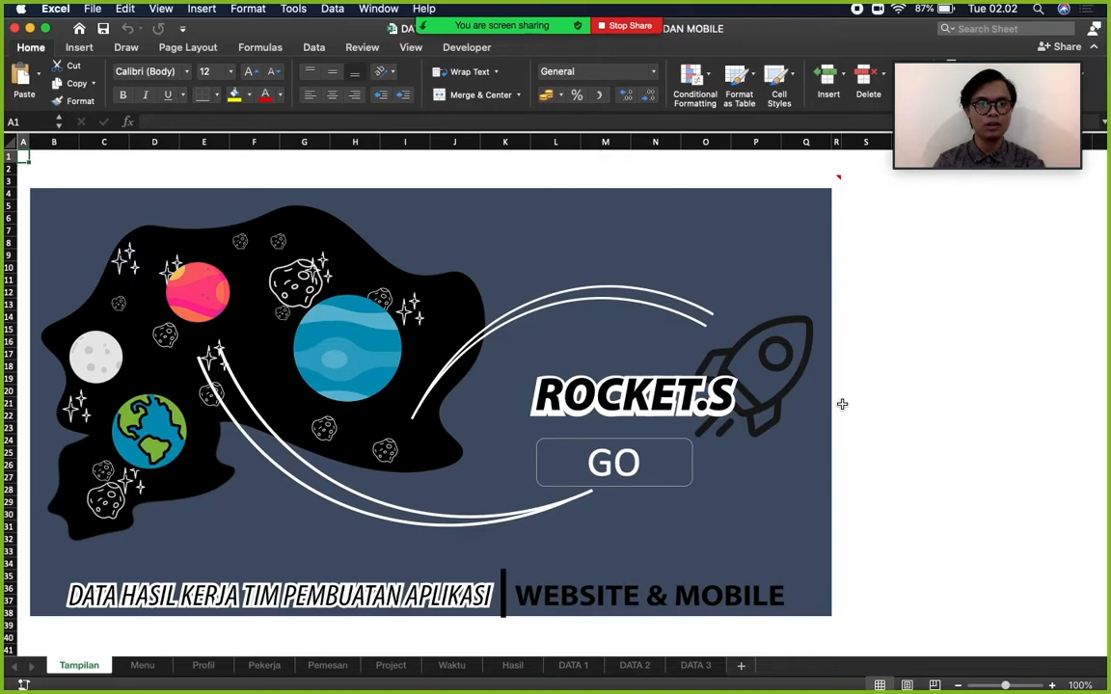
# Follow the cover's GO link to the Menu sheet and return through its KEMBALI link.
pyautogui.moveTo(850, 404)
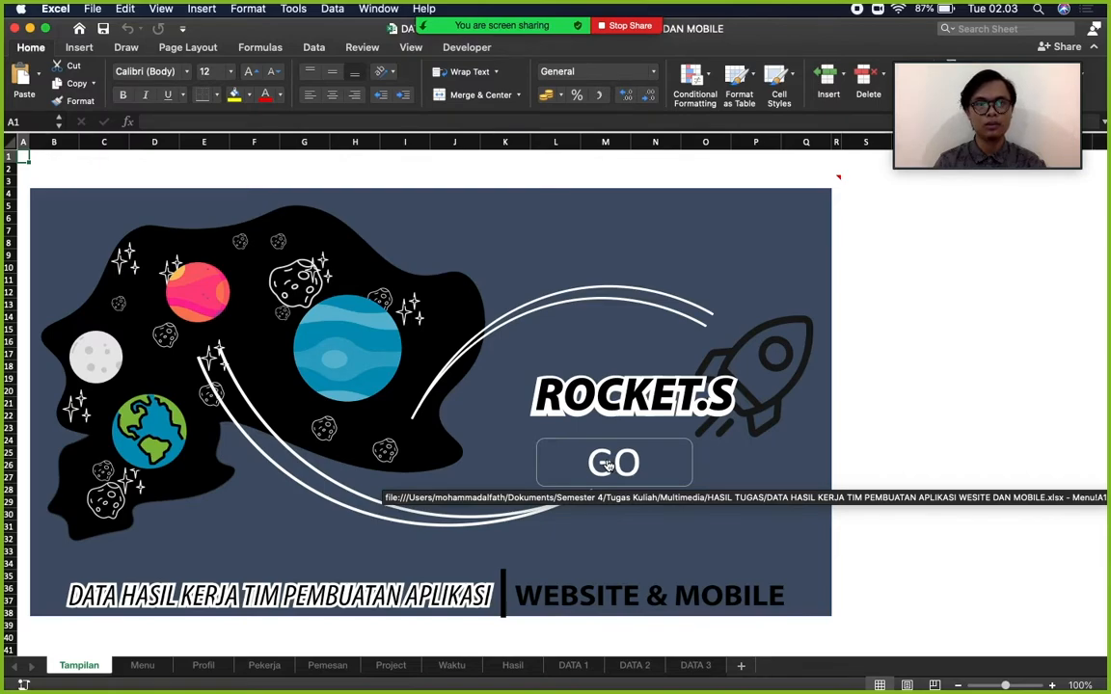
pyautogui.click(609, 465)
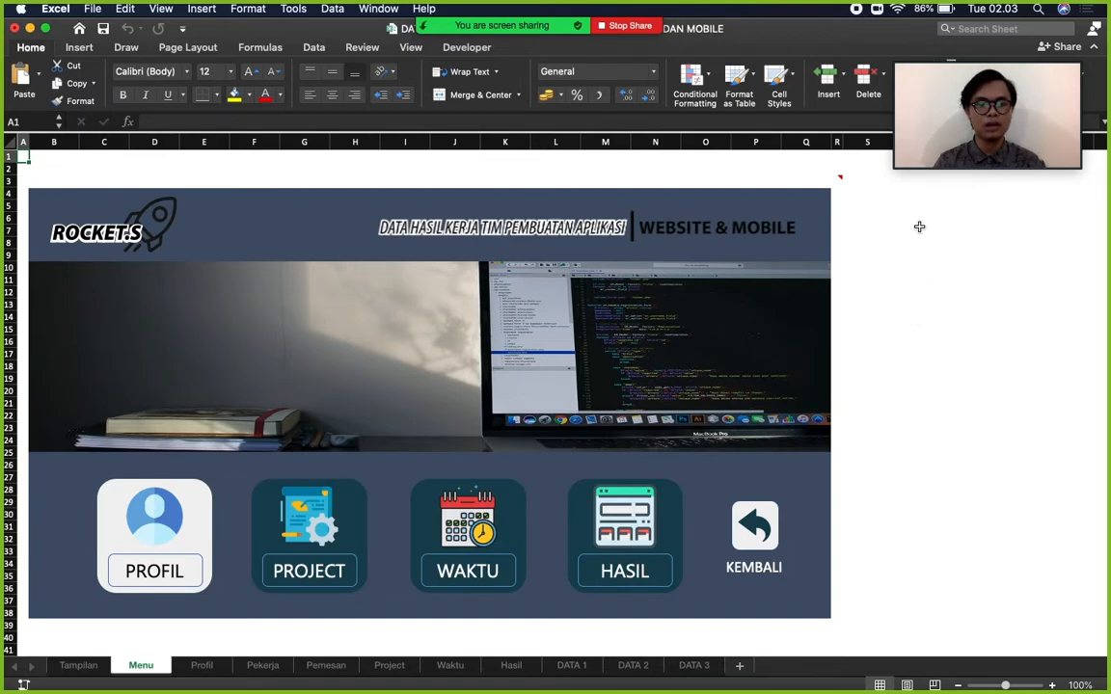
pyautogui.click(749, 529)
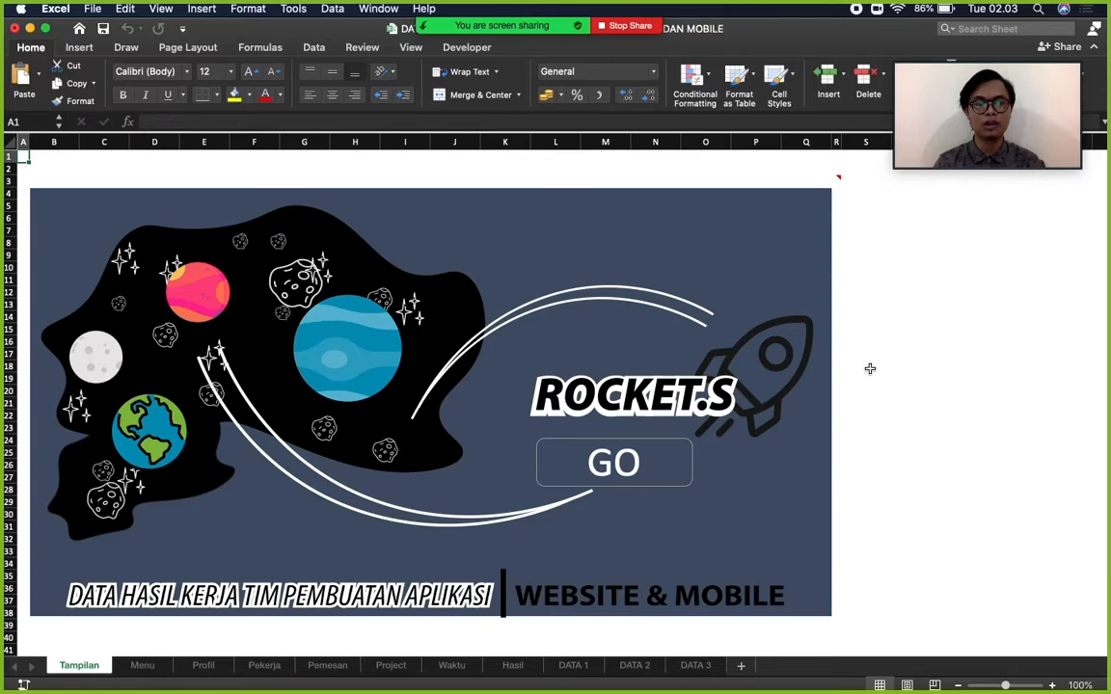
# Open the welcome comment on cell A3 for editing, examine its text, and leave it.
pyautogui.moveTo(756, 322)
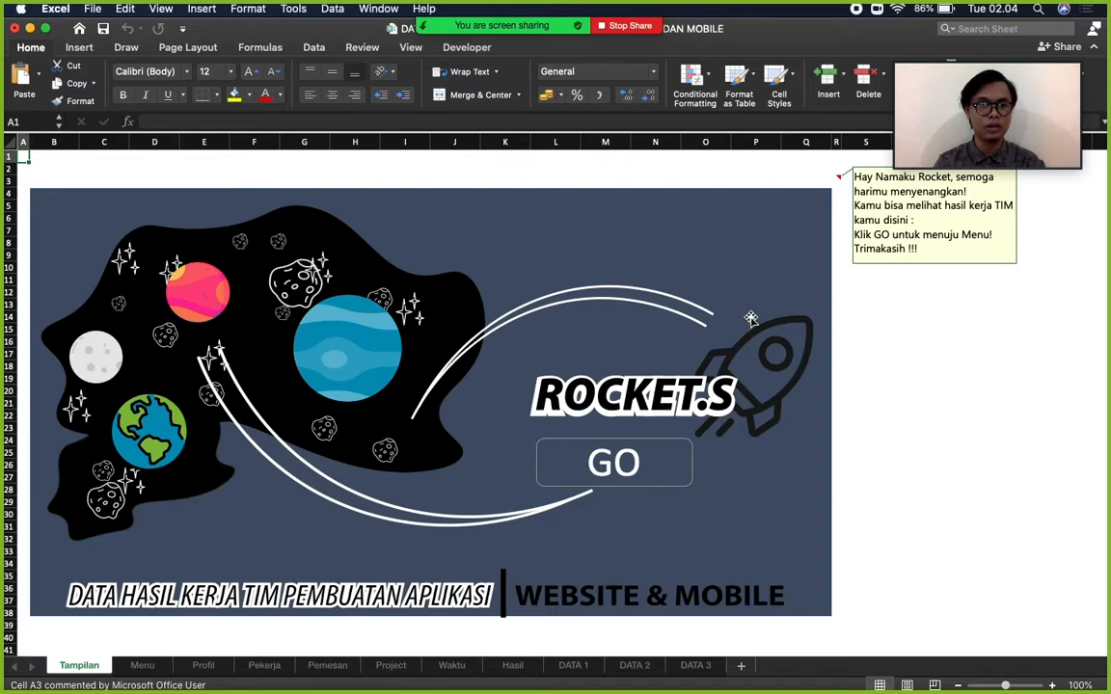
pyautogui.click(799, 182)
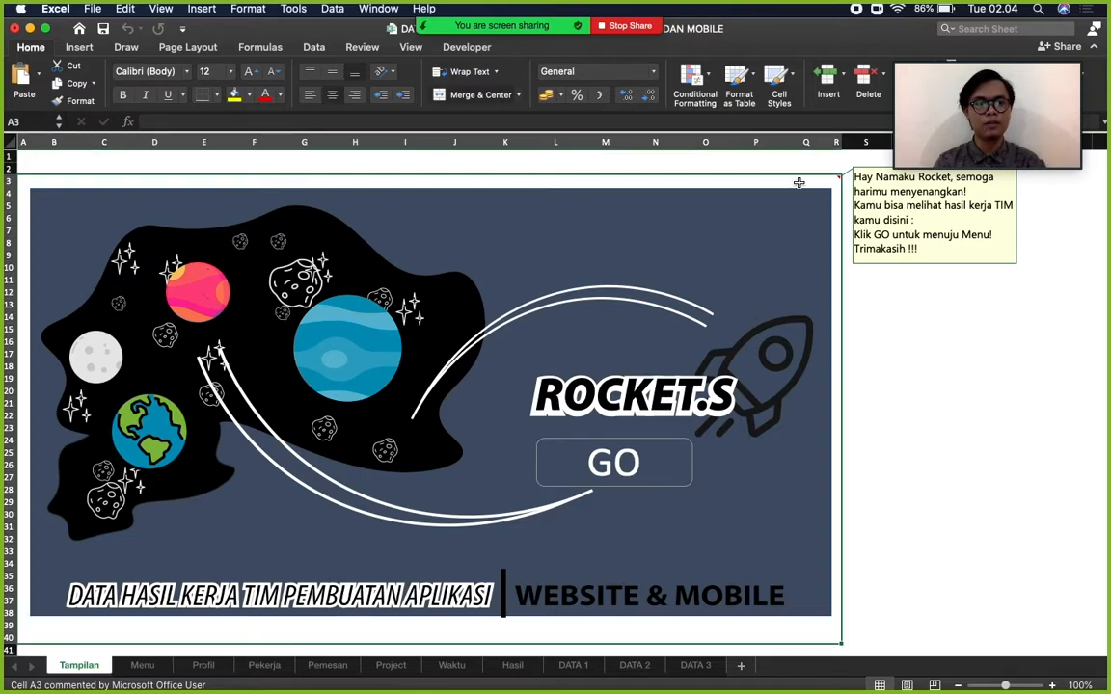
pyautogui.rightClick(799, 183)
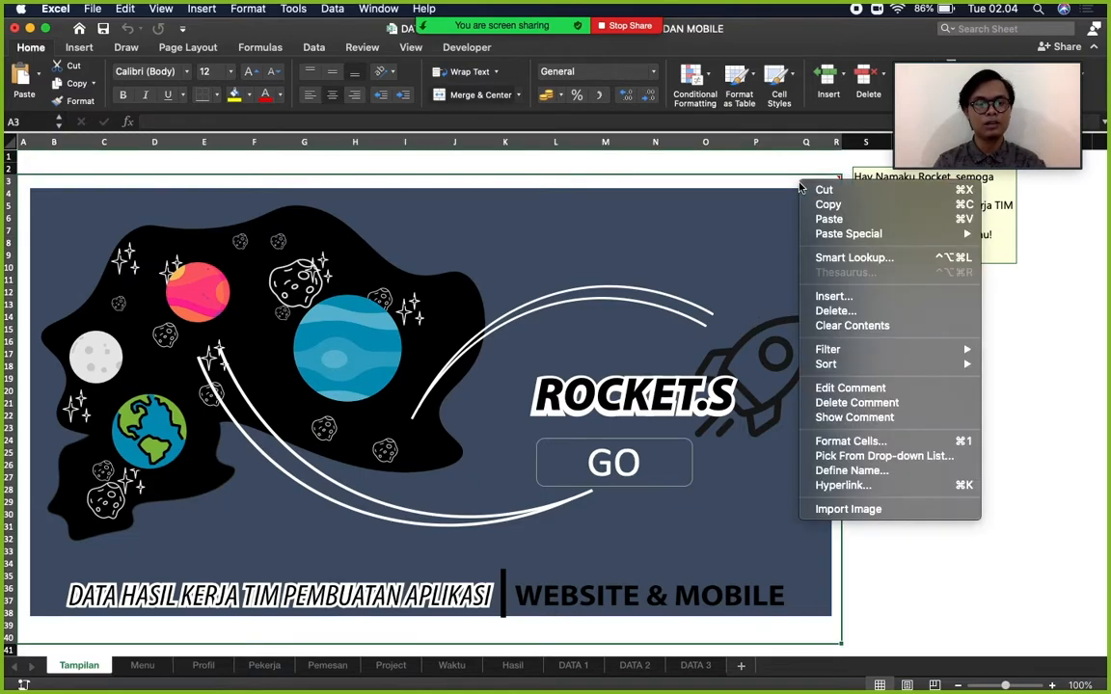
pyautogui.click(883, 389)
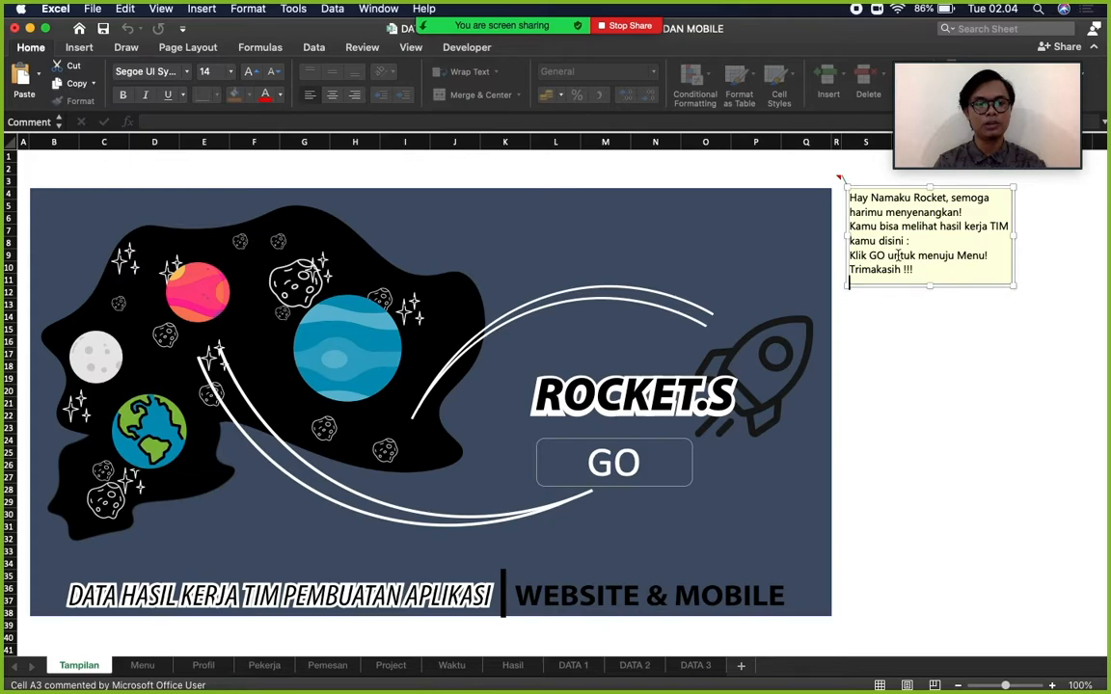
pyautogui.moveTo(904, 278); pyautogui.dragTo(851, 198)
pyautogui.moveTo(870, 256); pyautogui.dragTo(895, 297)
pyautogui.moveTo(948, 255); pyautogui.dragTo(943, 280)
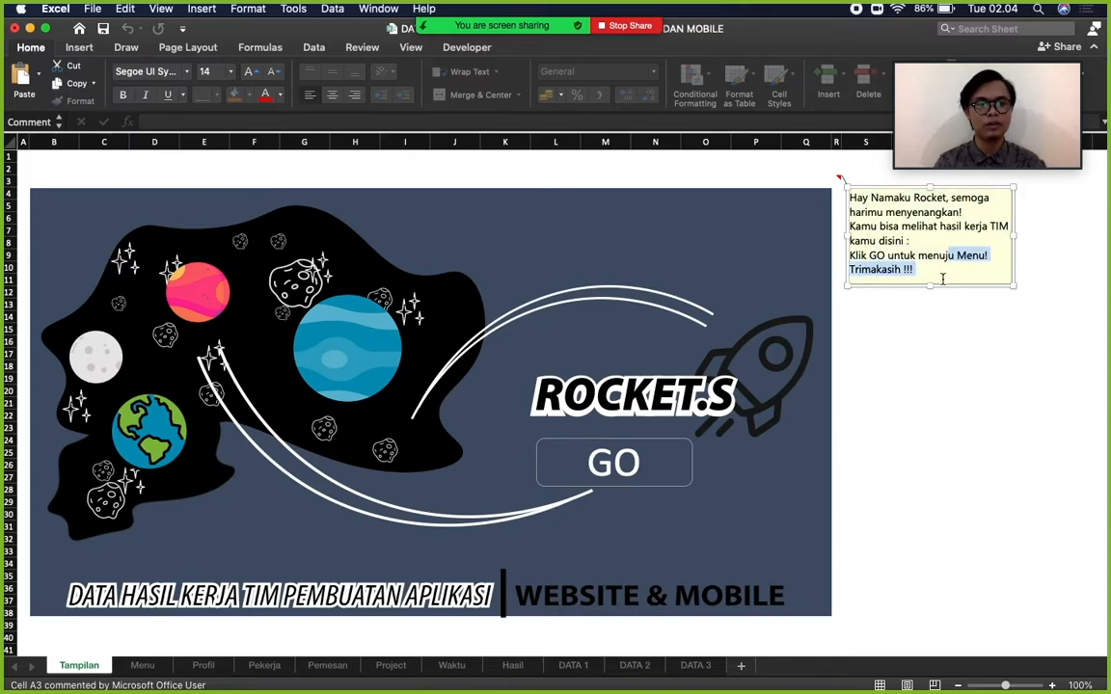
pyautogui.click(896, 339)
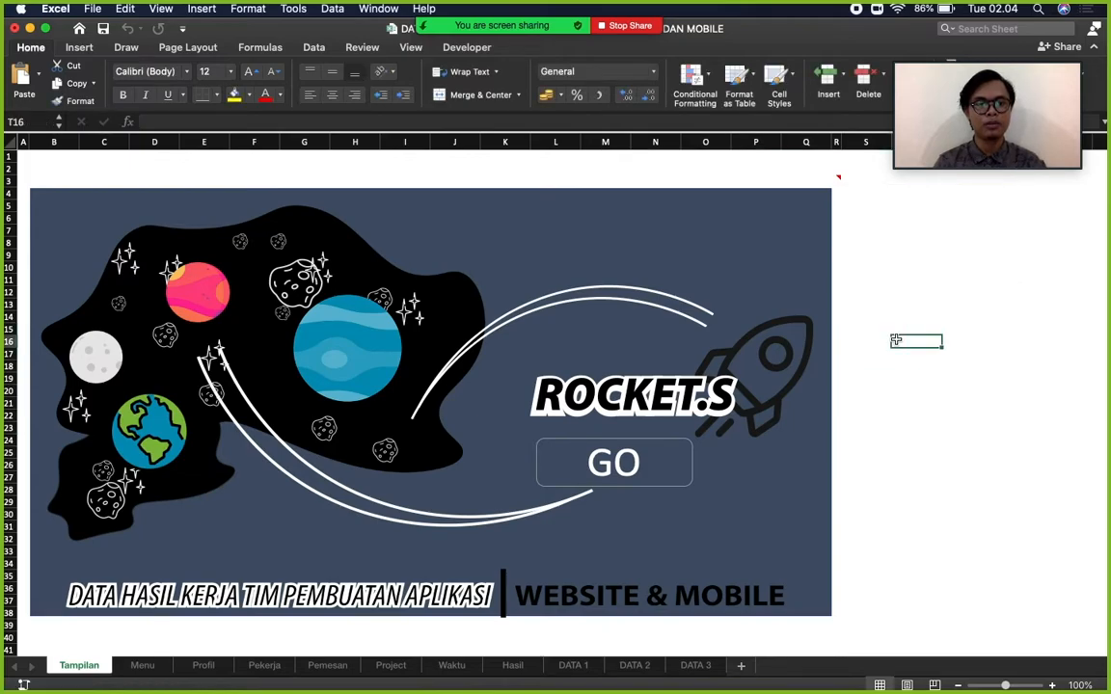
pyautogui.moveTo(660, 358)
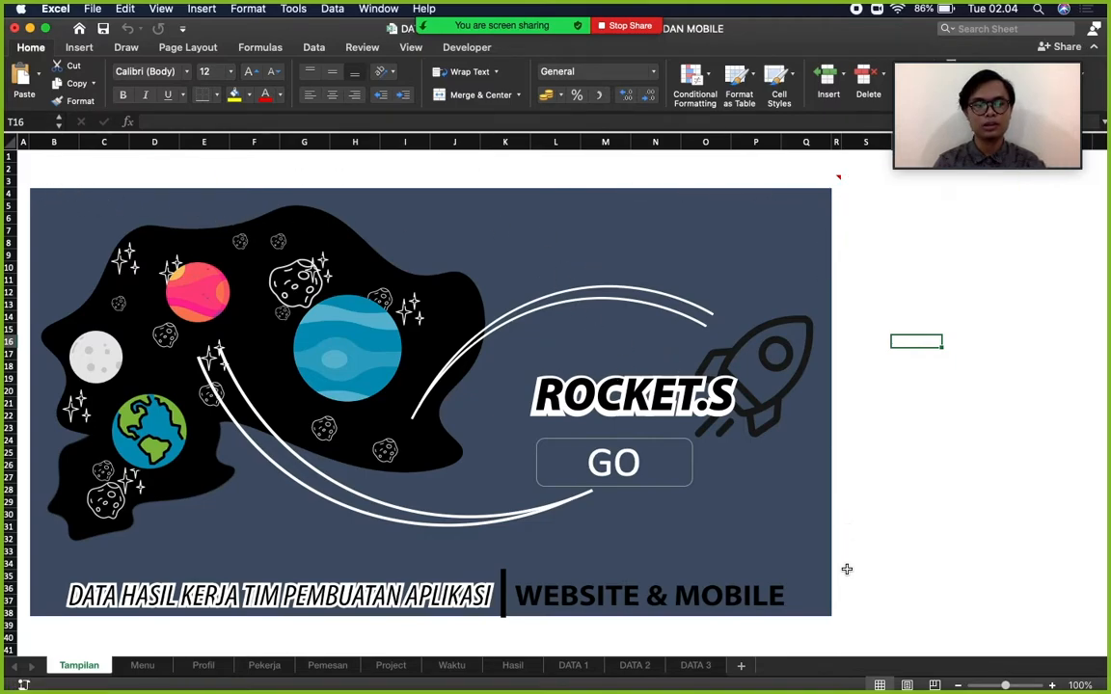
pyautogui.moveTo(441, 617)
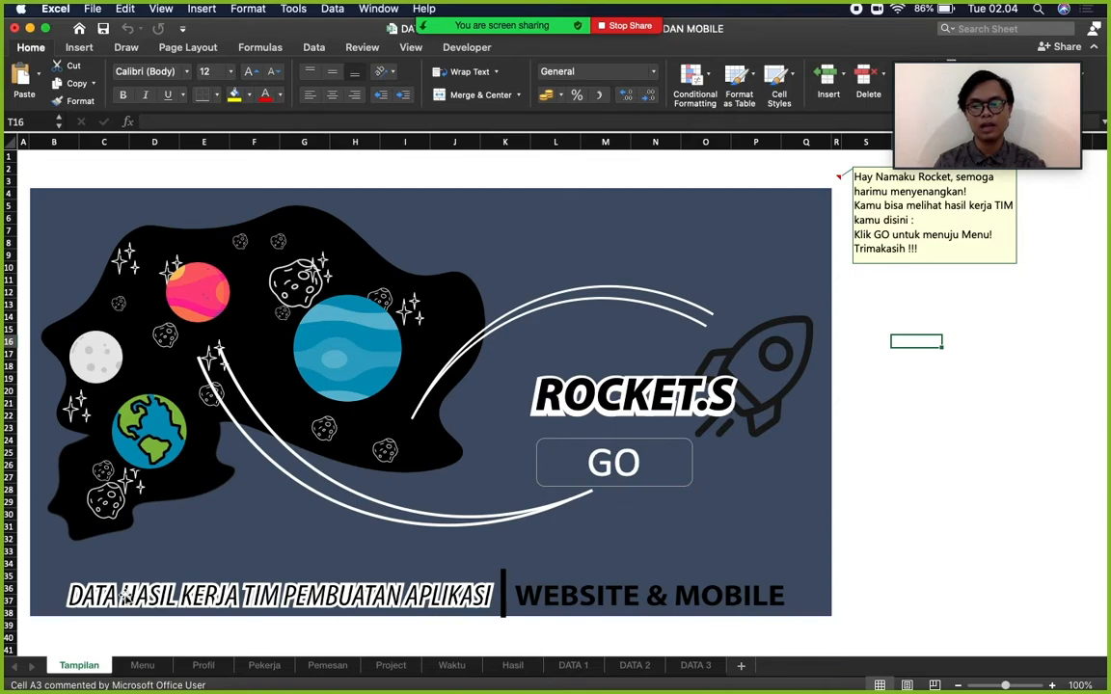
pyautogui.moveTo(218, 675)
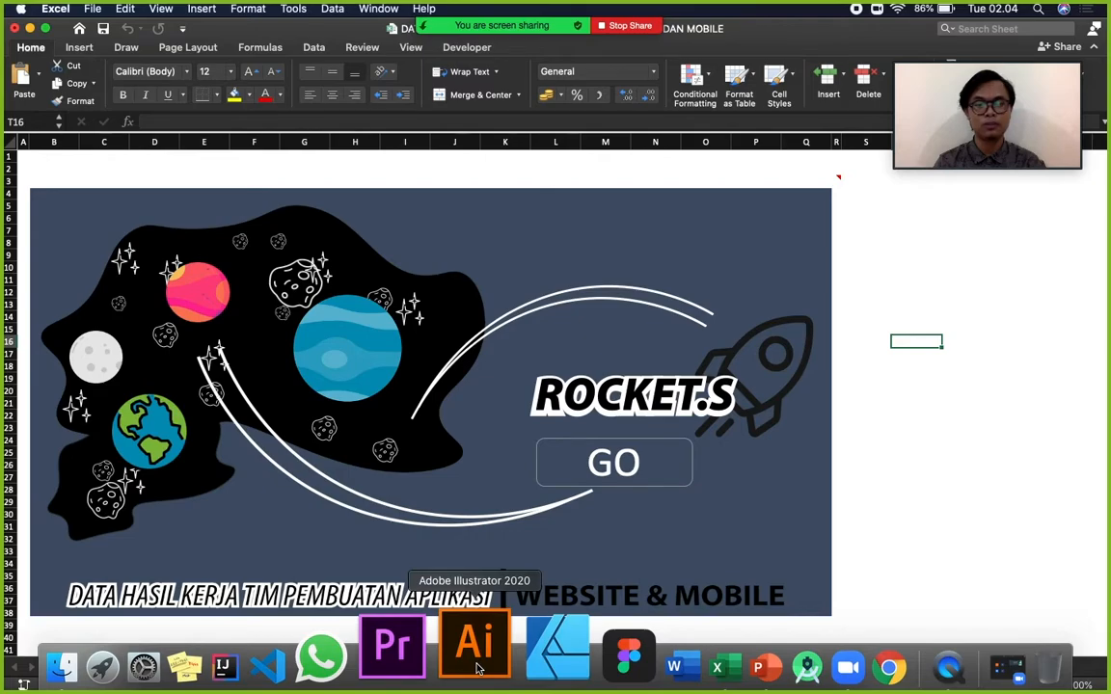
pyautogui.moveTo(442, 267)
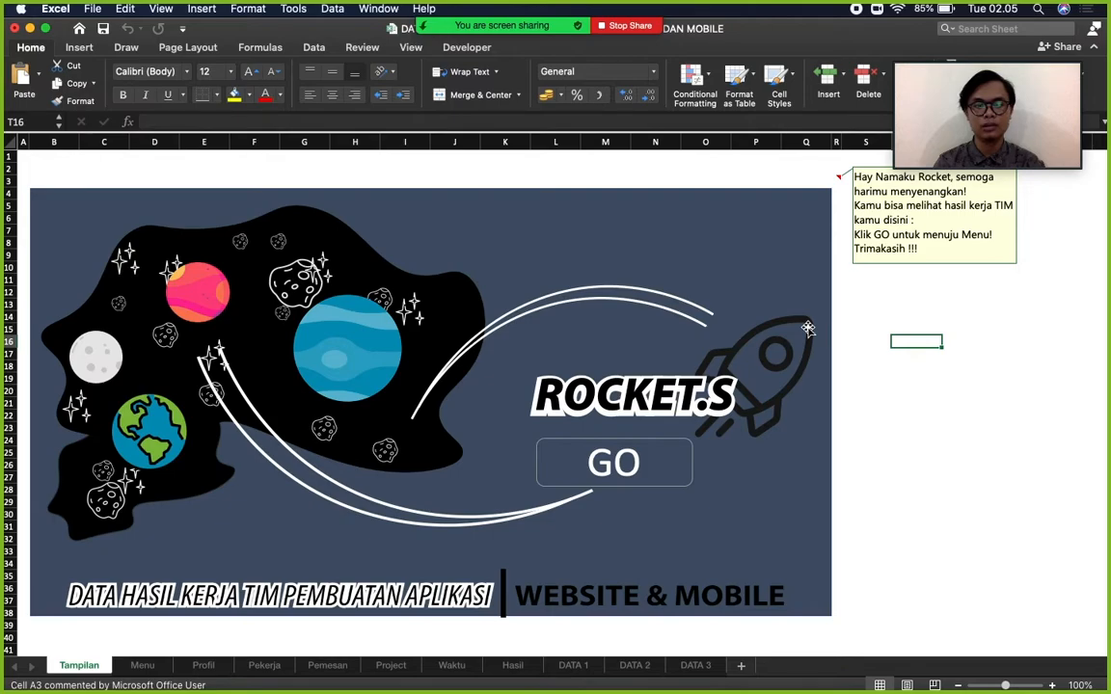
# Draw a rectangle about 5.3 inches high in the blank area beside the cover, spanning roughly columns Y to AH and rows 6 to 29.
pyautogui.hscroll(12, 809, 329)
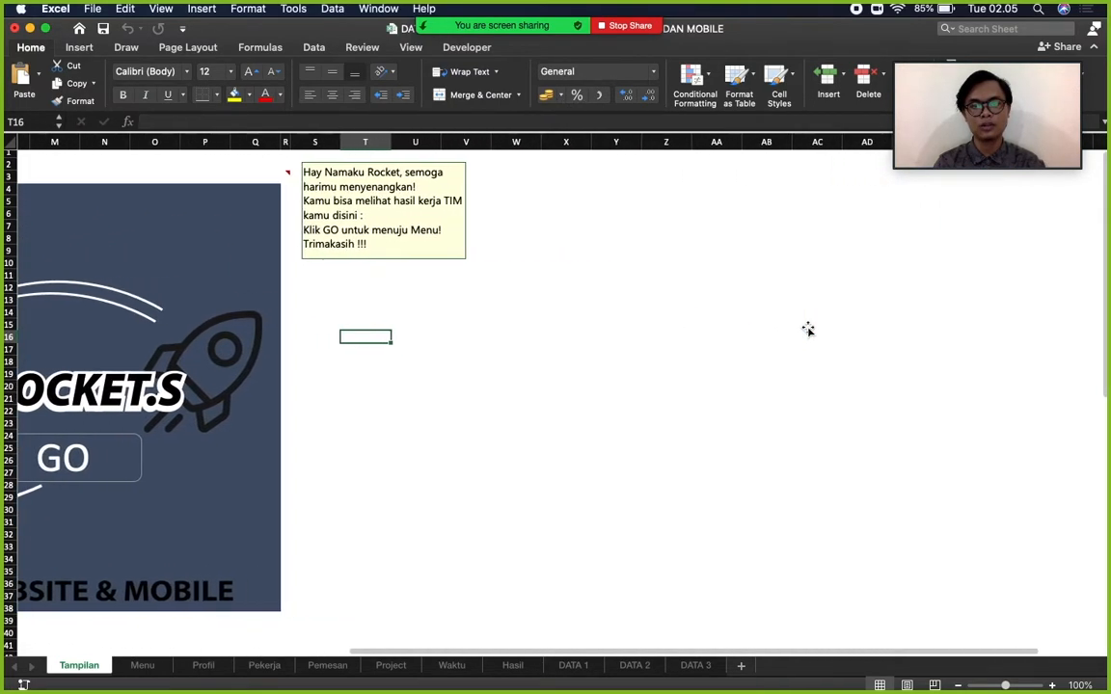
pyautogui.hscroll(3, 808, 329)
pyautogui.hscroll(-6, 808, 329)
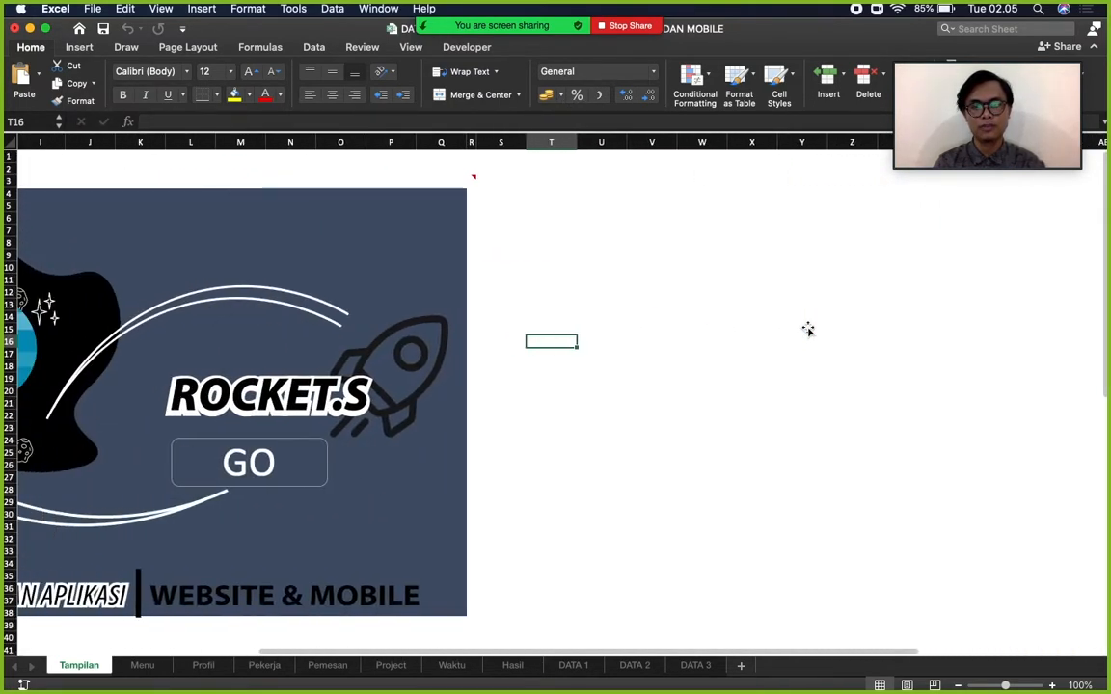
pyautogui.hscroll(10, 809, 329)
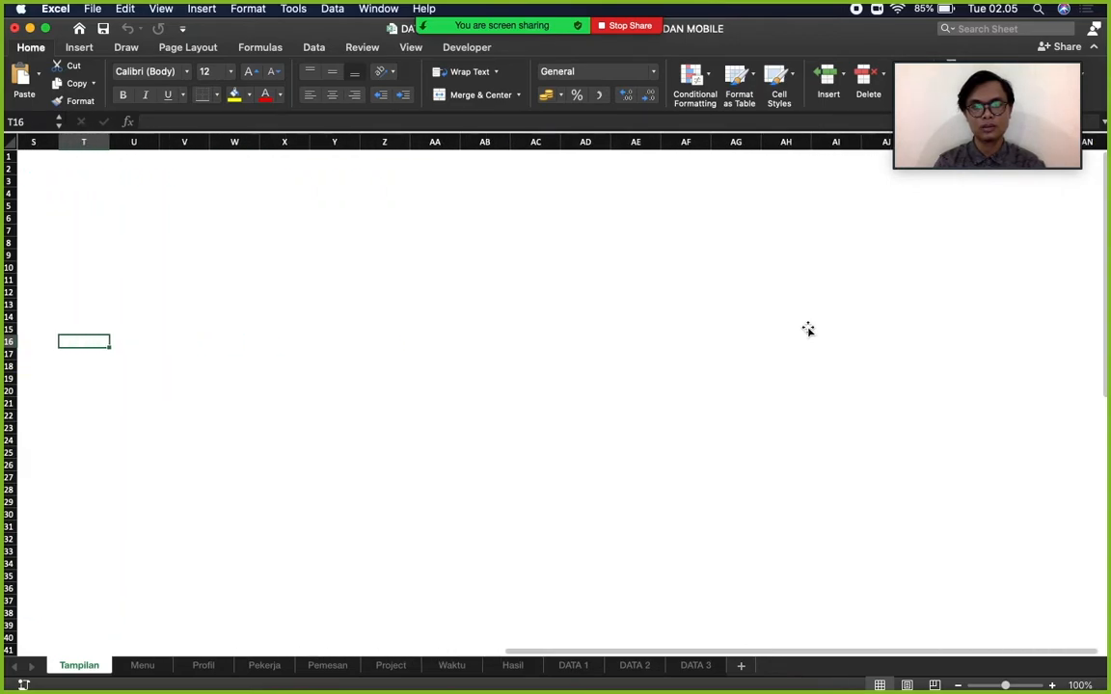
pyautogui.hscroll(1, 809, 329)
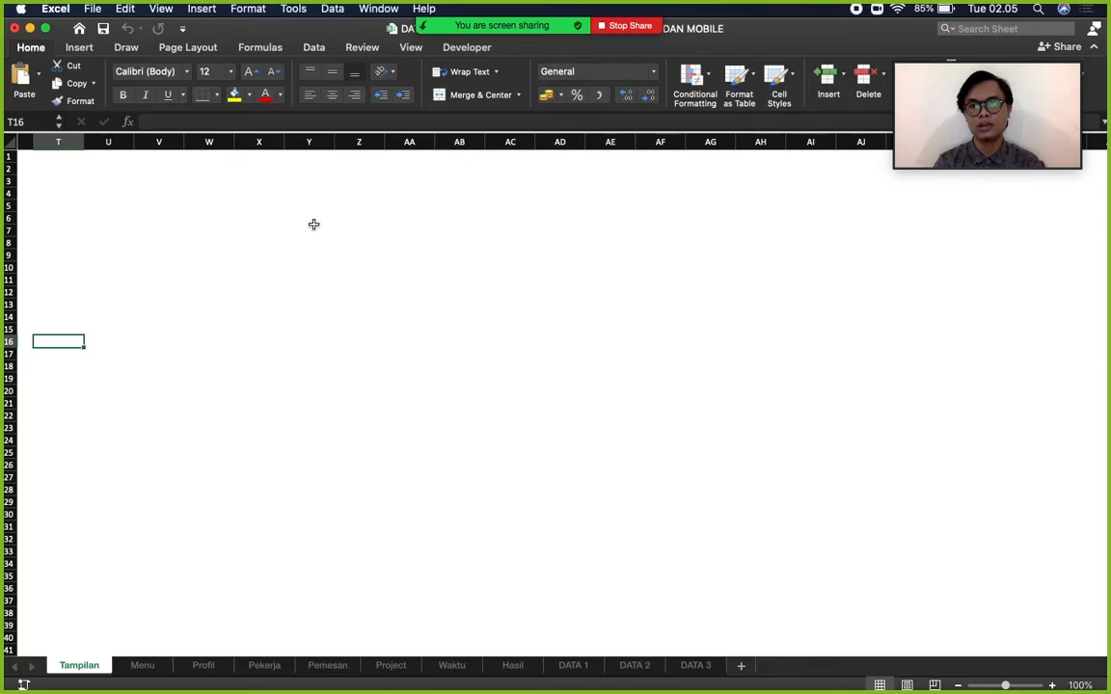
pyautogui.click(81, 48)
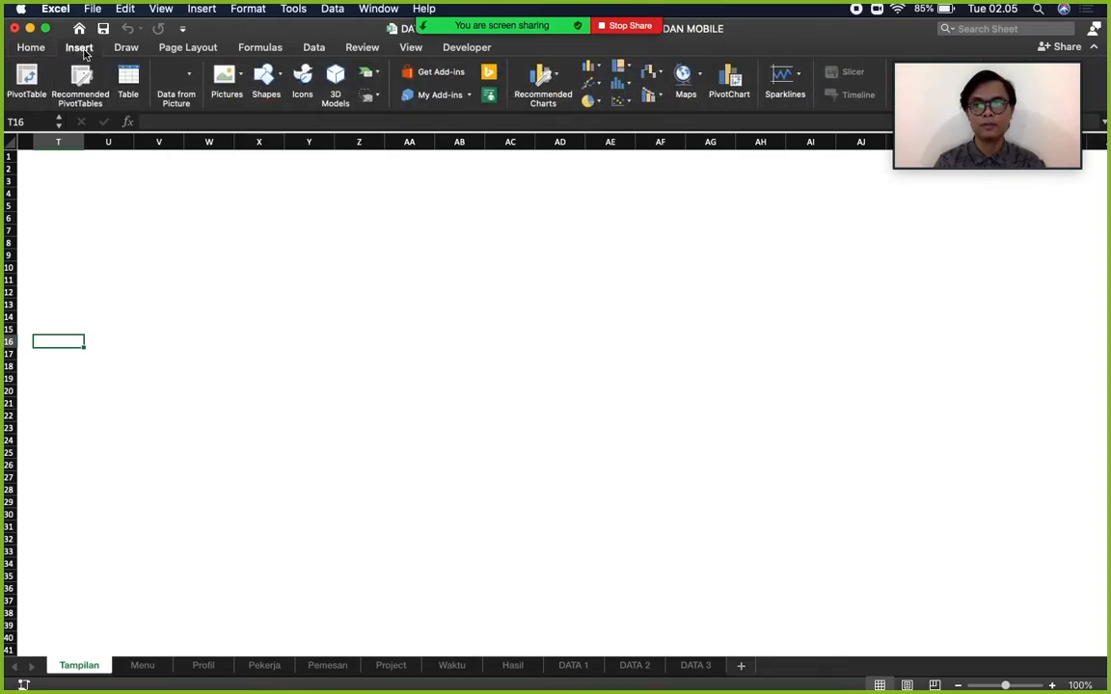
pyautogui.click(270, 85)
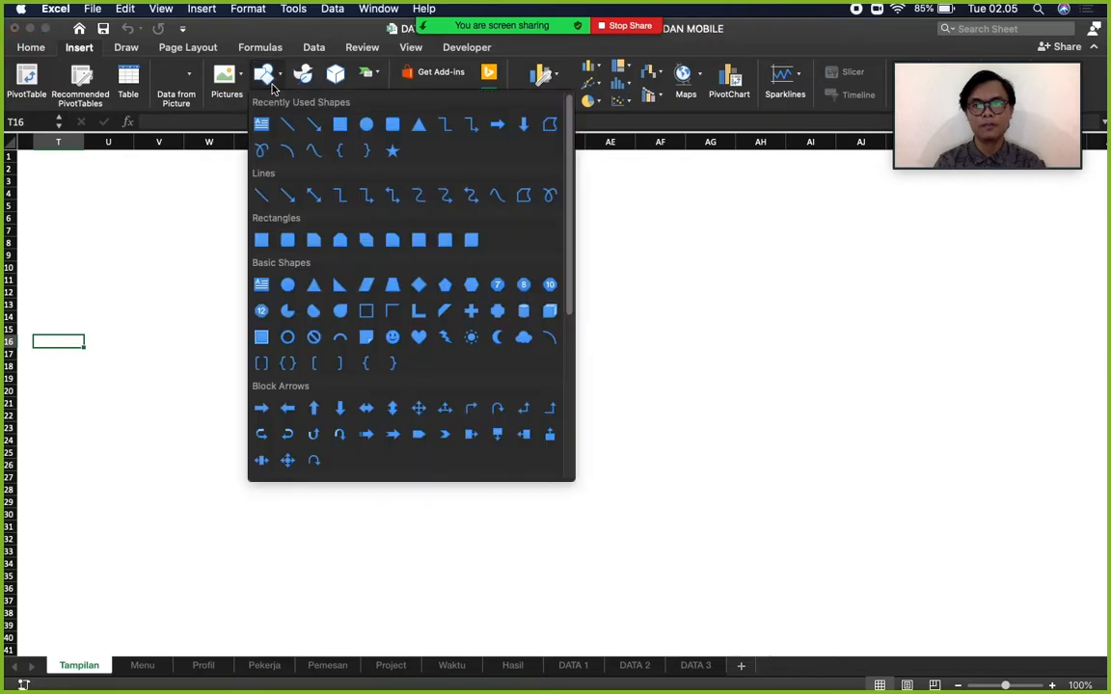
pyautogui.click(339, 128)
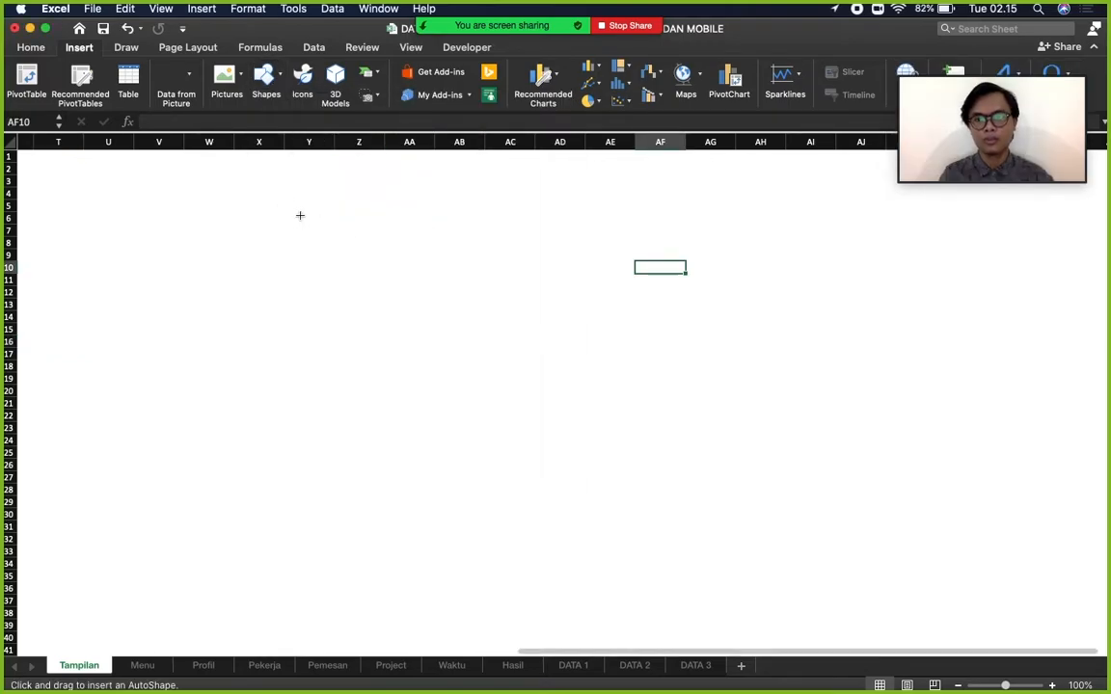
pyautogui.moveTo(299, 212); pyautogui.dragTo(767, 504)
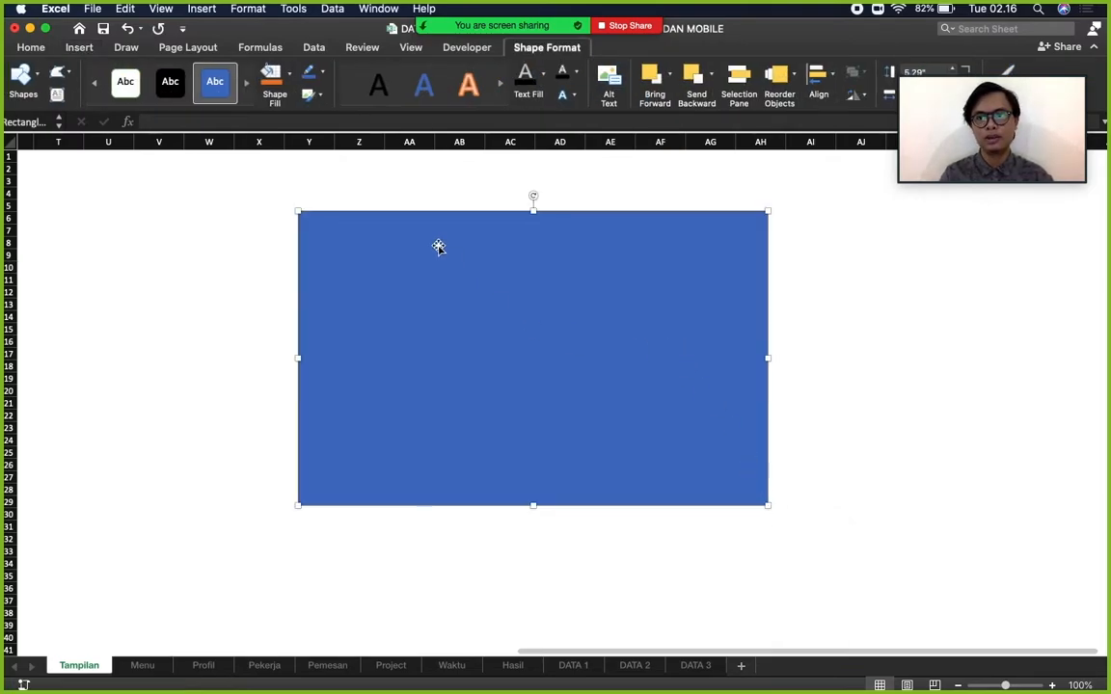
# Draw a rounded rectangle about 0.8 inches high near the blue rectangle's lower edge and apply the white-filled shape style.
pyautogui.click(83, 53)
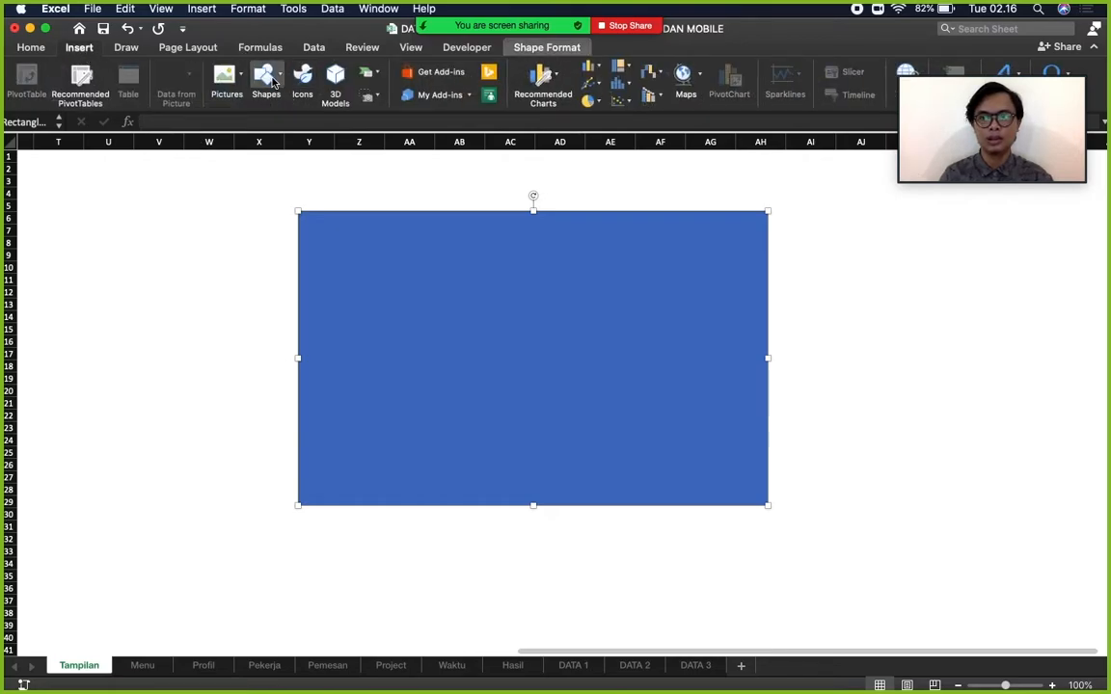
pyautogui.click(270, 77)
pyautogui.click(392, 124)
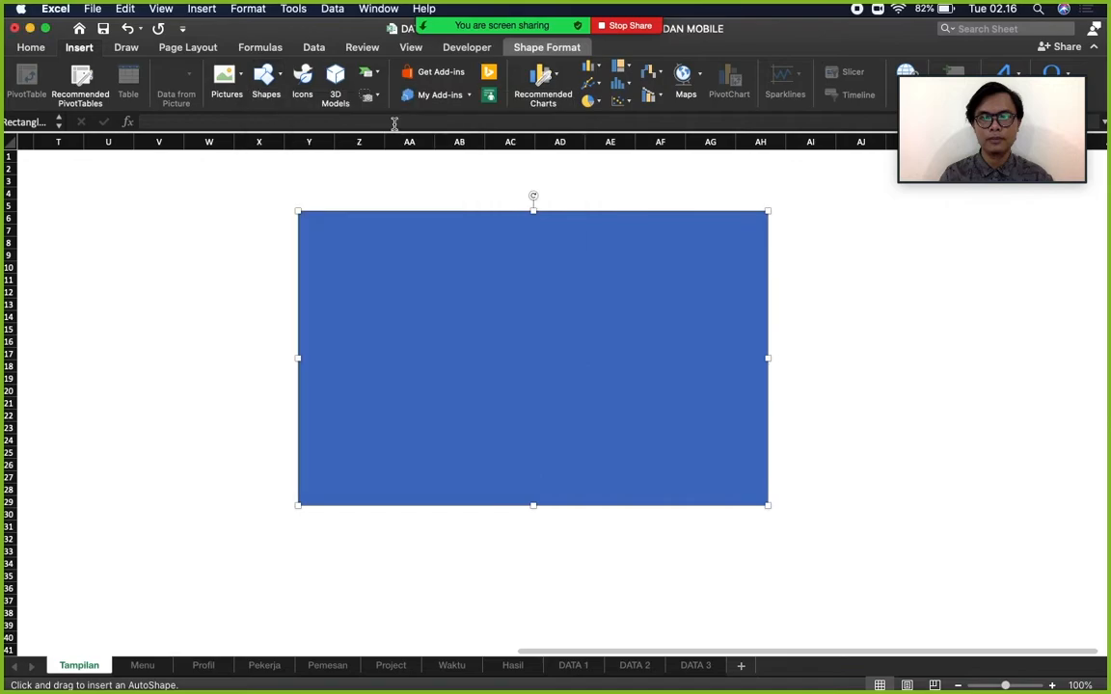
pyautogui.moveTo(471, 425); pyautogui.dragTo(617, 473)
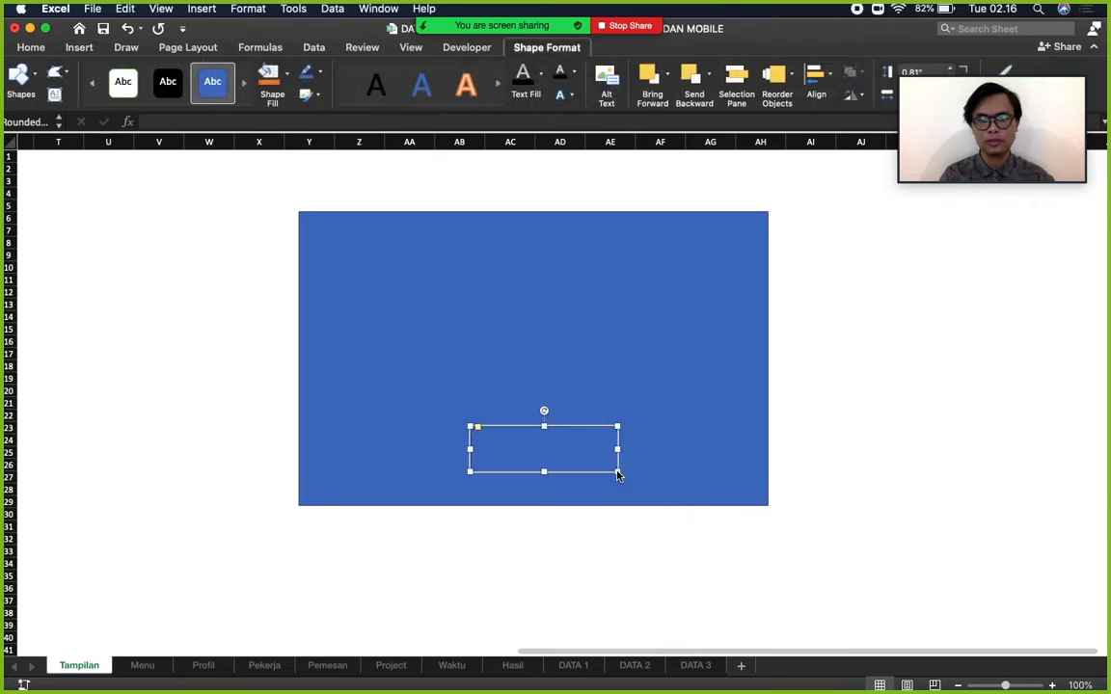
pyautogui.click(123, 85)
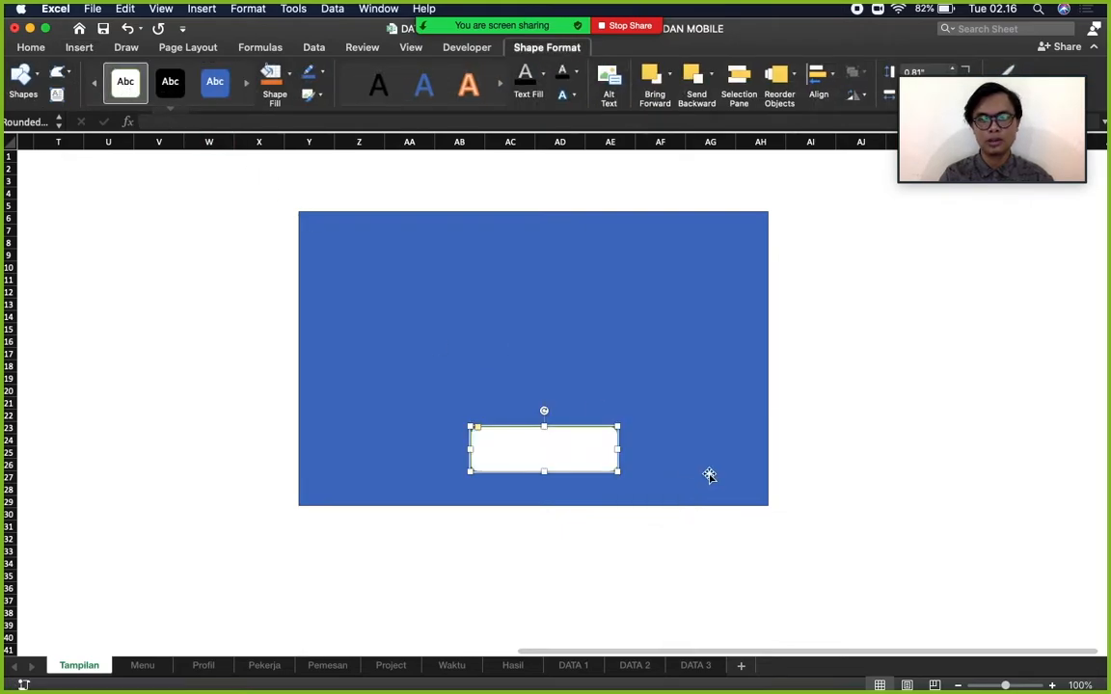
# Label the white rounded rectangle GO, set the text to size 40, and centre it horizontally.
pyautogui.write('Go')
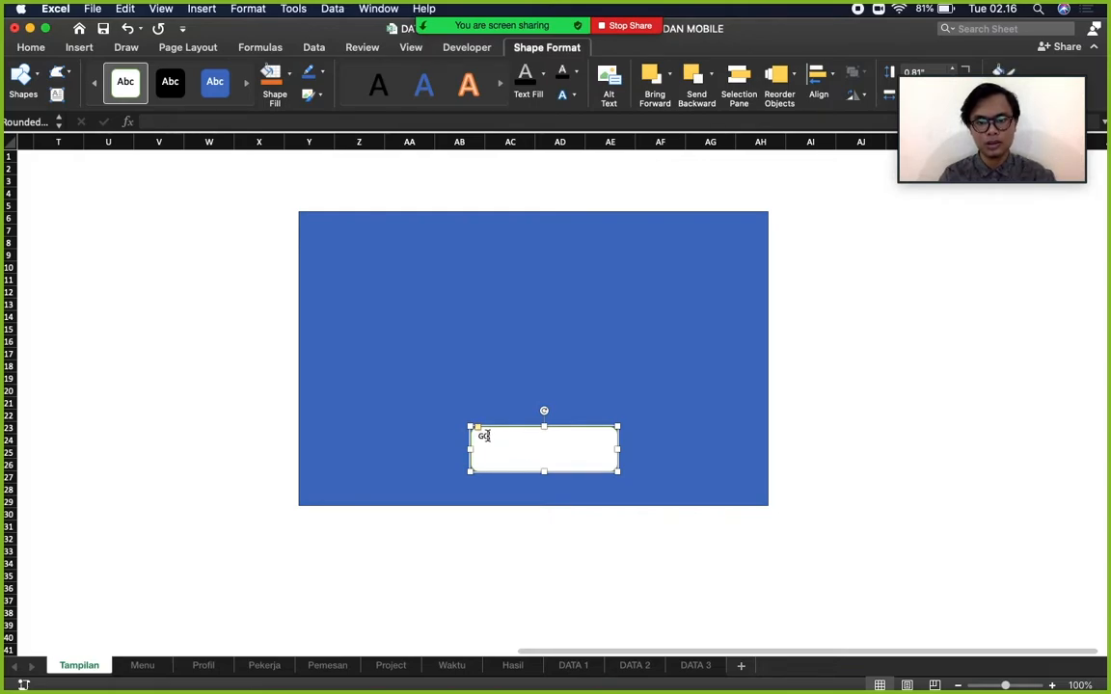
pyautogui.moveTo(491, 436); pyautogui.dragTo(464, 439)
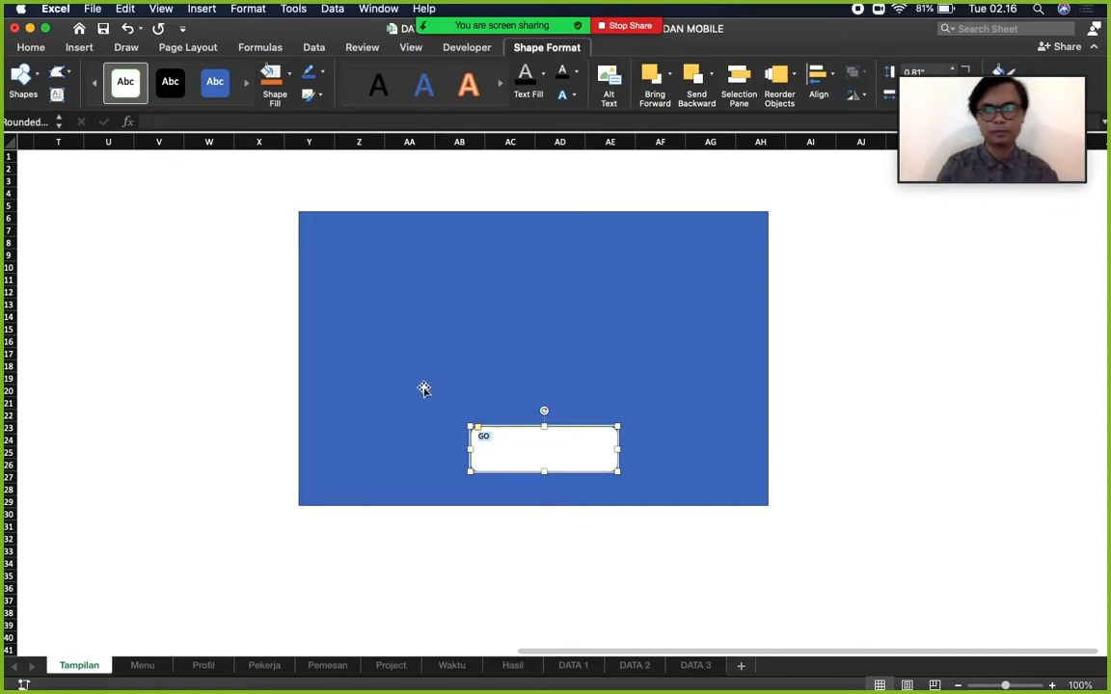
pyautogui.click(32, 51)
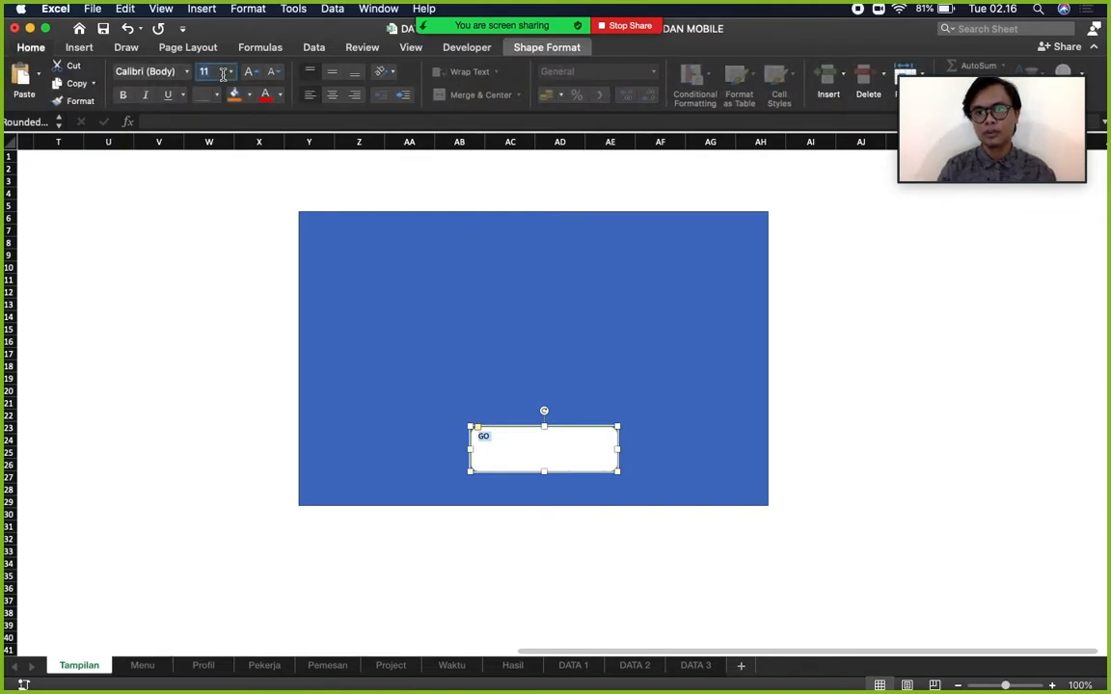
pyautogui.click(229, 78)
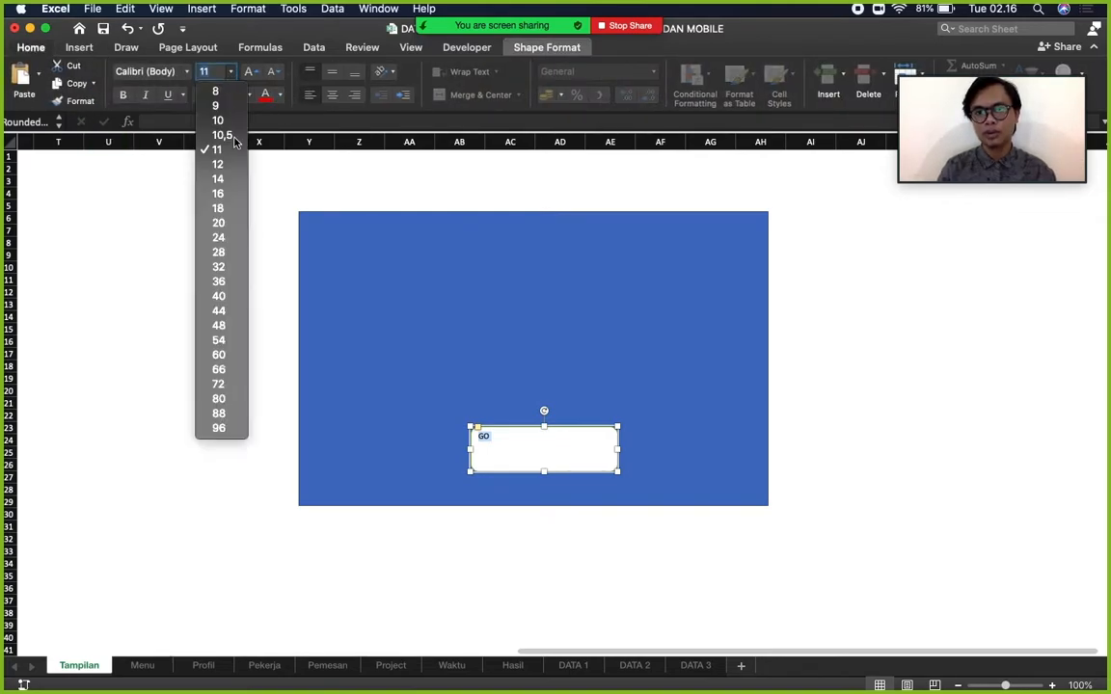
pyautogui.click(228, 298)
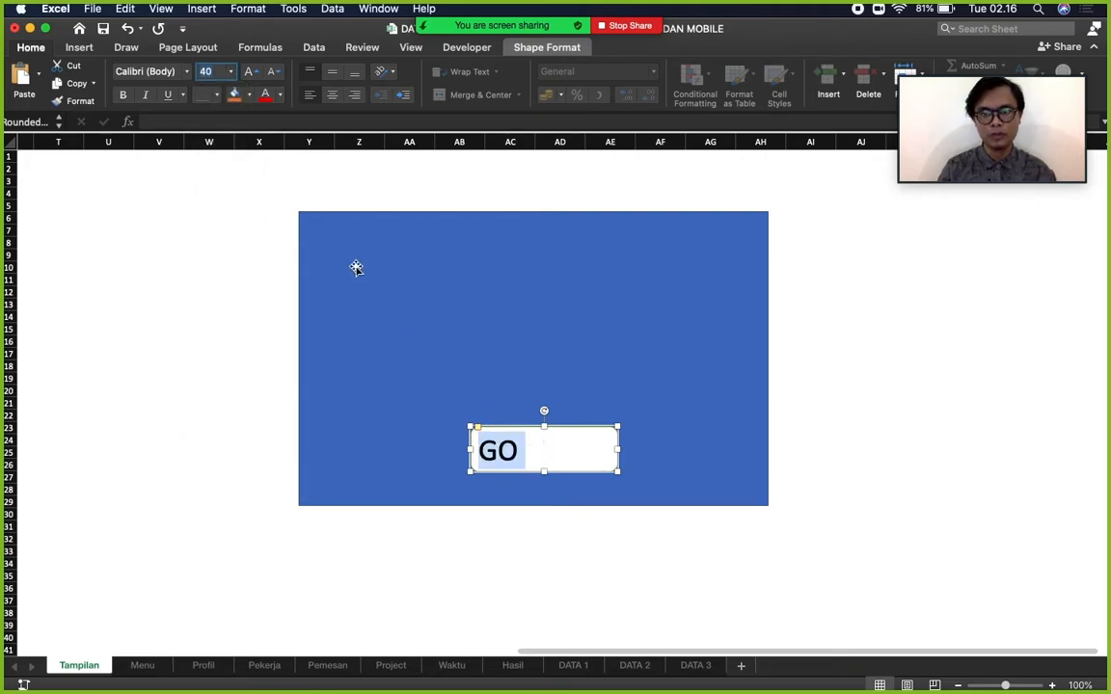
pyautogui.click(332, 95)
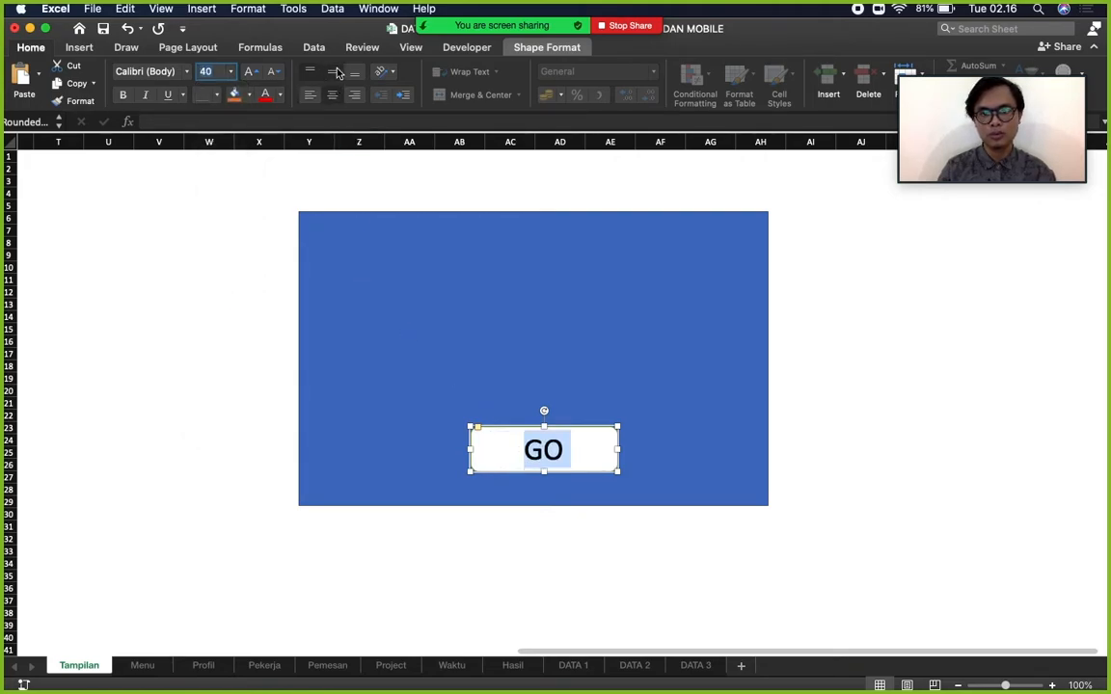
pyautogui.click(861, 331)
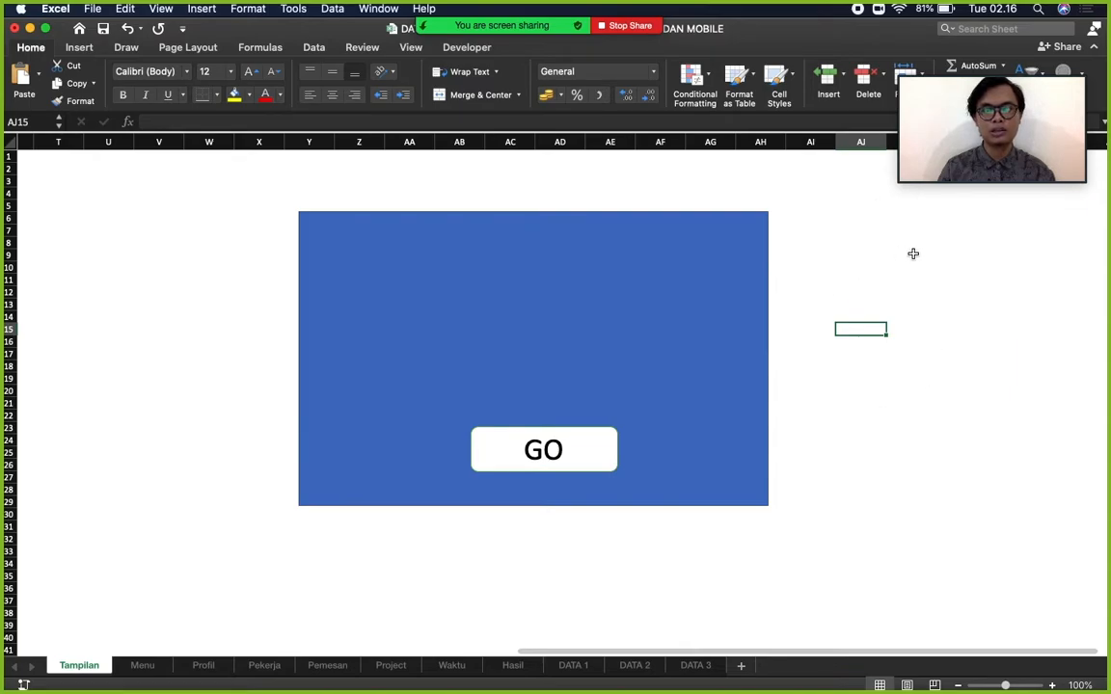
# Show the gridlines on the Tampilan sheet and hide them again.
pyautogui.click(410, 48)
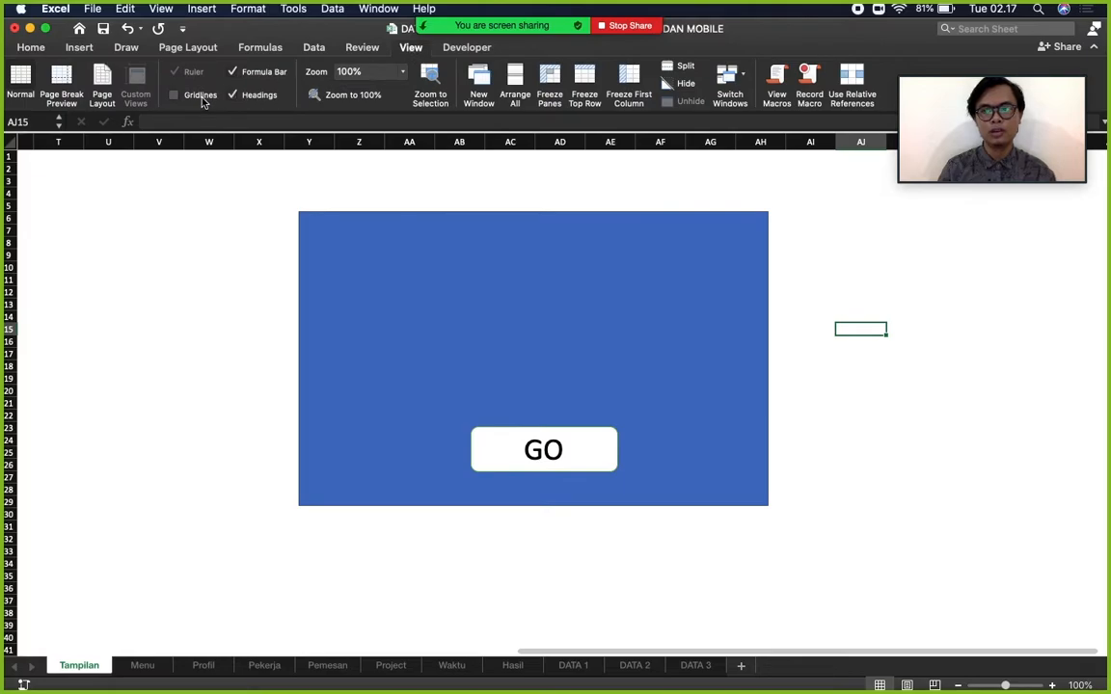
pyautogui.click(203, 100)
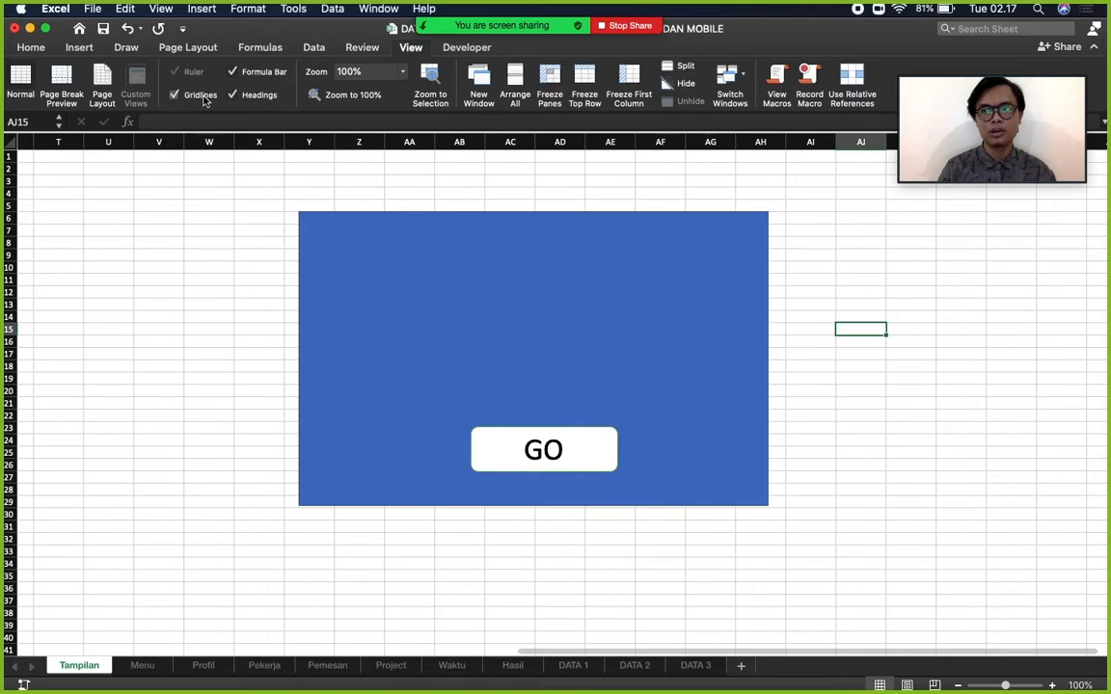
pyautogui.click(204, 101)
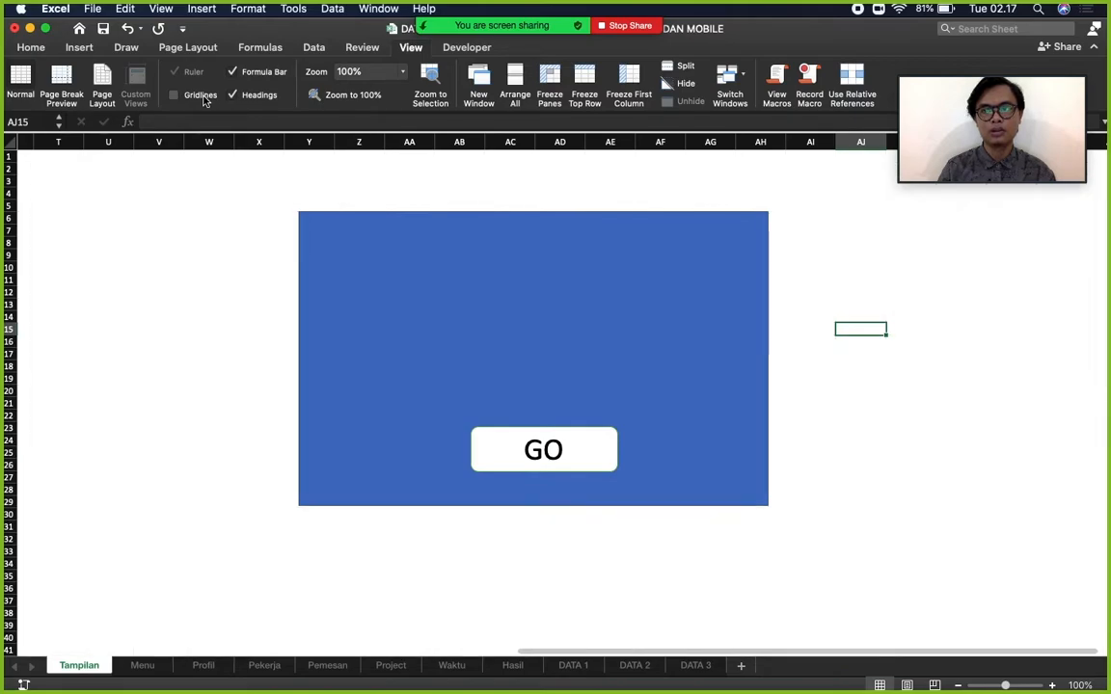
# Turn the sheet's gridlines on and back off once more.
pyautogui.click(204, 100)
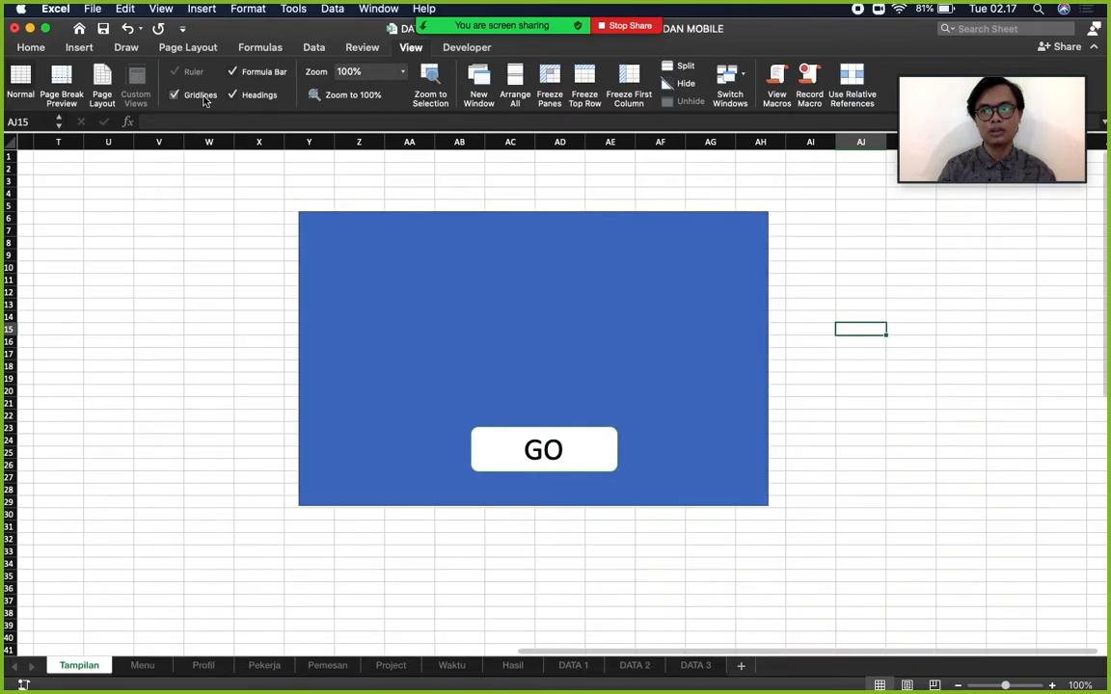
pyautogui.click(205, 100)
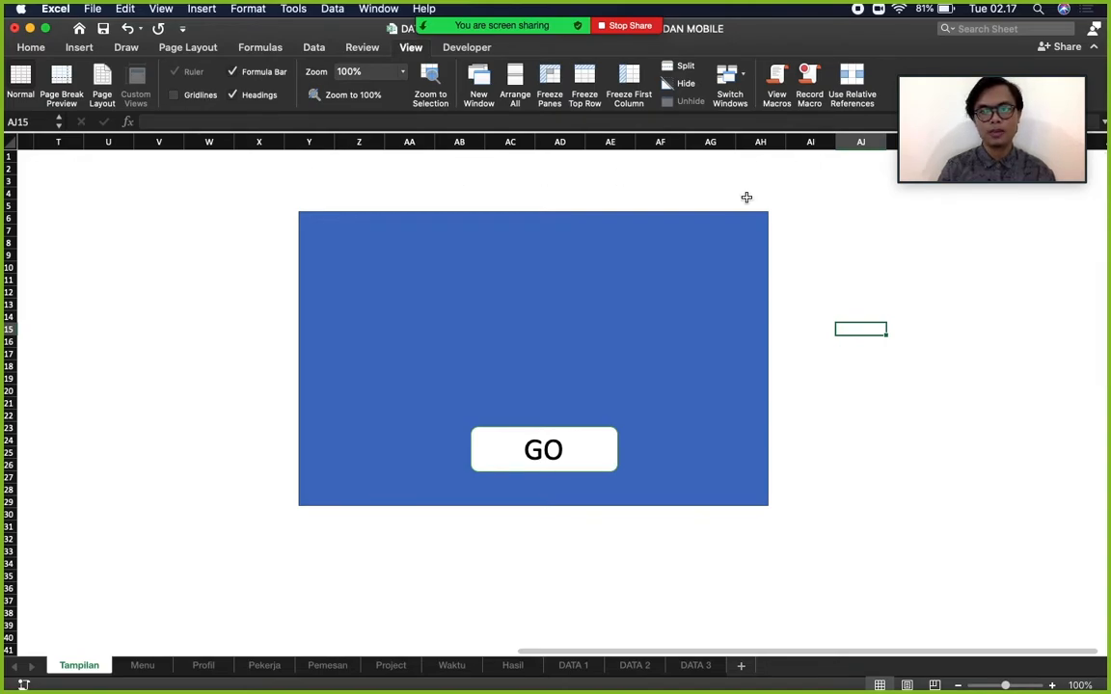
# Merge and center the cell range Y5:AH30 that surrounds the blue cover rectangle.
pyautogui.click(286, 206)
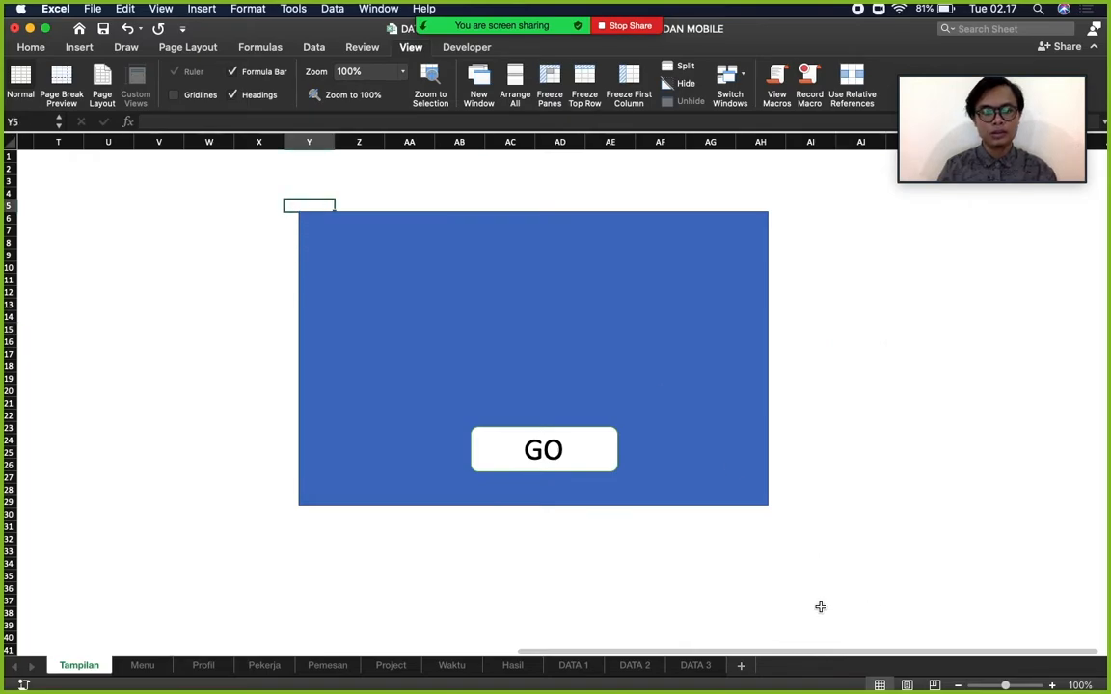
pyautogui.keyDown('shift'); pyautogui.click(777, 518); pyautogui.keyUp('shift')
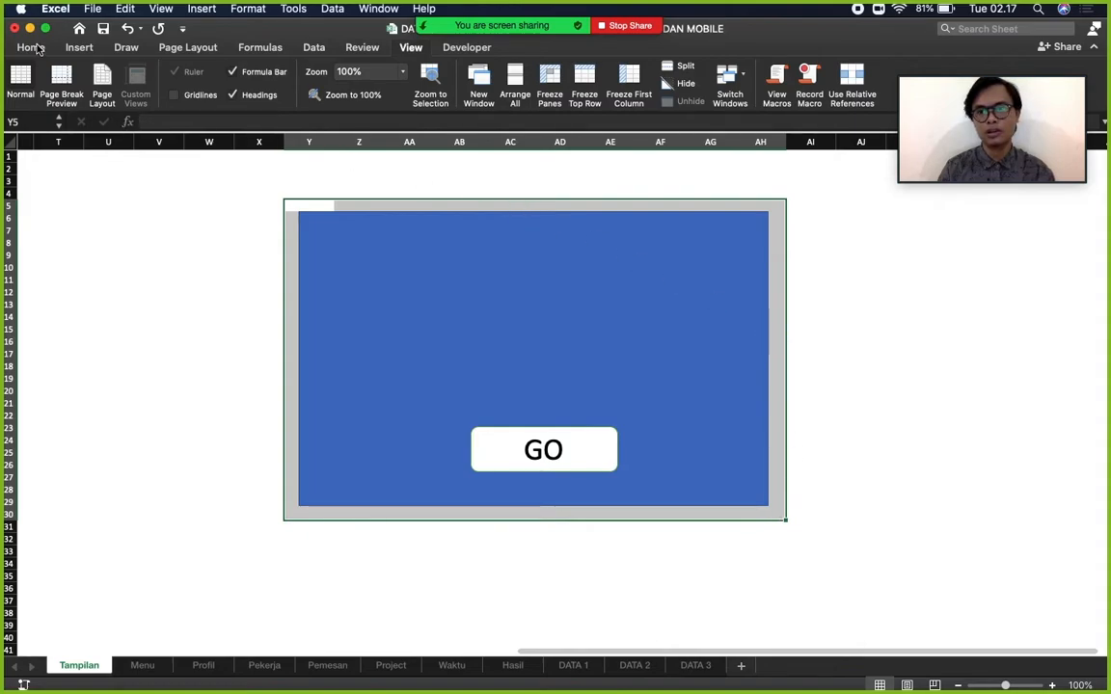
pyautogui.click(34, 47)
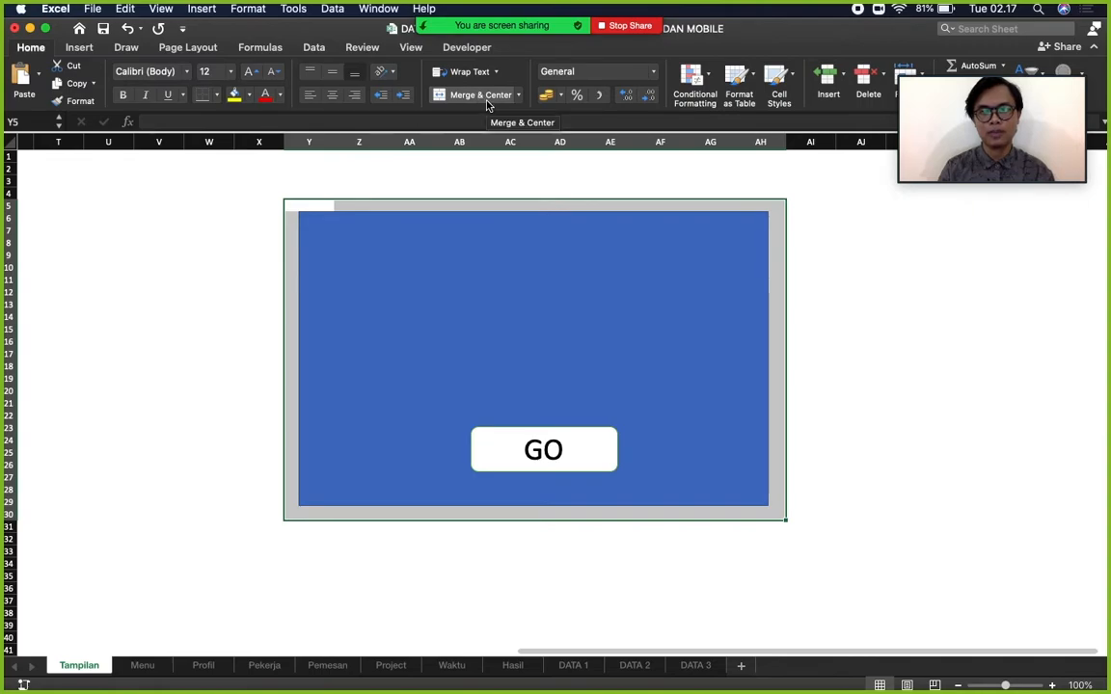
# Insert a comment on the merged cell and enlarge its box down to about row 14.
pyautogui.rightClick(772, 208)
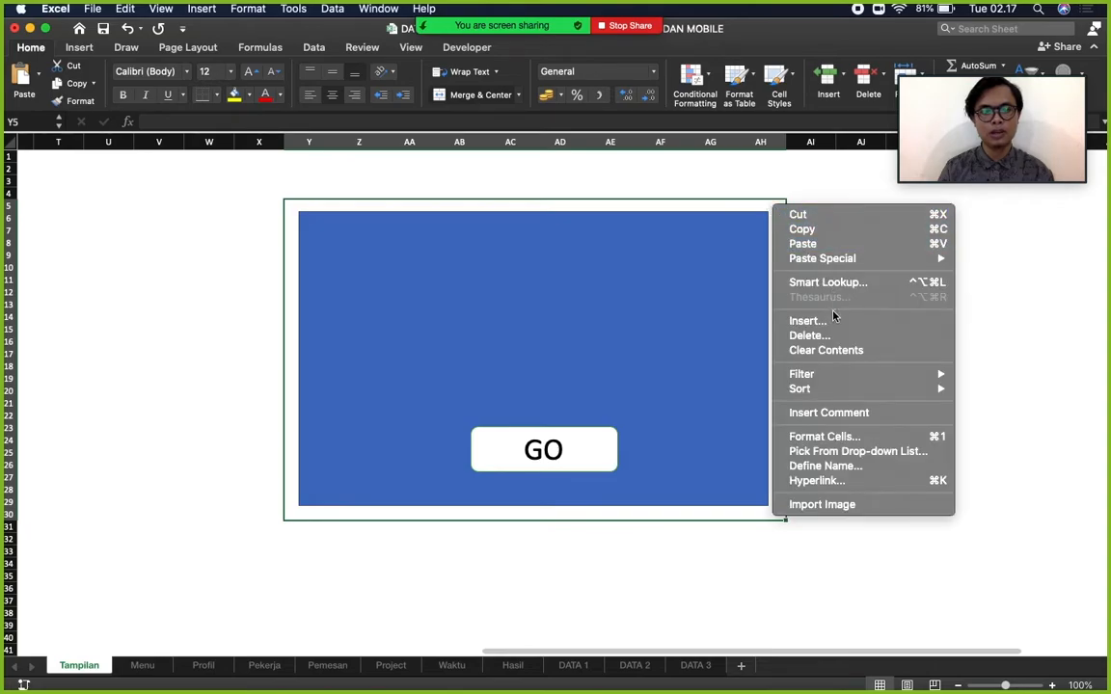
pyautogui.click(831, 413)
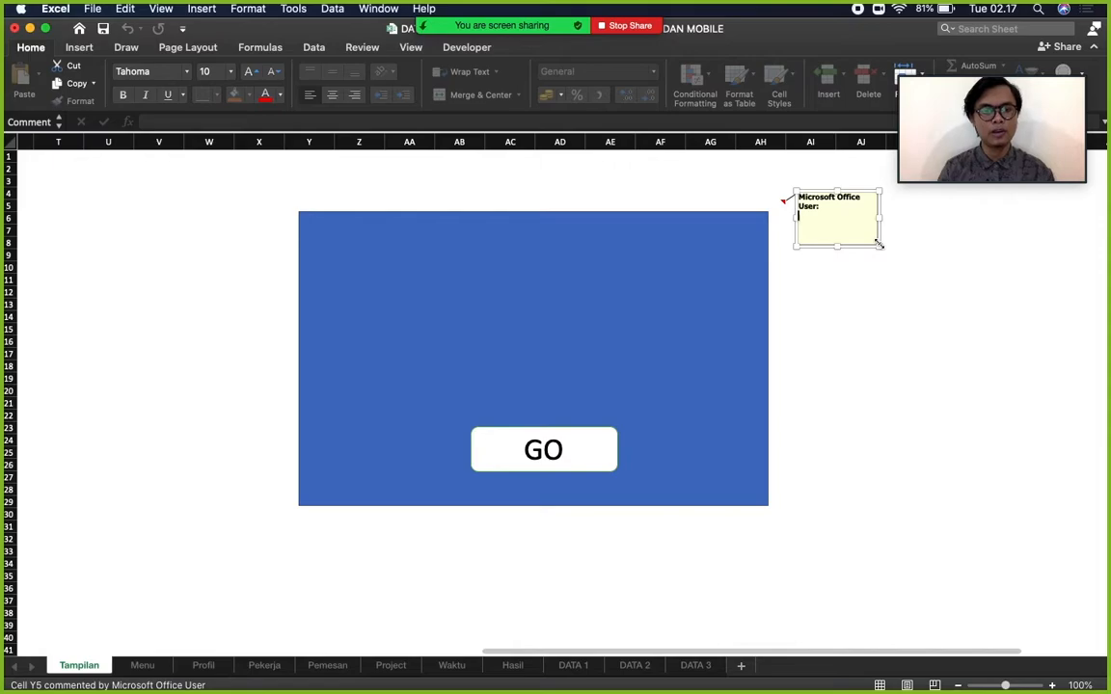
pyautogui.moveTo(878, 245); pyautogui.dragTo(969, 315)
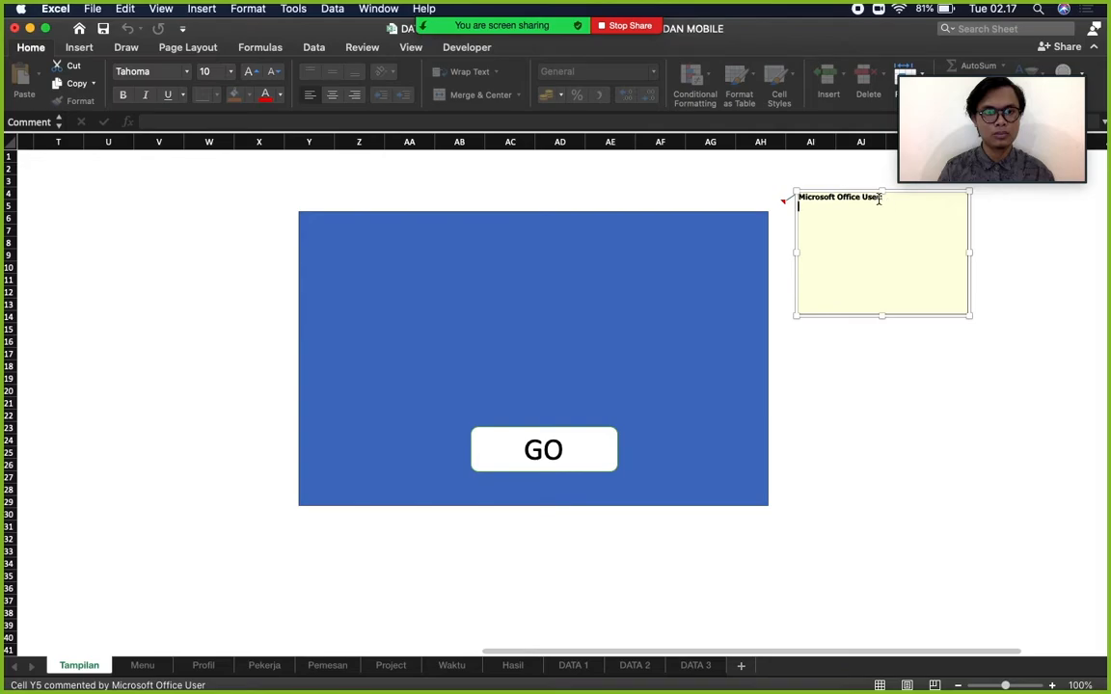
# Replace the comment's default author line with HALLO DUNIA APA KABAR and set that text to size 14.
pyautogui.moveTo(878, 199); pyautogui.dragTo(795, 195)
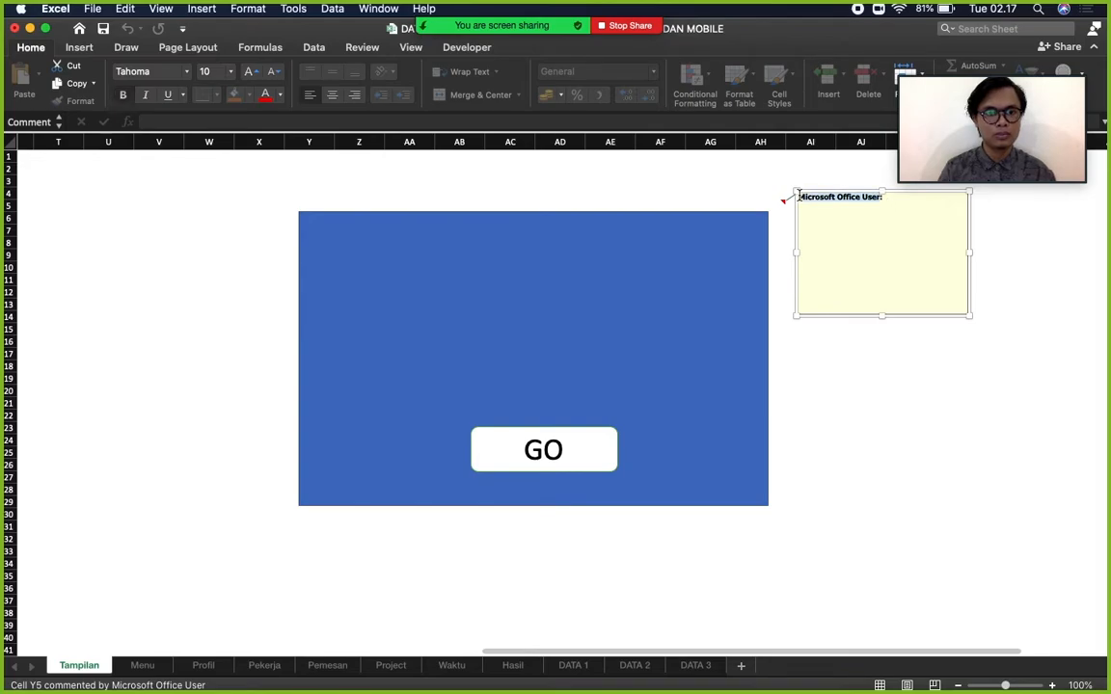
pyautogui.press('BackSpace')
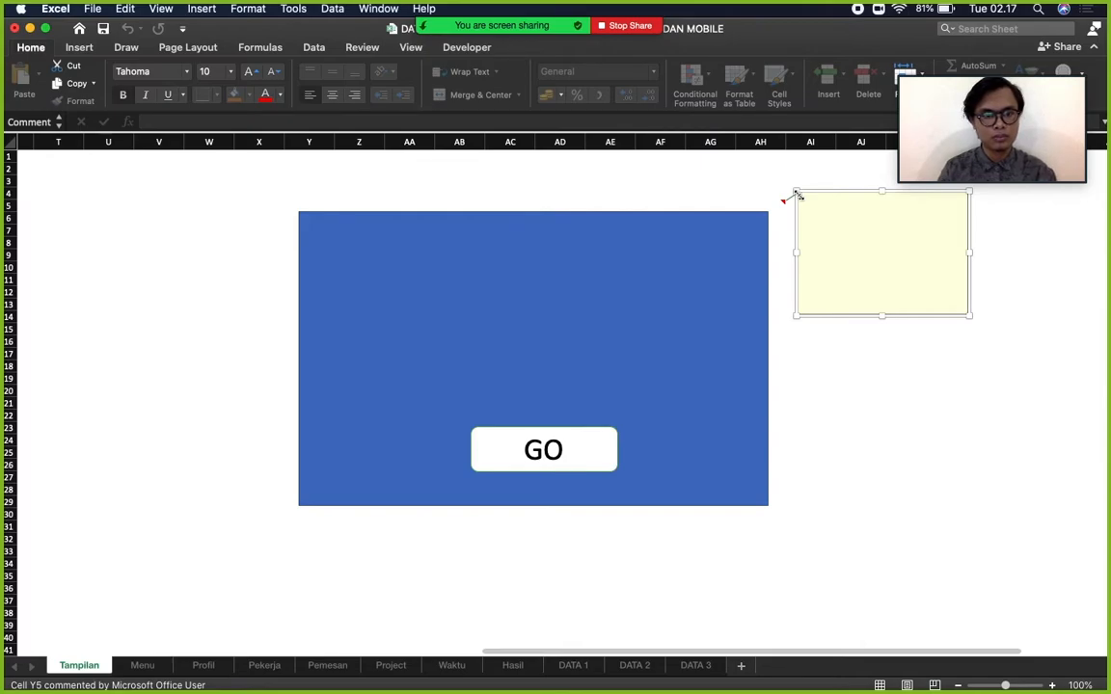
pyautogui.press('super+i')
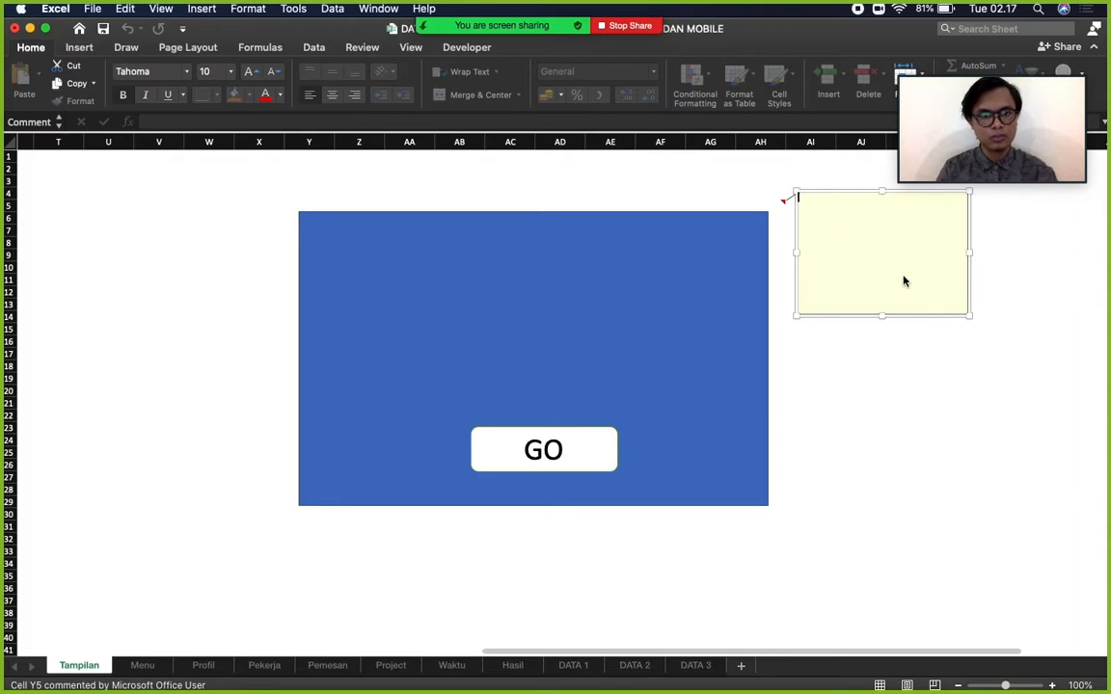
pyautogui.write('HALLO')
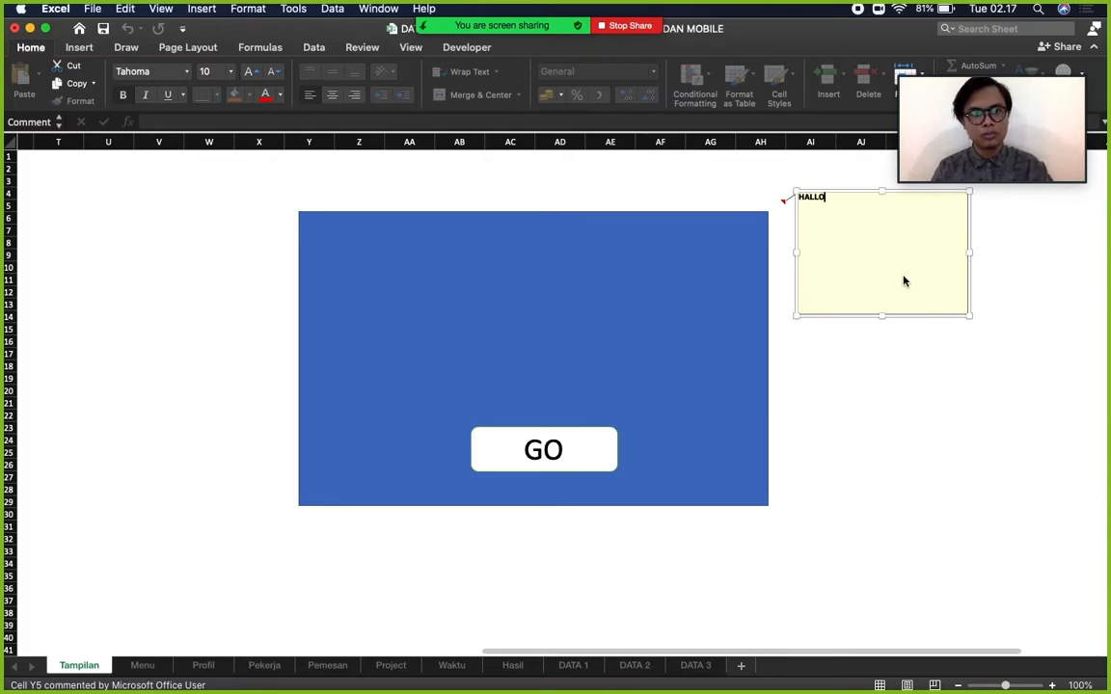
pyautogui.write(' DUNIA ')
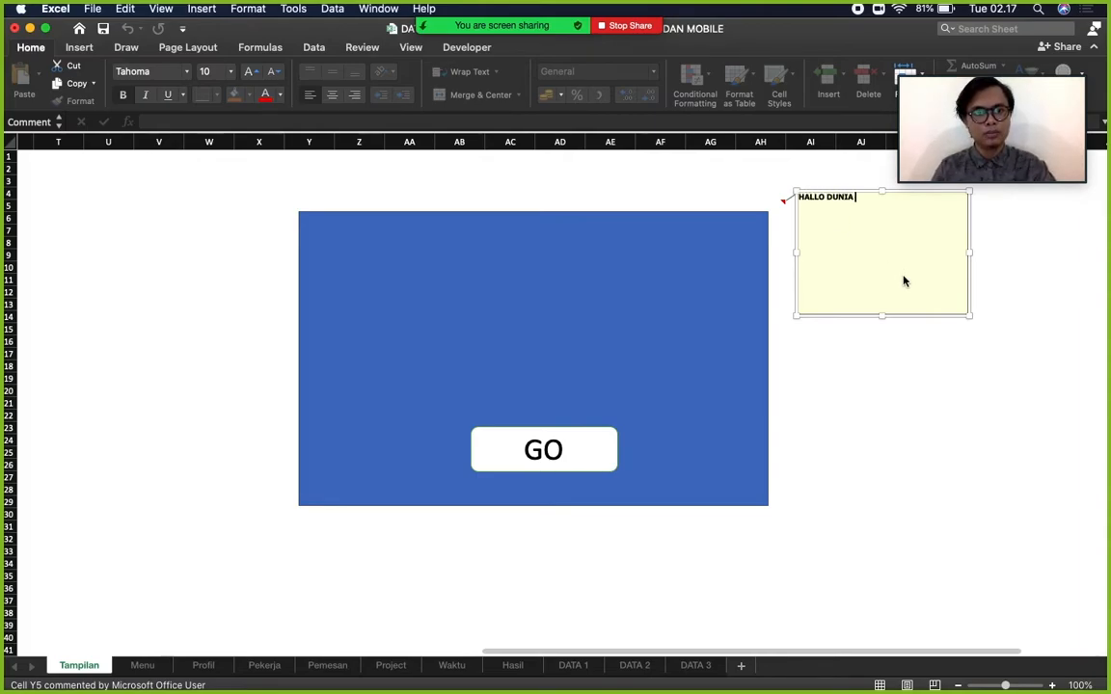
pyautogui.write('APA KABAR')
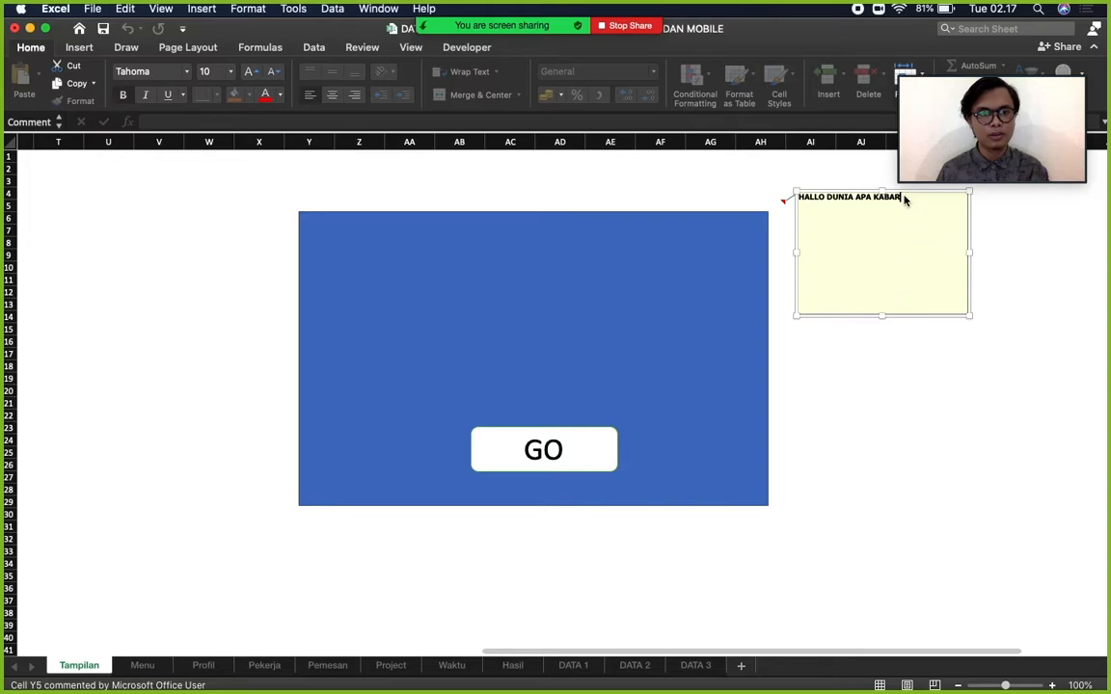
pyautogui.moveTo(901, 198); pyautogui.dragTo(767, 192)
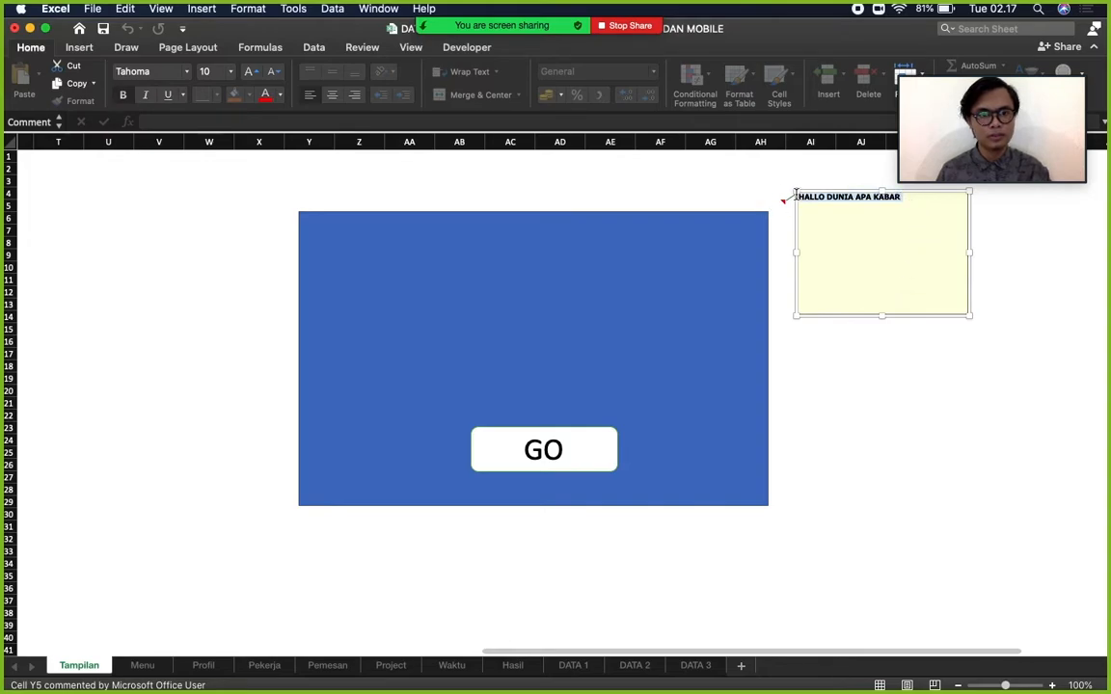
pyautogui.click(231, 73)
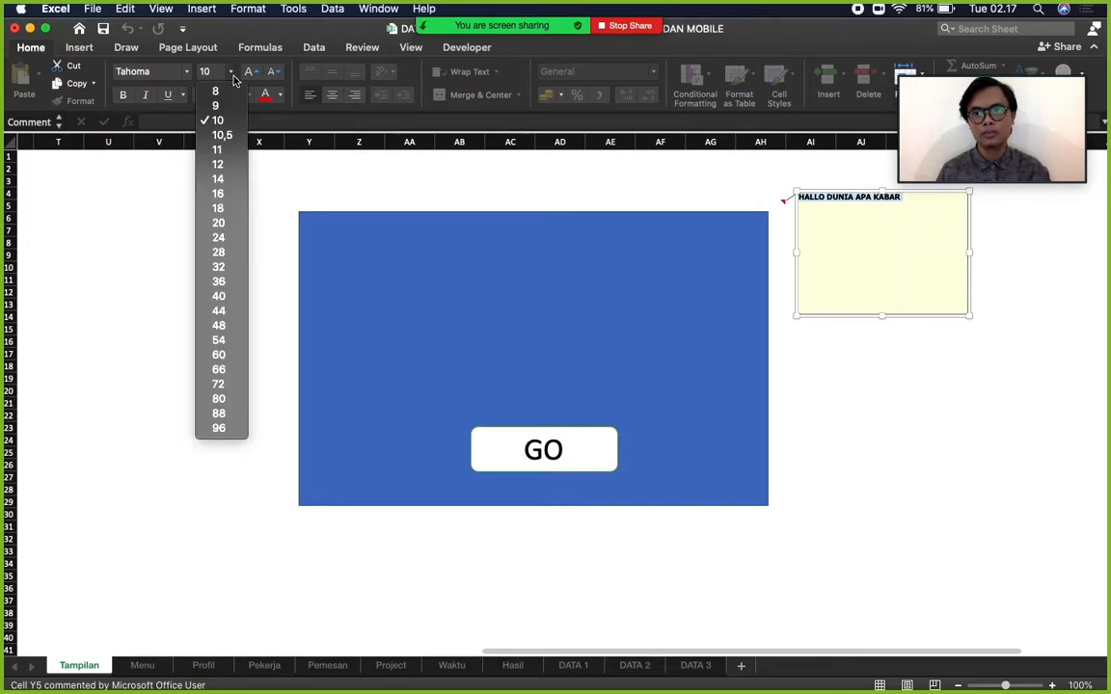
pyautogui.click(233, 179)
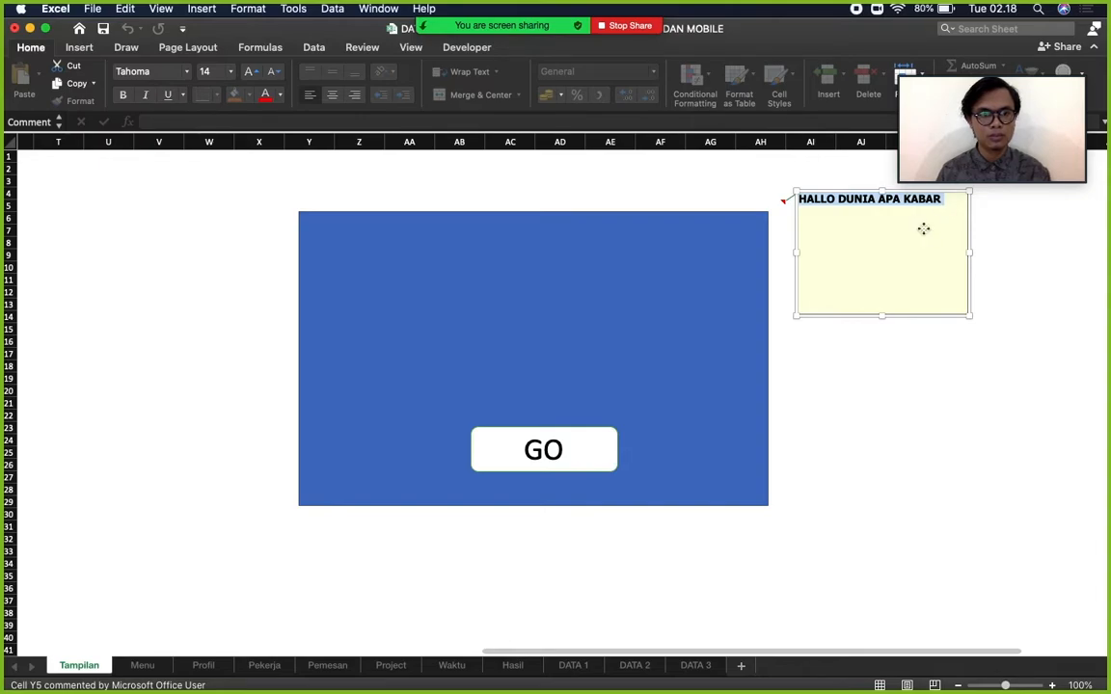
# Add the line SEMOGA HARIMU MENYENANGKAN below the comment's heading, leaving one blank line between them.
pyautogui.click(879, 213)
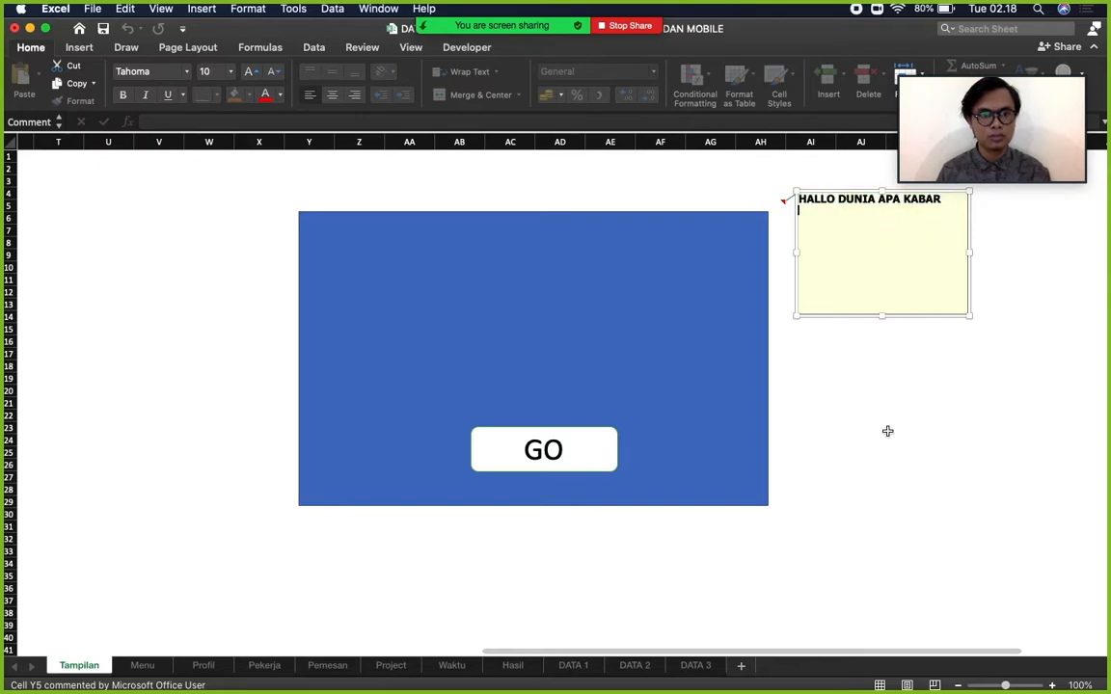
pyautogui.write('s')
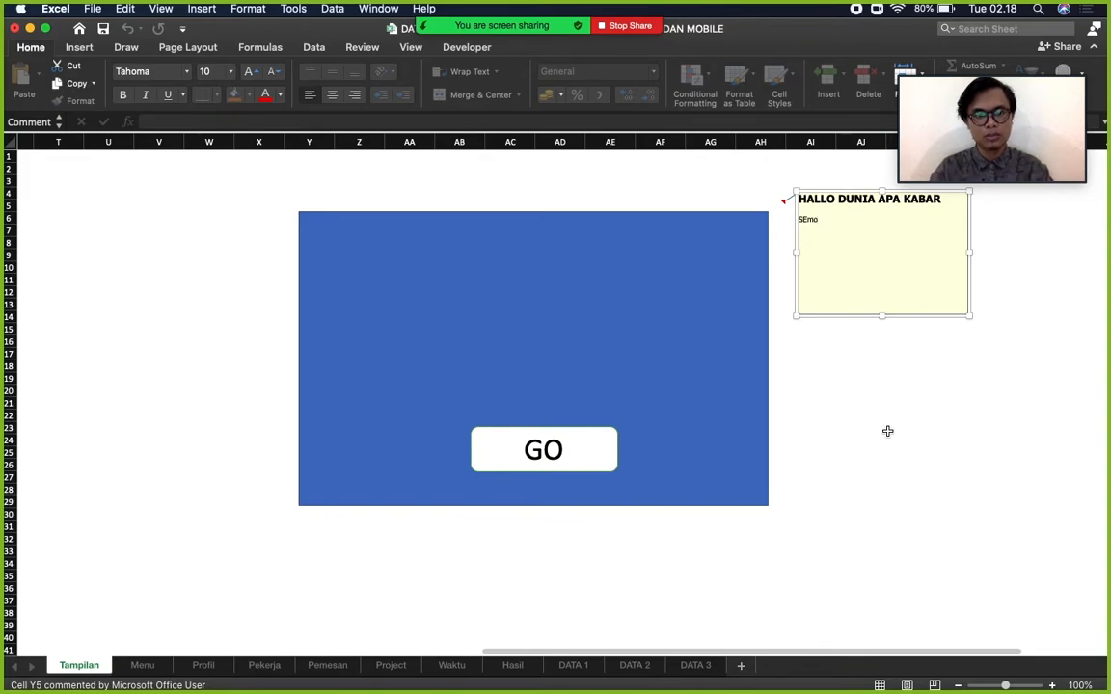
pyautogui.press('BackSpace')
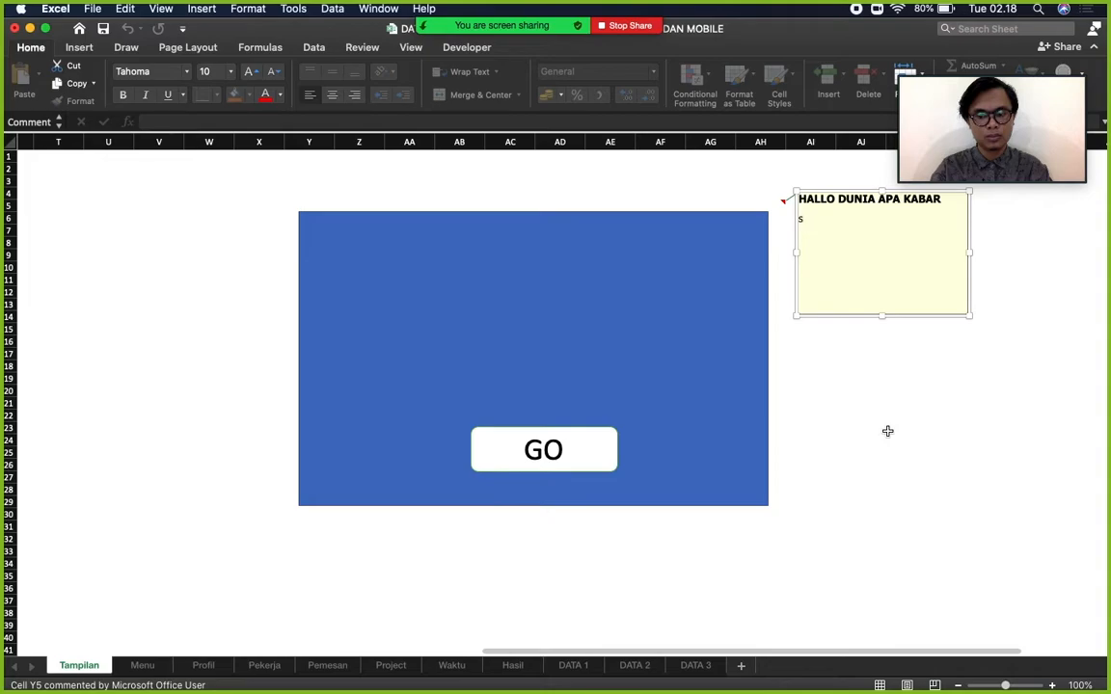
pyautogui.write('SEM')
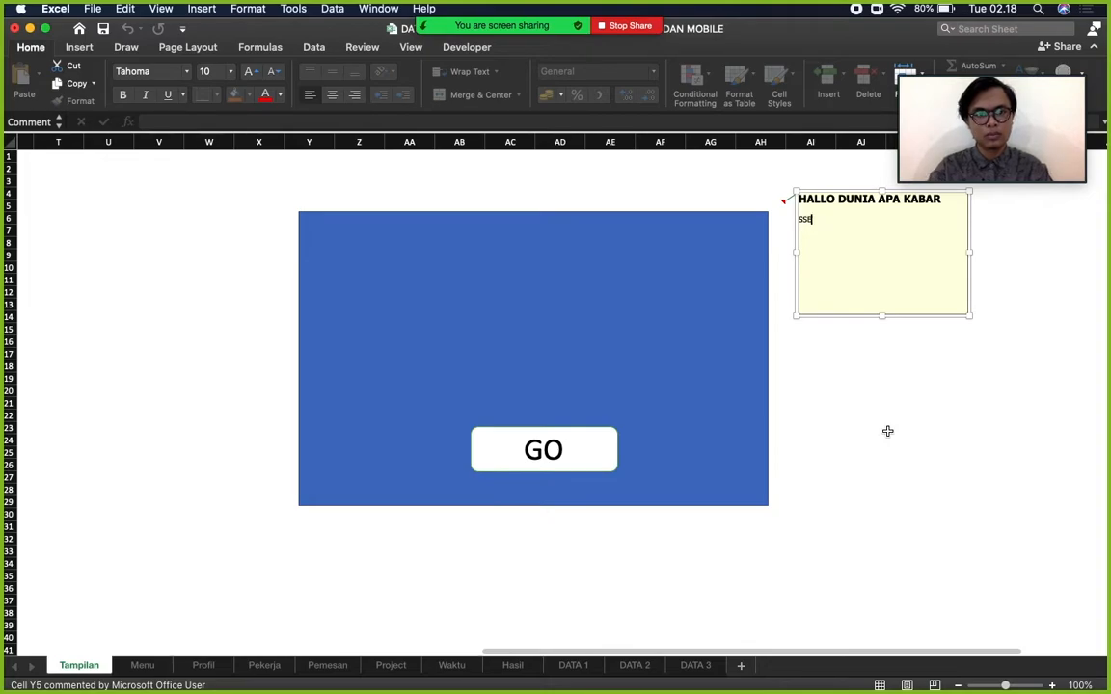
pyautogui.press('BackSpace')
pyautogui.press('BackSpace')
pyautogui.press('BackSpace')
pyautogui.write('SEM')
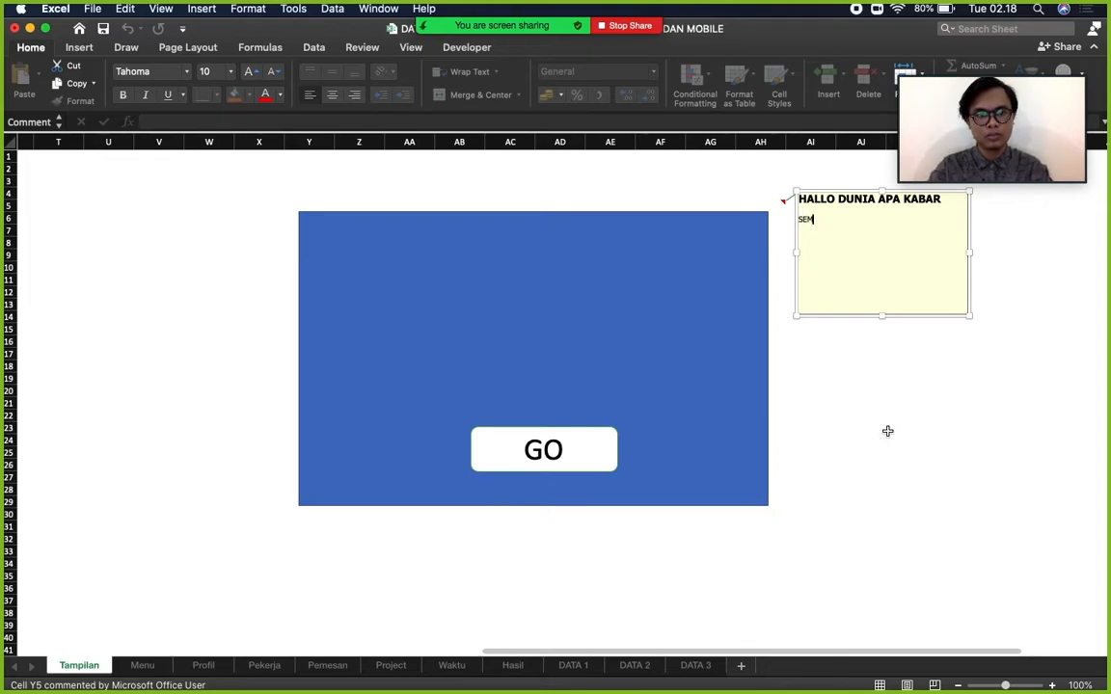
pyautogui.write('OGA HA')
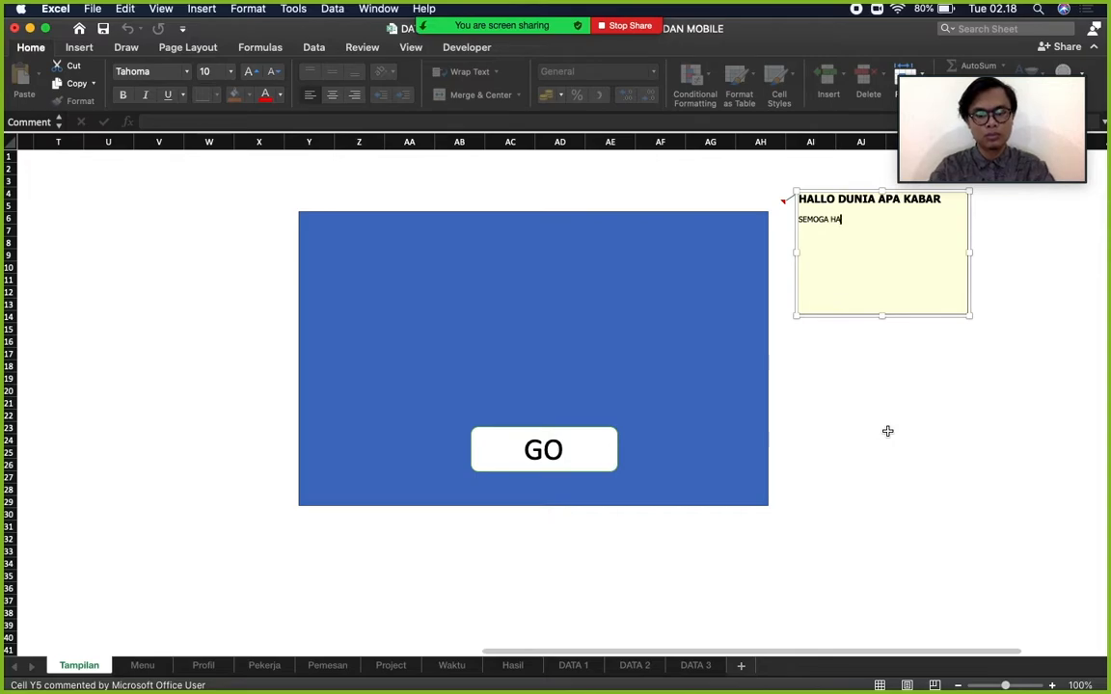
pyautogui.write('RIMU')
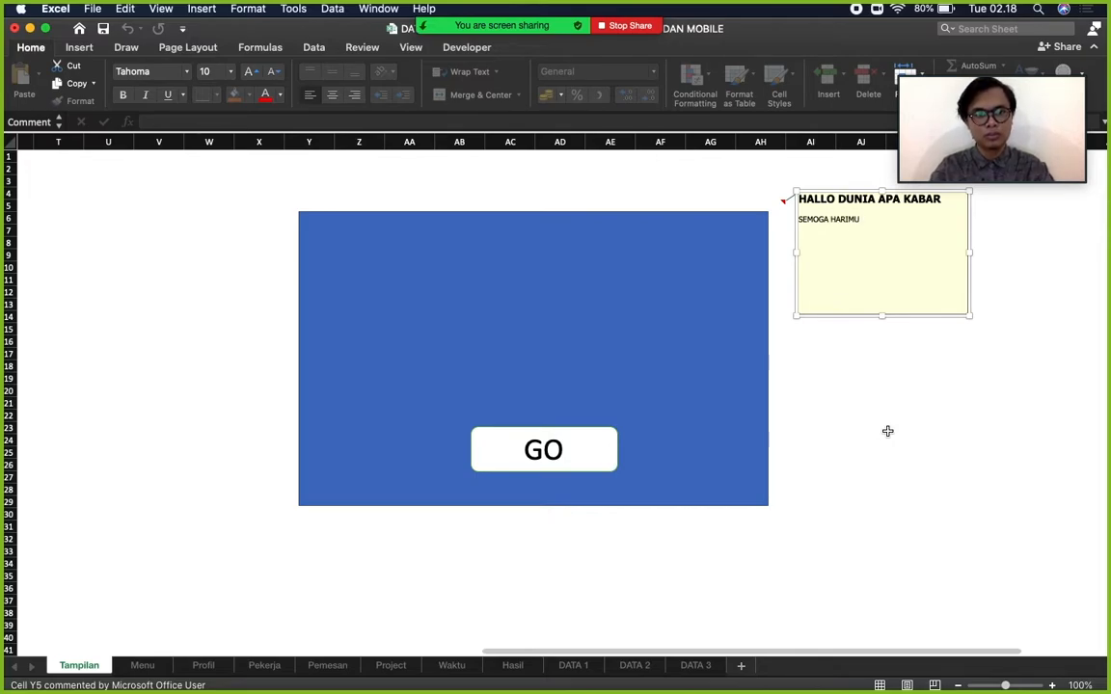
pyautogui.write(' MENYENAK')
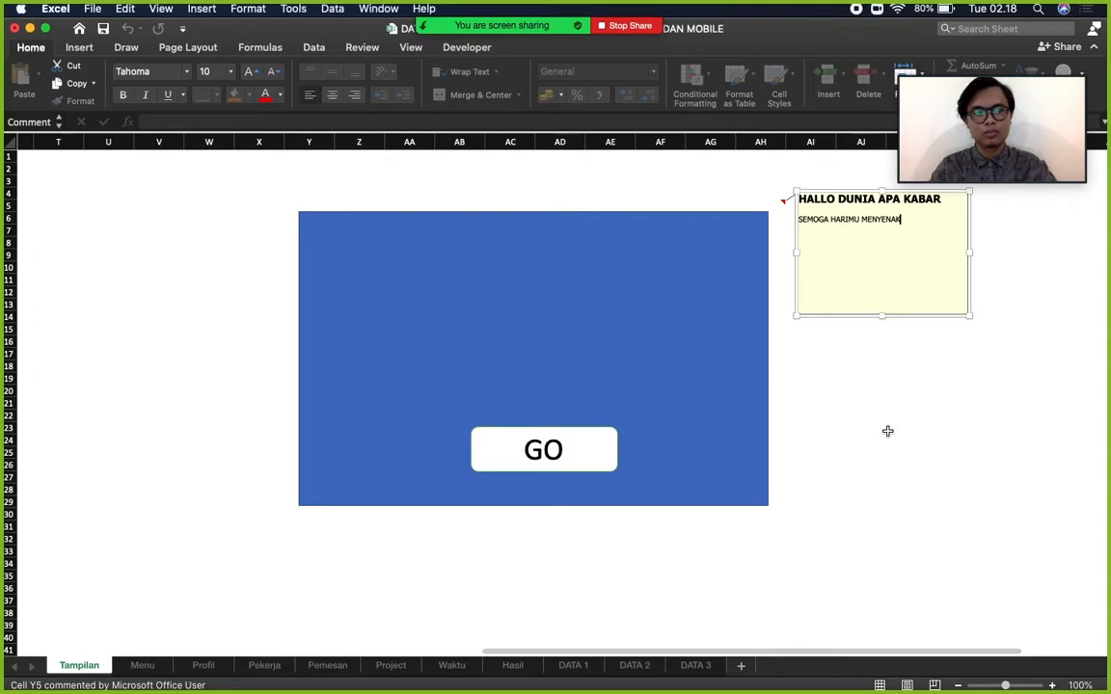
pyautogui.press('BackSpace')
pyautogui.write('N')
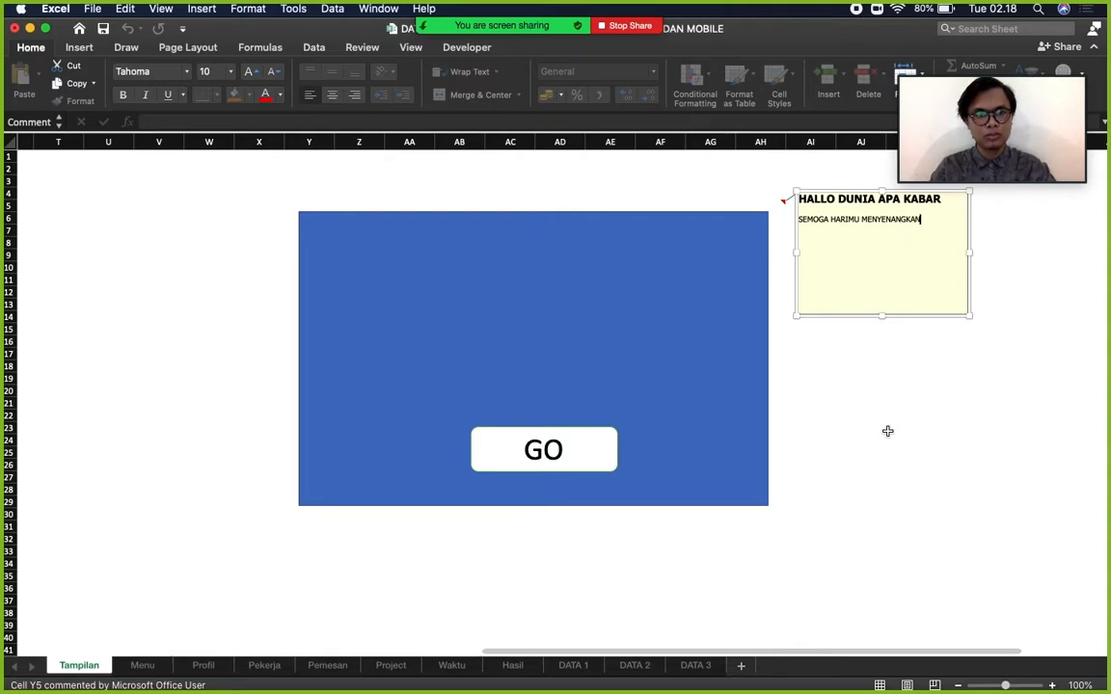
# Shorten the comment box to about row 8 so it fits its two lines, and leave the comment.
pyautogui.moveTo(923, 219); pyautogui.dragTo(774, 228)
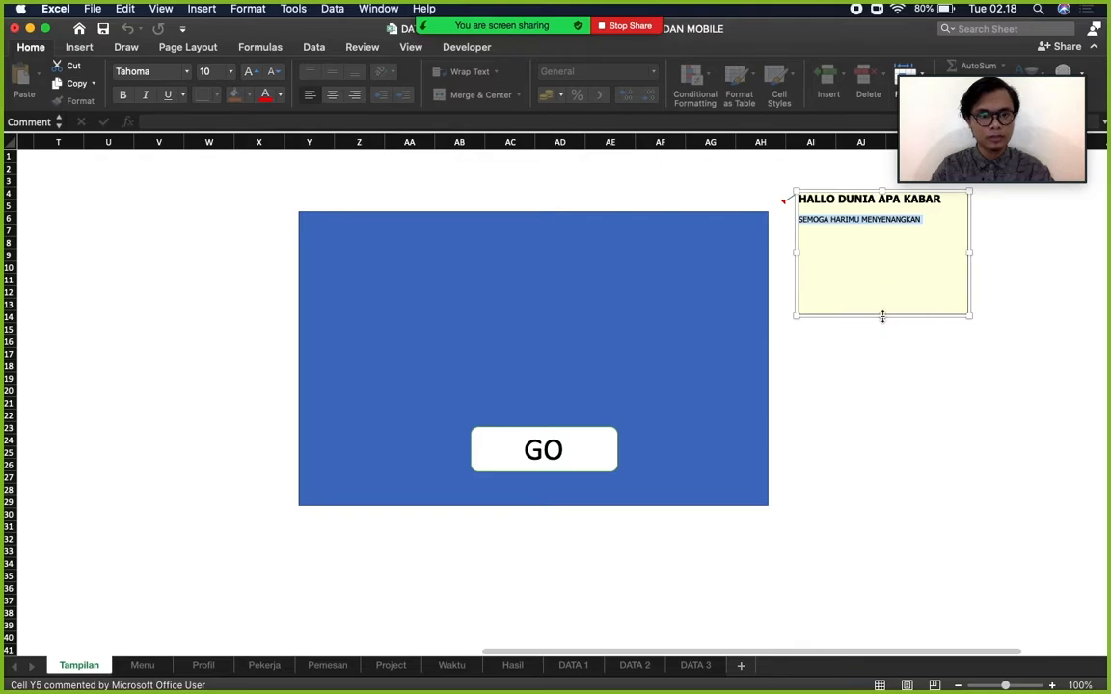
pyautogui.moveTo(883, 316); pyautogui.dragTo(873, 243)
pyautogui.click(920, 345)
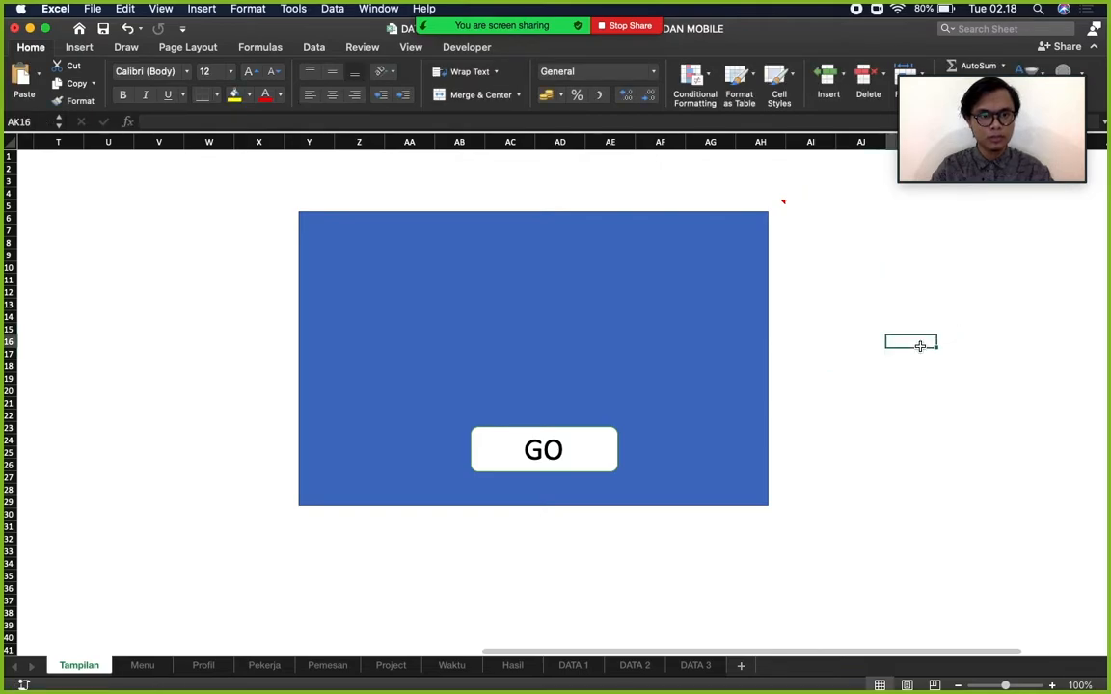
pyautogui.click(588, 439)
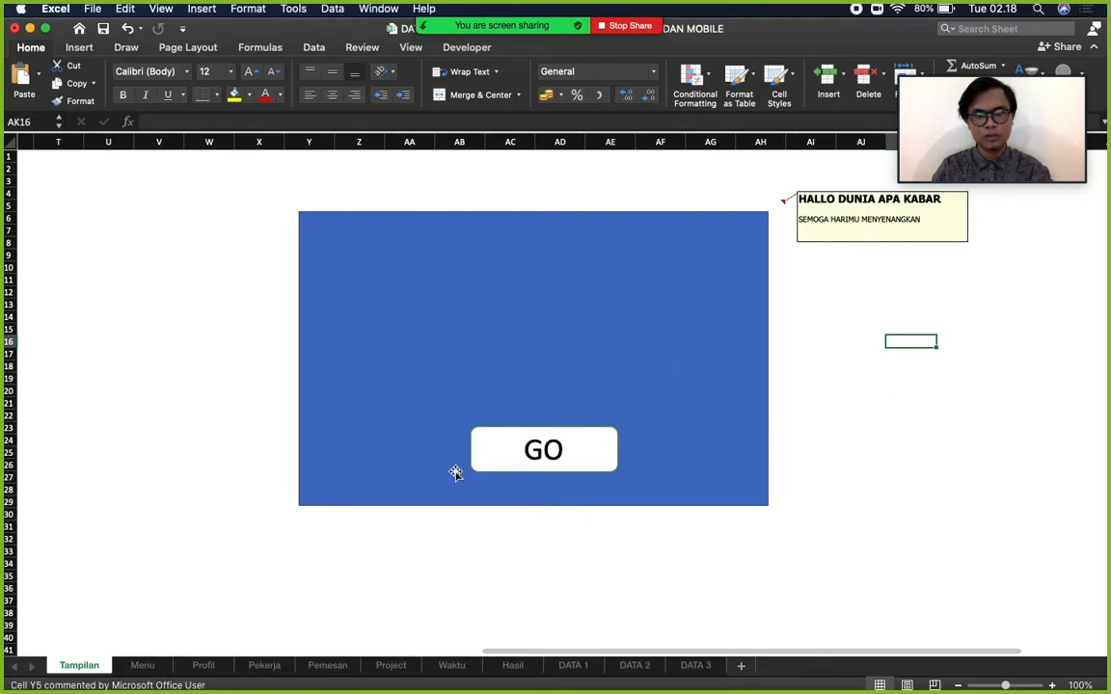
pyautogui.click(583, 452)
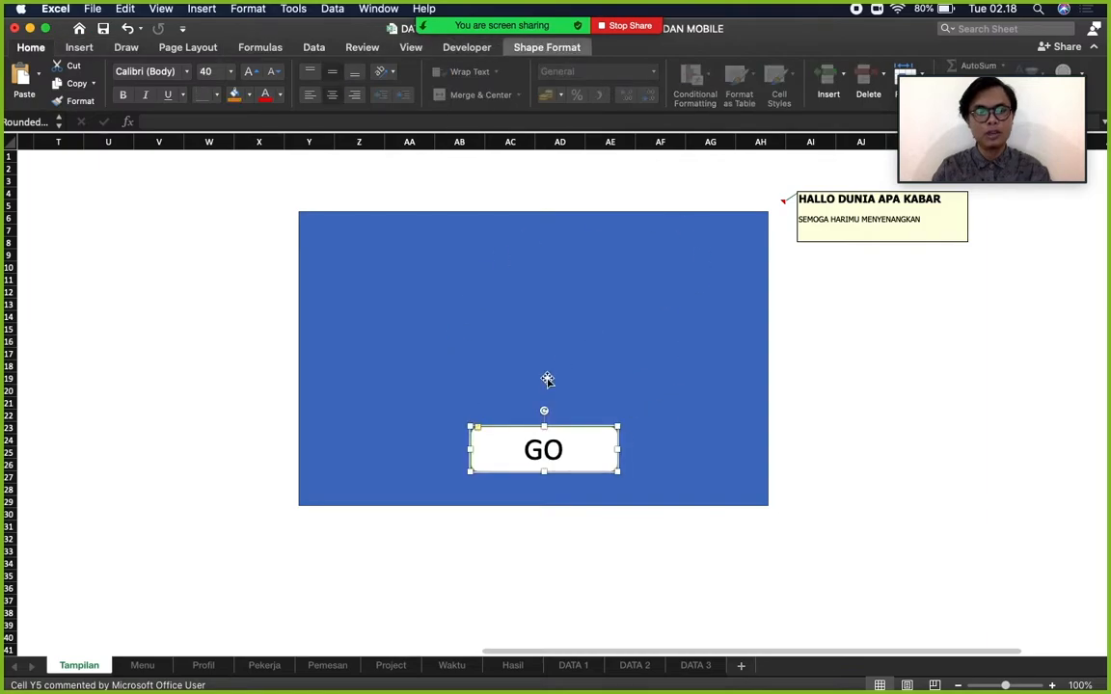
pyautogui.rightClick(575, 446)
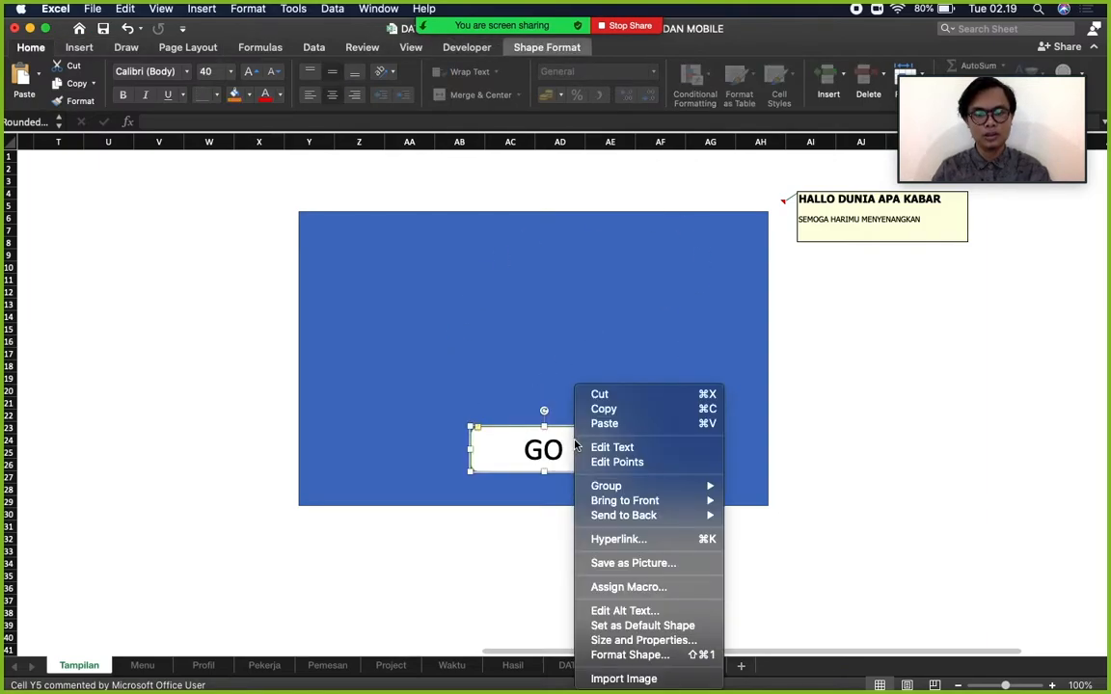
pyautogui.click(710, 540)
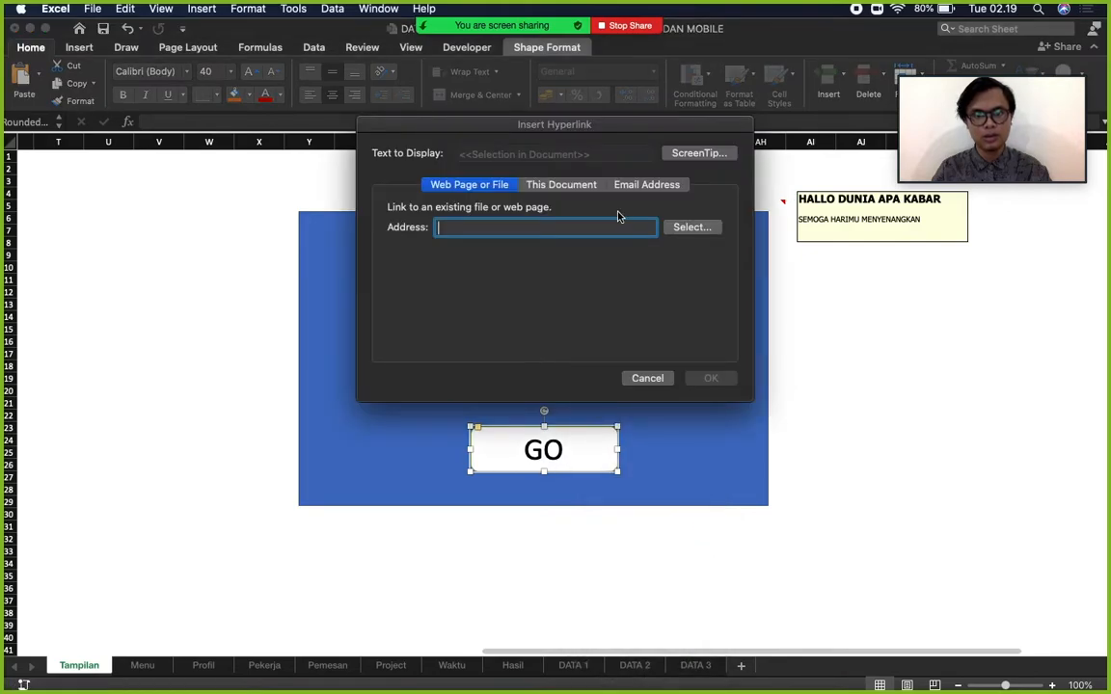
pyautogui.click(555, 185)
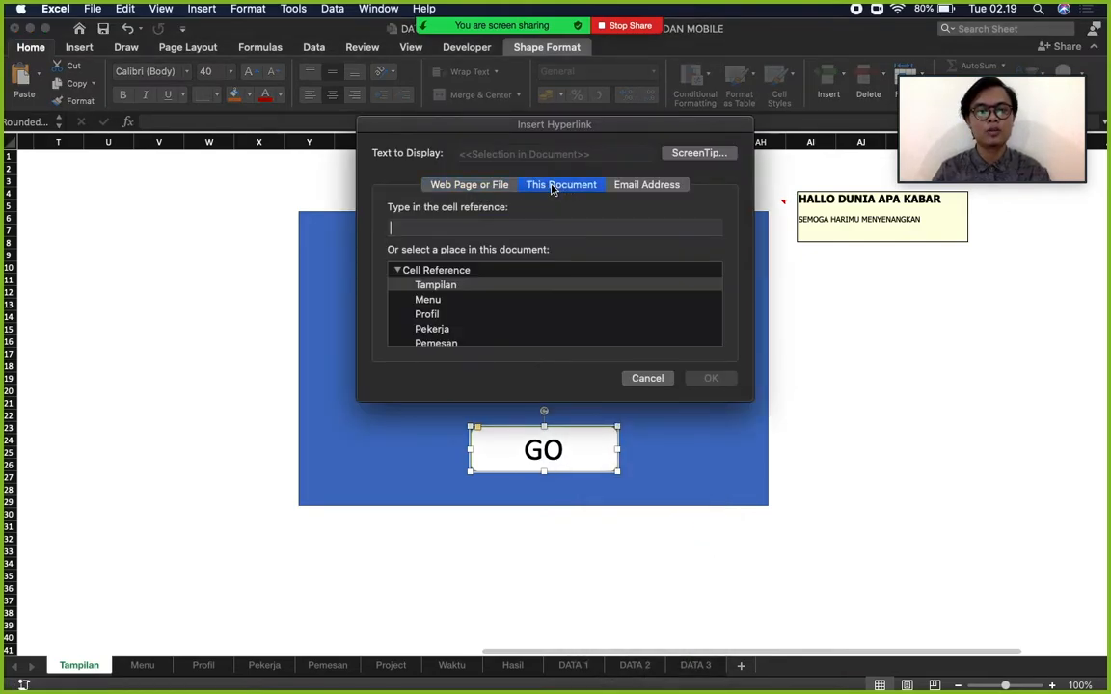
pyautogui.scroll(-3, 533, 300)
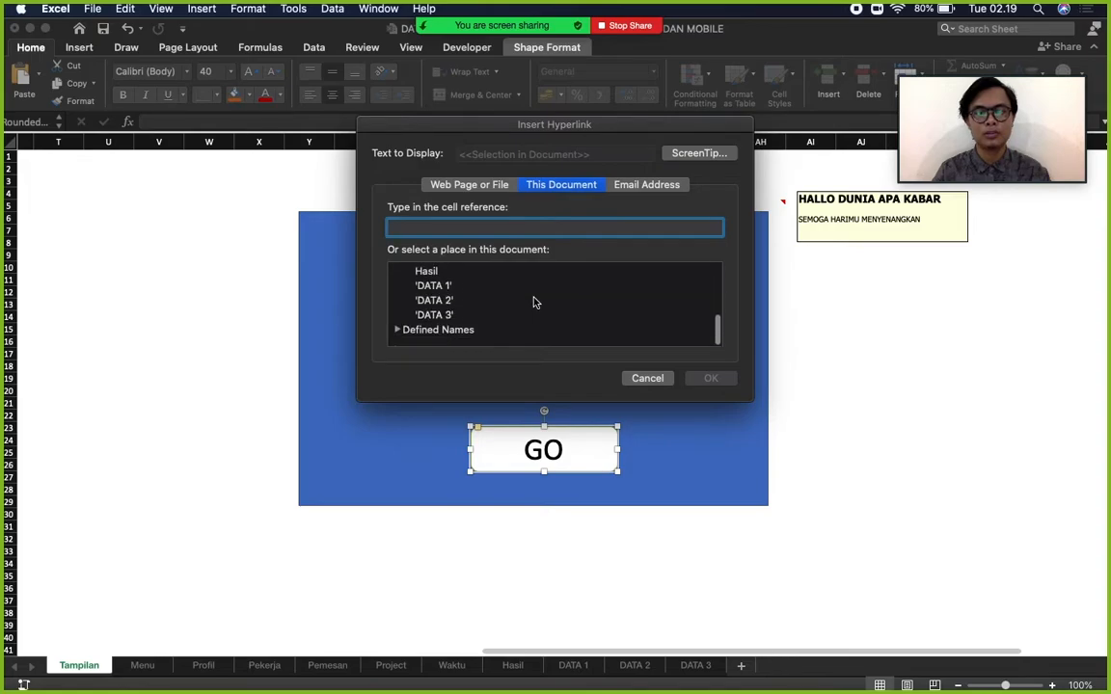
pyautogui.scroll(5, 533, 303)
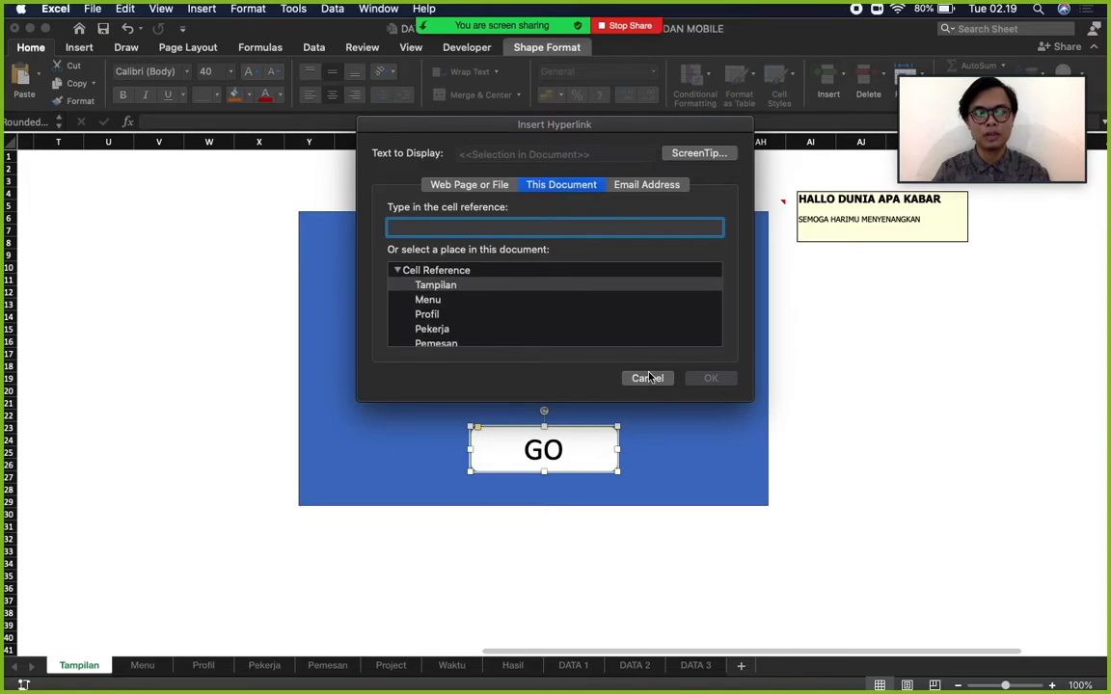
pyautogui.click(648, 378)
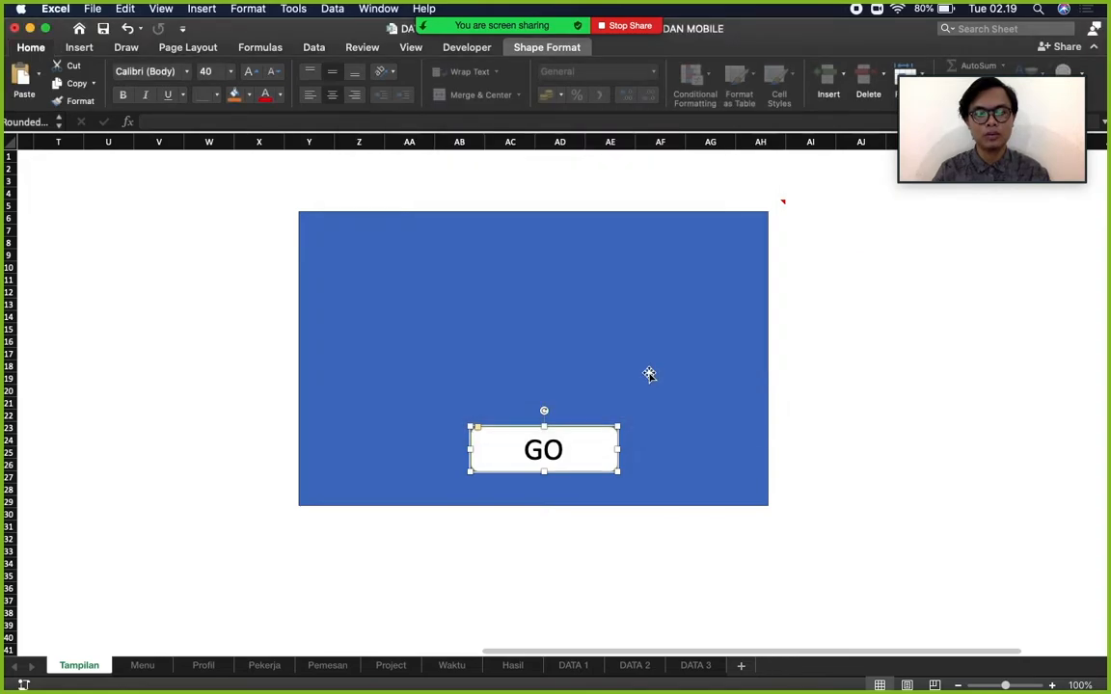
# Add a new sheet directly after Tampilan and name it UJI COBA.
pyautogui.click(744, 668)
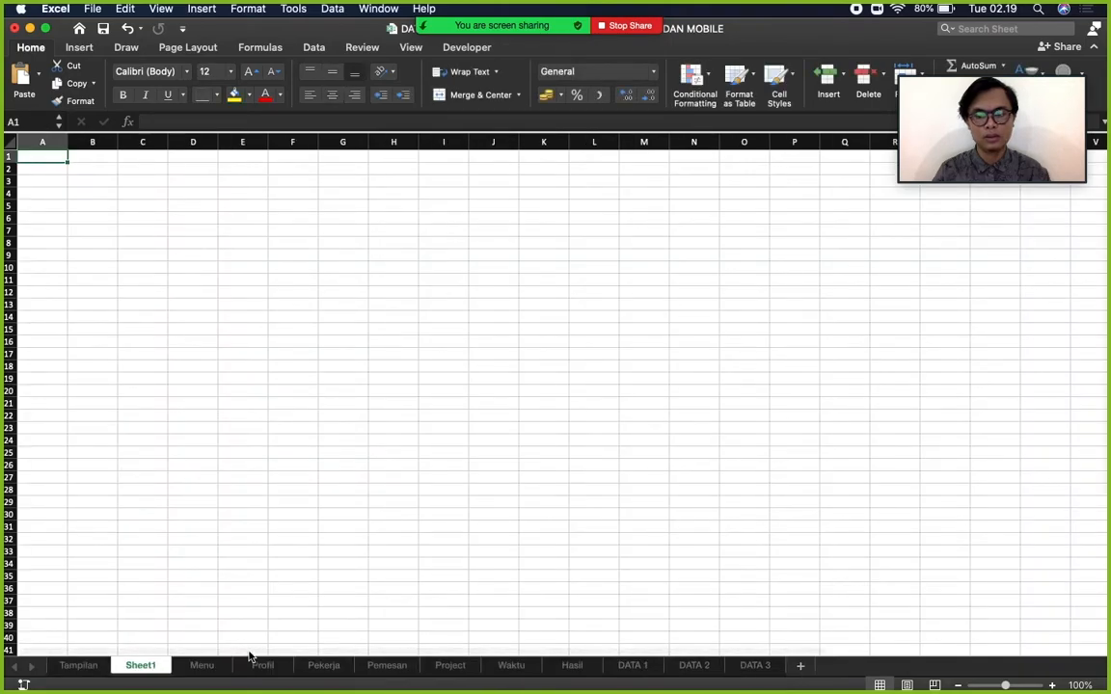
pyautogui.rightClick(145, 668)
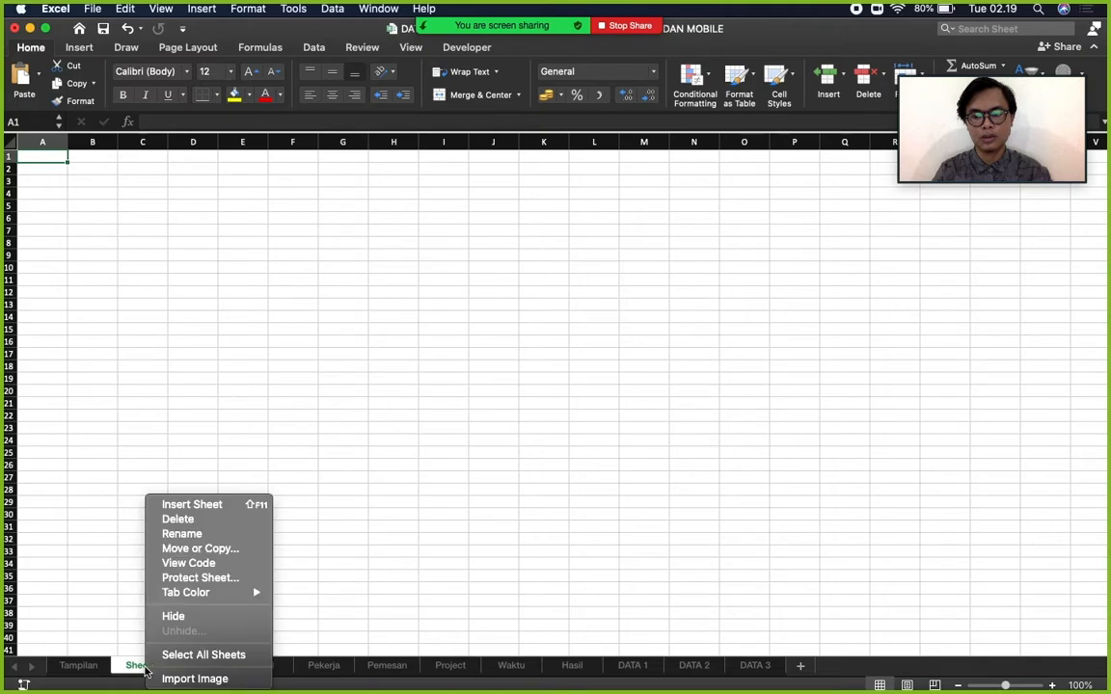
pyautogui.click(195, 541)
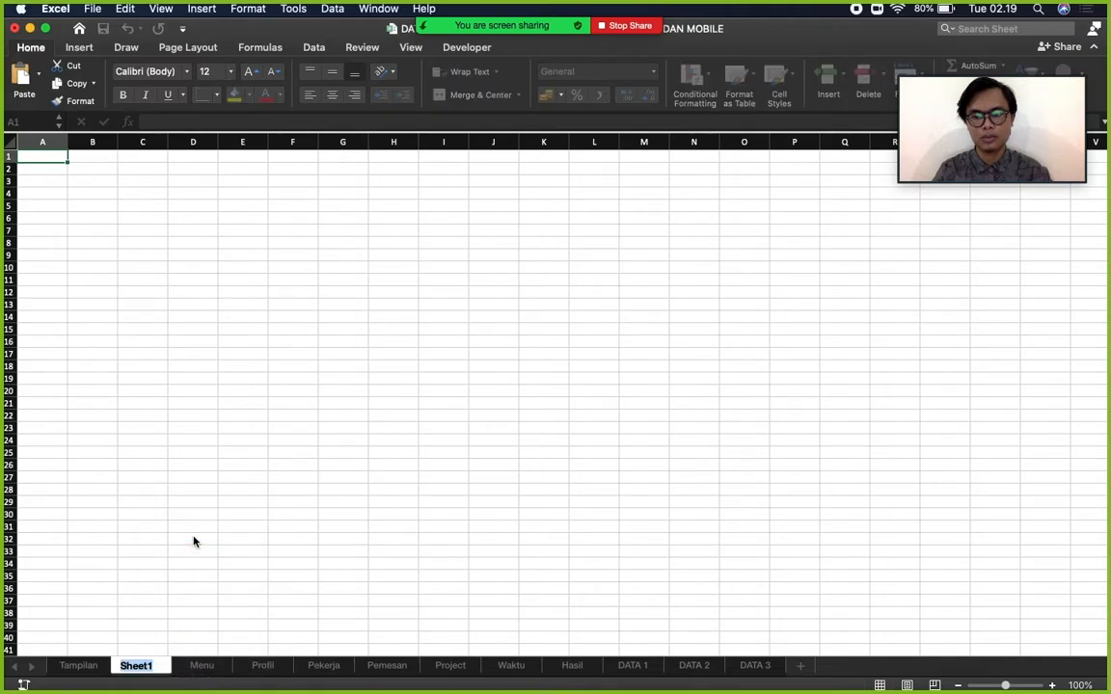
pyautogui.click(173, 612)
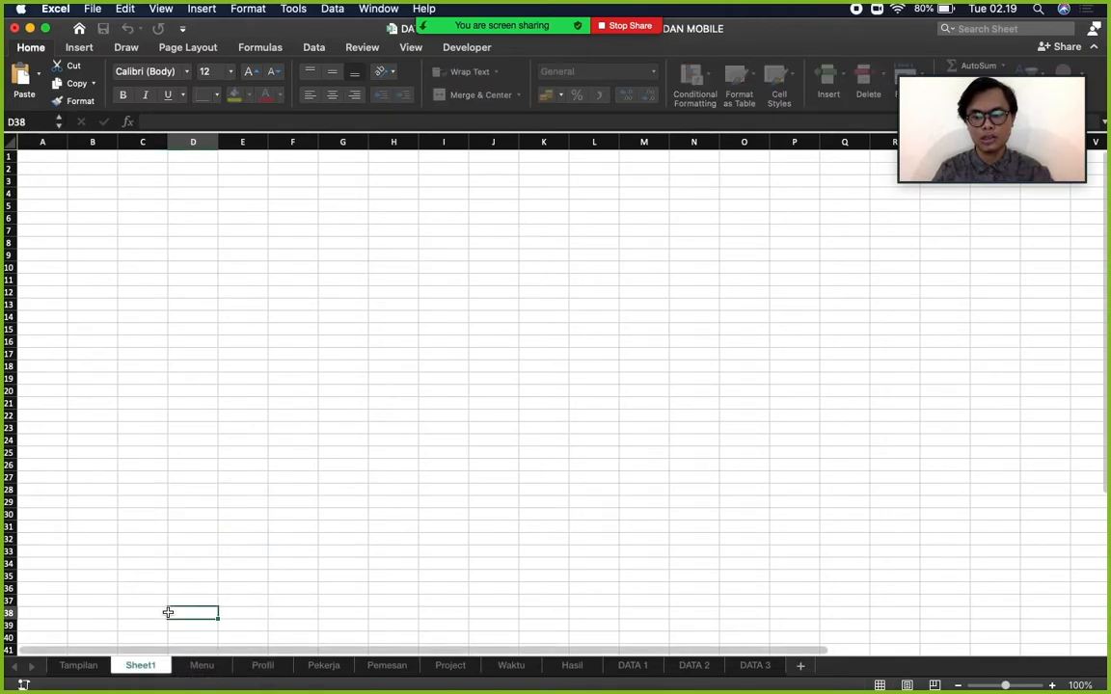
pyautogui.doubleClick(150, 666)
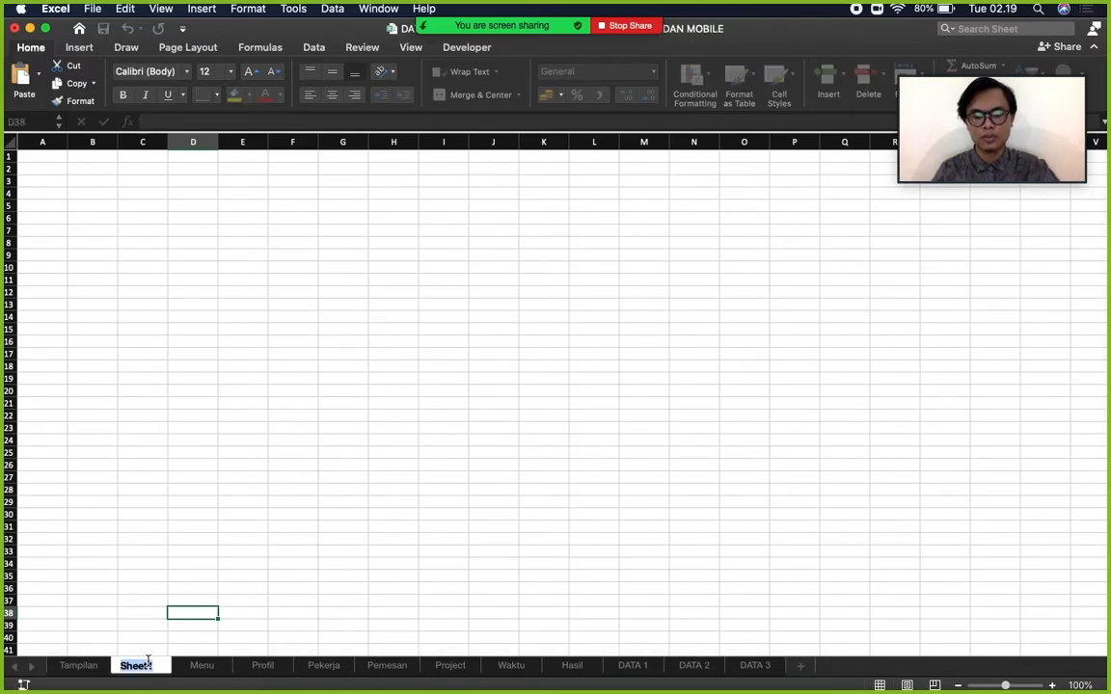
pyautogui.write('UJI COBA')
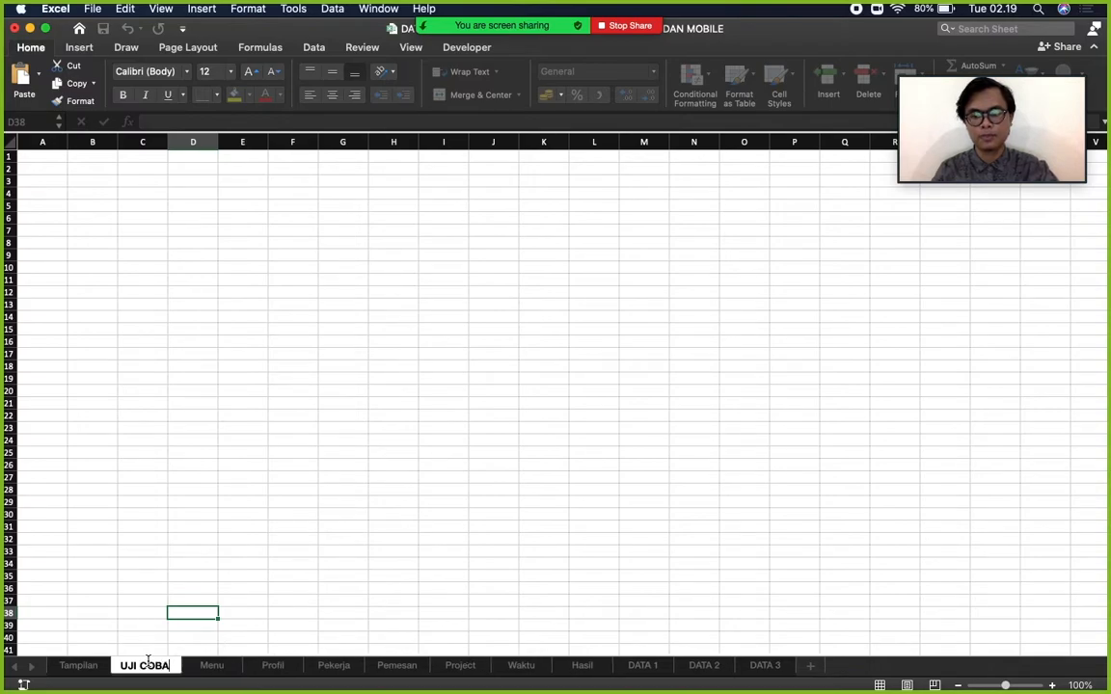
pyautogui.click(436, 354)
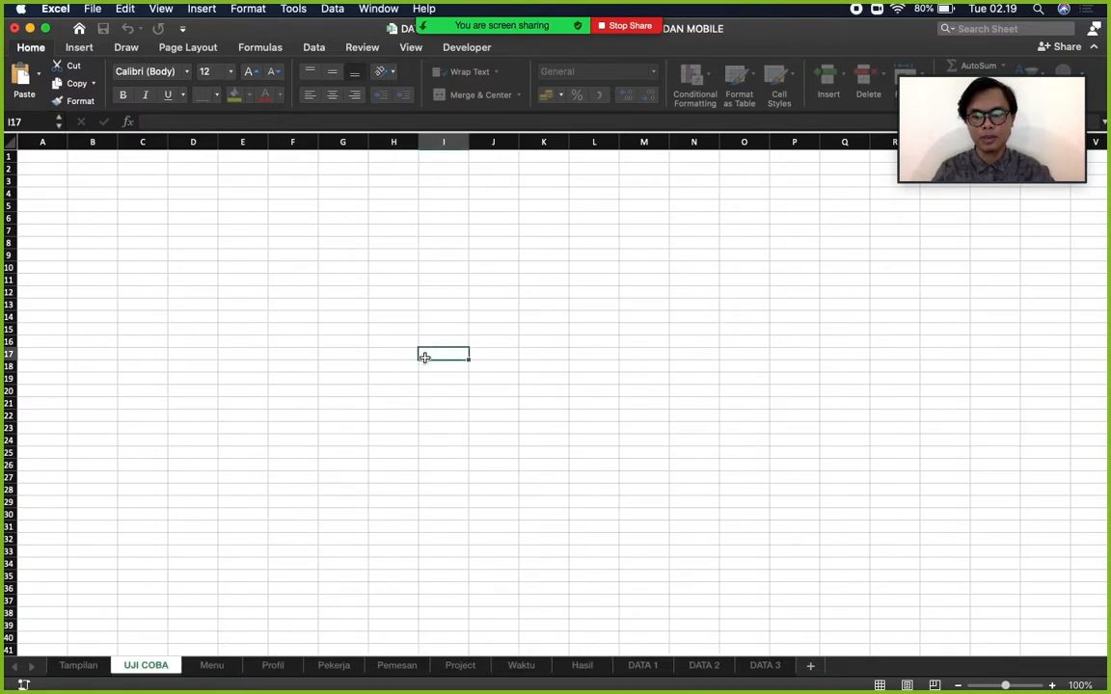
# Hide the gridlines on the UJI COBA sheet.
pyautogui.click(270, 279)
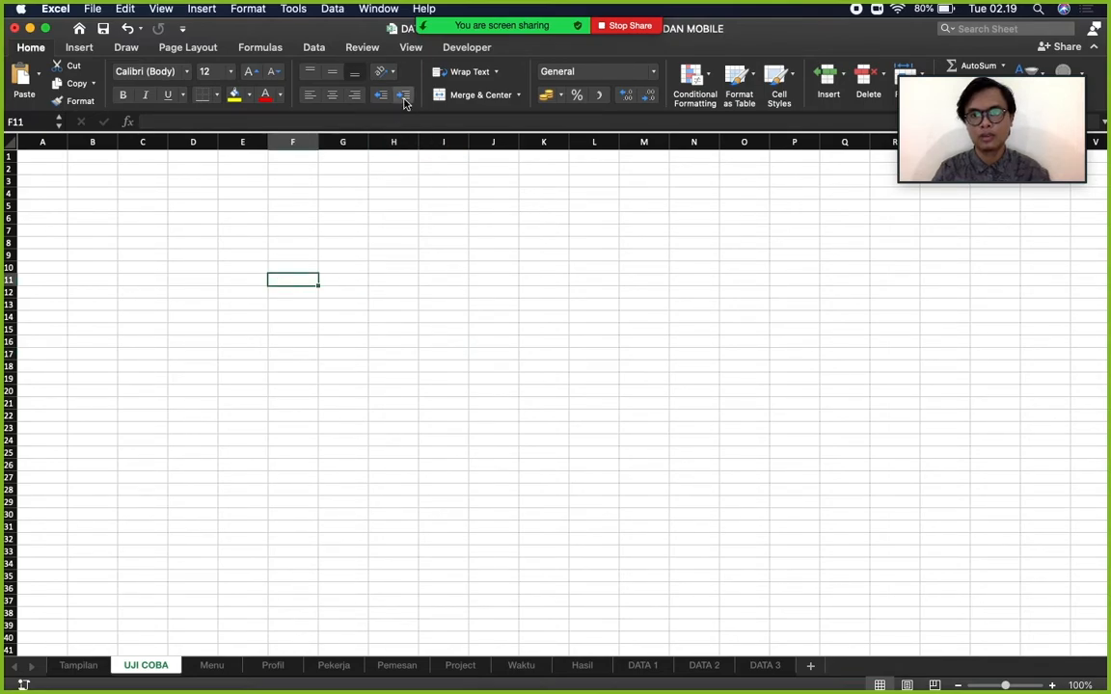
pyautogui.click(411, 47)
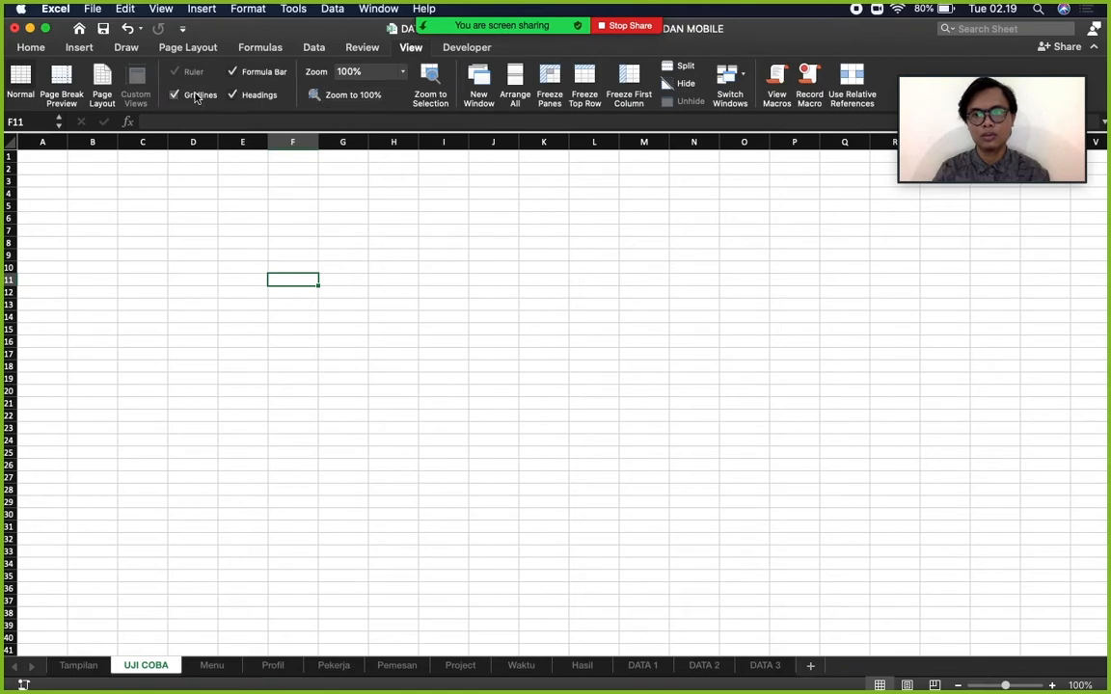
pyautogui.click(176, 94)
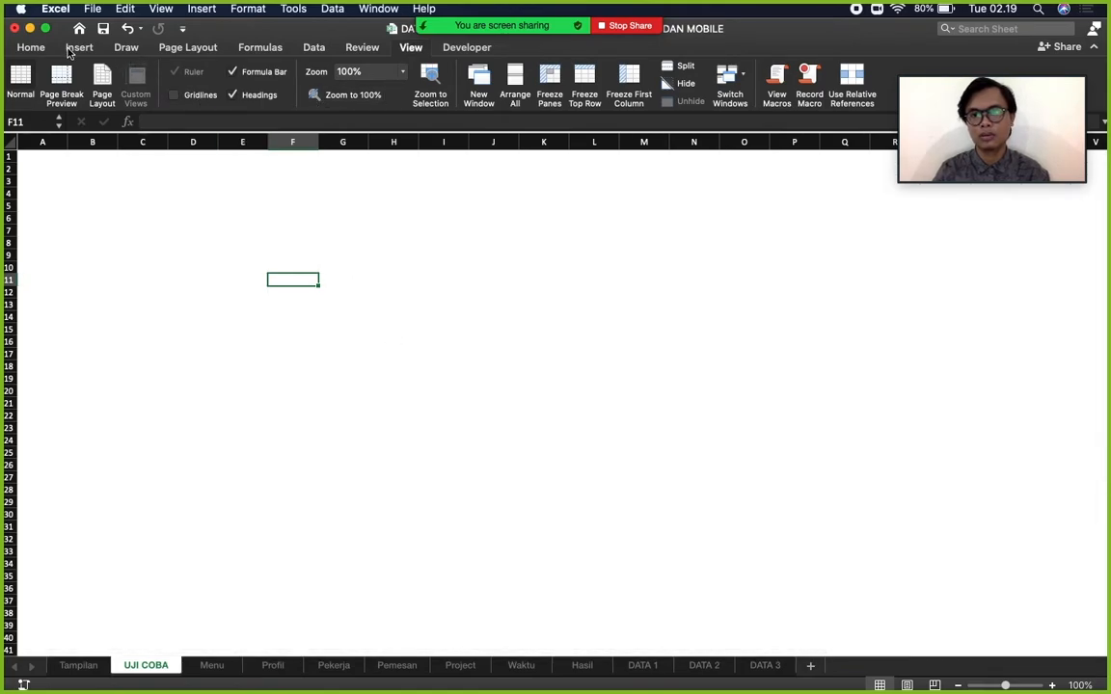
# Draw a rounded rectangle about 6.6 by 3 inches on the UJI COBA sheet, spanning roughly columns E to K and rows 8 to 21.
pyautogui.click(77, 47)
pyautogui.click(263, 78)
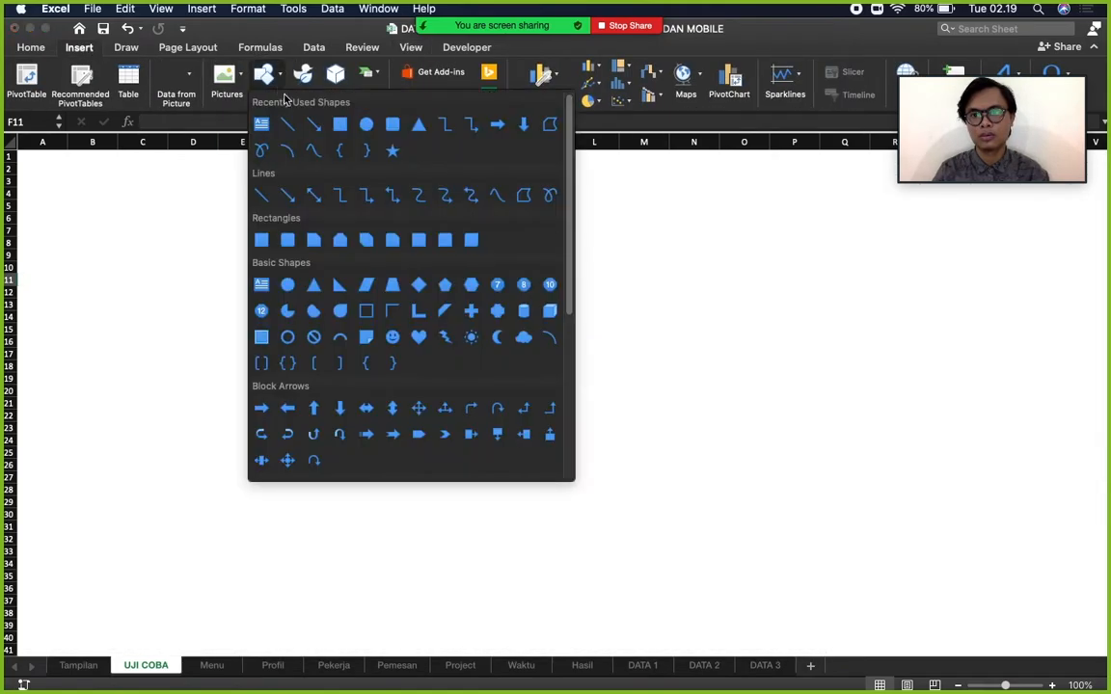
pyautogui.click(392, 125)
pyautogui.moveTo(216, 240); pyautogui.dragTo(584, 408)
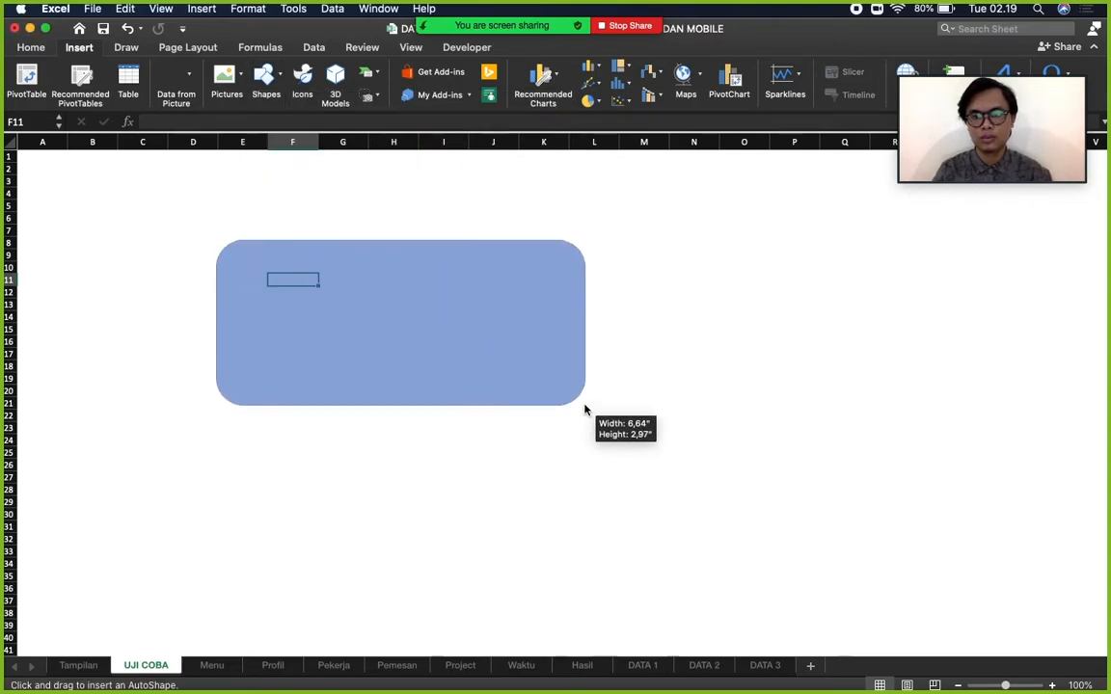
pyautogui.click(754, 353)
# Enter the text BERHASIL inside the rounded rectangle.
pyautogui.click(386, 327)
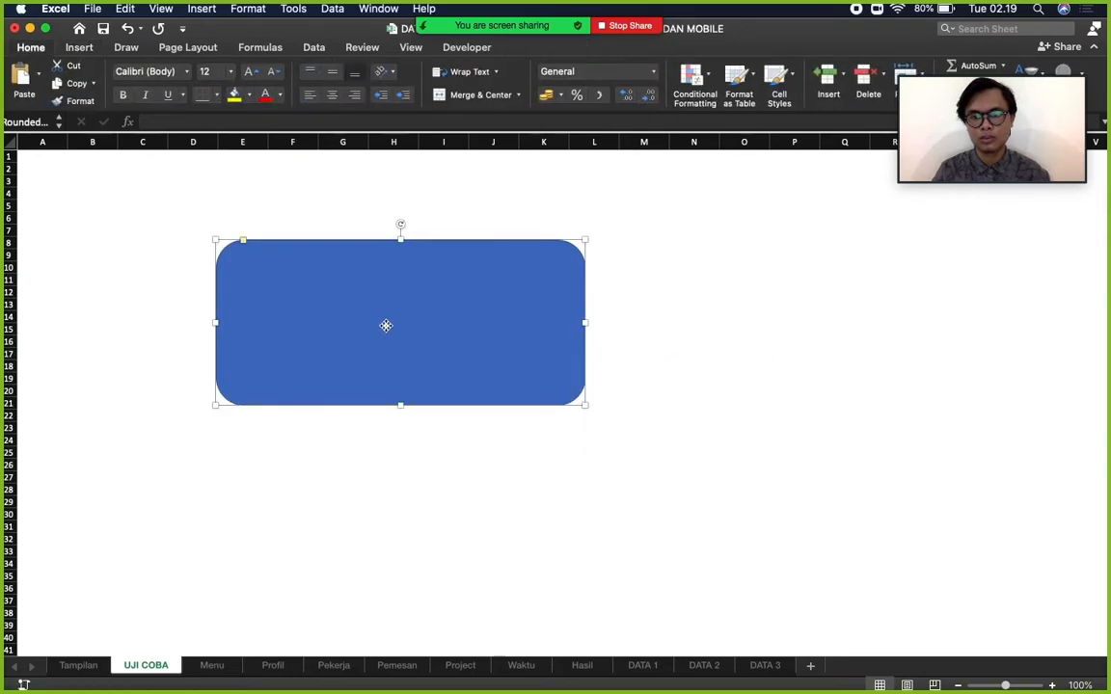
pyautogui.write('b')
pyautogui.press('BackSpace')
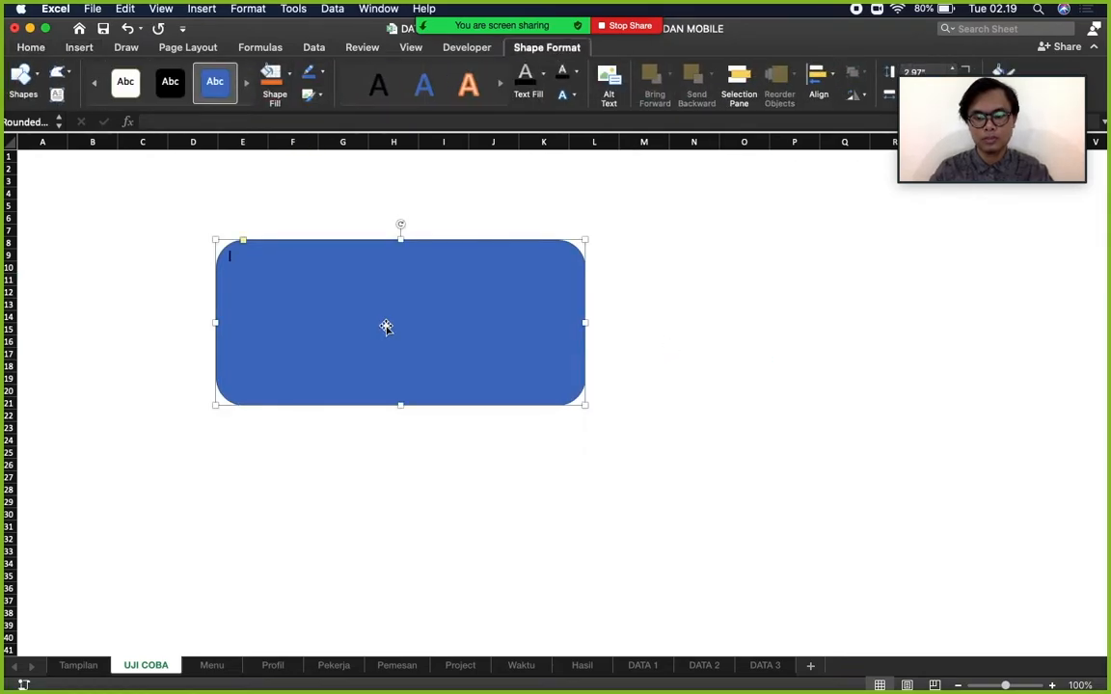
pyautogui.write('BERHASIL')
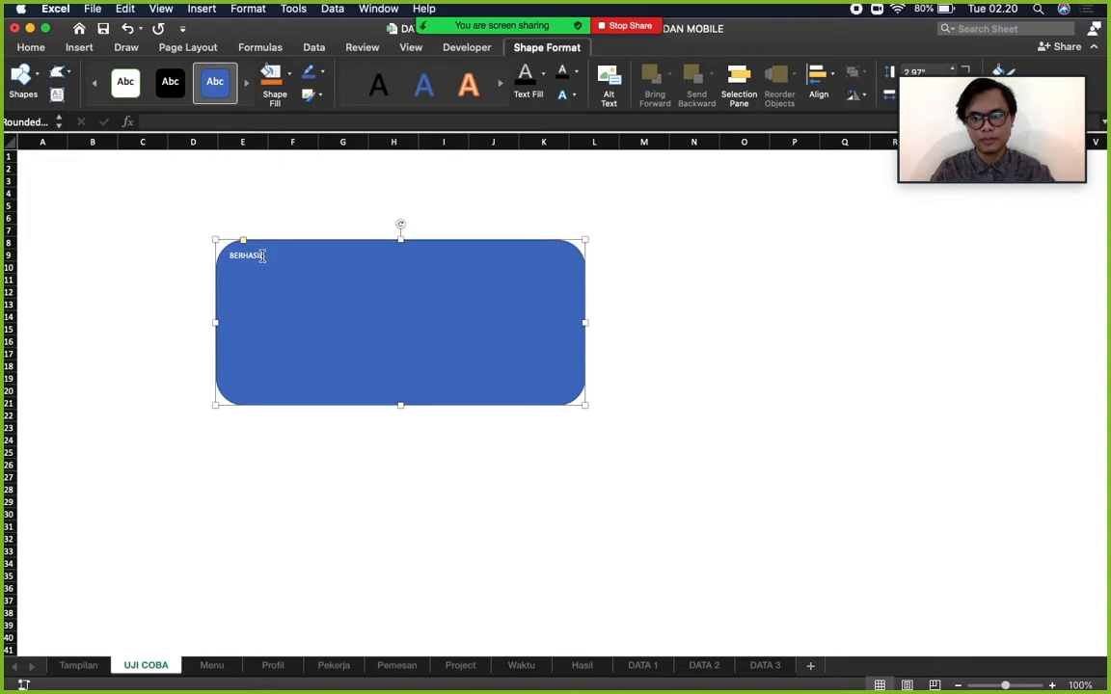
# Set the BERHASIL text to size 44 and center it horizontally and vertically in the shape.
pyautogui.moveTo(261, 256); pyautogui.dragTo(203, 235)
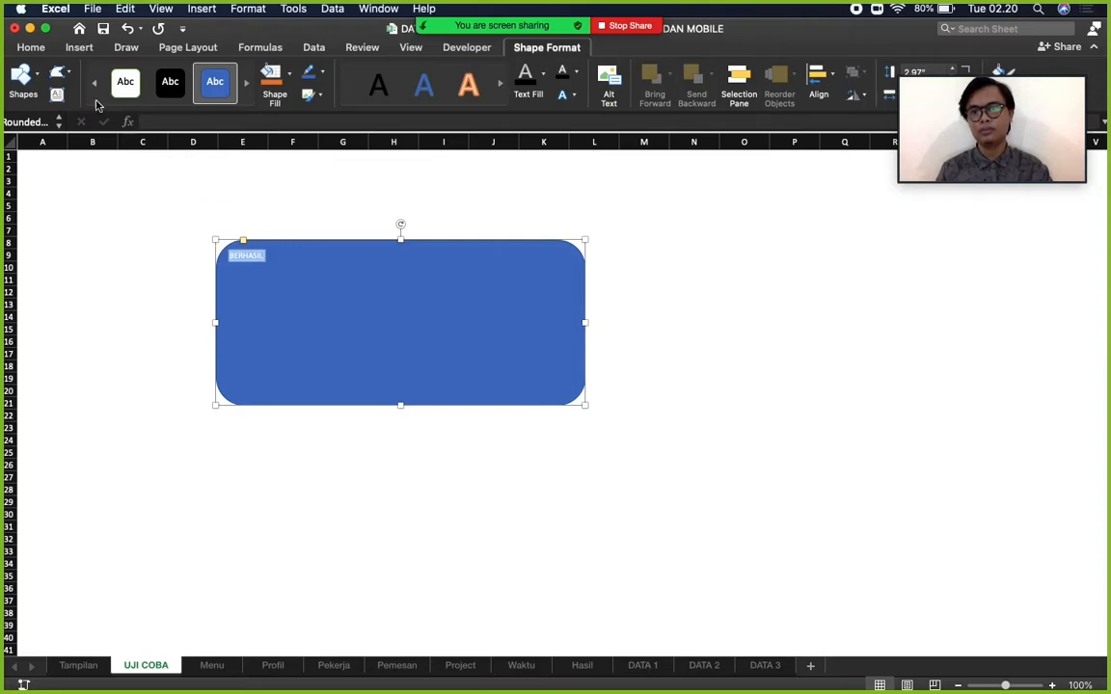
pyautogui.click(31, 47)
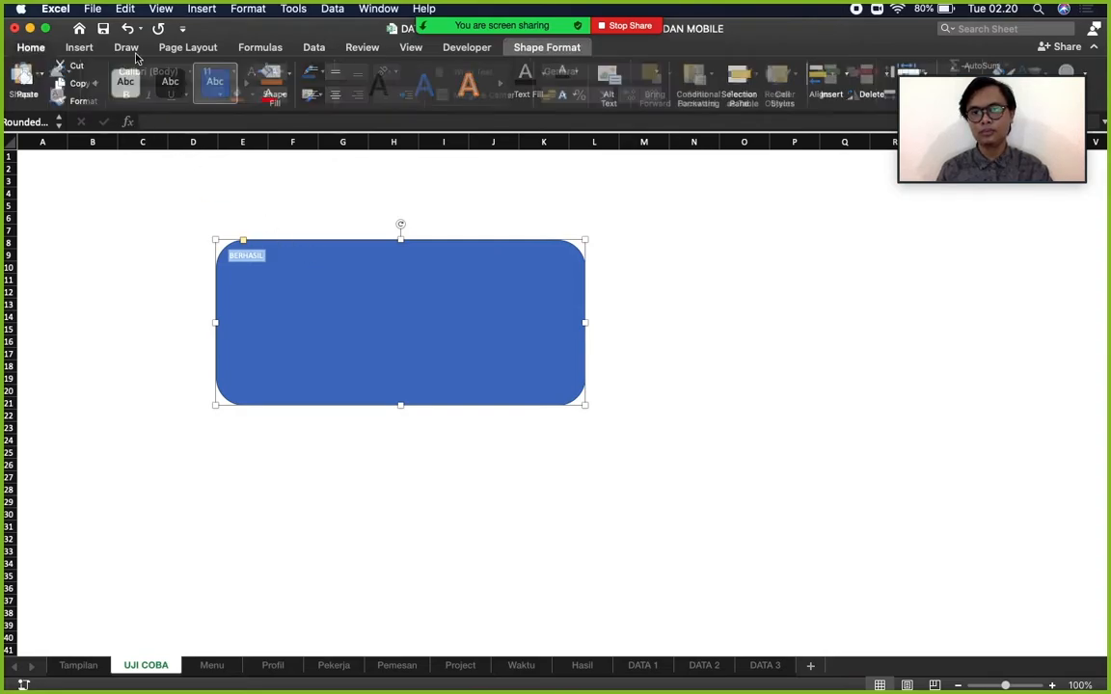
pyautogui.click(230, 71)
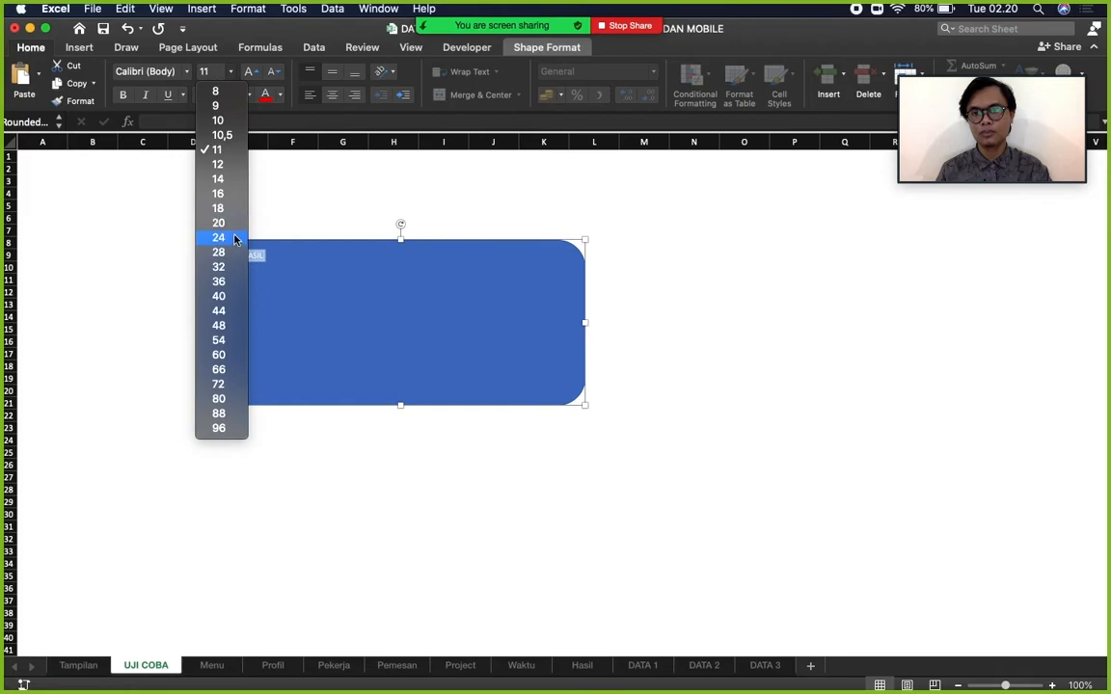
pyautogui.click(219, 311)
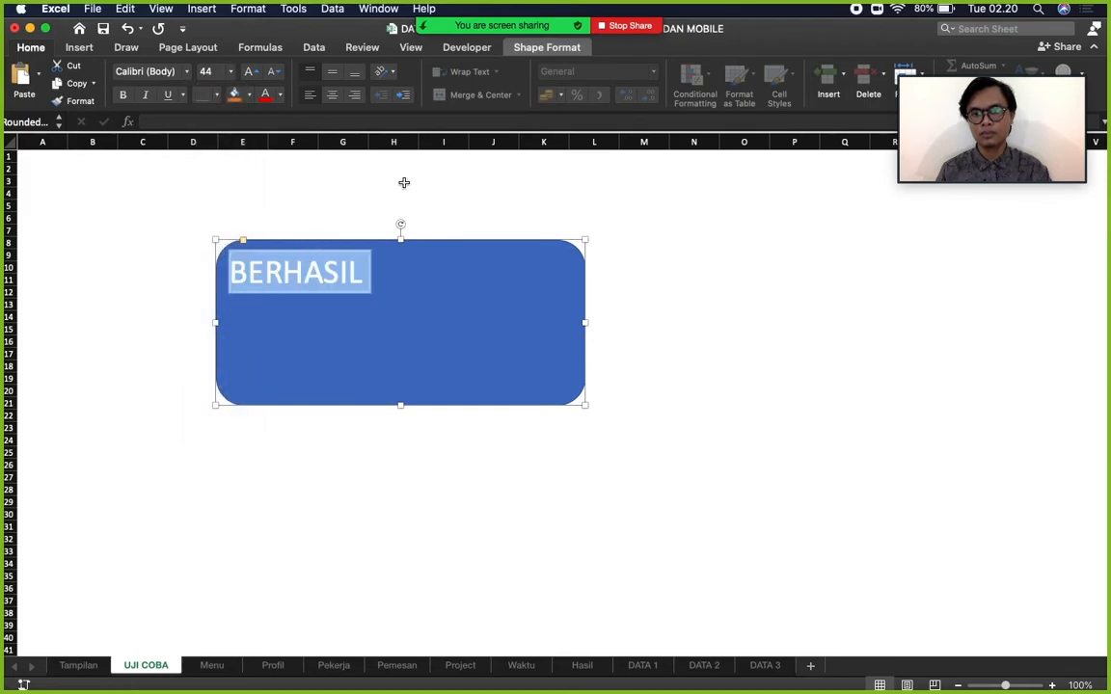
pyautogui.click(332, 95)
pyautogui.click(332, 71)
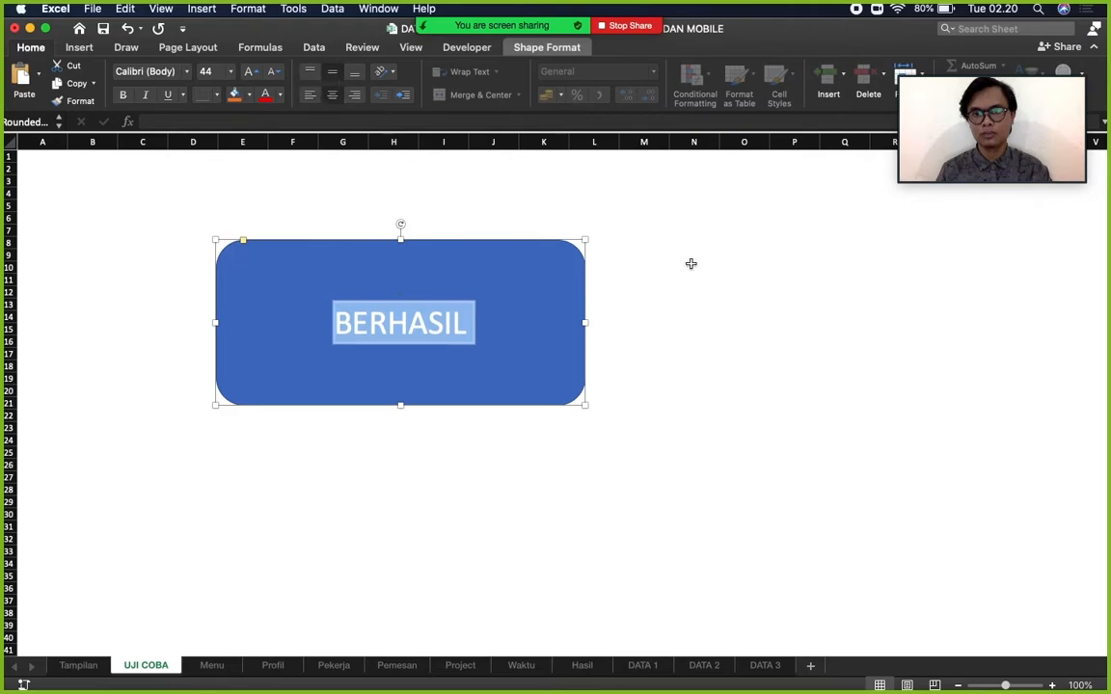
pyautogui.click(764, 303)
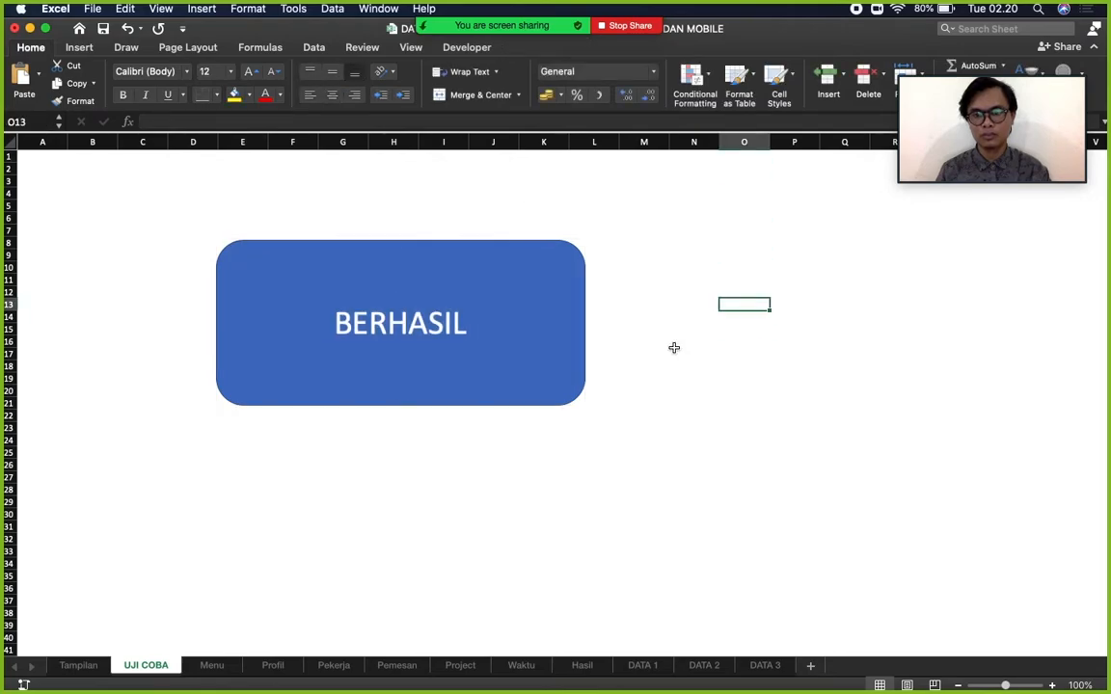
# Hyperlink the GO button on the Tampilan sheet to cell A1 of the UJI COBA sheet.
pyautogui.click(81, 665)
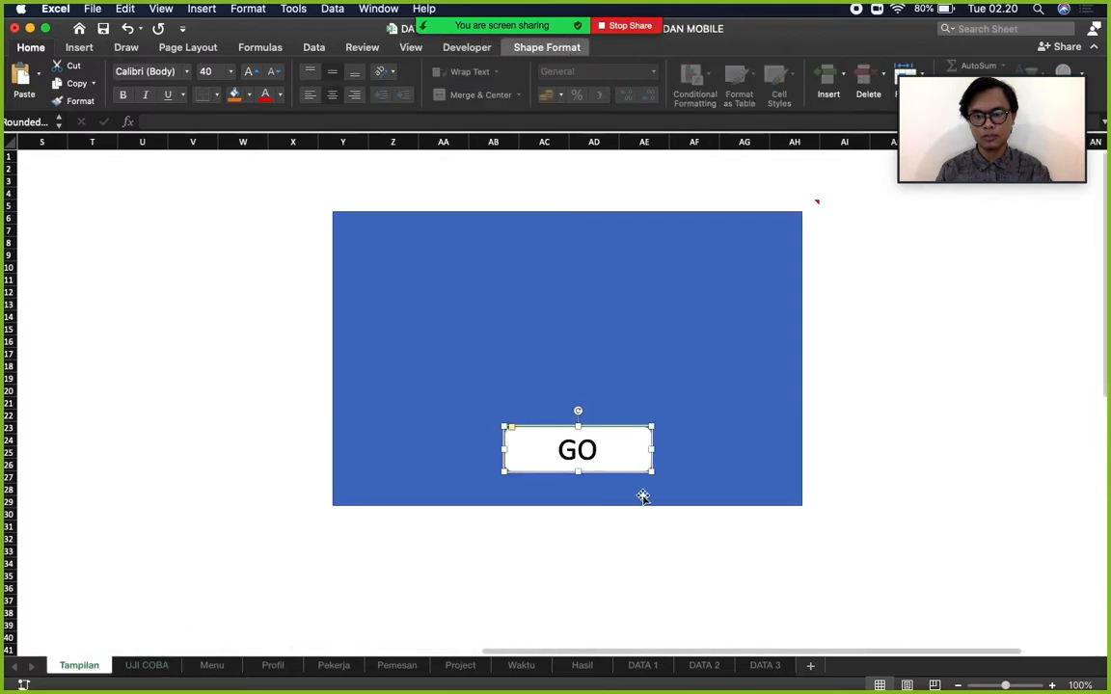
pyautogui.rightClick(629, 446)
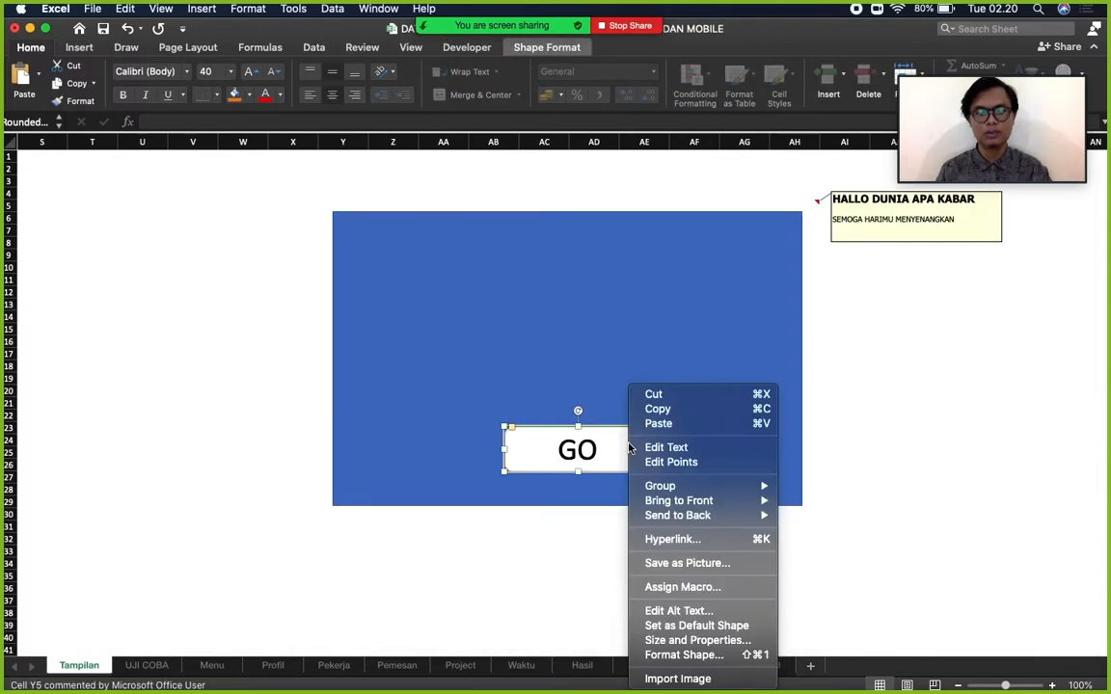
pyautogui.click(752, 543)
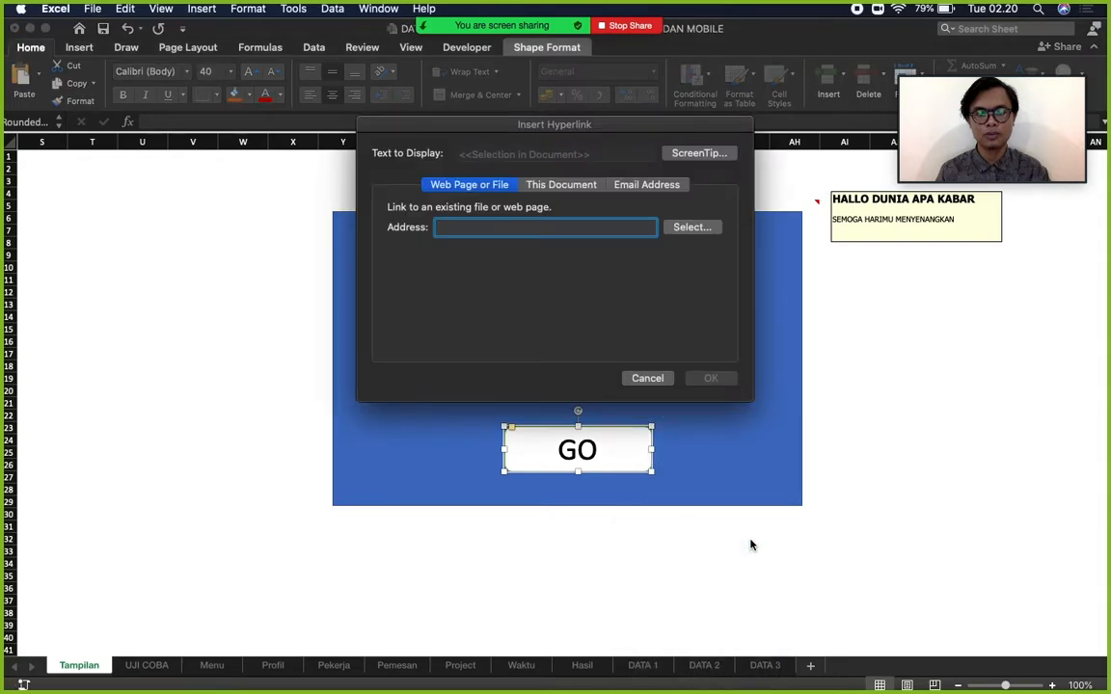
pyautogui.click(566, 184)
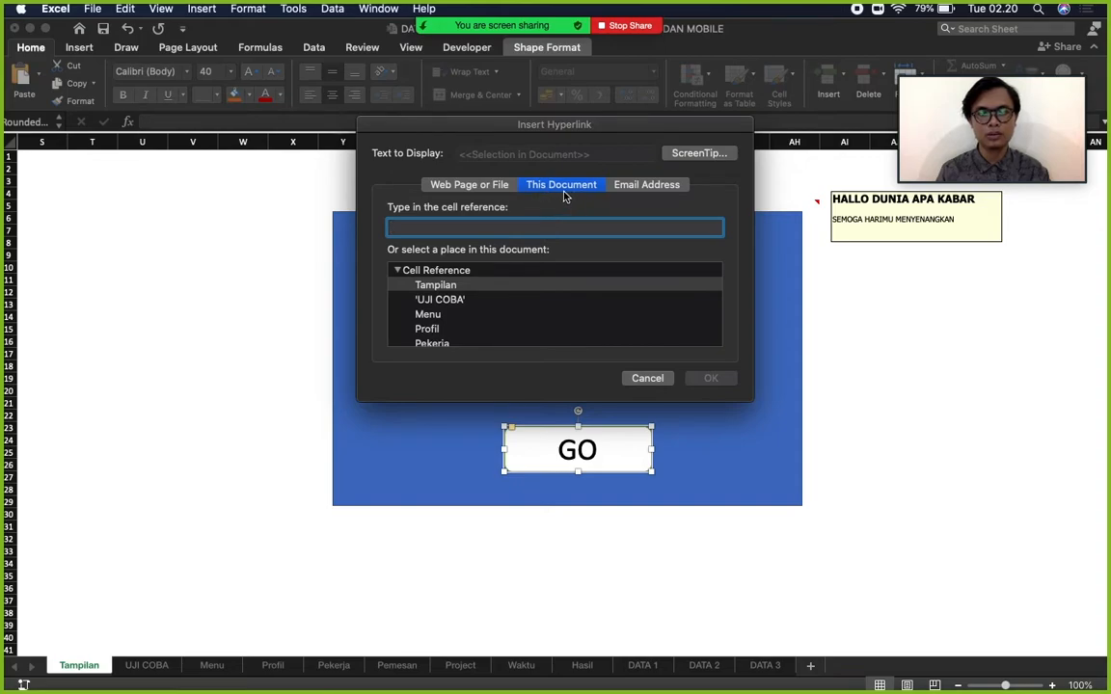
pyautogui.click(461, 302)
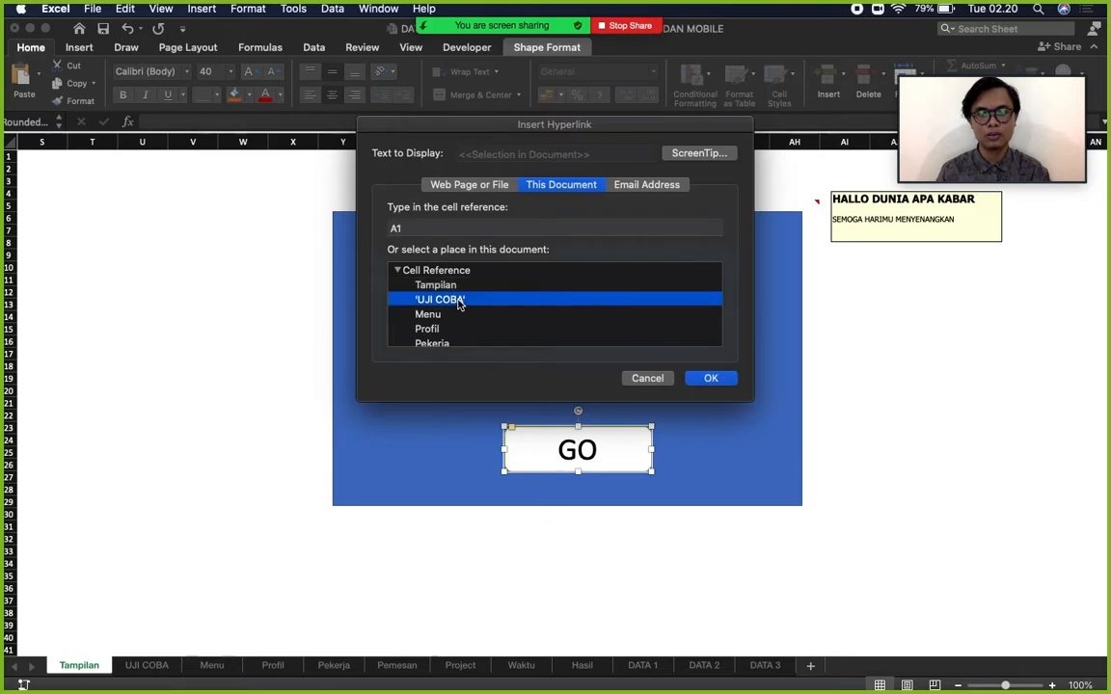
pyautogui.click(712, 379)
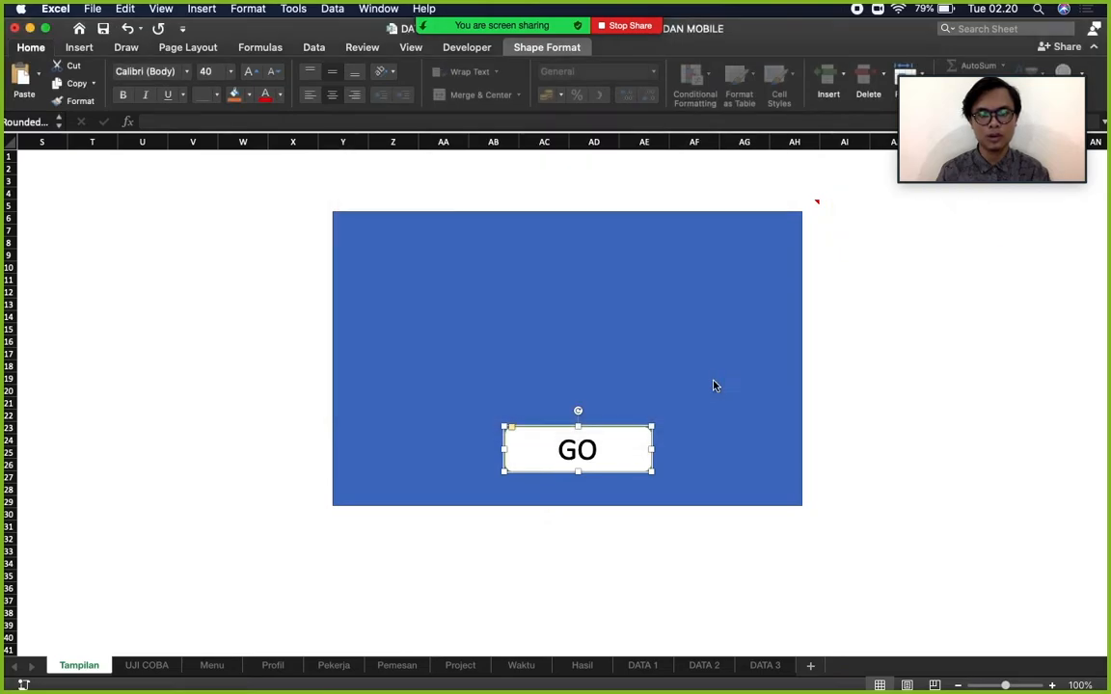
# Test the GO button's link to the UJI COBA sheet and extend the shape's text there to BERHASIL | KEMBALI.
pyautogui.click(935, 379)
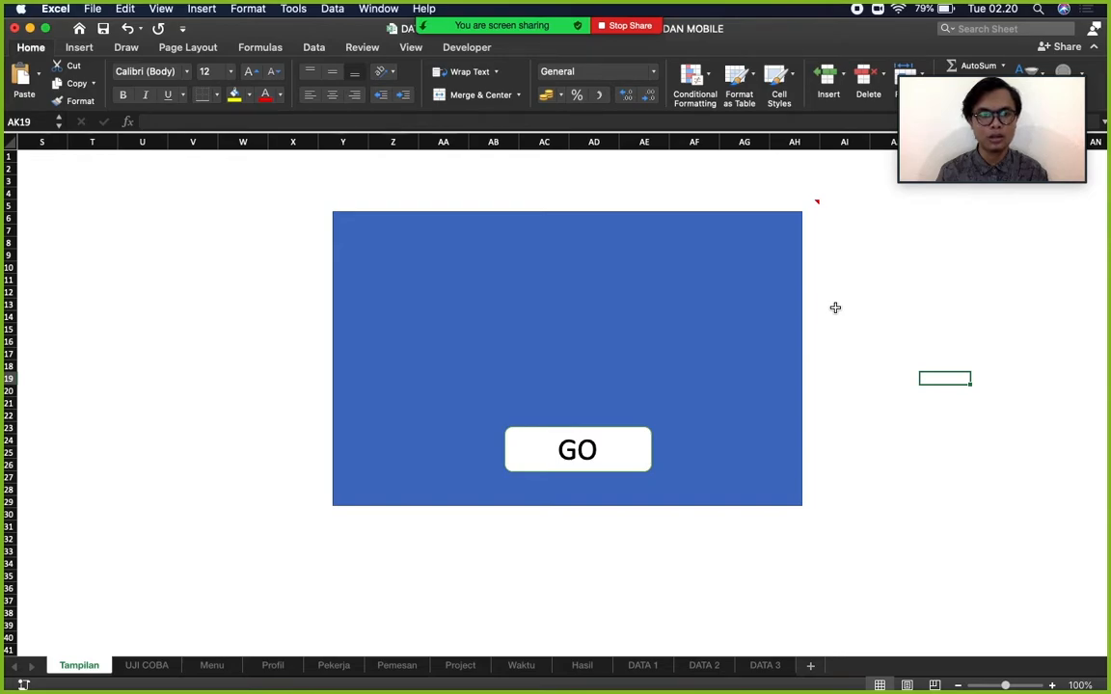
pyautogui.click(570, 454)
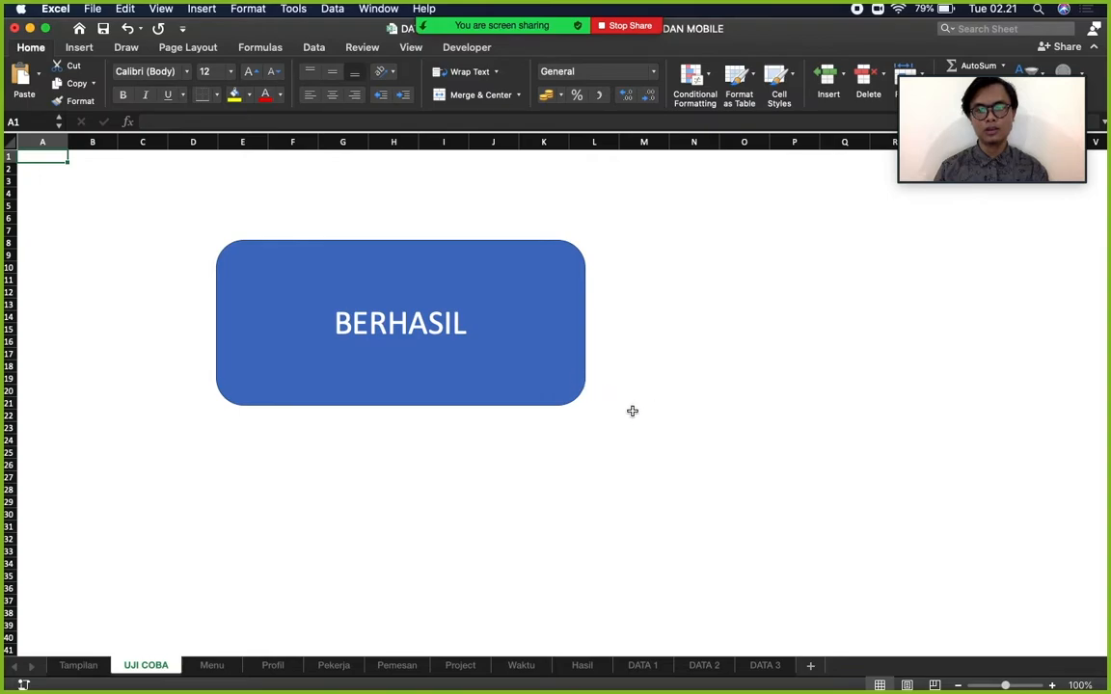
pyautogui.click(492, 307)
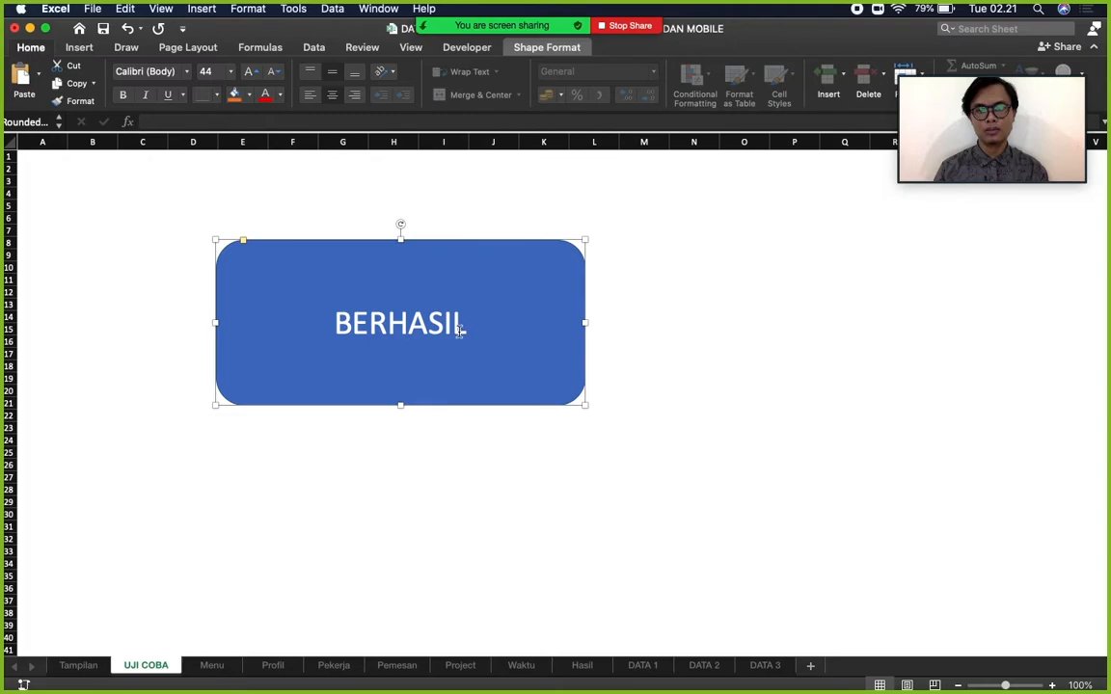
pyautogui.click(461, 329)
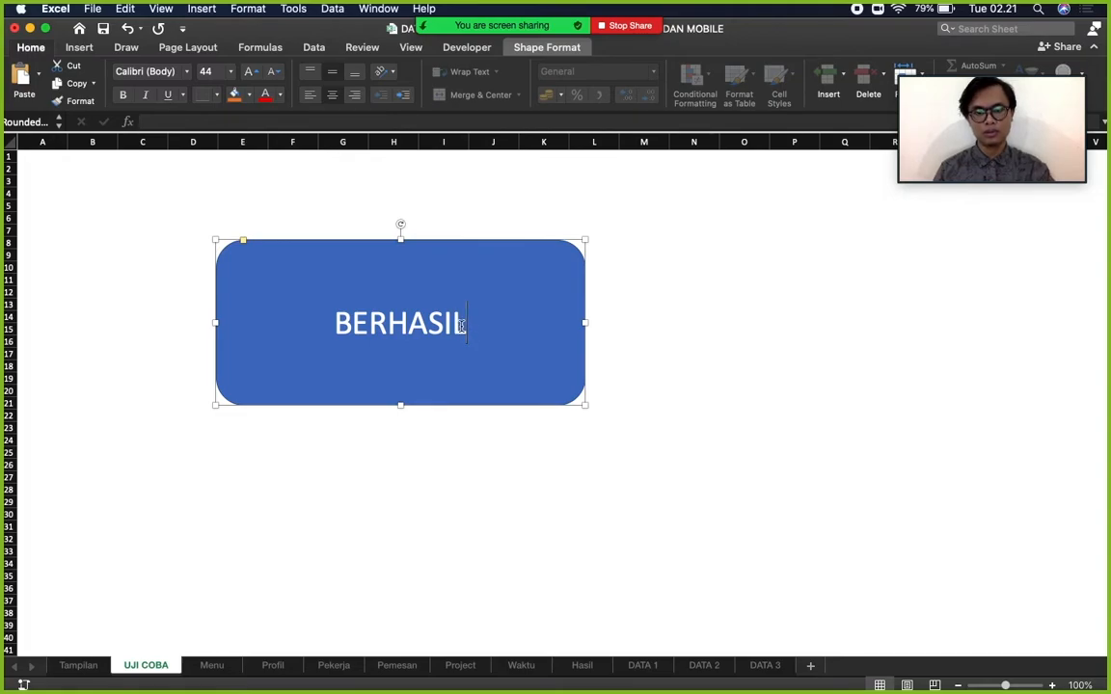
pyautogui.write('| ')
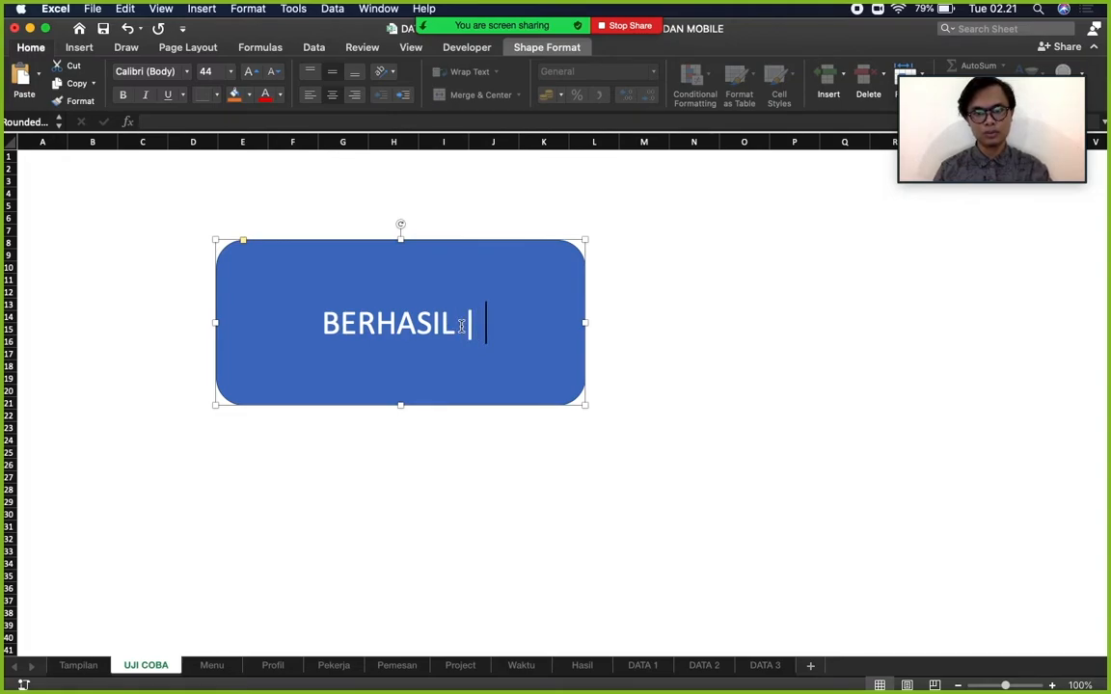
pyautogui.write('KEMBALI')
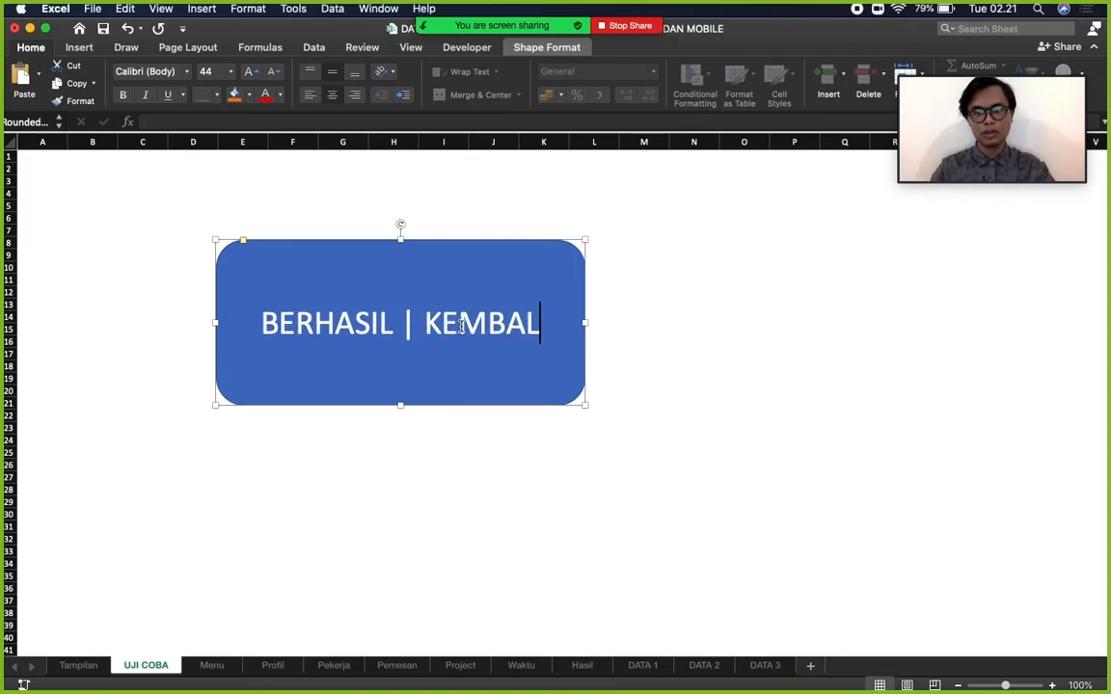
pyautogui.click(758, 366)
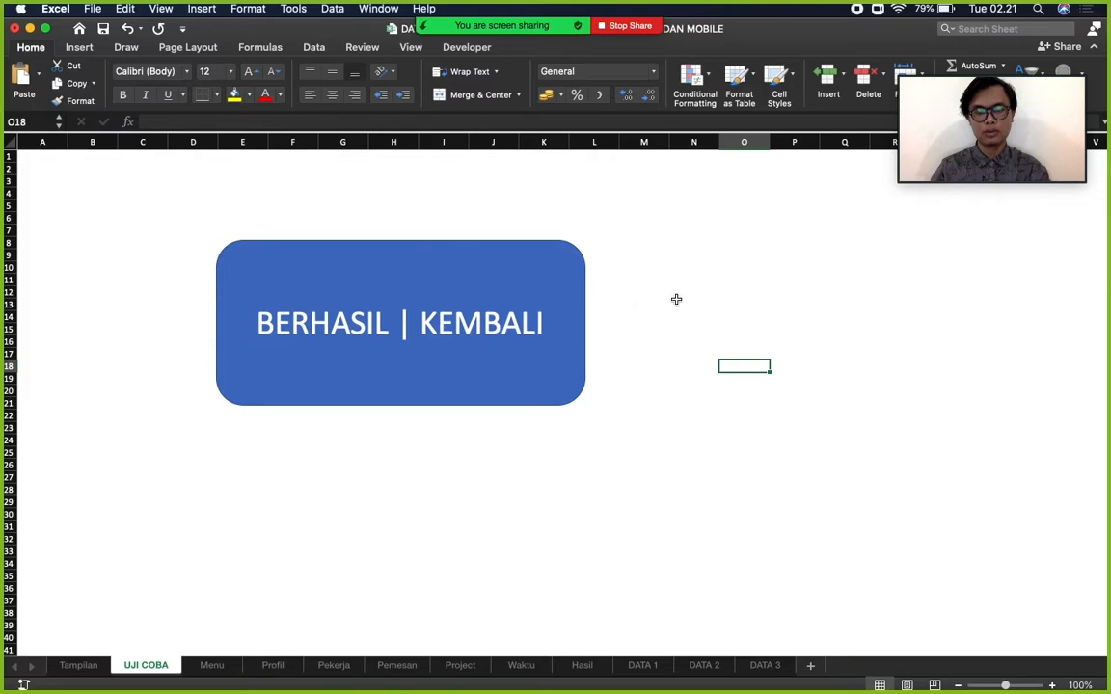
# Hyperlink the BERHASIL | KEMBALI shape to cell A1 of the Tampilan sheet.
pyautogui.click(495, 274)
pyautogui.rightClick(496, 274)
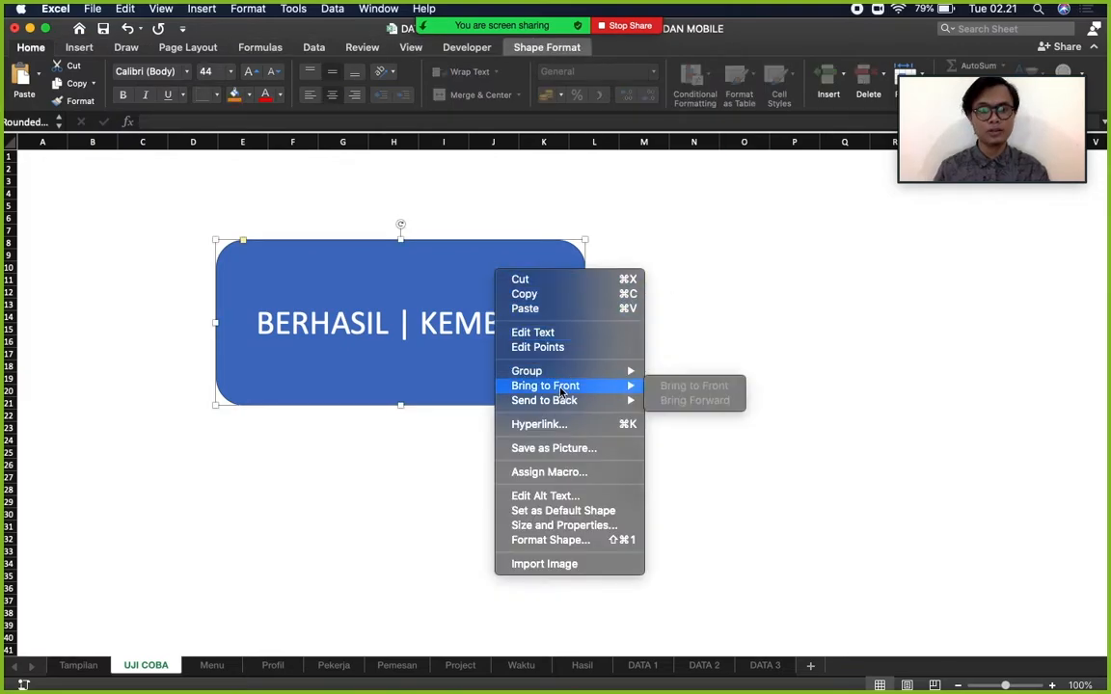
pyautogui.click(583, 425)
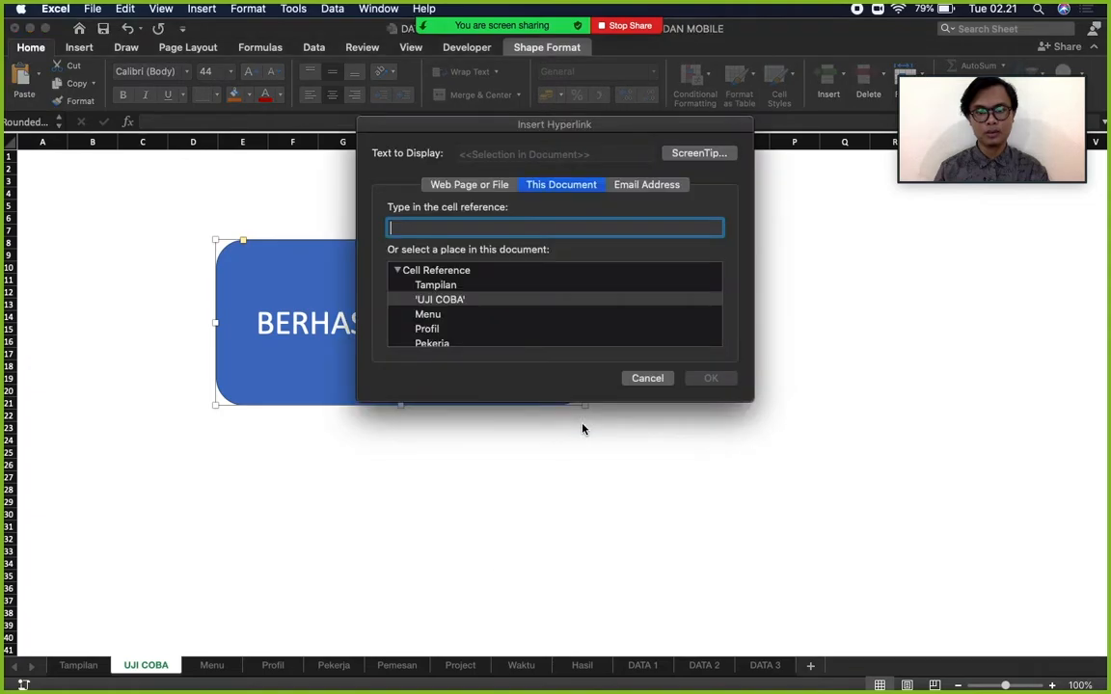
pyautogui.click(453, 285)
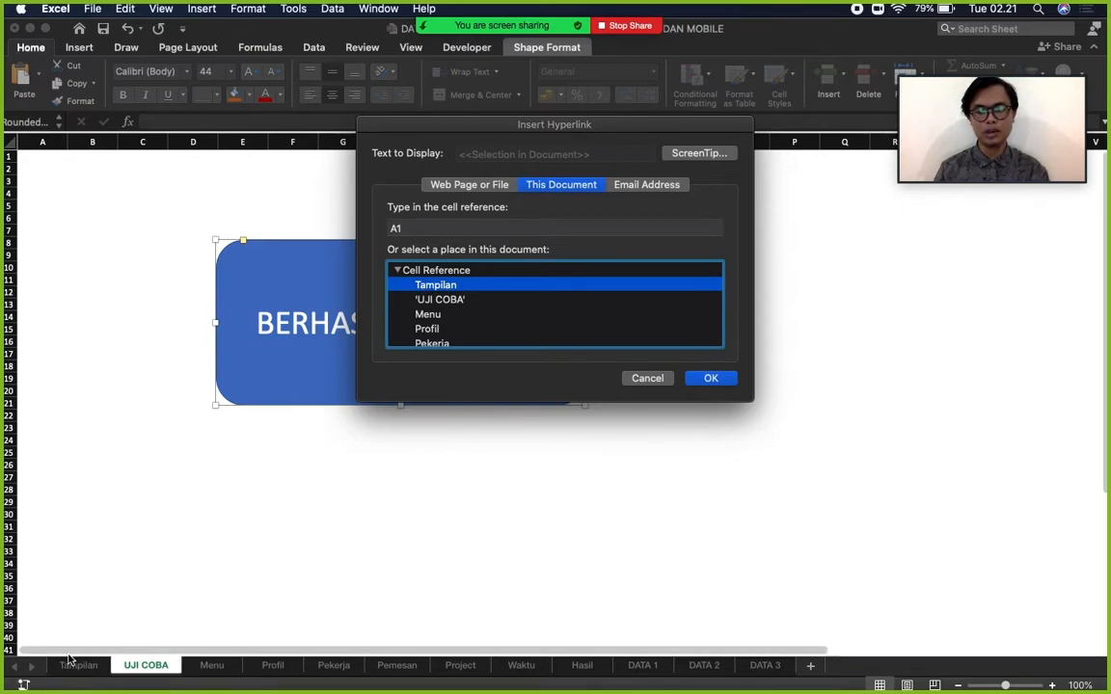
pyautogui.click(709, 379)
pyautogui.click(673, 357)
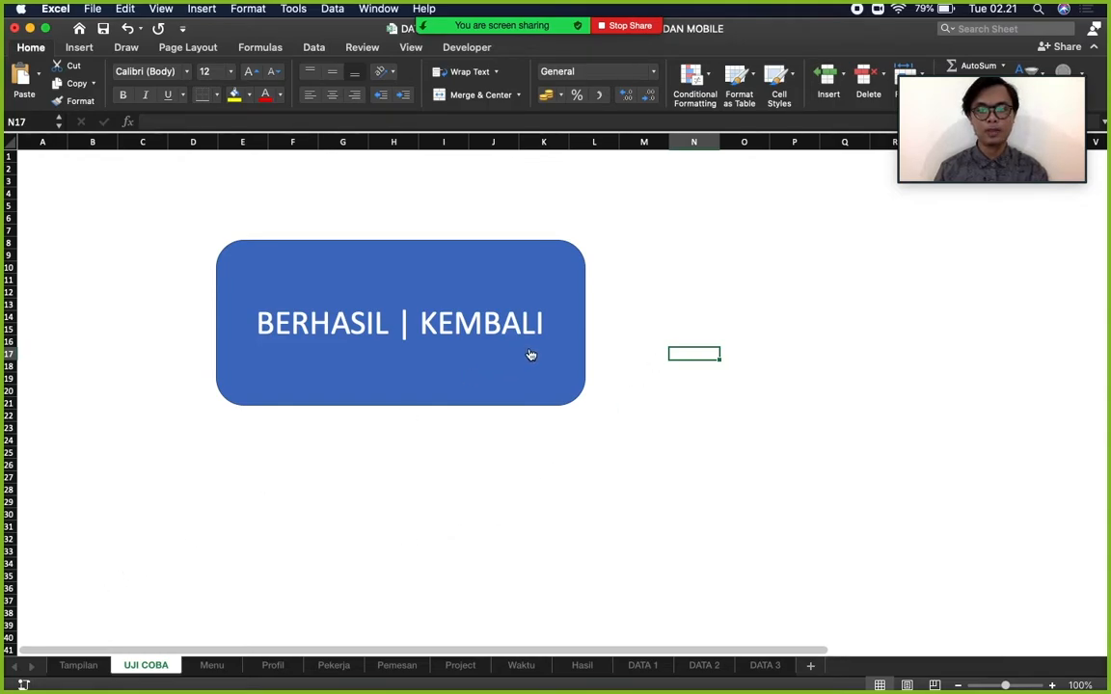
# Test the links in both directions between the BERHASIL | KEMBALI shape and the newly built GO button on the Tampilan sheet.
pyautogui.click(447, 342)
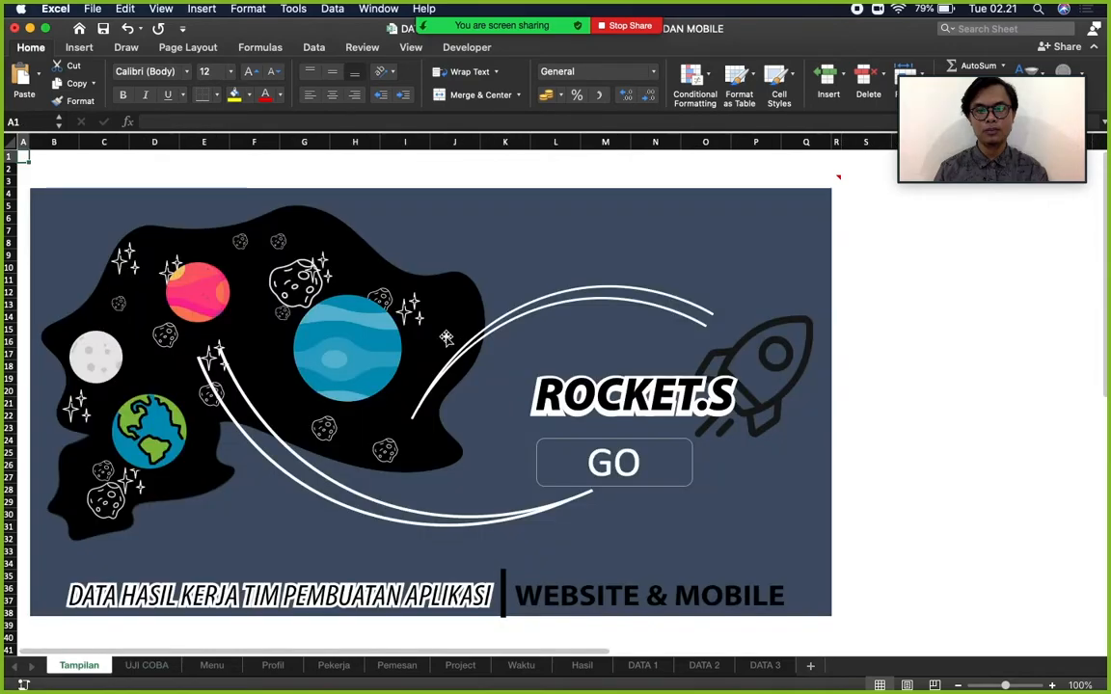
pyautogui.hscroll(15, 764, 344)
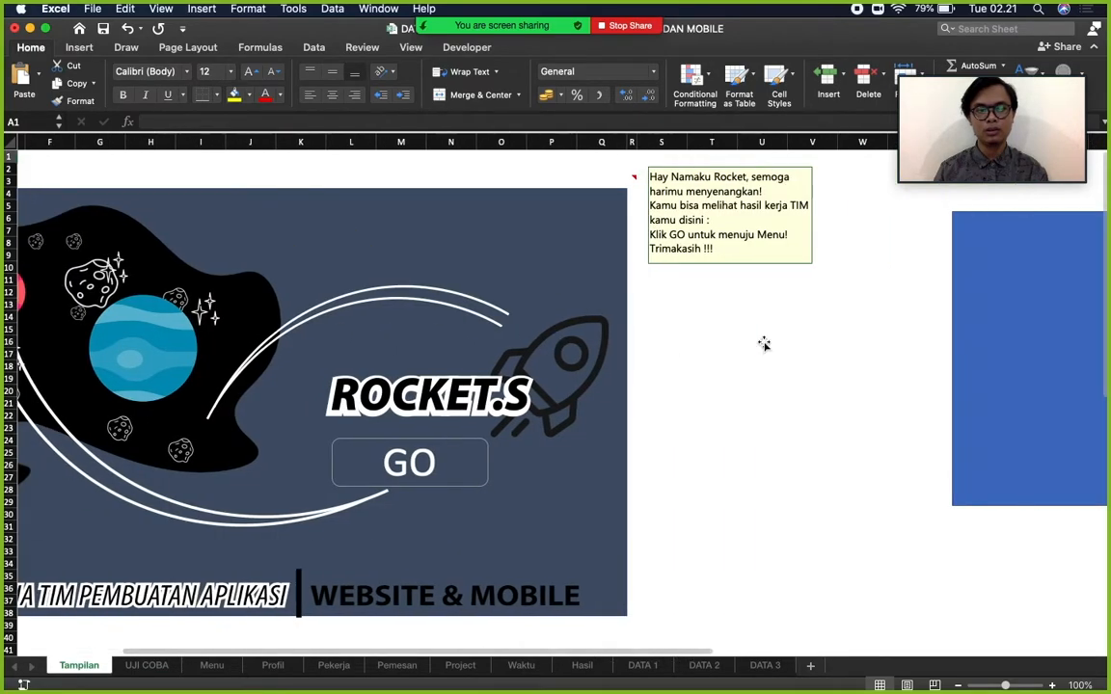
pyautogui.hscroll(-2, 764, 344)
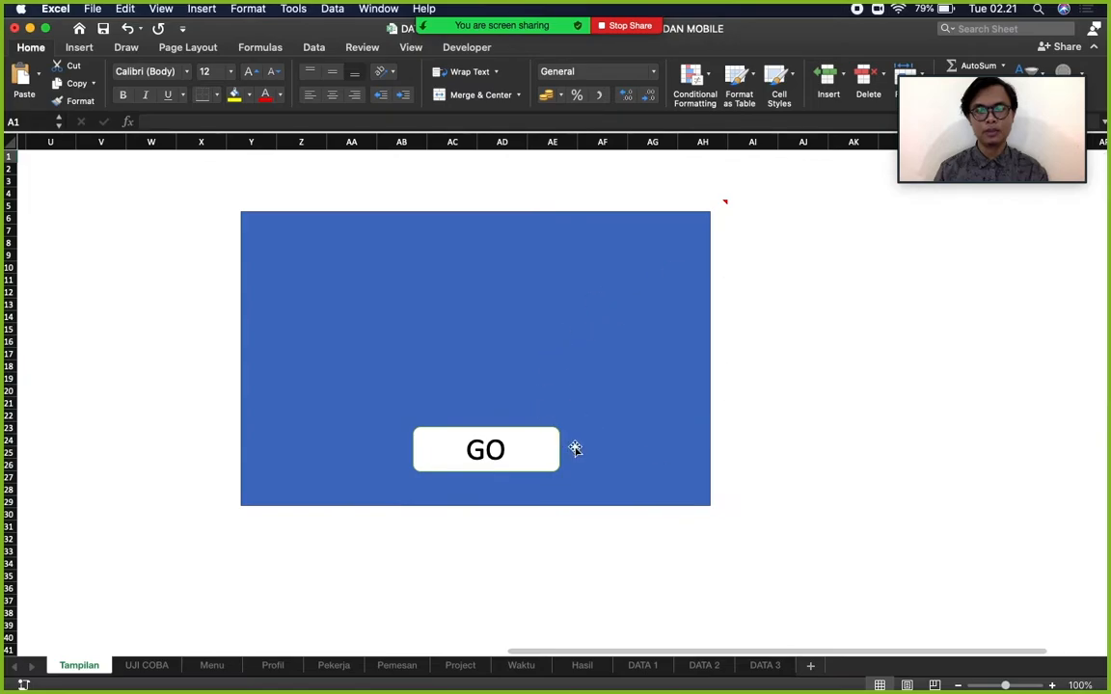
pyautogui.click(525, 451)
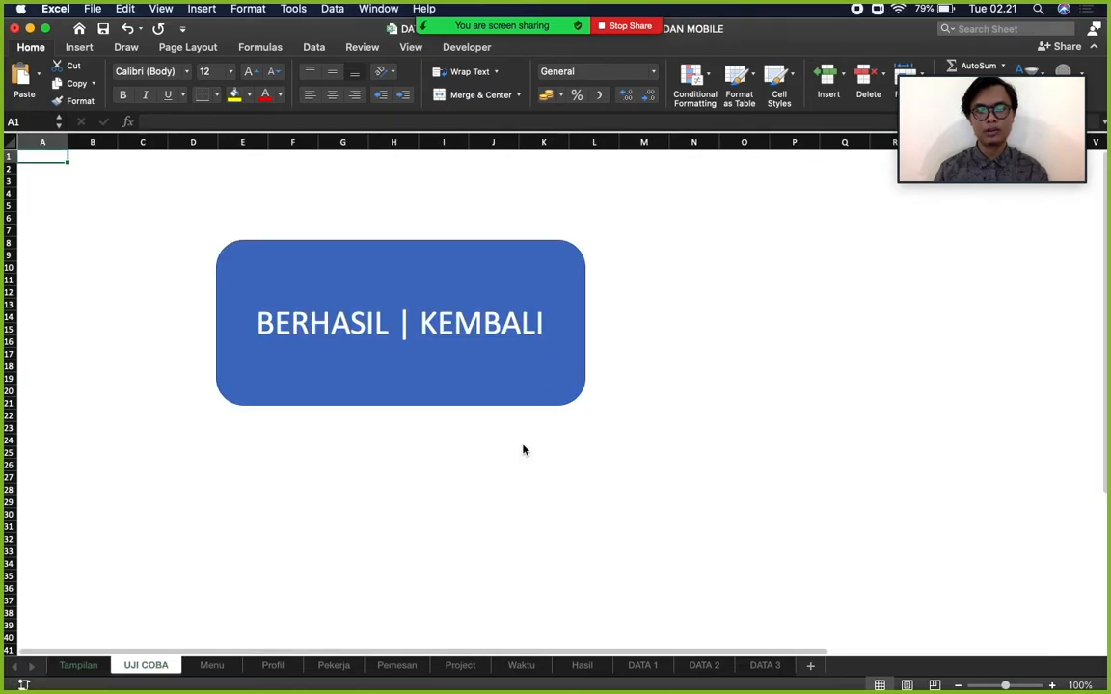
pyautogui.click(511, 316)
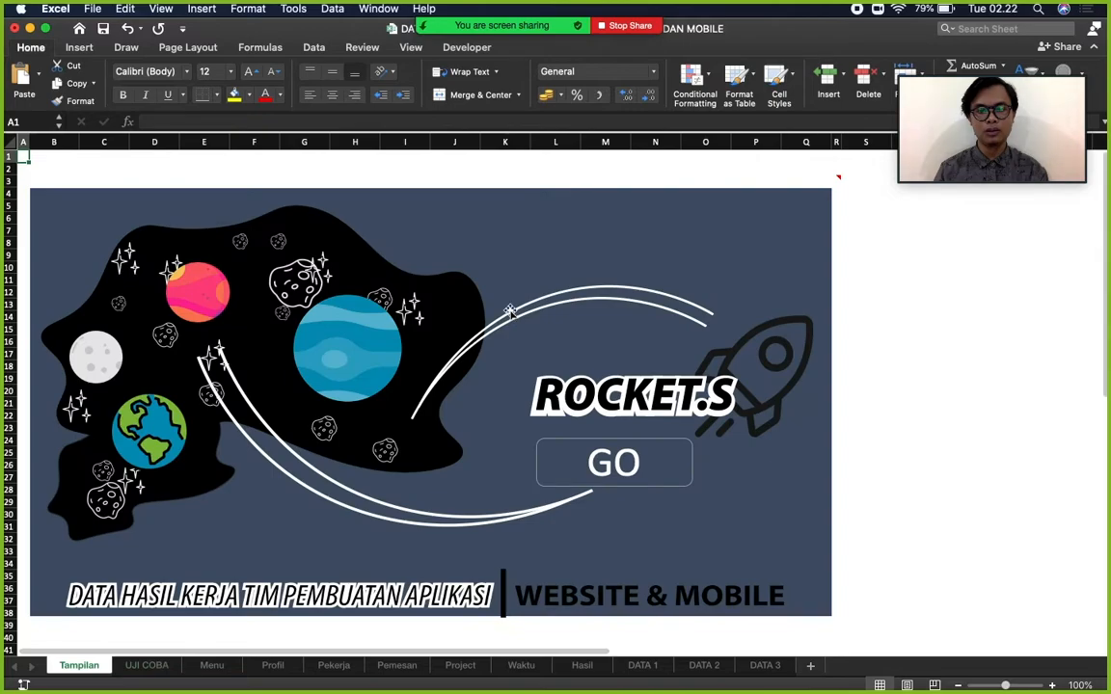
pyautogui.hscroll(10, 847, 420)
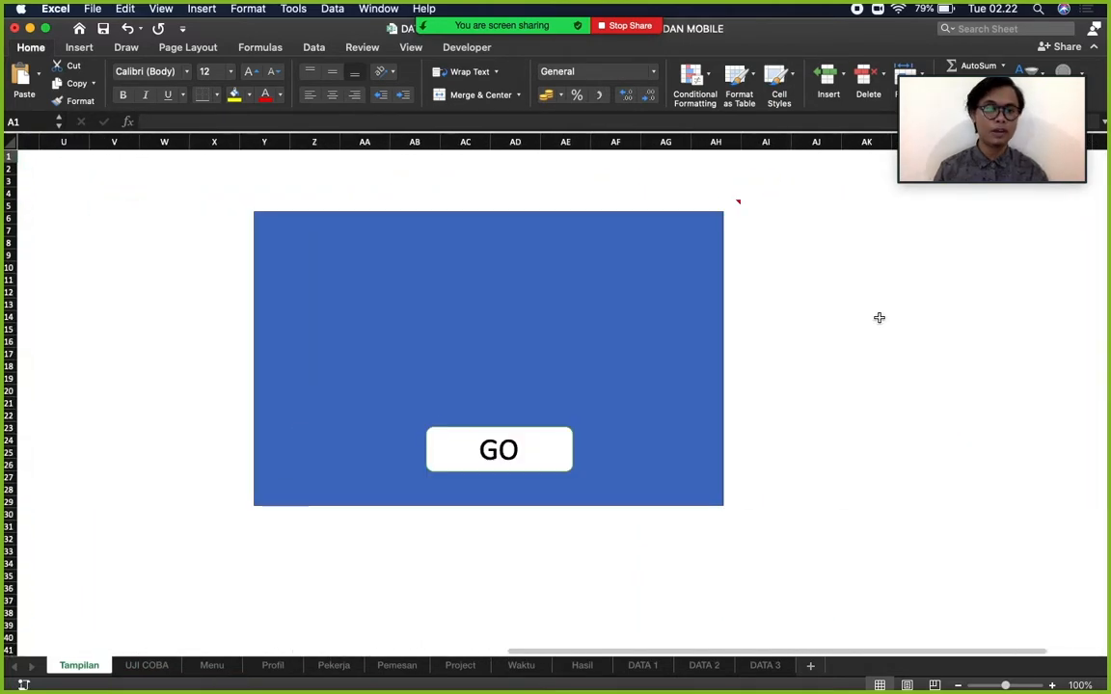
pyautogui.hscroll(-10, 880, 317)
pyautogui.hscroll(-2, 880, 317)
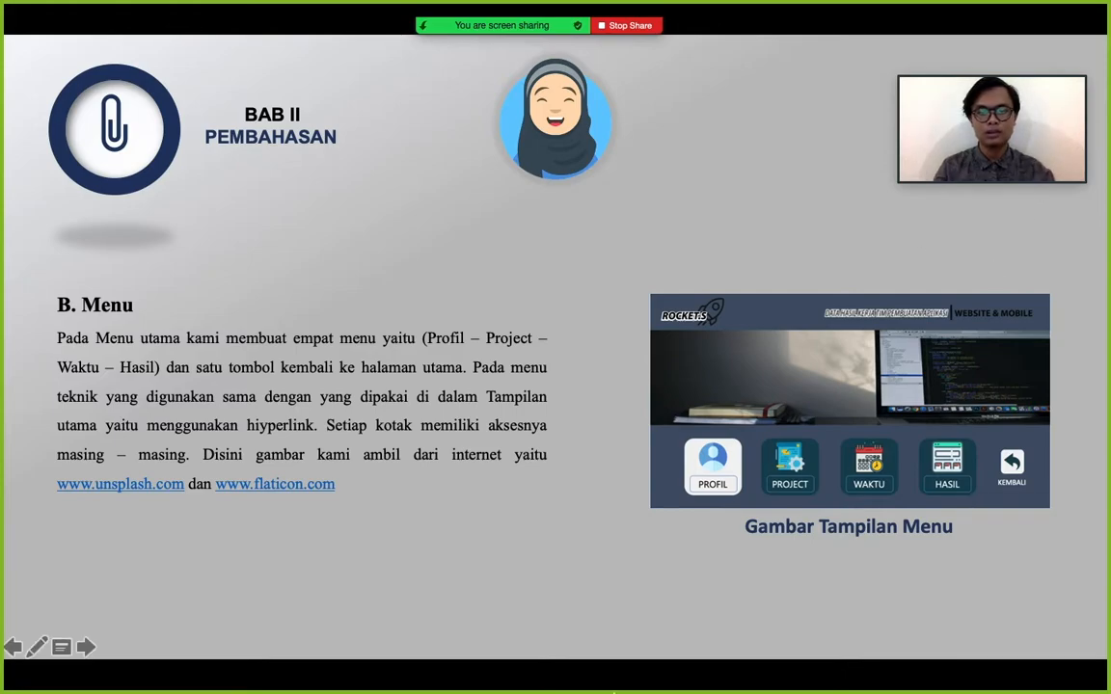
# End the slide show at the Menu slide and switch to the workbook in Microsoft Excel.
pyautogui.click(61, 650)
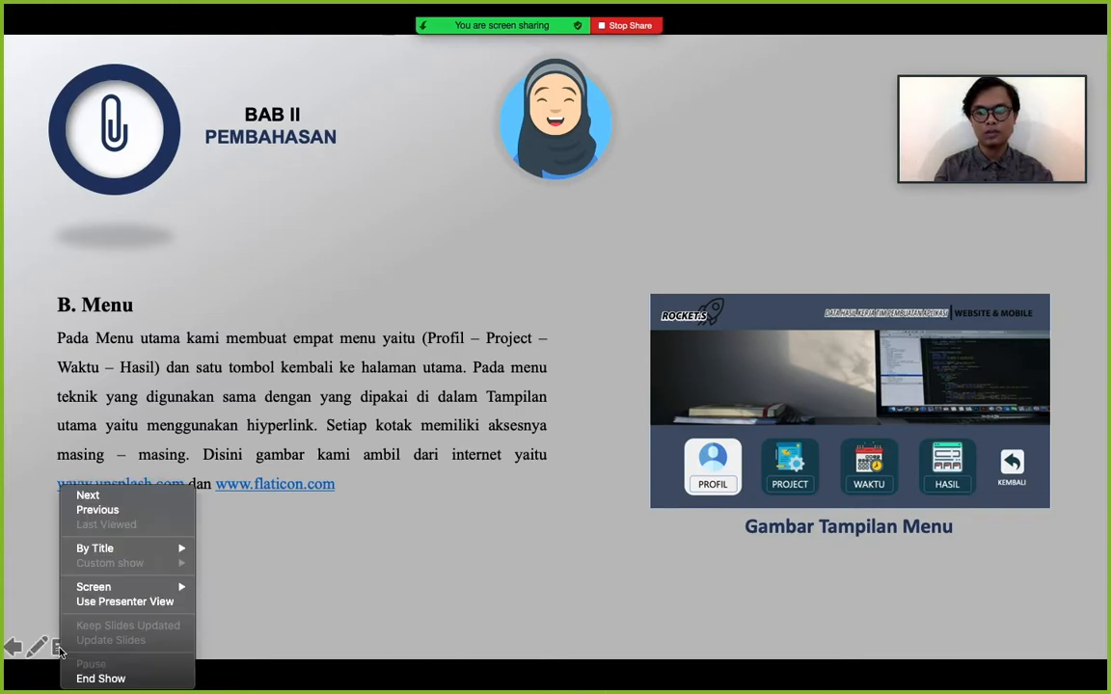
pyautogui.click(543, 625)
pyautogui.press('Escape')
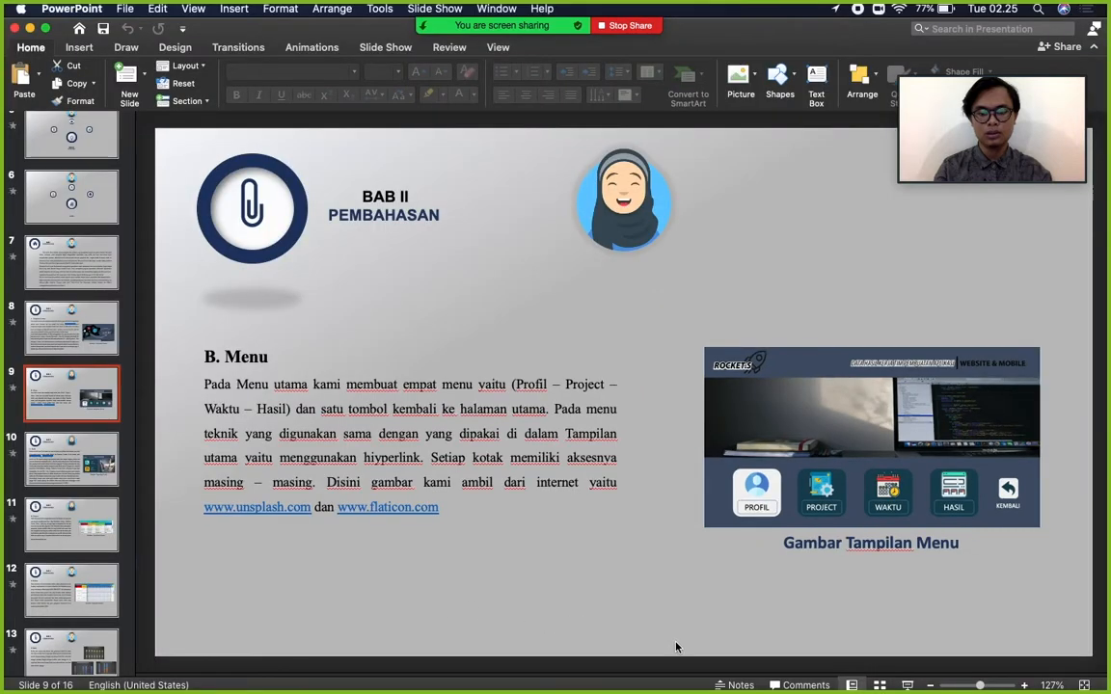
pyautogui.moveTo(643, 685)
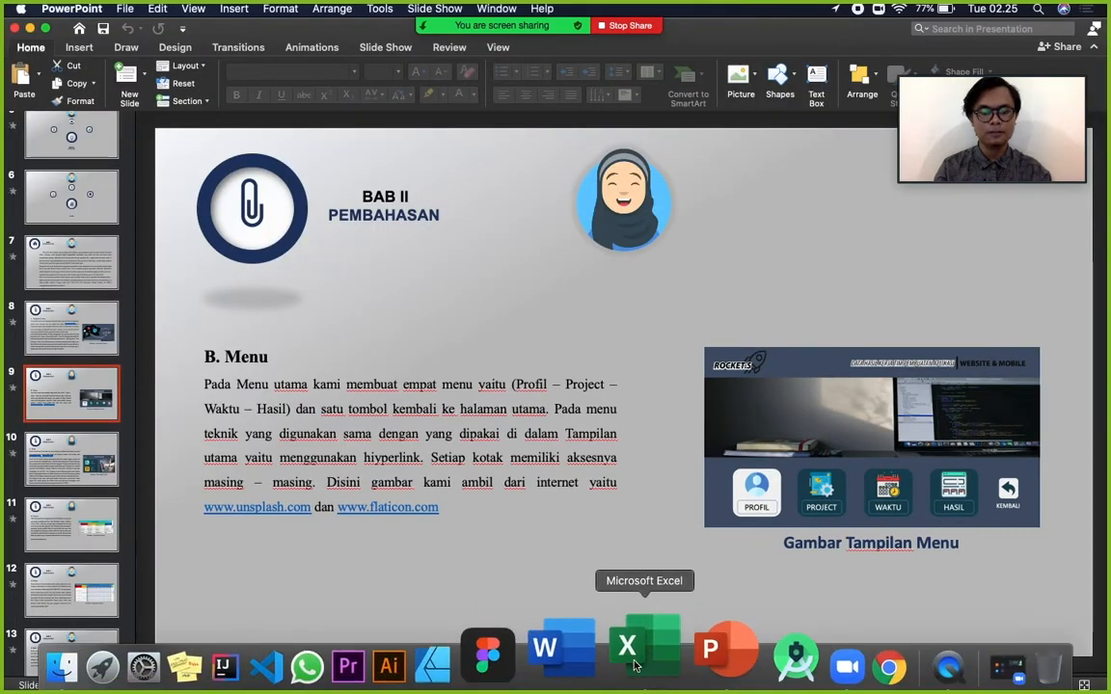
pyautogui.click(634, 665)
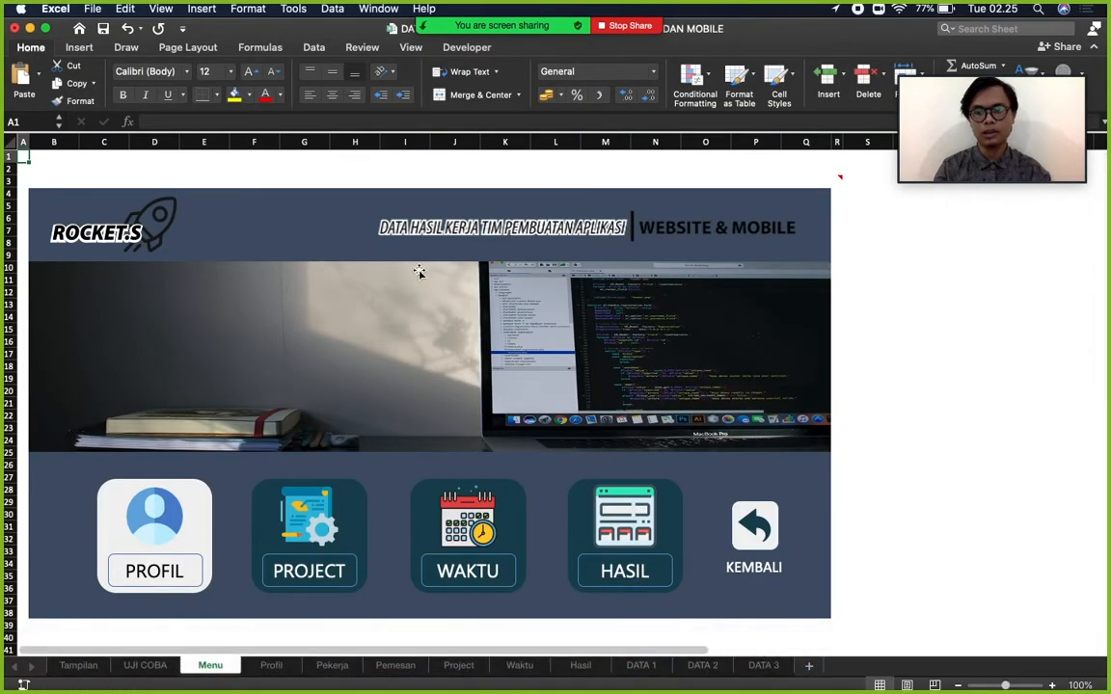
# Examine the Menu sheet's header, its linked menu buttons, the KEMBALI link and the pop-up comment beside the page.
pyautogui.moveTo(119, 259)
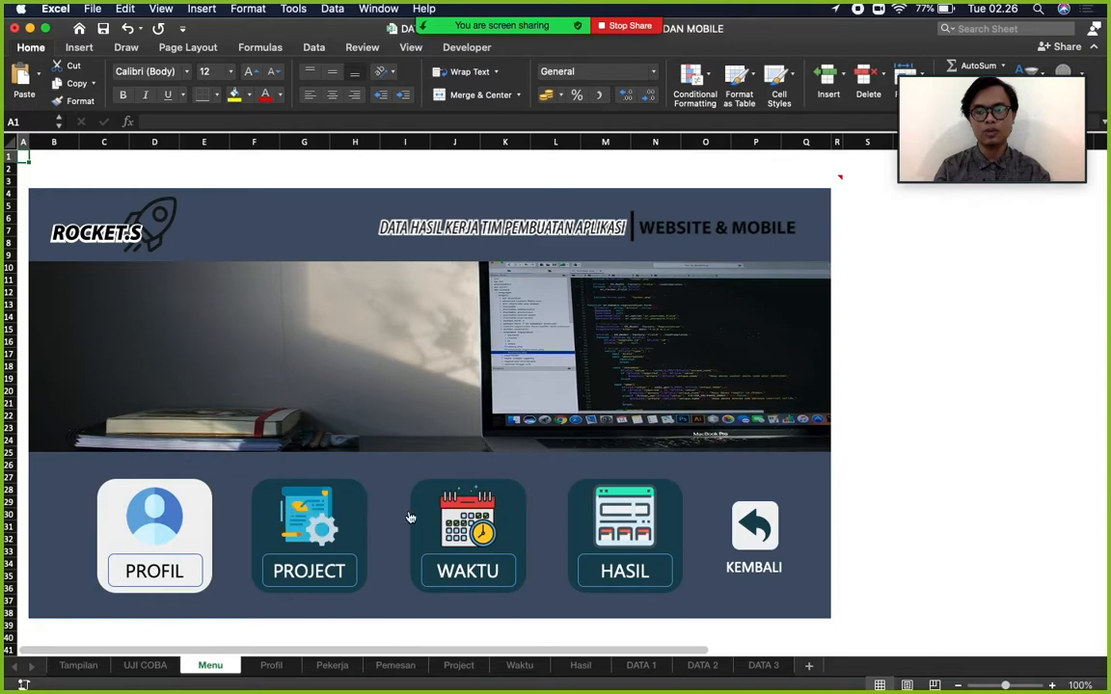
pyautogui.moveTo(528, 460)
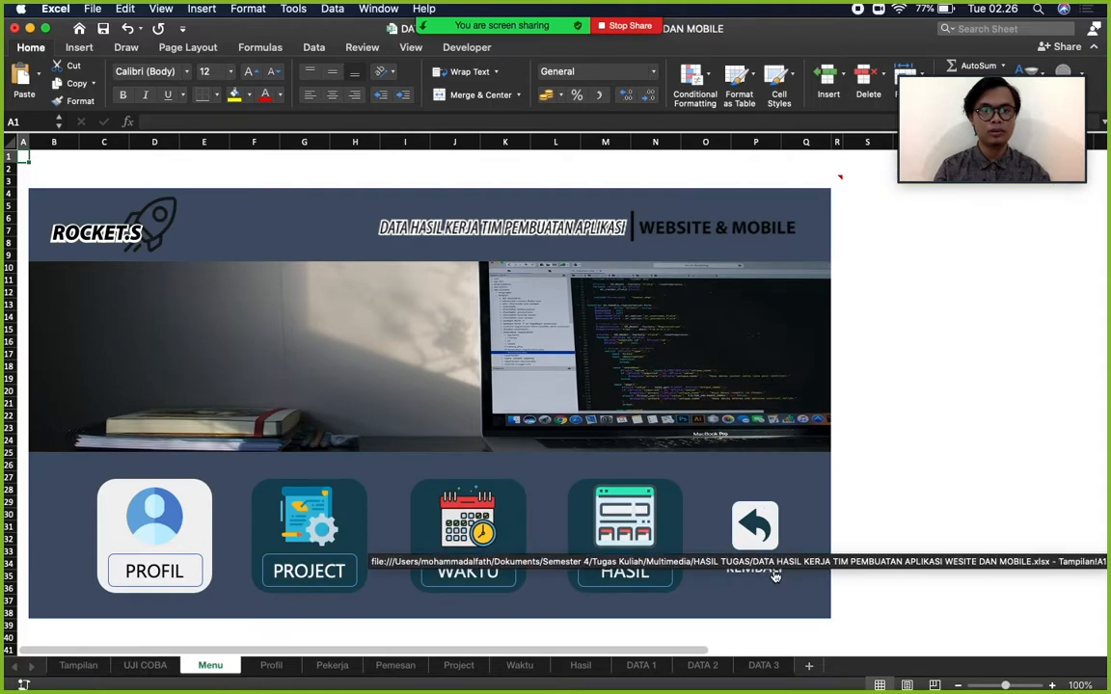
pyautogui.moveTo(716, 310)
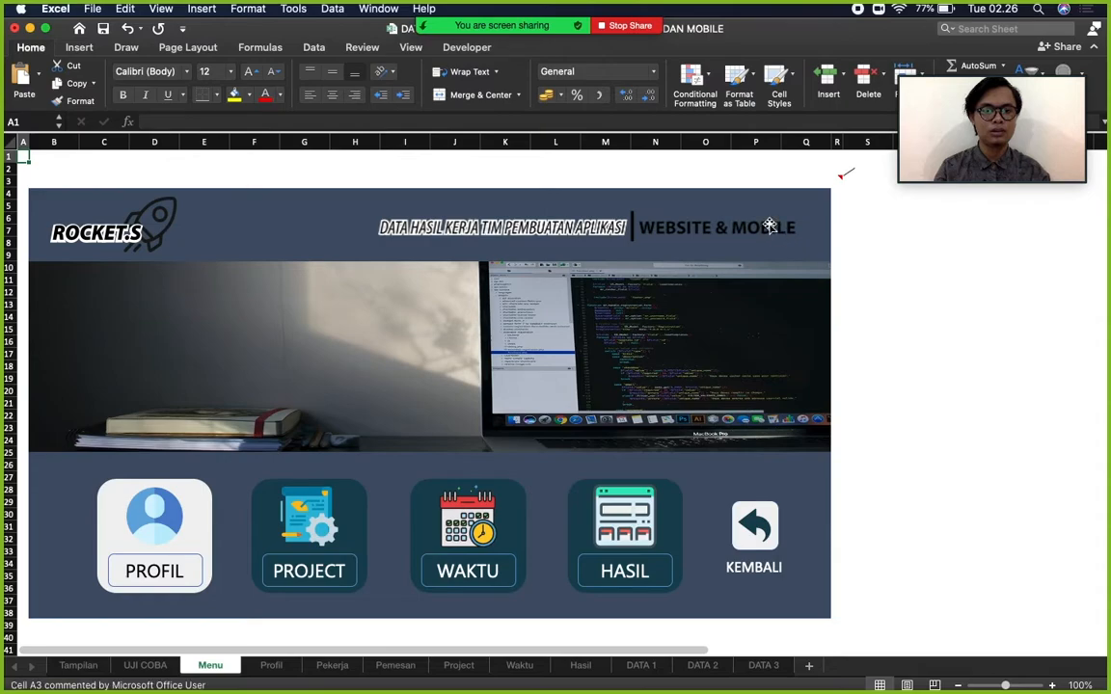
pyautogui.moveTo(769, 225)
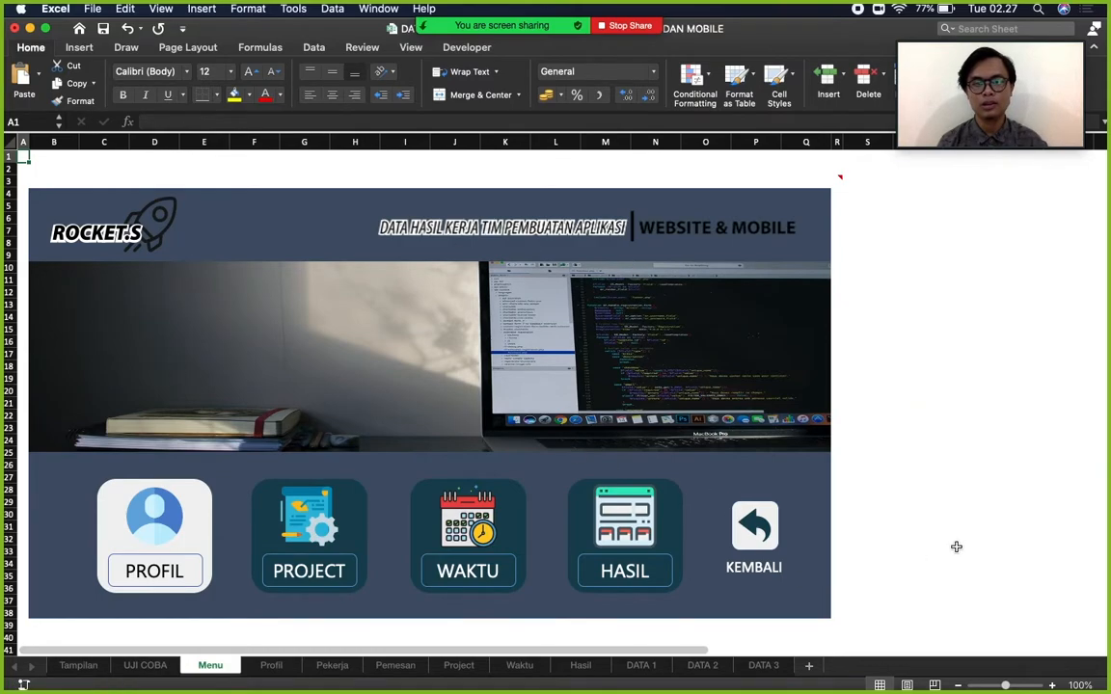
pyautogui.moveTo(539, 354)
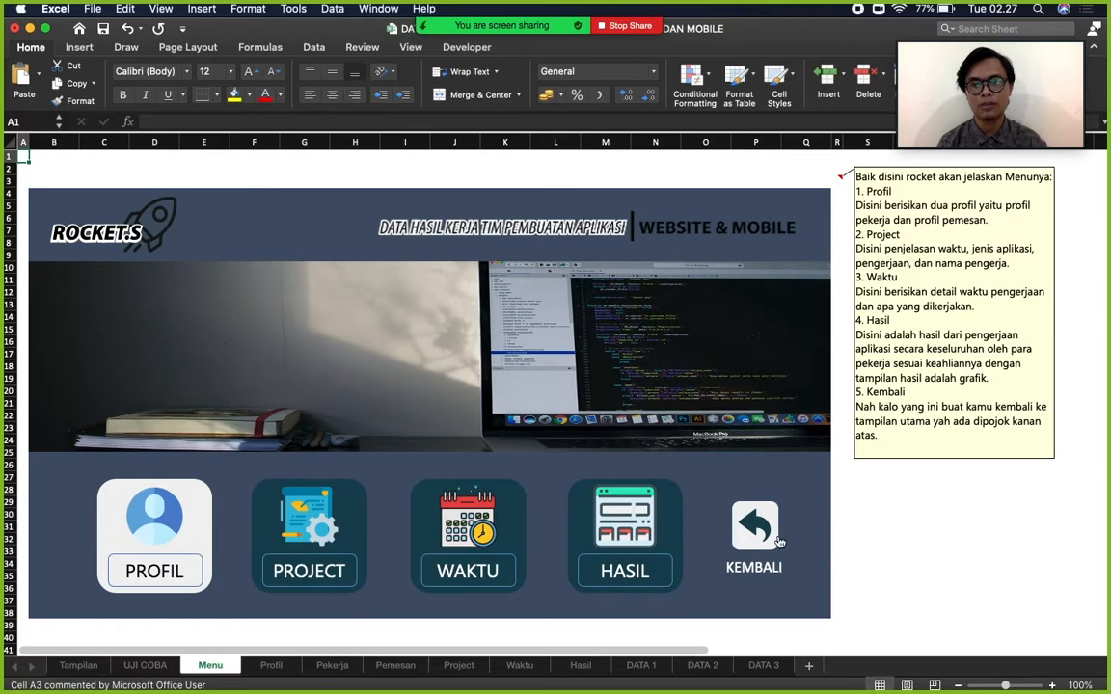
pyautogui.hscroll(10, 1017, 546)
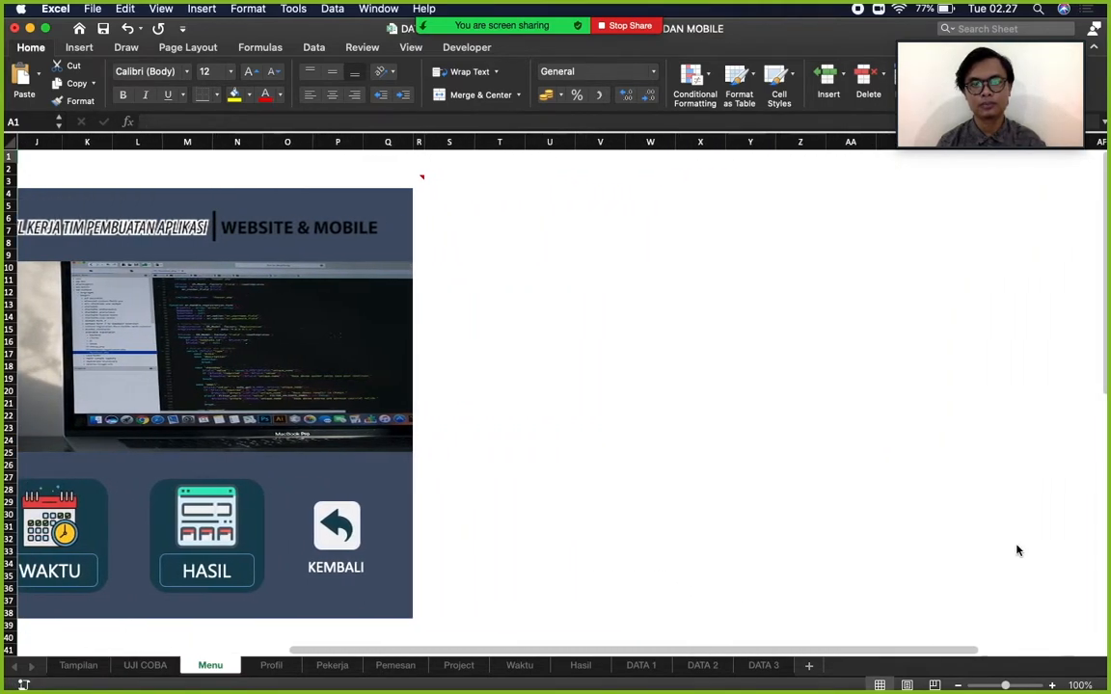
pyautogui.hscroll(3, 1017, 551)
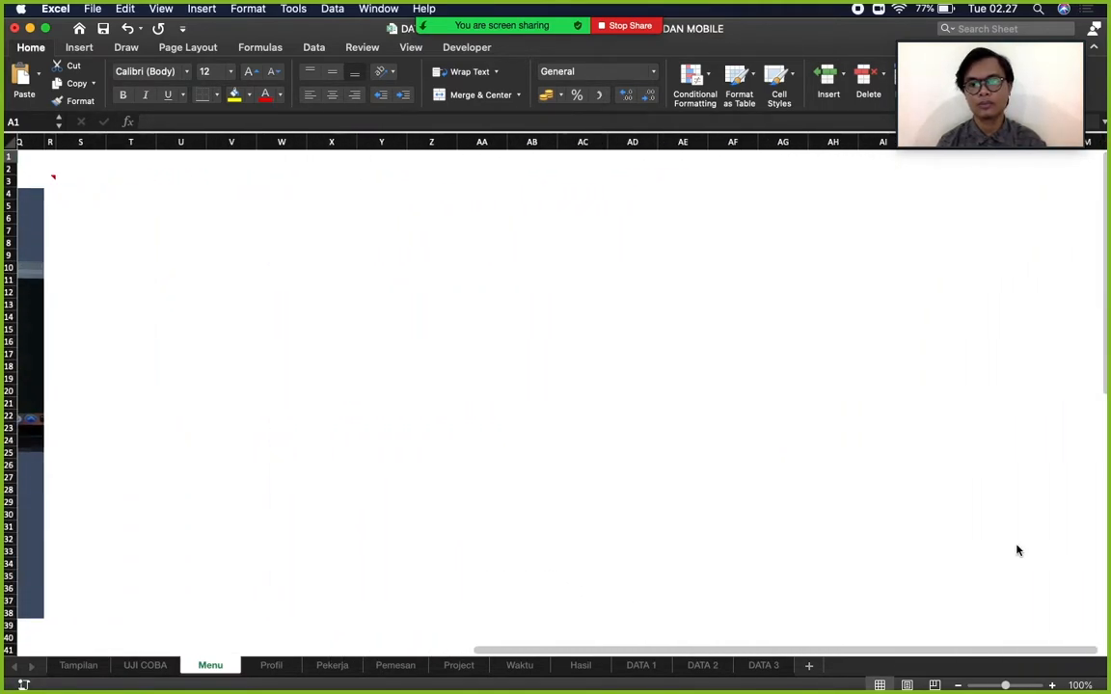
pyautogui.click(81, 47)
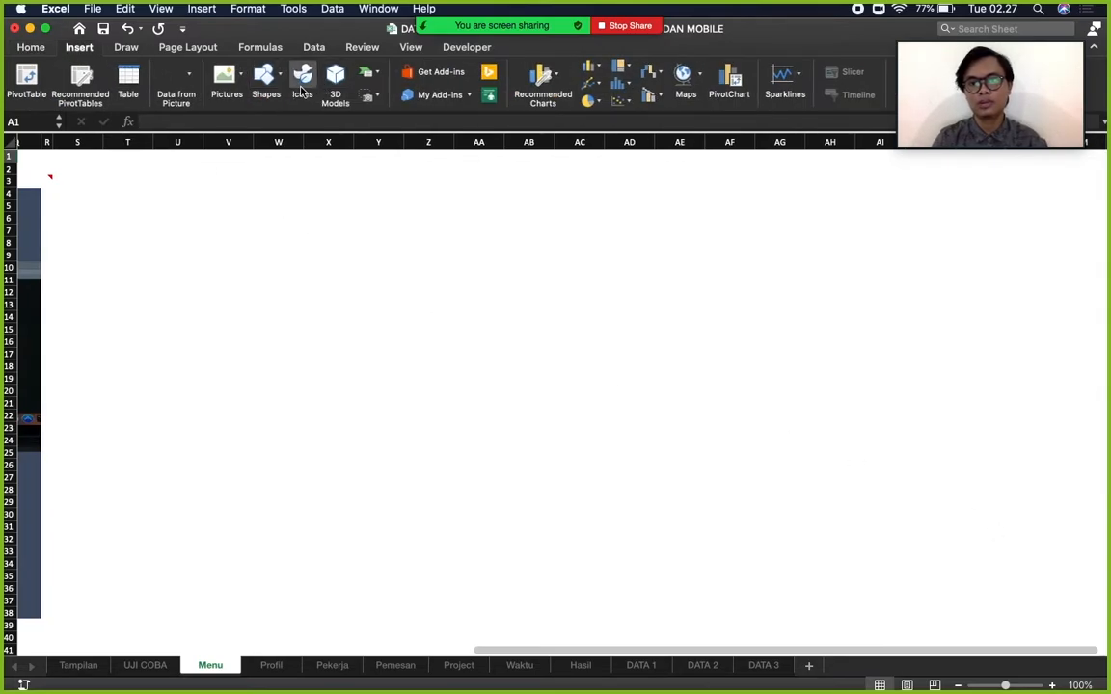
pyautogui.hscroll(-15, 283, 297)
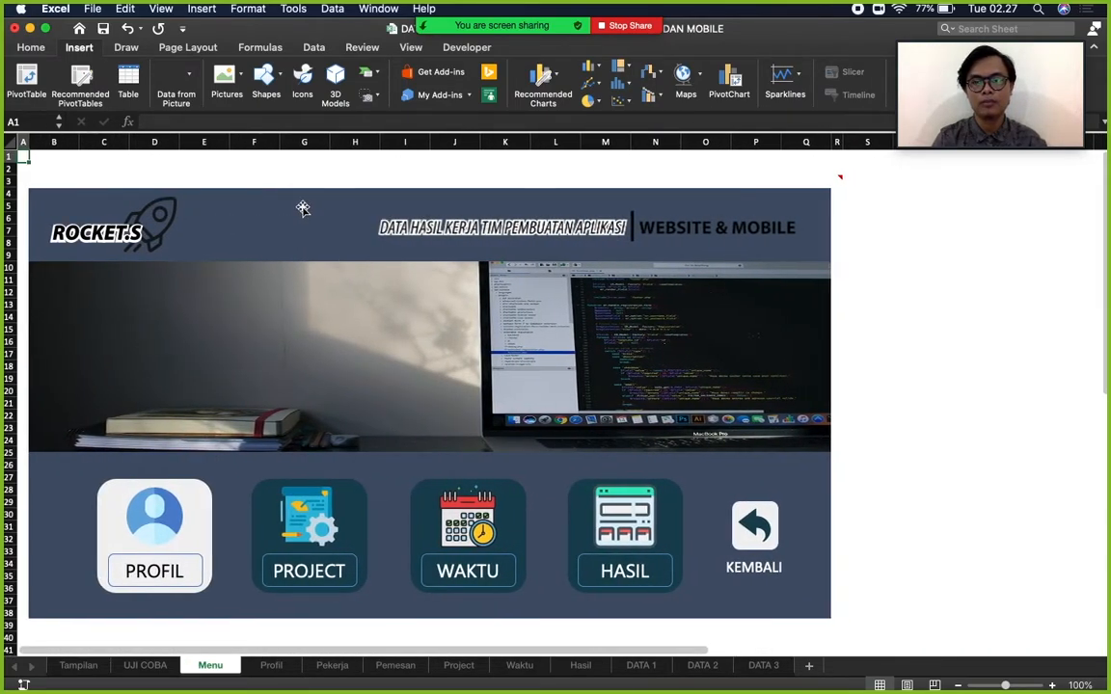
pyautogui.moveTo(303, 208)
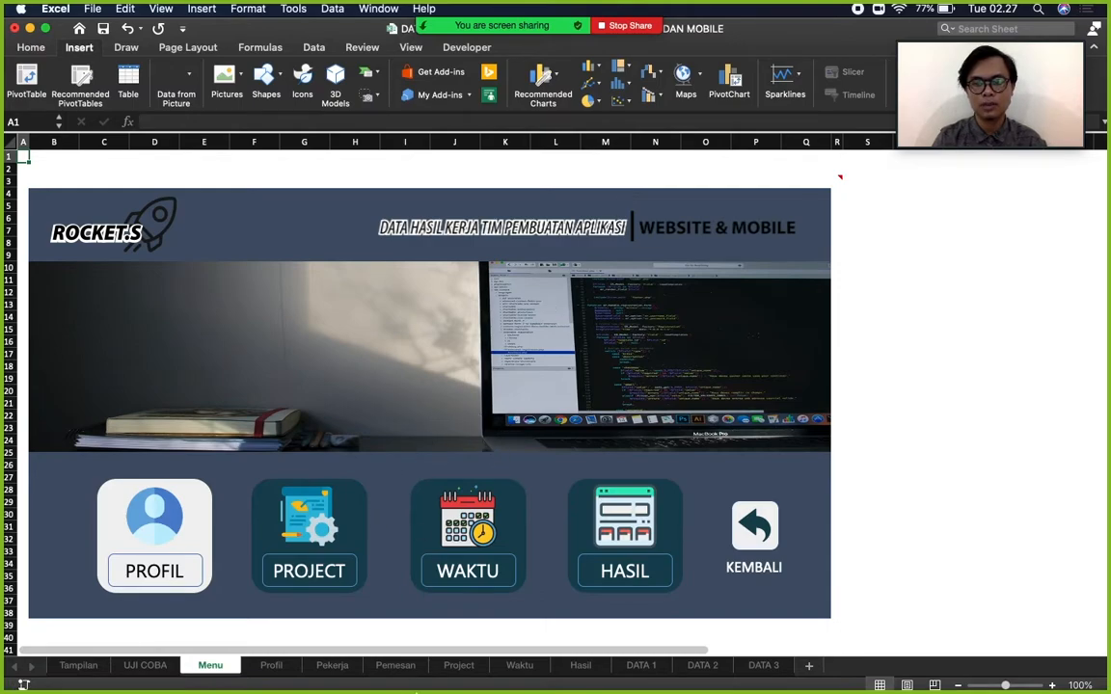
pyautogui.moveTo(454, 686)
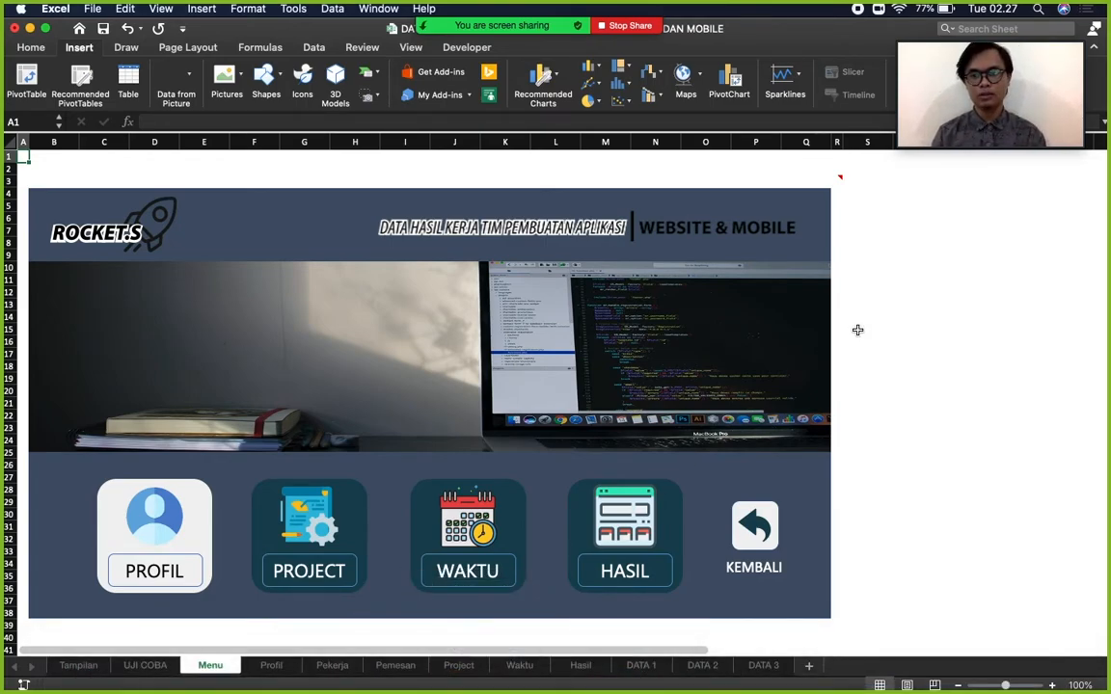
pyautogui.hscroll(10, 857, 330)
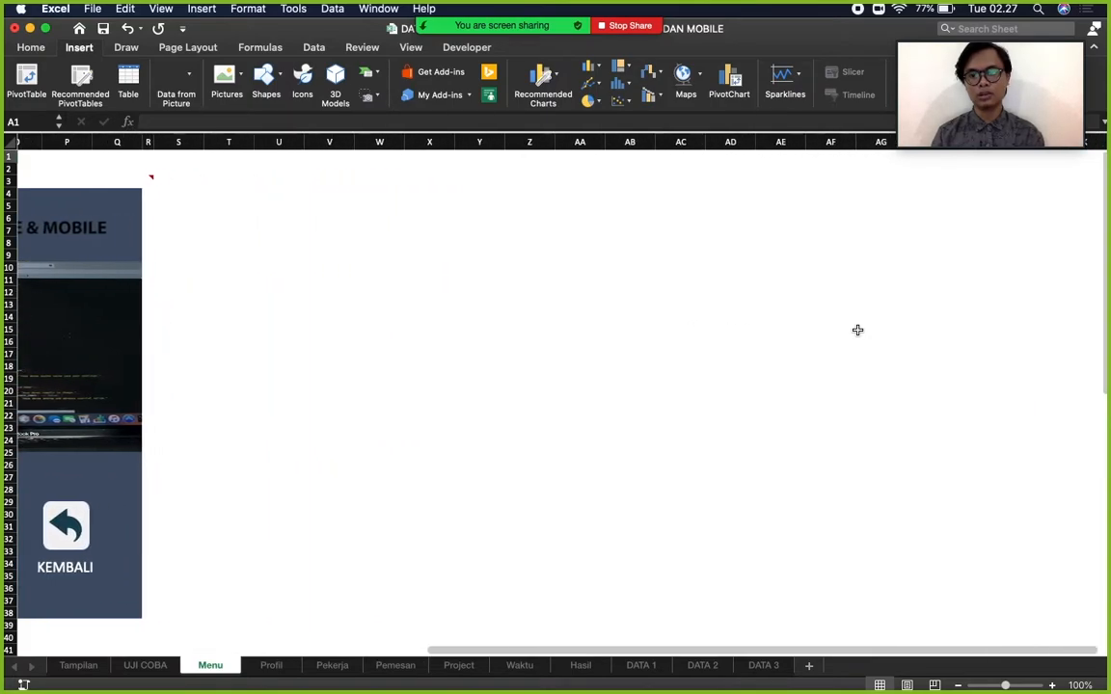
pyautogui.hscroll(3, 857, 330)
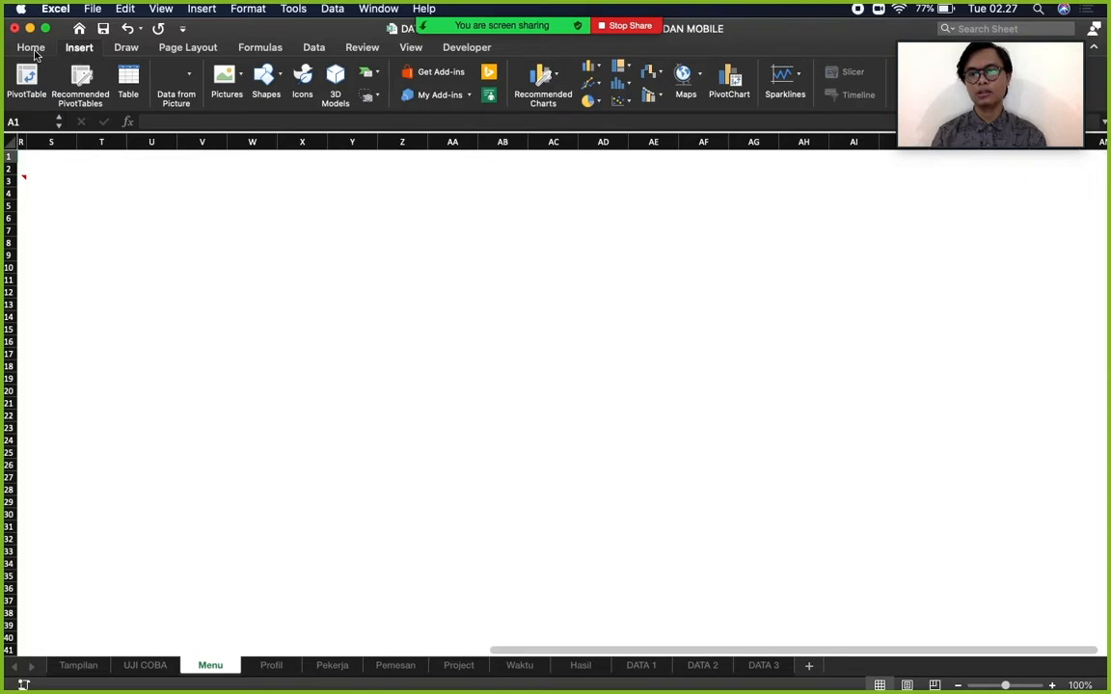
# Draw a large blue rectangle beside the existing Menu page, spanning about columns W to AH and rows 8 to 34.
pyautogui.hscroll(-3, 193, 174)
pyautogui.click(266, 78)
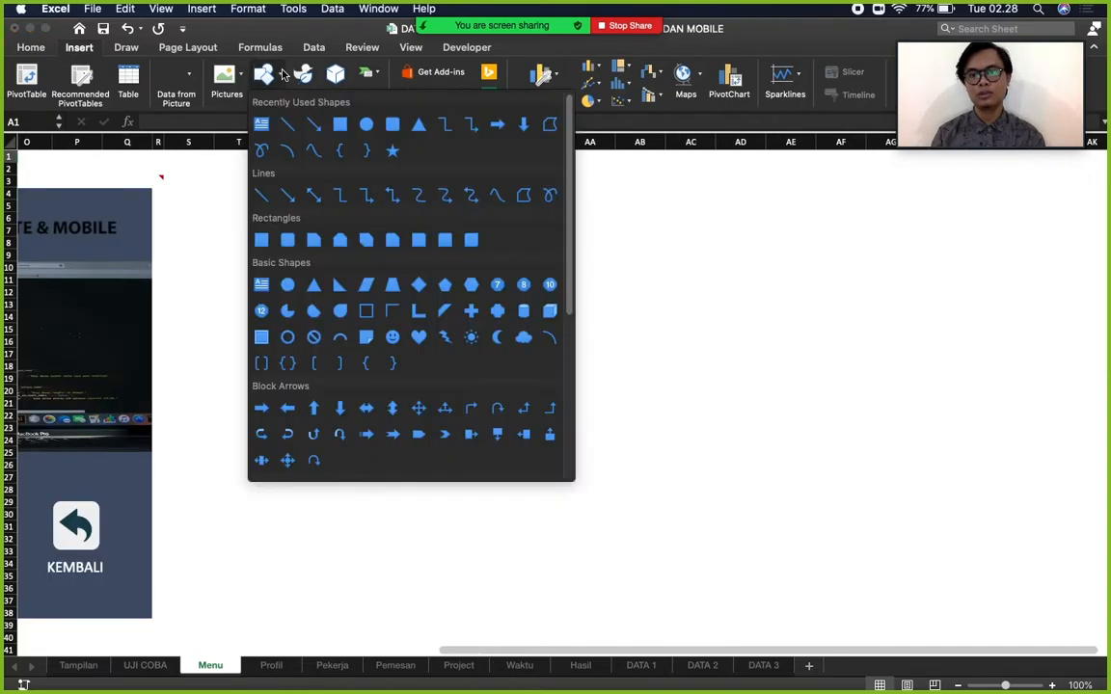
pyautogui.click(342, 124)
pyautogui.moveTo(386, 240); pyautogui.dragTo(935, 565)
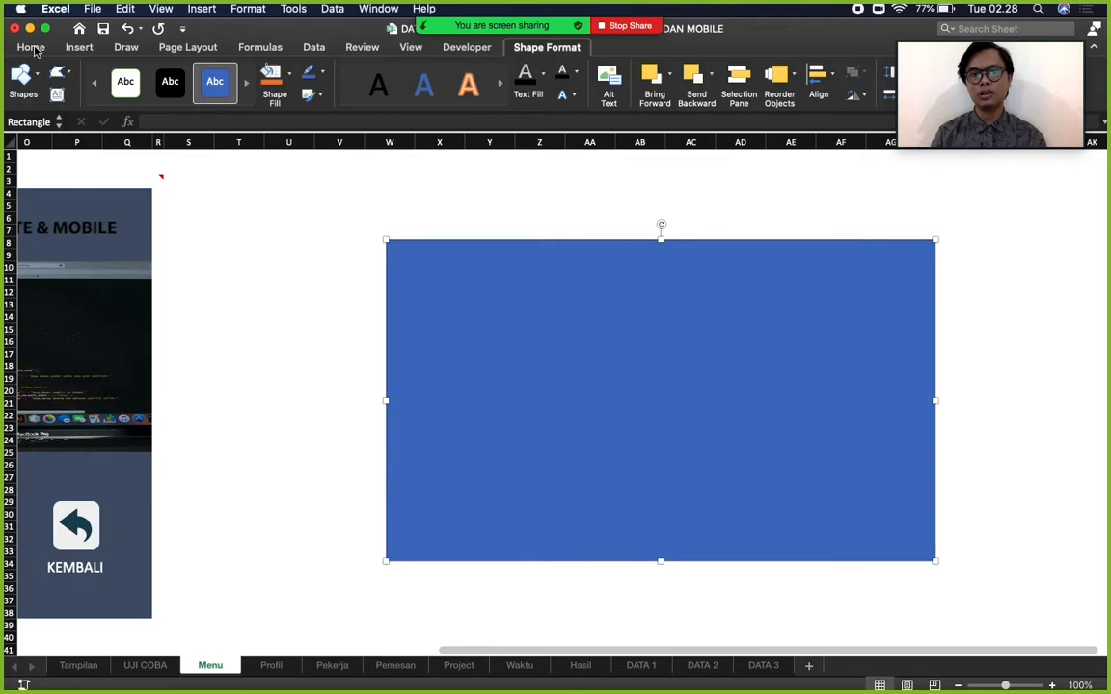
# Draw a rounded square in the lower-left part of the blue rectangle and give it the white shape style.
pyautogui.click(34, 77)
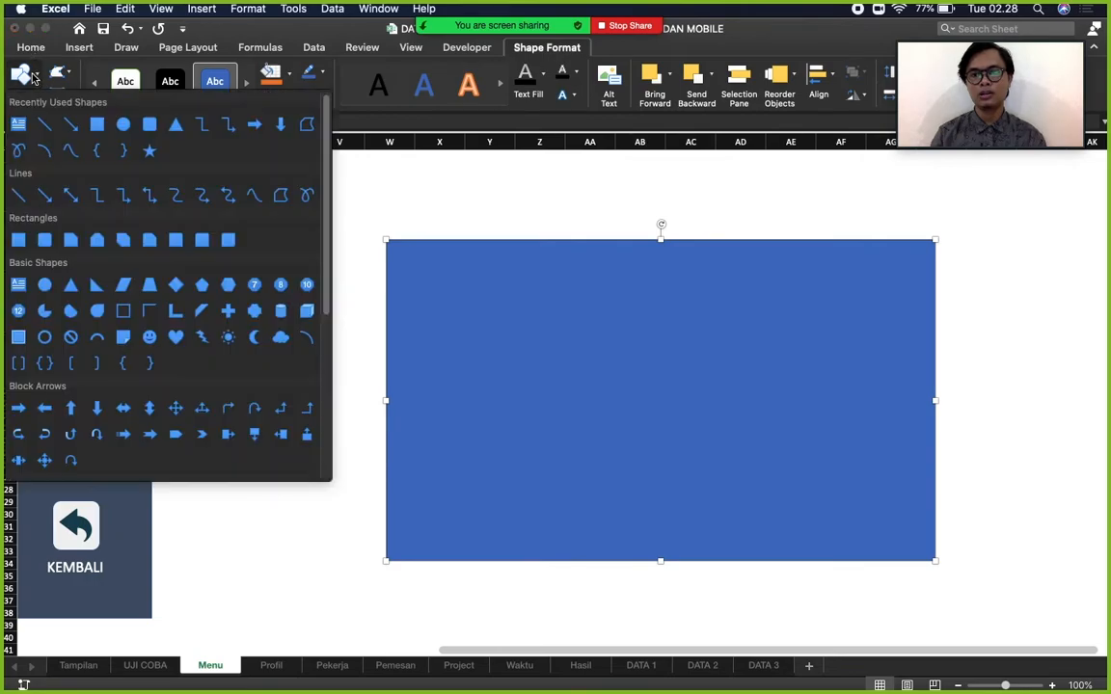
pyautogui.click(149, 118)
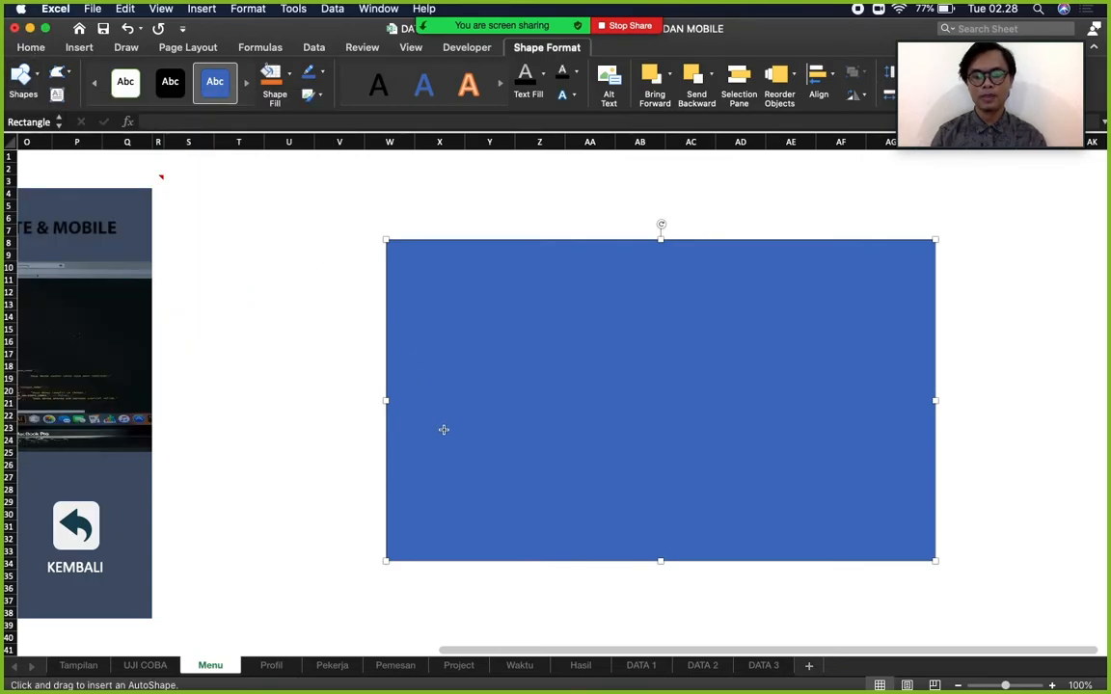
pyautogui.moveTo(444, 429); pyautogui.dragTo(528, 528)
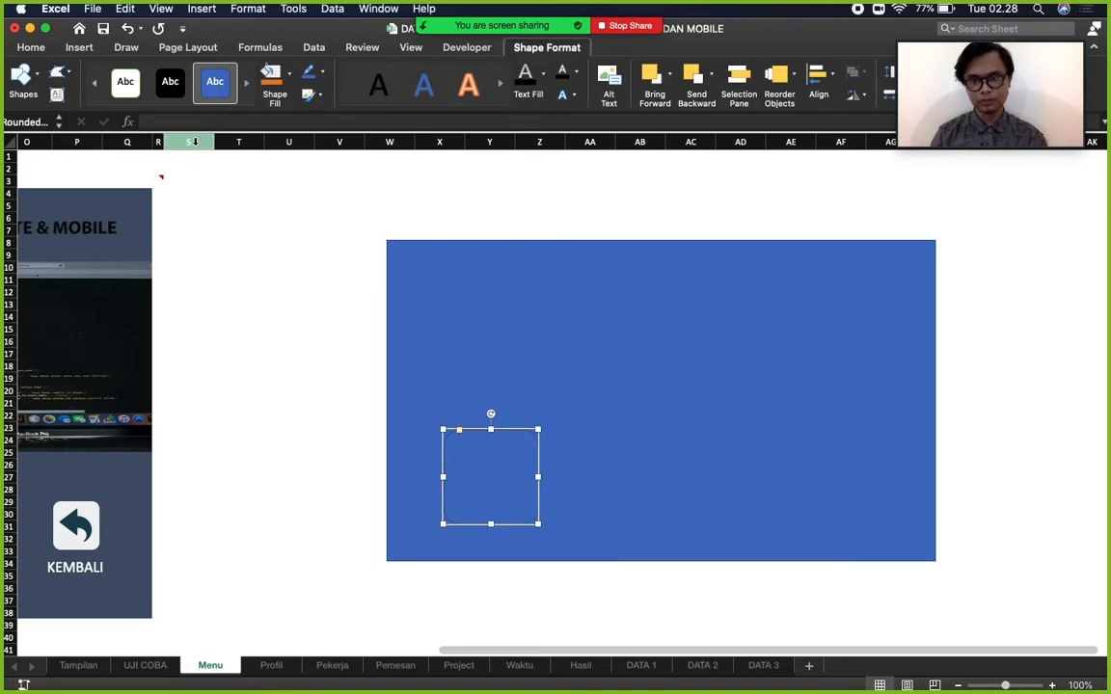
pyautogui.click(125, 87)
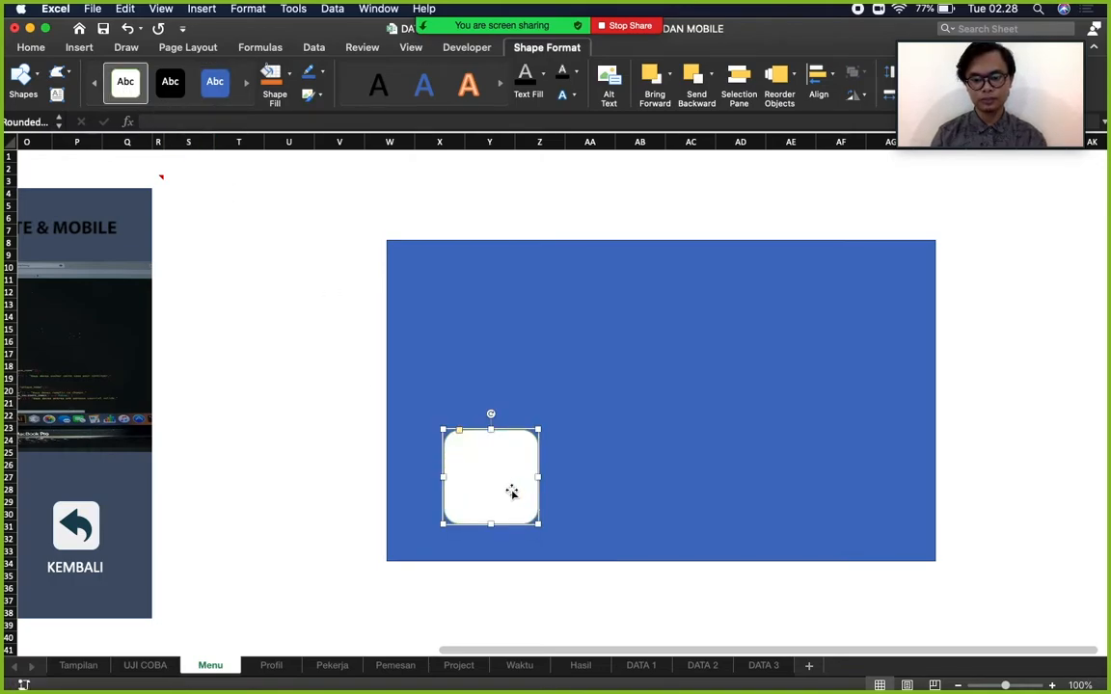
# Duplicate the white rounded square into a row of four and align the squares with Align Middle.
pyautogui.moveTo(516, 495); pyautogui.dragTo(840, 487)
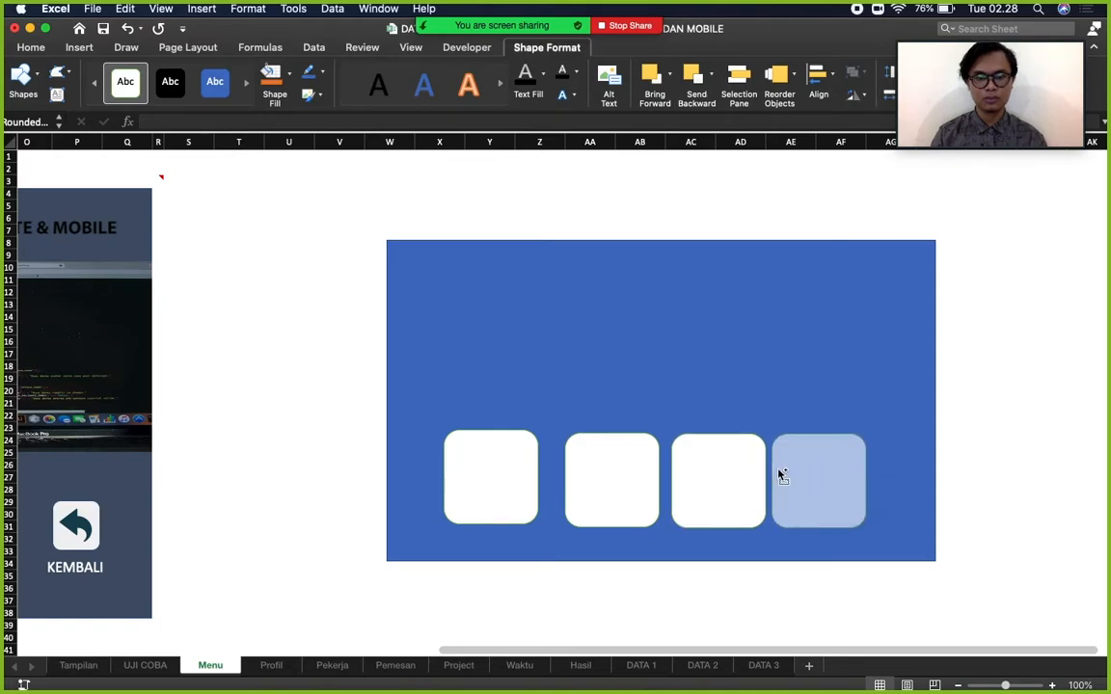
pyautogui.keyDown('shift'); pyautogui.click(506, 494); pyautogui.keyUp('shift')
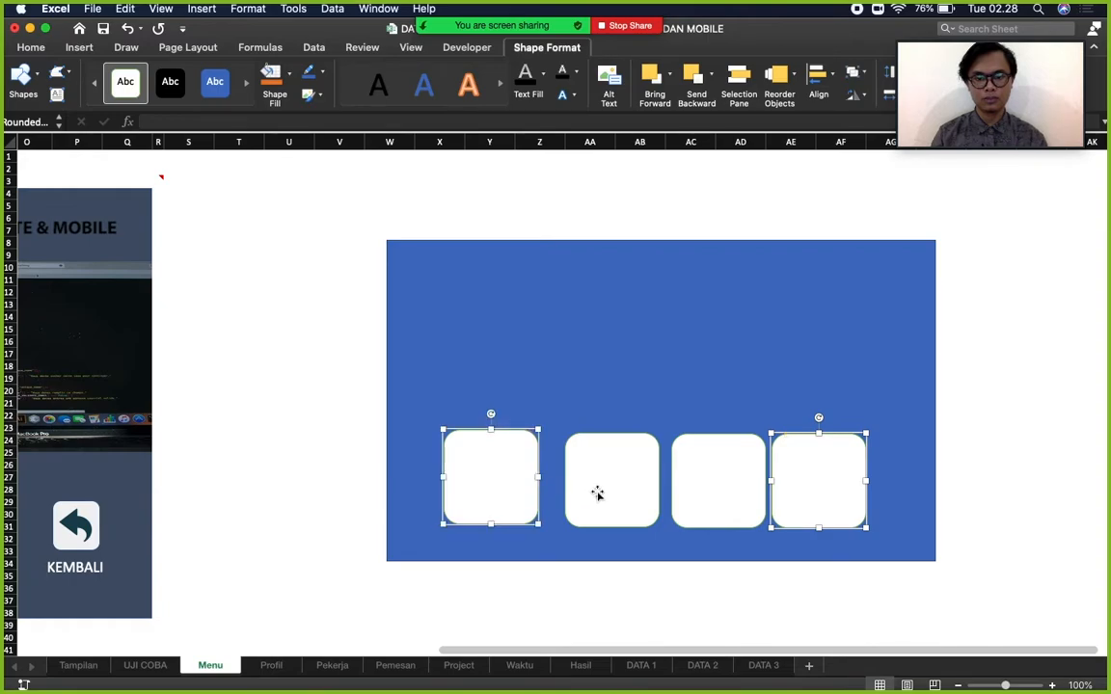
pyautogui.keyDown('shift'); pyautogui.click(603, 492); pyautogui.keyUp('shift')
pyautogui.keyDown('shift'); pyautogui.click(699, 491); pyautogui.keyUp('shift')
pyautogui.keyDown('shift'); pyautogui.click(817, 488); pyautogui.keyUp('shift')
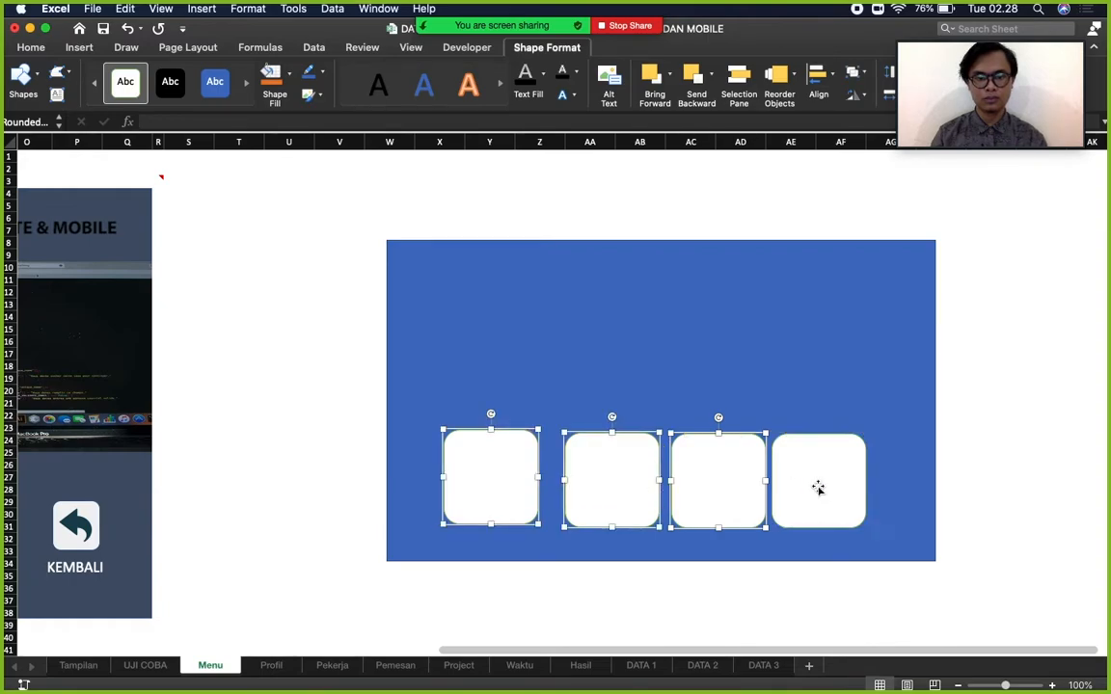
pyautogui.keyDown('shift'); pyautogui.click(818, 488); pyautogui.keyUp('shift')
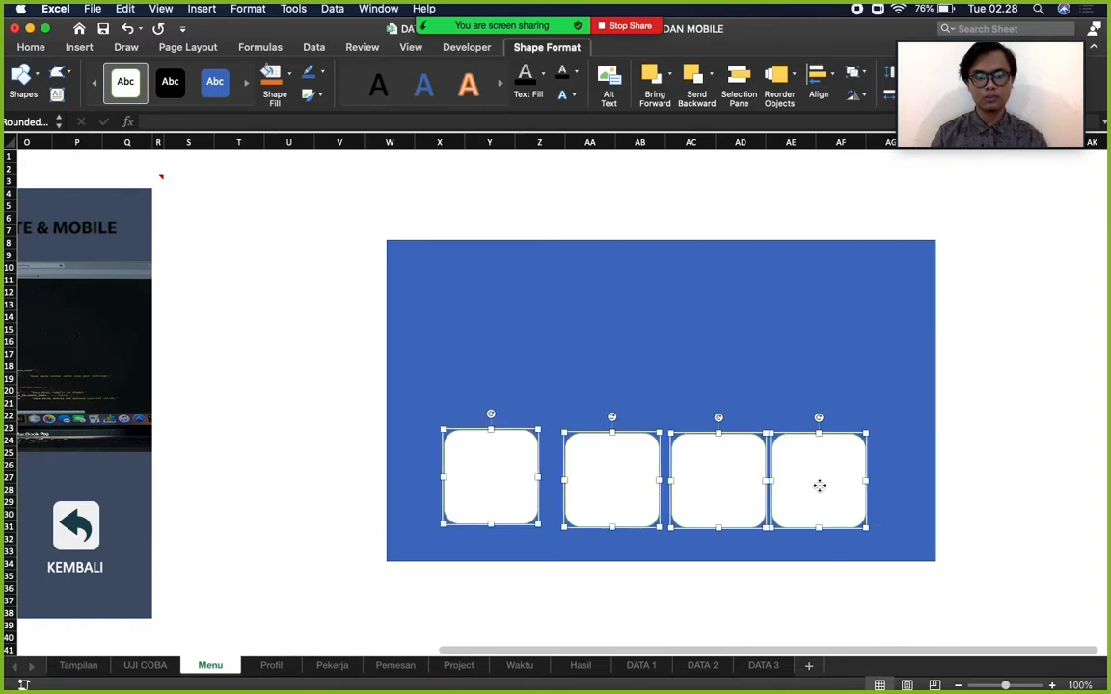
pyautogui.click(821, 84)
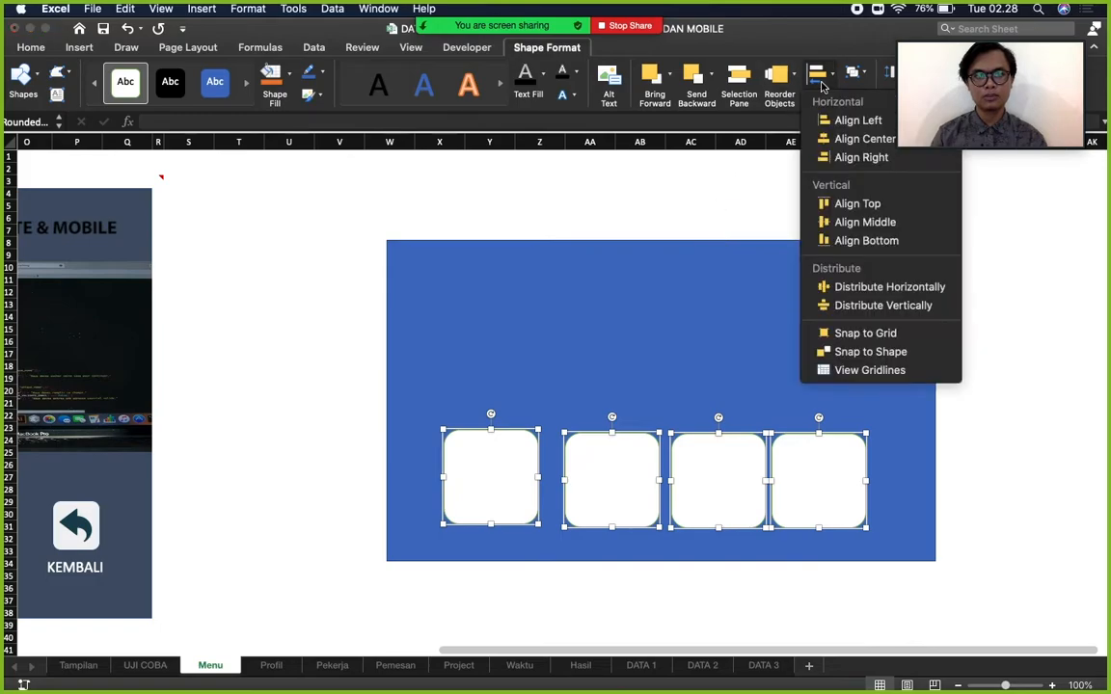
pyautogui.click(855, 223)
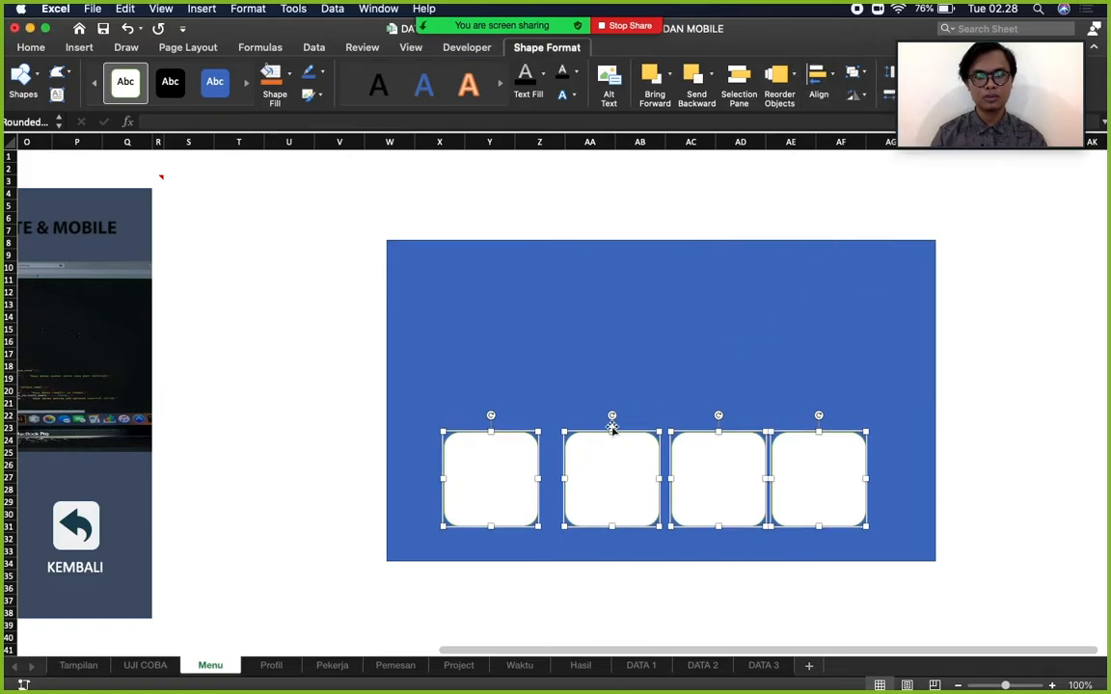
pyautogui.click(595, 350)
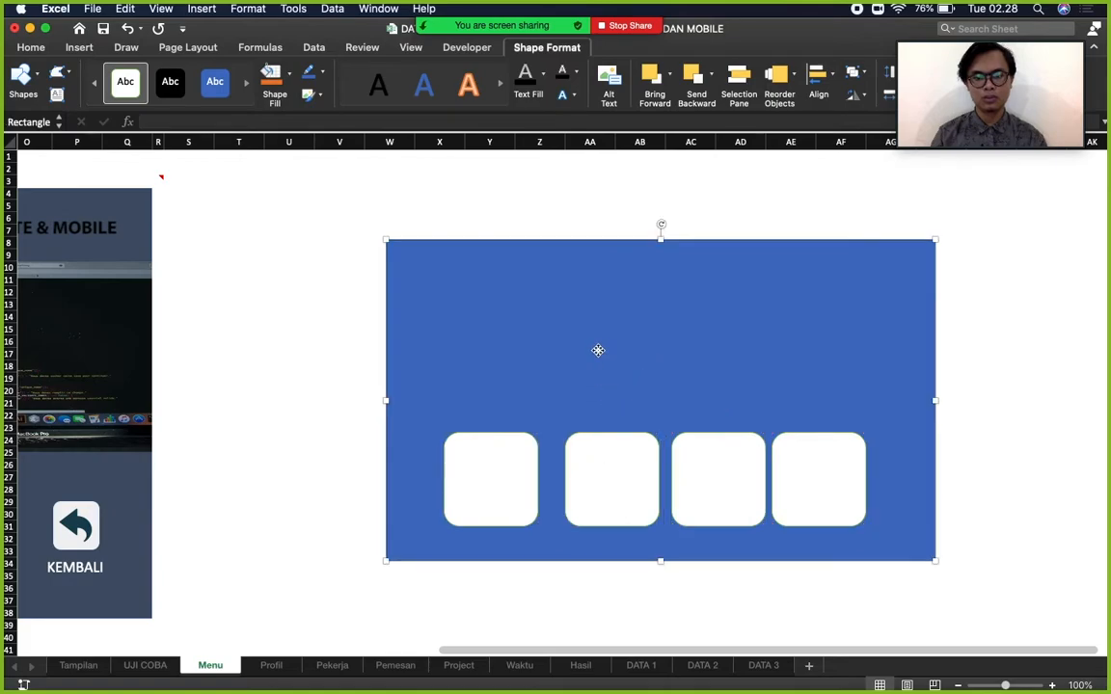
# Reposition the four white squares so they are spaced more evenly along the lower part of the blue rectangle.
pyautogui.click(491, 467)
pyautogui.moveTo(491, 467); pyautogui.dragTo(465, 471)
pyautogui.moveTo(605, 476); pyautogui.dragTo(583, 482)
pyautogui.moveTo(712, 478); pyautogui.dragTo(697, 483)
pyautogui.moveTo(808, 479); pyautogui.dragTo(813, 486)
# Align all four white squares with Align Middle again and shift the row slightly left.
pyautogui.click(783, 486)
pyautogui.keyDown('shift'); pyautogui.click(724, 486); pyautogui.keyUp('shift')
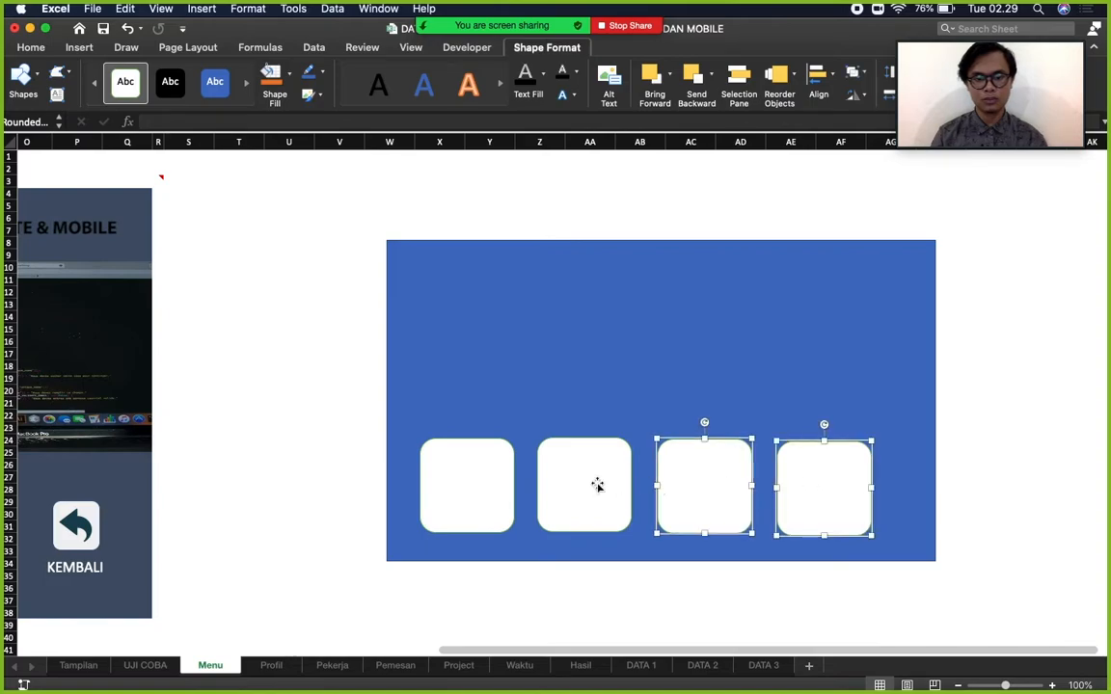
pyautogui.keyDown('shift'); pyautogui.click(595, 486); pyautogui.keyUp('shift')
pyautogui.keyDown('shift'); pyautogui.click(493, 483); pyautogui.keyUp('shift')
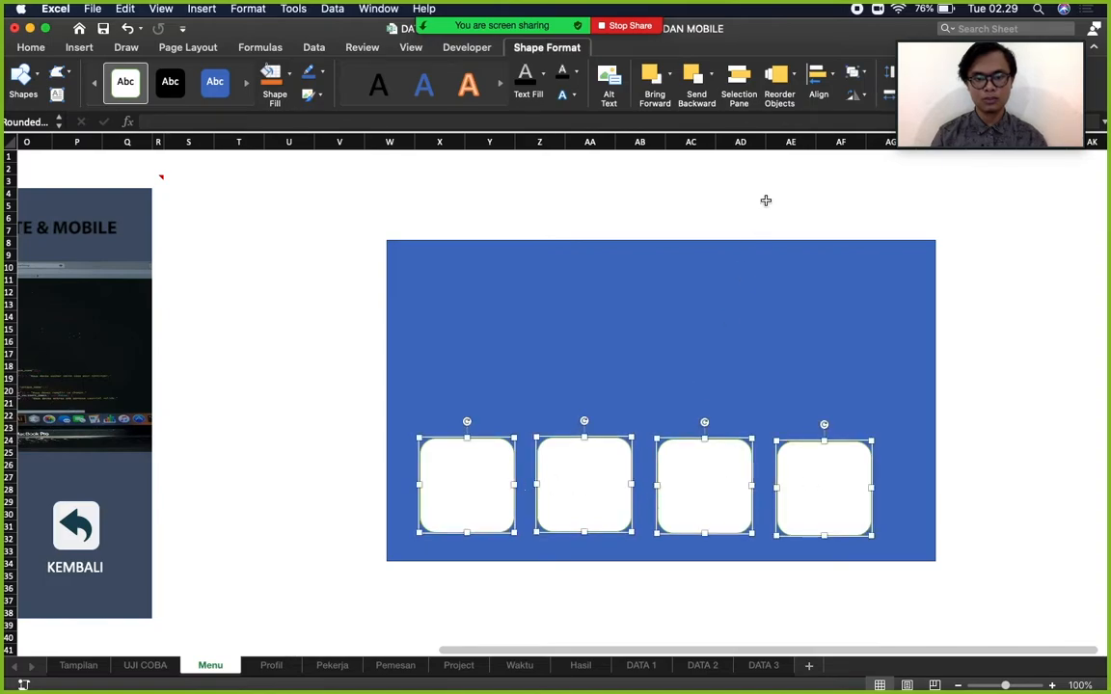
pyautogui.click(827, 78)
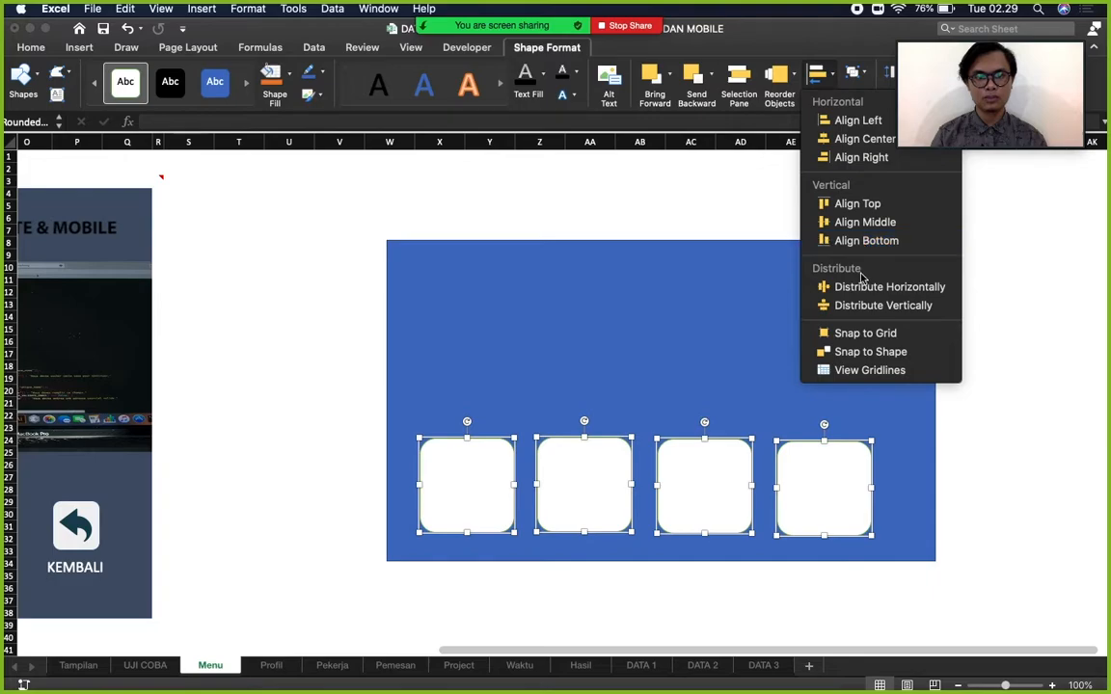
pyautogui.click(865, 224)
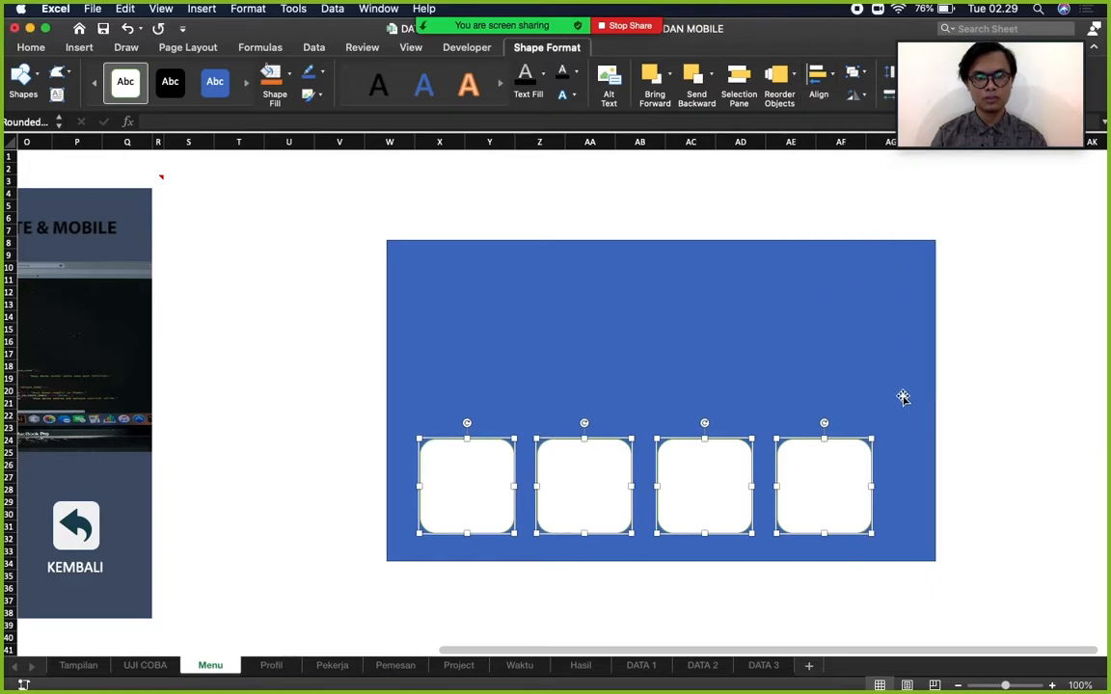
pyautogui.moveTo(838, 504); pyautogui.dragTo(826, 501)
pyautogui.click(979, 481)
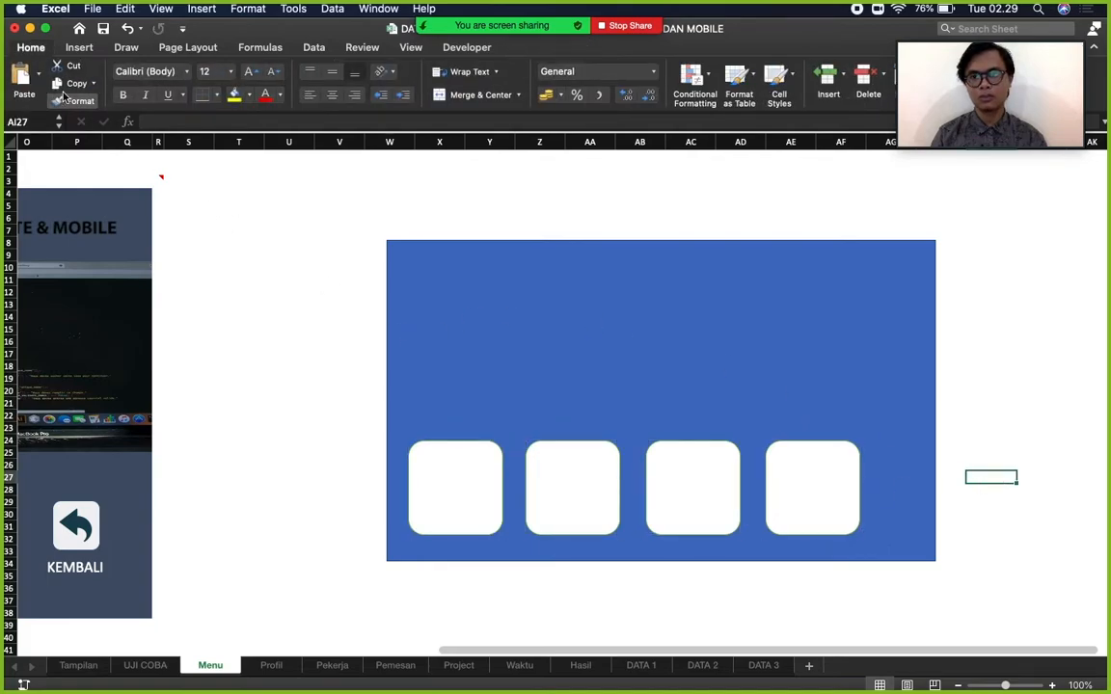
# Draw a small rounded square to the right of the four white squares and give it the black shape style.
pyautogui.click(79, 48)
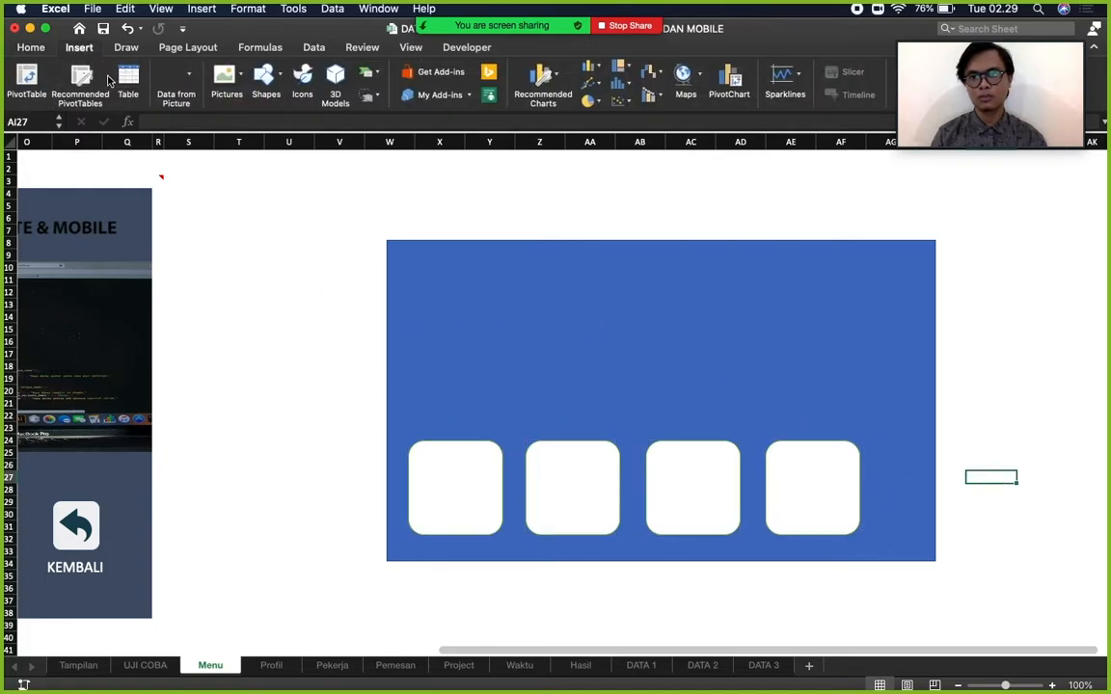
pyautogui.click(266, 77)
pyautogui.click(393, 123)
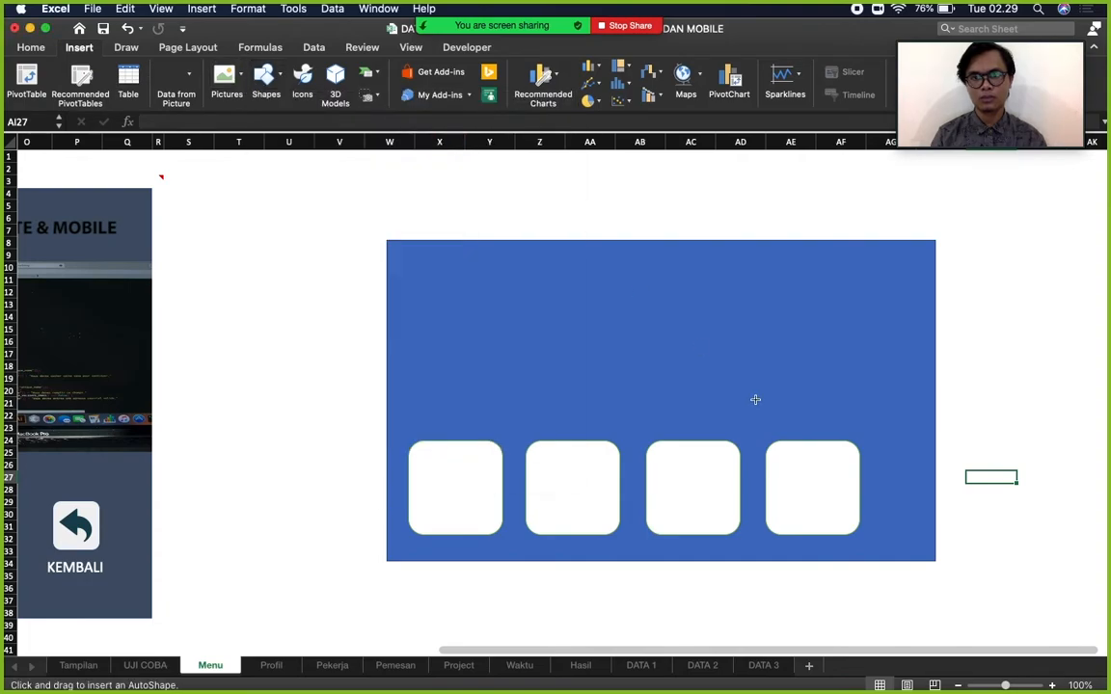
pyautogui.moveTo(881, 473); pyautogui.dragTo(896, 502)
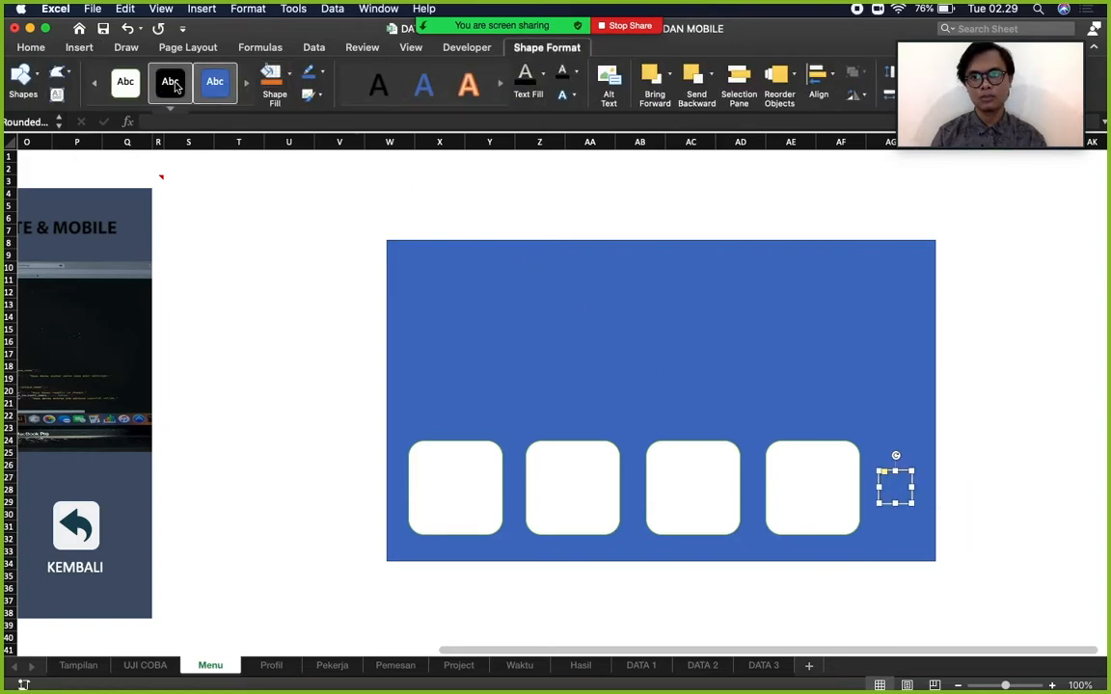
pyautogui.click(174, 86)
pyautogui.click(969, 380)
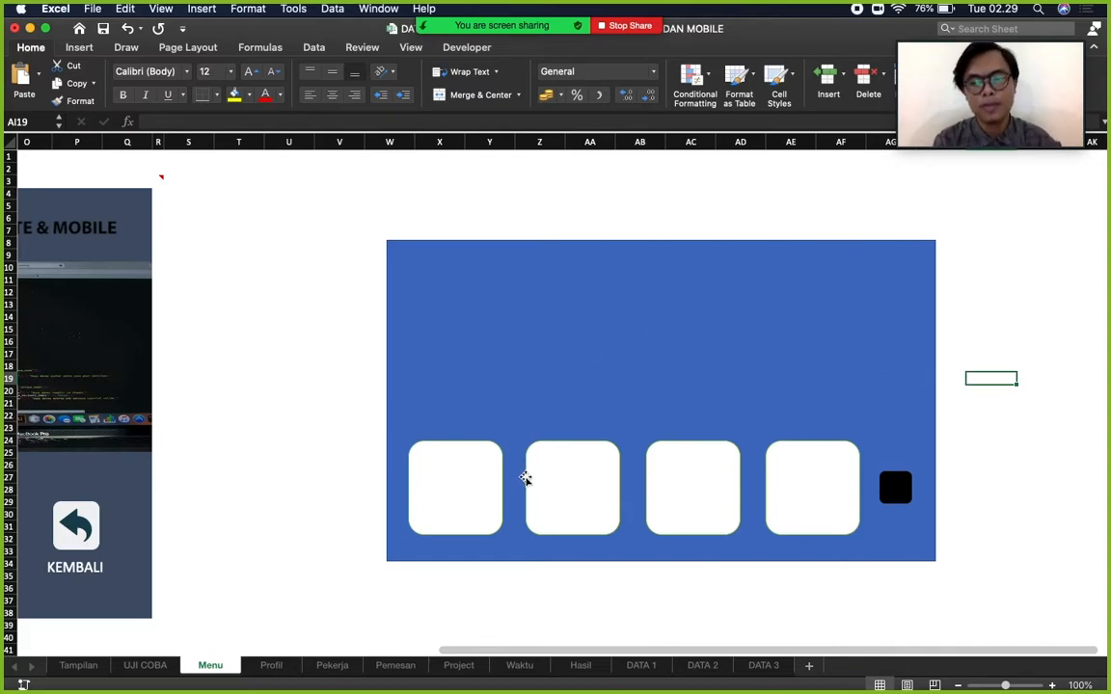
# Label the four white squares from left to right MENU 1, MENU 2, MENU 3 and MENU 4.
pyautogui.click(467, 489)
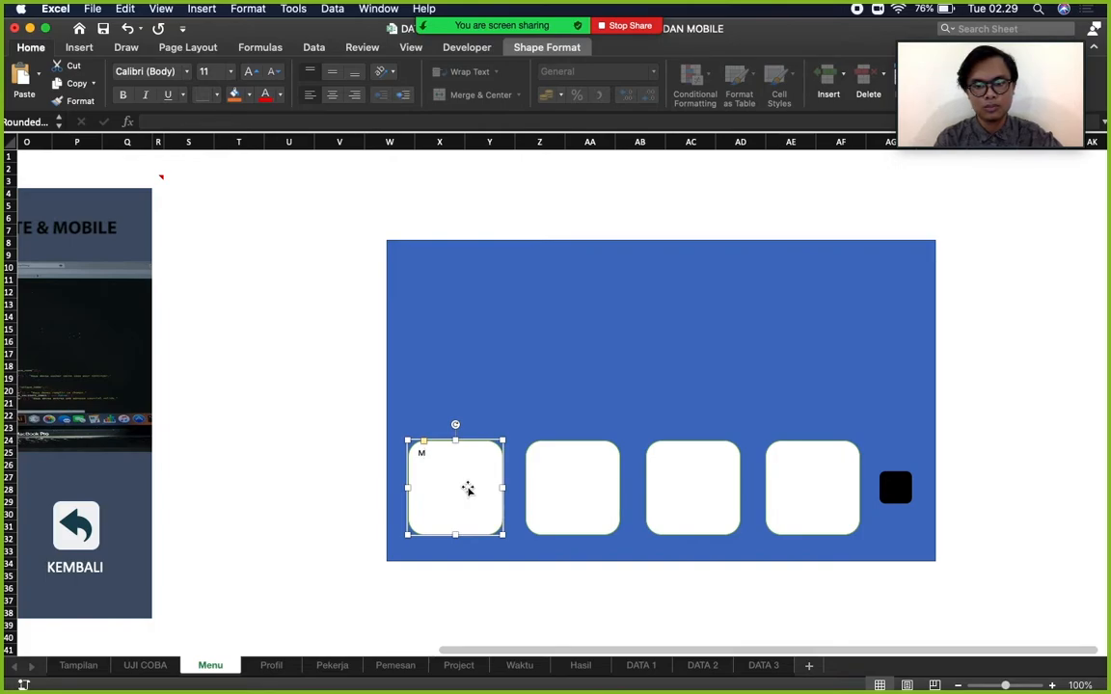
pyautogui.write('ENU 1')
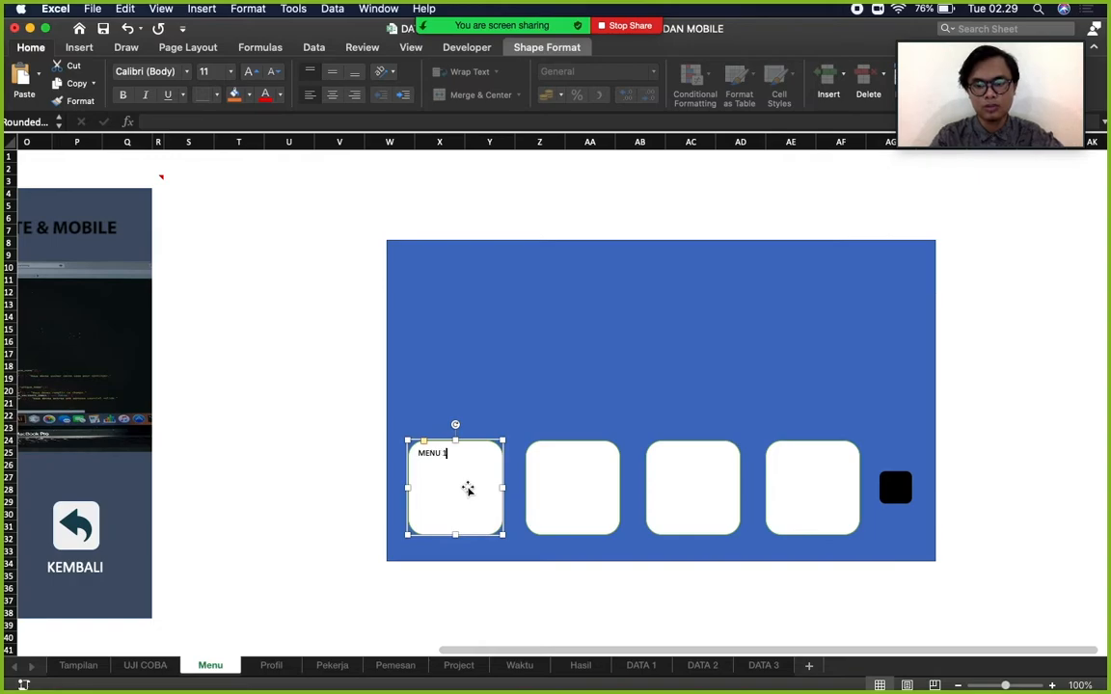
pyautogui.click(573, 477)
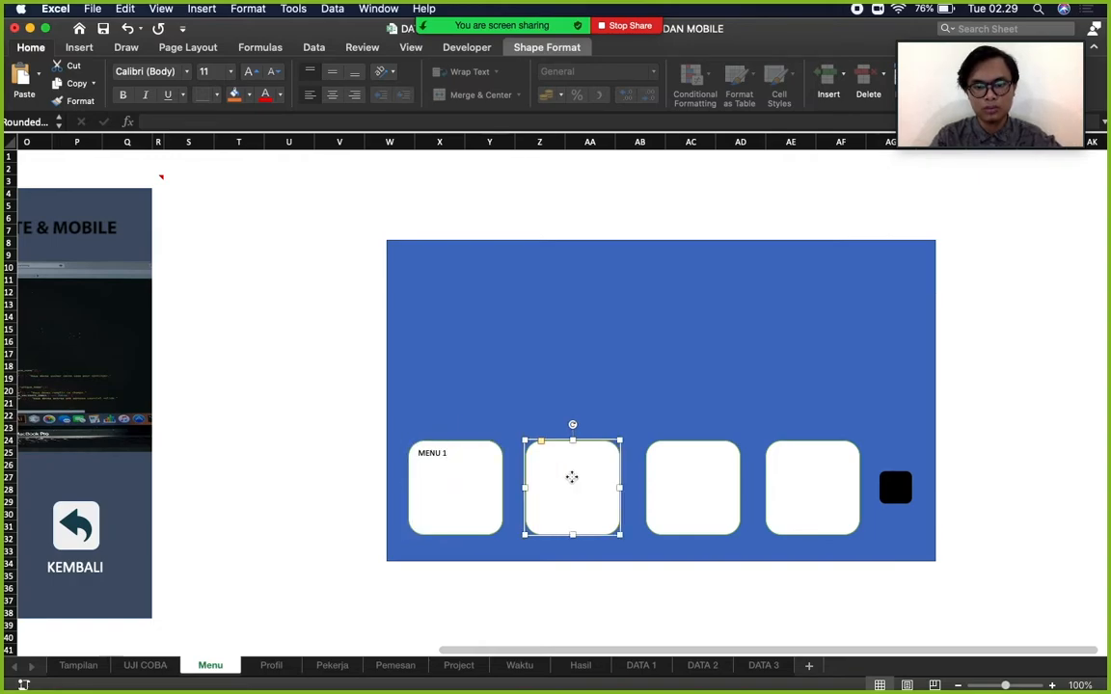
pyautogui.write('MENU 2')
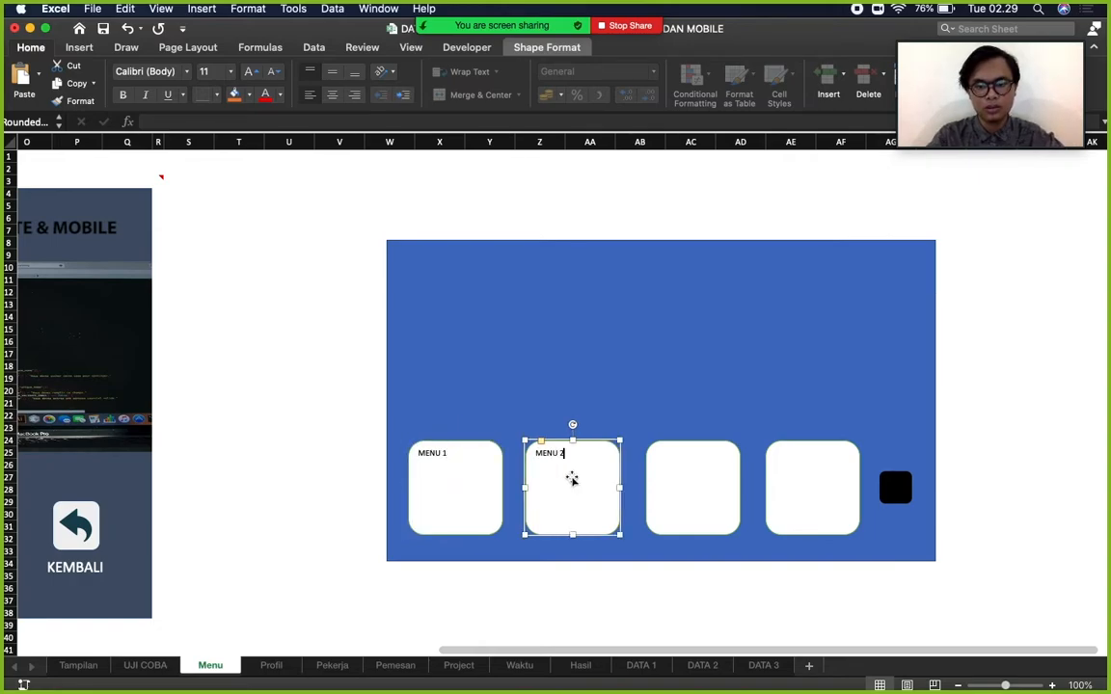
pyautogui.click(686, 482)
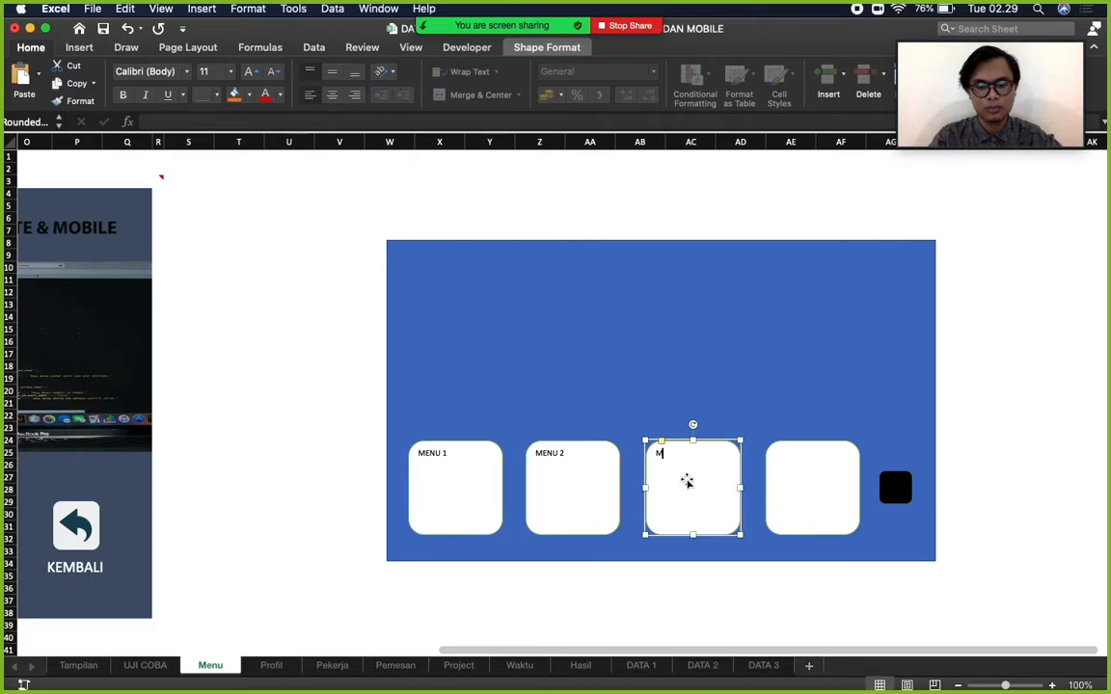
pyautogui.write('MENU 3')
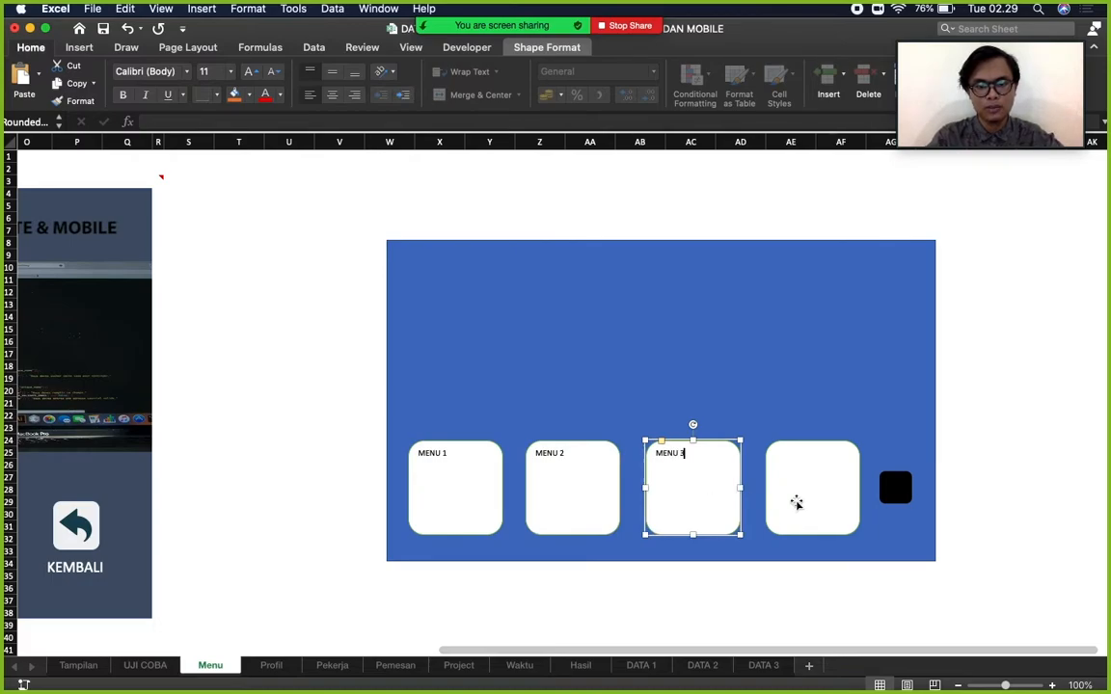
pyautogui.click(804, 501)
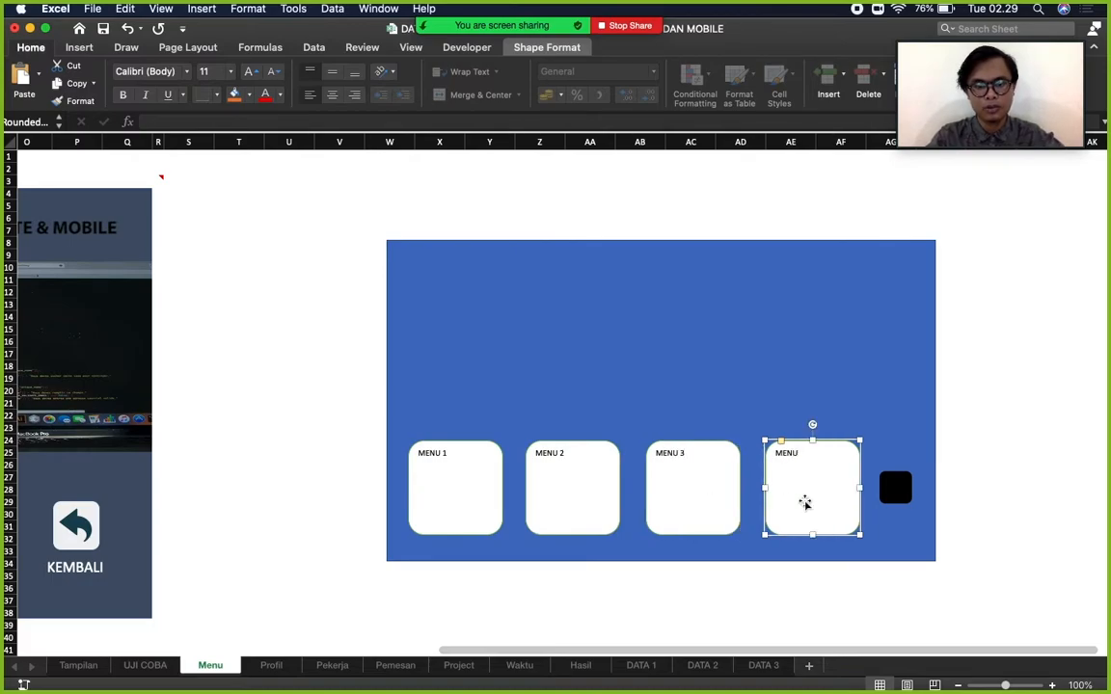
pyautogui.write('MENU 4')
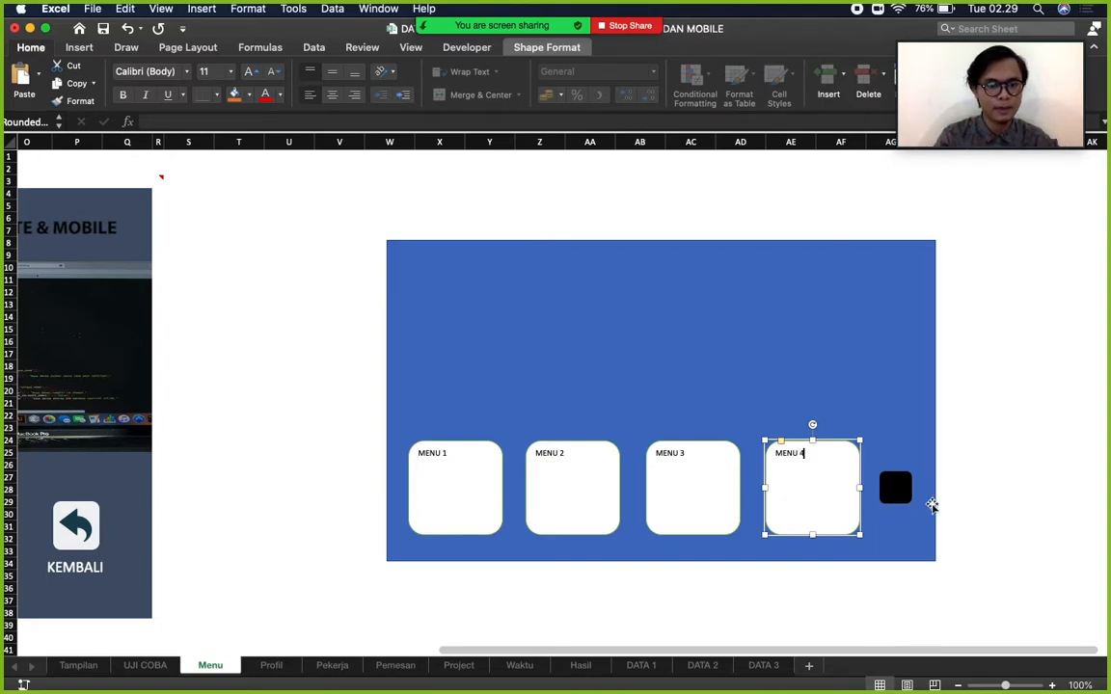
# Enter < in the small black square at font size 20, centred horizontally and vertically.
pyautogui.click(907, 490)
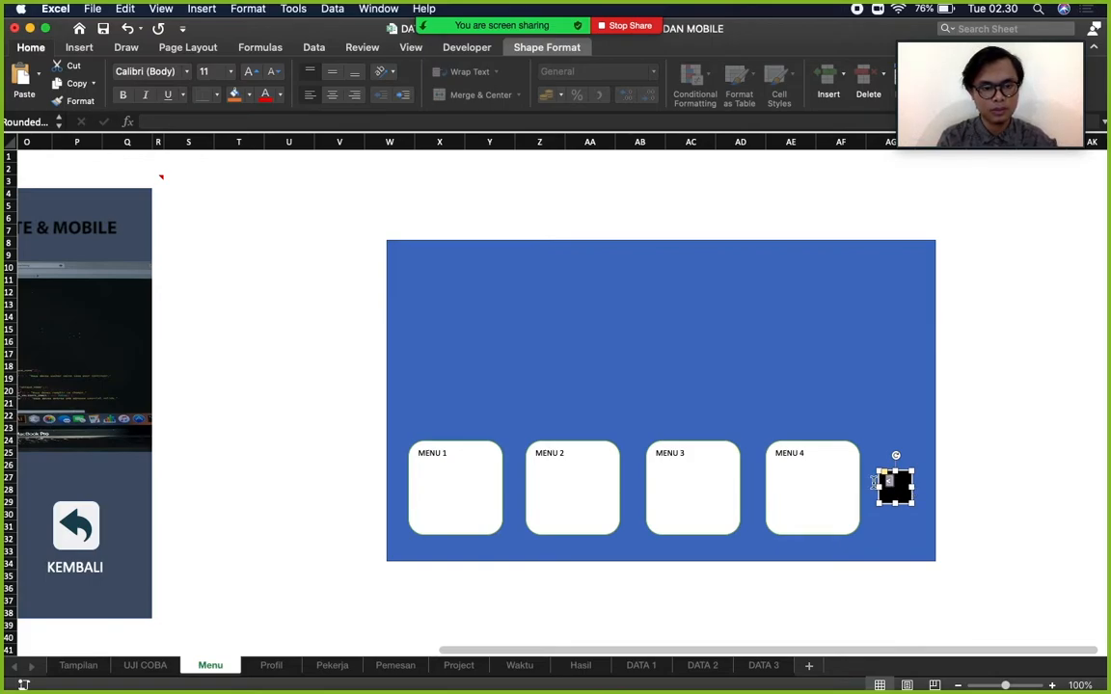
pyautogui.click(231, 73)
pyautogui.click(230, 227)
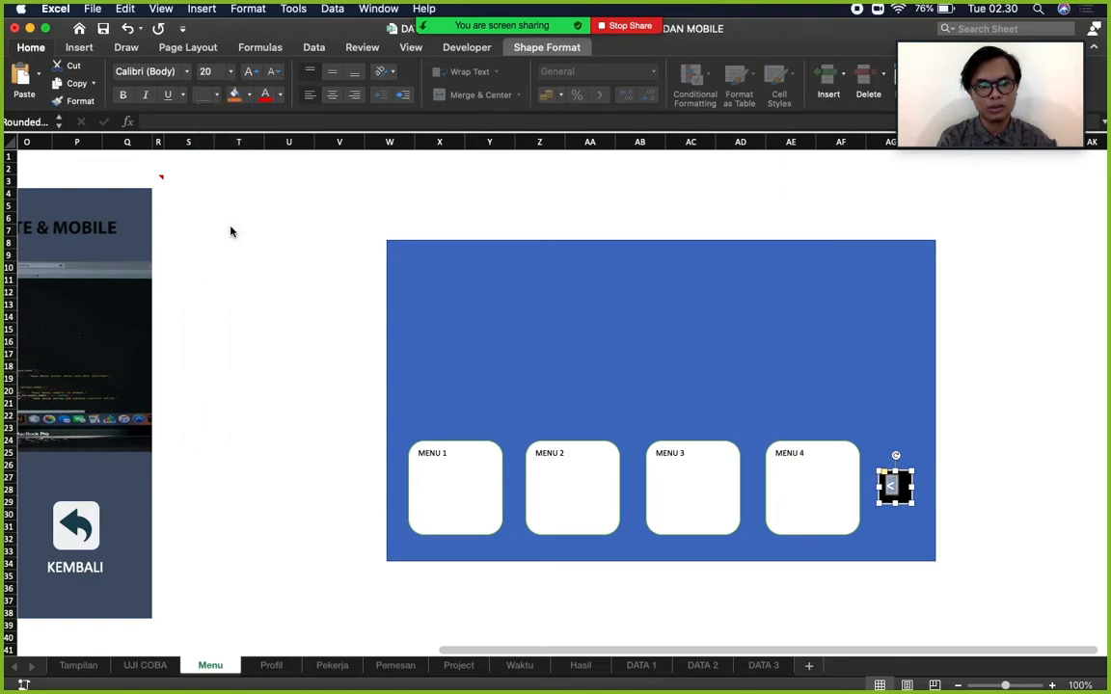
pyautogui.click(334, 96)
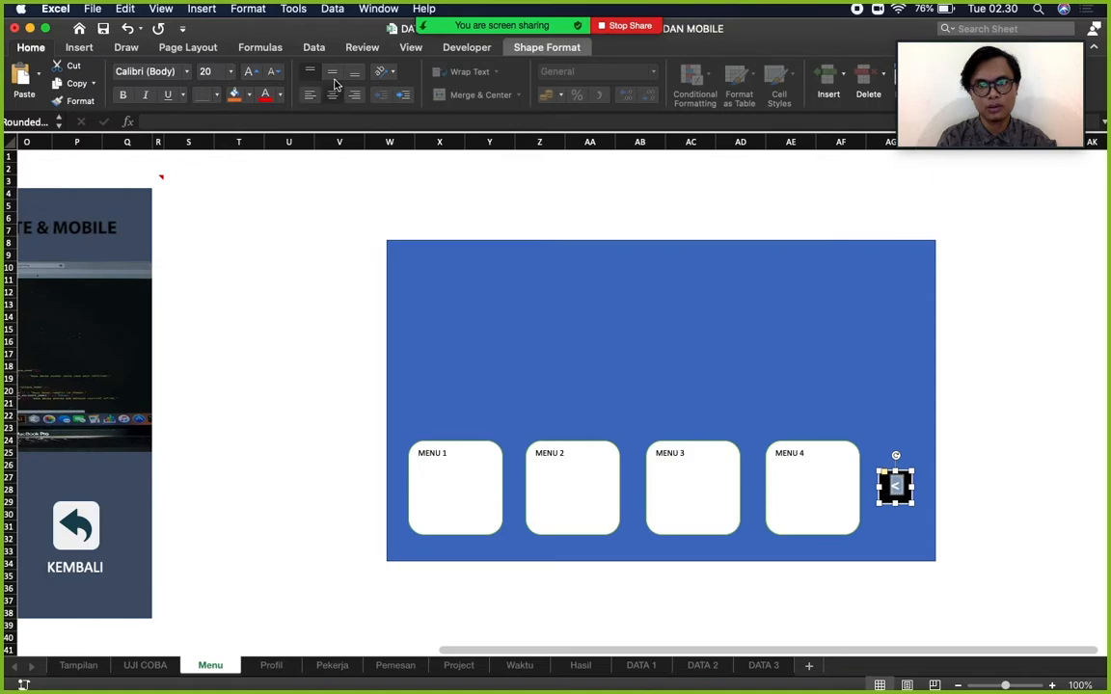
pyautogui.click(335, 74)
pyautogui.click(941, 466)
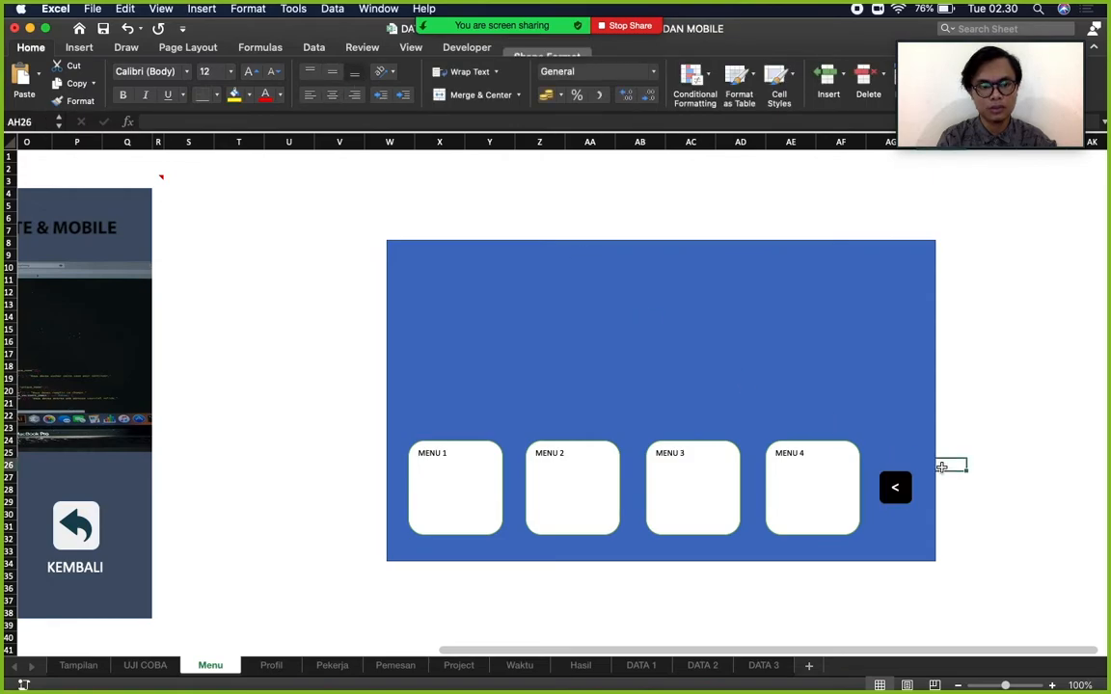
# Centre the labels of all four MENU squares horizontally and vertically and set their font size to 20.
pyautogui.click(787, 473)
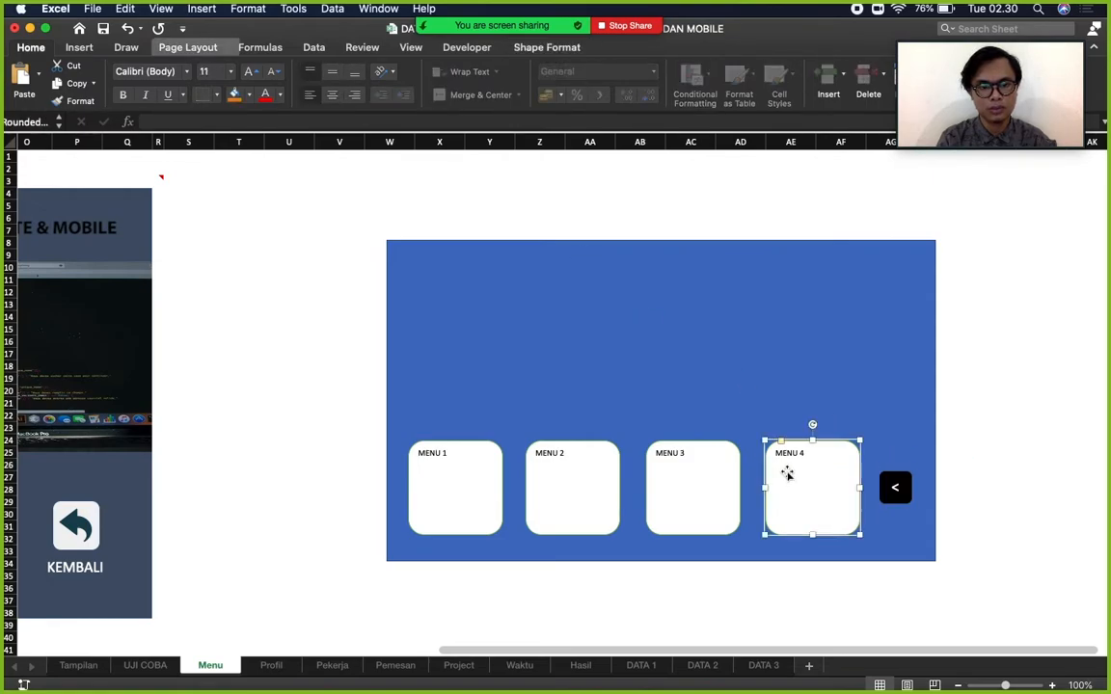
pyautogui.keyDown('shift'); pyautogui.click(703, 461); pyautogui.keyUp('shift')
pyautogui.keyDown('shift'); pyautogui.click(561, 467); pyautogui.keyUp('shift')
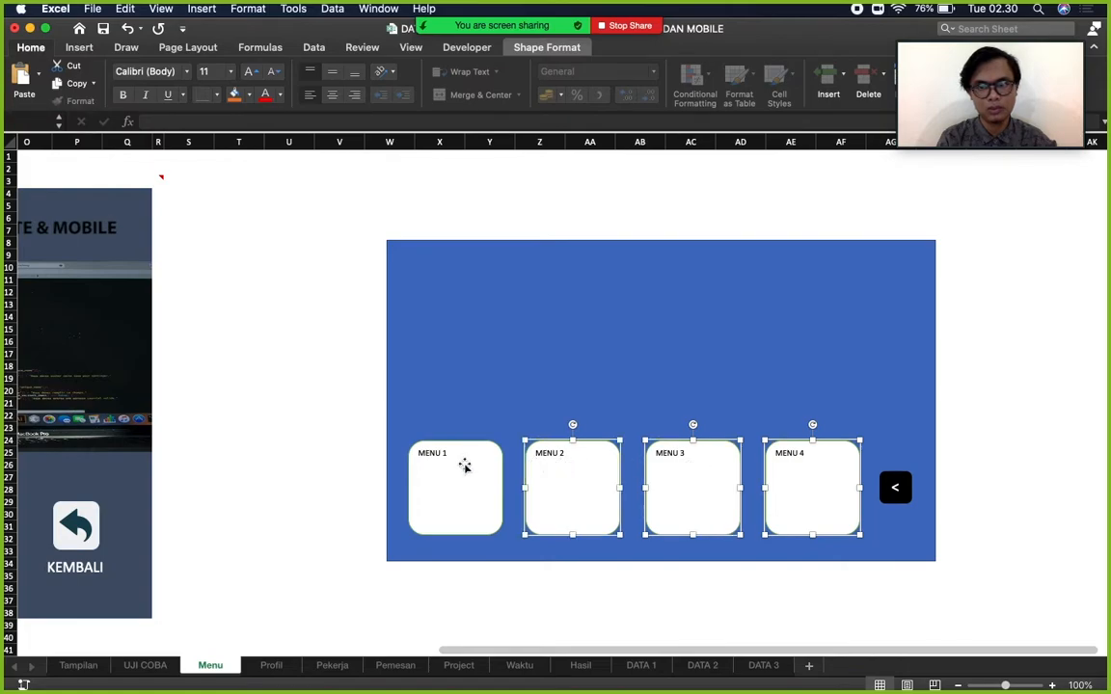
pyautogui.keyDown('shift'); pyautogui.click(464, 463); pyautogui.keyUp('shift')
pyautogui.click(333, 96)
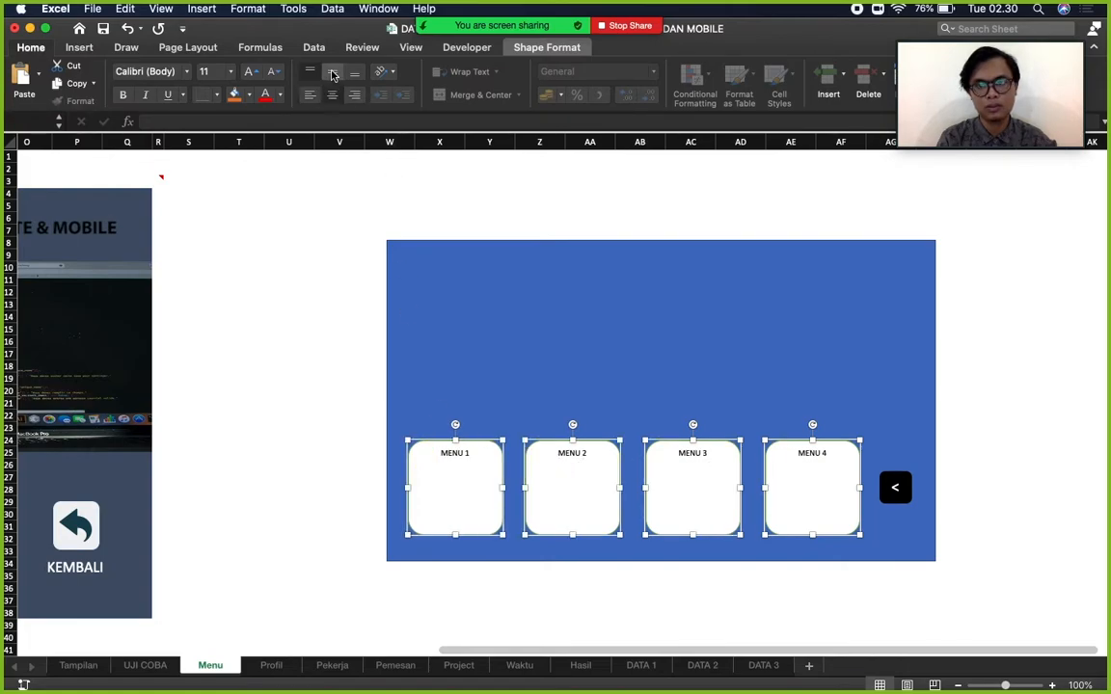
pyautogui.click(332, 72)
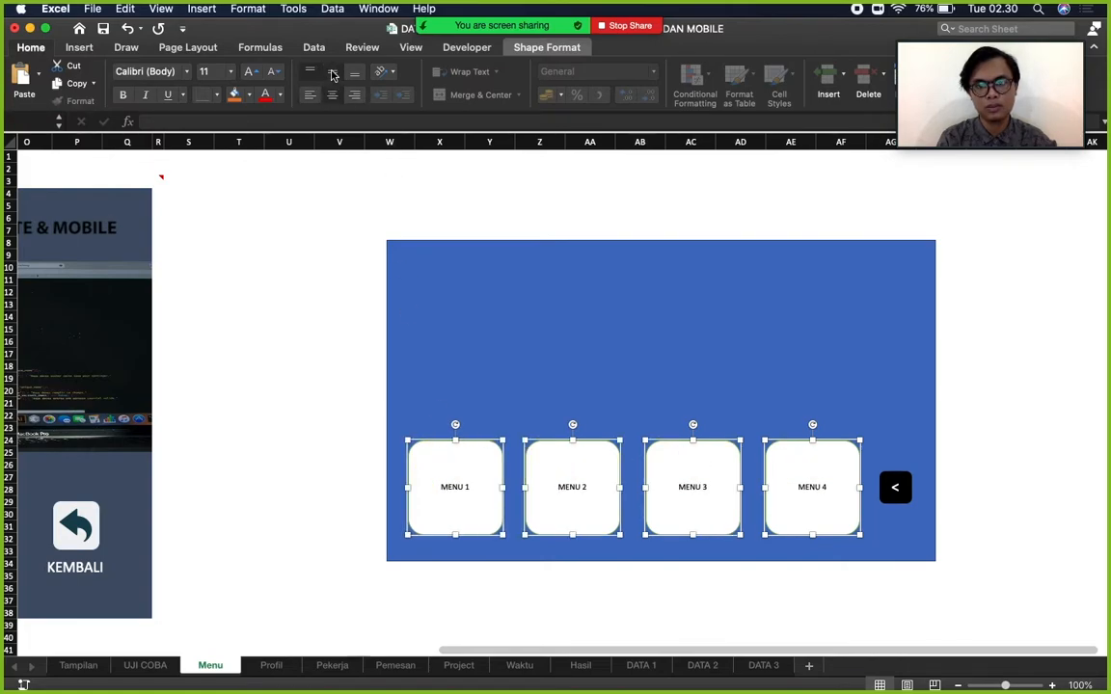
pyautogui.click(229, 74)
pyautogui.click(217, 222)
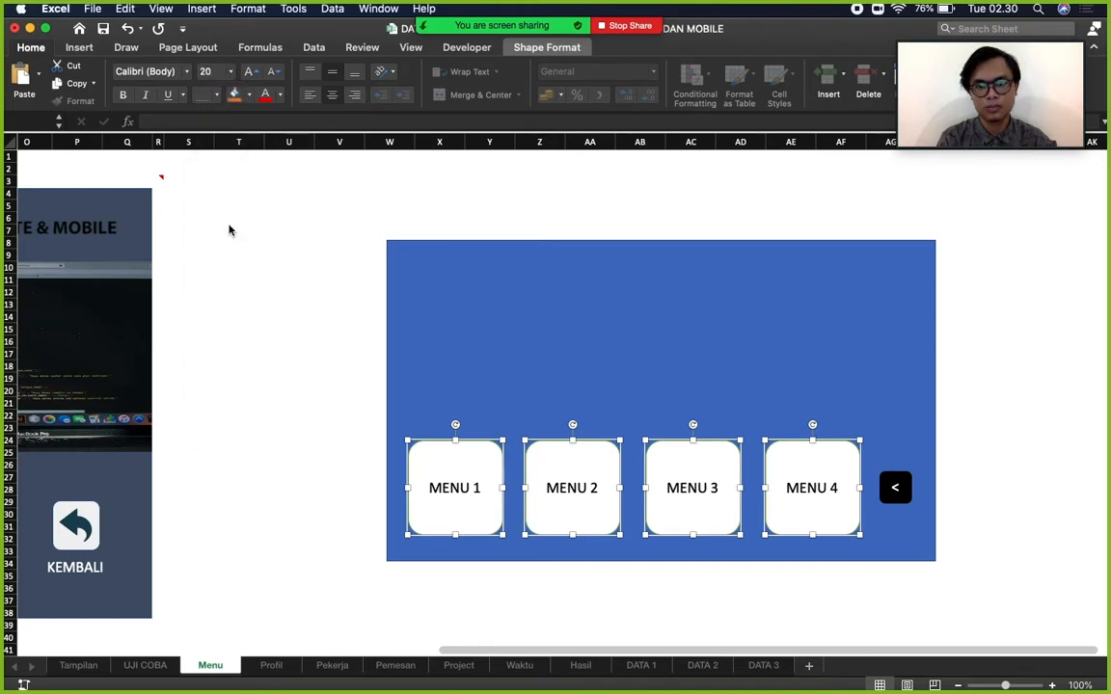
pyautogui.click(1041, 440)
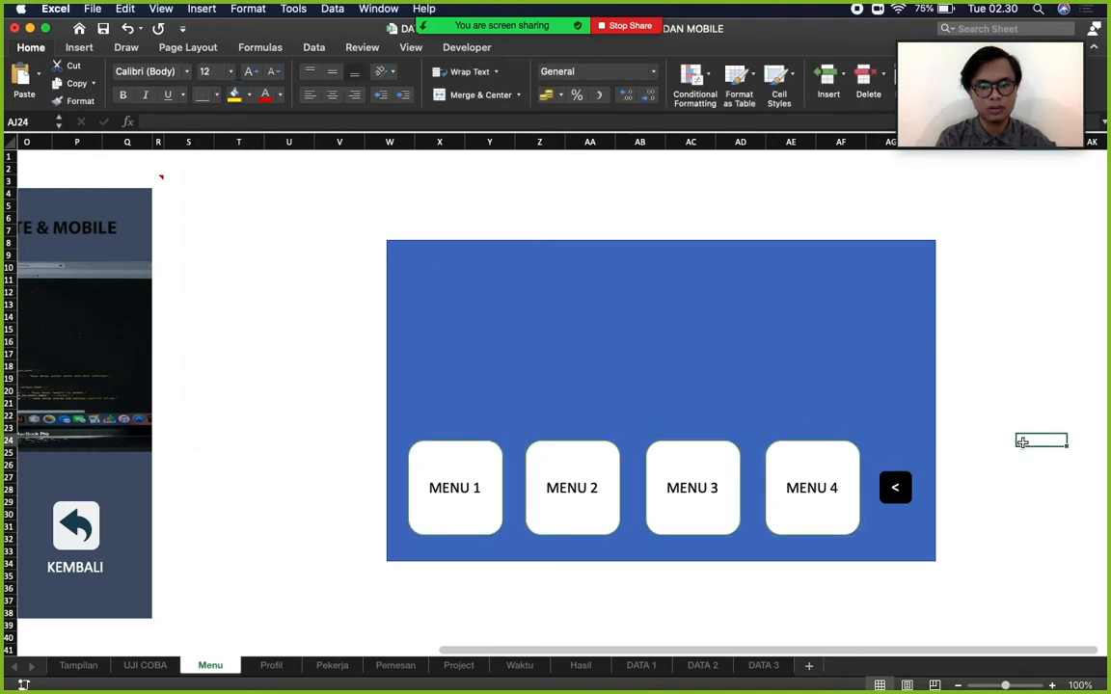
# Add four new blank sheets directly after the Menu sheet.
pyautogui.click(485, 462)
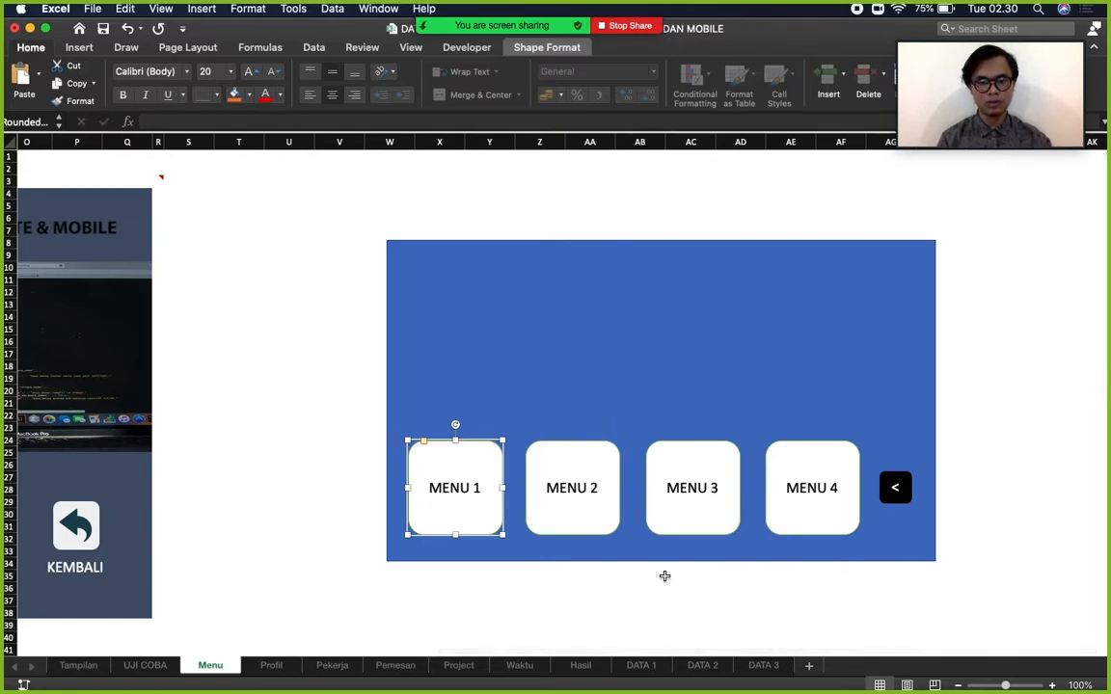
pyautogui.click(811, 668)
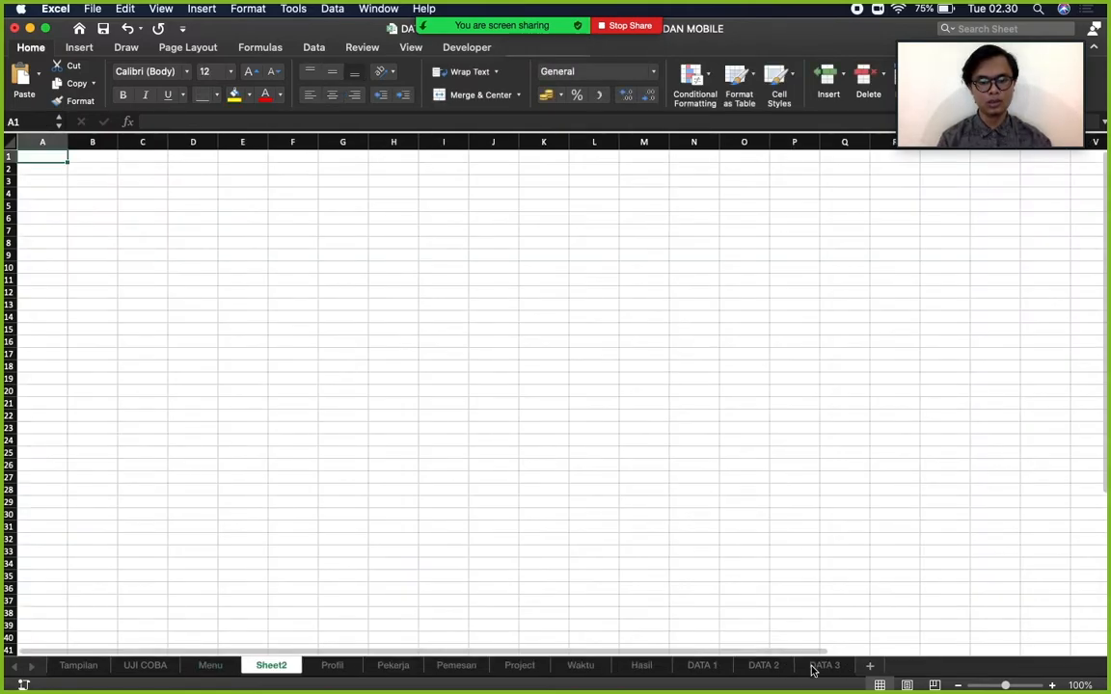
pyautogui.click(873, 669)
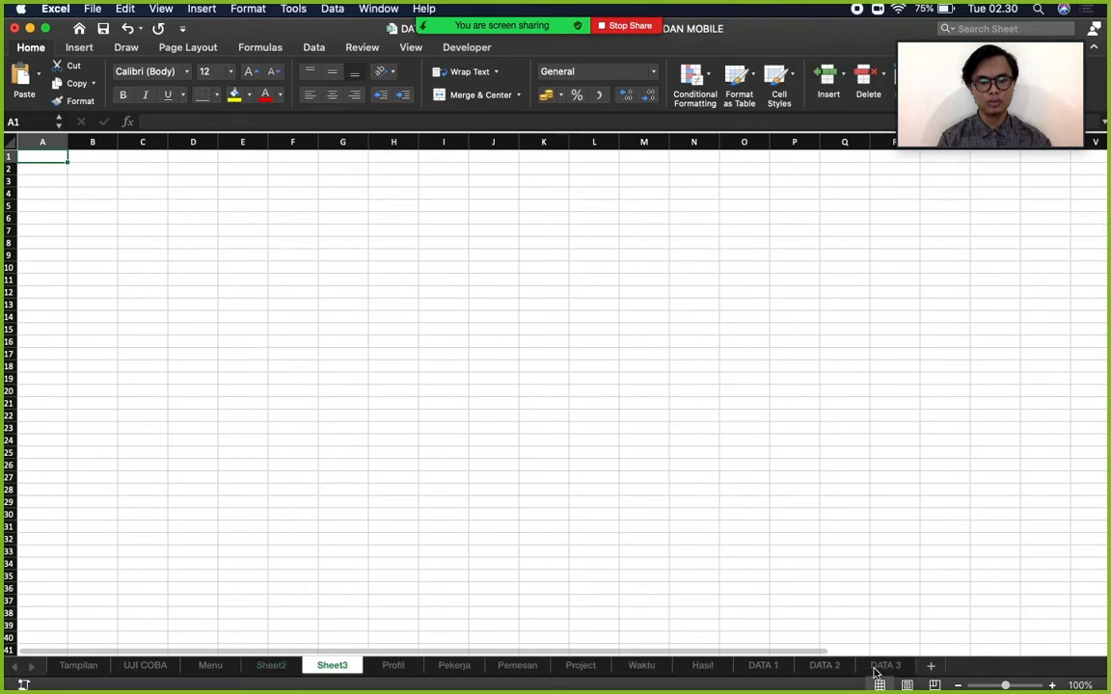
pyautogui.click(931, 667)
pyautogui.click(991, 667)
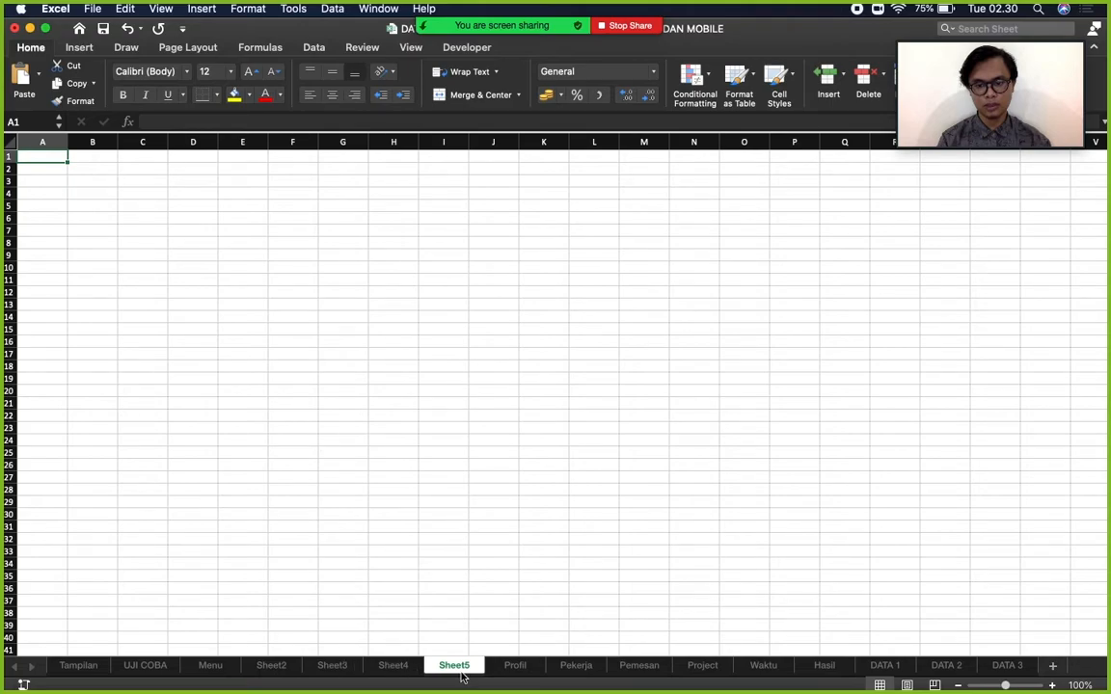
# Rename the four new sheets 1, 2, 3 and 4 in order from left to right.
pyautogui.click(282, 670)
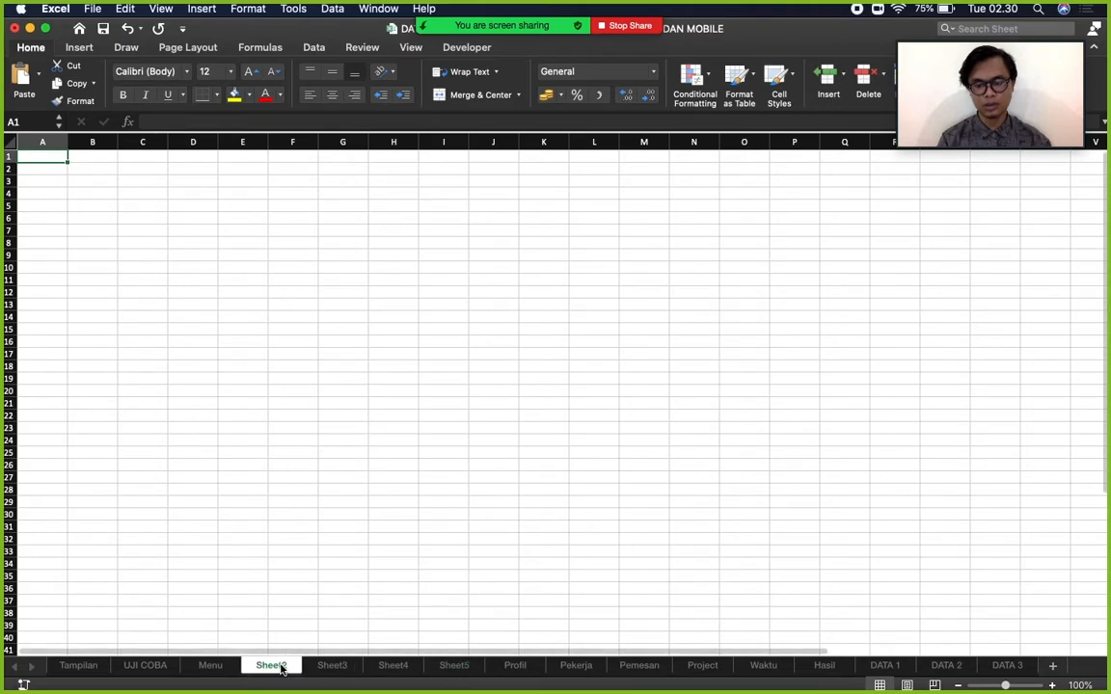
pyautogui.doubleClick(280, 667)
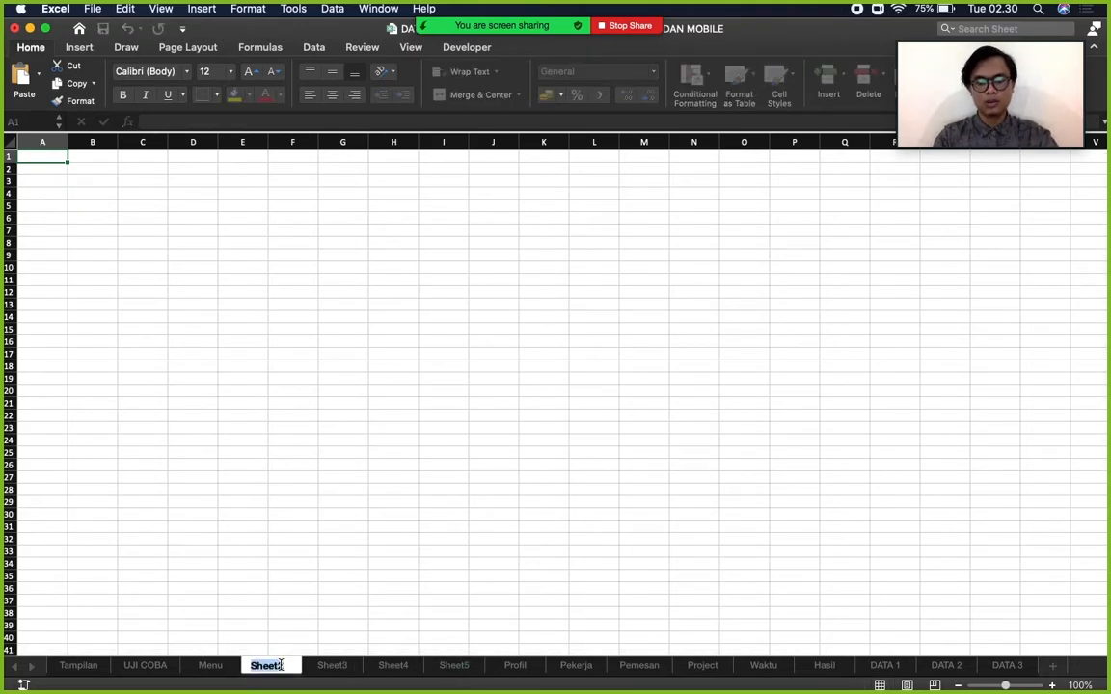
pyautogui.write('1')
pyautogui.click(332, 665)
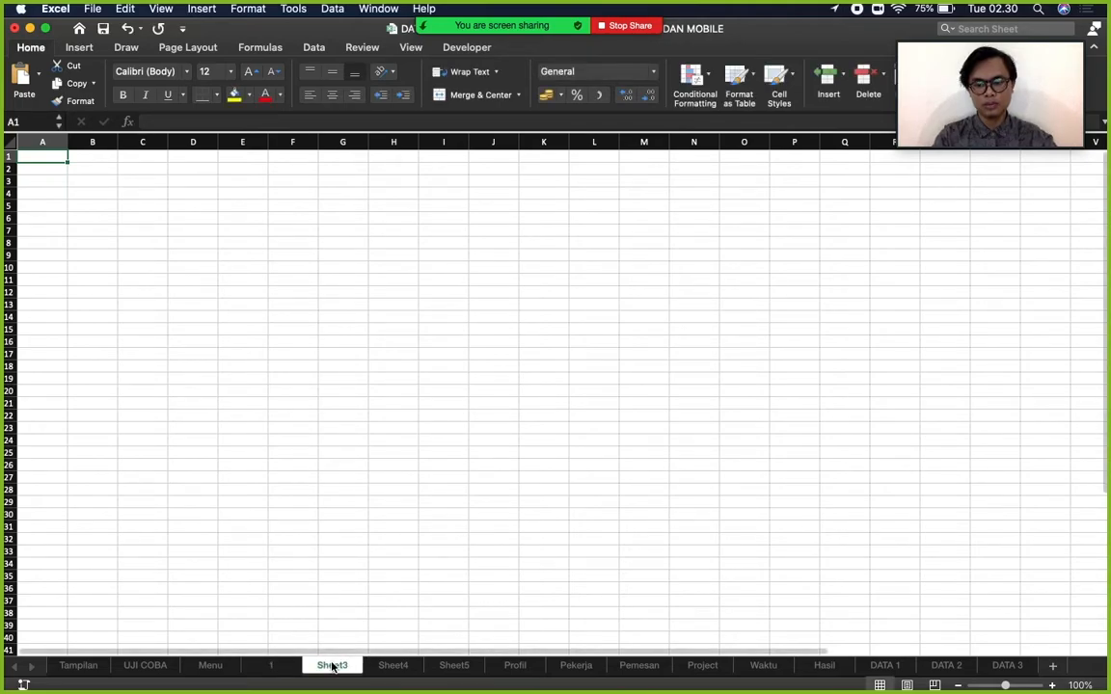
pyautogui.doubleClick(332, 665)
pyautogui.write('2')
pyautogui.doubleClick(405, 666)
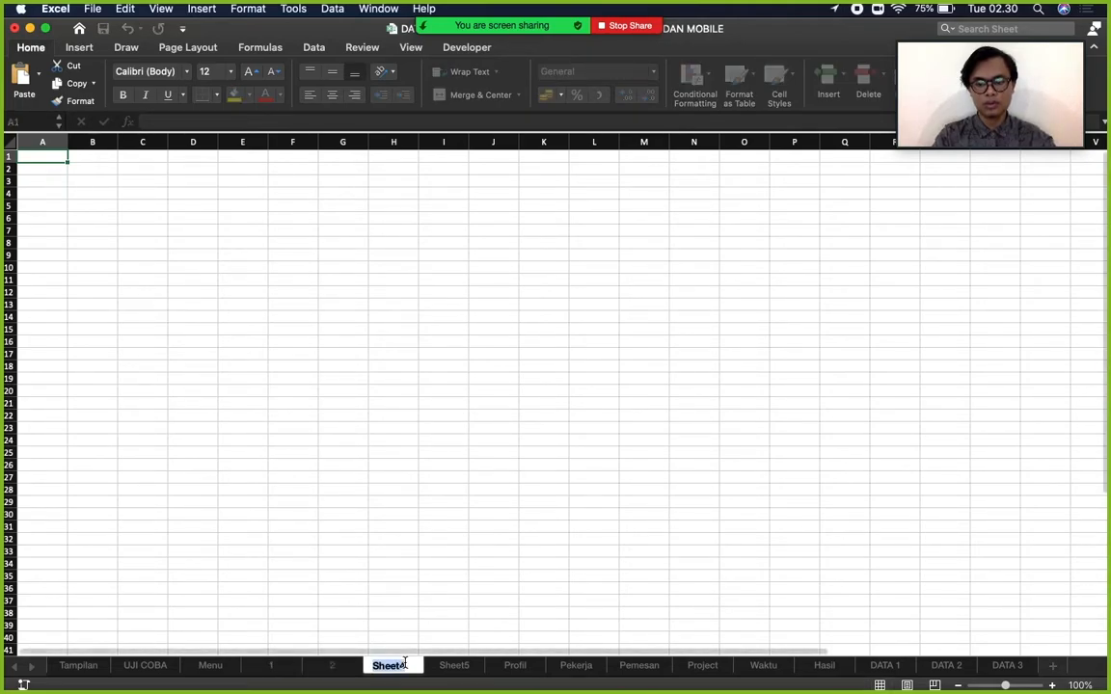
pyautogui.write('3')
pyautogui.doubleClick(461, 667)
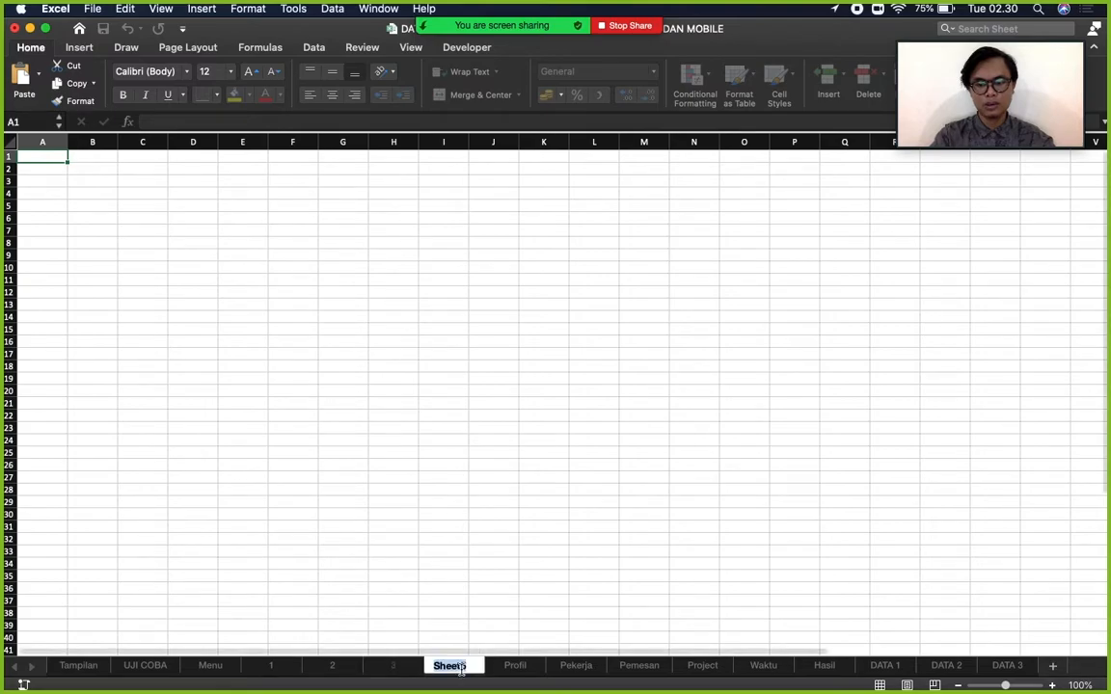
pyautogui.write('4')
pyautogui.click(501, 572)
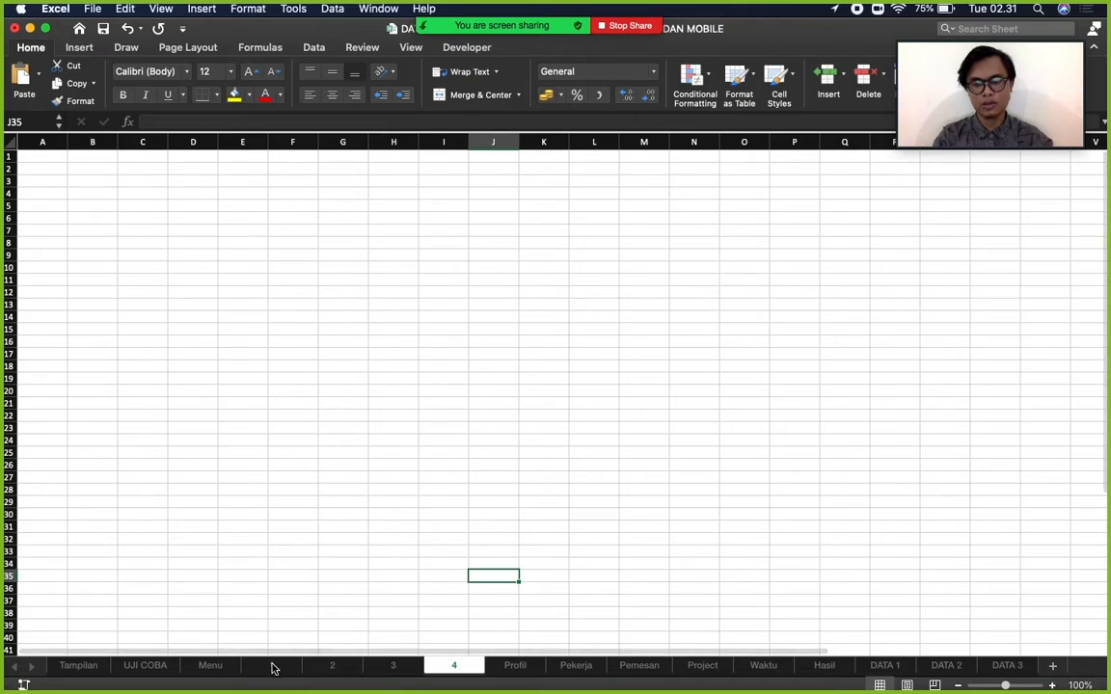
# On the Menu sheet, hyperlink the MENU 1 square to sheet '1' in this document.
pyautogui.click(155, 667)
pyautogui.click(200, 668)
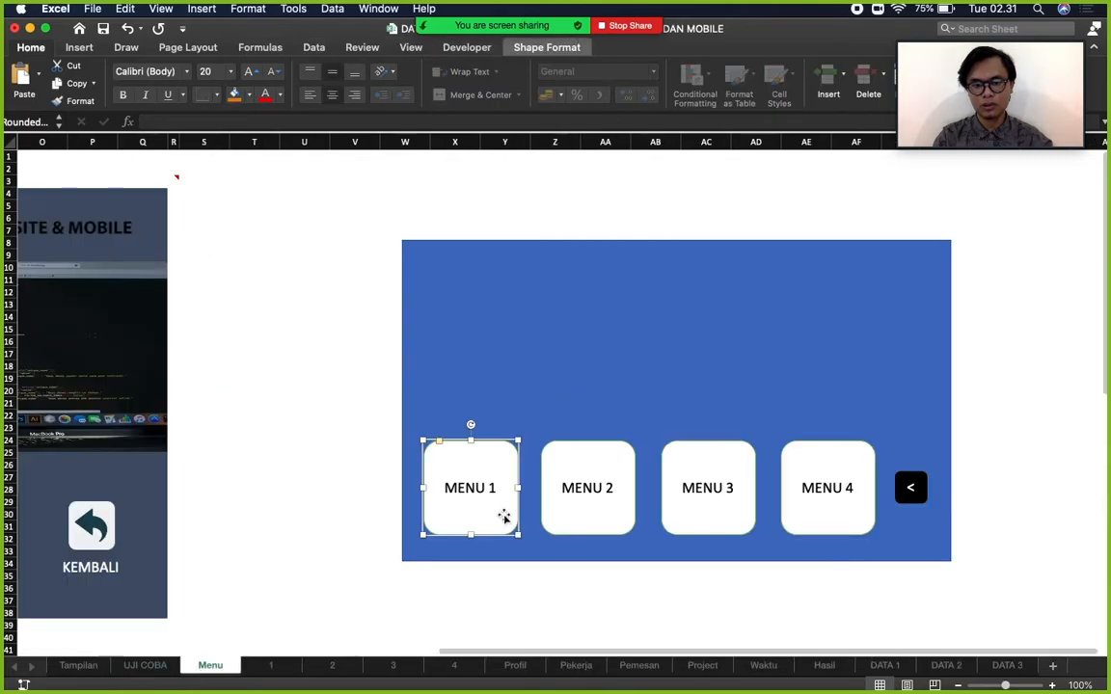
pyautogui.rightClick(478, 465)
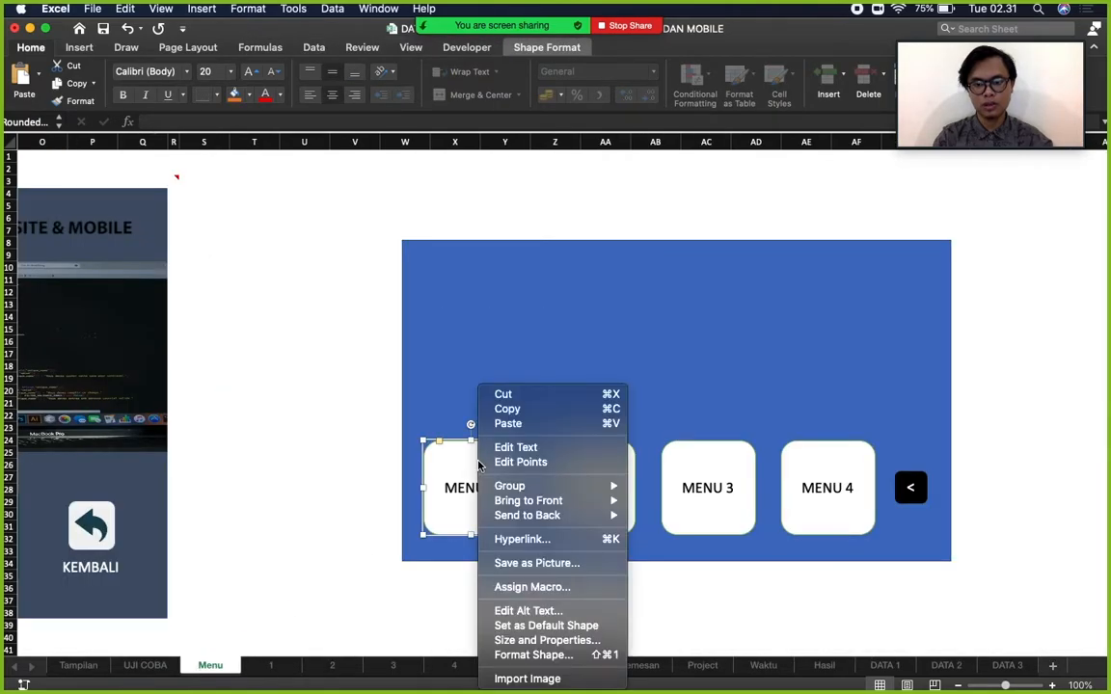
pyautogui.click(578, 542)
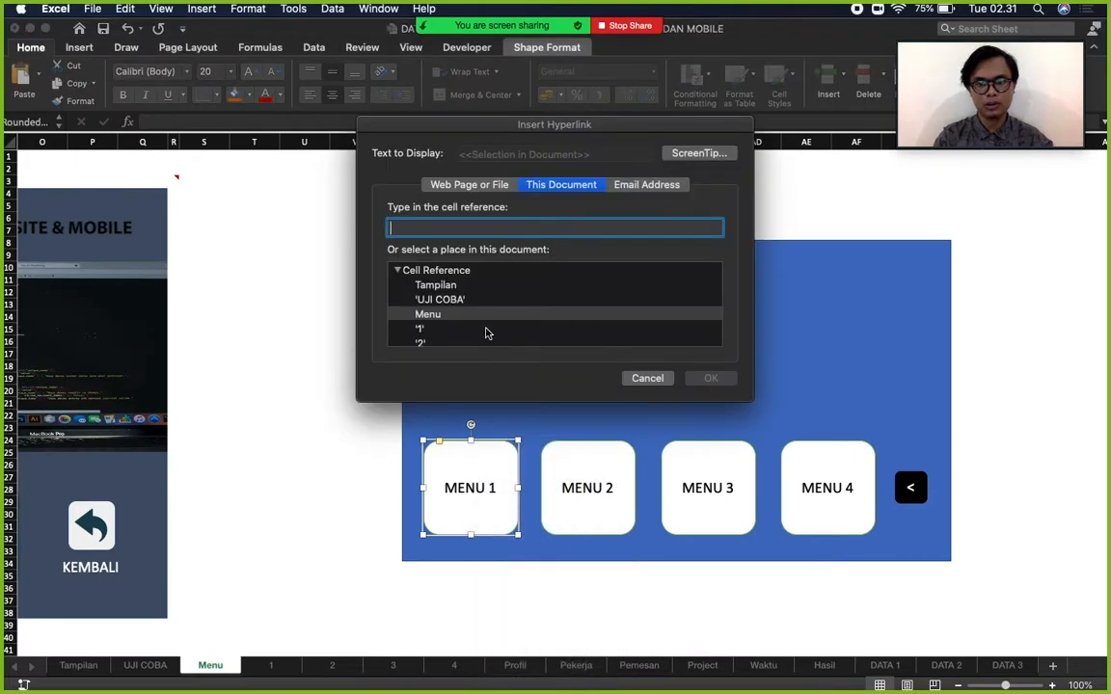
pyautogui.scroll(-2, 488, 333)
pyautogui.click(474, 278)
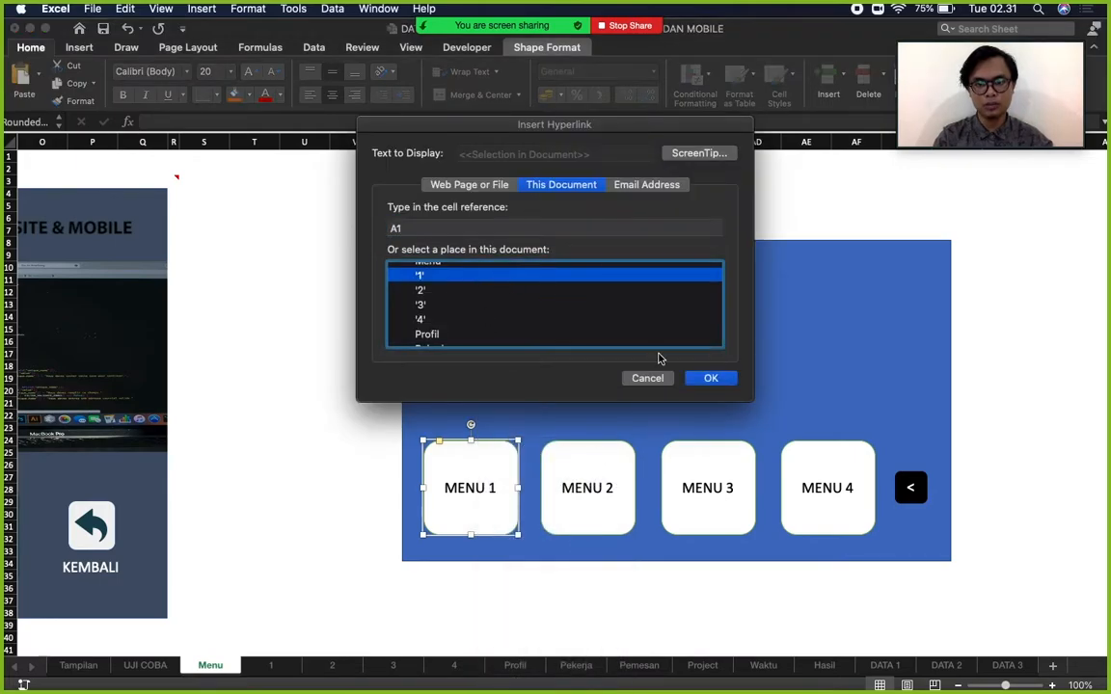
pyautogui.click(707, 378)
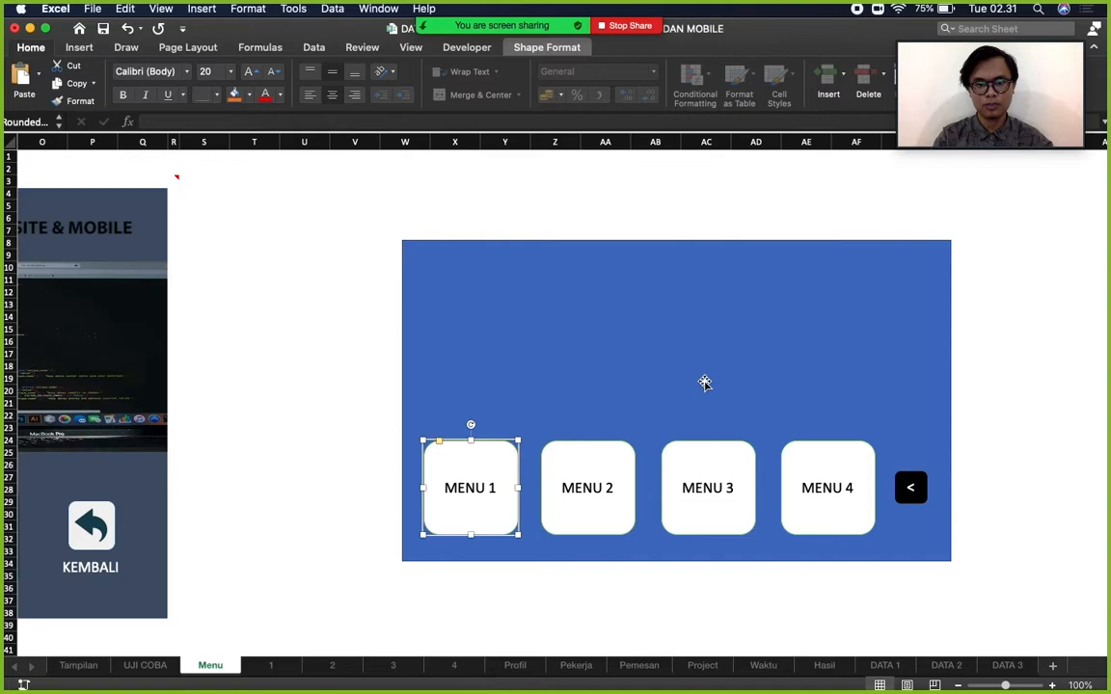
# Hyperlink the MENU 2 square to sheet '2' in this document.
pyautogui.click(595, 463)
pyautogui.rightClick(595, 464)
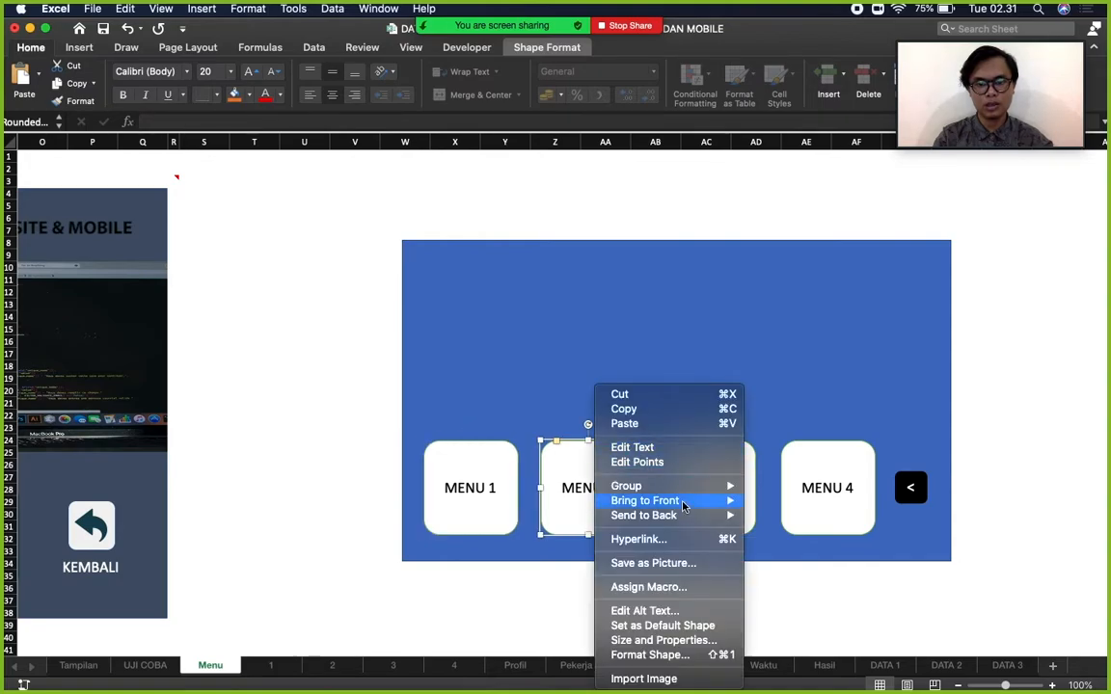
pyautogui.click(674, 543)
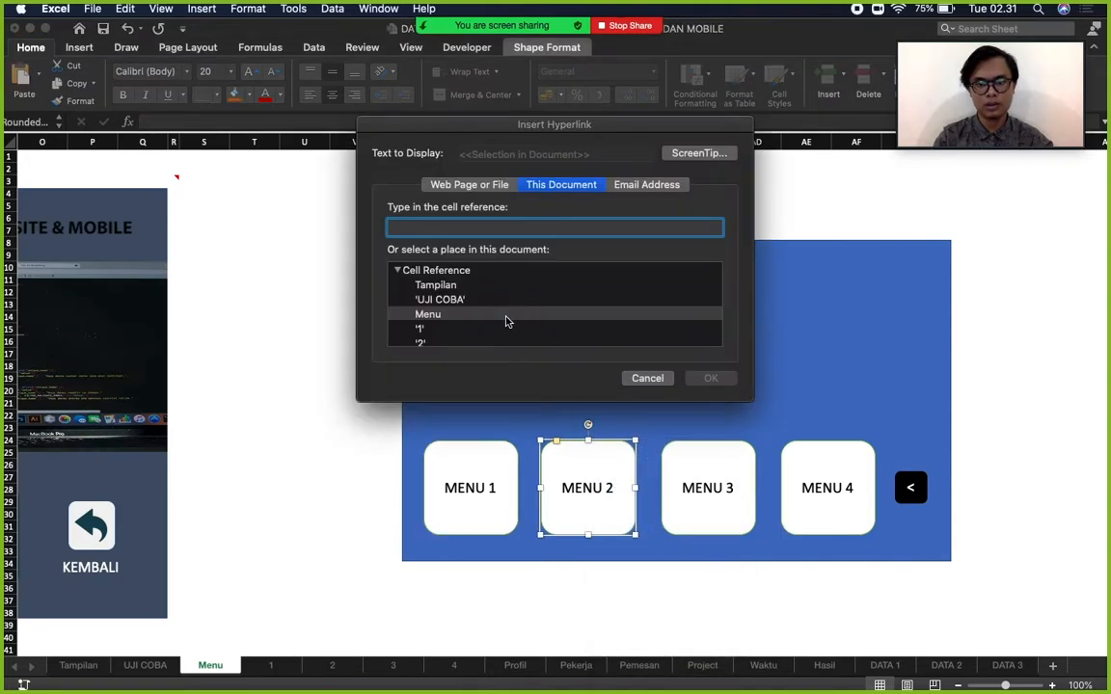
pyautogui.scroll(-2, 485, 332)
pyautogui.click(469, 305)
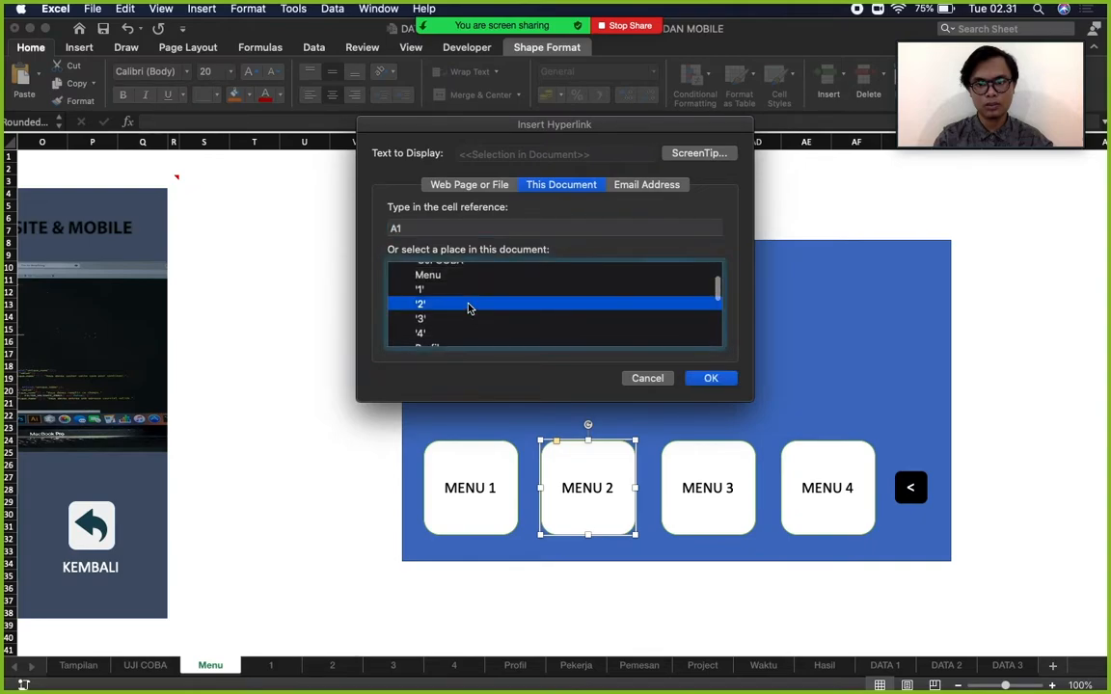
pyautogui.click(707, 378)
# Hyperlink the MENU 3 square to sheet '3' in this document.
pyautogui.click(710, 460)
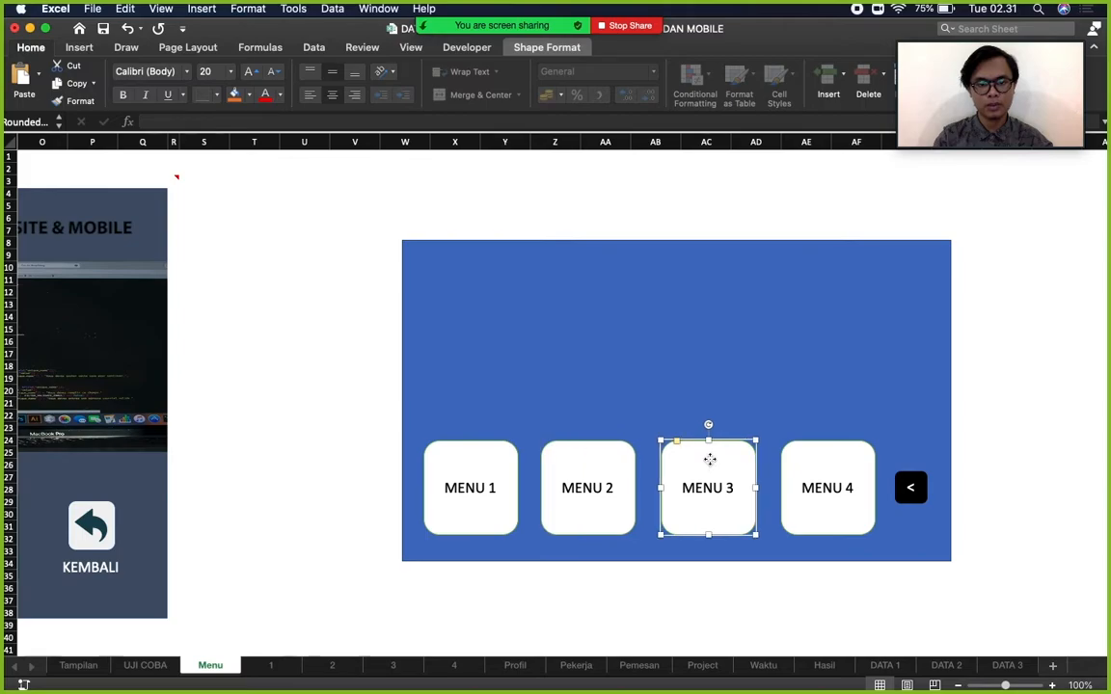
pyautogui.rightClick(710, 460)
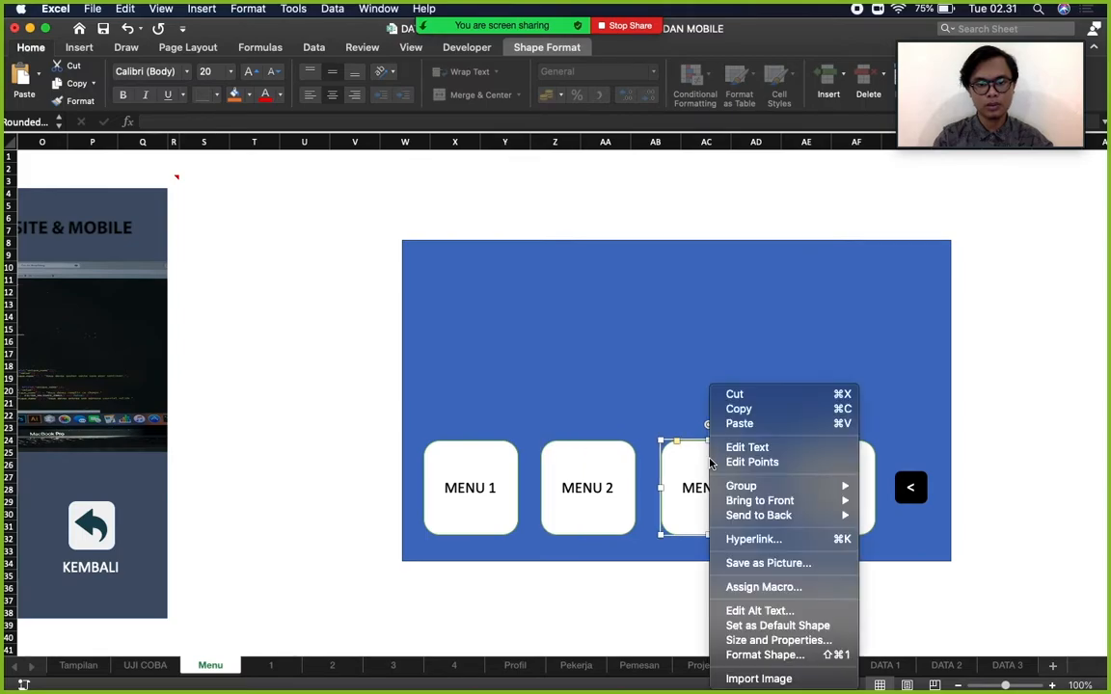
pyautogui.click(783, 543)
pyautogui.scroll(-3, 520, 303)
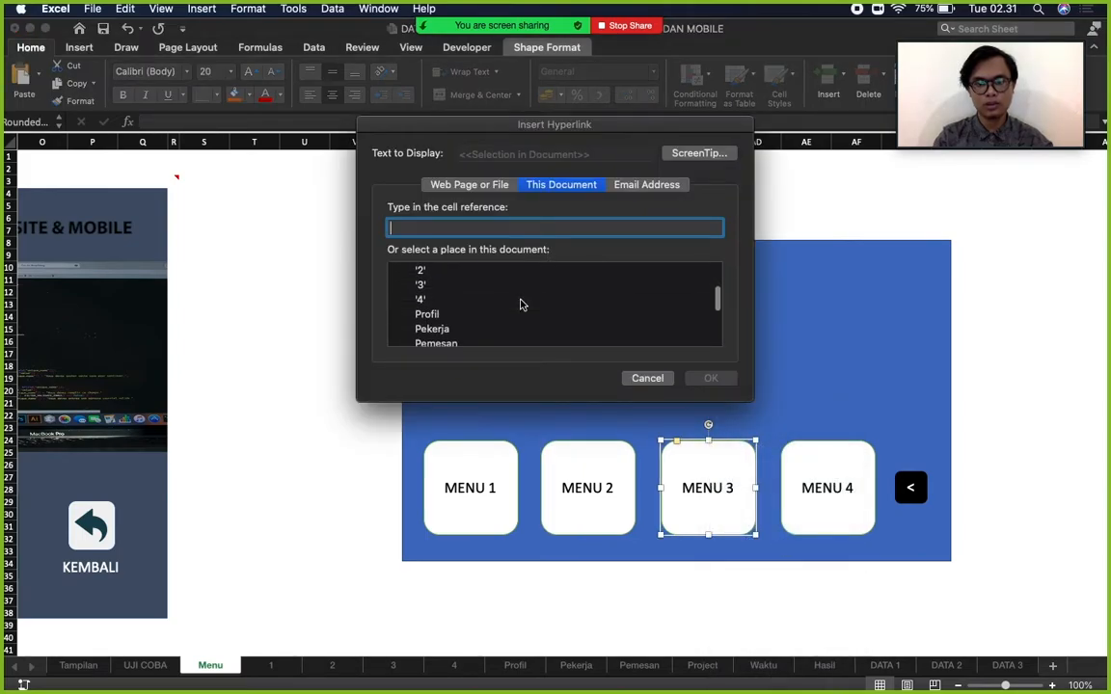
pyautogui.click(476, 284)
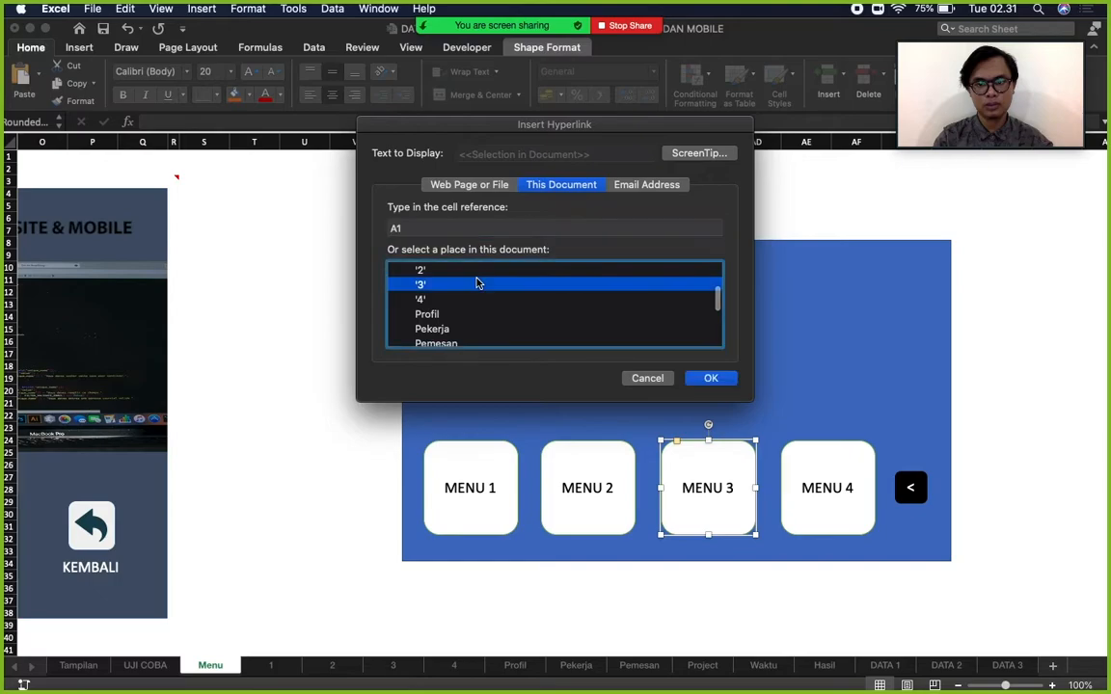
pyautogui.click(712, 379)
# Hyperlink the MENU 4 square to sheet '4' in this document.
pyautogui.click(853, 457)
pyautogui.rightClick(850, 459)
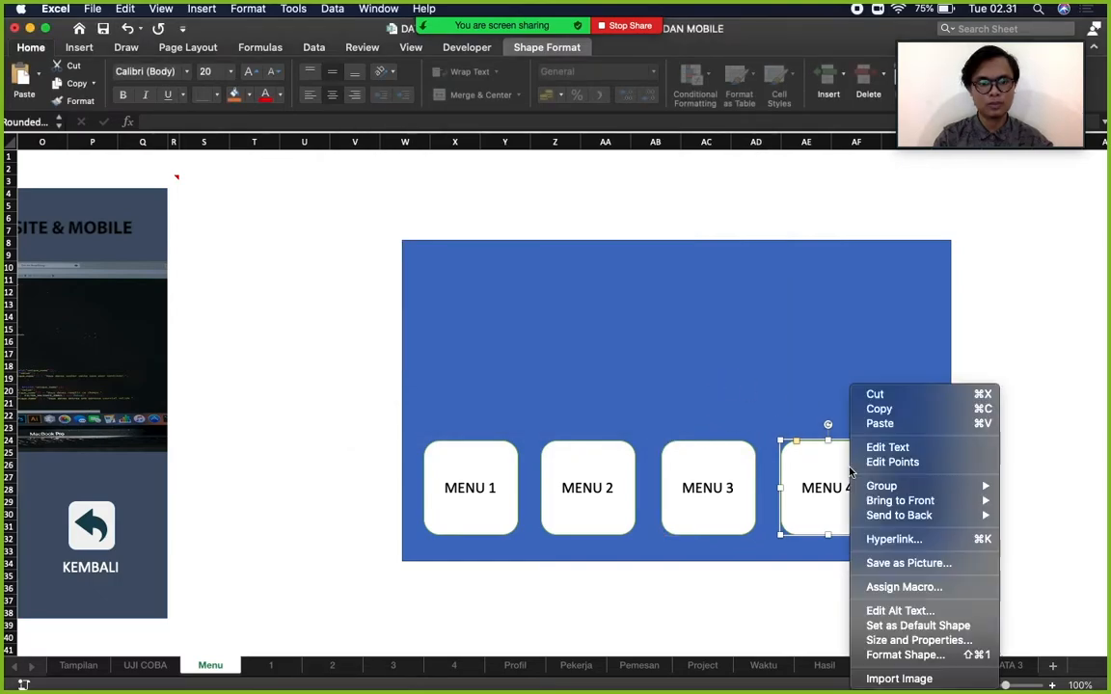
pyautogui.click(932, 539)
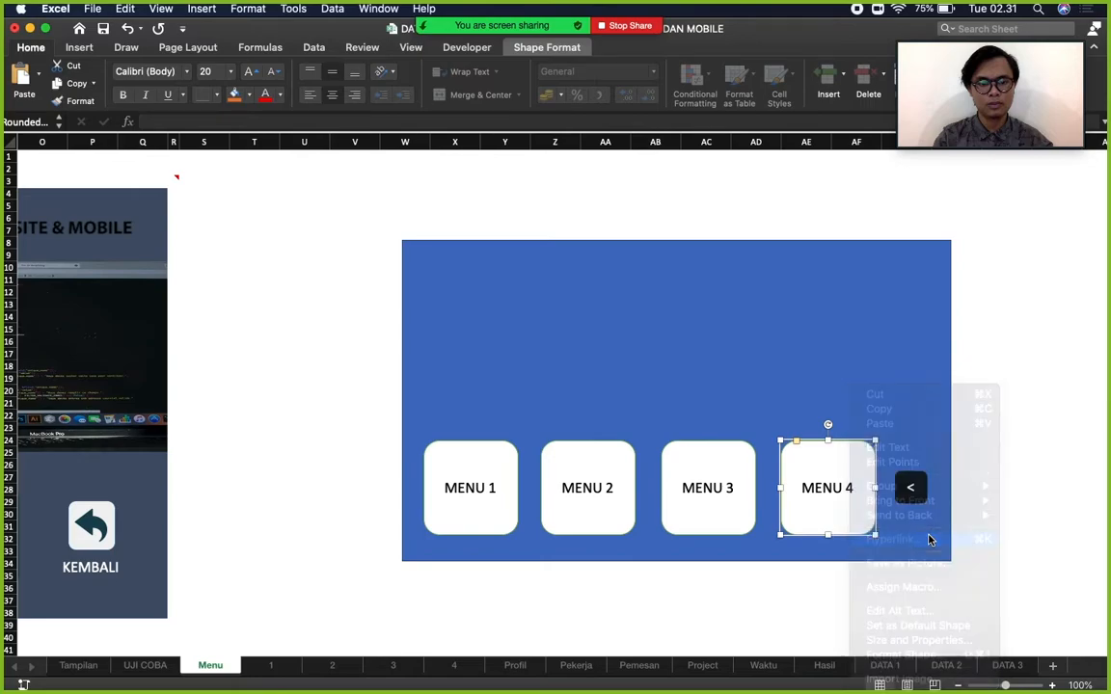
pyautogui.scroll(-3, 546, 322)
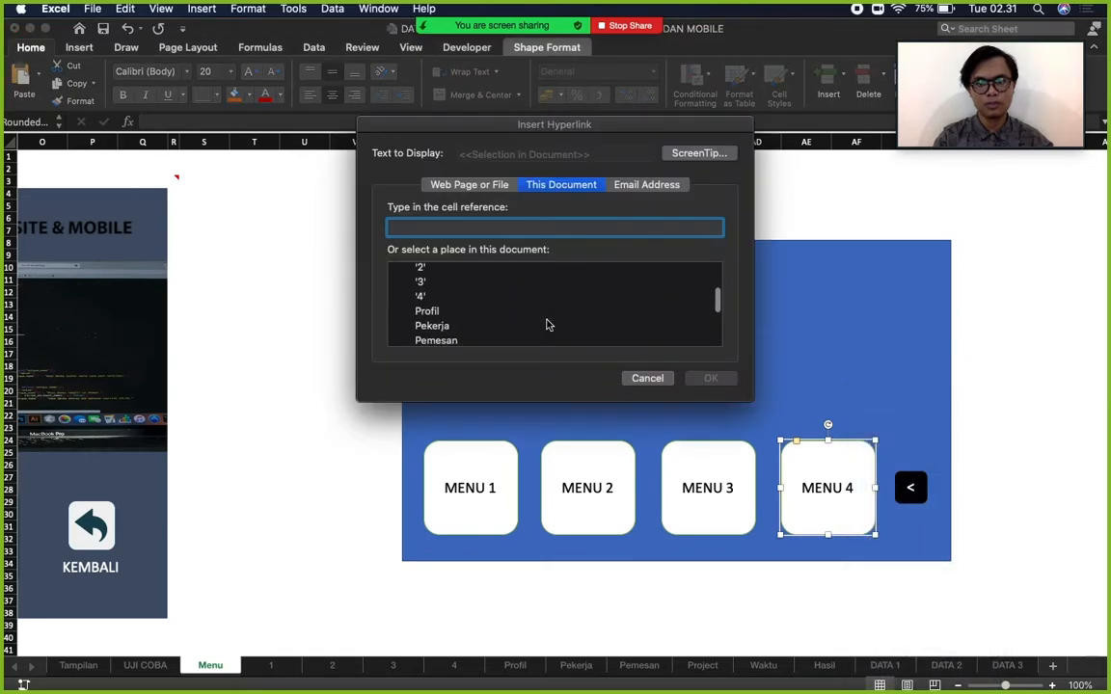
pyautogui.click(447, 296)
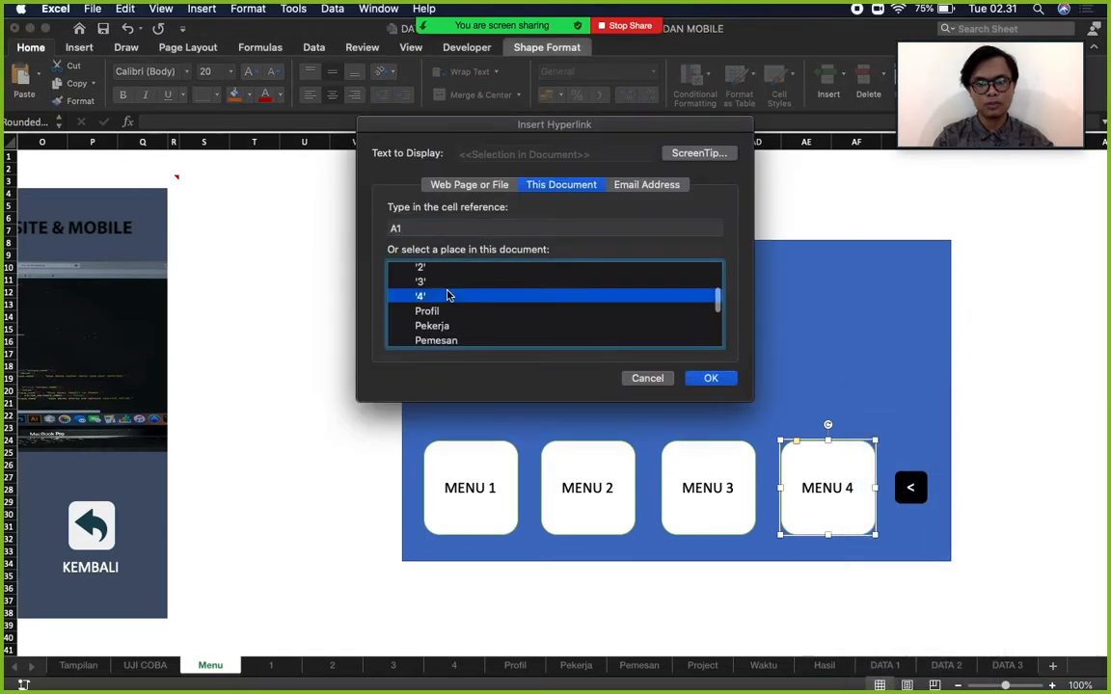
pyautogui.click(709, 378)
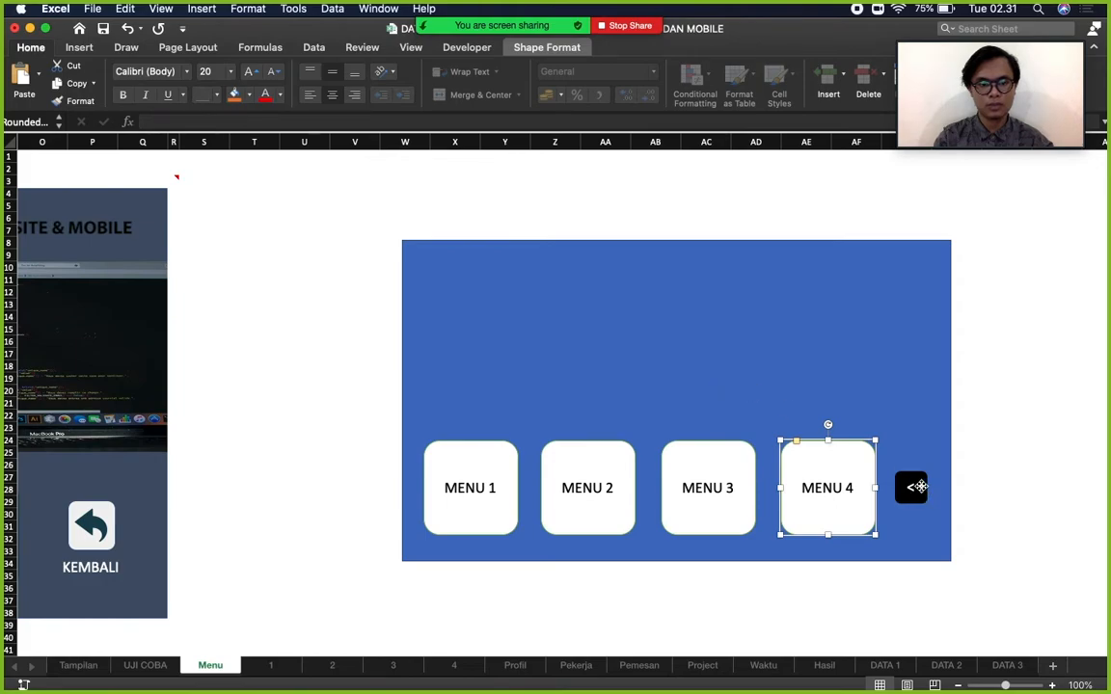
# Hyperlink the black < button on the Menu sheet to the Tampilan sheet in this document.
pyautogui.click(919, 488)
pyautogui.rightClick(919, 488)
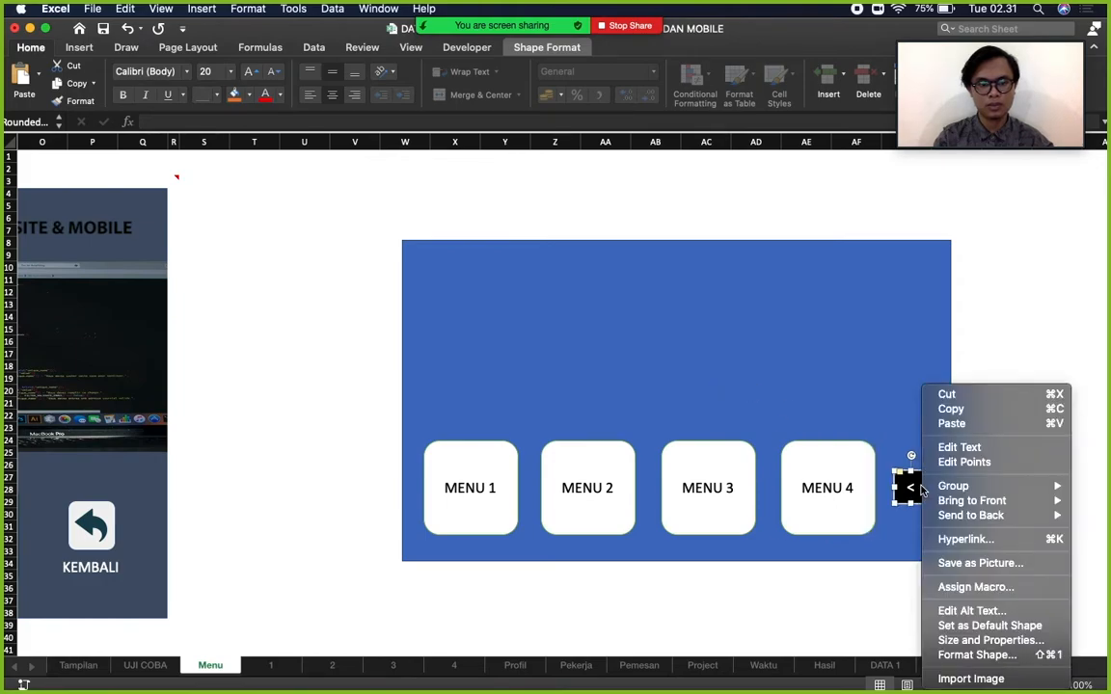
pyautogui.click(975, 545)
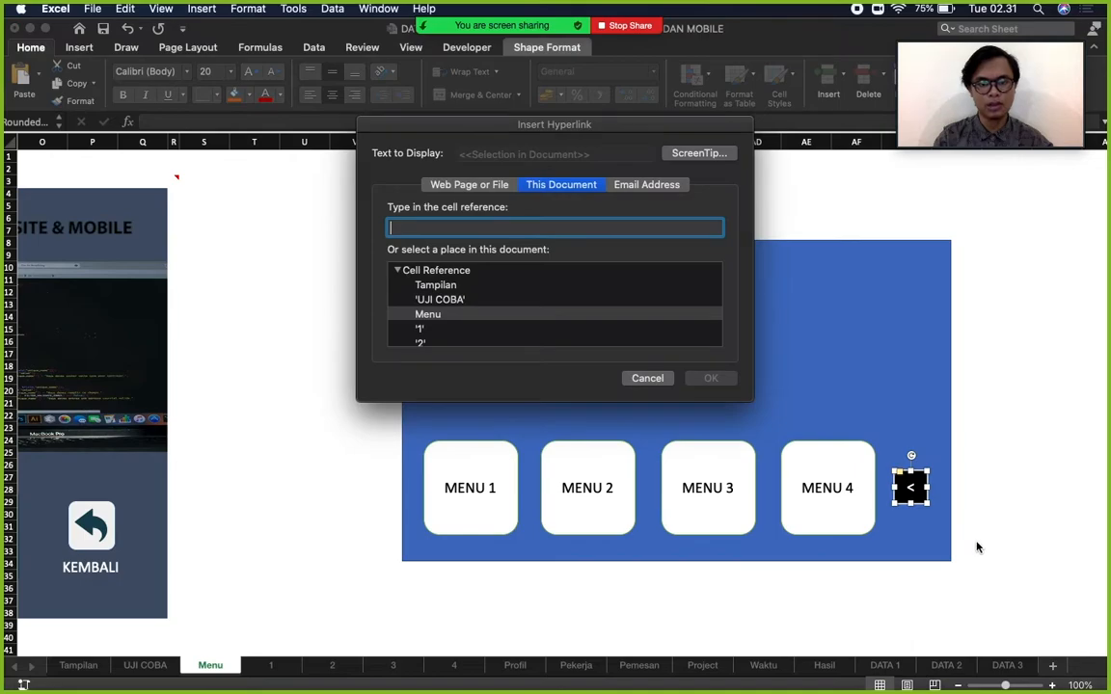
pyautogui.click(439, 286)
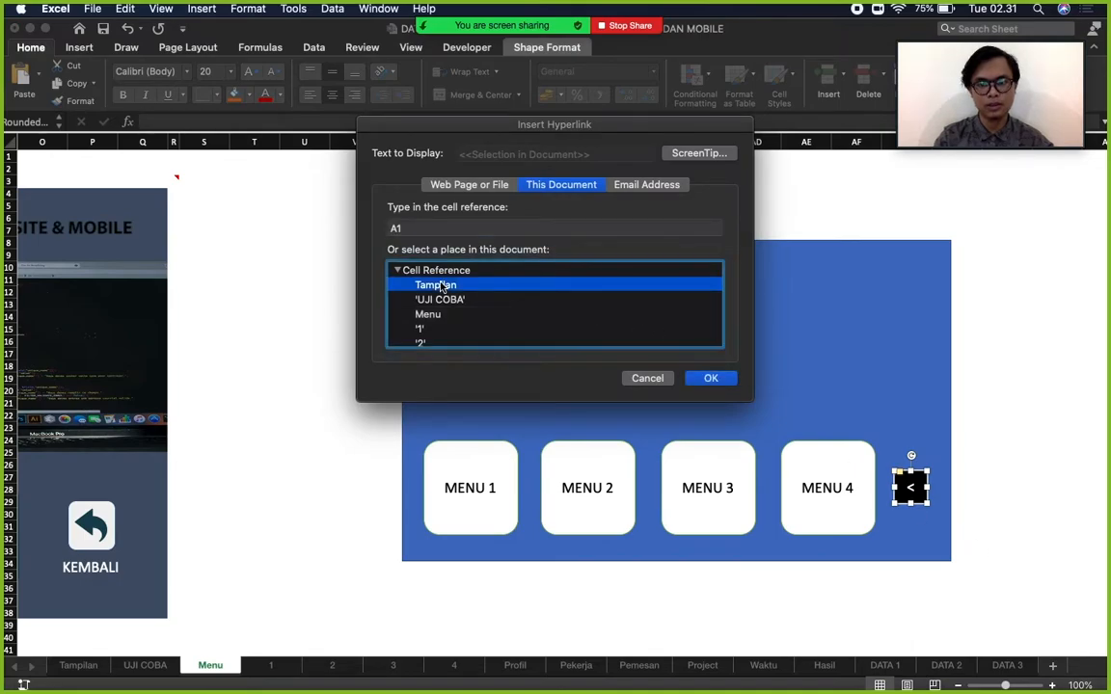
pyautogui.click(711, 379)
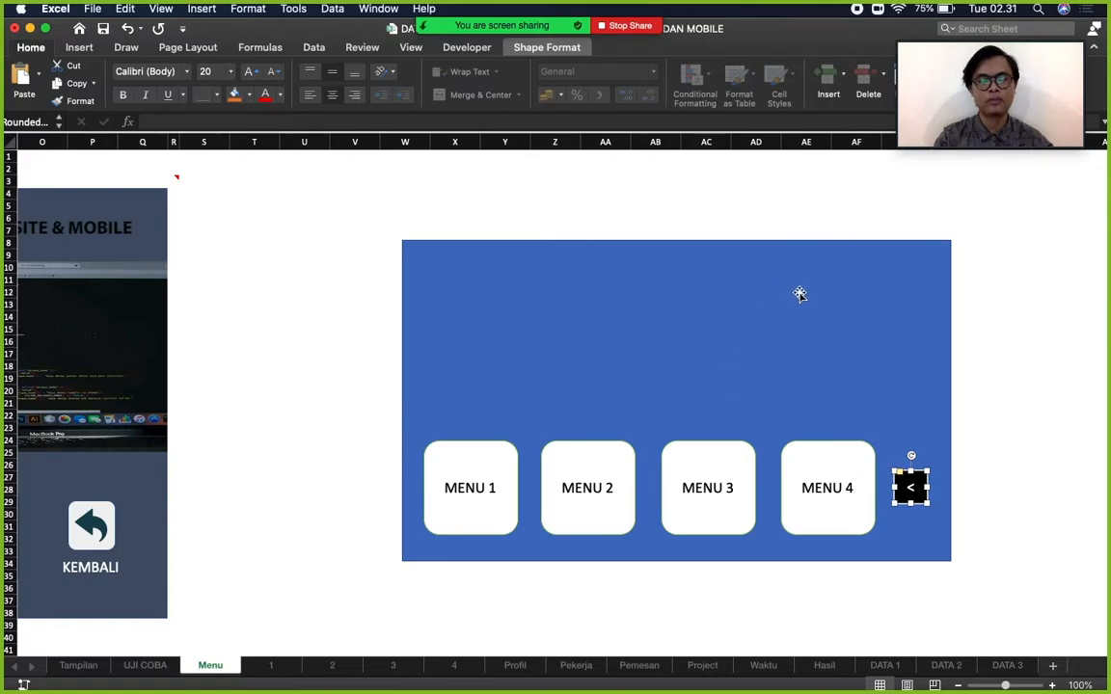
pyautogui.click(1033, 383)
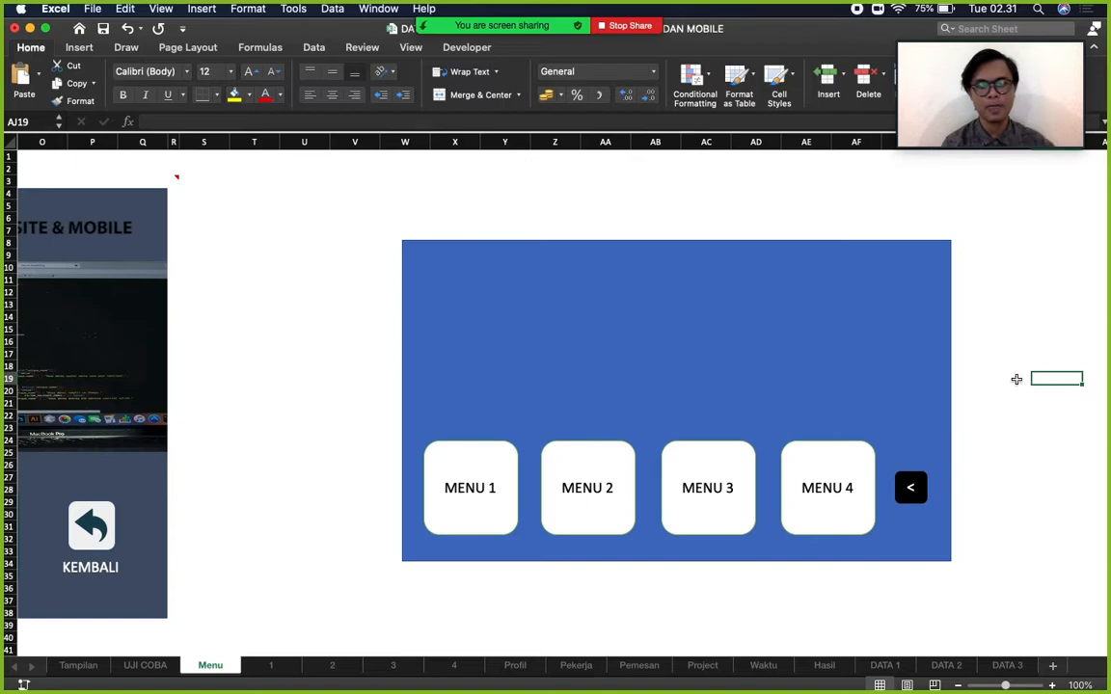
# Follow the MENU 1 link to sheet 1 and draw a black-styled rounded square around cells J4:J7.
pyautogui.click(472, 487)
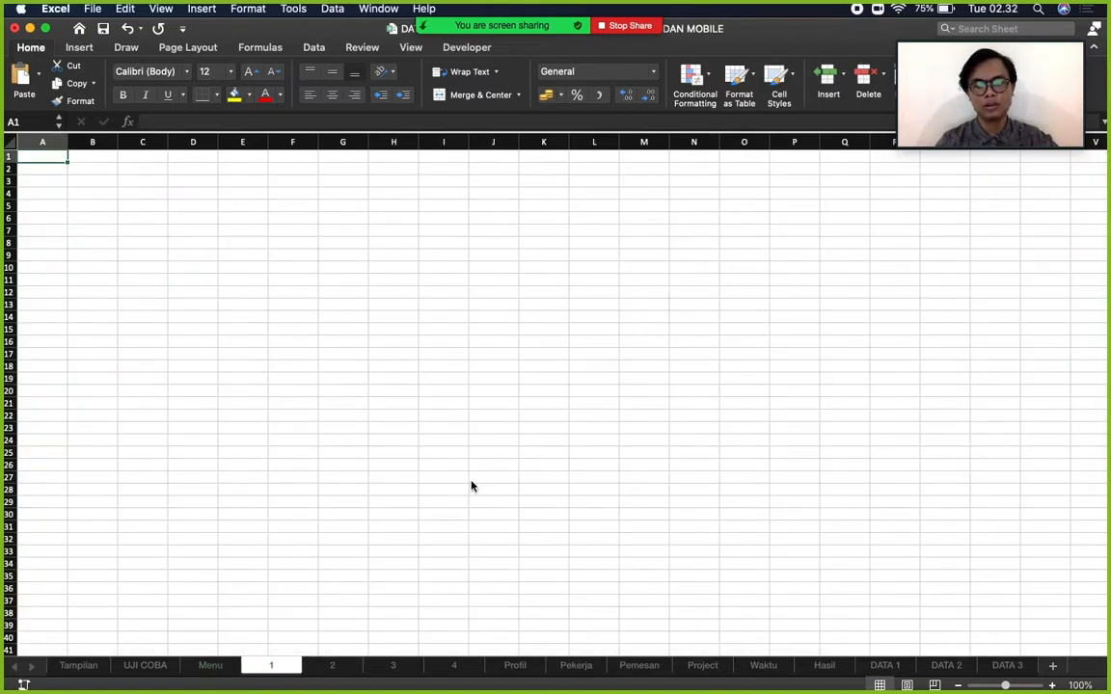
pyautogui.click(80, 48)
pyautogui.click(264, 75)
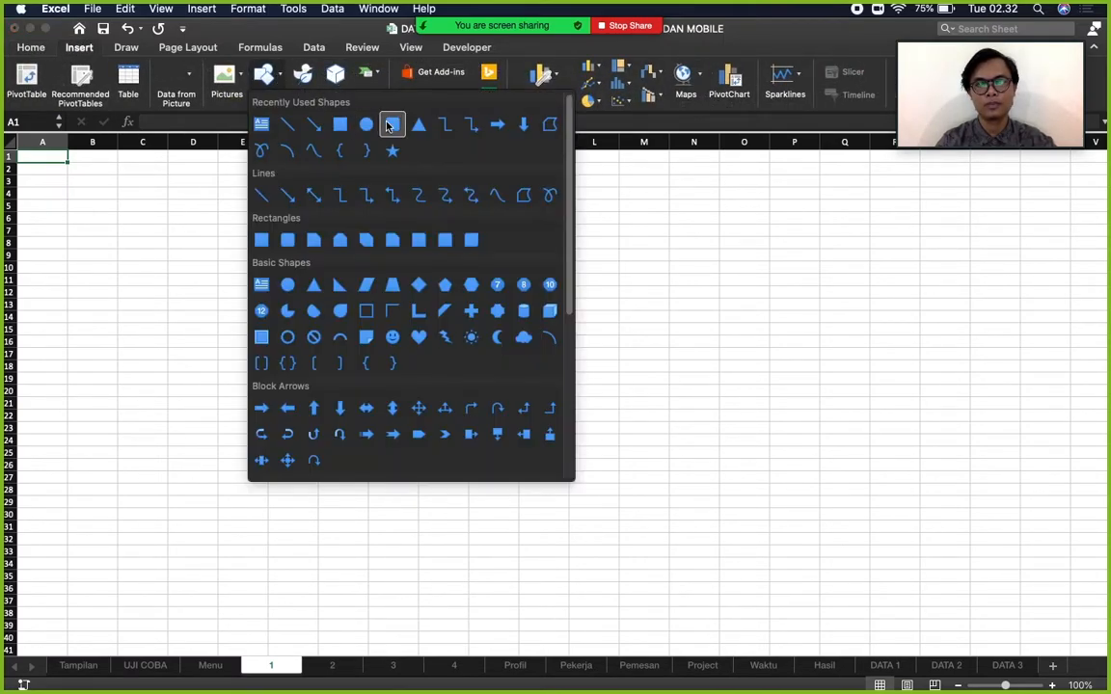
pyautogui.click(412, 123)
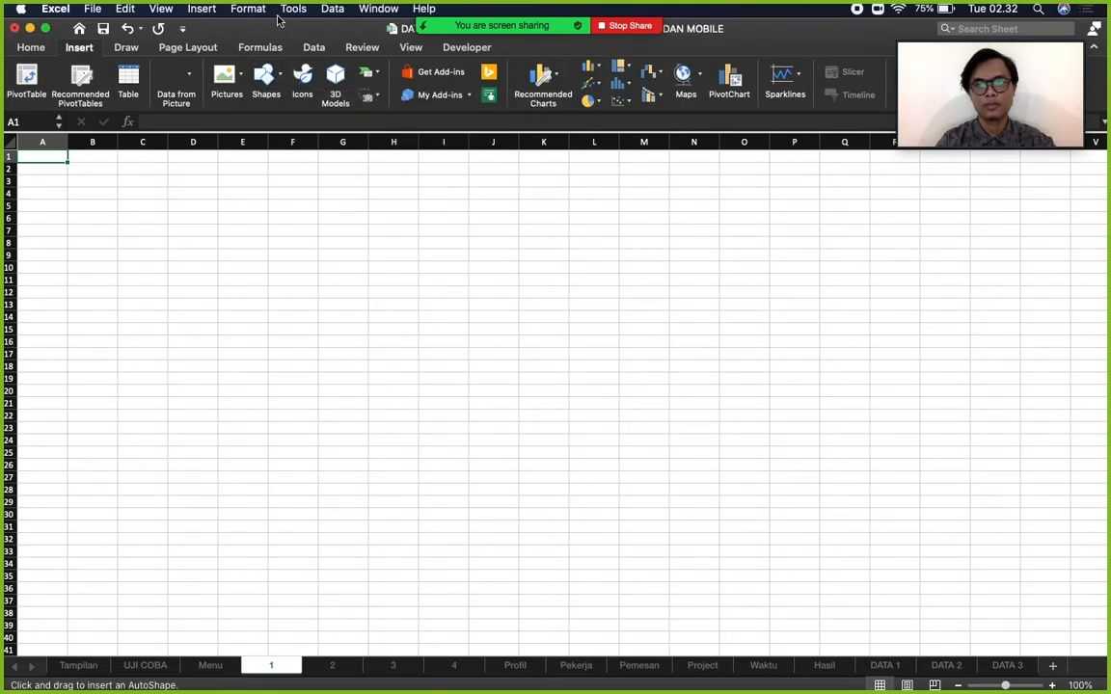
pyautogui.click(264, 74)
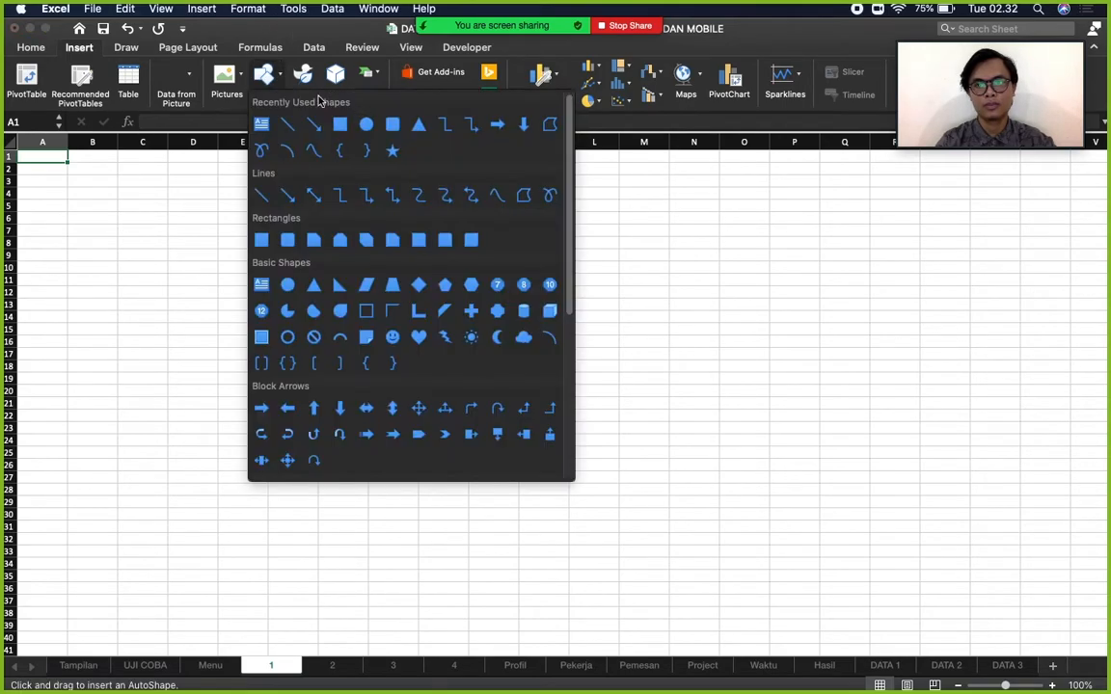
pyautogui.click(392, 124)
pyautogui.moveTo(471, 185); pyautogui.dragTo(514, 214)
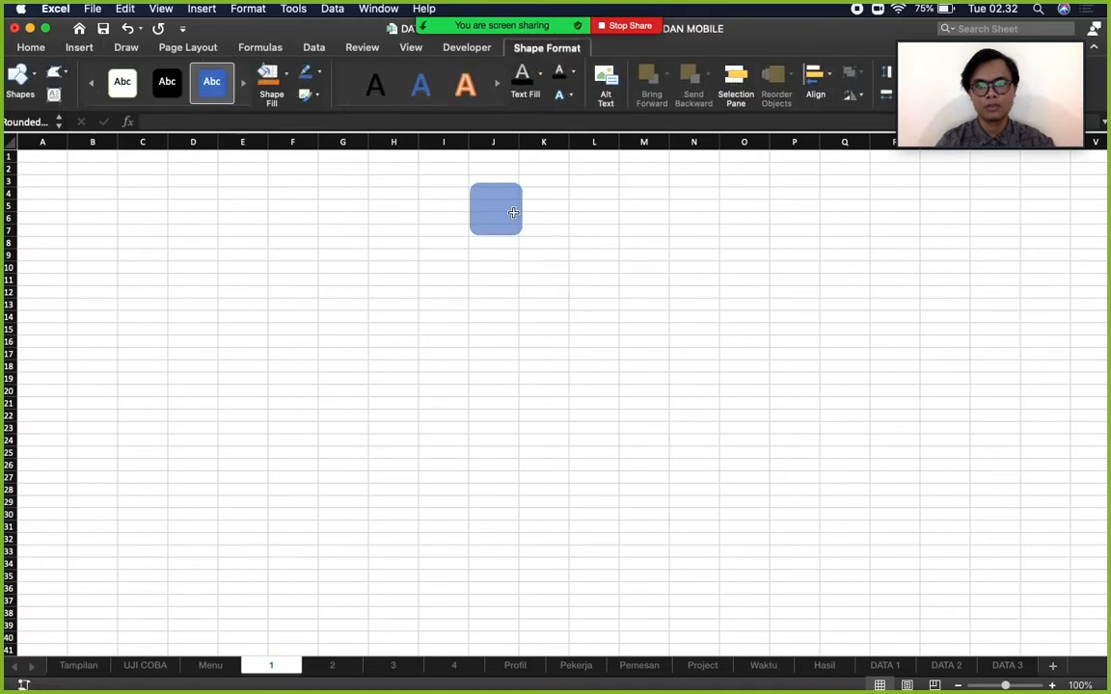
pyautogui.click(173, 85)
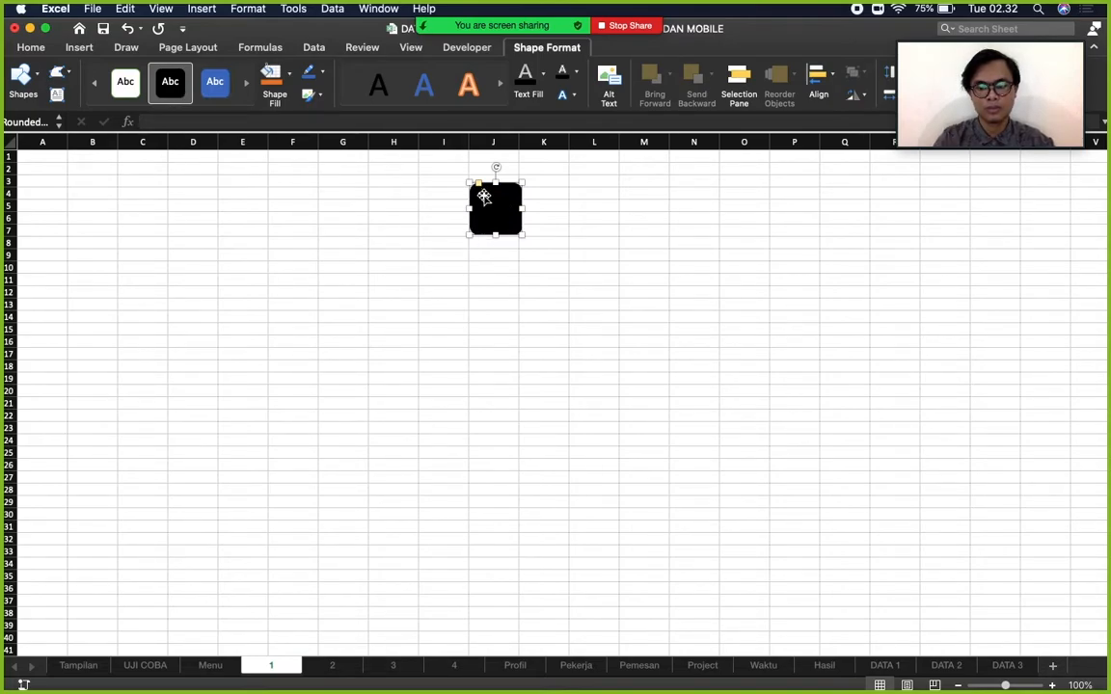
# Label the black rounded square with a < sign at font size 40, centred horizontally.
pyautogui.click(35, 48)
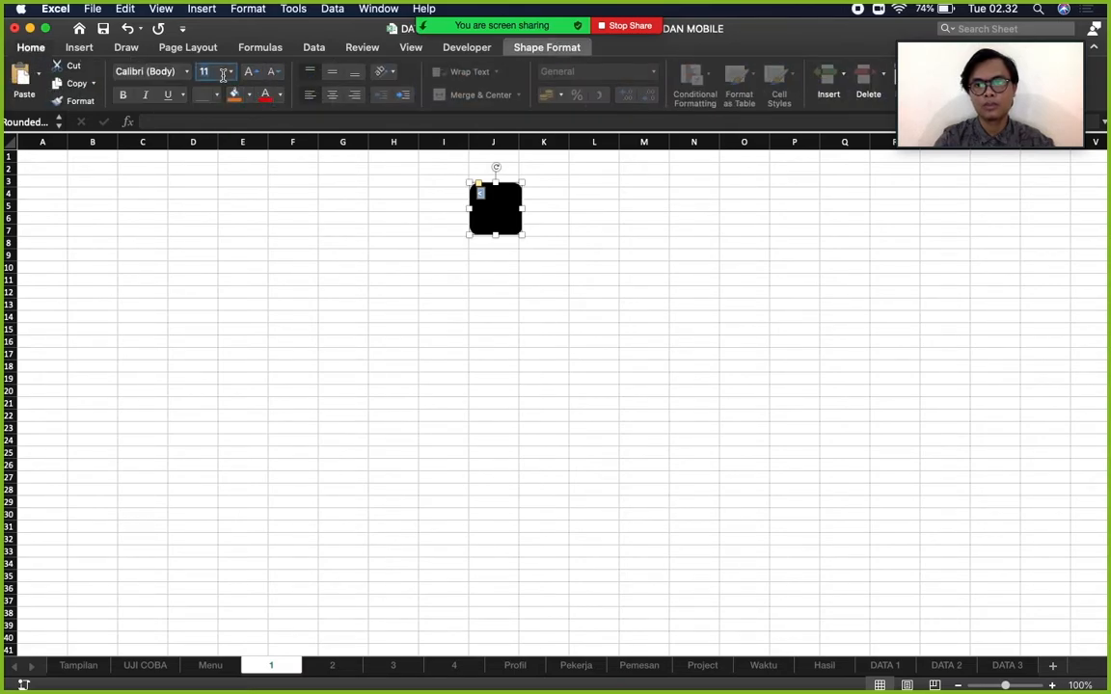
pyautogui.click(232, 77)
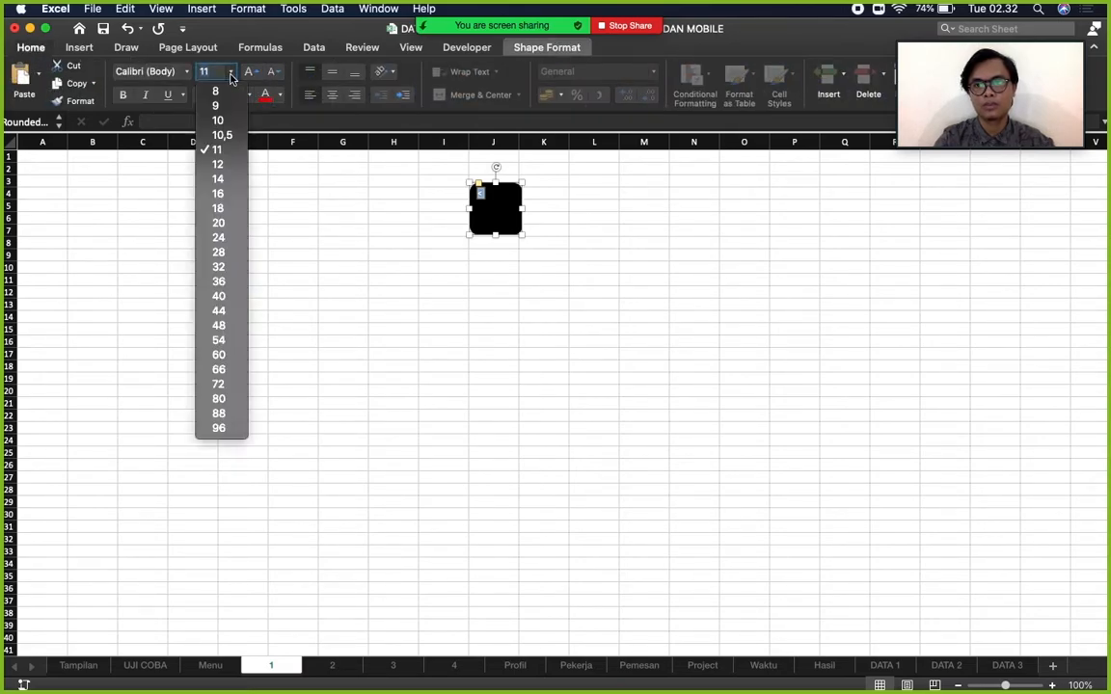
pyautogui.click(221, 297)
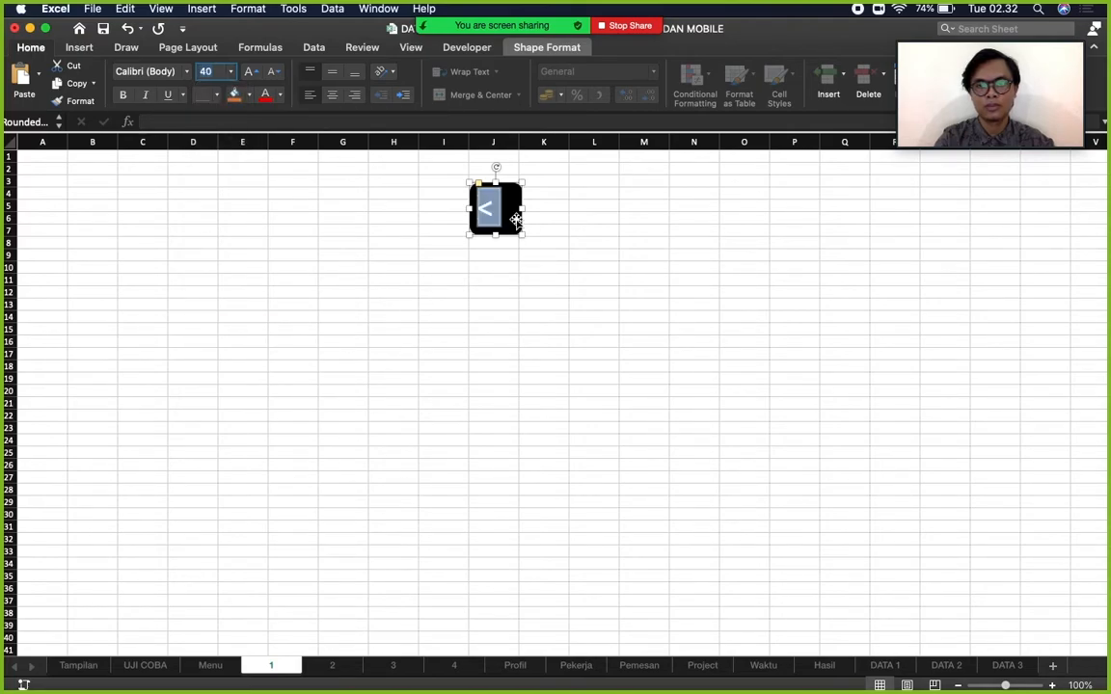
pyautogui.click(332, 93)
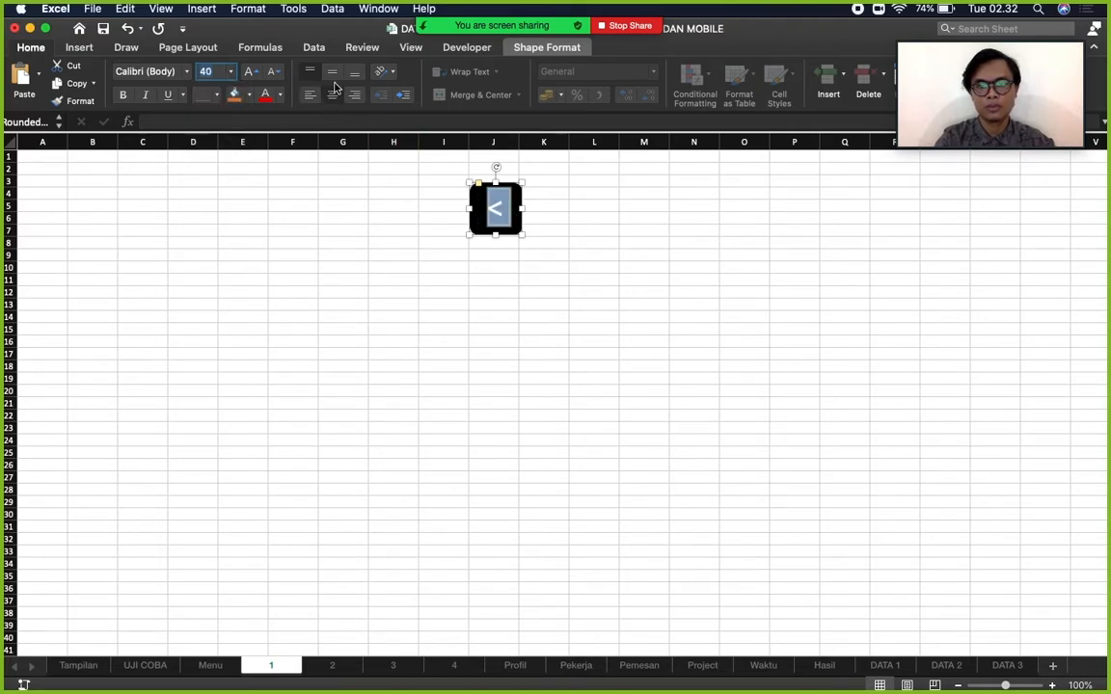
pyautogui.click(488, 289)
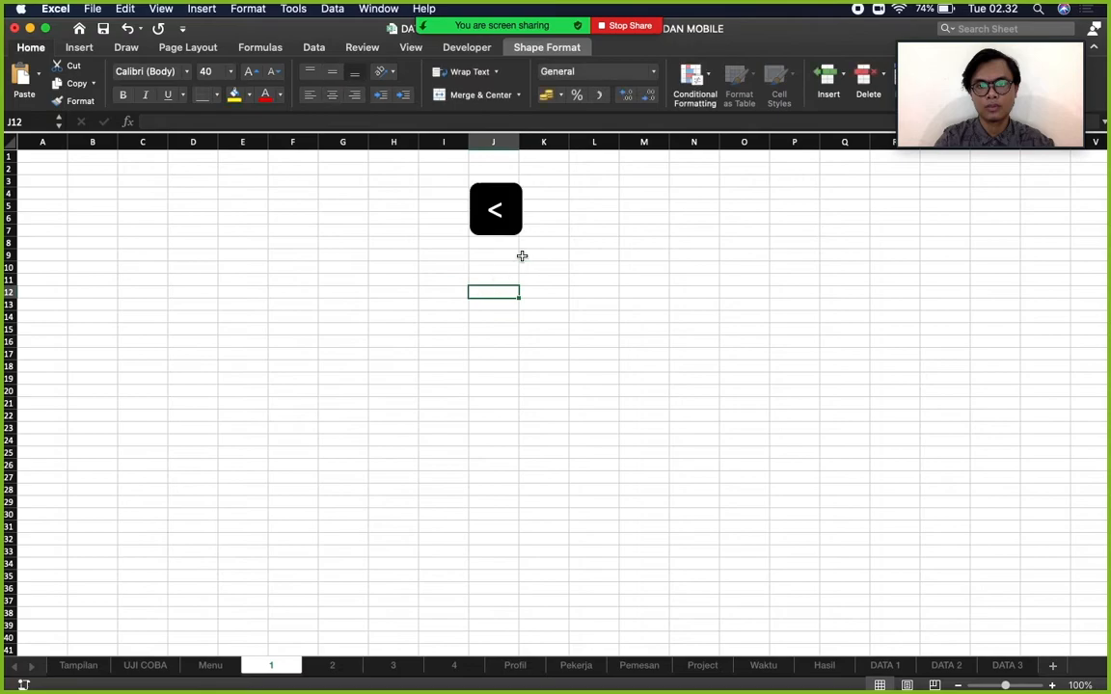
# Copy the < button on sheet 1, and hyperlink the original to the Menu sheet in this document.
pyautogui.click(508, 192)
pyautogui.rightClick(508, 192)
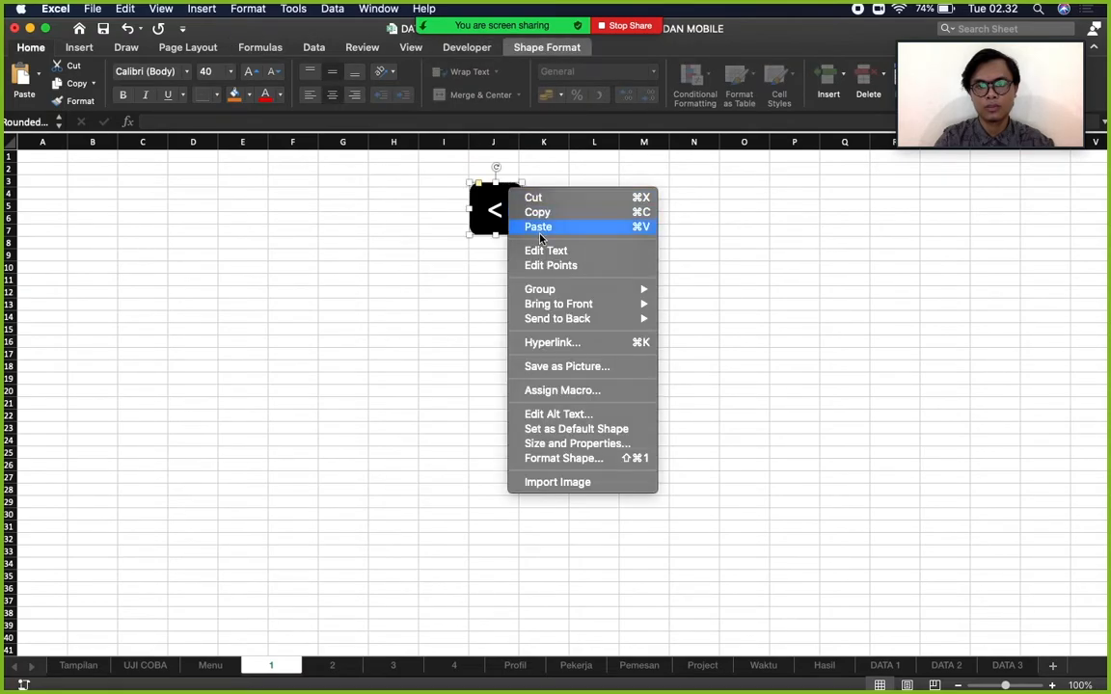
pyautogui.click(542, 214)
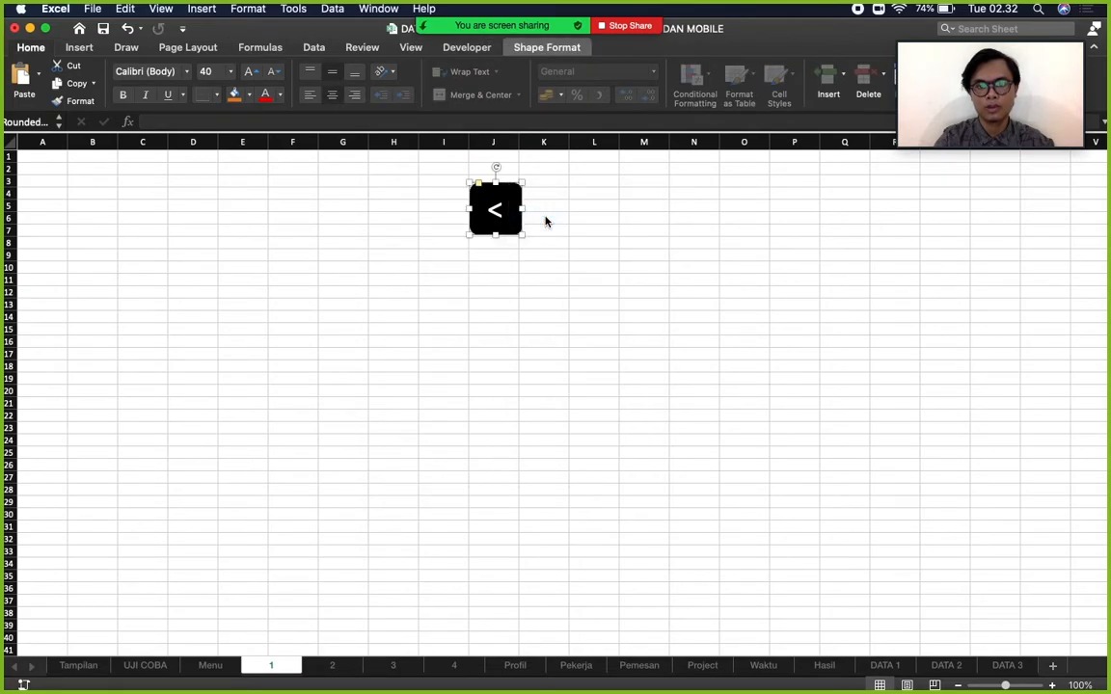
pyautogui.rightClick(497, 195)
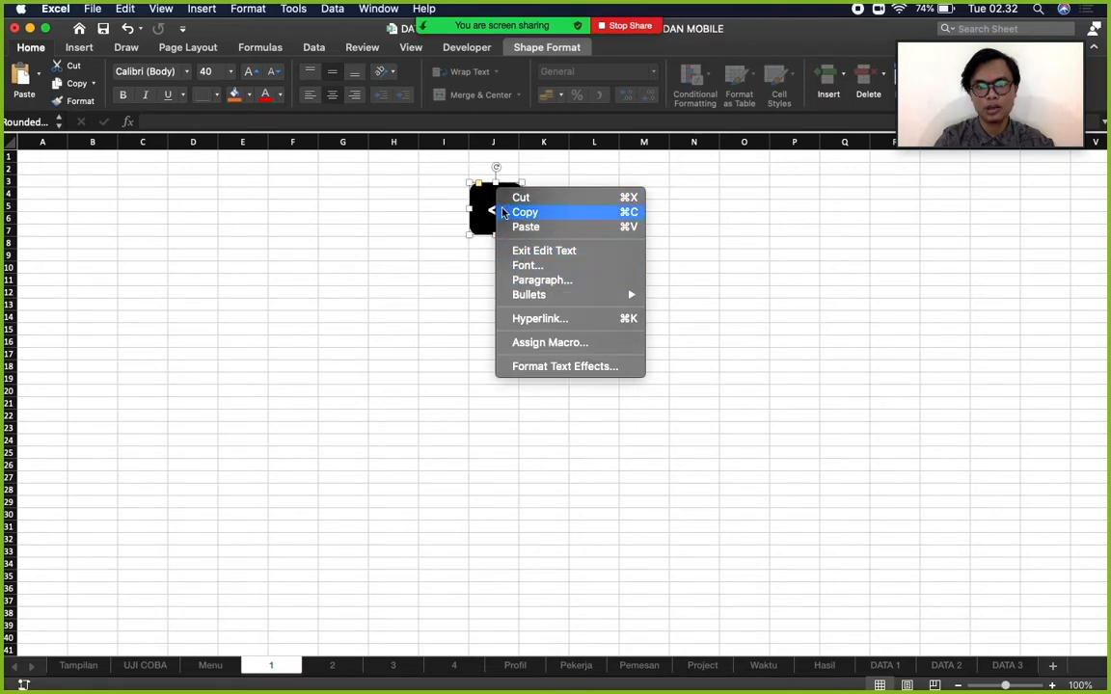
pyautogui.click(537, 318)
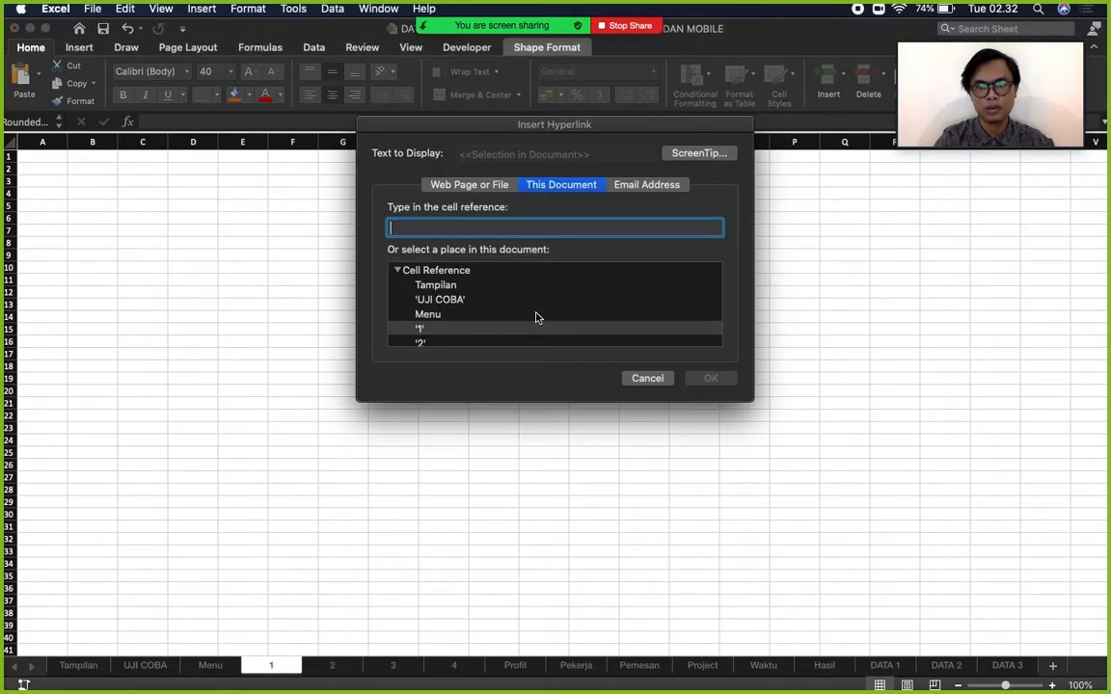
pyautogui.click(450, 317)
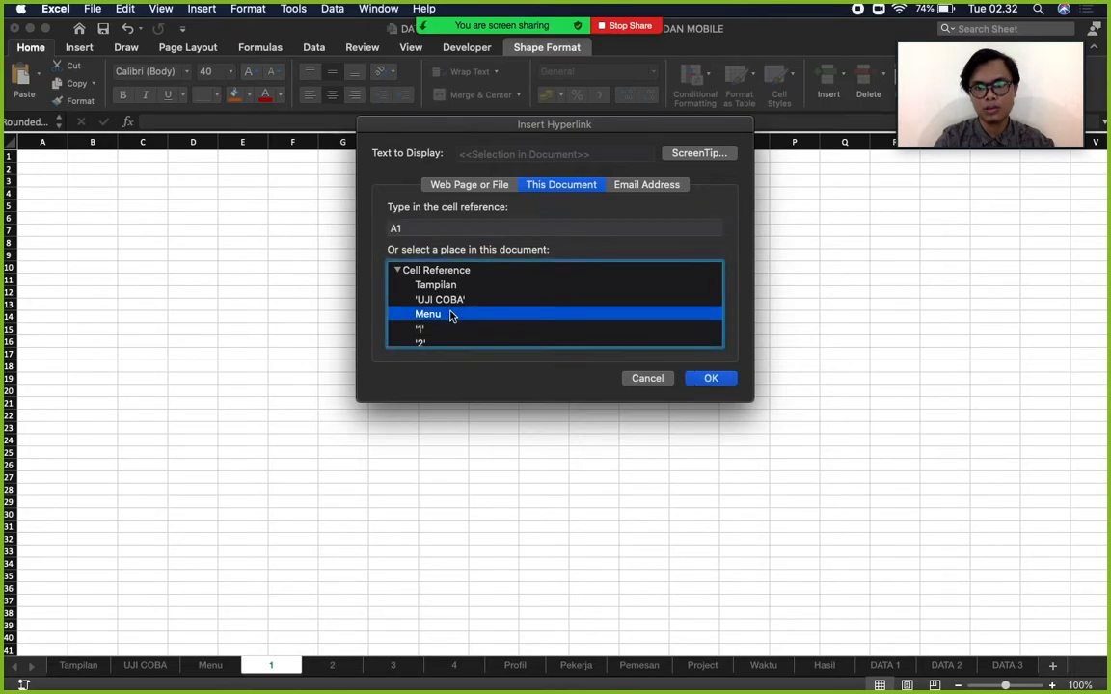
pyautogui.click(709, 379)
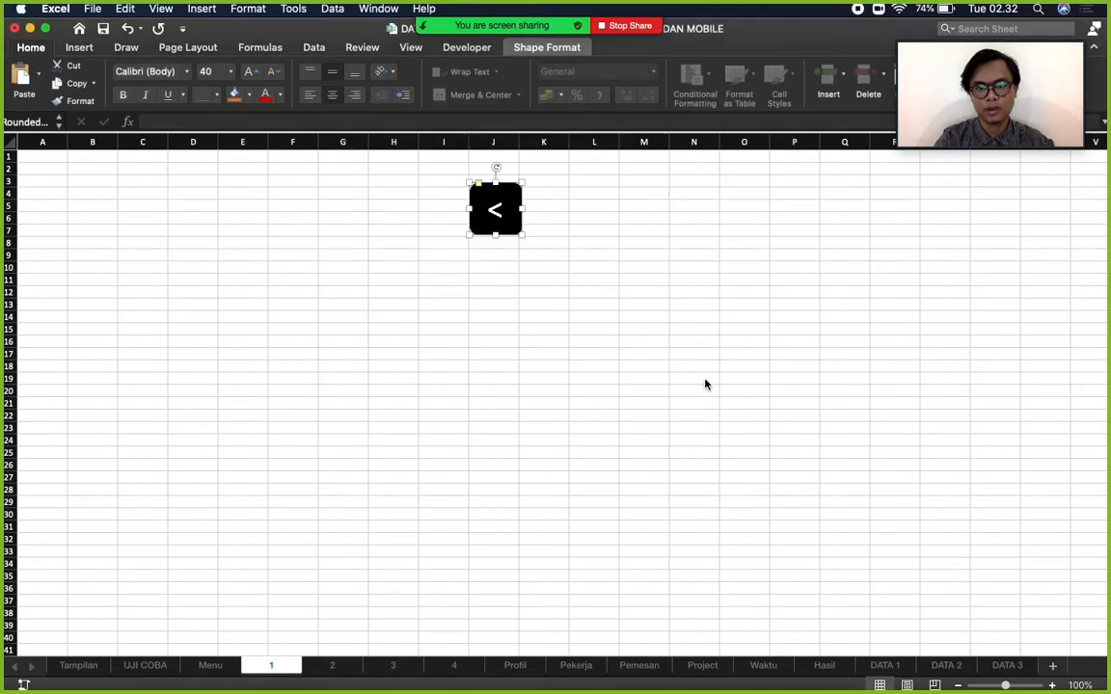
pyautogui.click(575, 269)
# Return to Menu through the < button, follow MENU 2 to sheet 2, and place the copied button around cells M12:M15.
pyautogui.click(496, 212)
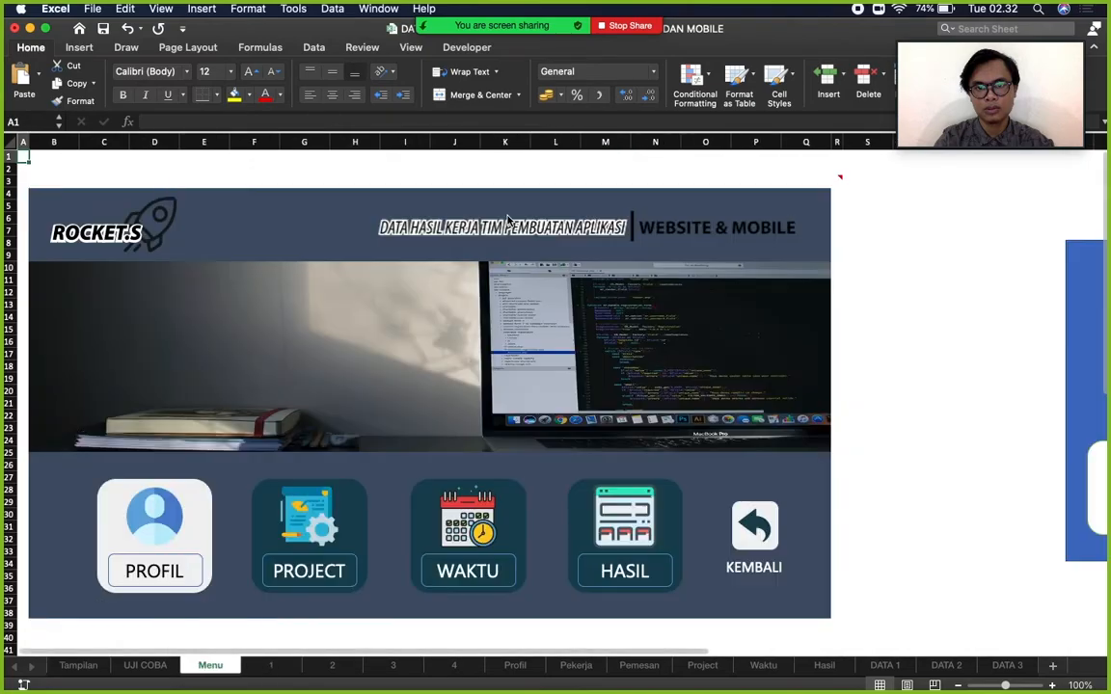
pyautogui.moveTo(710, 274)
pyautogui.hscroll(15, 792, 311)
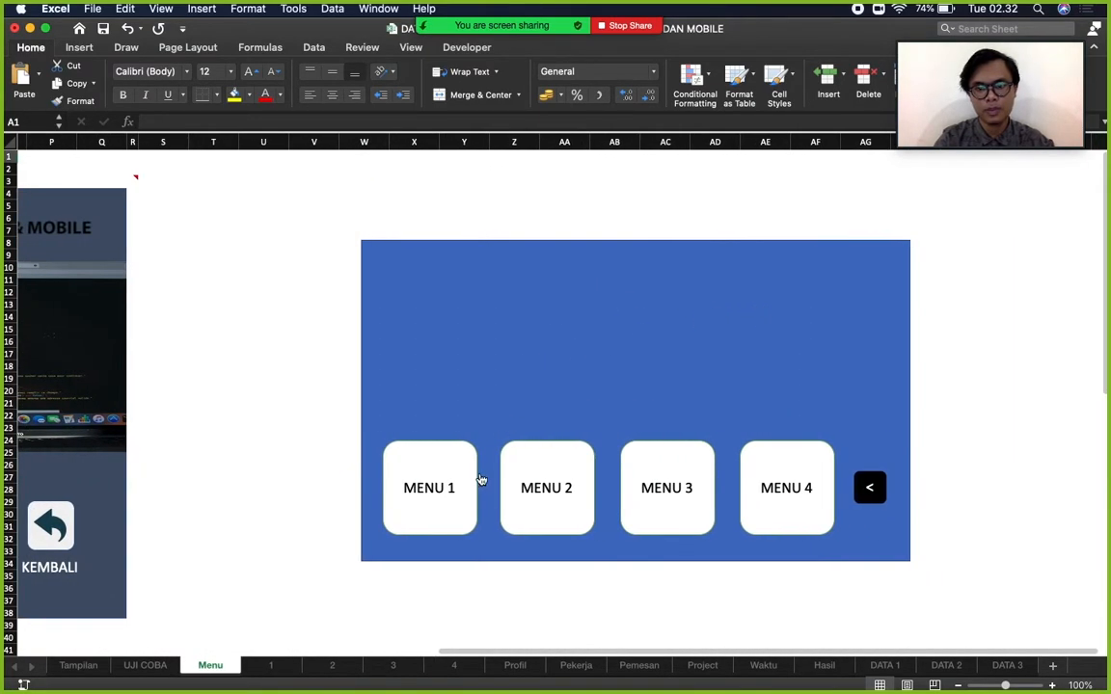
pyautogui.click(536, 489)
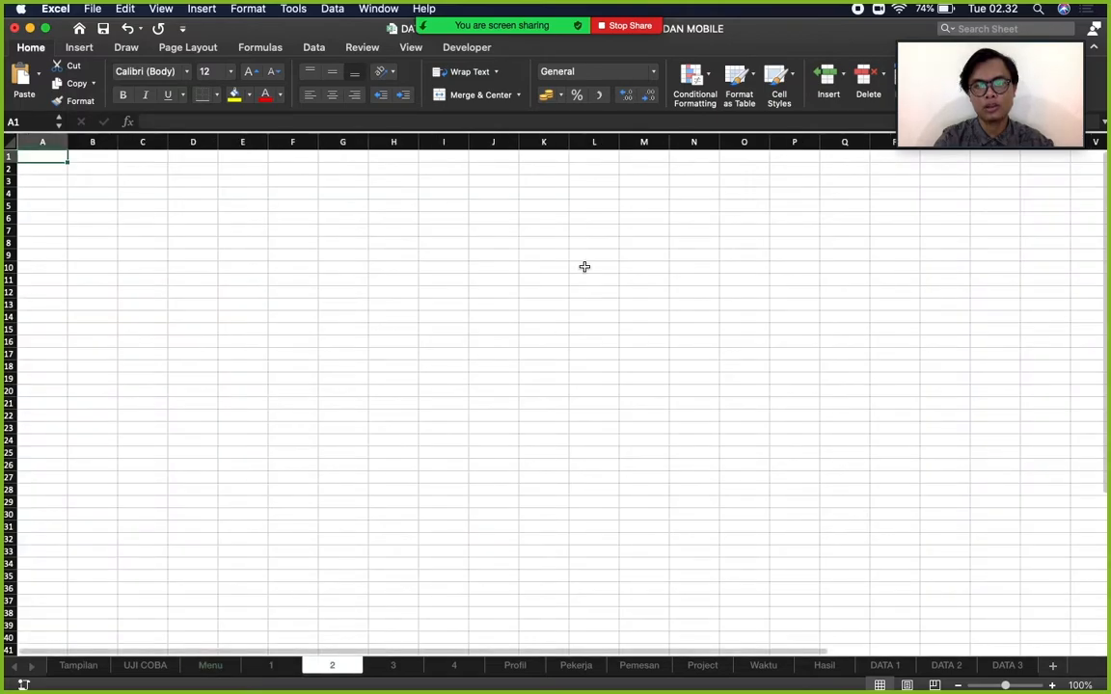
pyautogui.press('super+v')
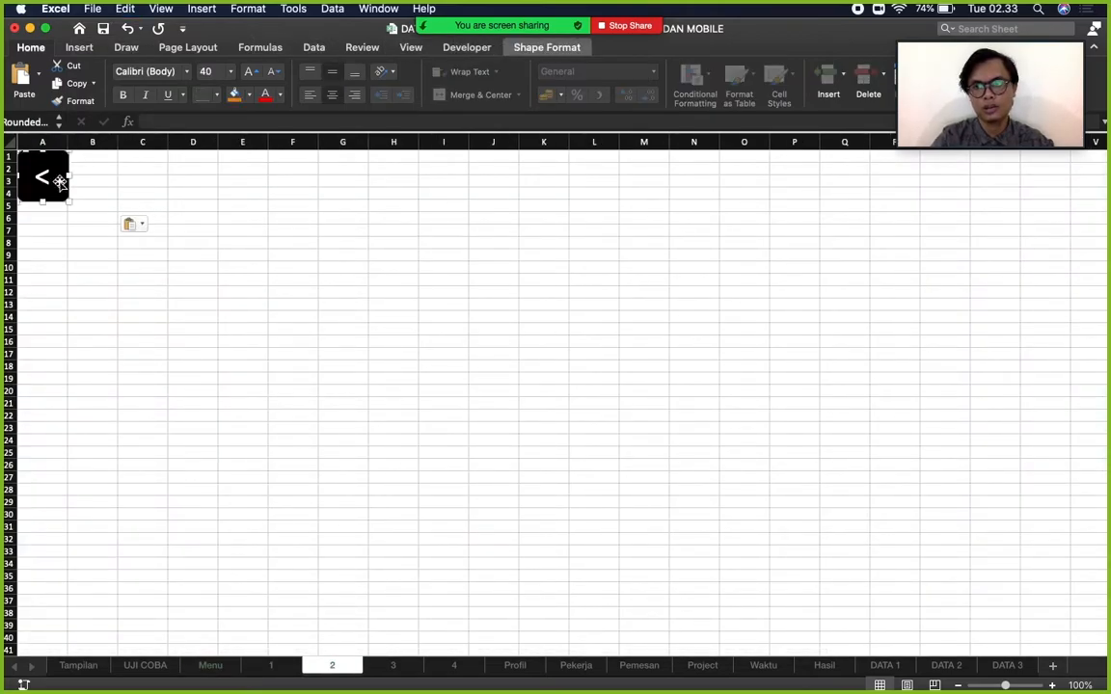
pyautogui.moveTo(30, 164); pyautogui.dragTo(627, 302)
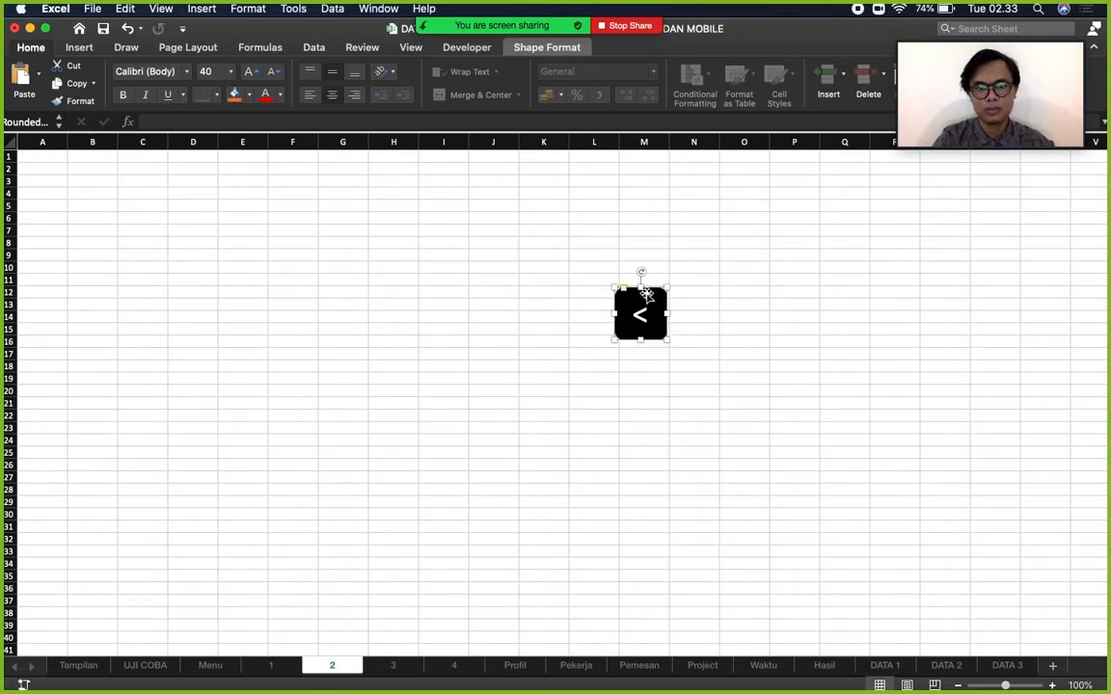
# Hyperlink the < button on sheet 2 to the Menu sheet in this document.
pyautogui.rightClick(646, 290)
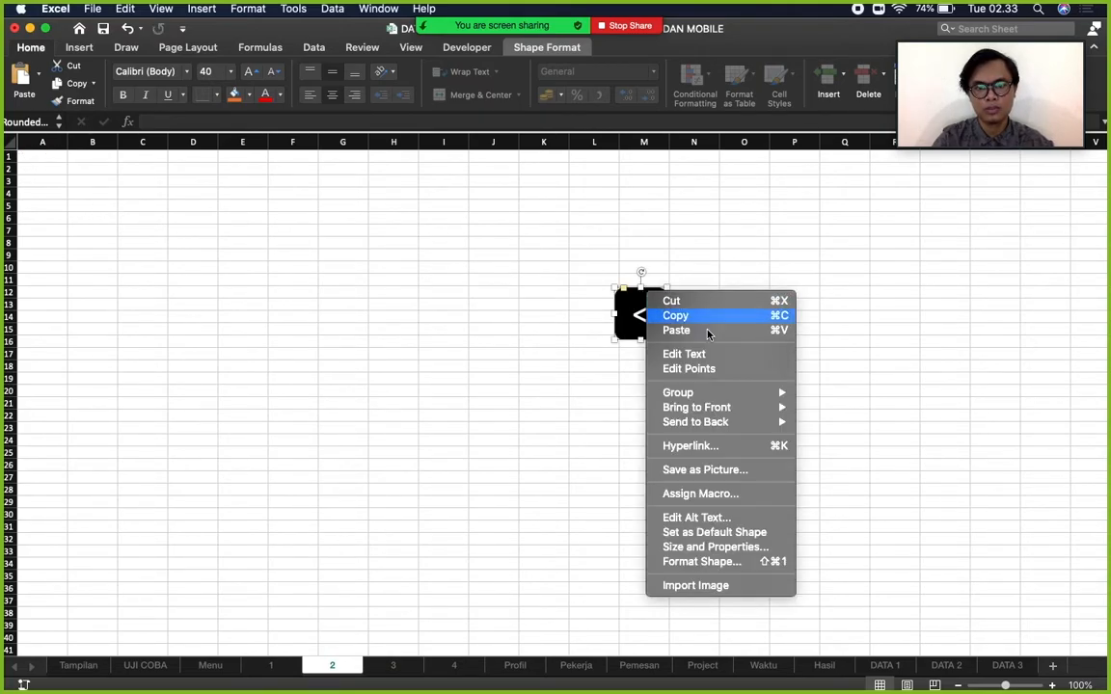
pyautogui.click(728, 449)
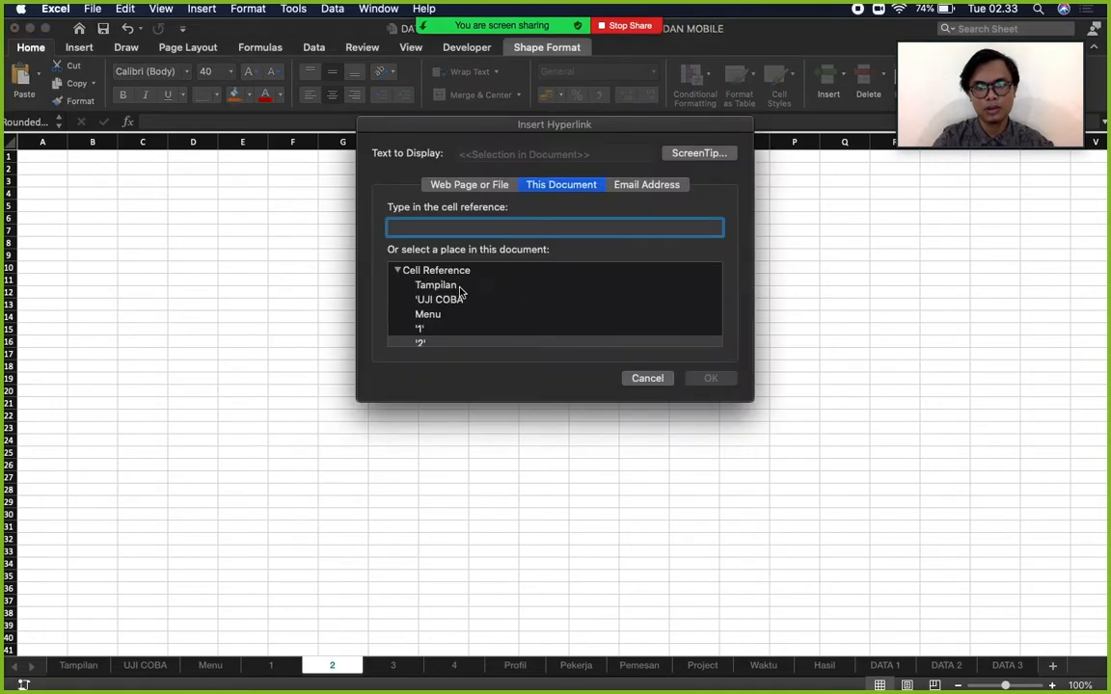
pyautogui.click(443, 317)
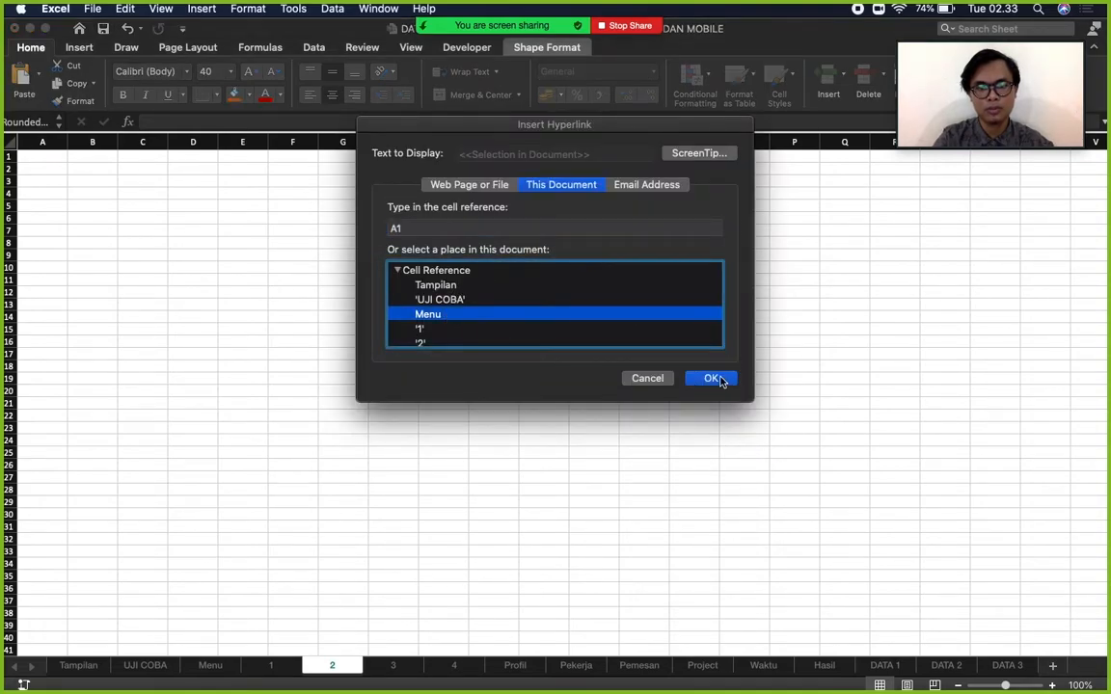
pyautogui.click(713, 379)
pyautogui.click(764, 370)
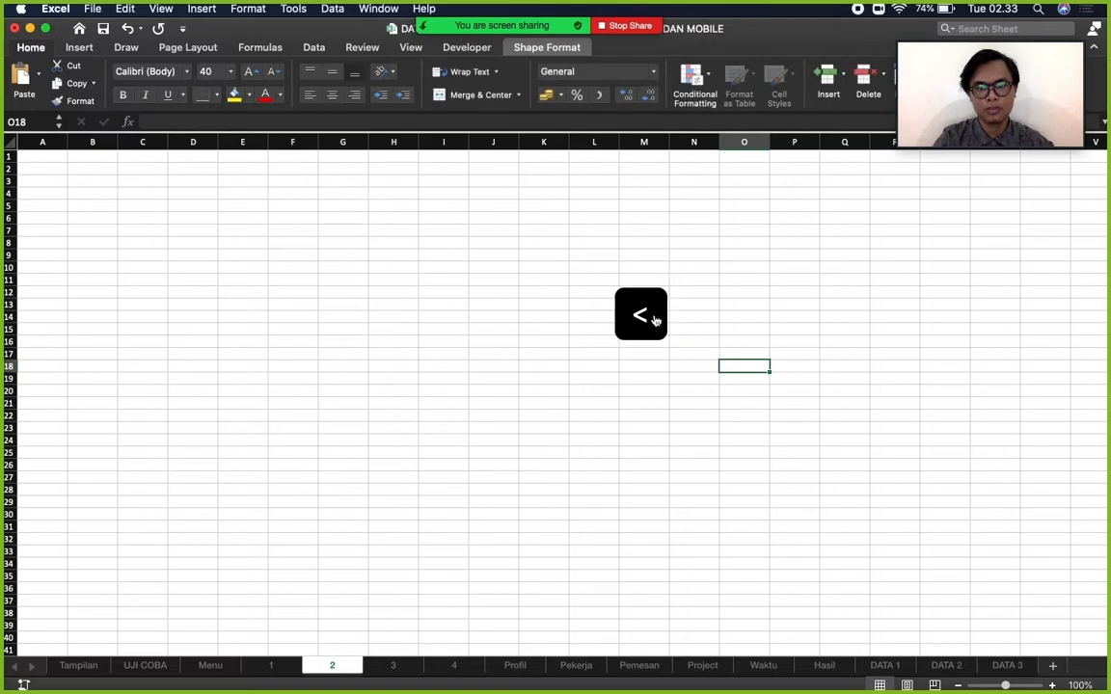
# Return to Menu through the < button, follow MENU 3 to sheet 3, and place the copied button around columns K–L, rows 14–17.
pyautogui.click(654, 320)
pyautogui.hscroll(2, 843, 416)
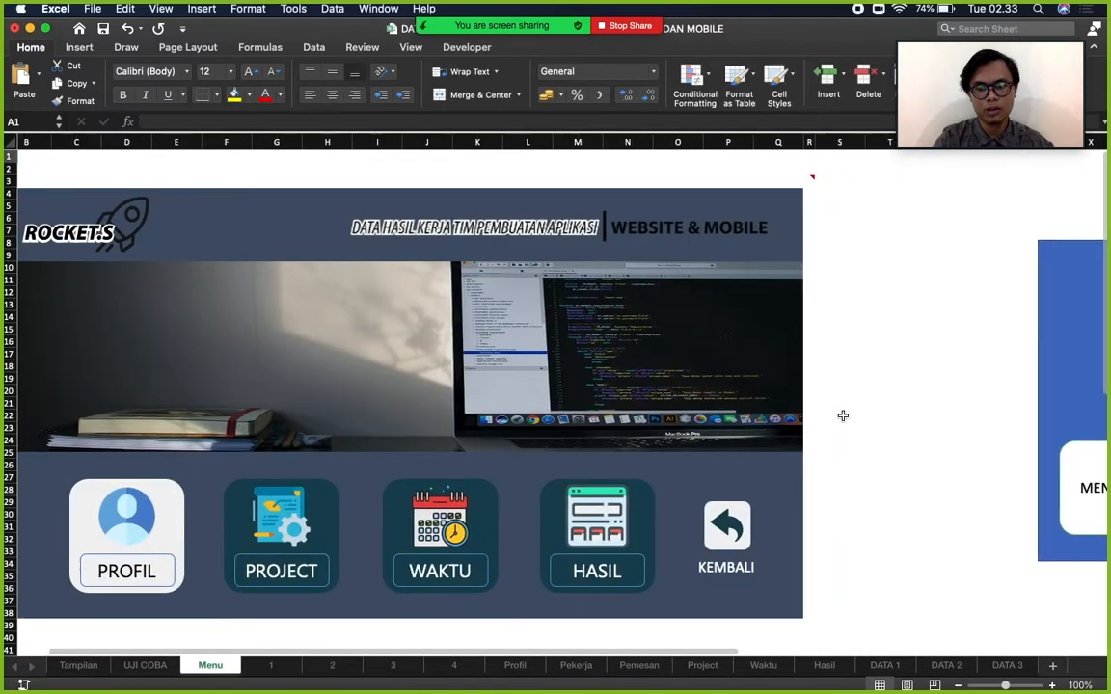
pyautogui.hscroll(6, 843, 415)
pyautogui.click(689, 511)
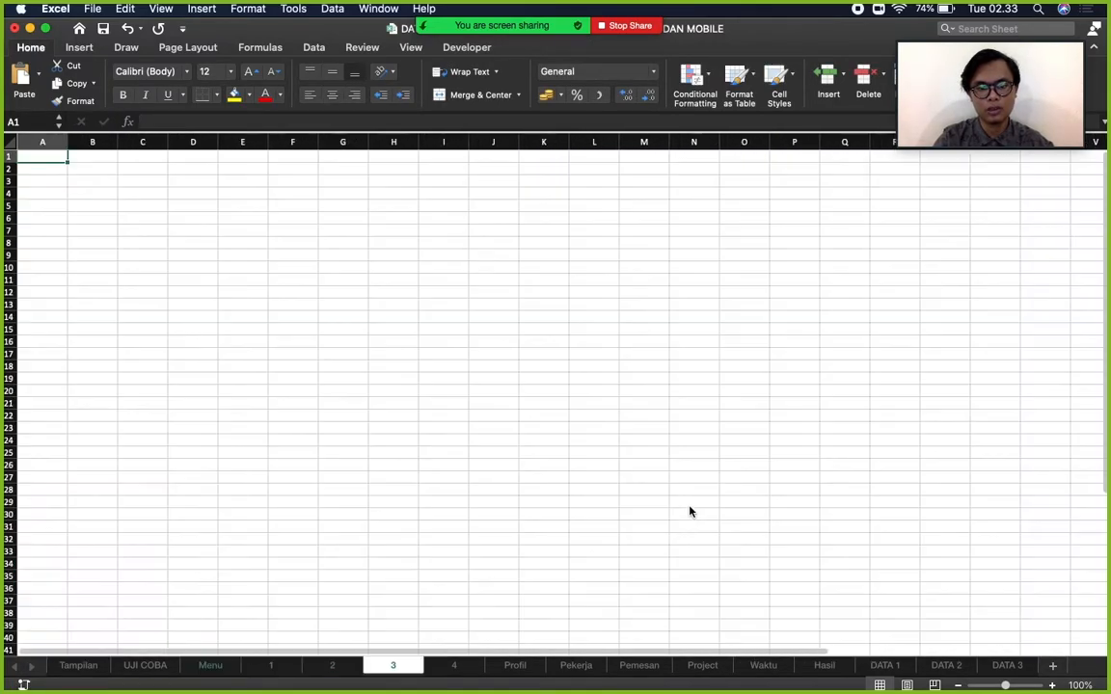
pyautogui.press('super+v')
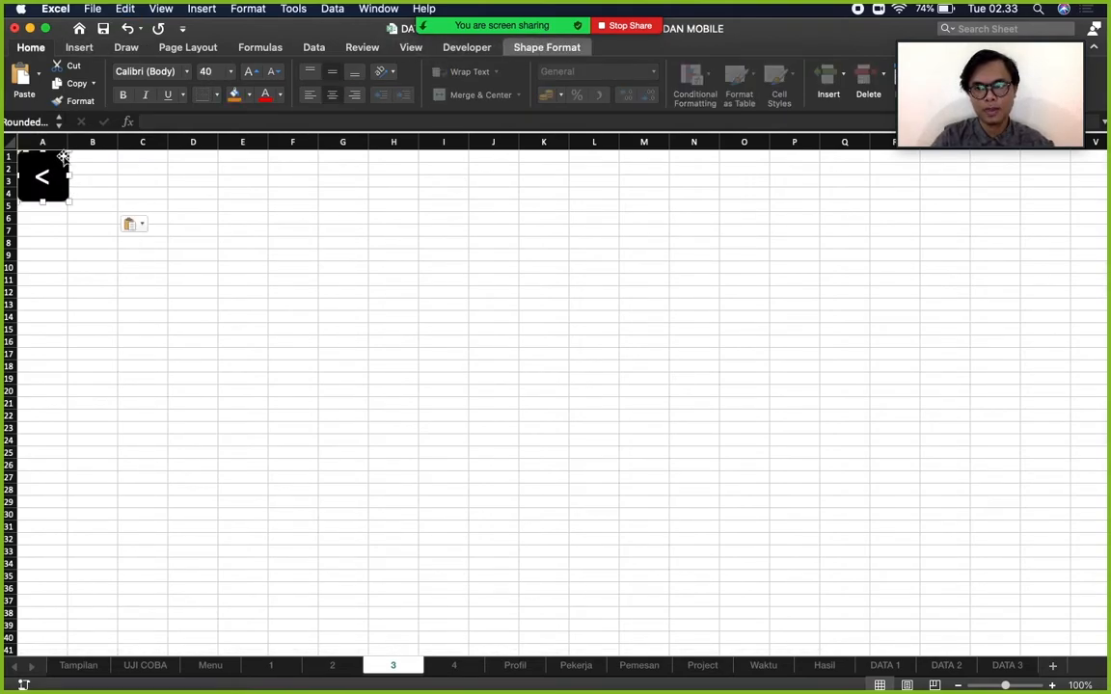
pyautogui.moveTo(63, 157); pyautogui.dragTo(590, 317)
# Hyperlink the < button on sheet 3 to the Menu sheet in this document.
pyautogui.rightClick(569, 325)
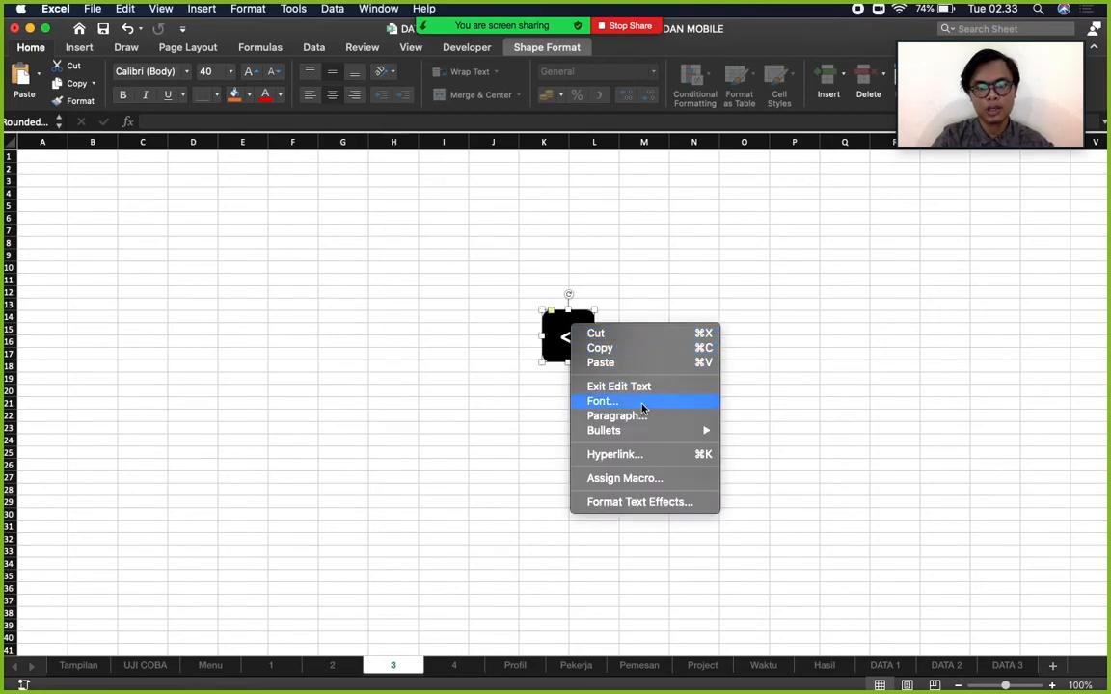
pyautogui.click(640, 454)
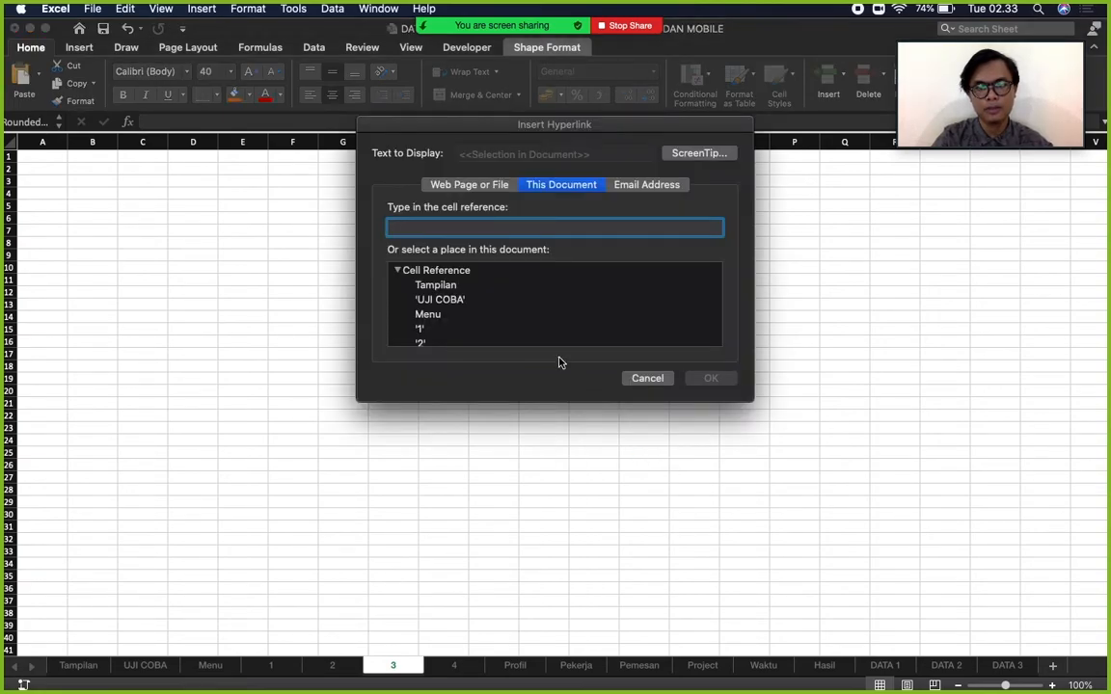
pyautogui.click(437, 315)
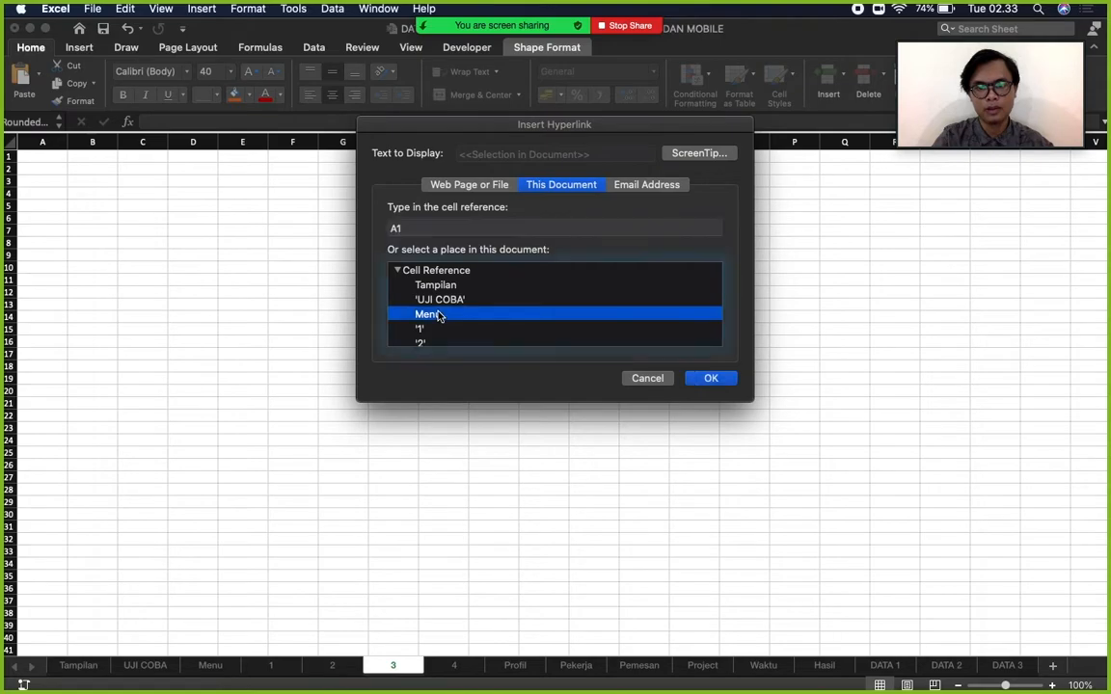
pyautogui.click(711, 379)
pyautogui.click(695, 364)
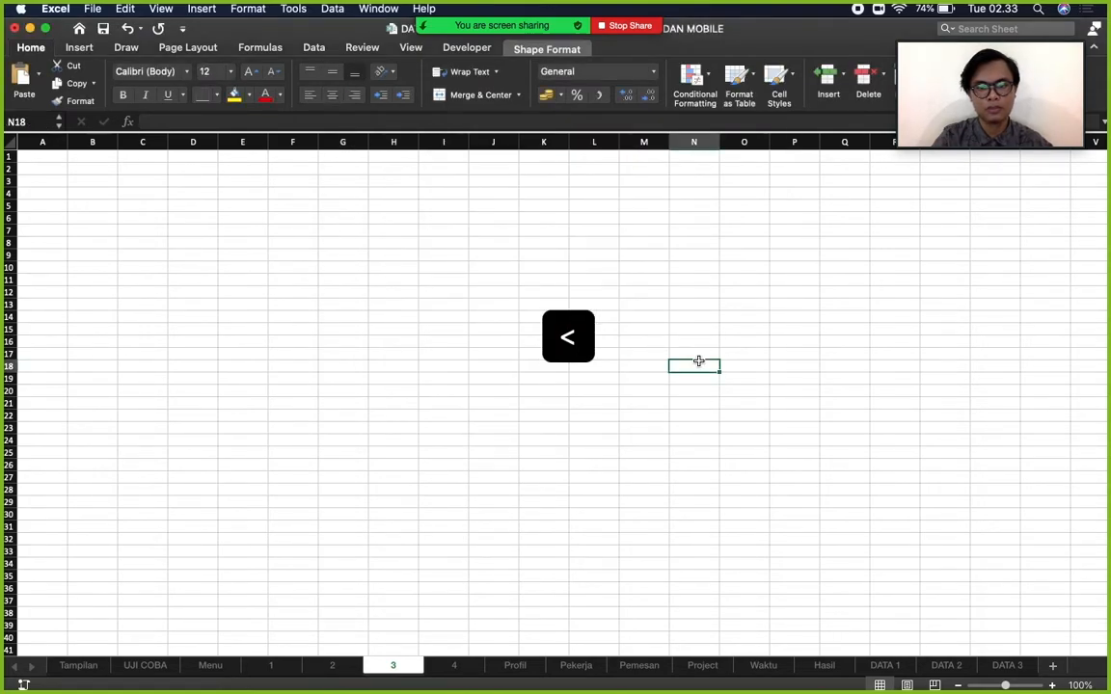
# Return to Menu through the < button, follow MENU 4 to sheet 4, and place the copied button around columns M–N, rows 14–17.
pyautogui.click(579, 330)
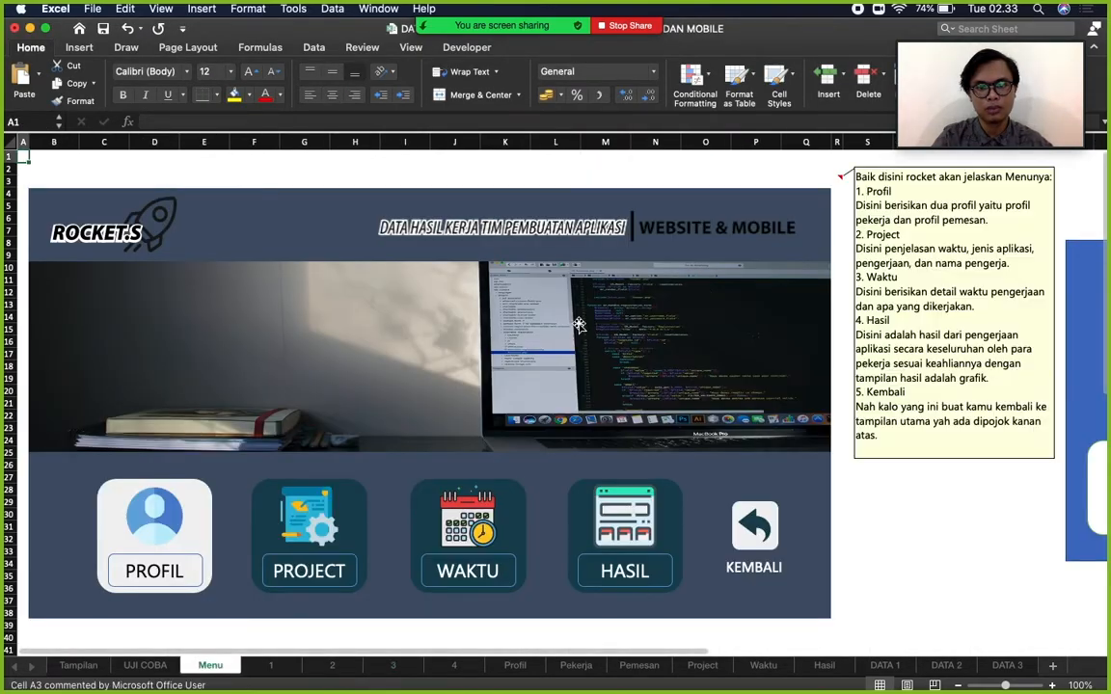
pyautogui.hscroll(10, 579, 325)
pyautogui.hscroll(5, 578, 325)
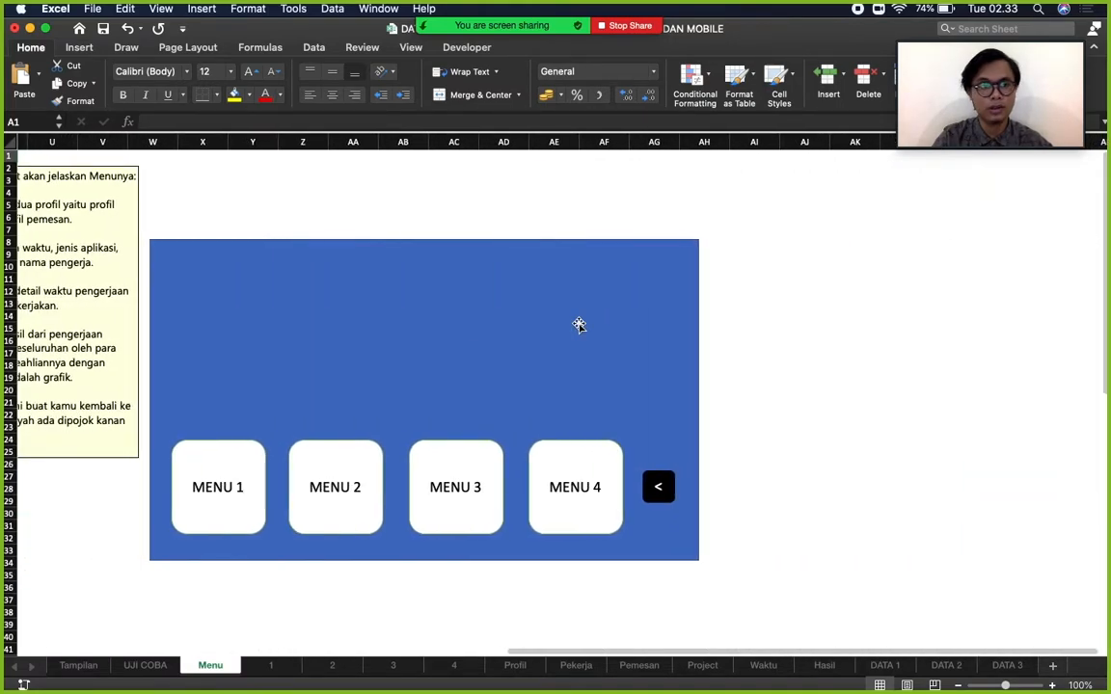
pyautogui.click(599, 483)
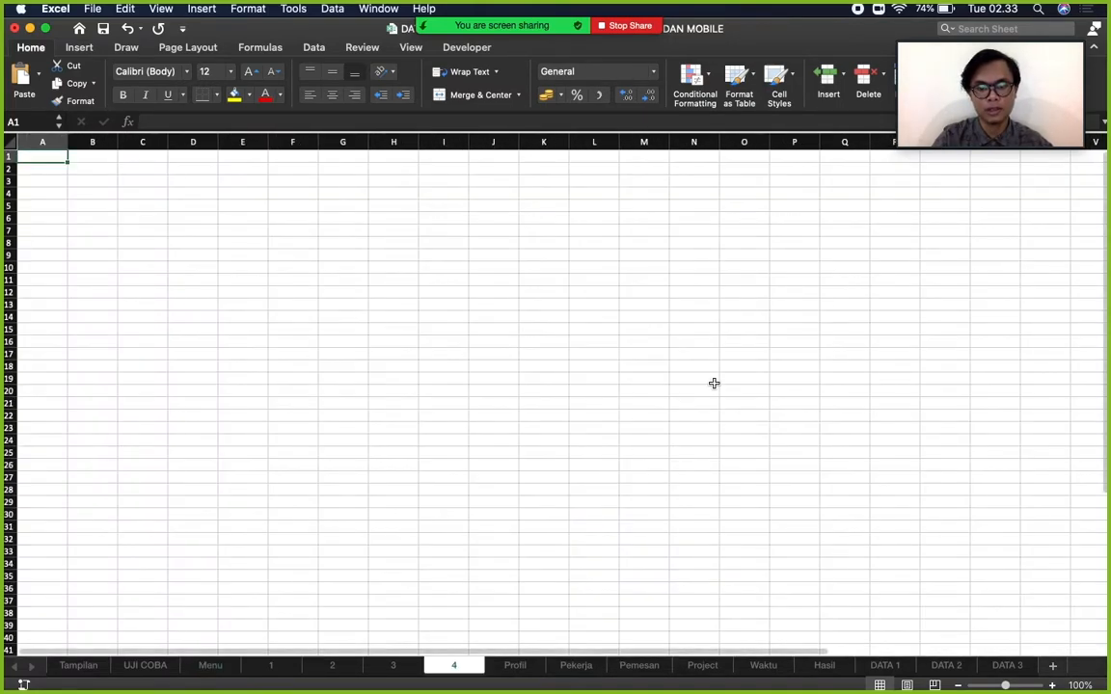
pyautogui.press('super+v')
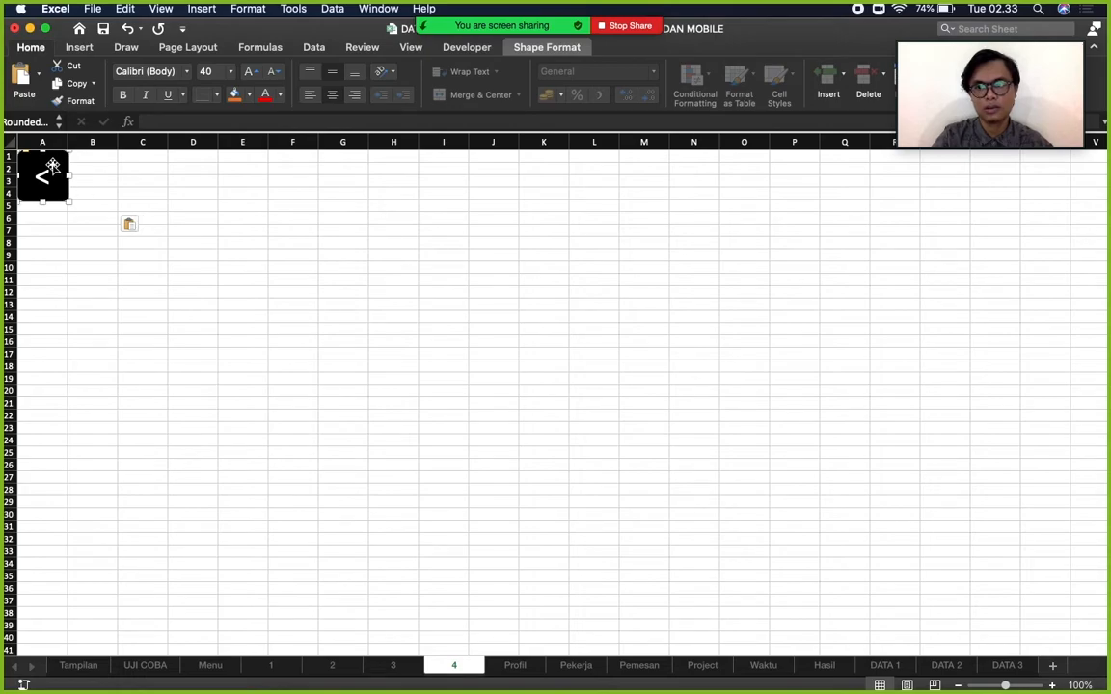
pyautogui.moveTo(52, 166); pyautogui.dragTo(672, 321)
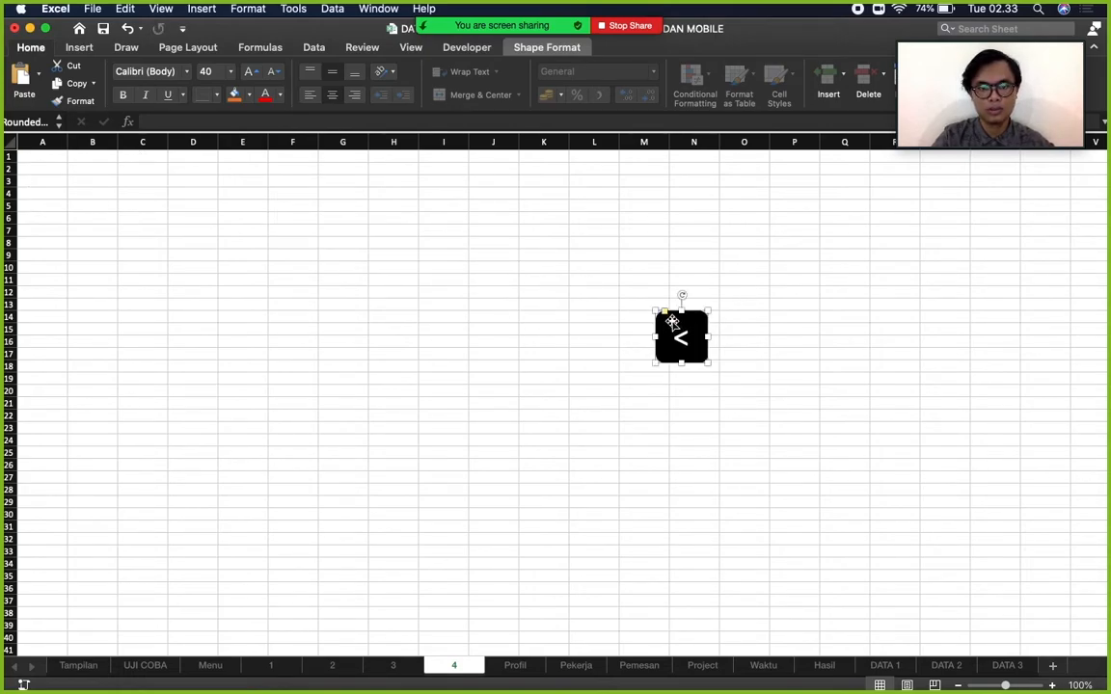
# Hyperlink the < button on sheet 4 to the Menu sheet in this document.
pyautogui.rightClick(672, 321)
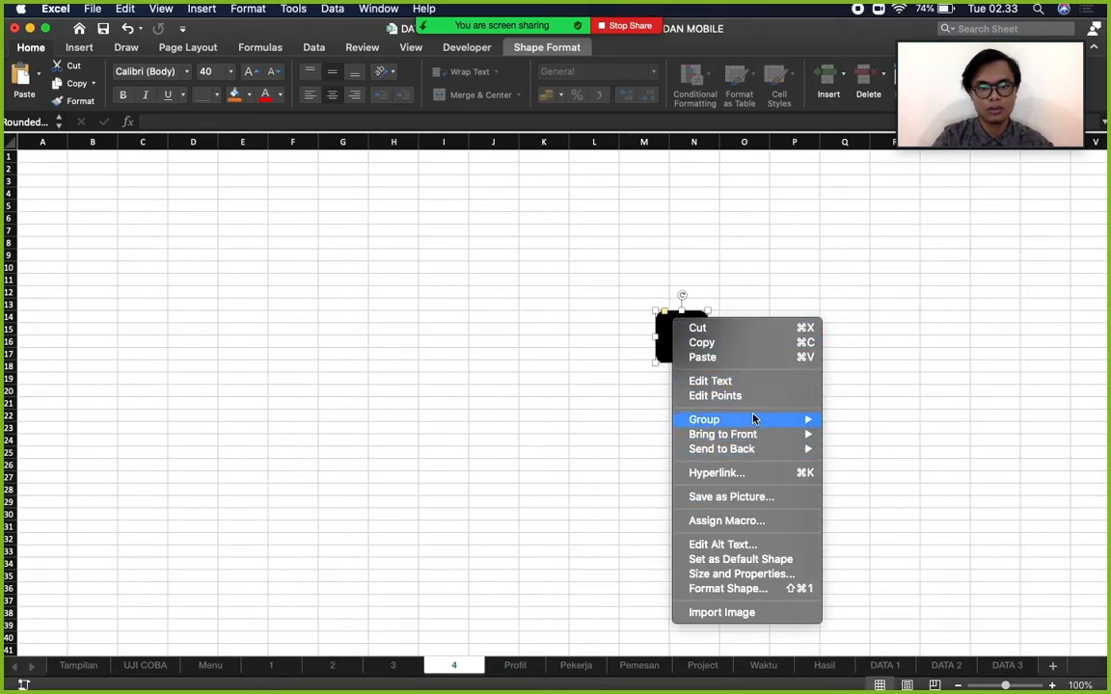
pyautogui.click(740, 474)
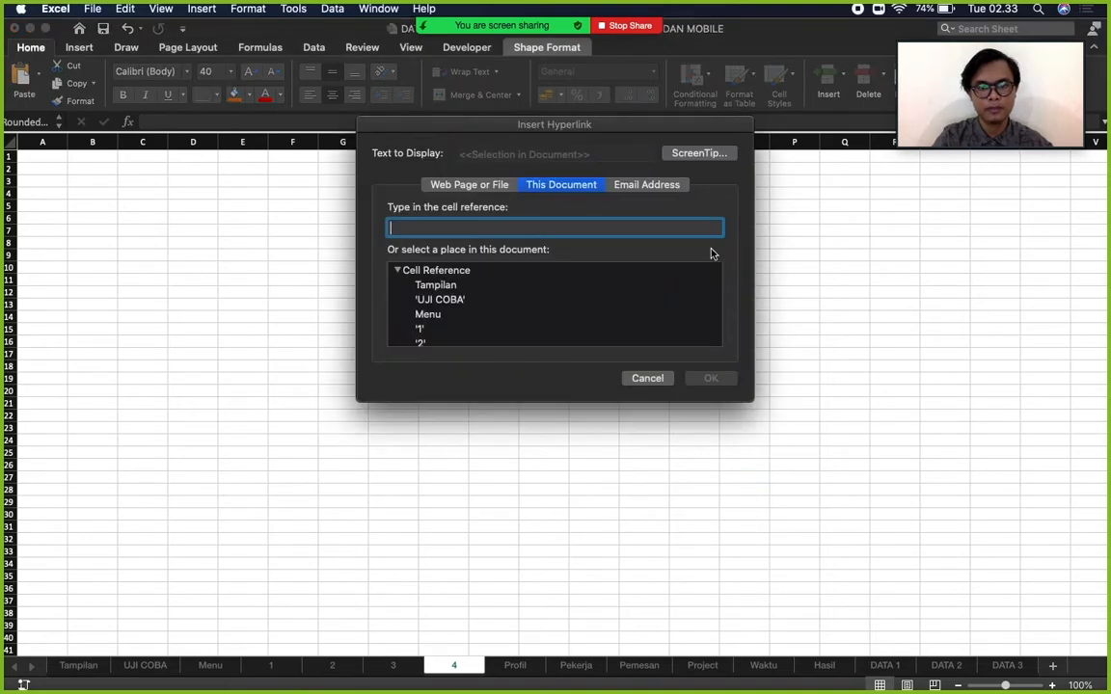
pyautogui.click(436, 314)
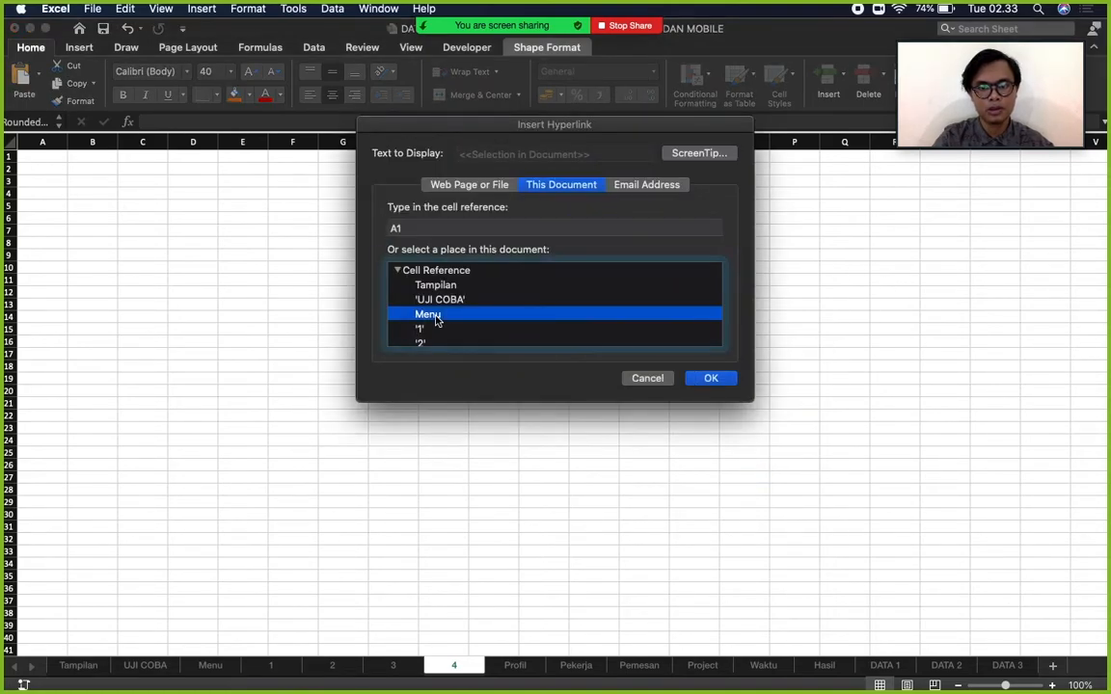
pyautogui.click(710, 379)
pyautogui.click(766, 364)
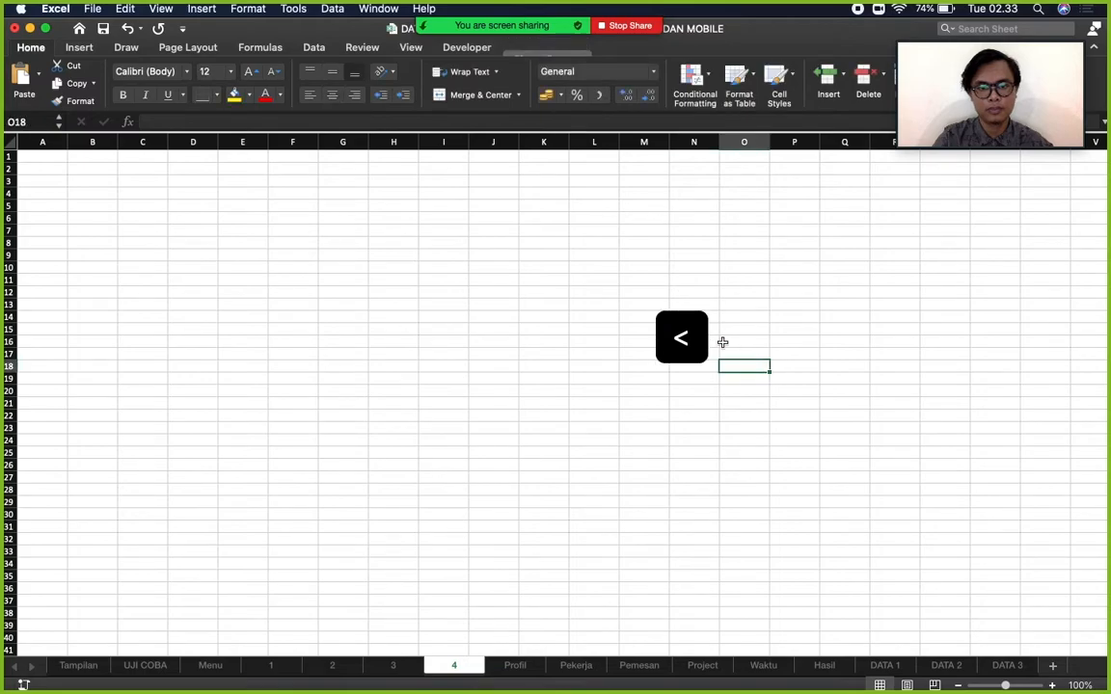
# Test the < button's link on sheet 4 and view the MENU 1–4 layout on the Menu sheet.
pyautogui.click(707, 338)
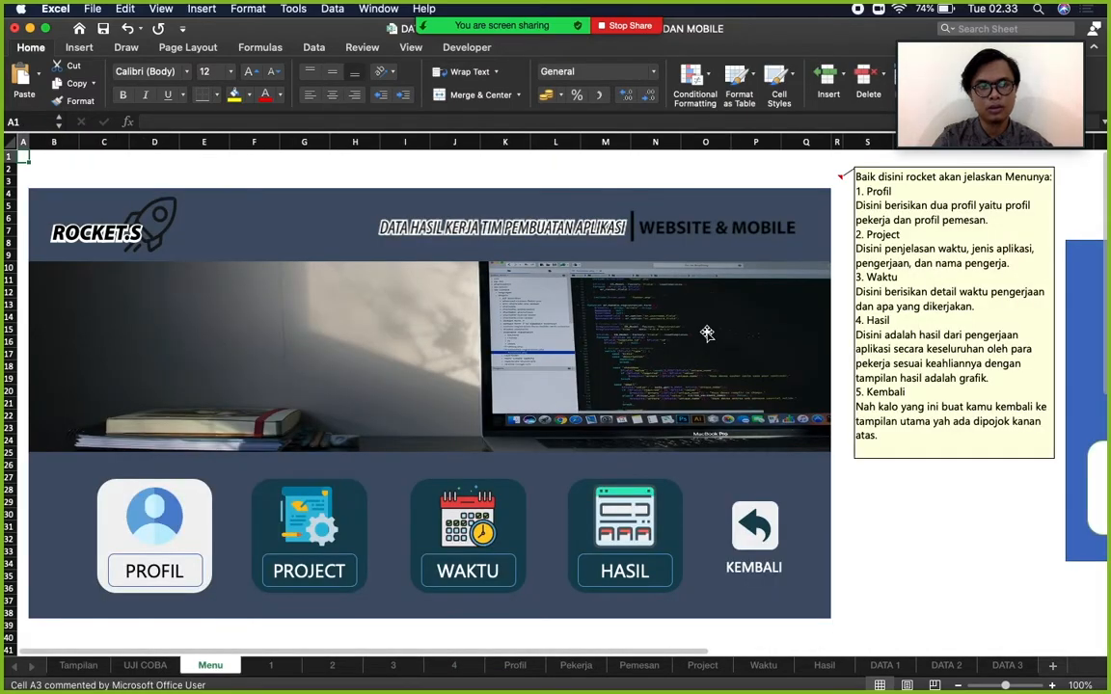
pyautogui.hscroll(5, 707, 333)
pyautogui.hscroll(6, 707, 333)
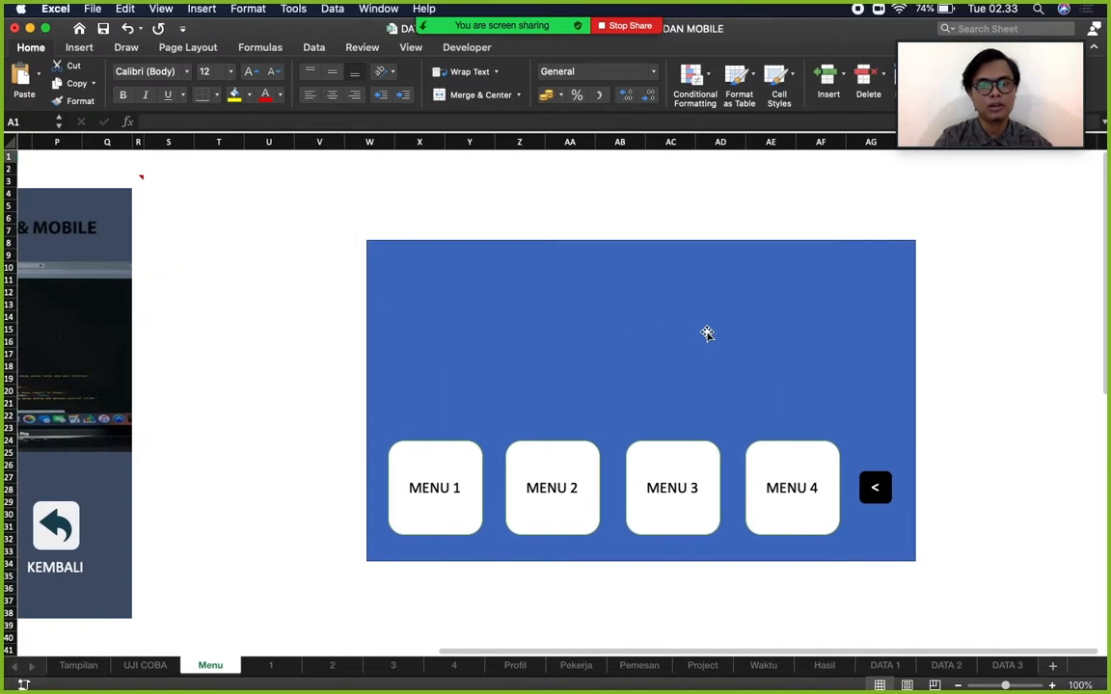
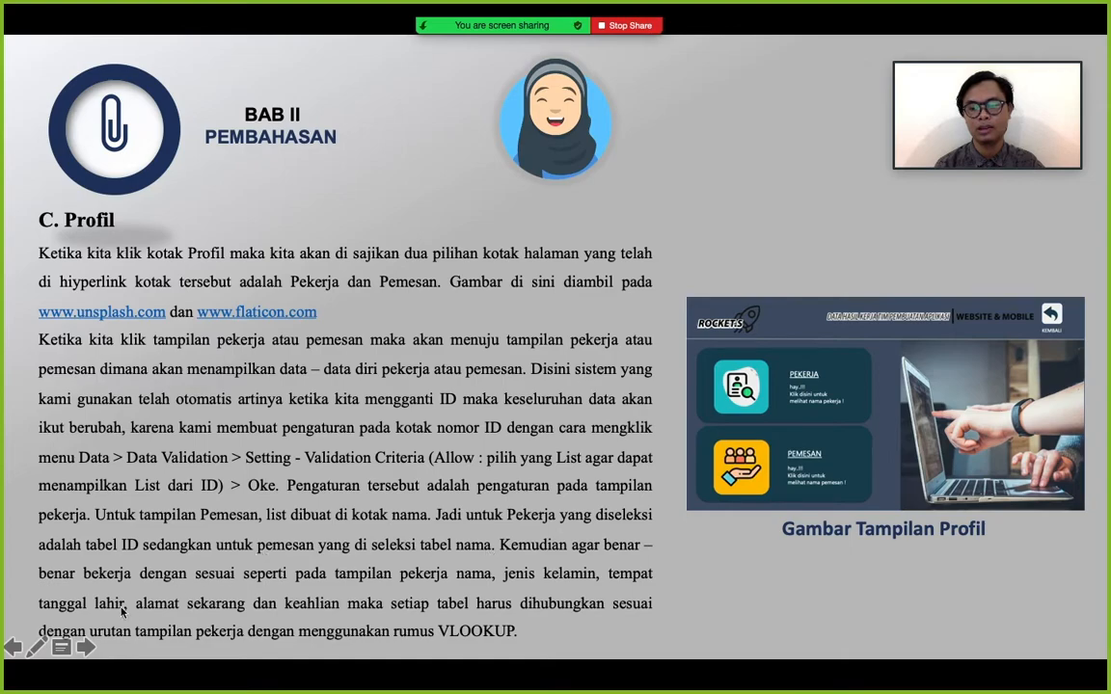
# End the slide show on the Profil slide and switch to the Excel workbook.
pyautogui.click(62, 647)
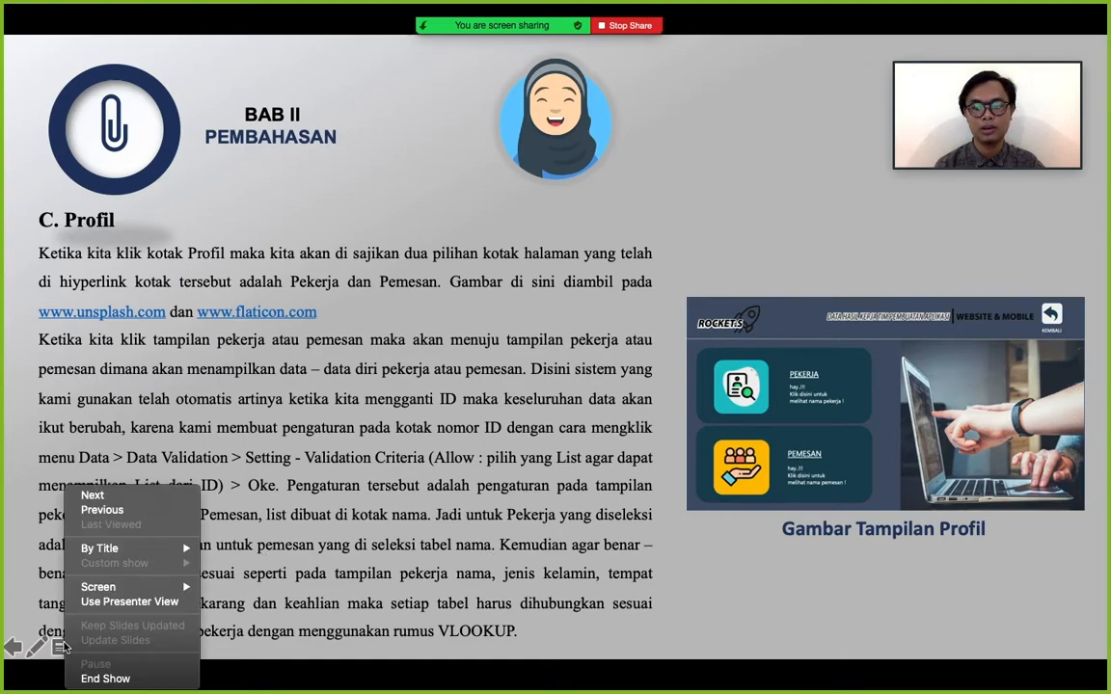
pyautogui.click(98, 679)
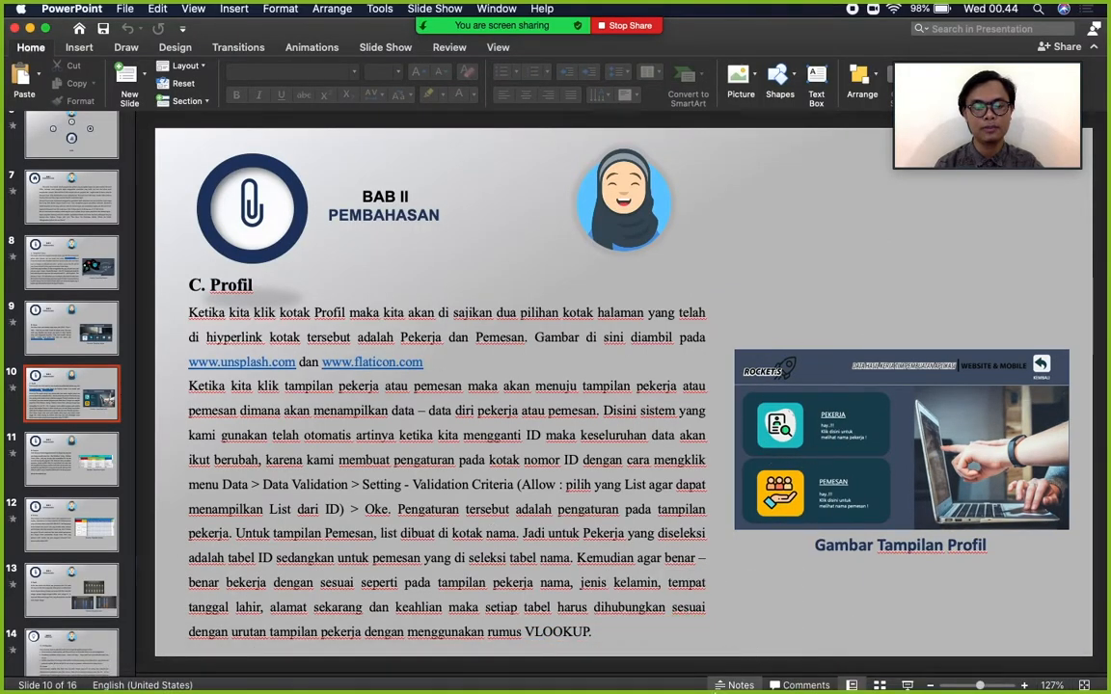
pyautogui.click(633, 654)
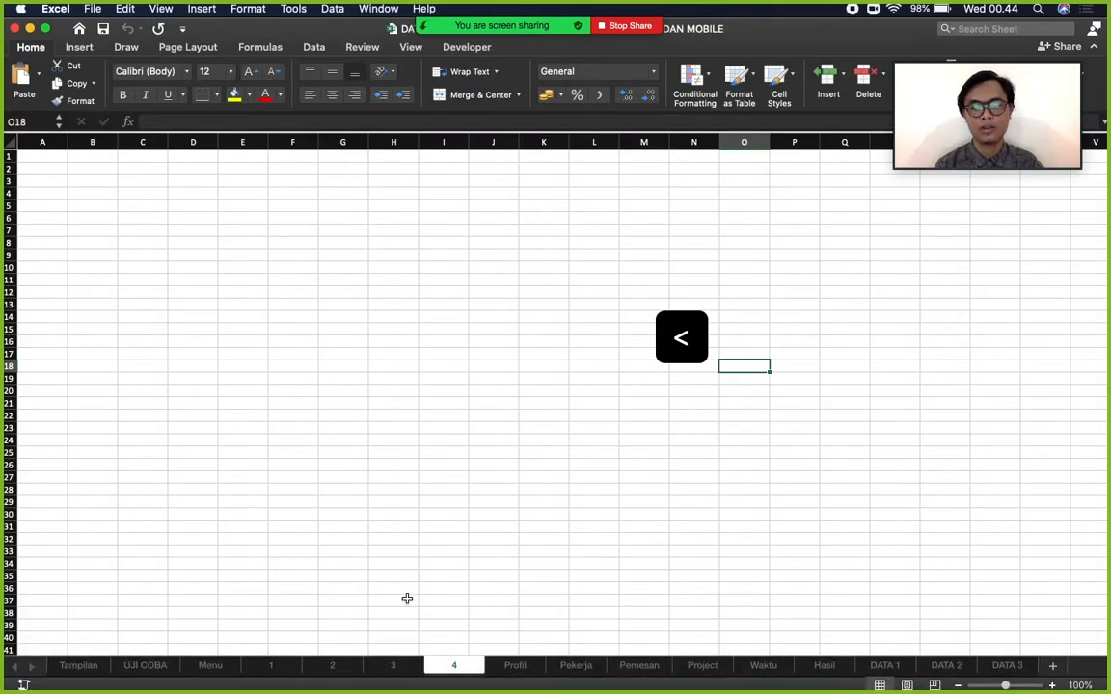
# Open Profil from the Menu sheet and check its Pekerja and Pemesan links, returning from each page through KEMBALI.
pyautogui.click(218, 671)
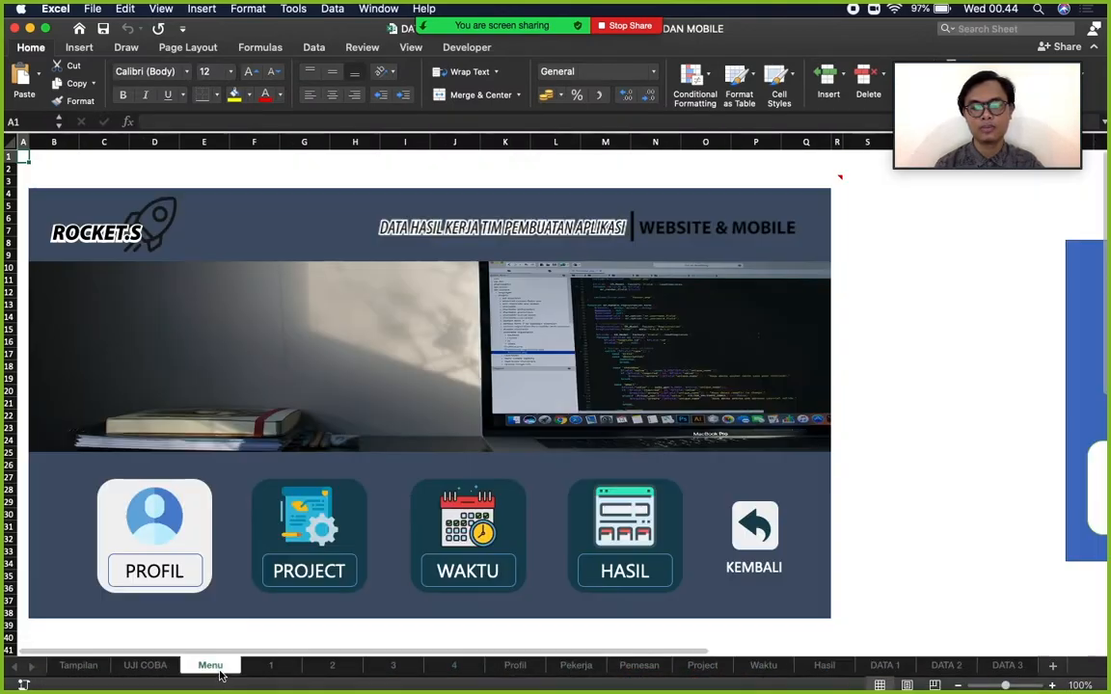
pyautogui.click(160, 569)
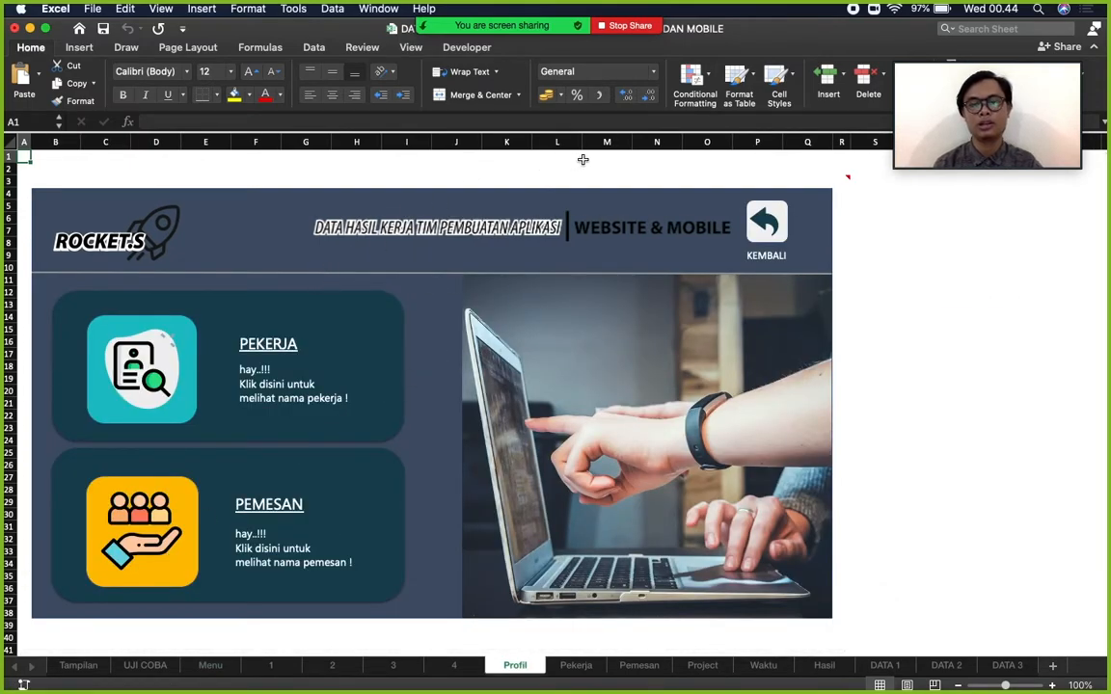
pyautogui.moveTo(332, 278)
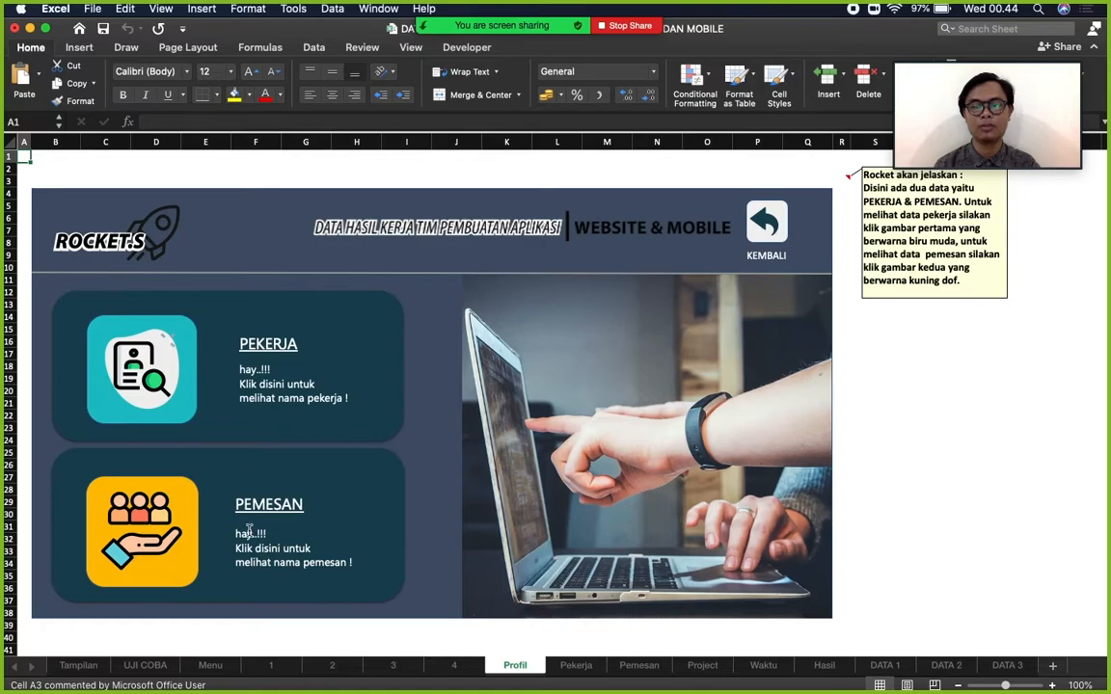
pyautogui.click(171, 385)
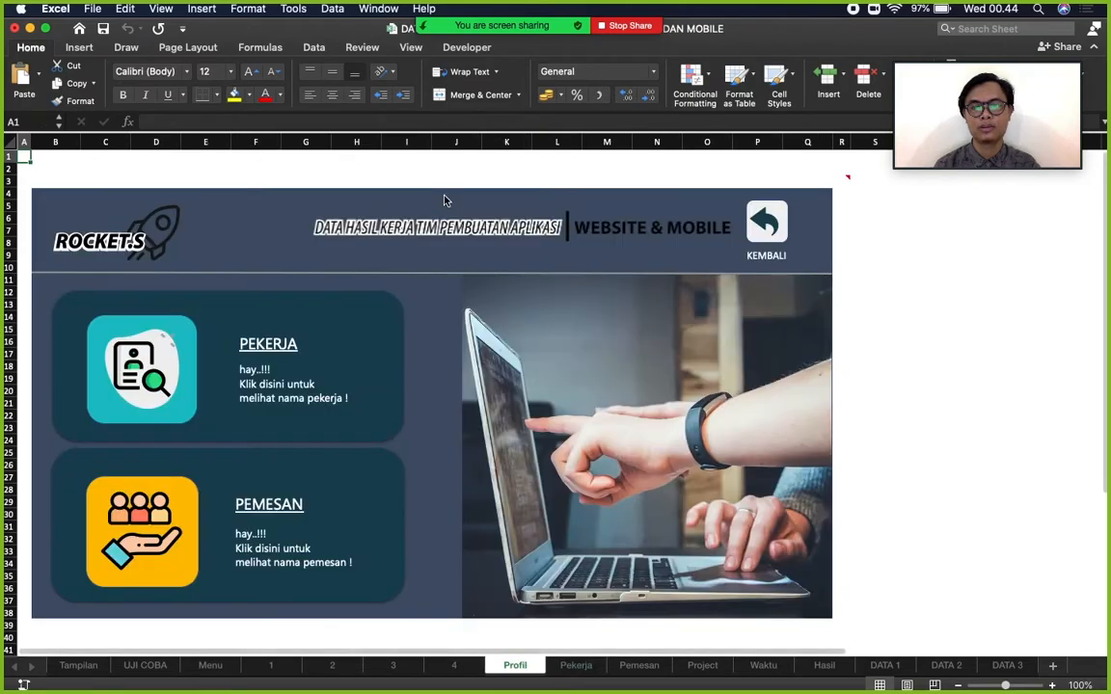
pyautogui.click(402, 181)
pyautogui.click(215, 518)
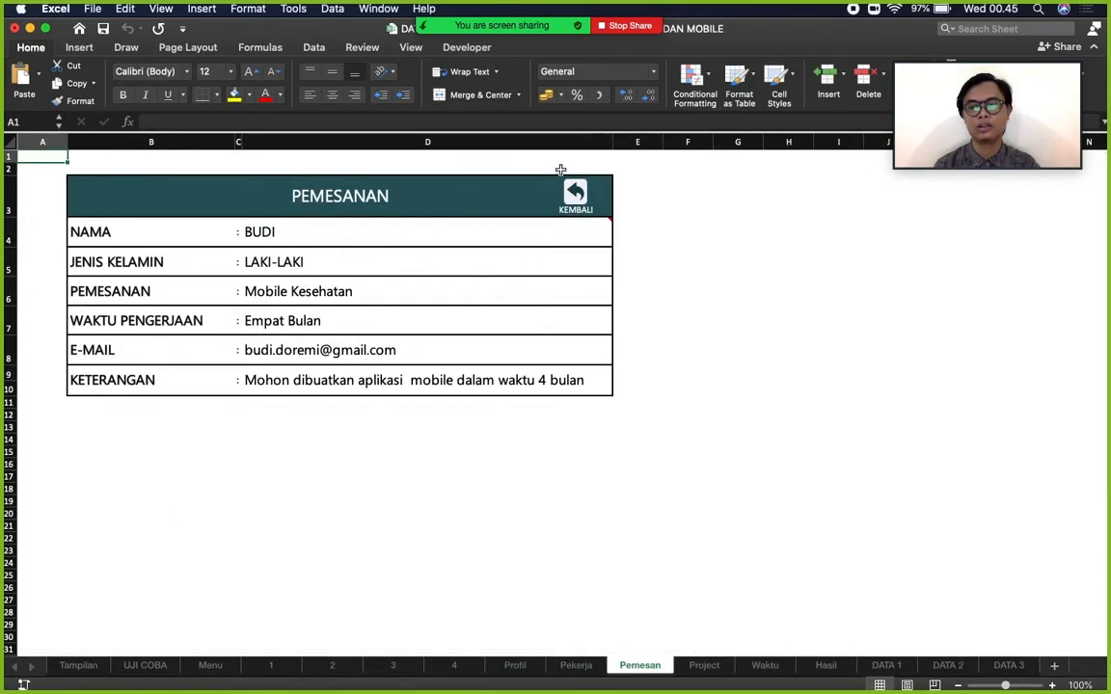
pyautogui.click(572, 197)
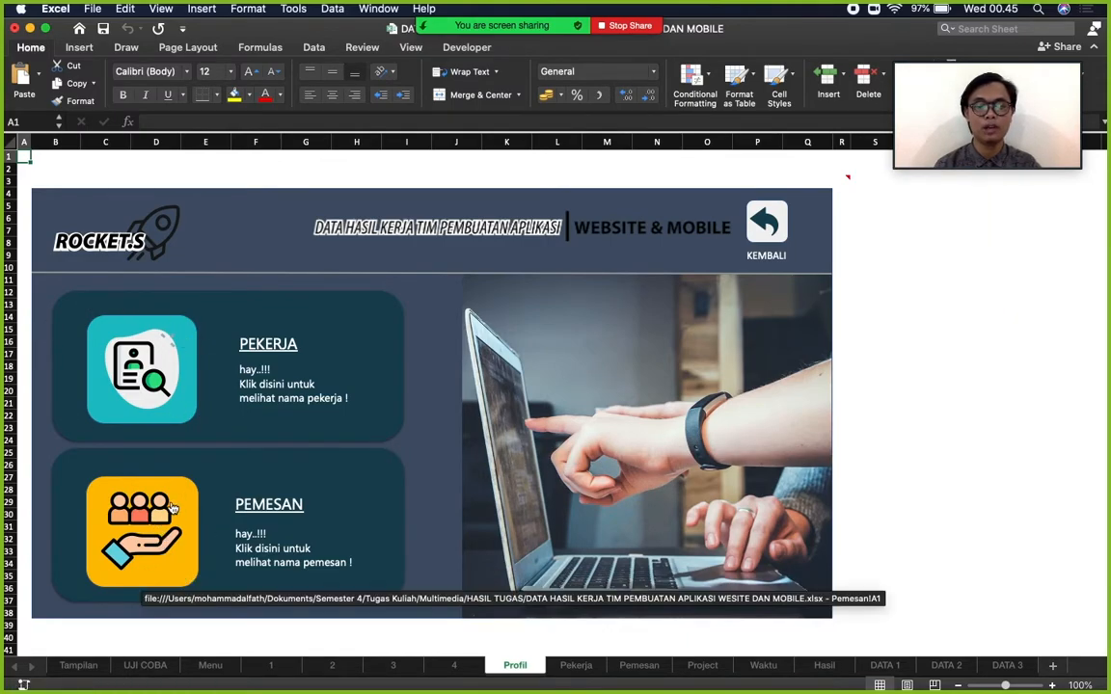
# Open the Pekerja page from Profil and examine the ID cell's dropdown and the NAMA cell's formula.
pyautogui.click(169, 362)
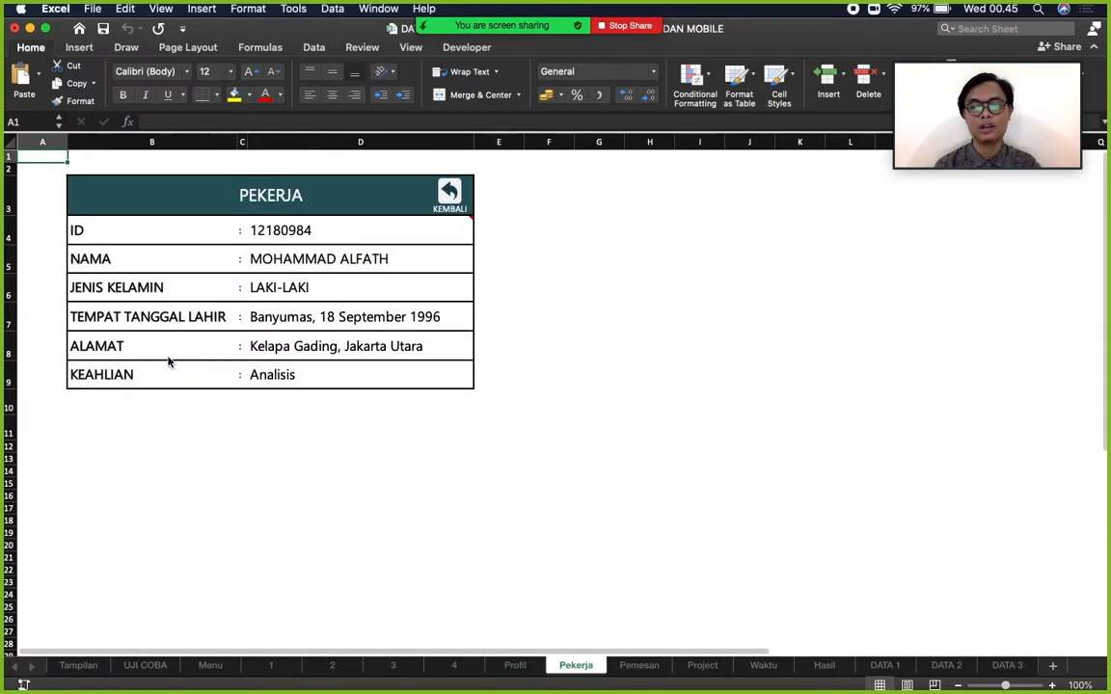
pyautogui.click(319, 228)
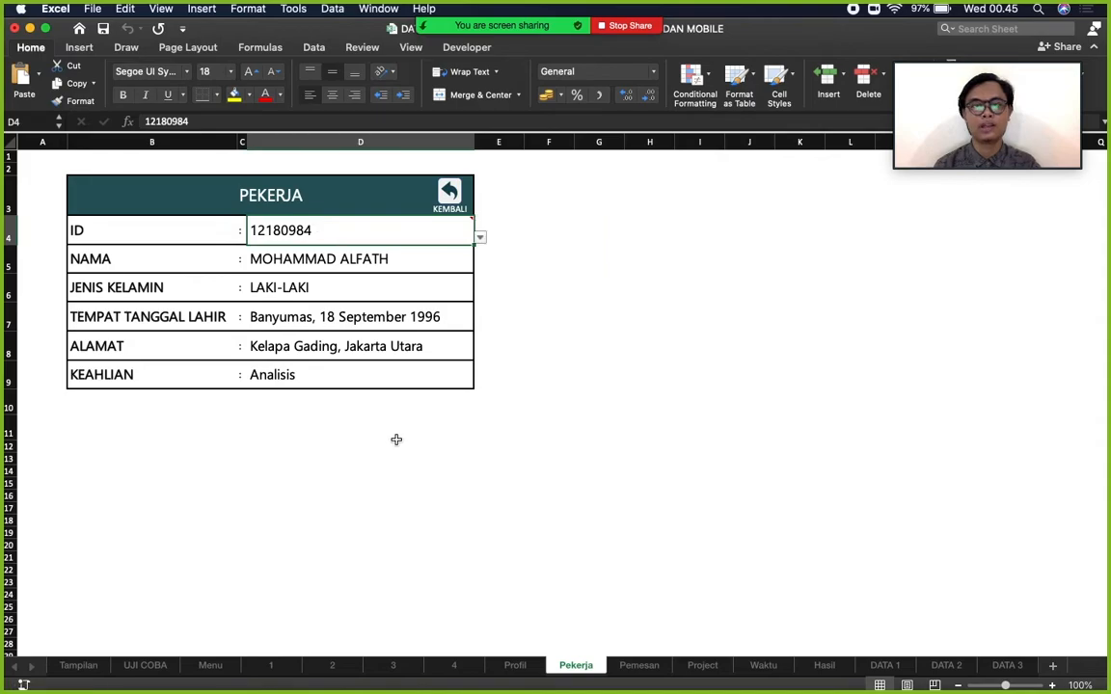
pyautogui.click(432, 257)
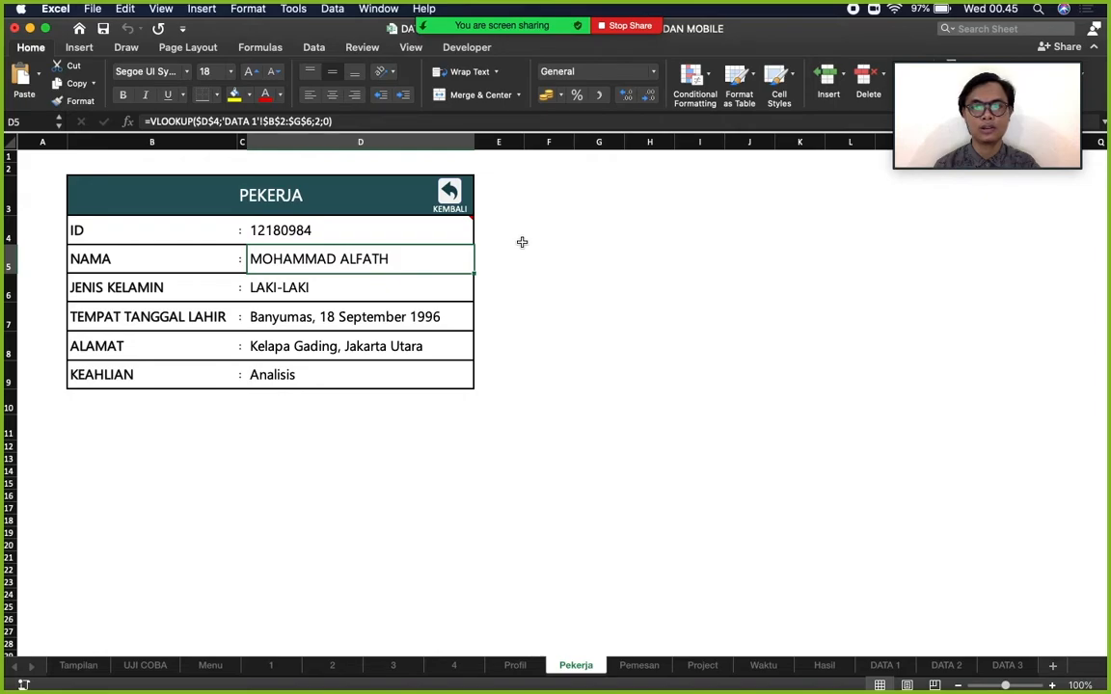
pyautogui.click(594, 261)
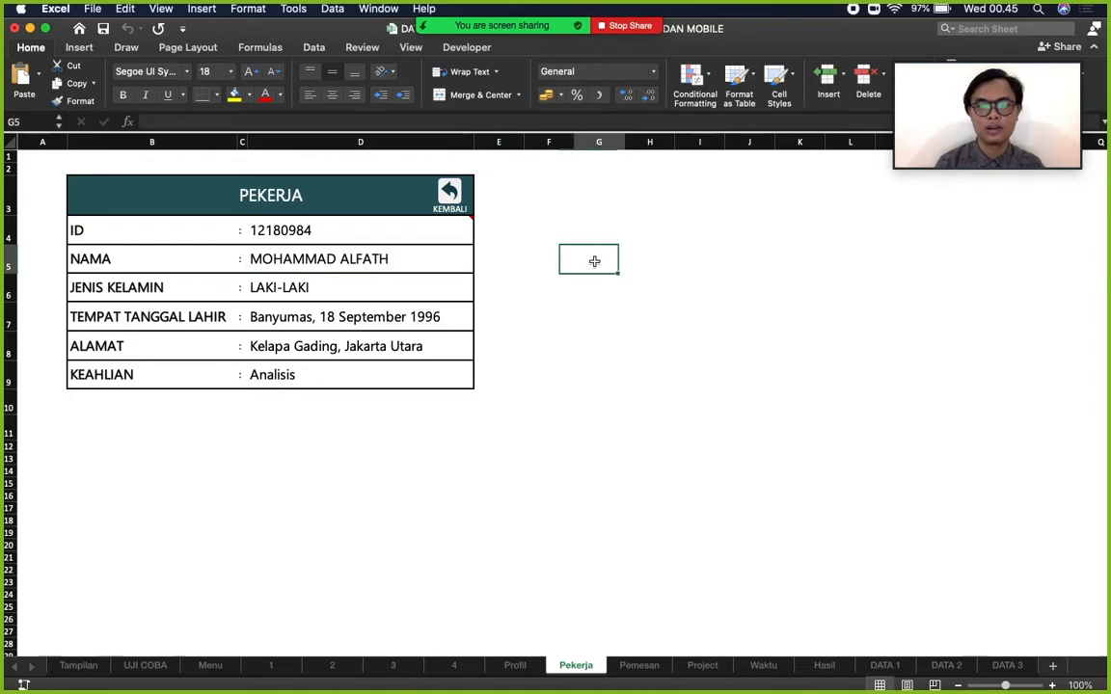
# Apply All Borders to cells F3:H9 beside the PEKERJA table.
pyautogui.click(543, 211)
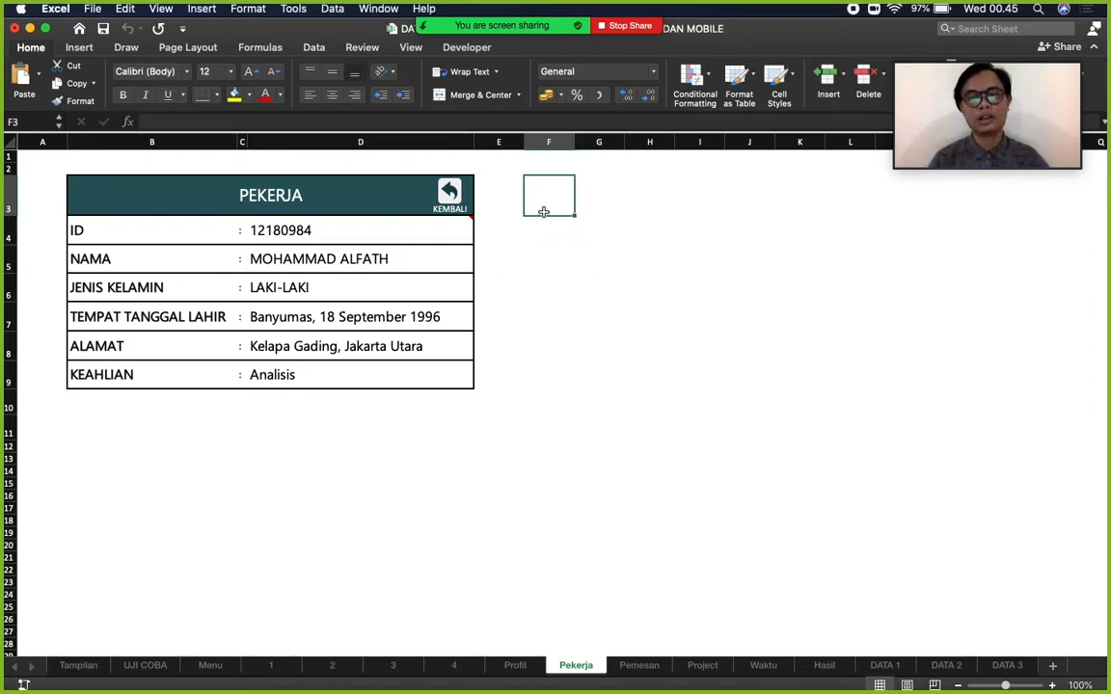
pyautogui.keyDown('shift'); pyautogui.click(657, 204); pyautogui.keyUp('shift')
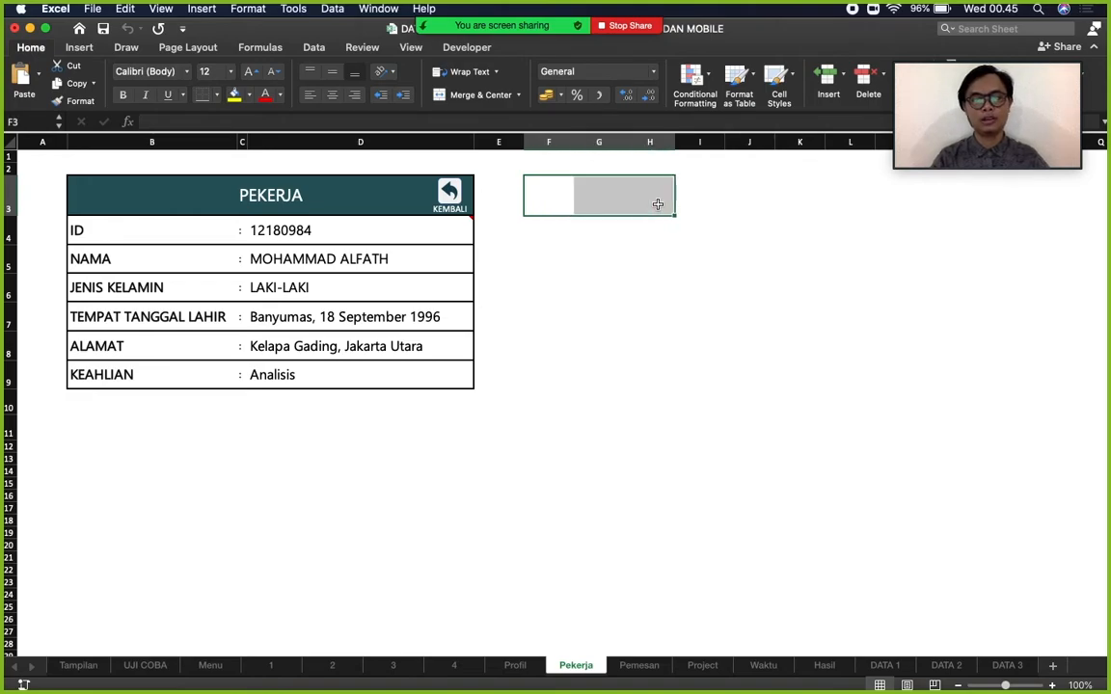
pyautogui.keyDown('shift'); pyautogui.click(665, 380); pyautogui.keyUp('shift')
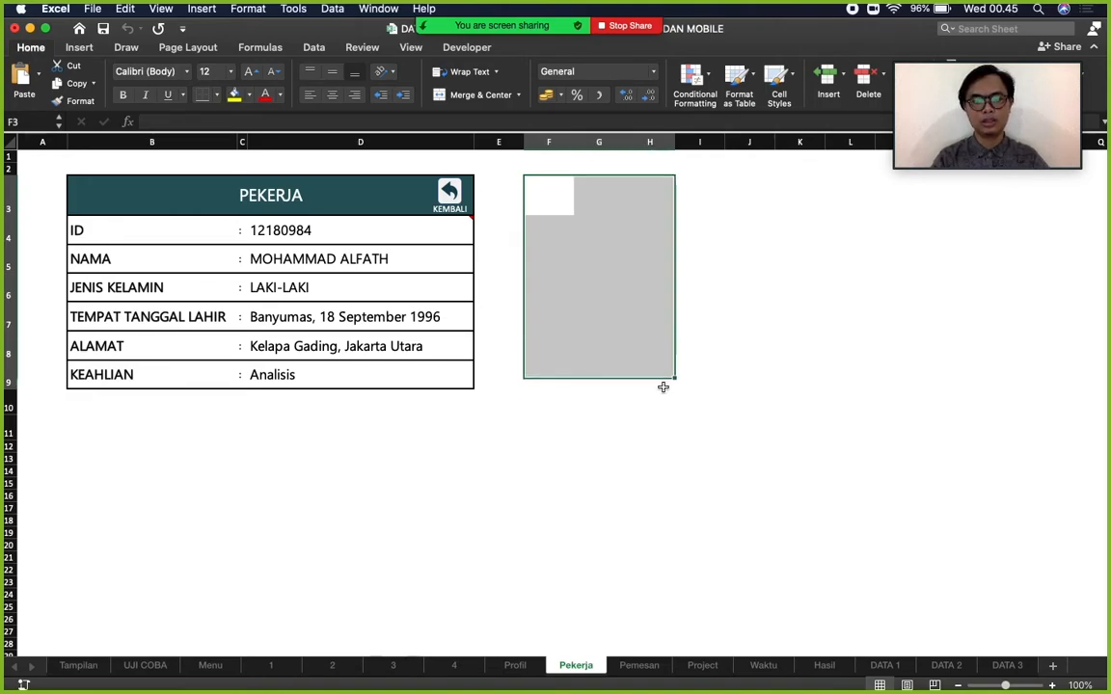
pyautogui.click(216, 97)
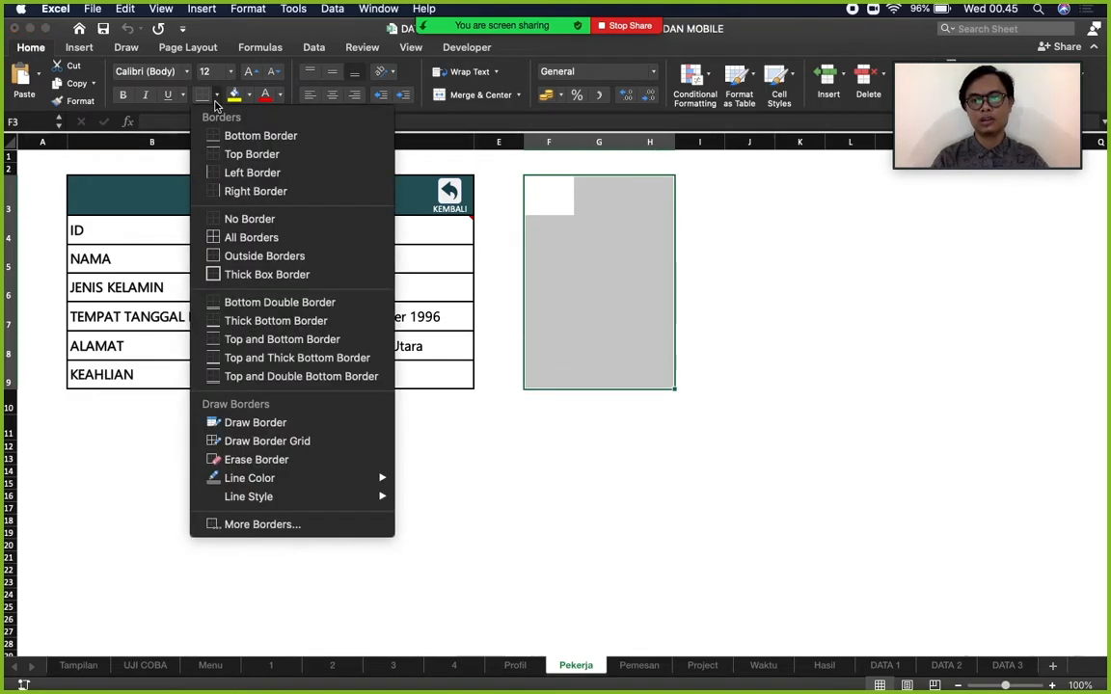
pyautogui.click(249, 240)
# Merge and center cells F3:H3 as the header row of the new bordered table.
pyautogui.click(548, 188)
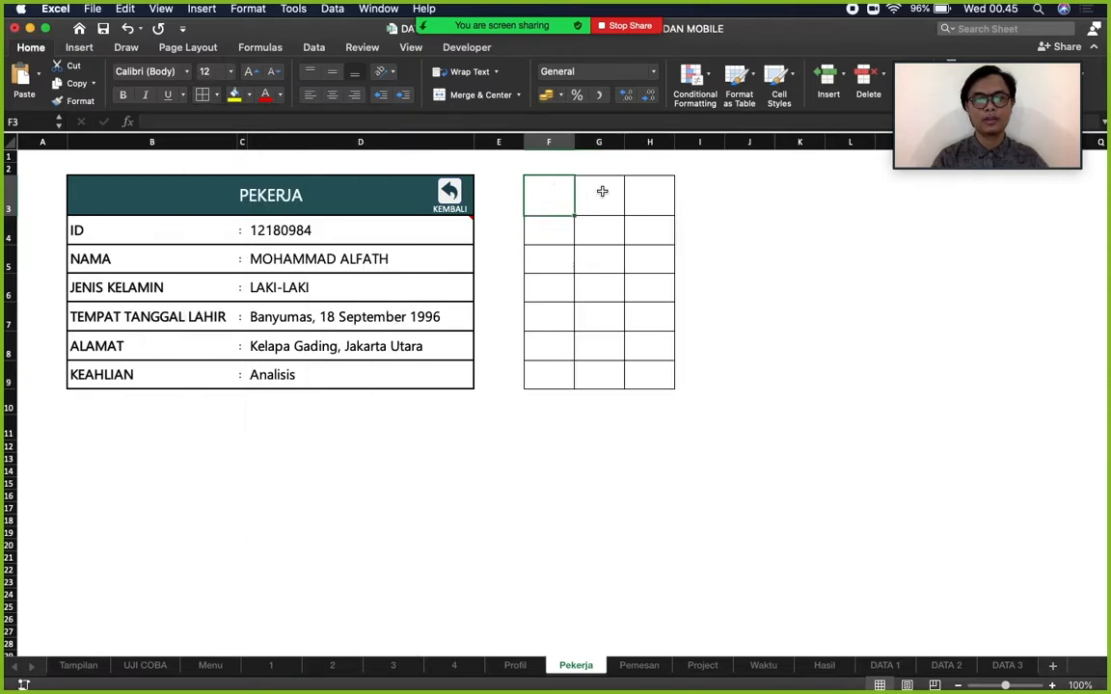
pyautogui.keyDown('shift'); pyautogui.click(641, 192); pyautogui.keyUp('shift')
pyautogui.click(474, 95)
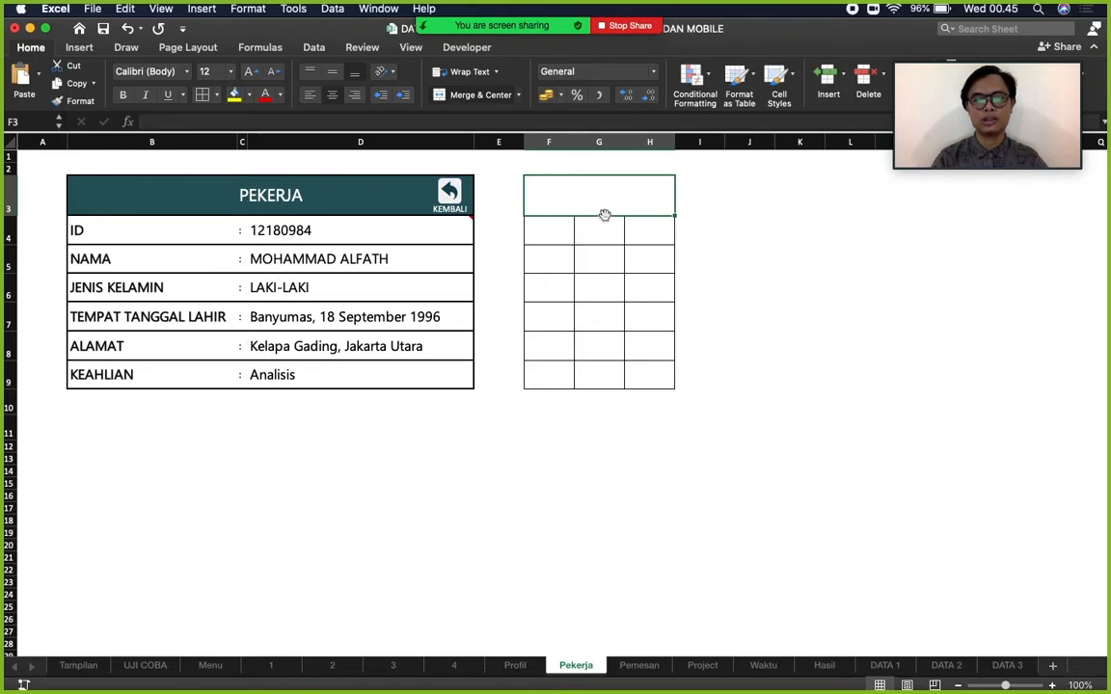
# Resize the new table's columns: widen F and H for labels and values, and narrow G to a width of 1.50.
pyautogui.click(598, 142)
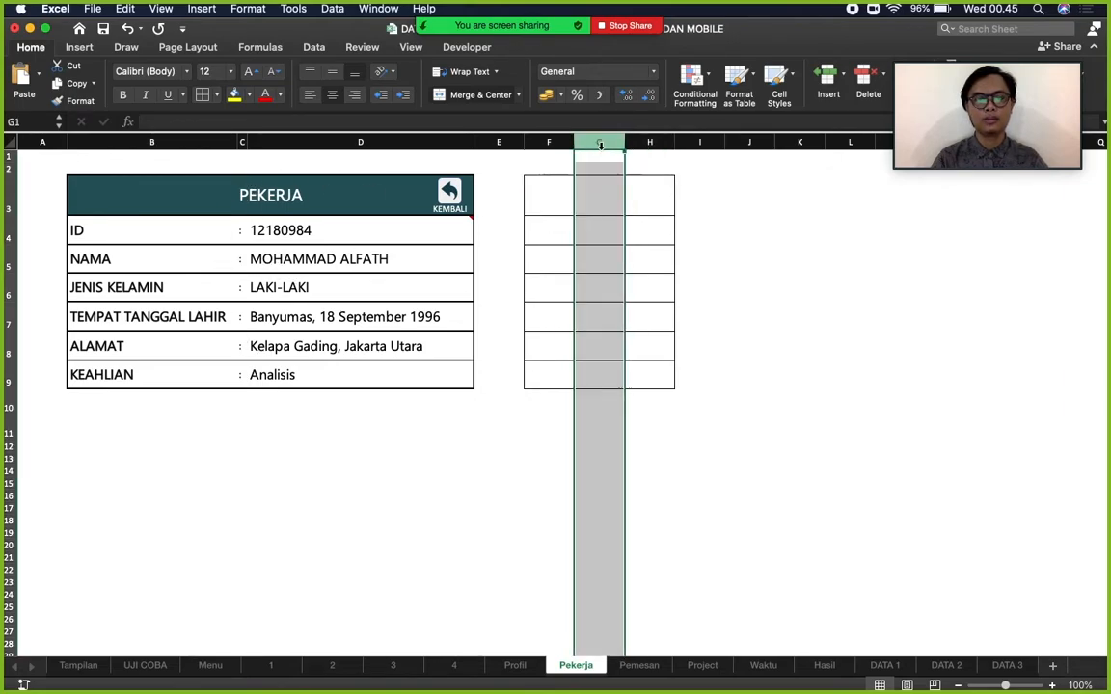
pyautogui.moveTo(625, 142); pyautogui.dragTo(702, 142)
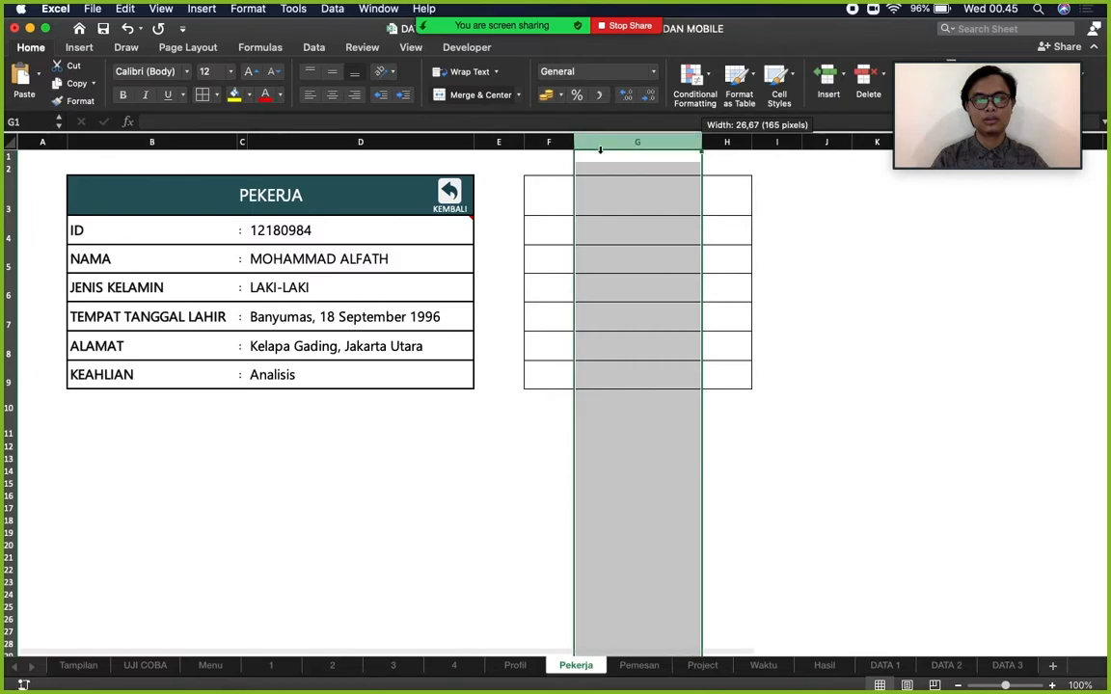
pyautogui.moveTo(577, 144); pyautogui.dragTo(670, 143)
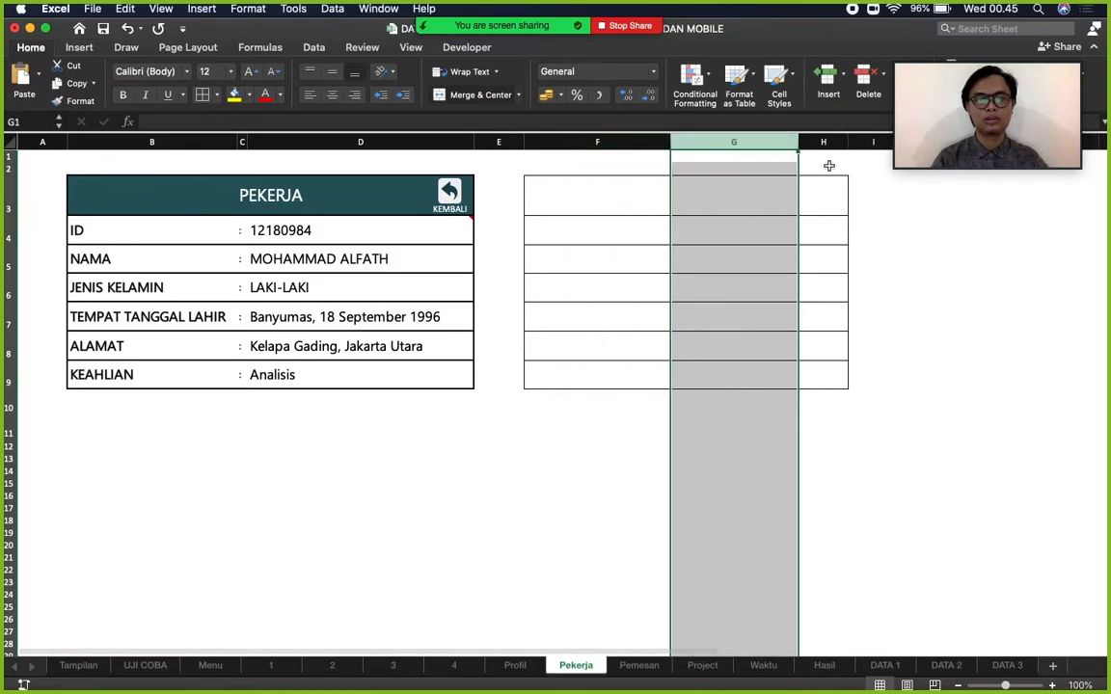
pyautogui.moveTo(797, 143); pyautogui.dragTo(679, 143)
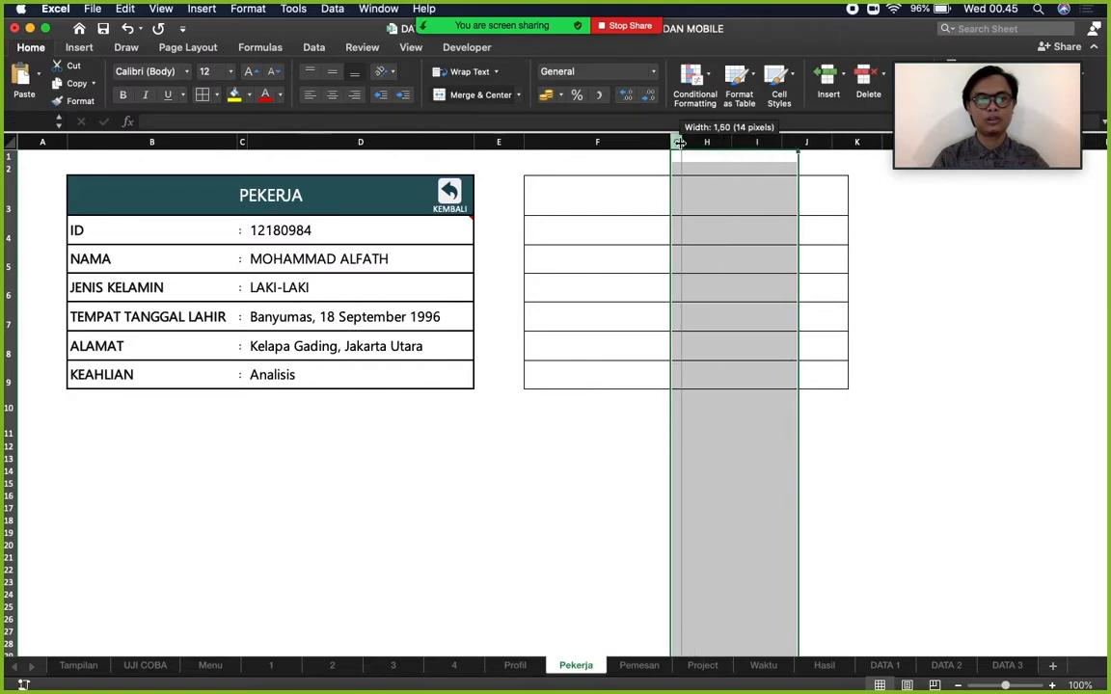
pyautogui.click(721, 143)
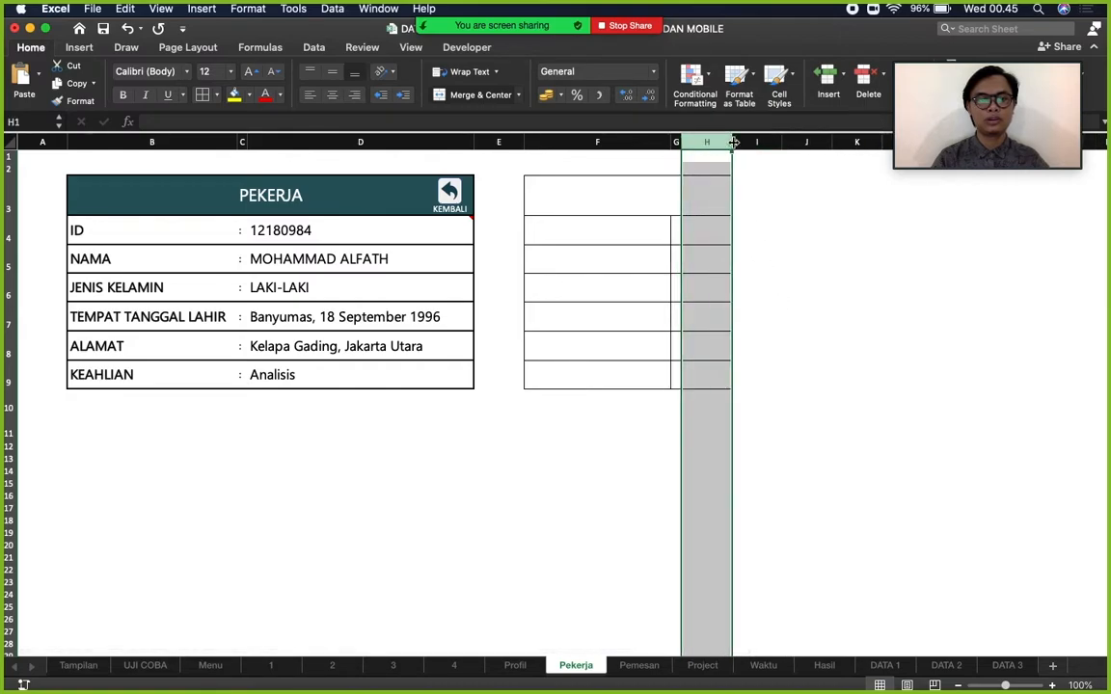
pyautogui.moveTo(730, 142); pyautogui.dragTo(879, 198)
# Enter the row labels ID, NAMA and JENIS KELAMIN in cells F4 to F6 of the new table.
pyautogui.click(597, 231)
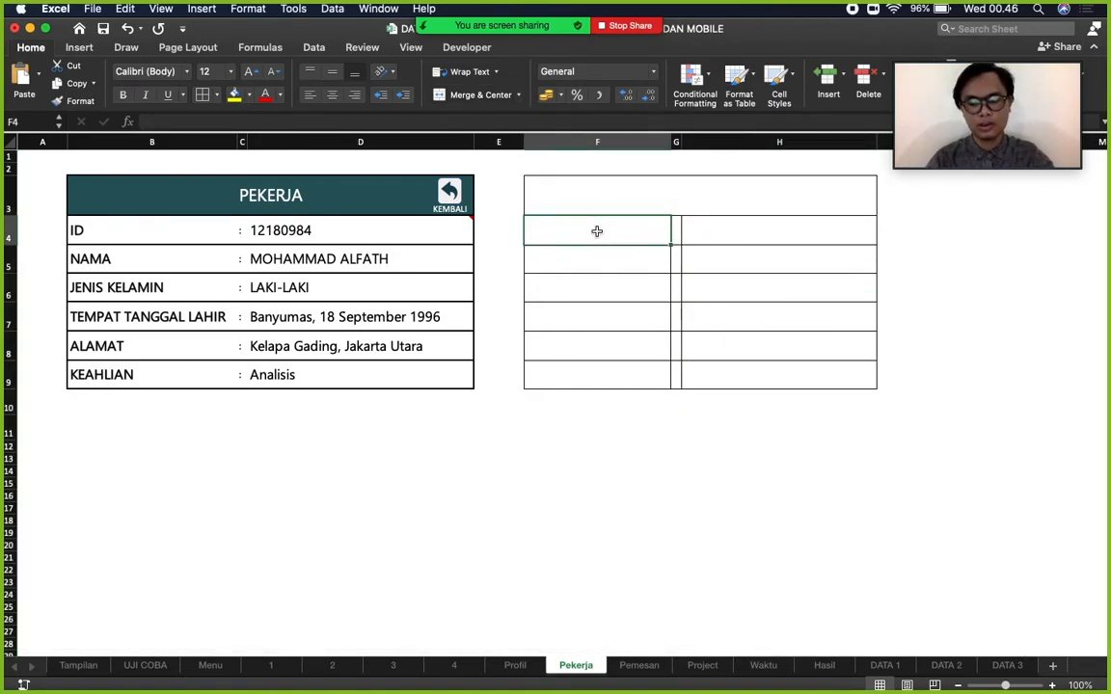
pyautogui.write('ID')
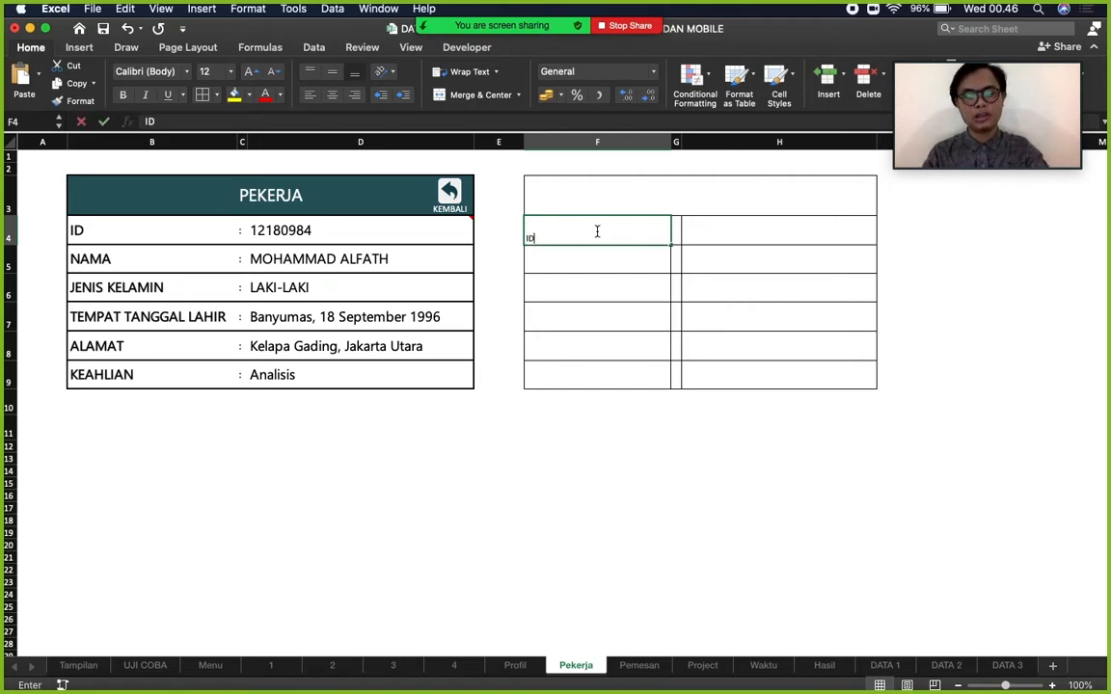
pyautogui.press('Return')
pyautogui.write('NA')
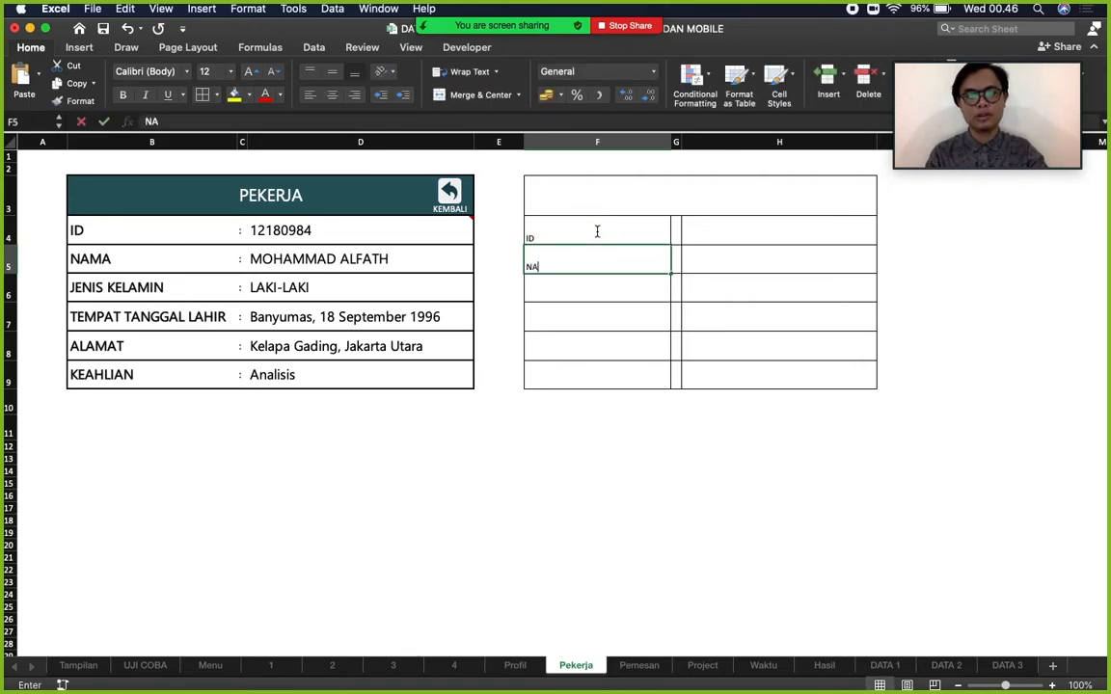
pyautogui.write('MA')
pyautogui.press('Return')
pyautogui.write('JEN')
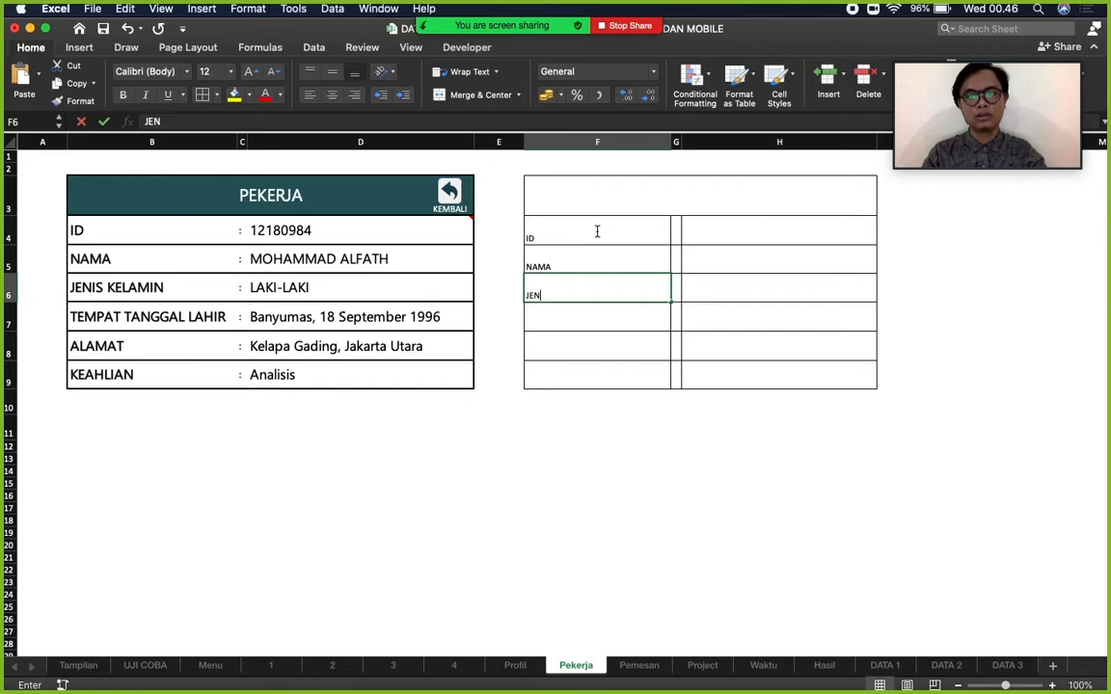
pyautogui.write('IS KELAM')
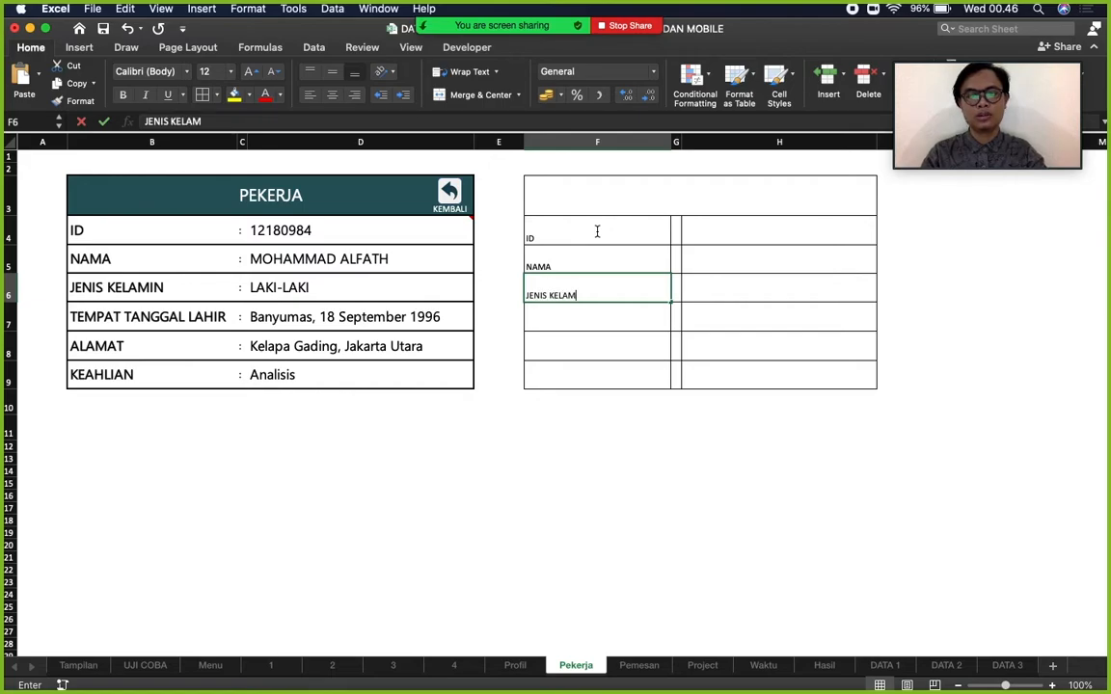
pyautogui.write('IN')
pyautogui.press('Return')
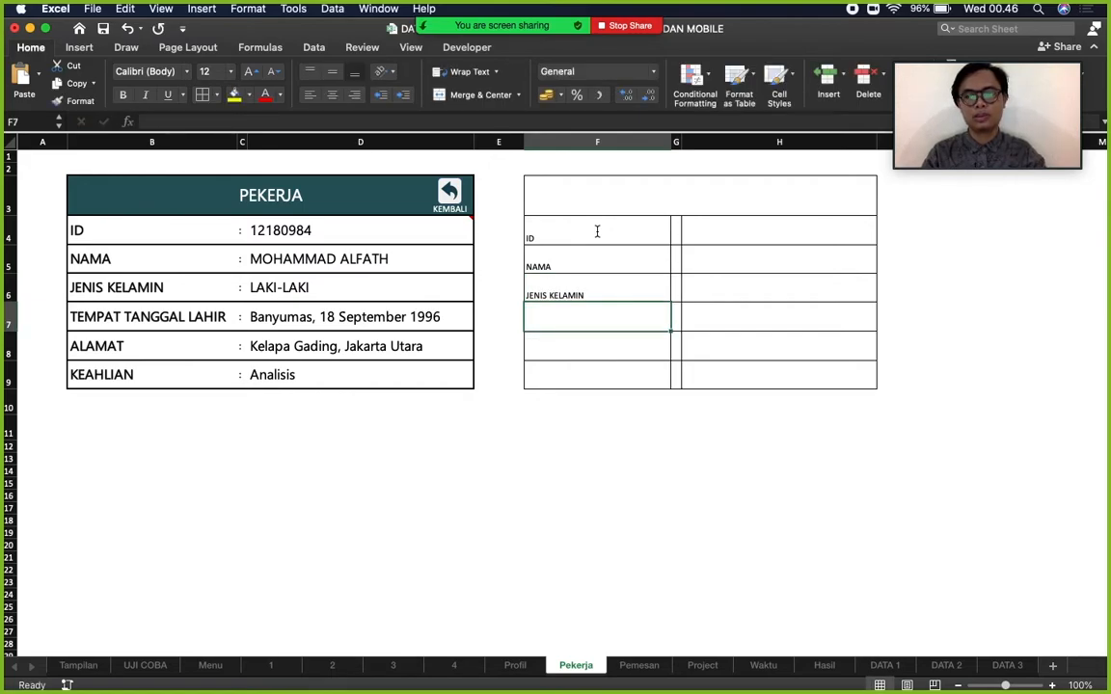
# Enter the row labels TEMPAT TANGGAL LAHIR, ALAMAT and KEAHLIAN in cells F7 to F9.
pyautogui.write('TEMPAT')
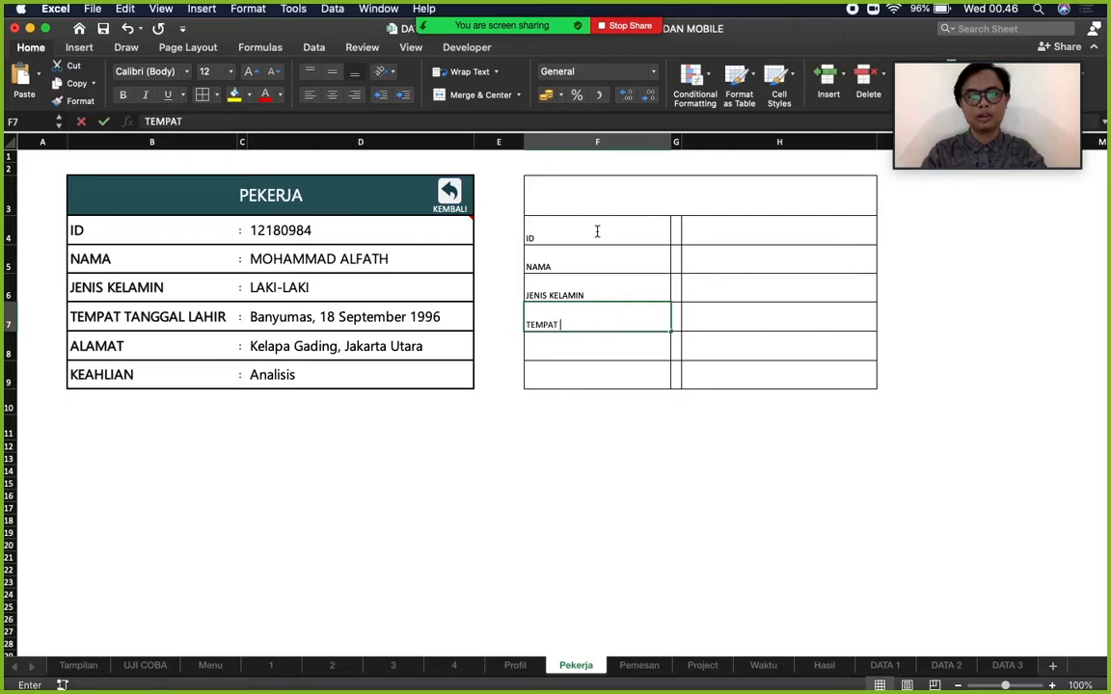
pyautogui.write(' TANGGAL')
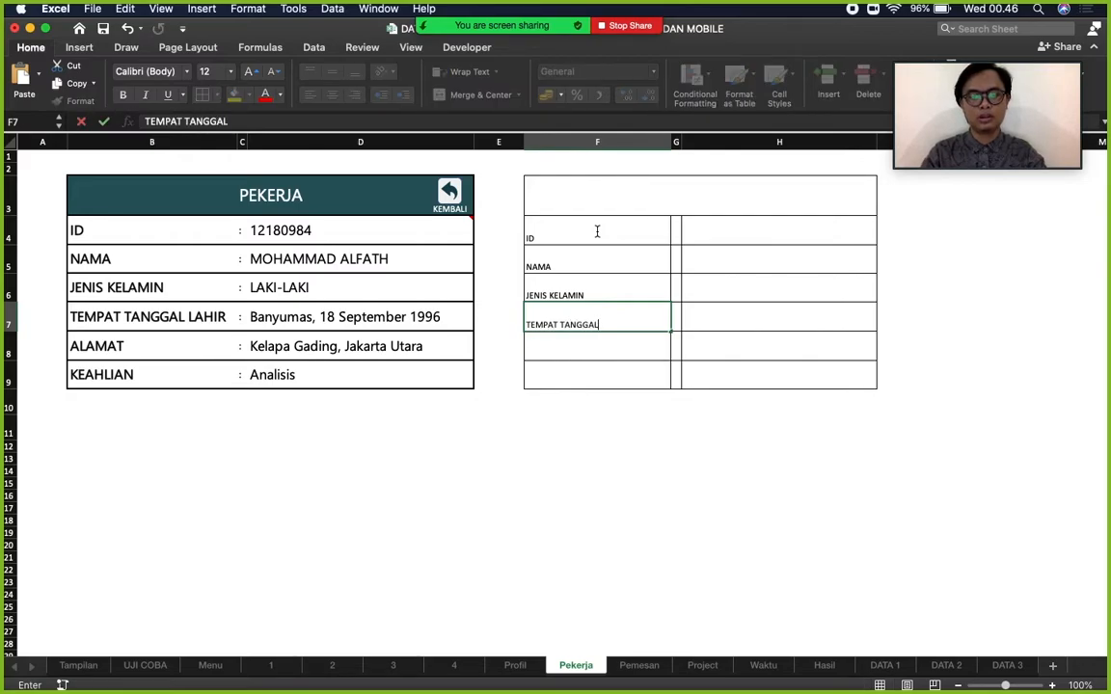
pyautogui.write(' LAHIR')
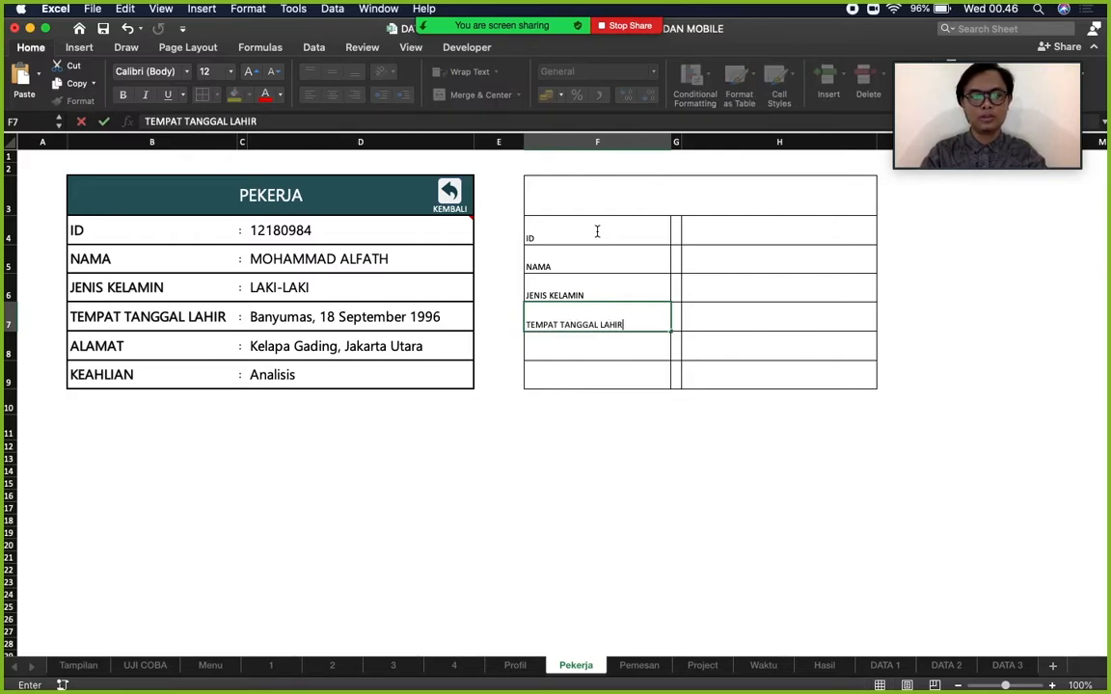
pyautogui.press('Return')
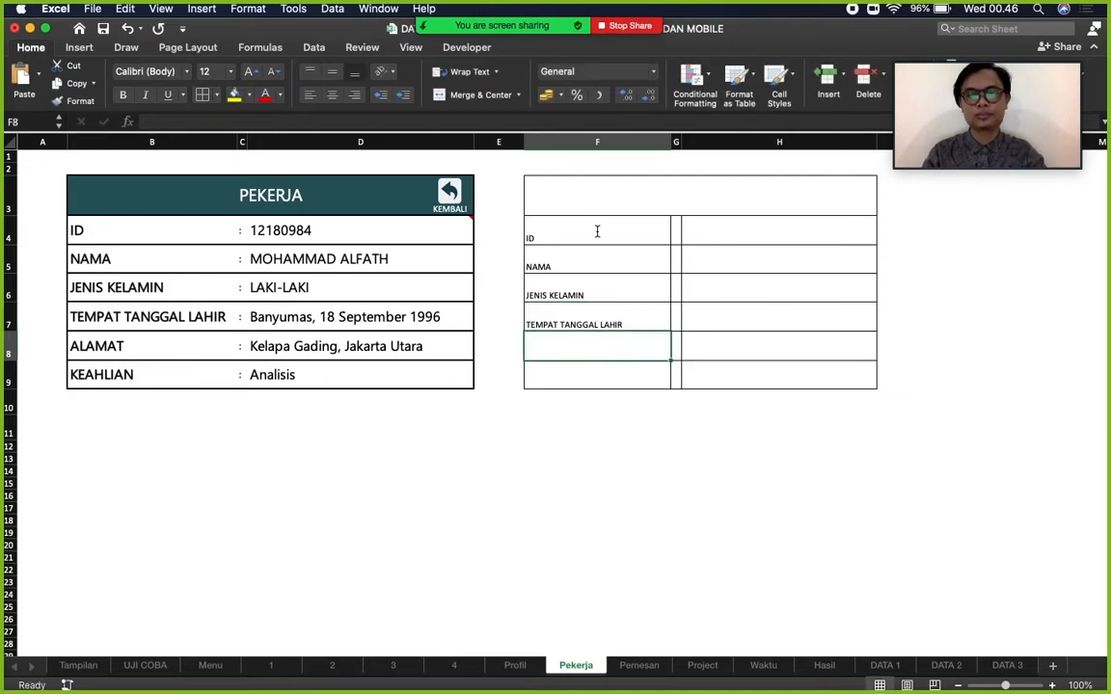
pyautogui.write('ALAMA')
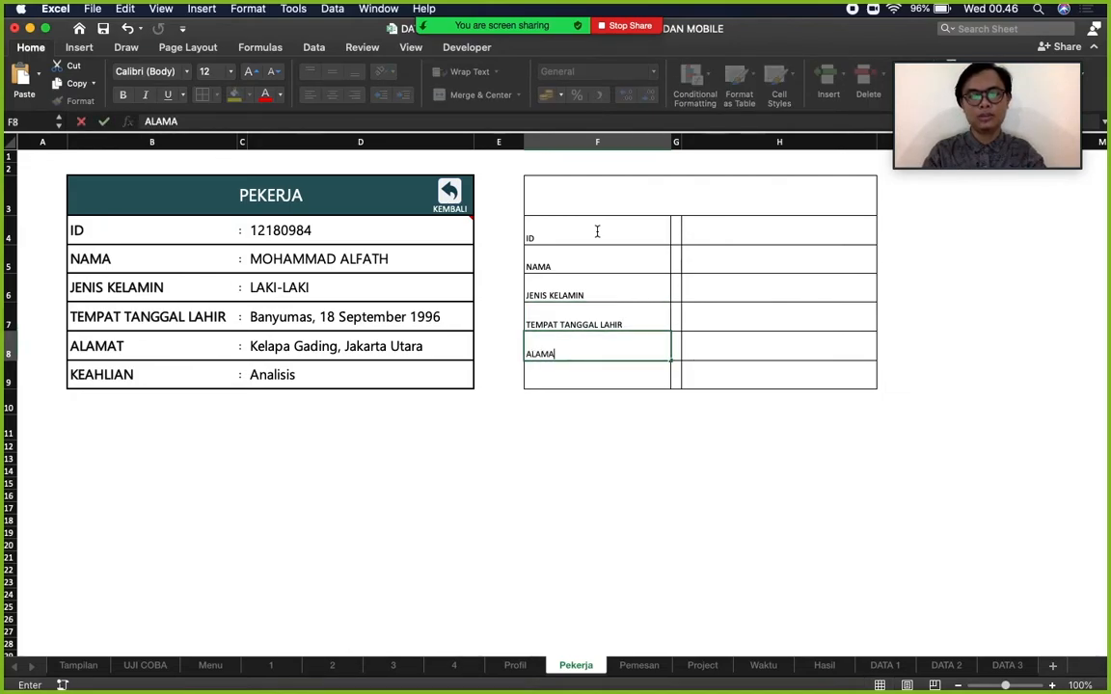
pyautogui.write('T')
pyautogui.press('Return')
pyautogui.write('KE')
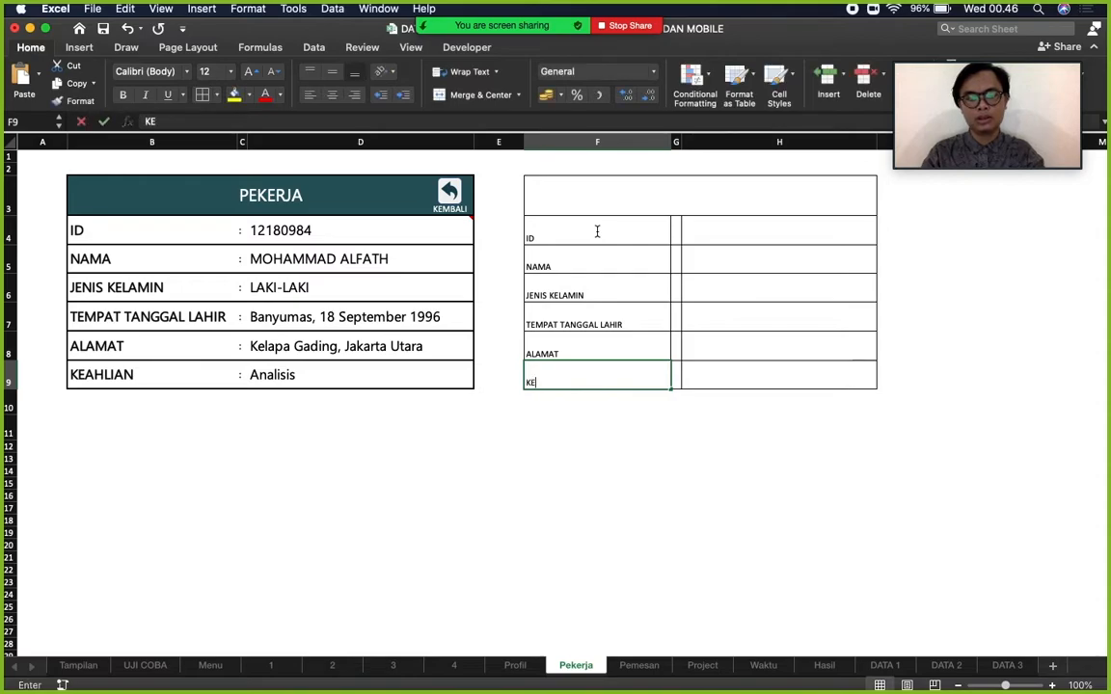
pyautogui.write('AHLIAN')
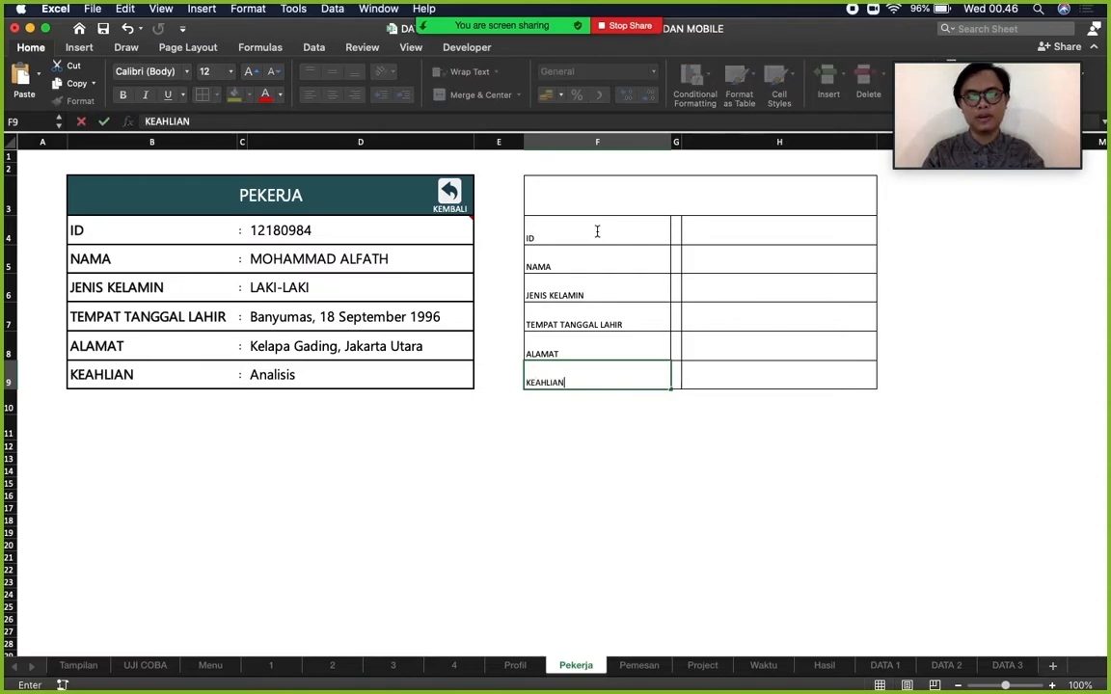
# Fill cells G4 to G9 with a colon as the separator for each label row.
pyautogui.click(676, 231)
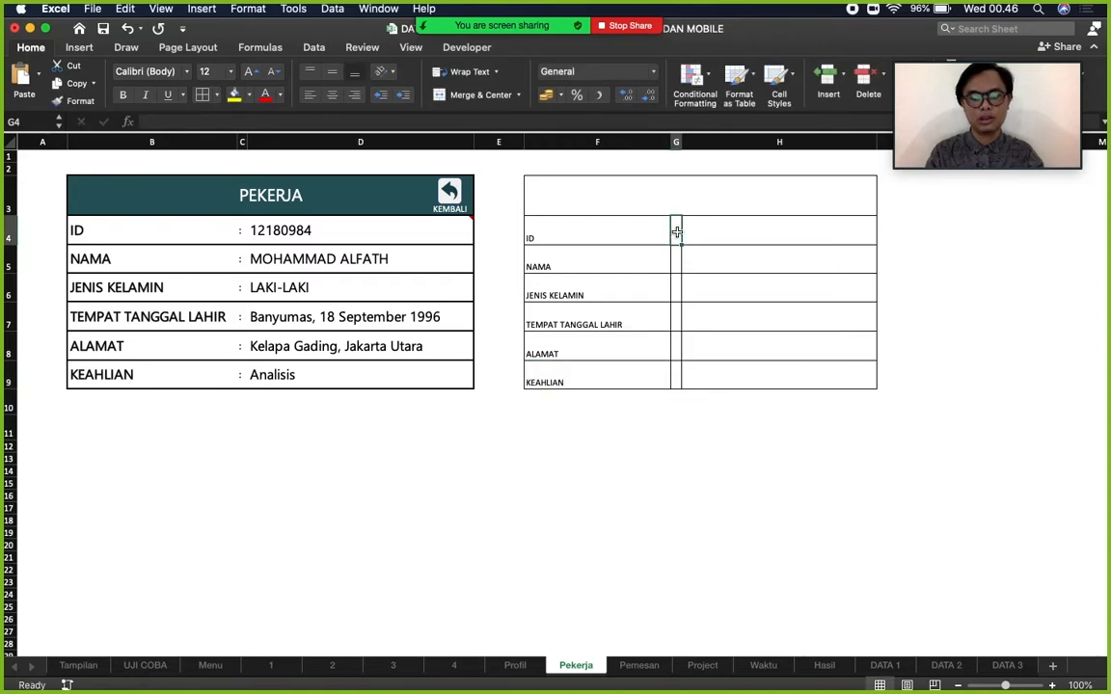
pyautogui.write(':')
pyautogui.press('Return')
pyautogui.write(':')
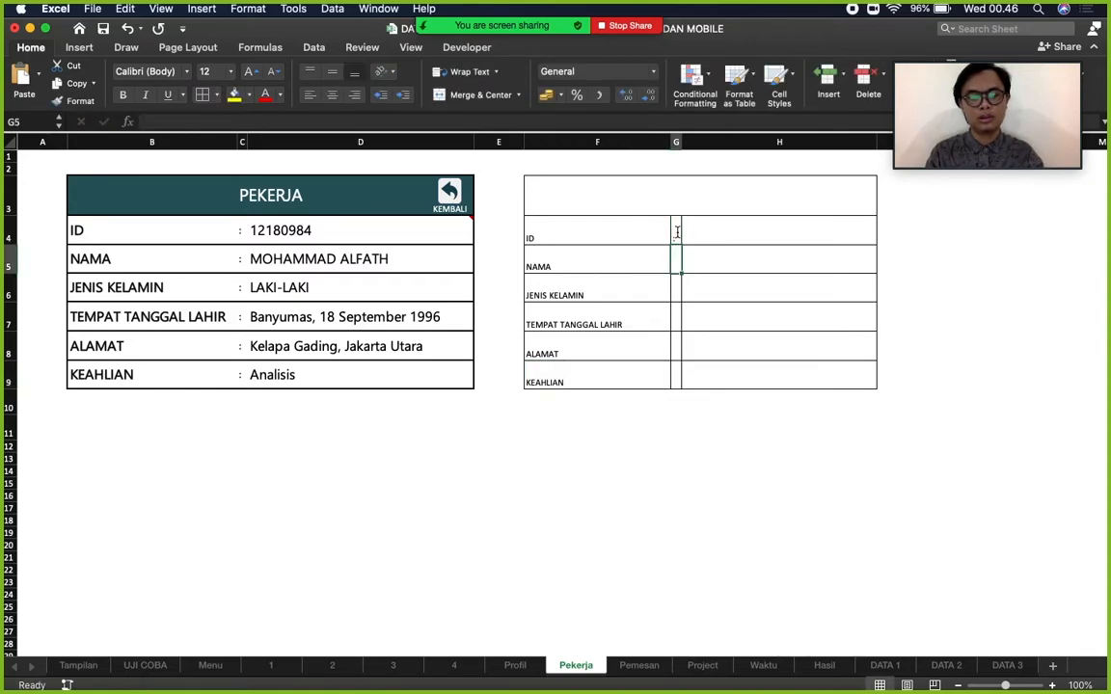
pyautogui.press('Return')
pyautogui.write(':')
pyautogui.press('Return')
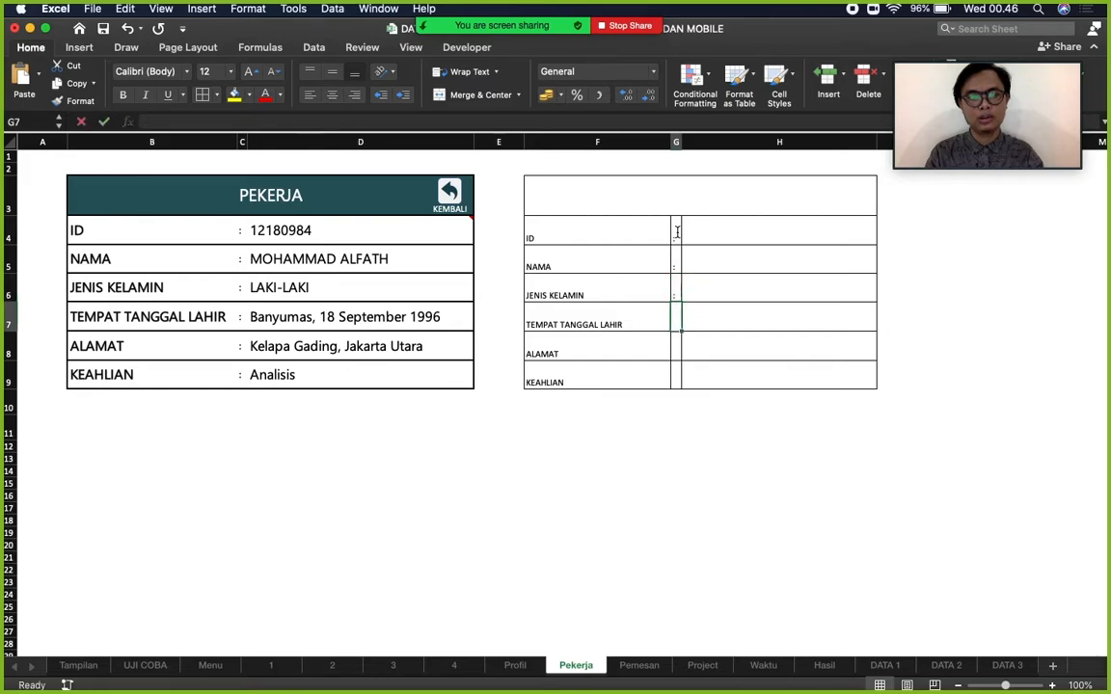
pyautogui.write(':')
pyautogui.press('Return')
pyautogui.write(':')
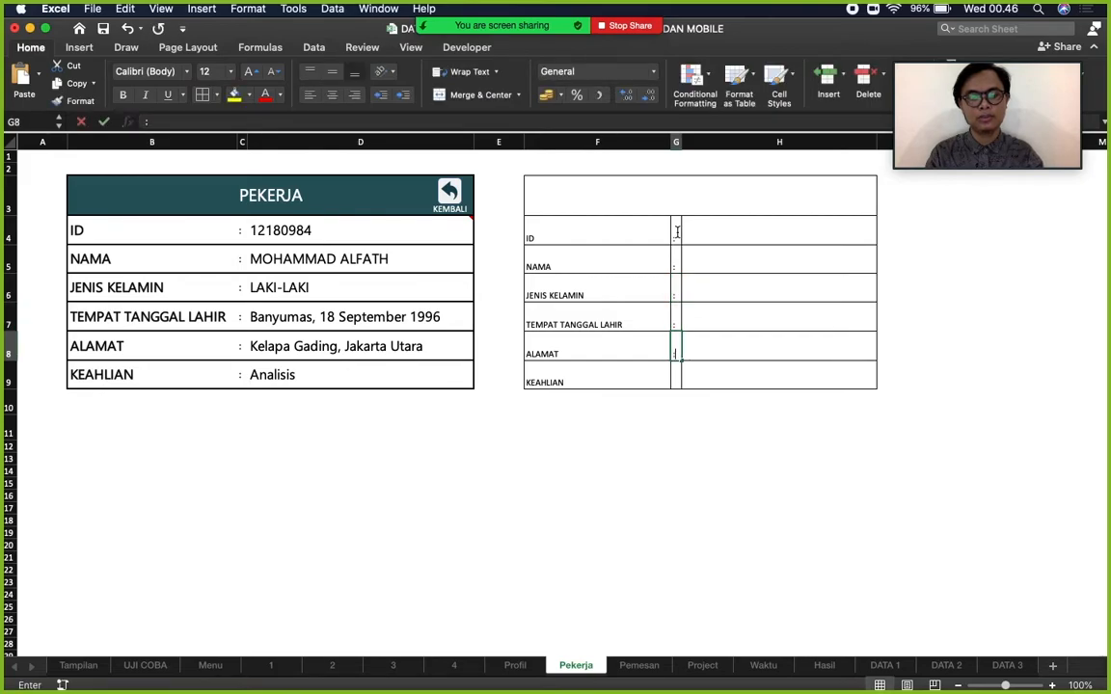
pyautogui.press('Return')
pyautogui.write(':')
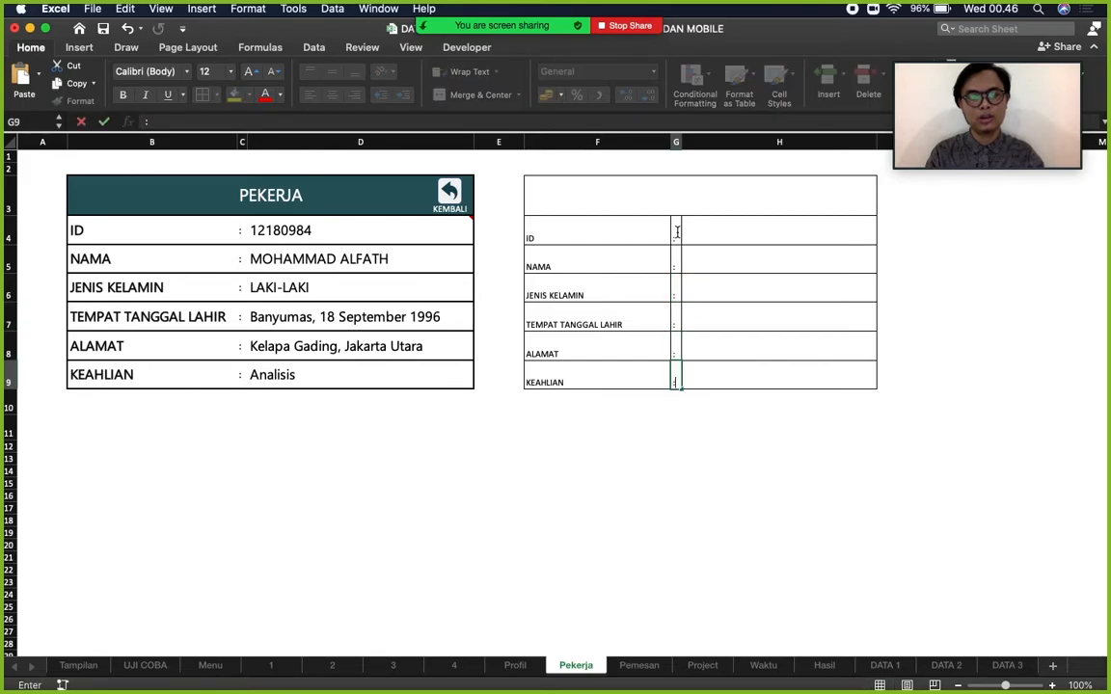
# Examine the dropdown options of the ID cell in the existing PEKERJA table, keeping its current choice.
pyautogui.click(733, 229)
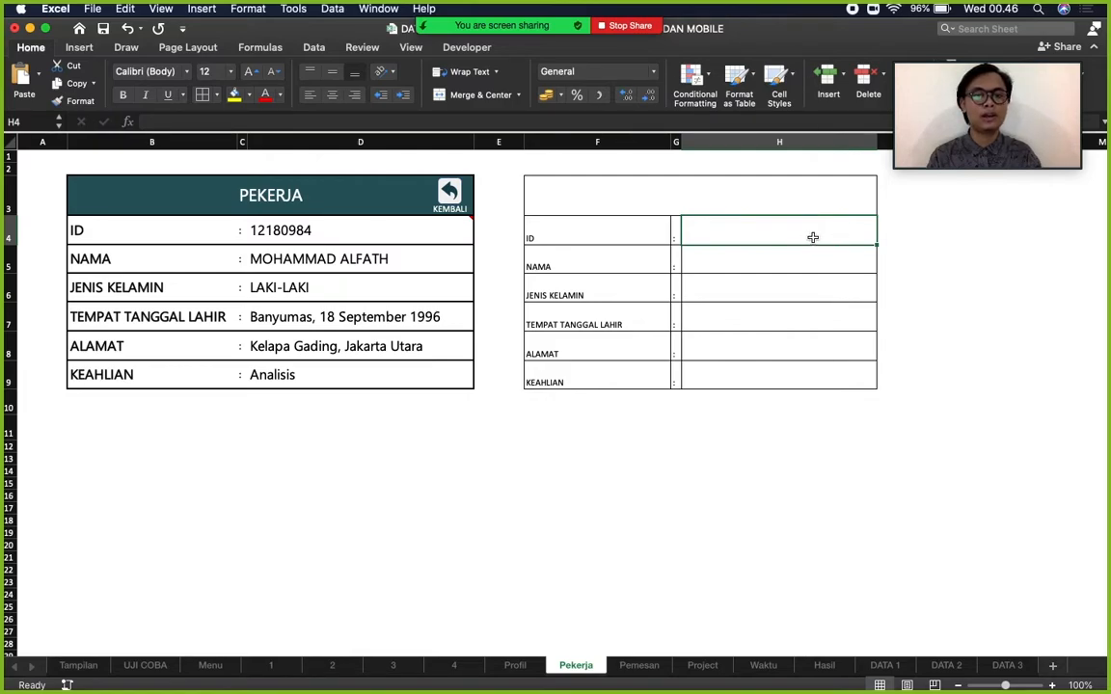
pyautogui.click(433, 233)
pyautogui.click(480, 240)
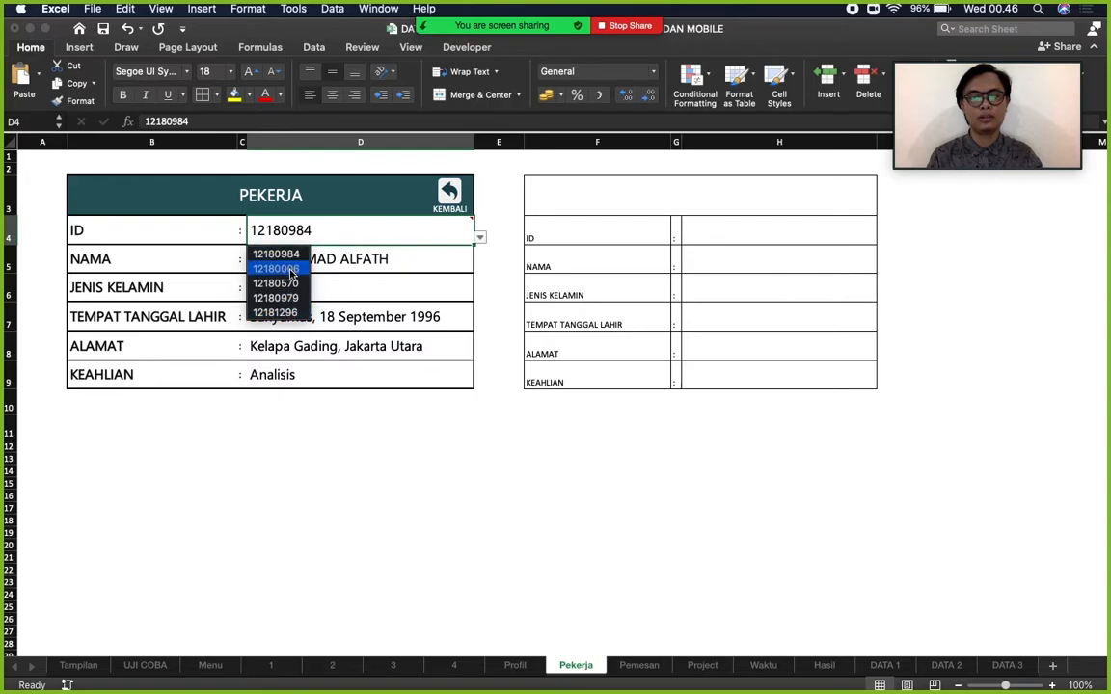
pyautogui.click(344, 230)
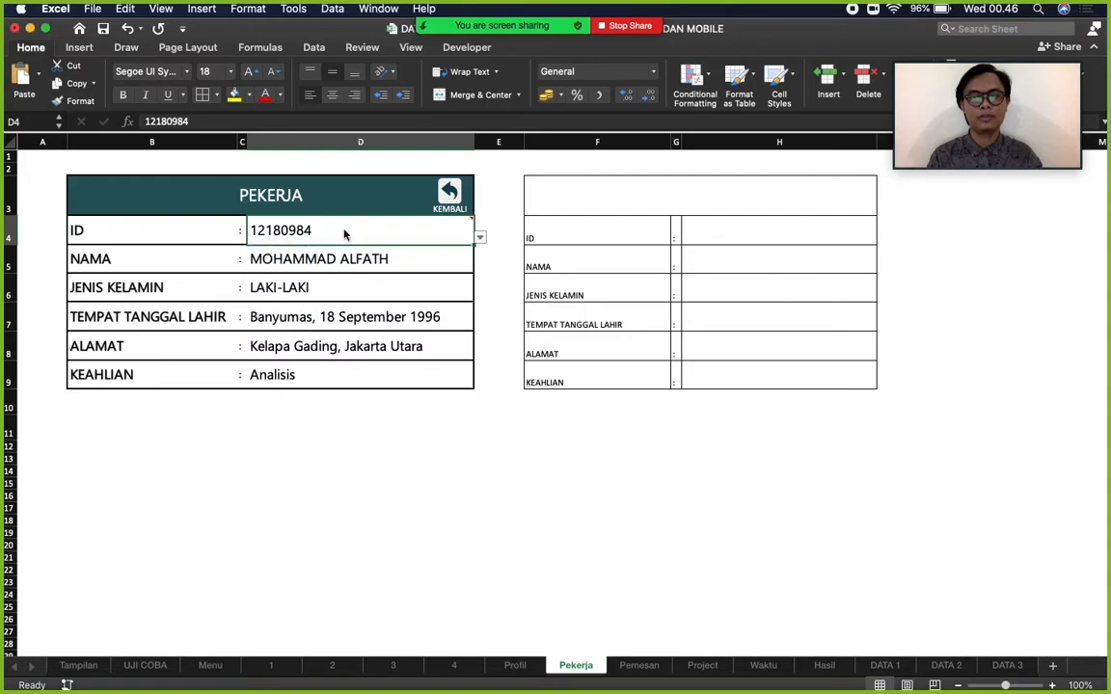
# Begin a data validation rule on the new table's ID cell H4 that allows a List with an in-cell dropdown.
pyautogui.click(708, 230)
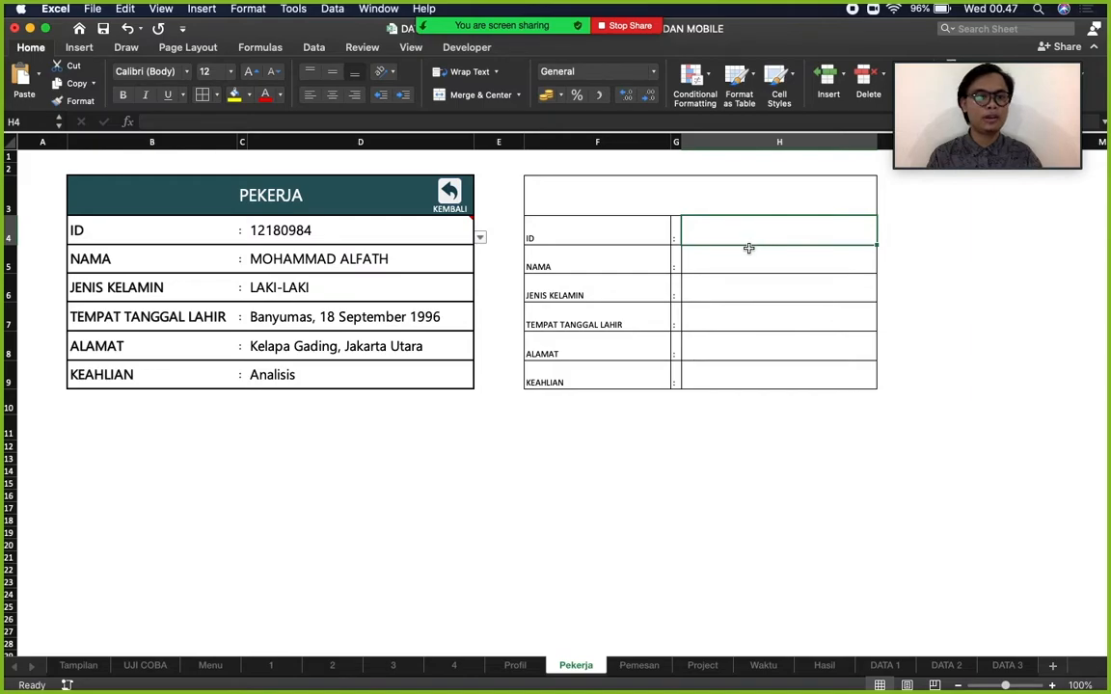
pyautogui.click(314, 50)
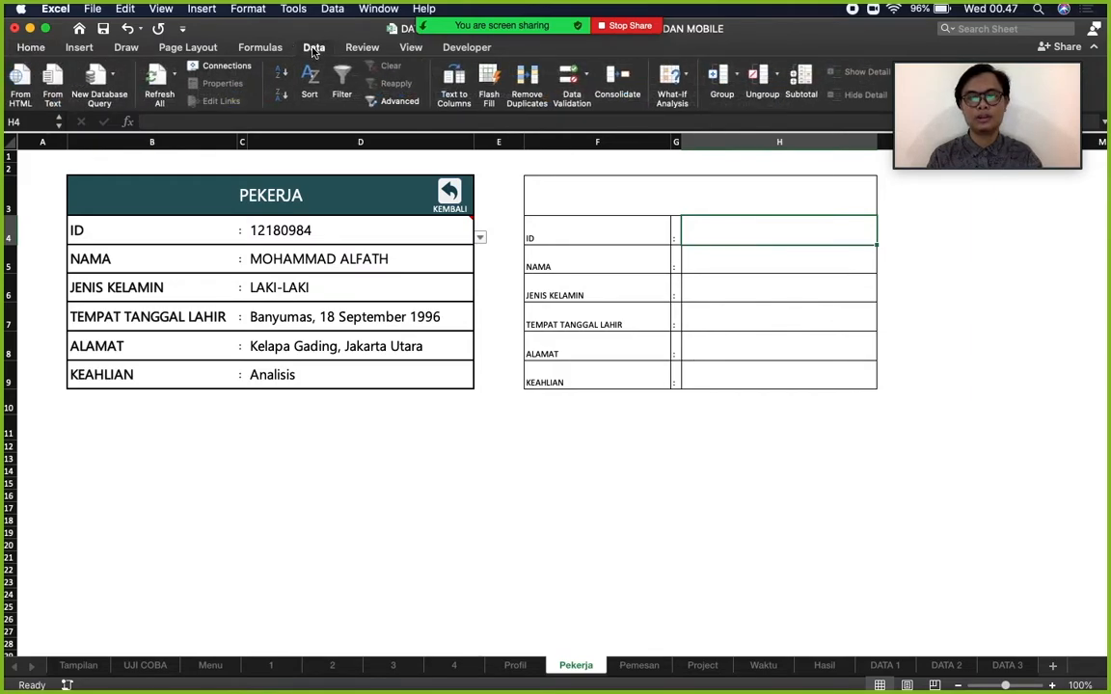
pyautogui.click(572, 80)
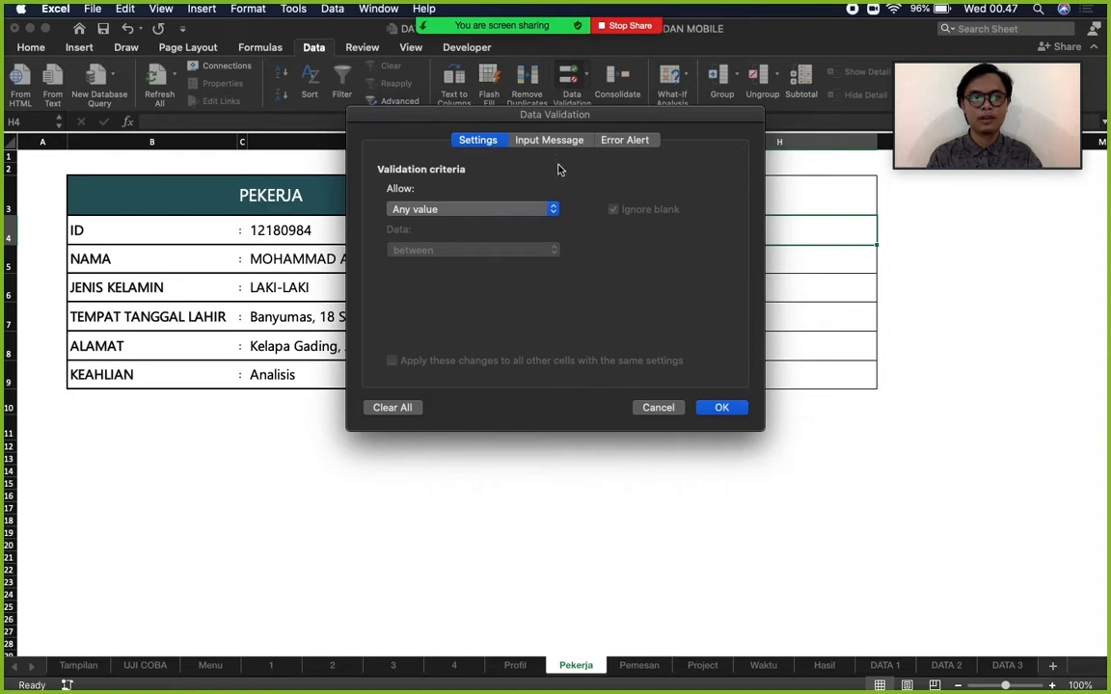
pyautogui.click(555, 211)
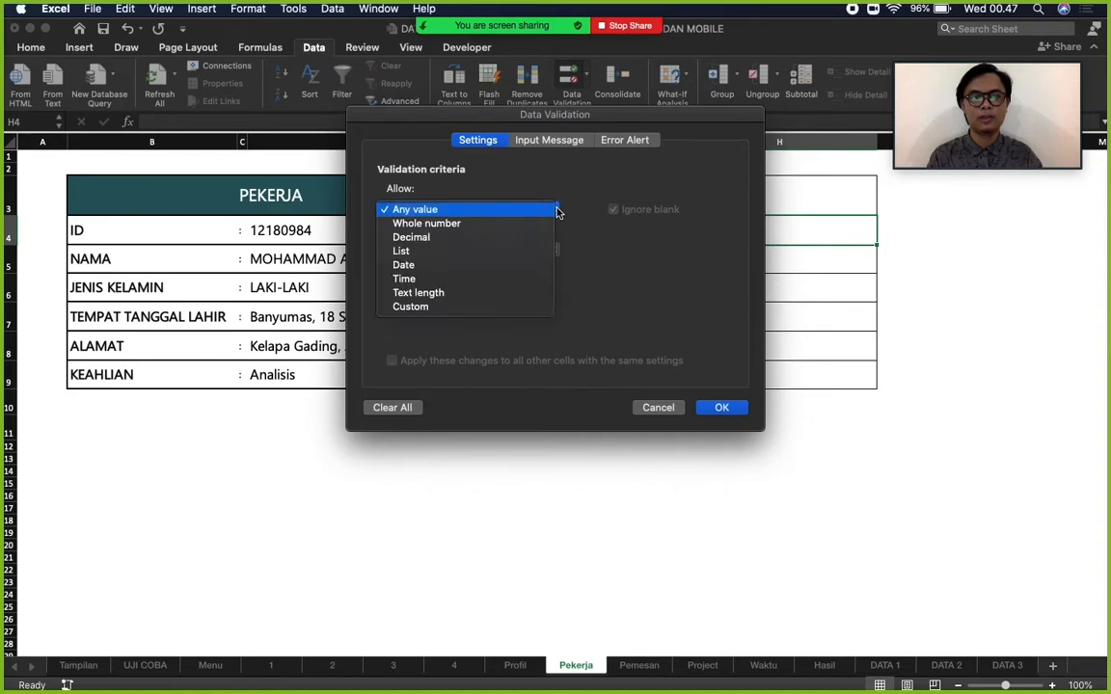
pyautogui.click(461, 253)
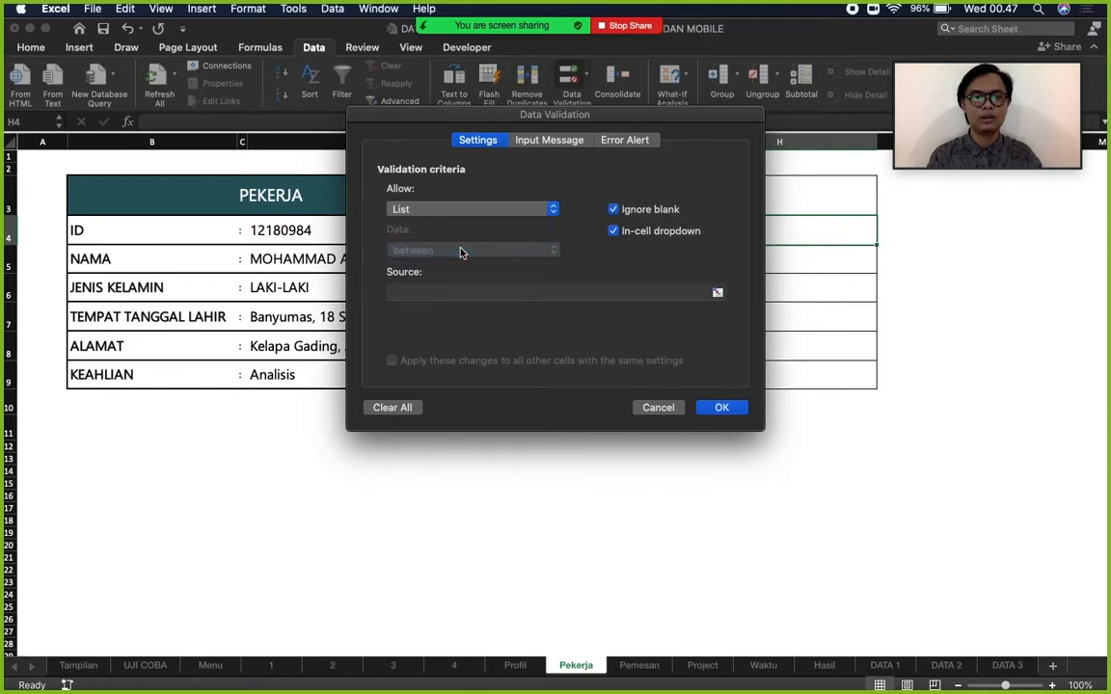
# Set the list source to ='DATA 1'!$B$2:$B$6, apply the validation and check the options offered in H4 without choosing one.
pyautogui.click(717, 294)
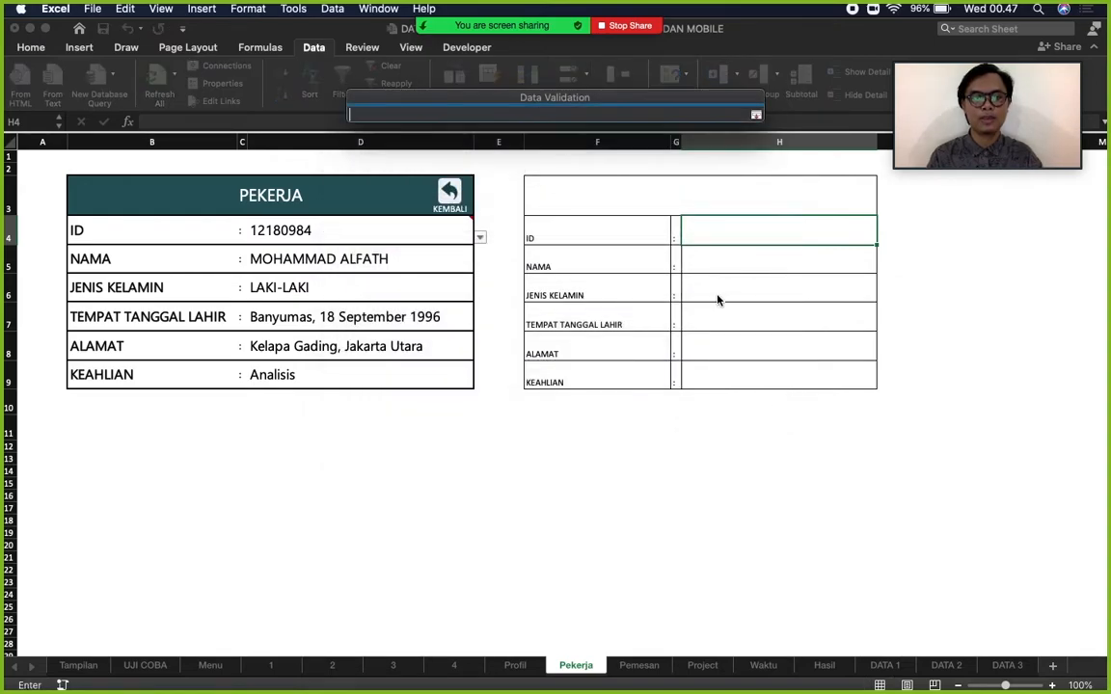
pyautogui.click(902, 666)
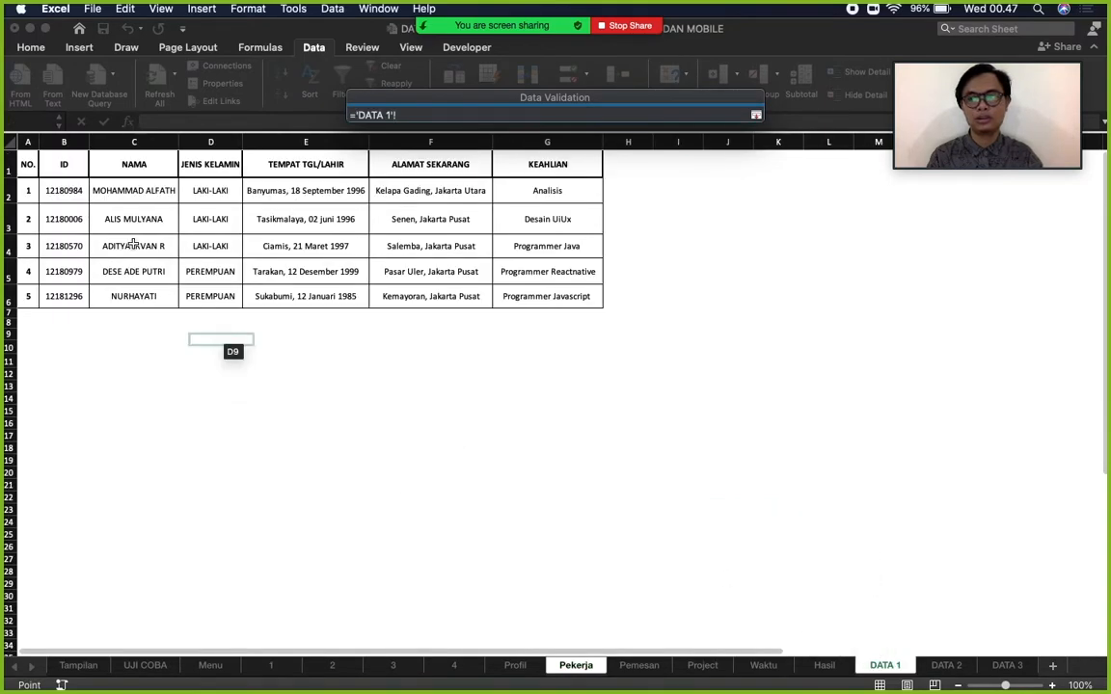
pyautogui.click(75, 194)
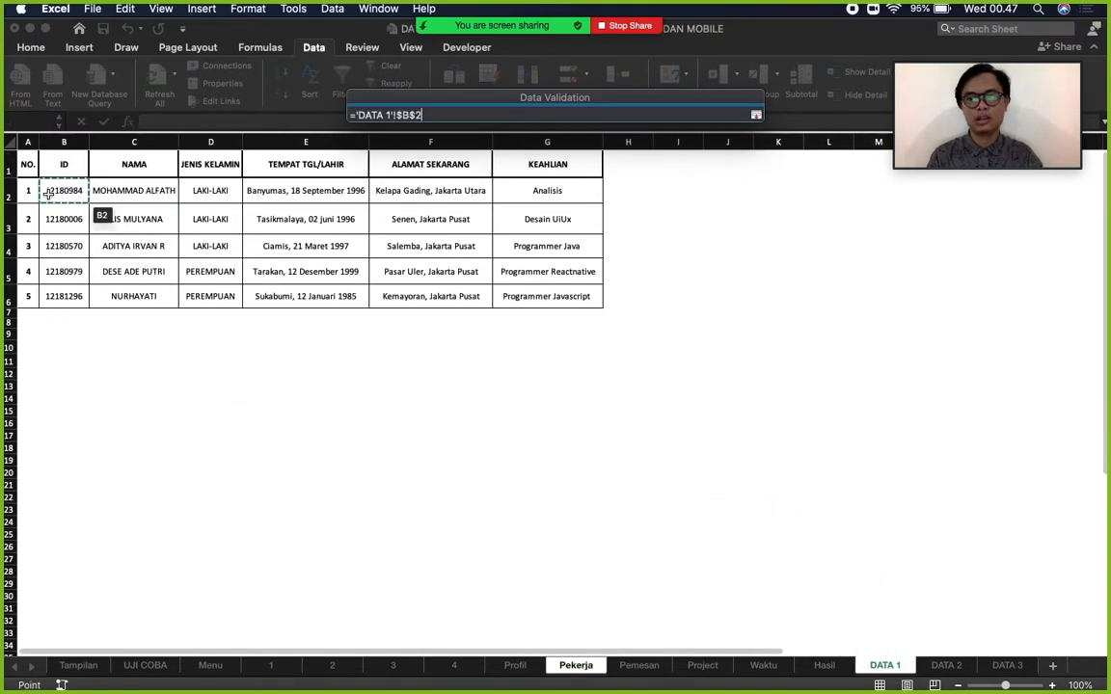
pyautogui.keyDown('shift'); pyautogui.click(75, 294); pyautogui.keyUp('shift')
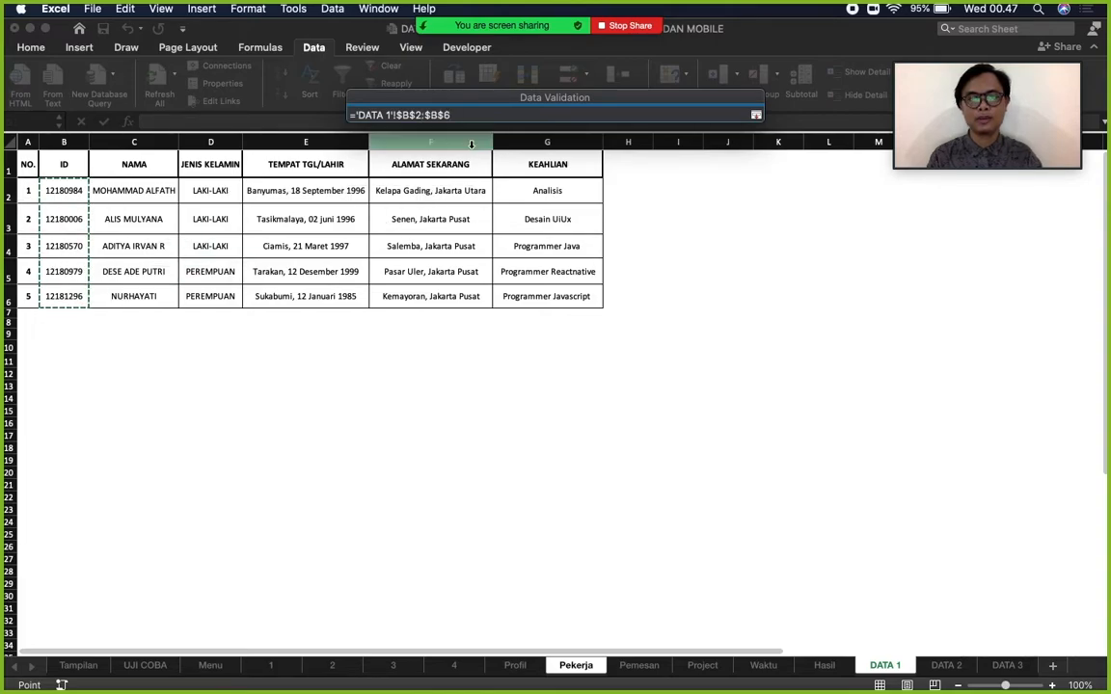
pyautogui.click(759, 114)
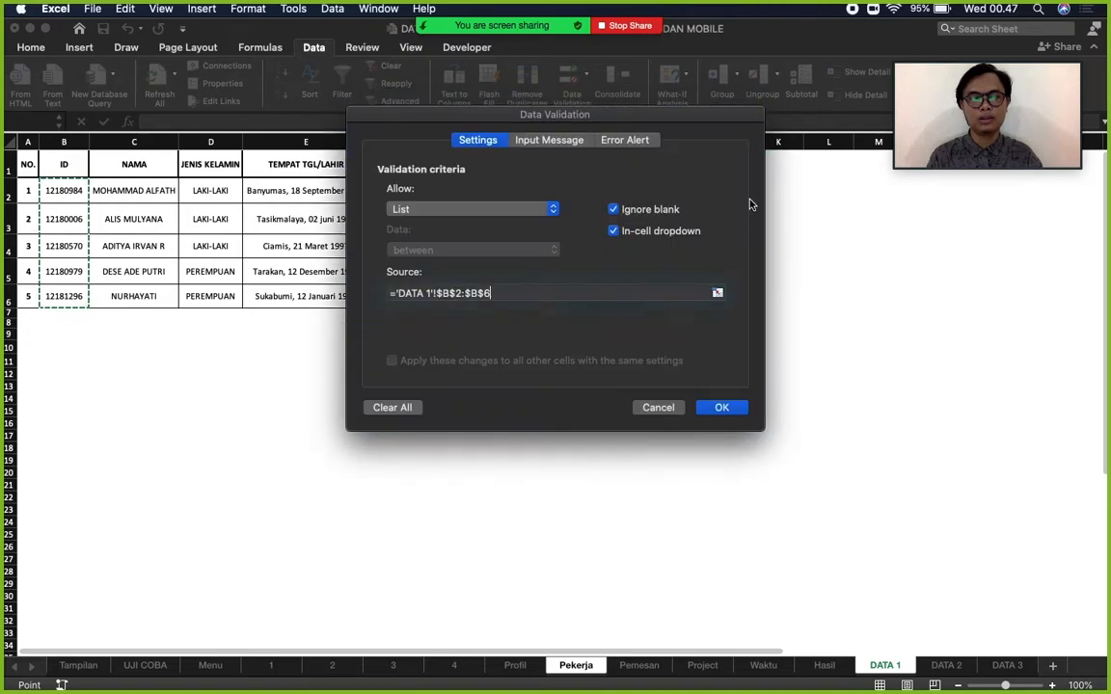
pyautogui.click(734, 410)
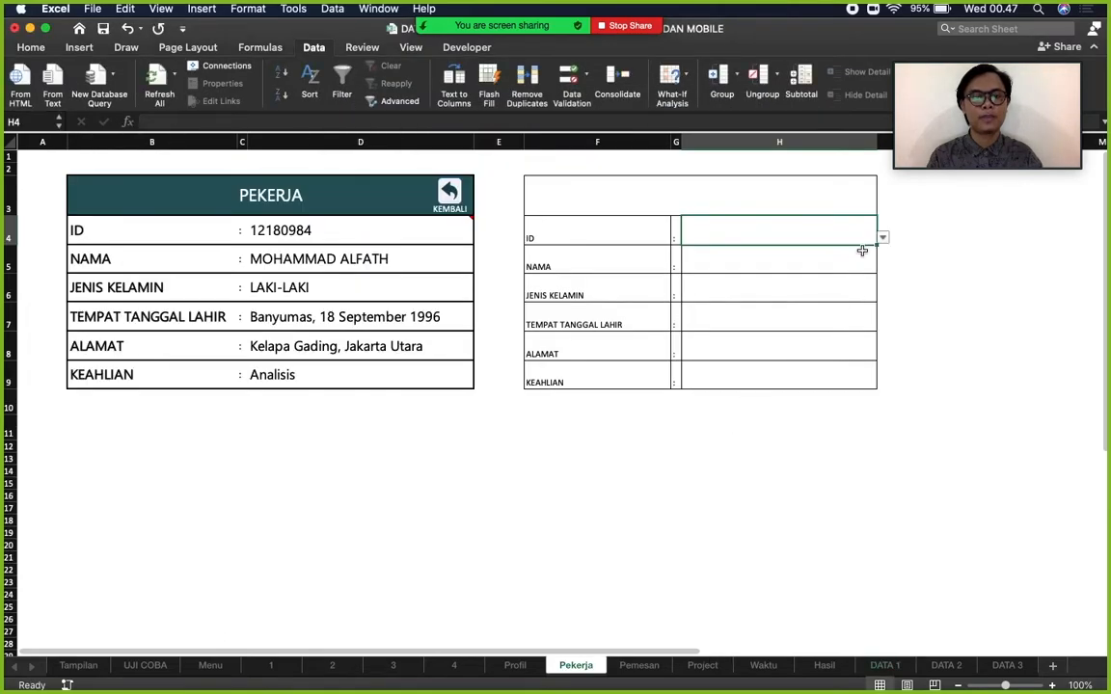
pyautogui.click(883, 237)
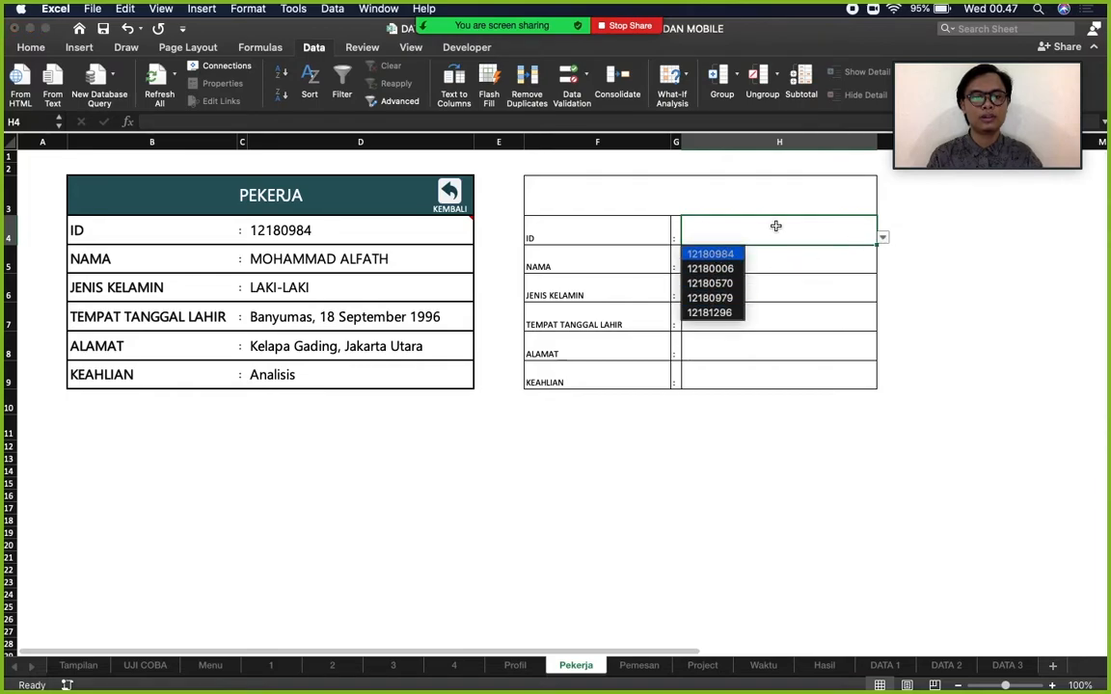
pyautogui.click(967, 293)
pyautogui.click(964, 290)
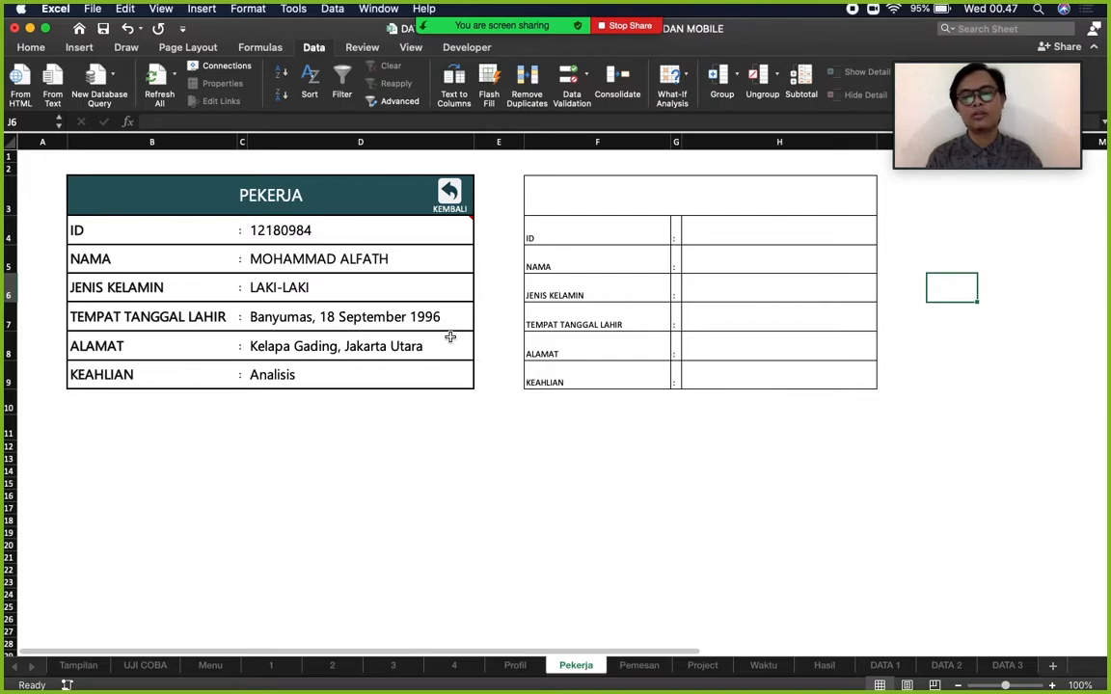
# Test the existing PEKERJA table by choosing the fourth and then the second ID in D4, and inspect the NAMA formula in D5.
pyautogui.click(405, 263)
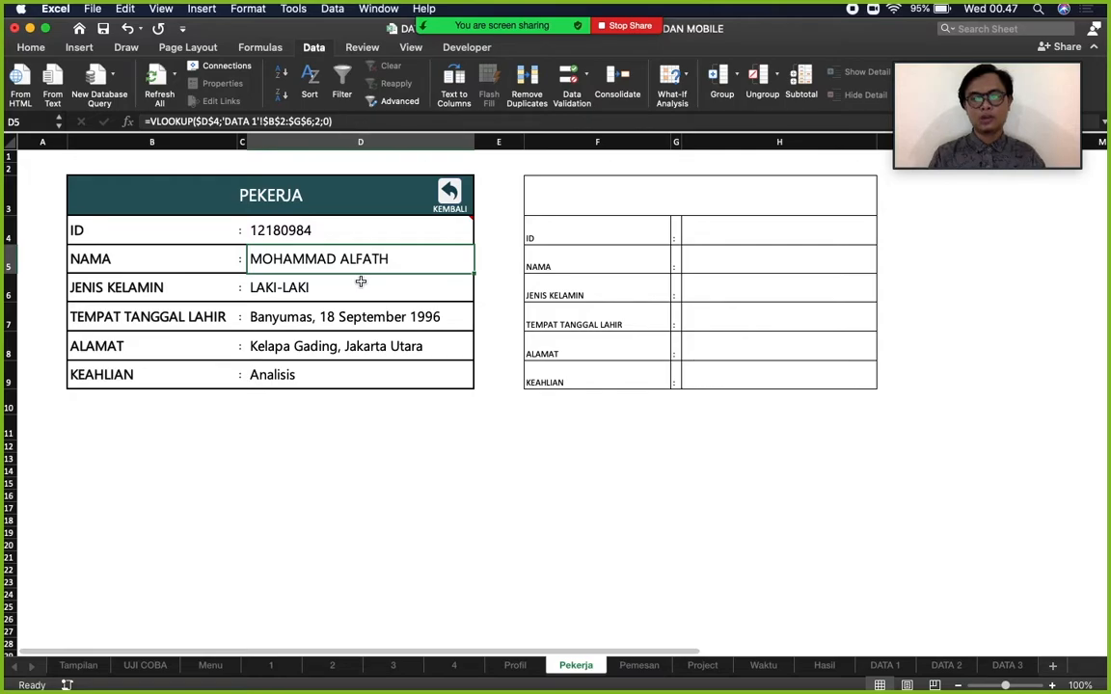
pyautogui.click(406, 233)
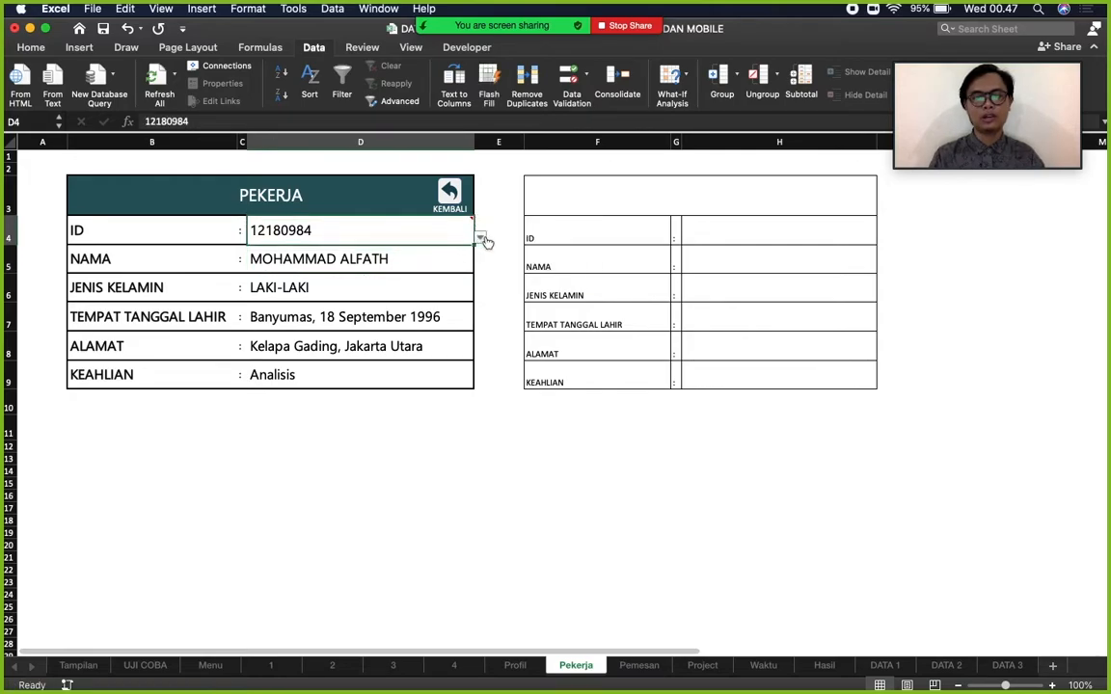
pyautogui.click(481, 238)
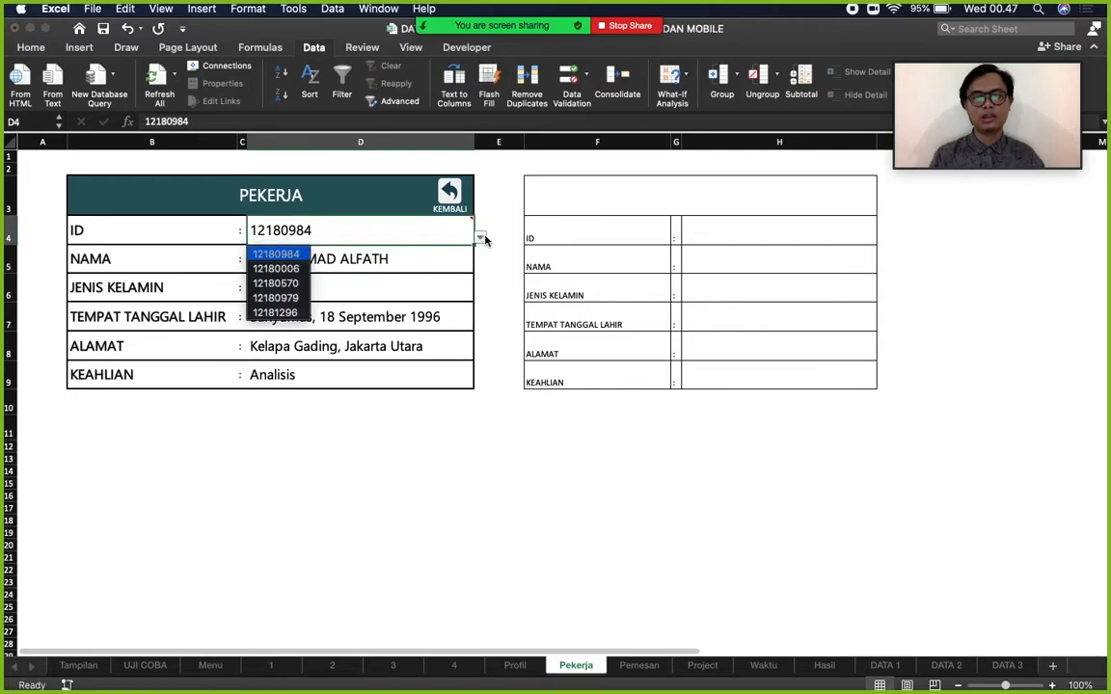
pyautogui.click(294, 298)
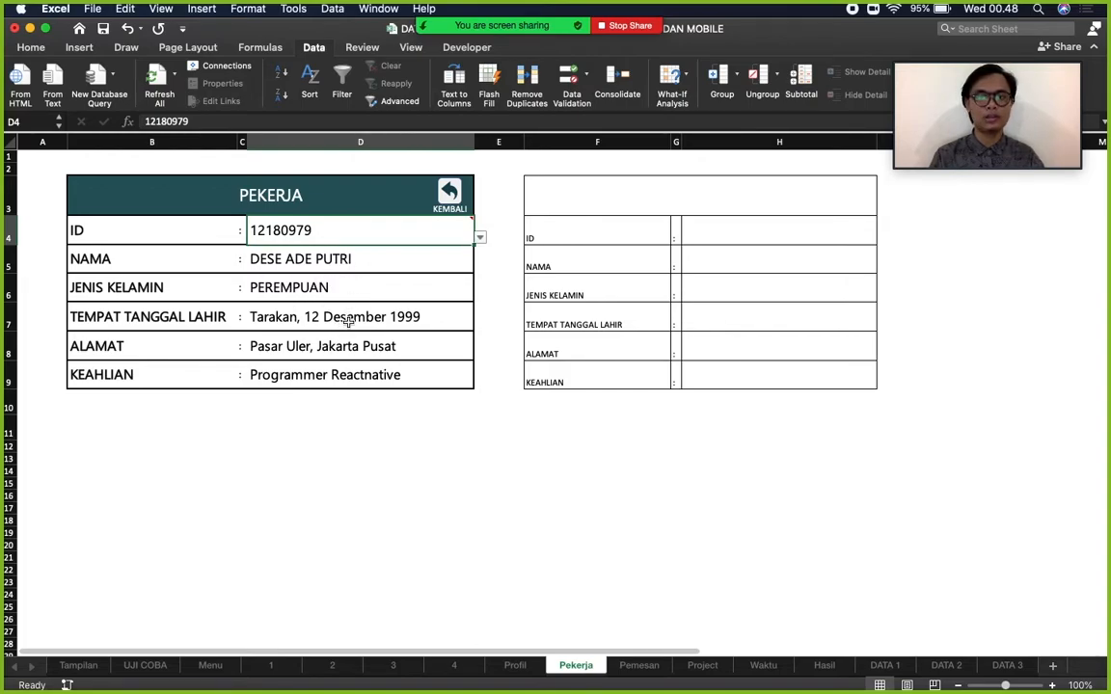
pyautogui.click(481, 239)
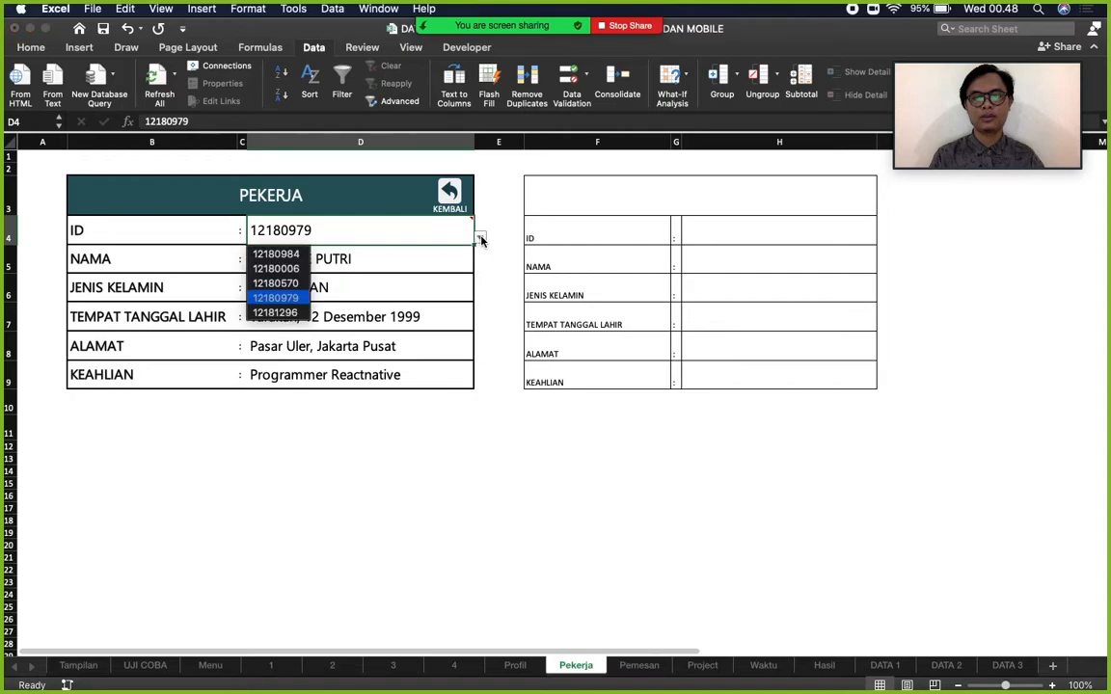
pyautogui.click(279, 269)
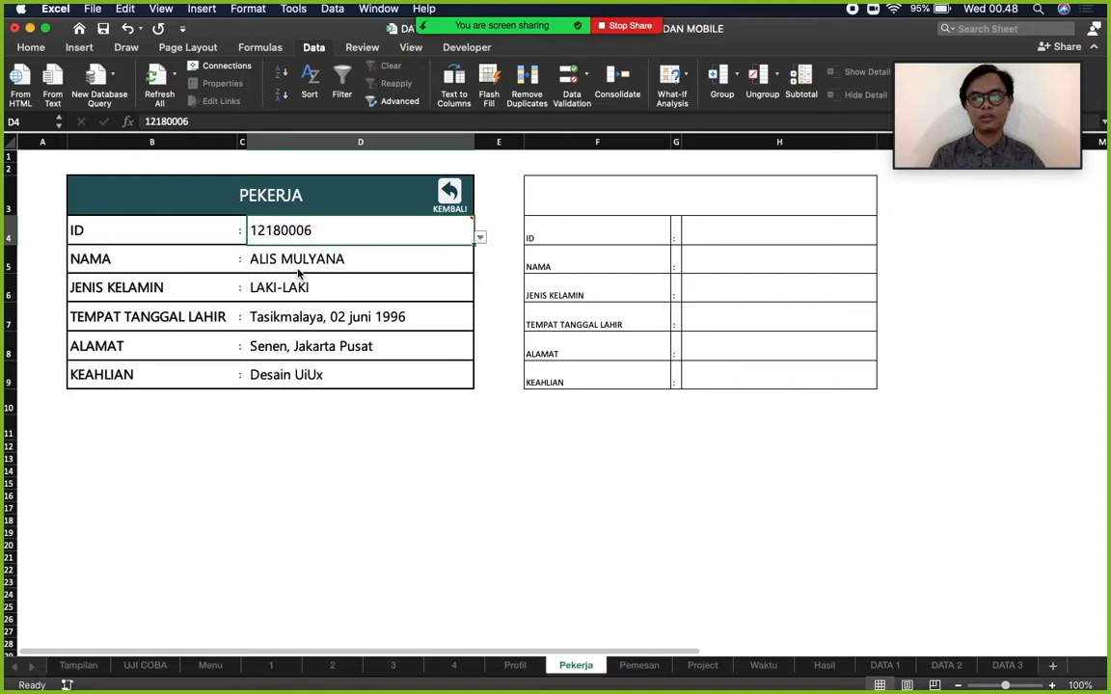
pyautogui.click(389, 262)
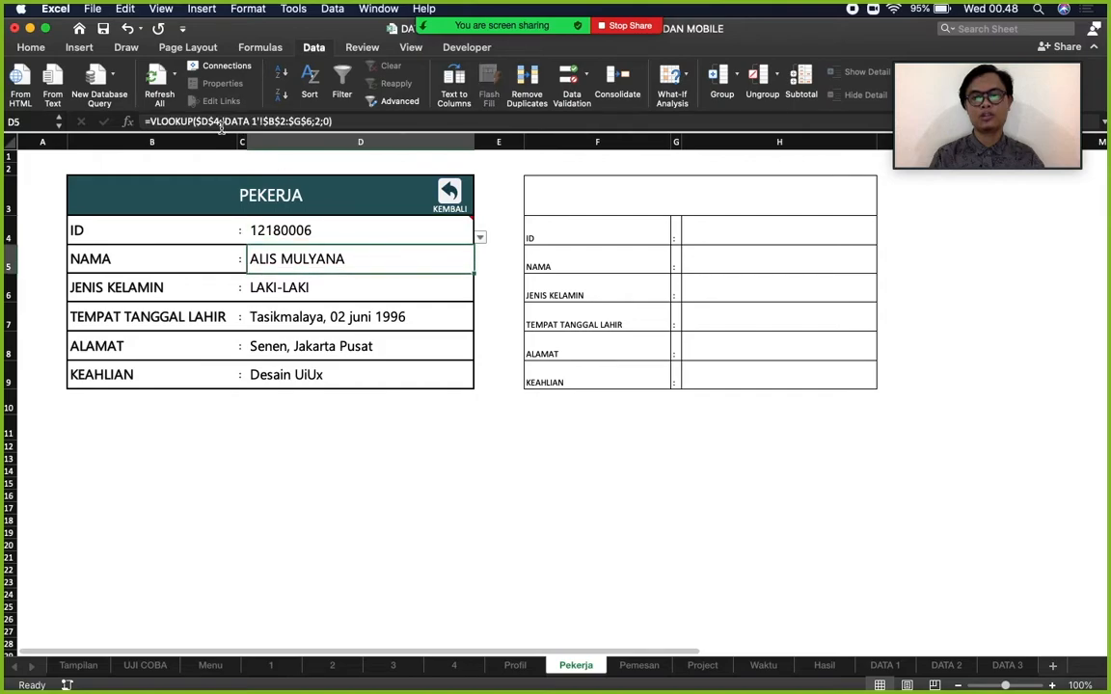
pyautogui.click(383, 242)
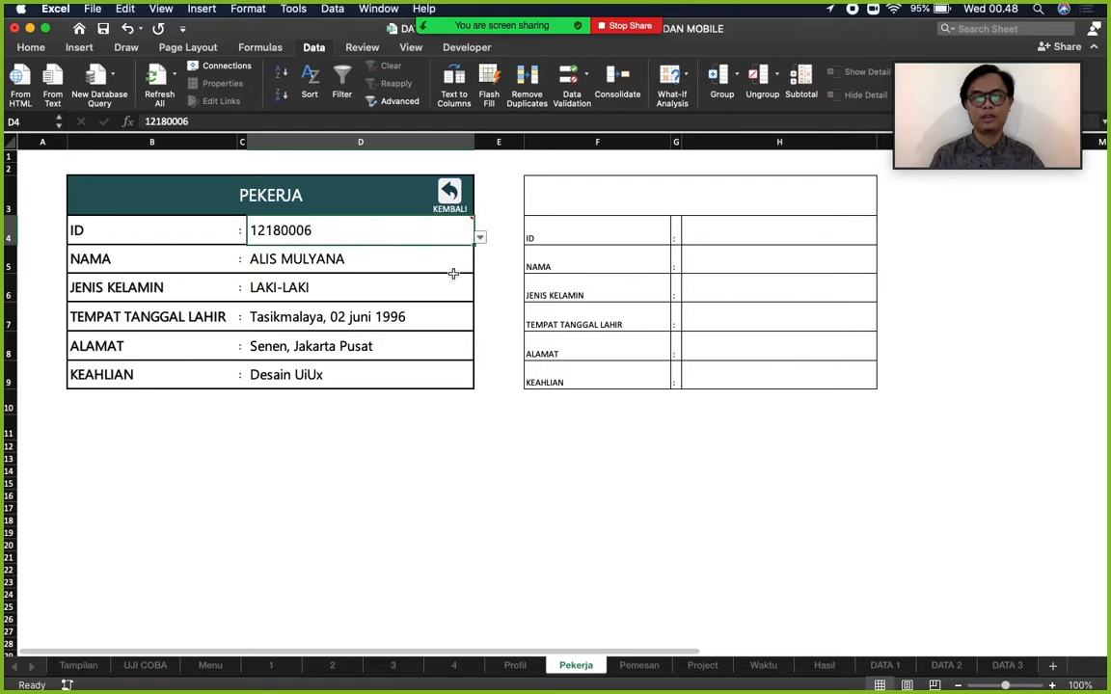
# Begin a VLOOKUP formula in the new table's NAMA cell H5 with the absolute reference $H$4 as the lookup value.
pyautogui.click(720, 262)
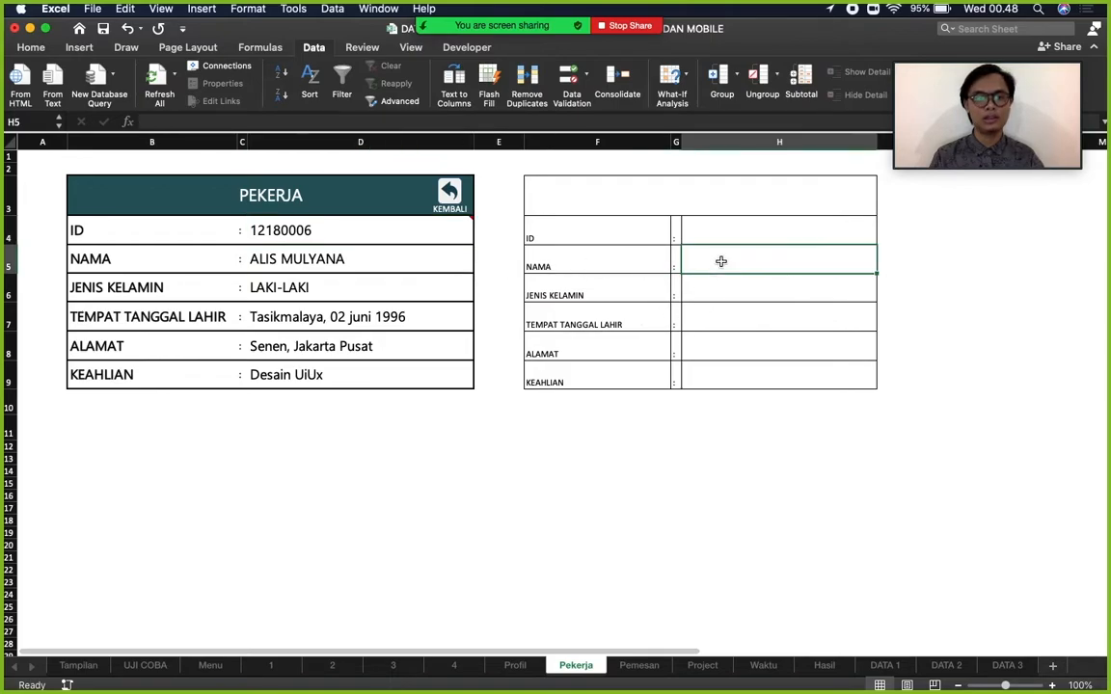
pyautogui.write('=')
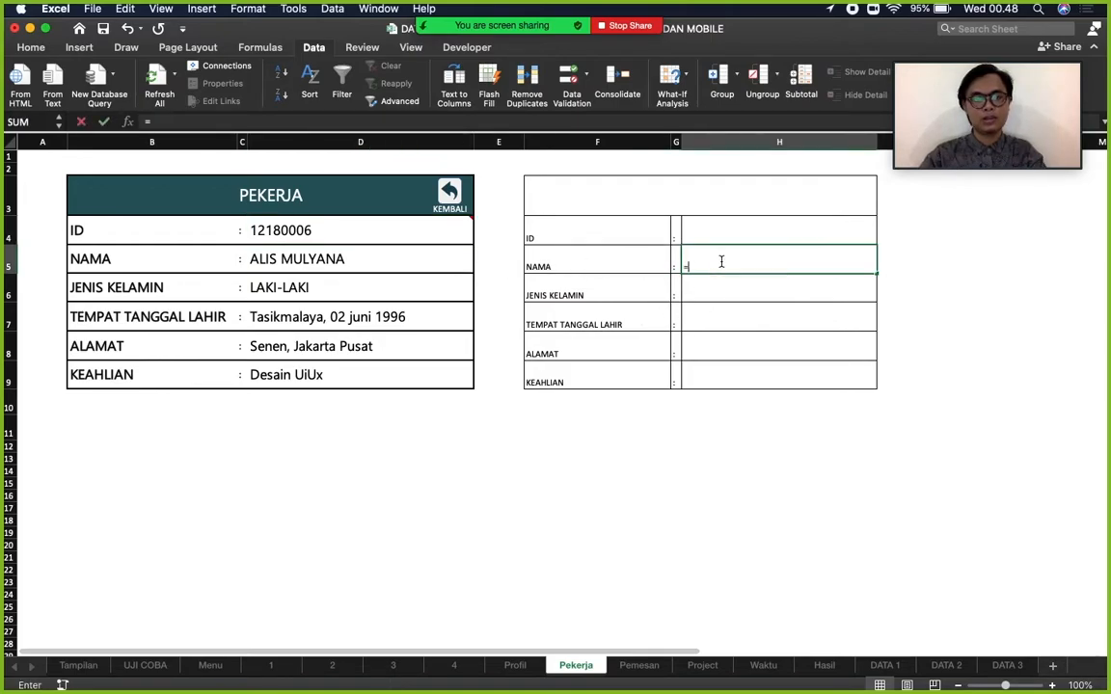
pyautogui.write('V')
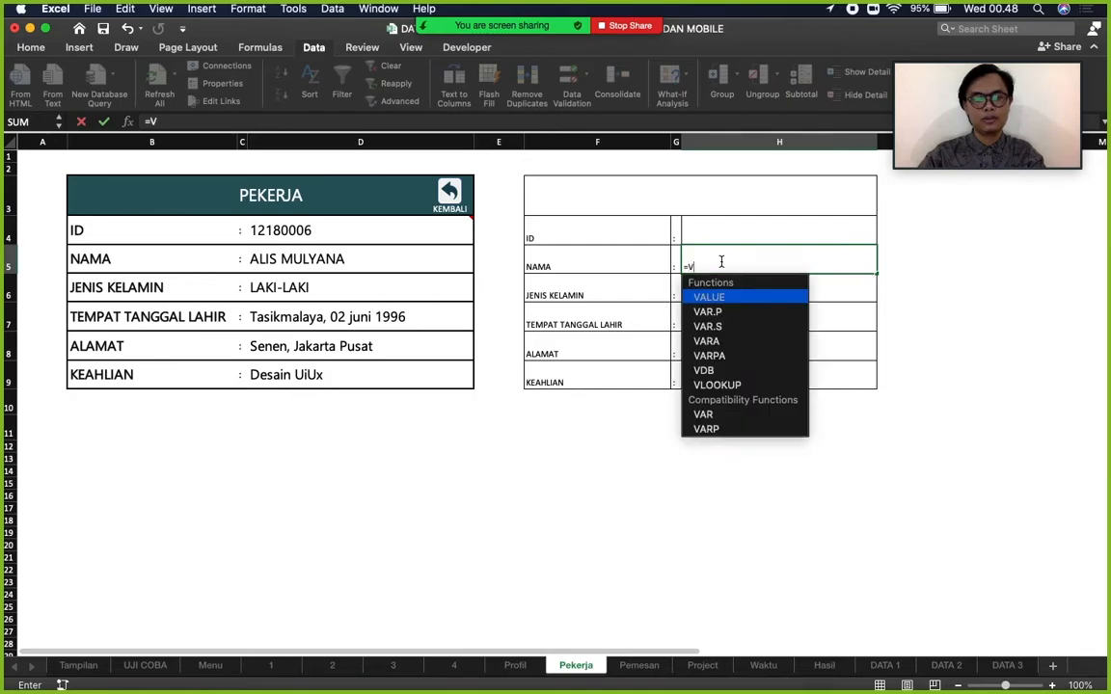
pyautogui.write('L')
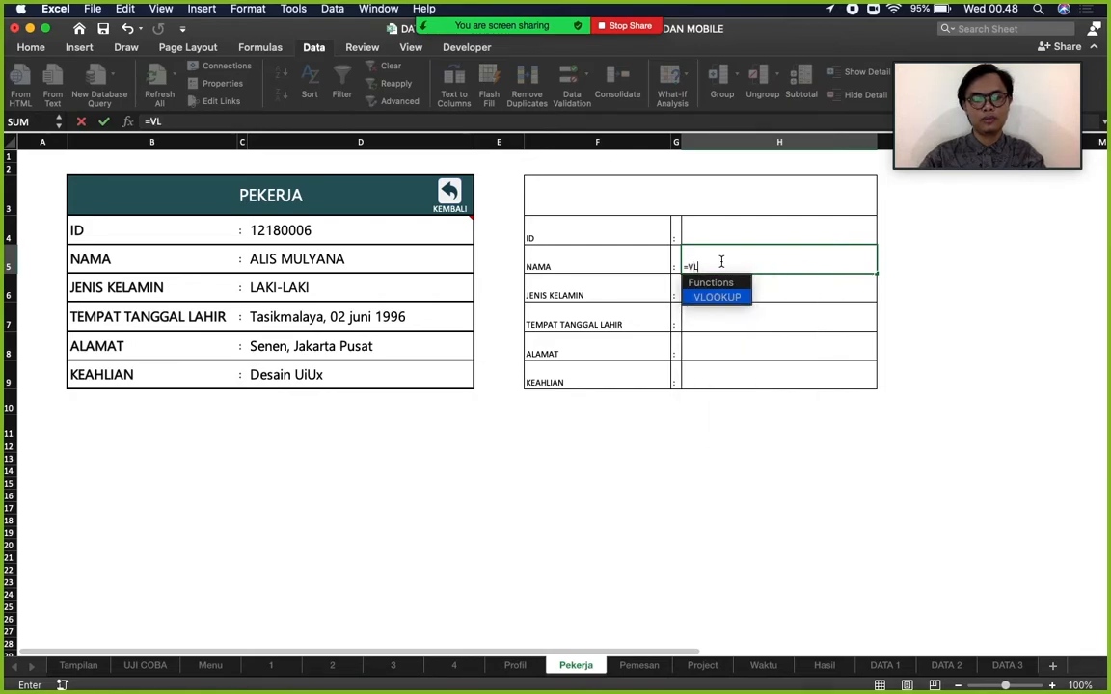
pyautogui.doubleClick(724, 296)
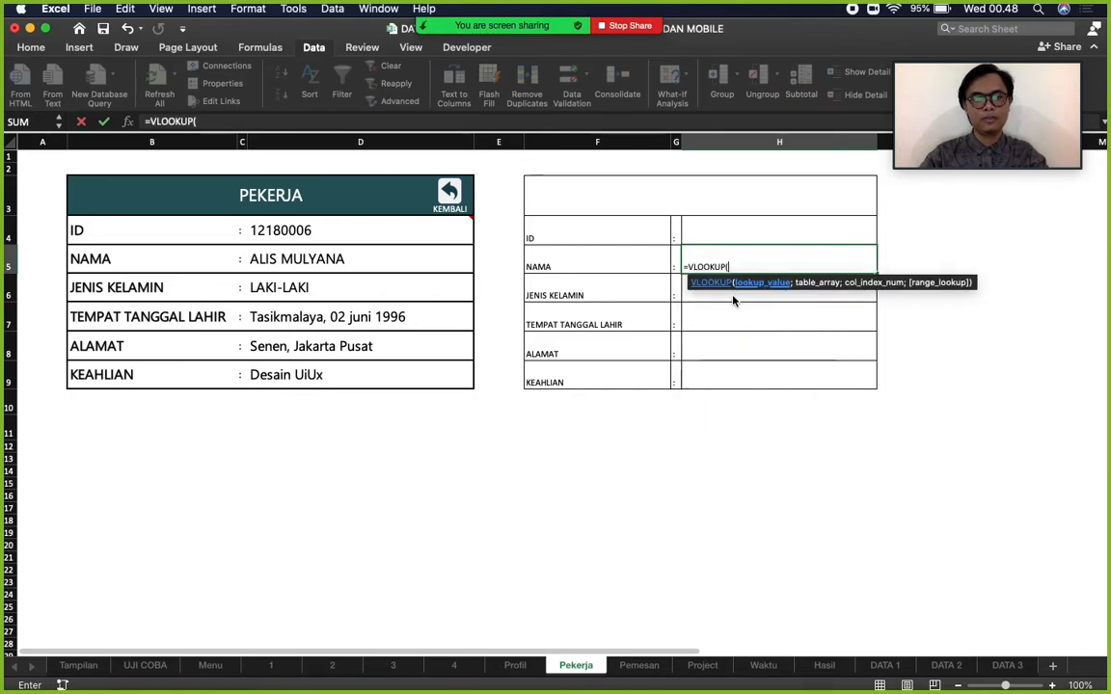
pyautogui.click(763, 231)
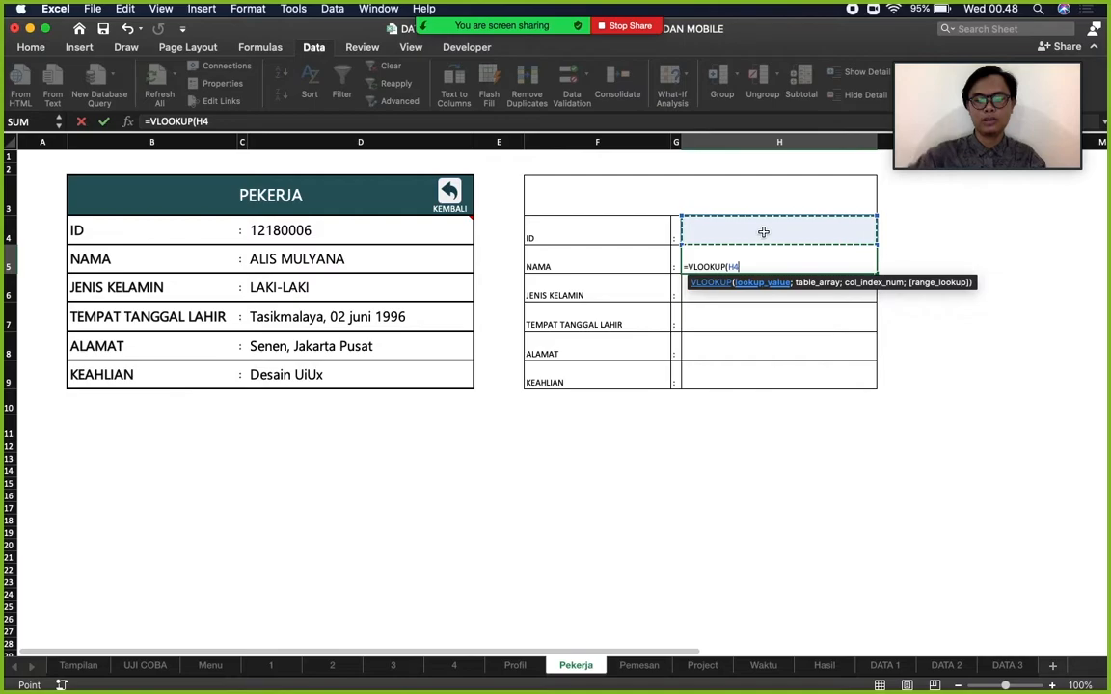
pyautogui.press('F4')
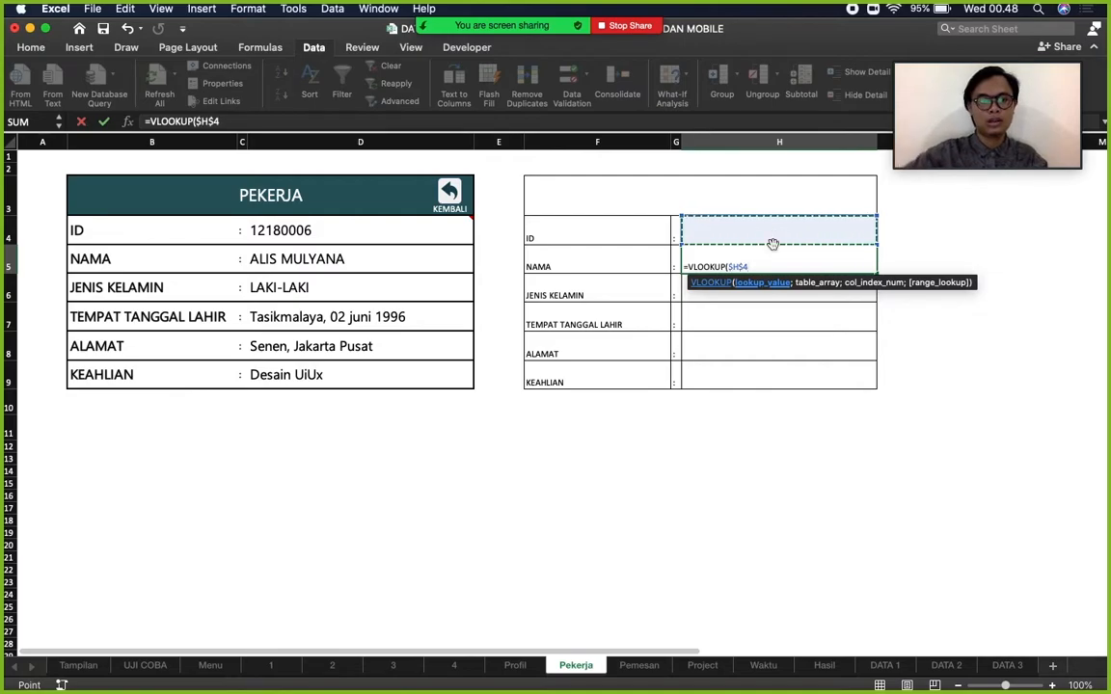
pyautogui.write(';')
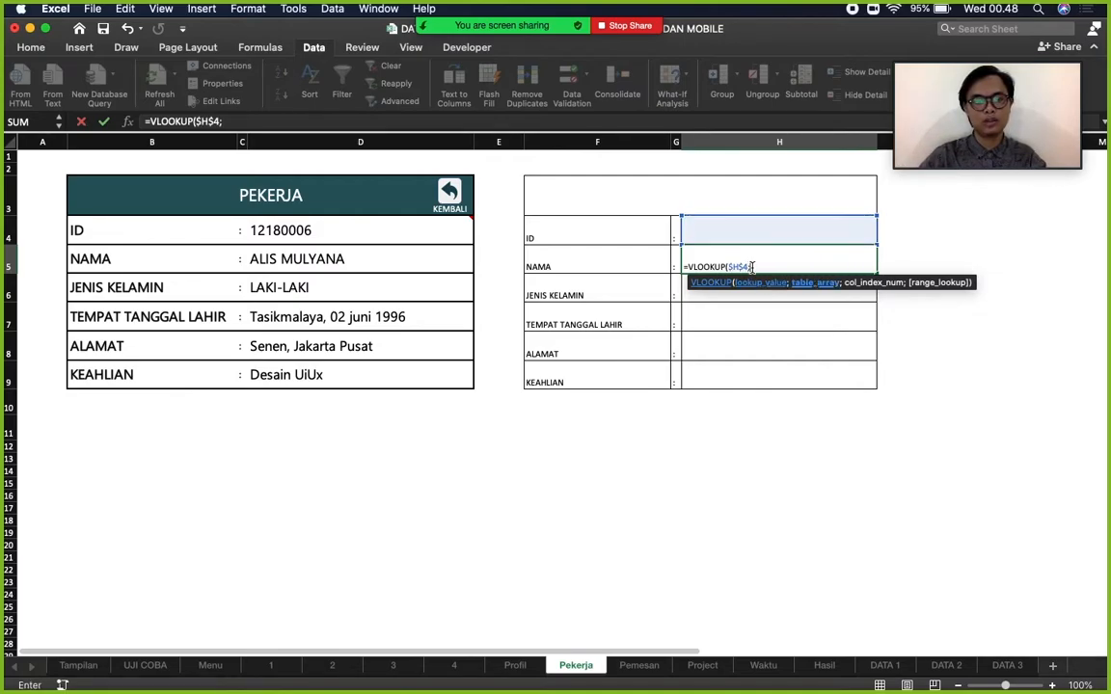
# Complete the NAMA VLOOKUP in H5 with table array 'DATA 1'!$B$2:$G$6, column index 2 and exact match 0, and enter it.
pyautogui.click(883, 666)
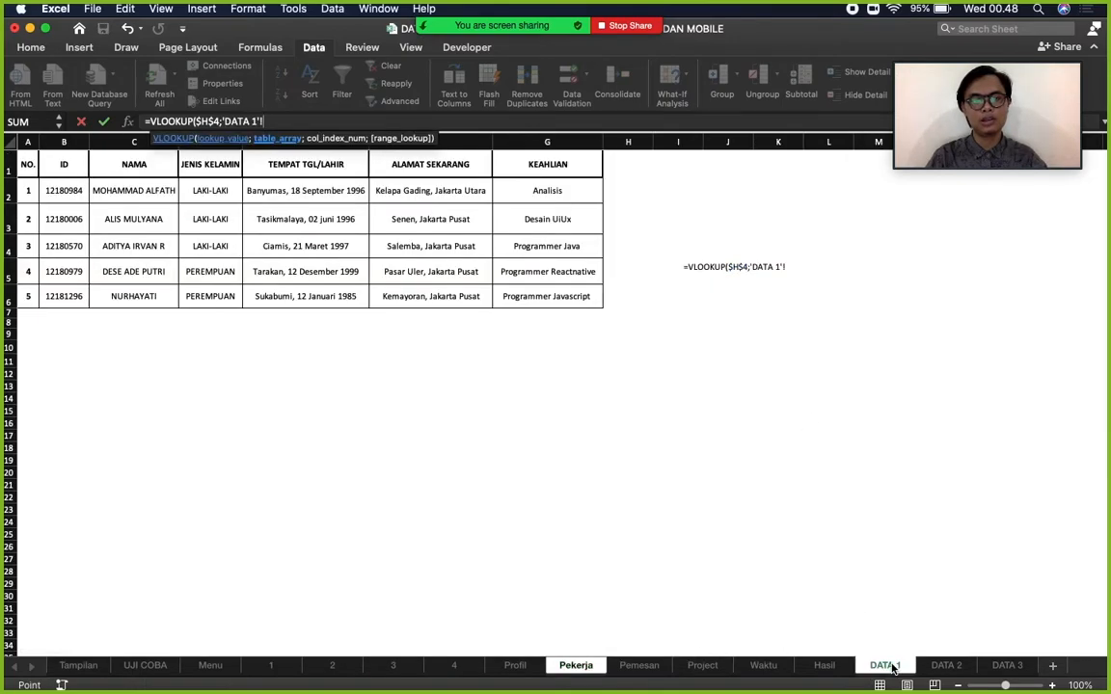
pyautogui.click(70, 192)
pyautogui.moveTo(70, 192); pyautogui.dragTo(560, 296)
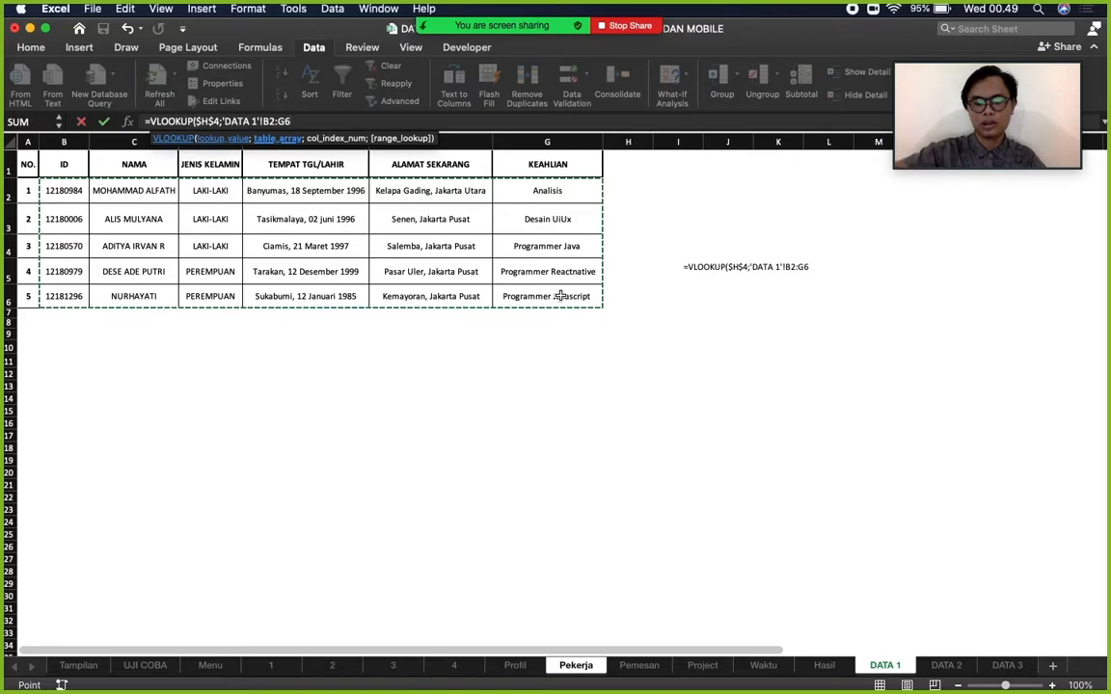
pyautogui.press('F4')
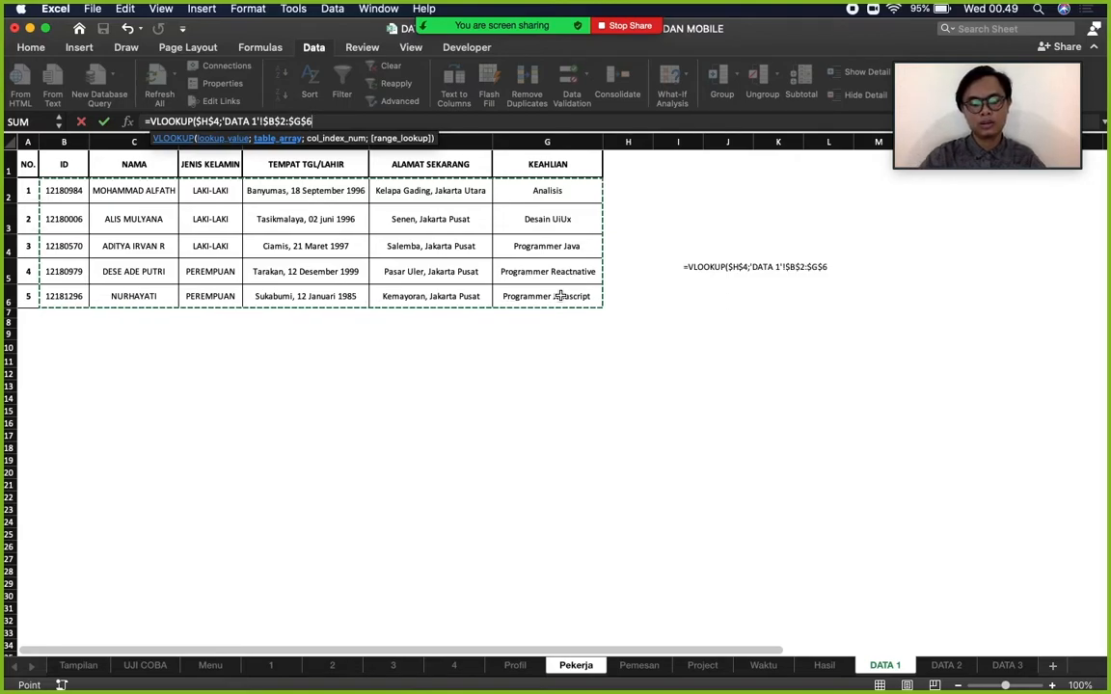
pyautogui.write(';2')
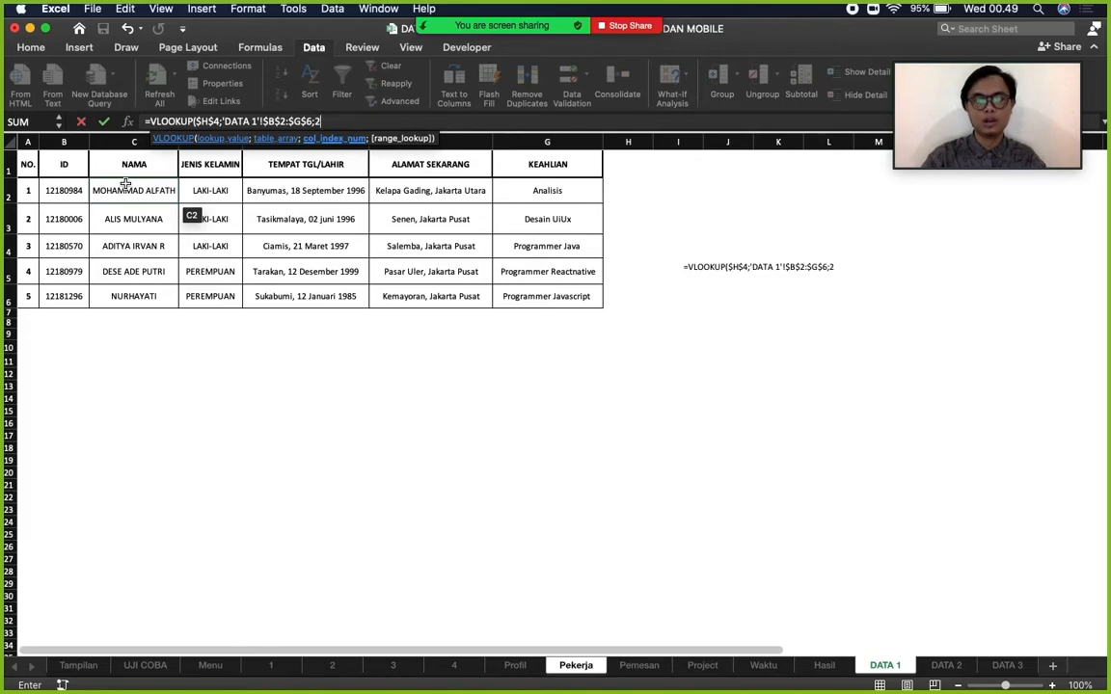
pyautogui.write(';')
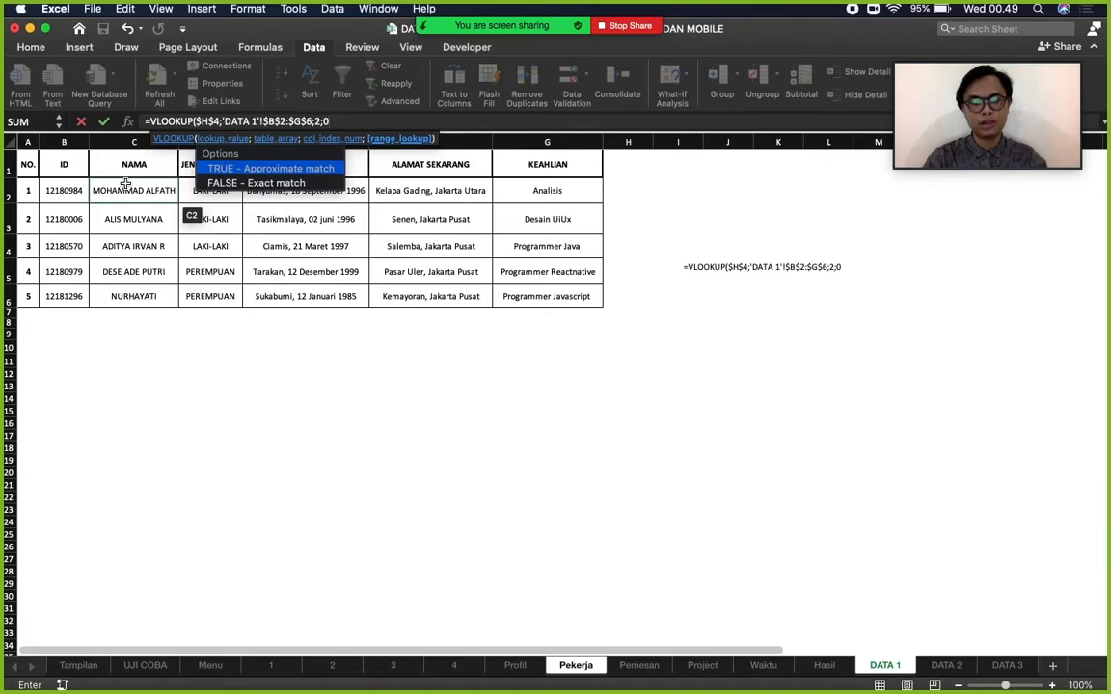
pyautogui.write('0')
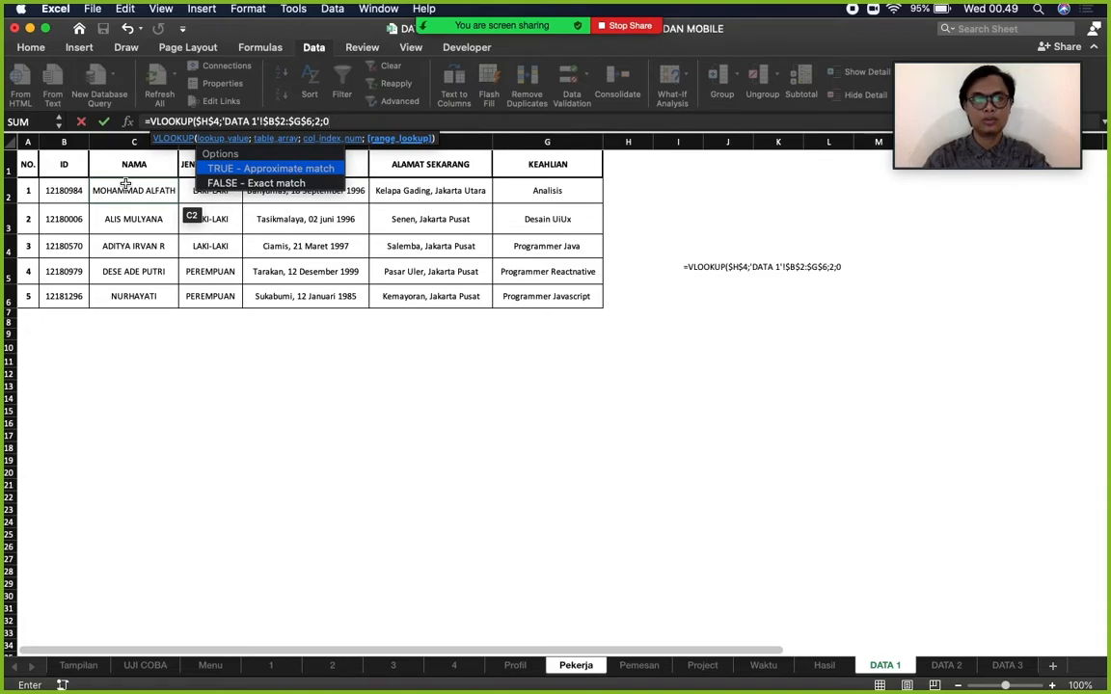
pyautogui.write(')')
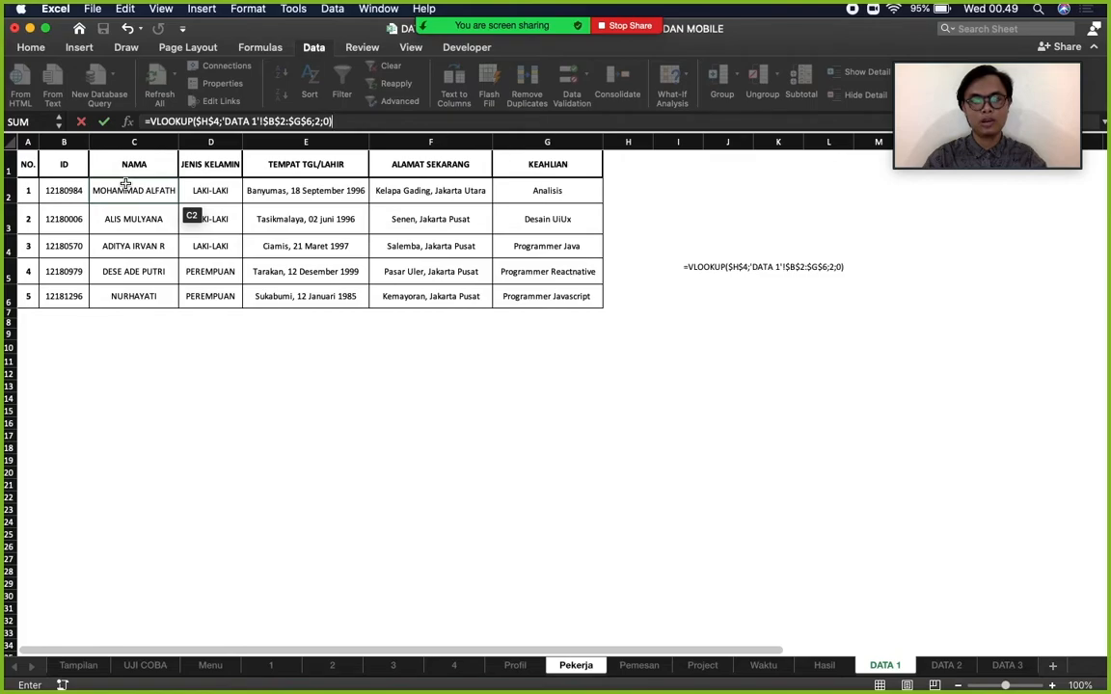
pyautogui.press('Return')
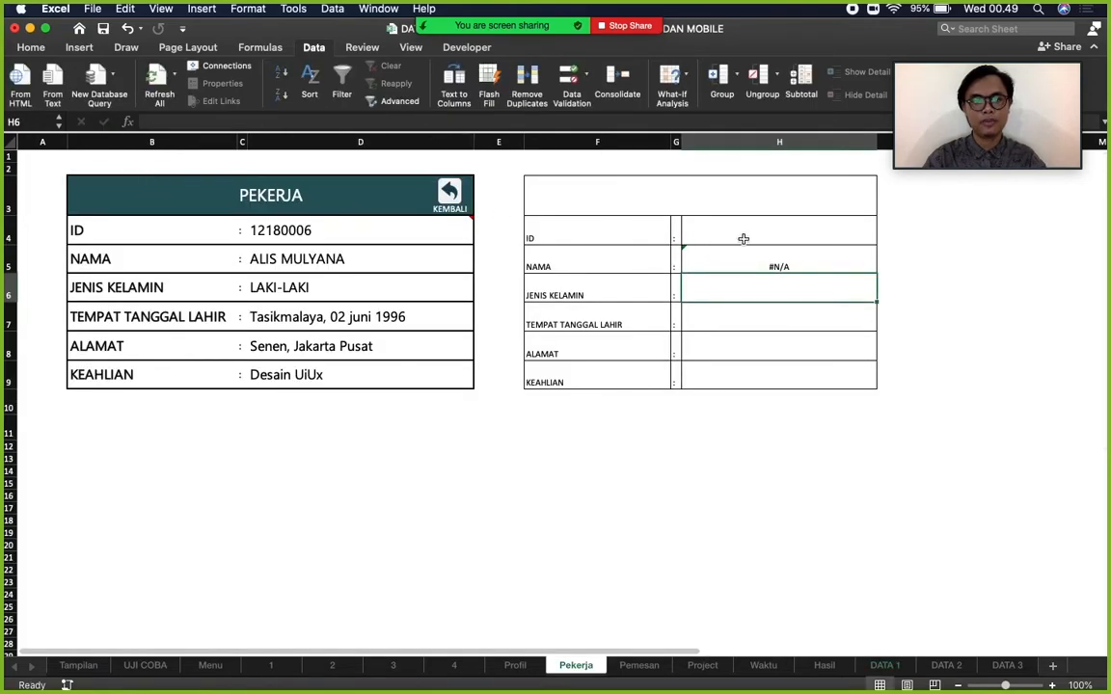
# Test the new table's NAMA lookup by choosing the second, first, fourth and fifth IDs in turn in H4.
pyautogui.click(743, 238)
pyautogui.click(890, 242)
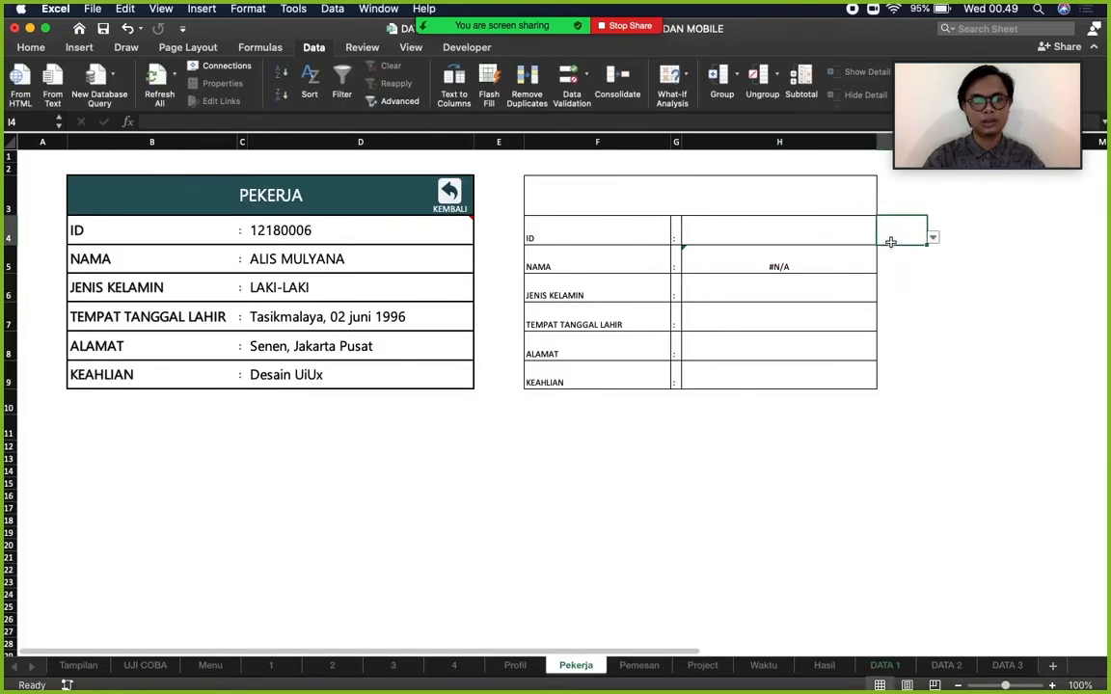
pyautogui.click(851, 239)
pyautogui.click(884, 238)
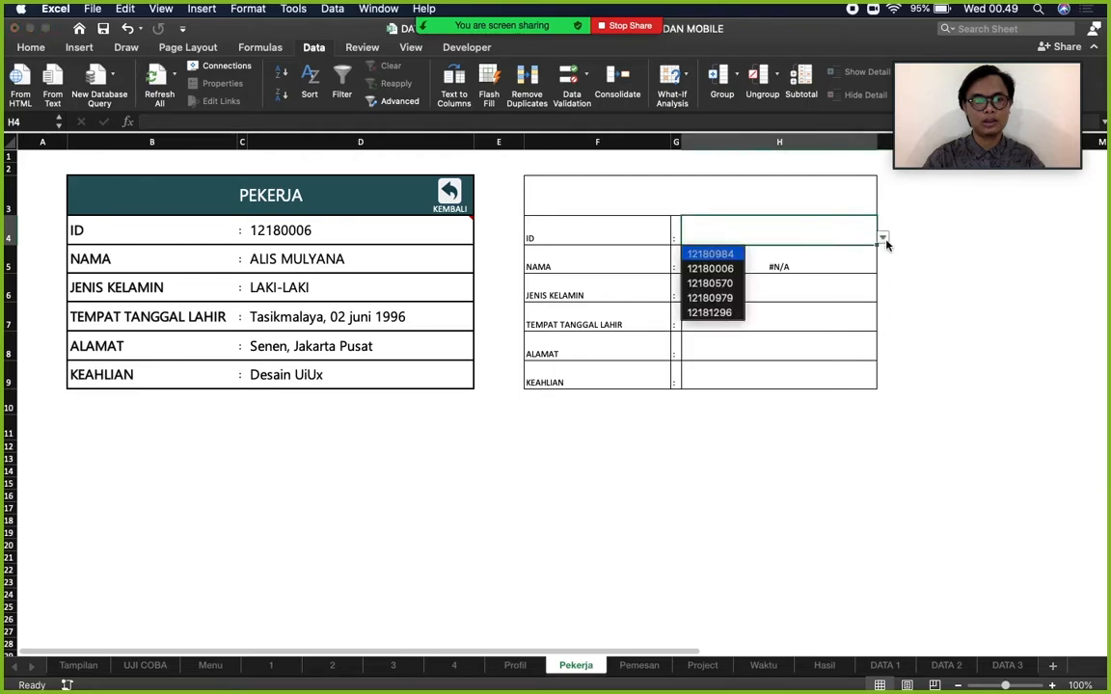
pyautogui.click(721, 269)
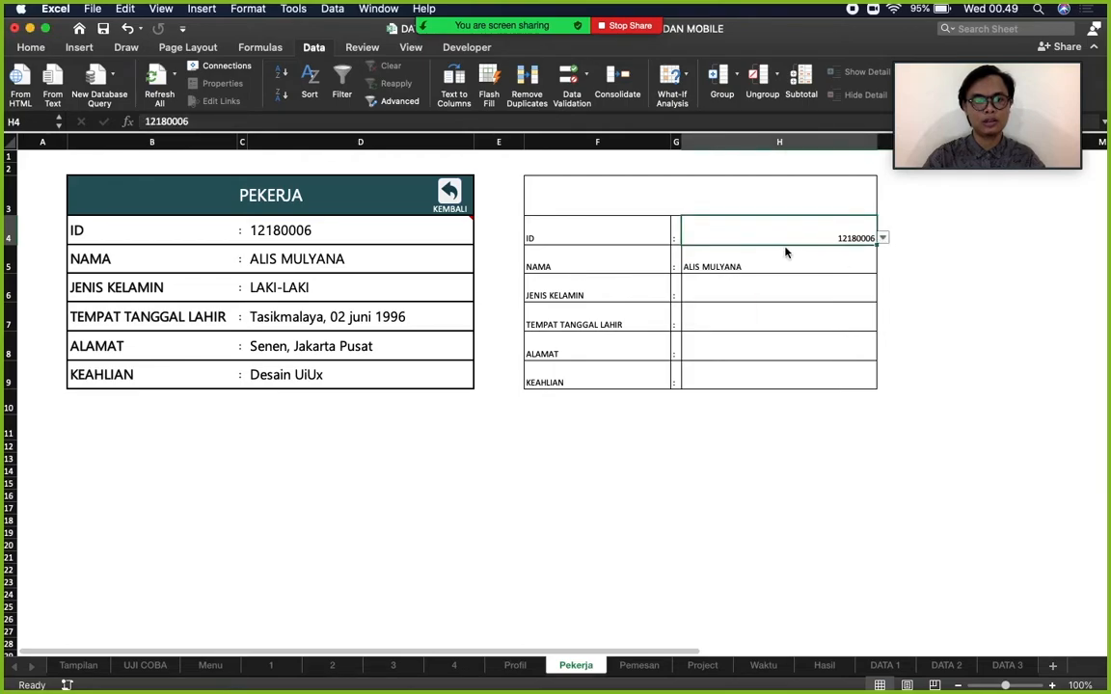
pyautogui.click(885, 242)
pyautogui.click(738, 266)
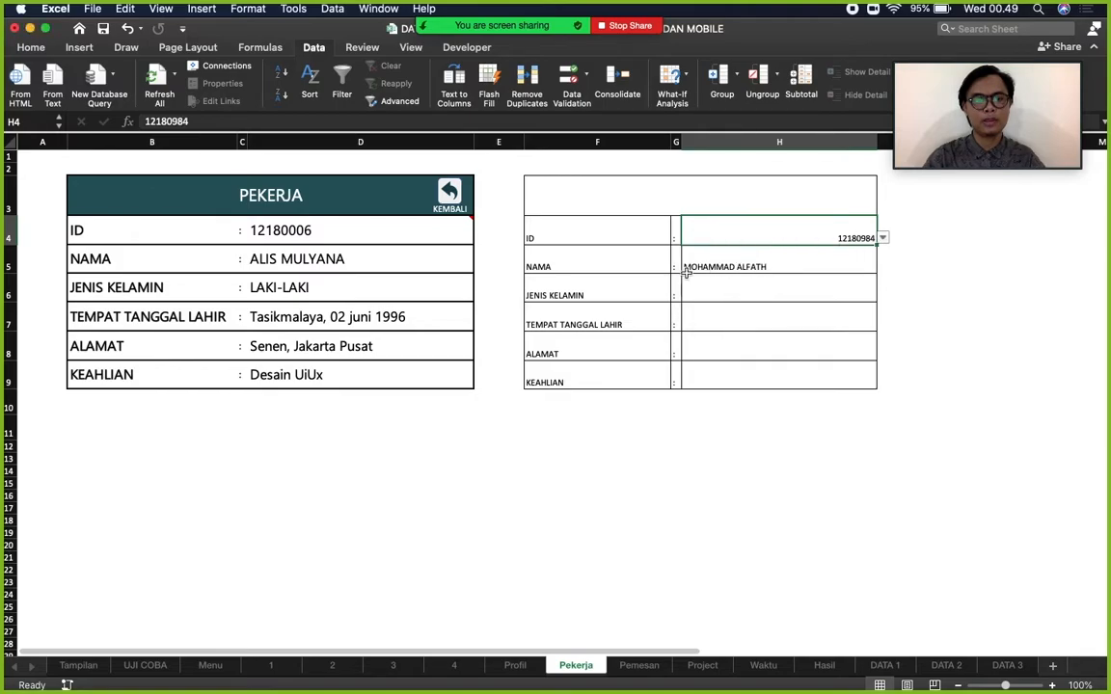
pyautogui.click(882, 240)
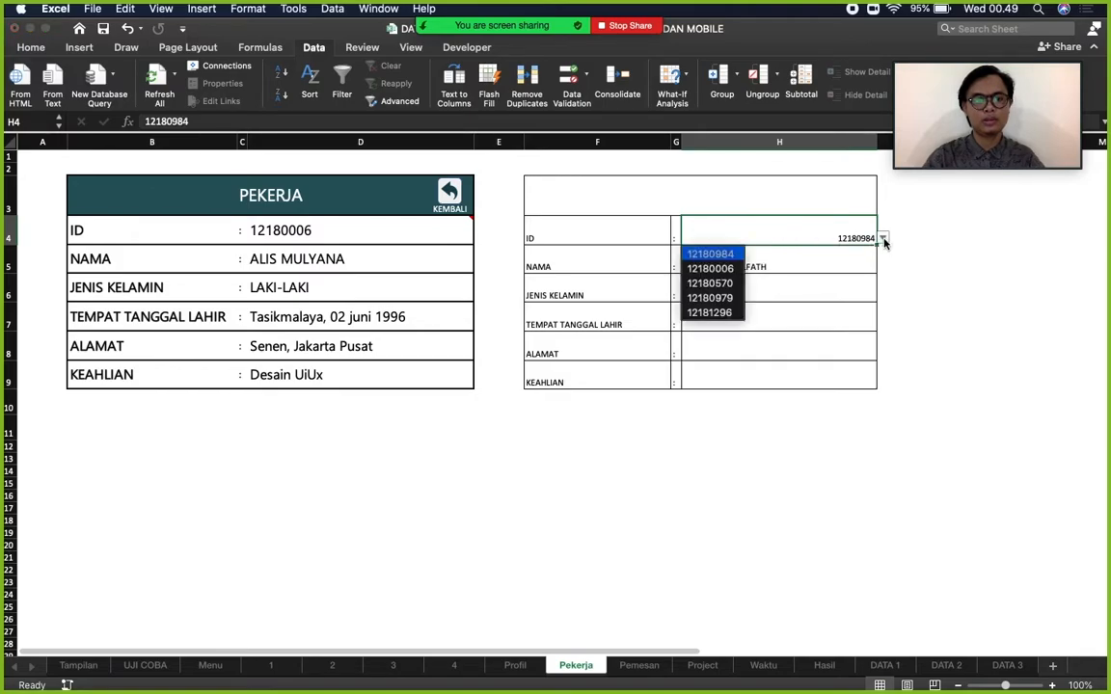
pyautogui.click(712, 298)
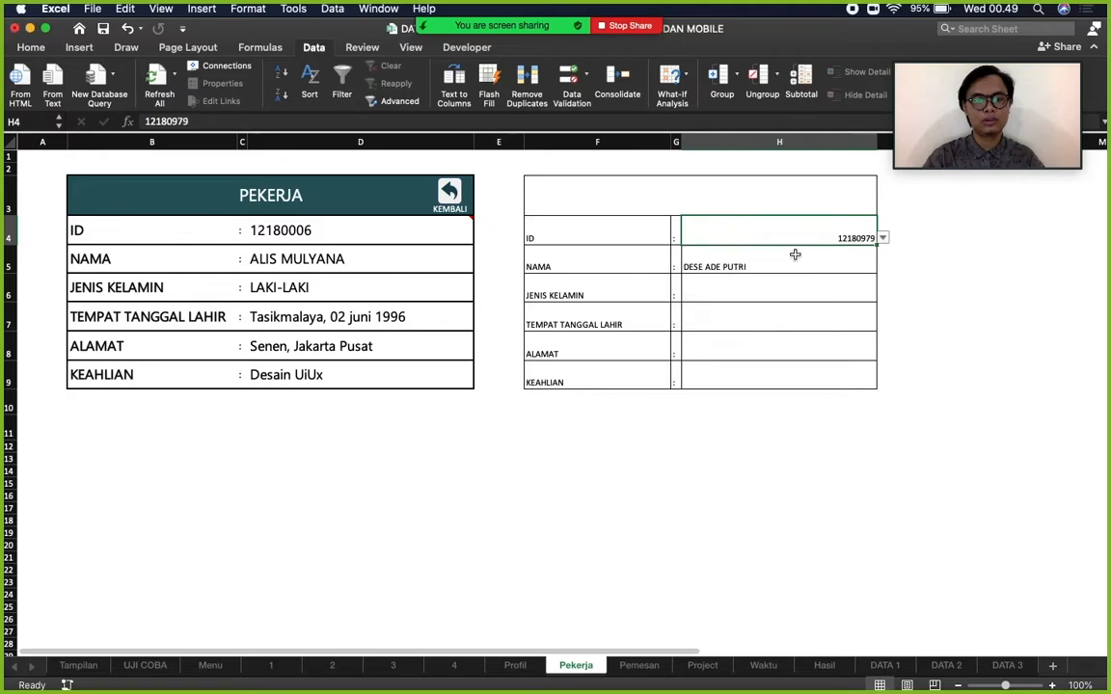
pyautogui.click(884, 240)
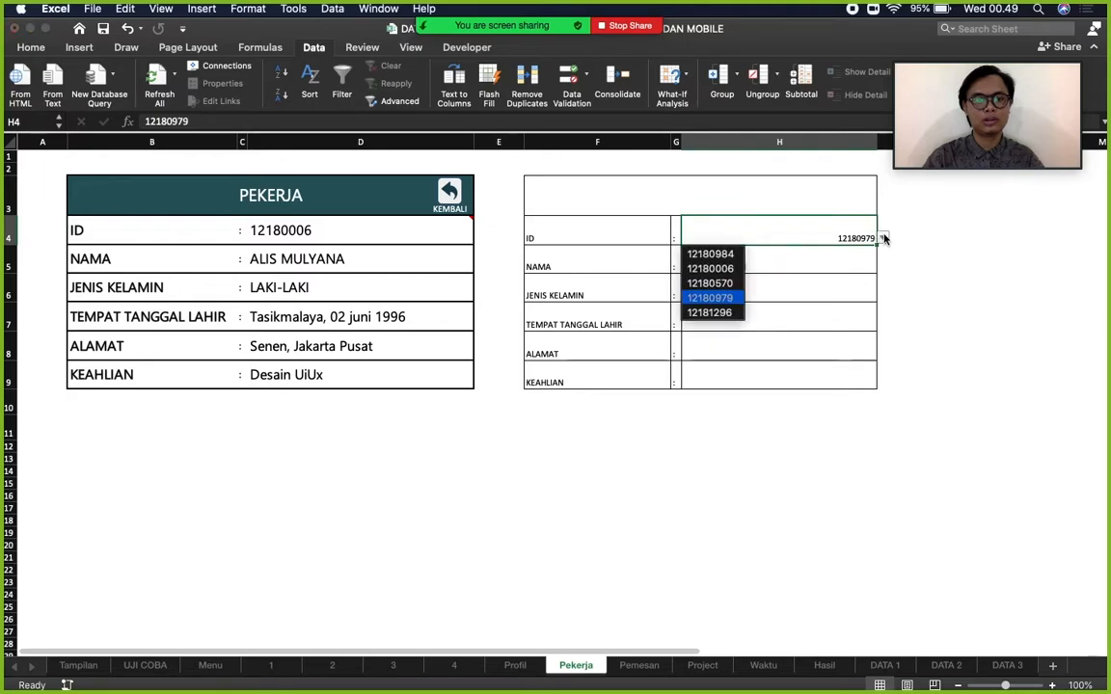
pyautogui.click(711, 316)
pyautogui.click(773, 287)
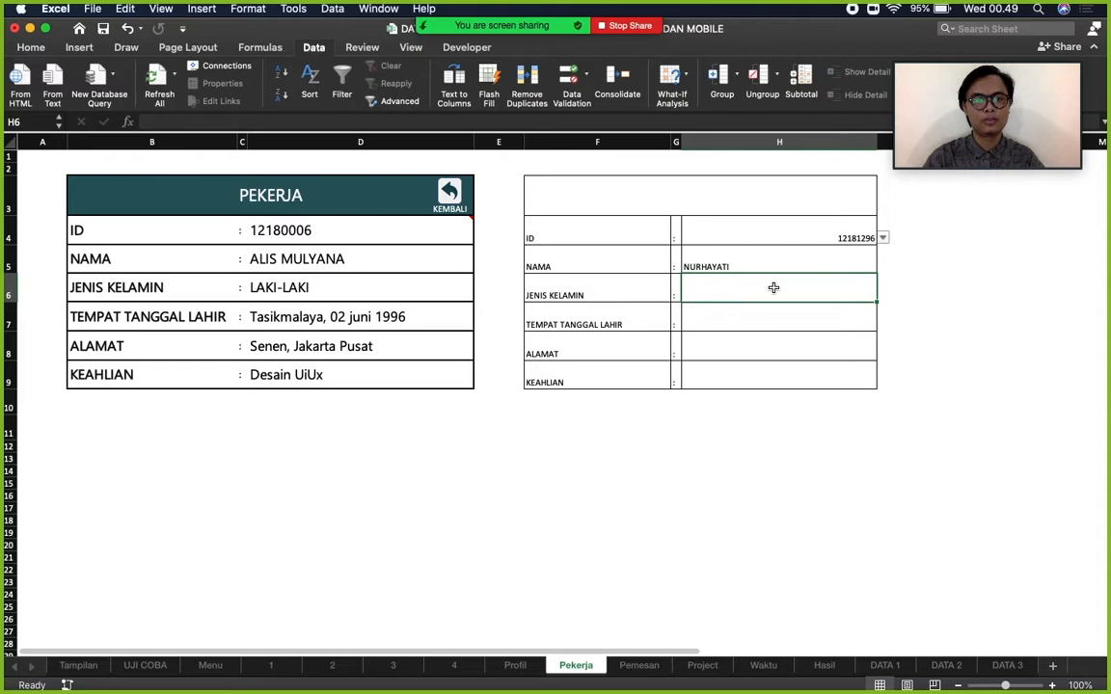
# Set the new table's ID cell H4 to the first ID in its dropdown list.
pyautogui.click(879, 239)
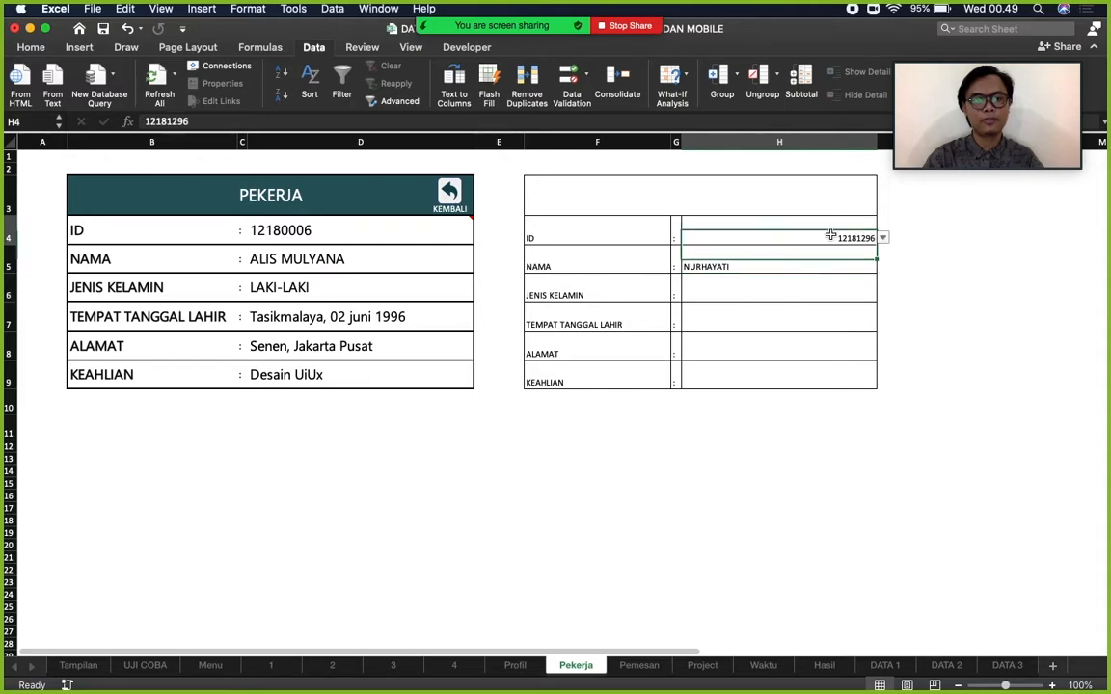
pyautogui.click(882, 239)
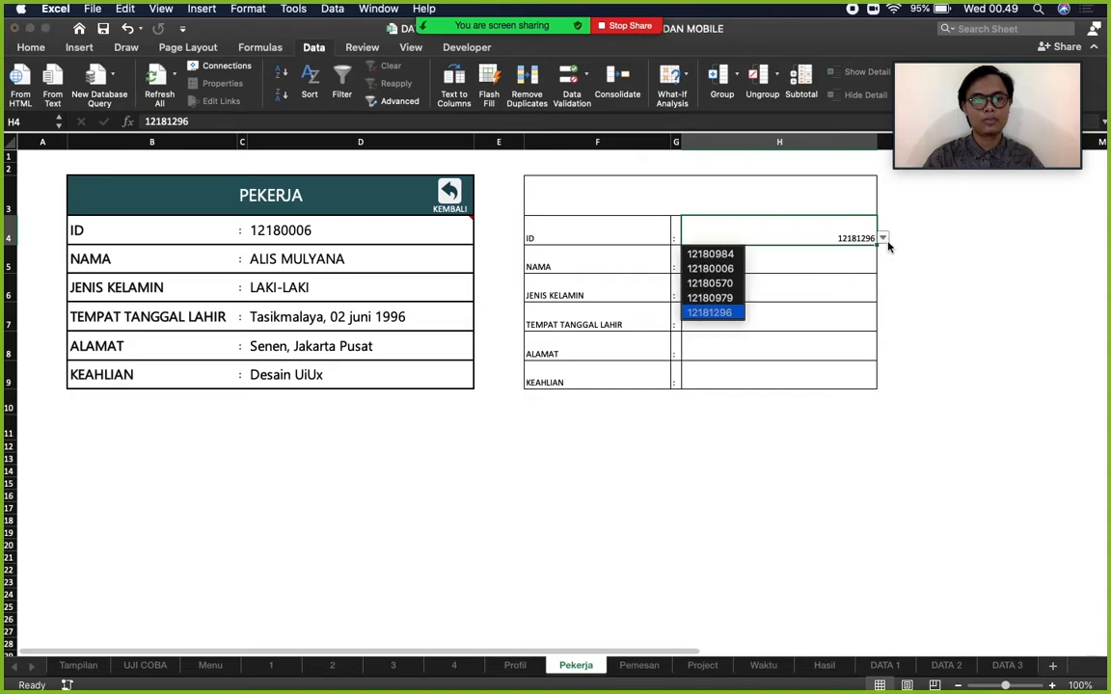
pyautogui.click(723, 254)
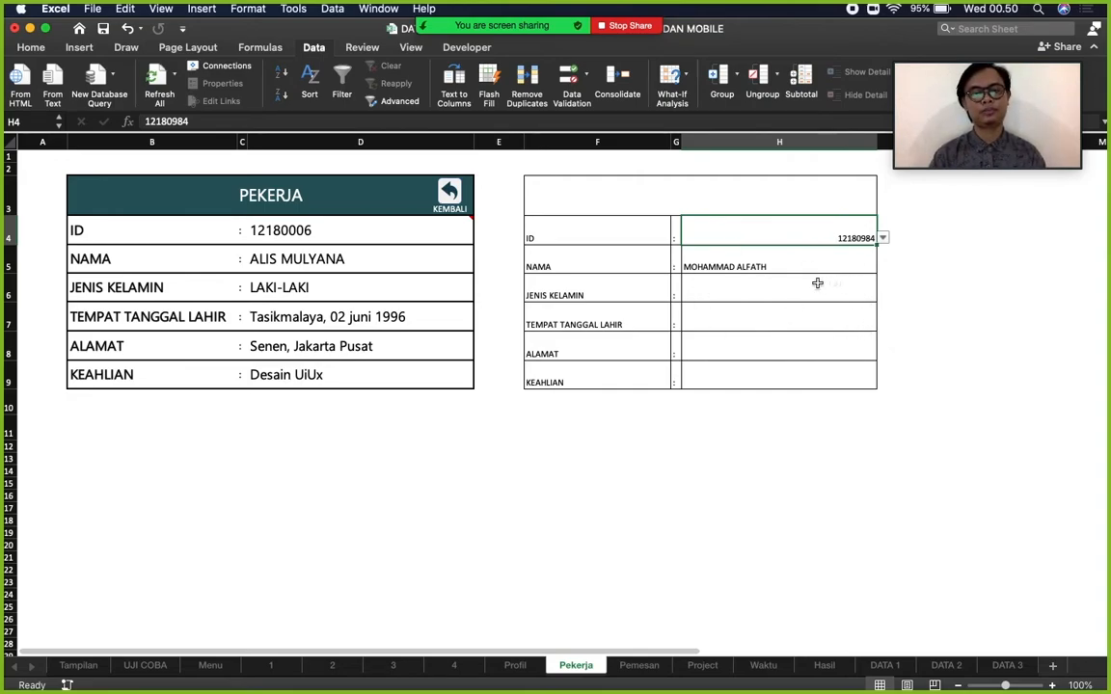
pyautogui.click(760, 289)
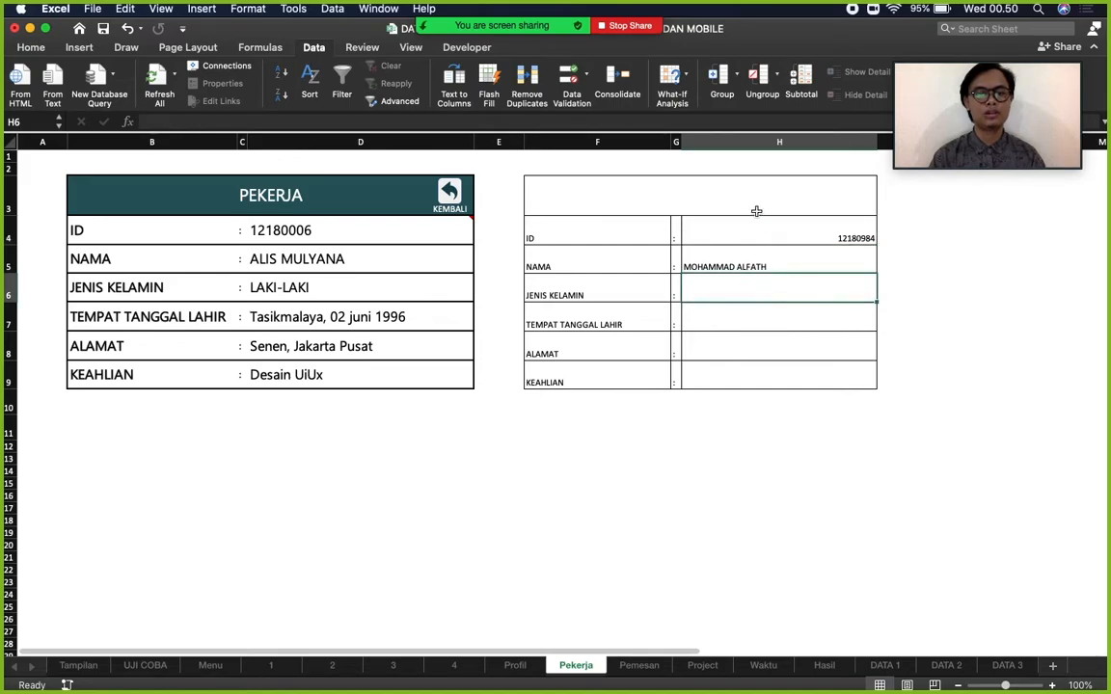
pyautogui.click(752, 261)
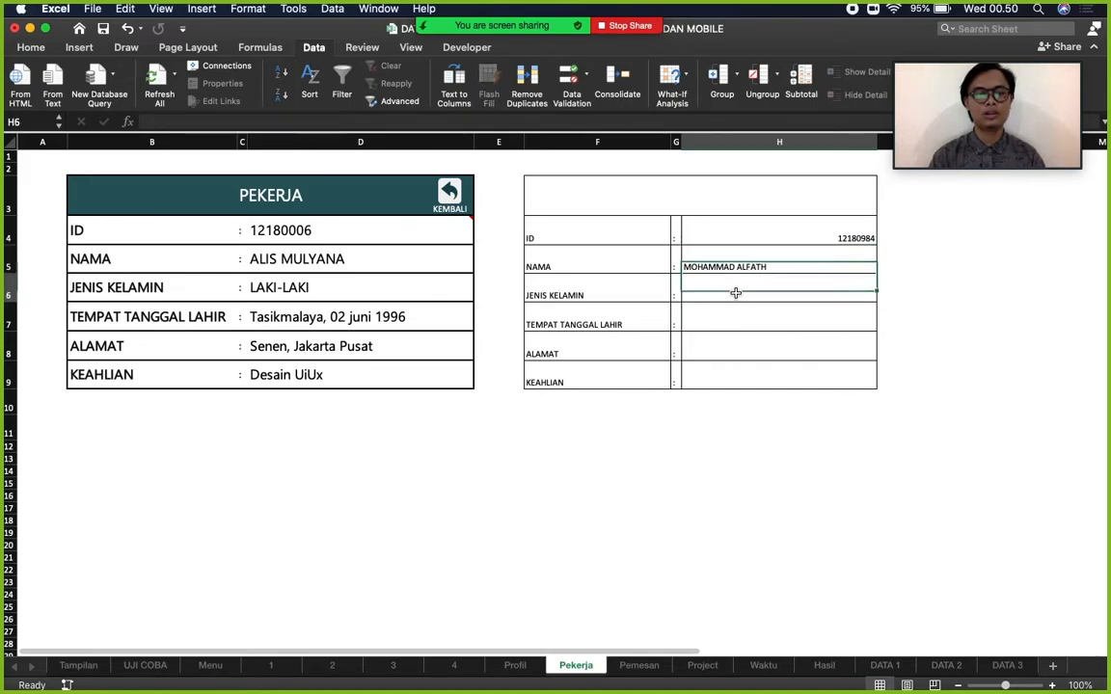
pyautogui.click(742, 322)
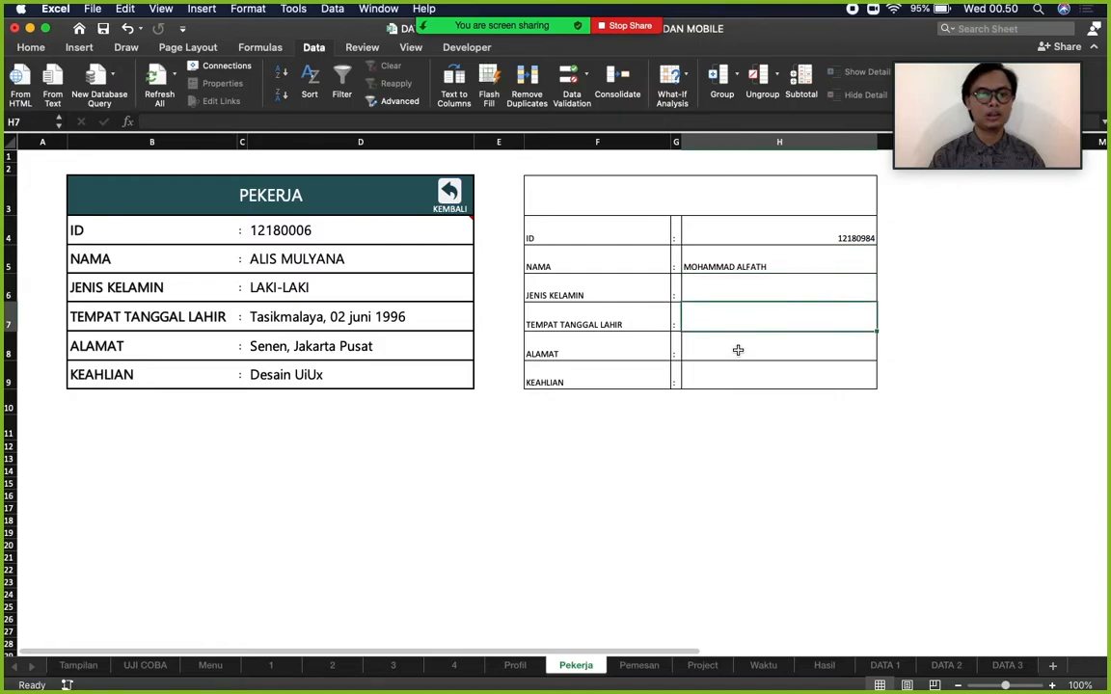
pyautogui.click(738, 350)
pyautogui.click(754, 379)
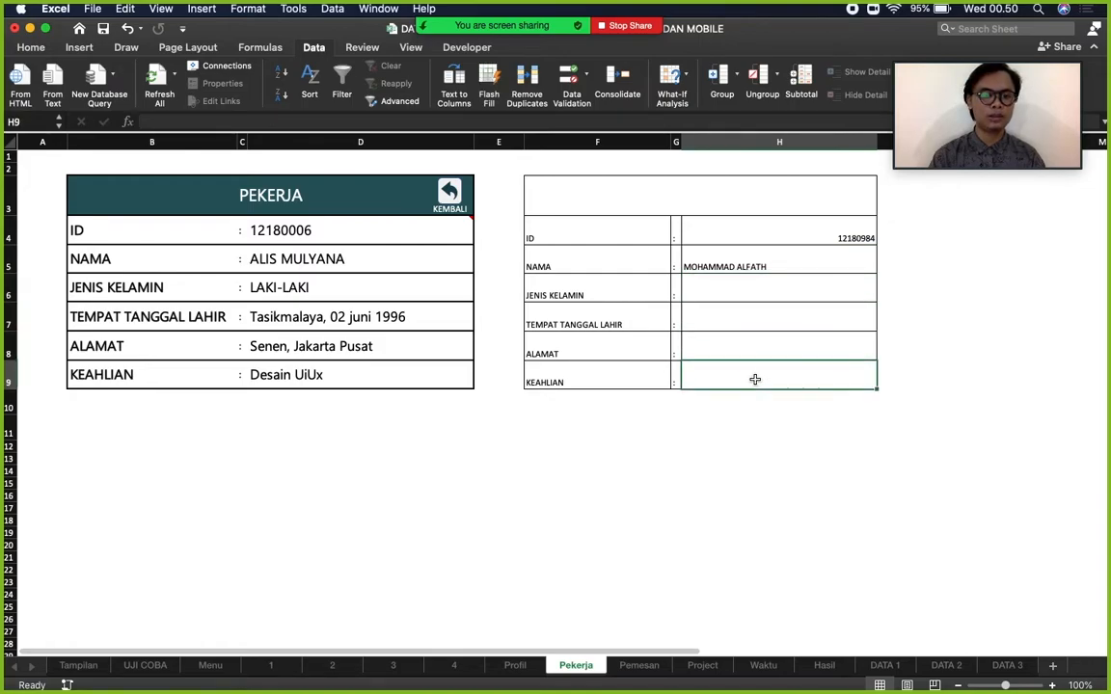
# Copy the full VLOOKUP formula text from H5, leave H5 unedited, and paste the formula into the JENIS KELAMIN cell H6.
pyautogui.click(773, 252)
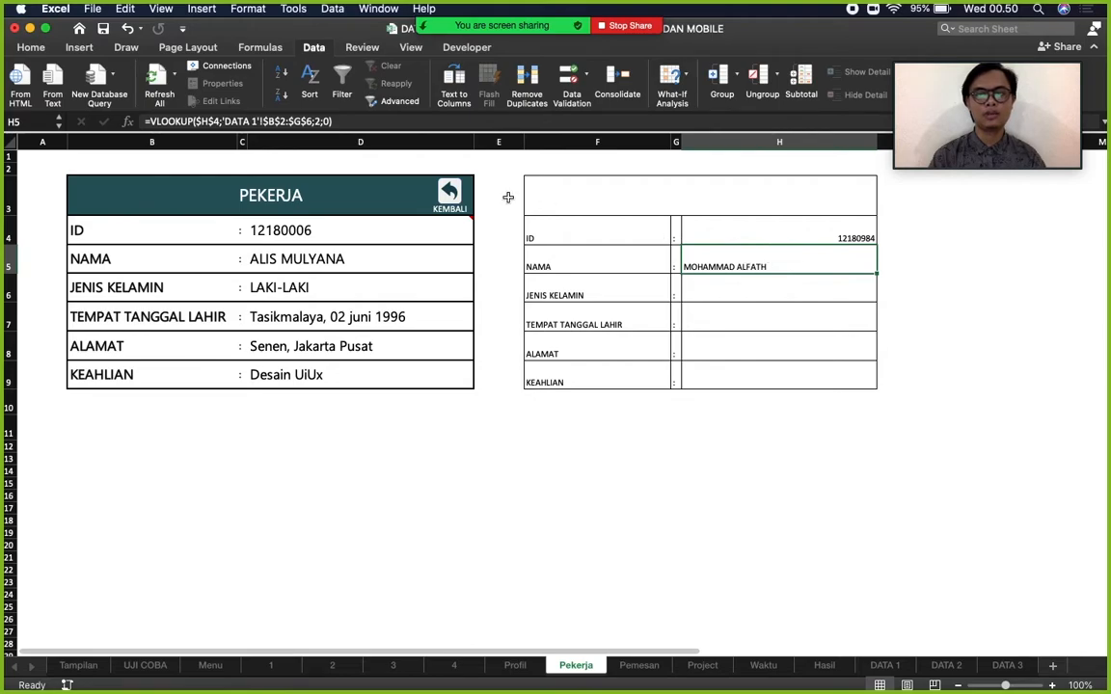
pyautogui.click(349, 120)
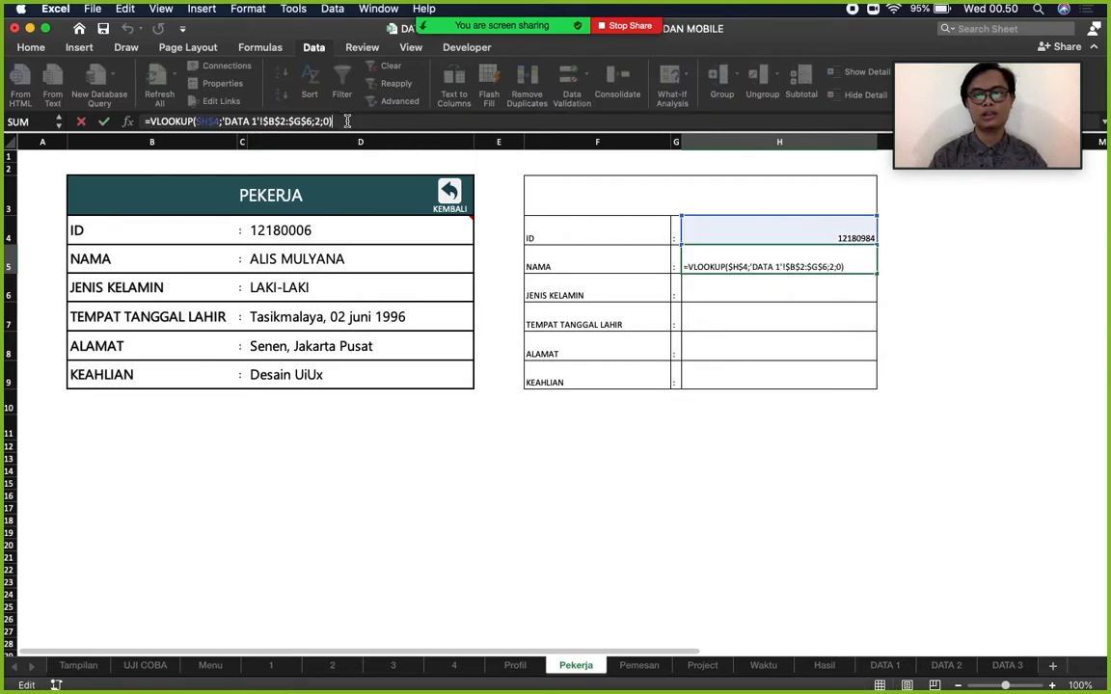
pyautogui.rightClick(165, 123)
pyautogui.click(208, 146)
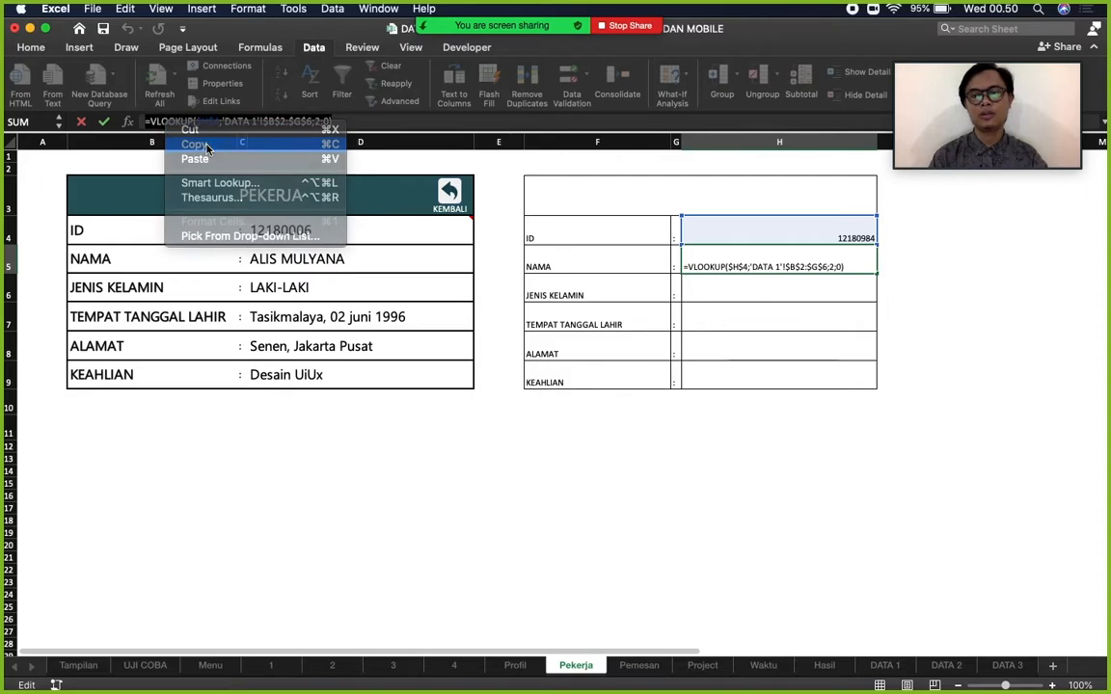
pyautogui.click(731, 289)
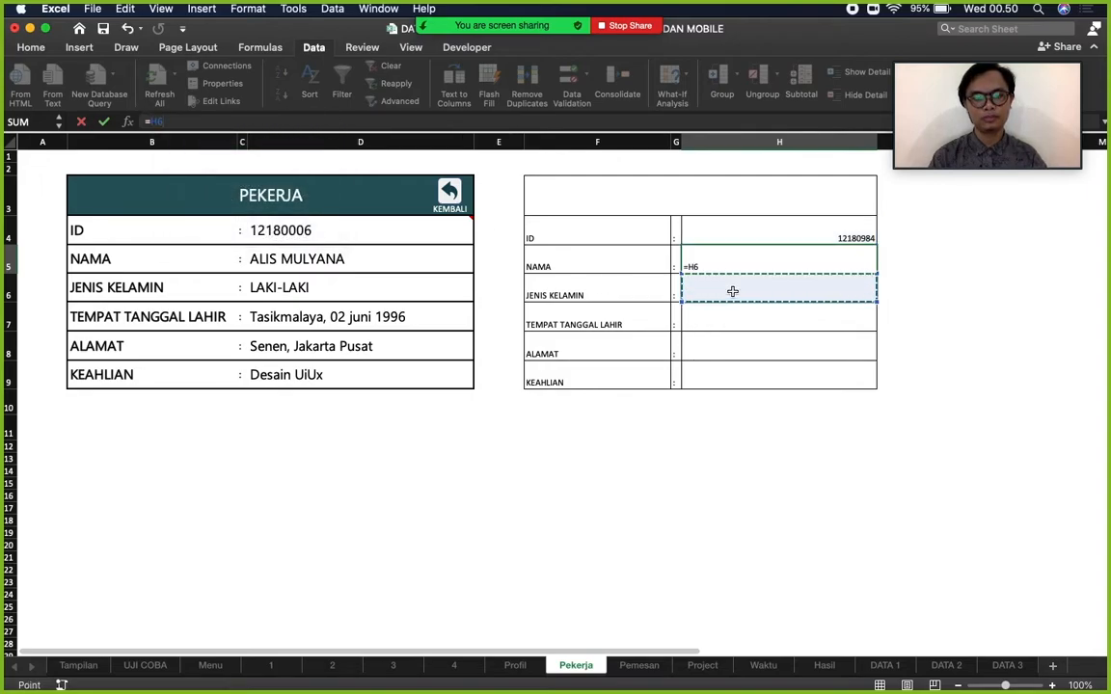
pyautogui.click(81, 122)
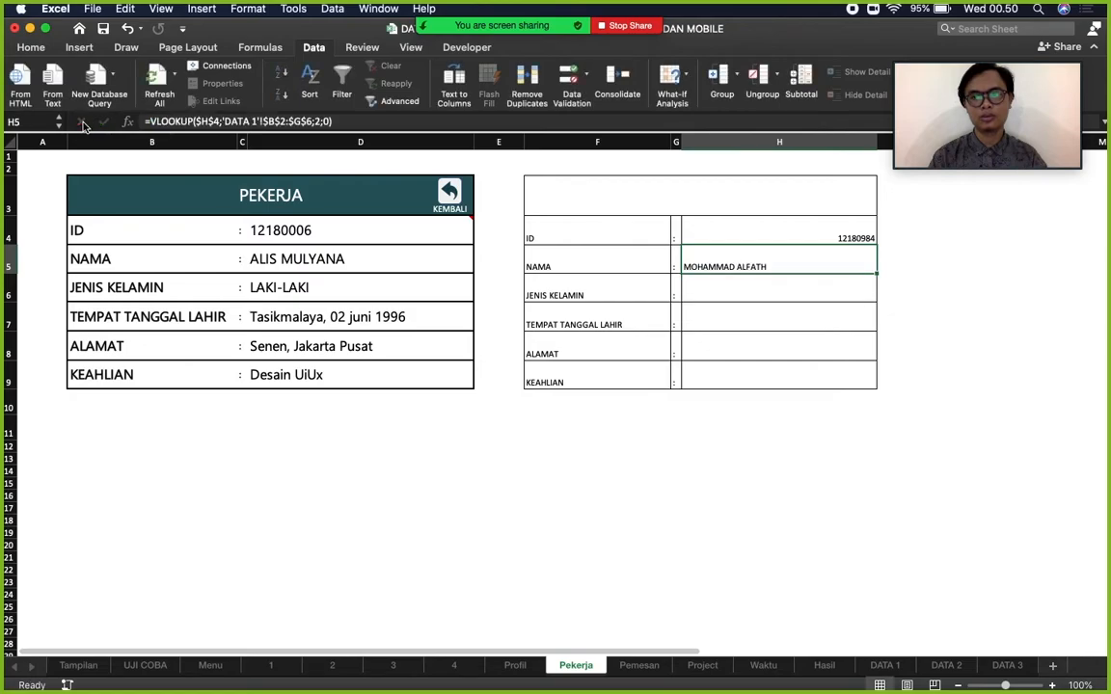
pyautogui.click(718, 289)
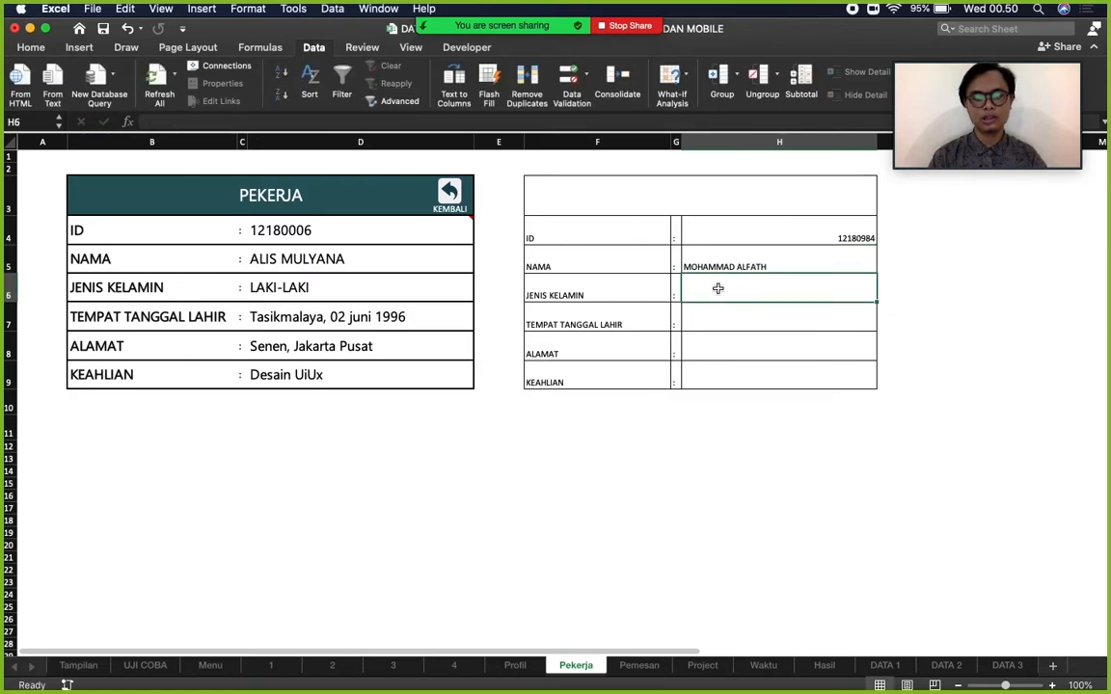
pyautogui.press('super+v')
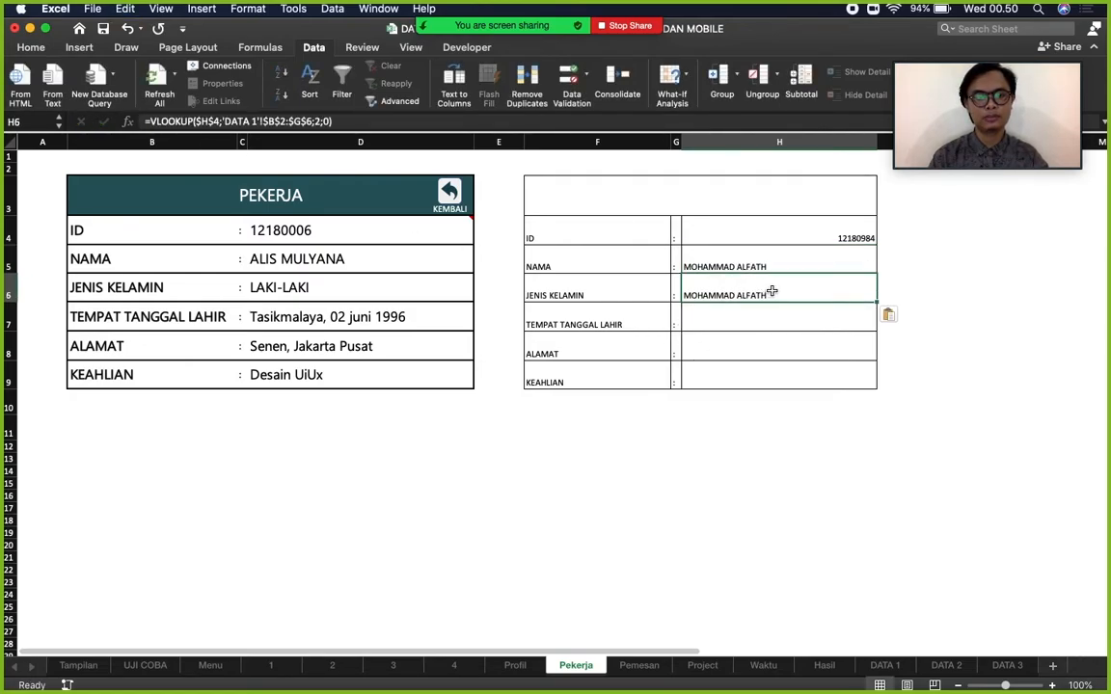
# Change the column index in H6's VLOOKUP formula to 3 and enter it.
pyautogui.click(318, 122)
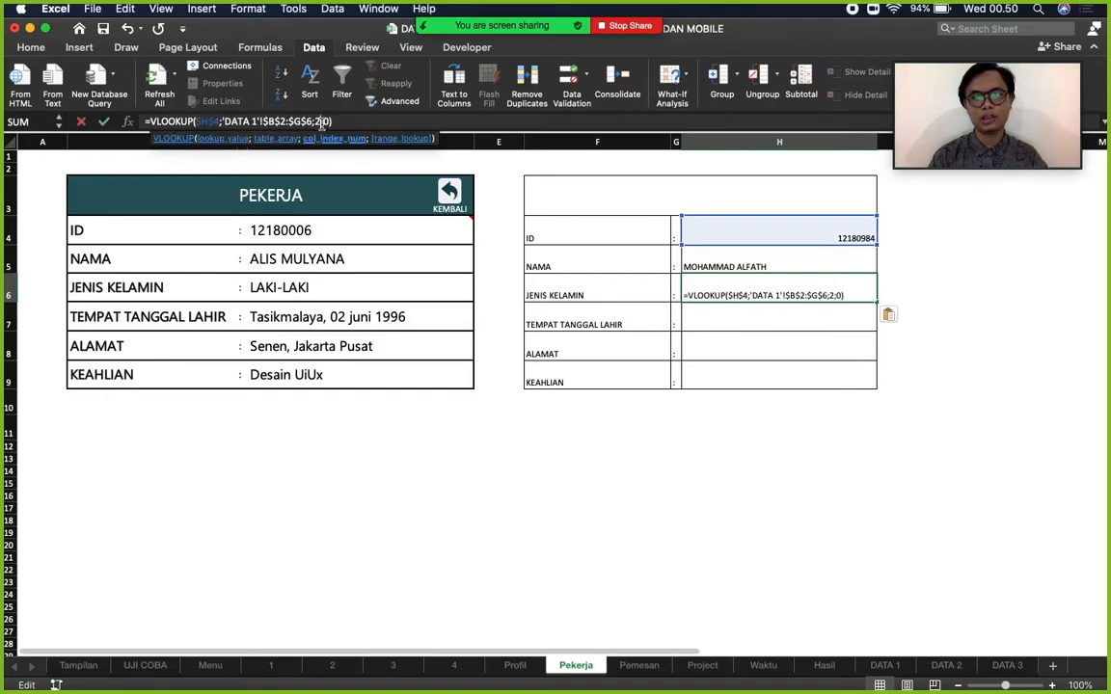
pyautogui.press('BackSpace')
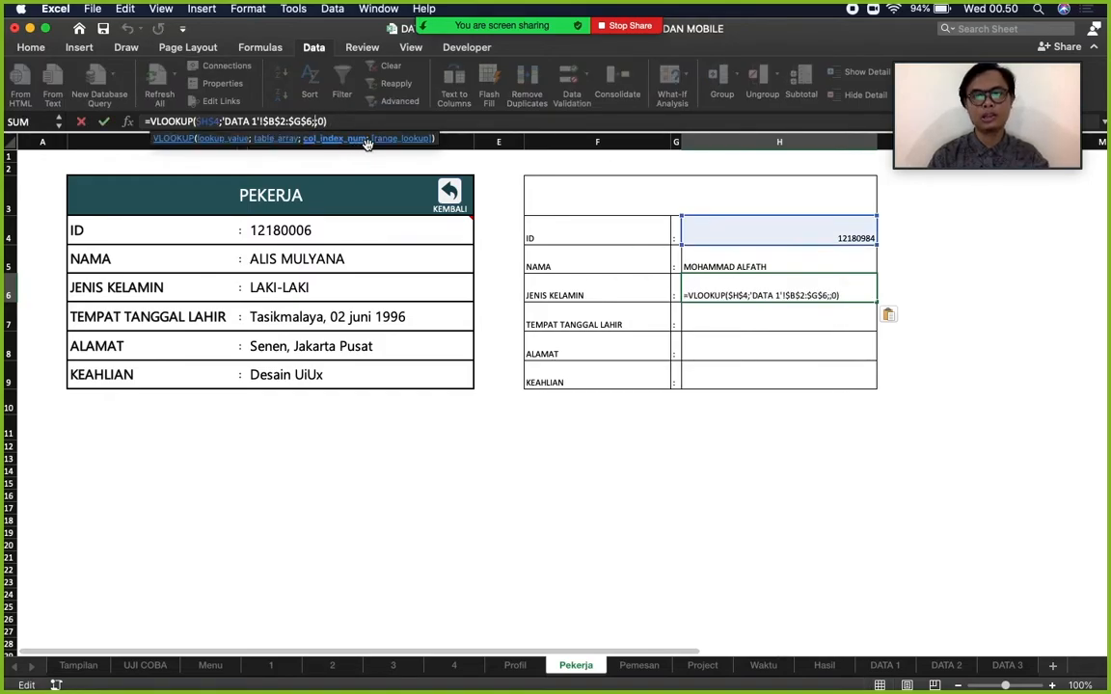
pyautogui.write('3')
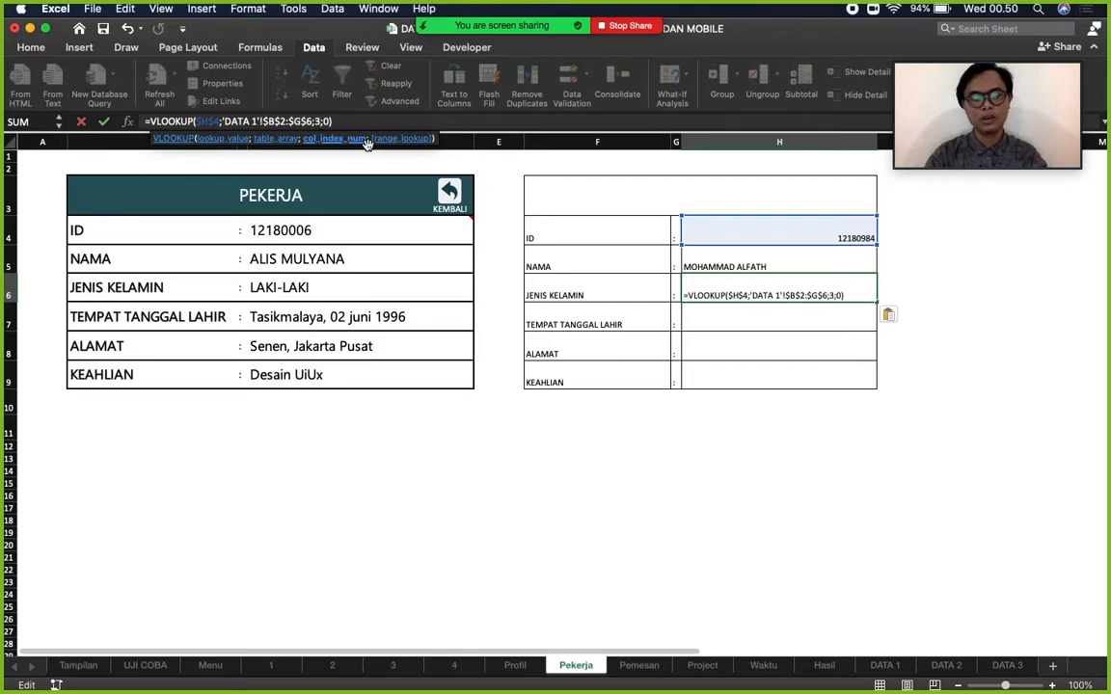
pyautogui.press('Return')
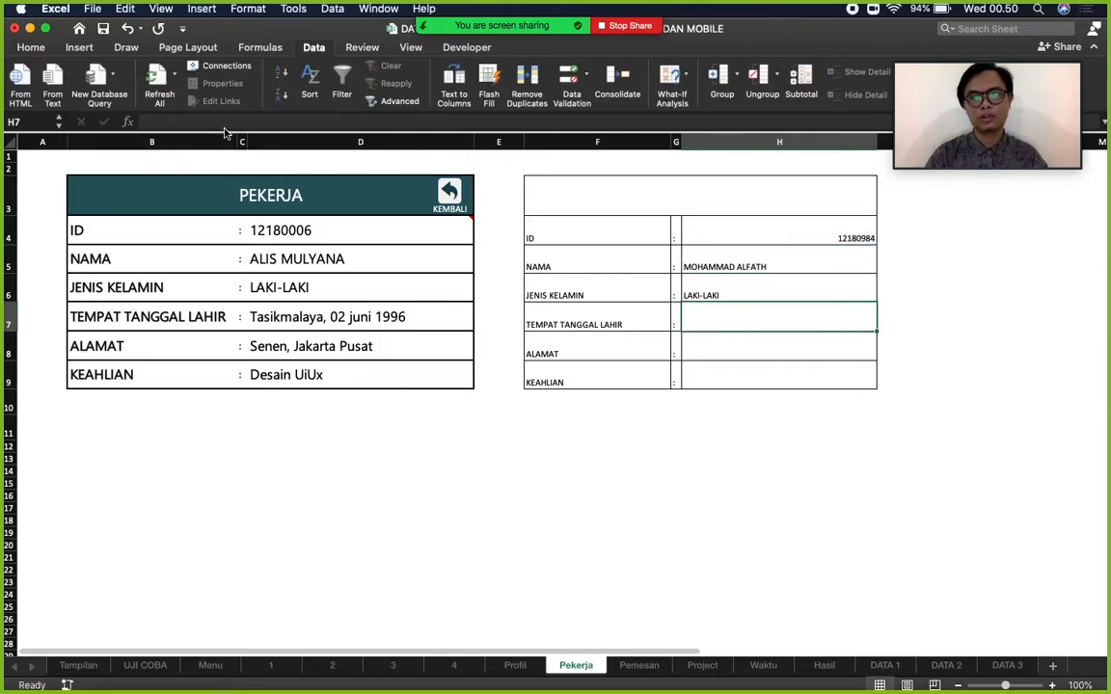
# Paste the VLOOKUP formula into H7 and change its column index to return the worker's place and date of birth.
pyautogui.hotkey('ctrl', 'v')
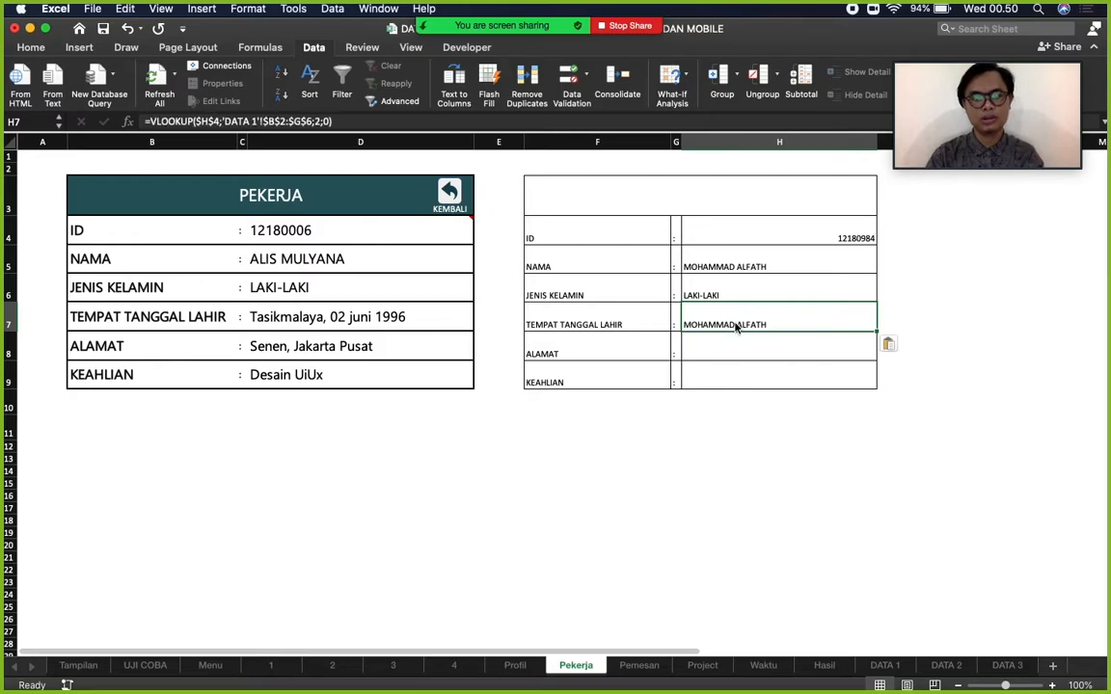
pyautogui.click(318, 122)
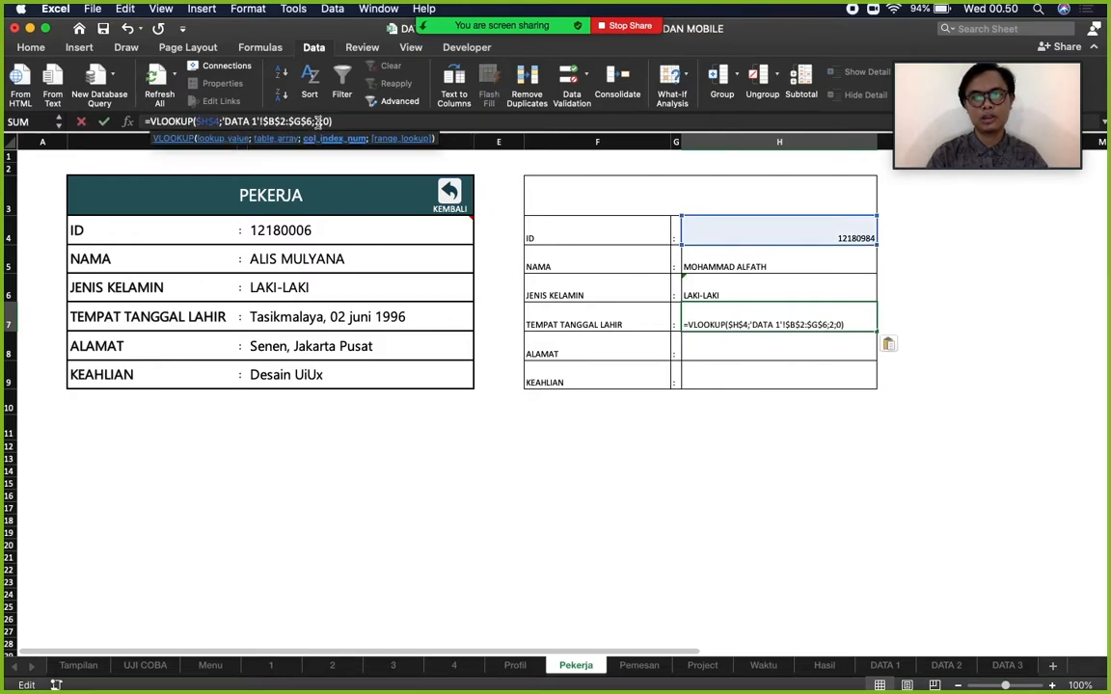
pyautogui.press('BackSpace')
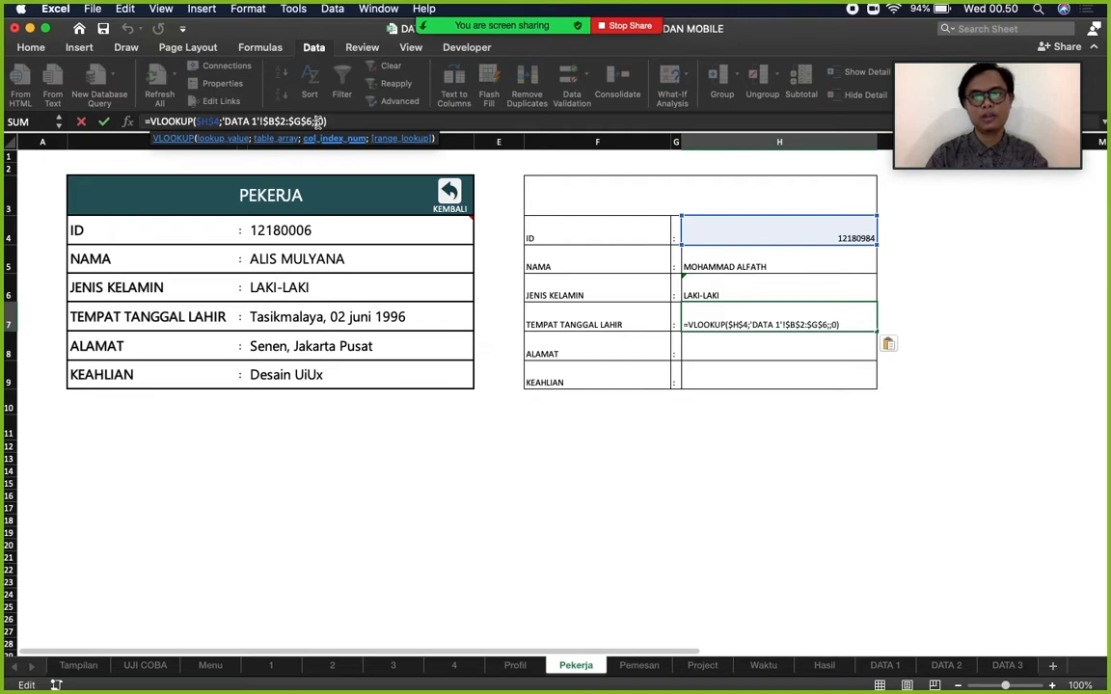
pyautogui.write('3')
pyautogui.press('Return')
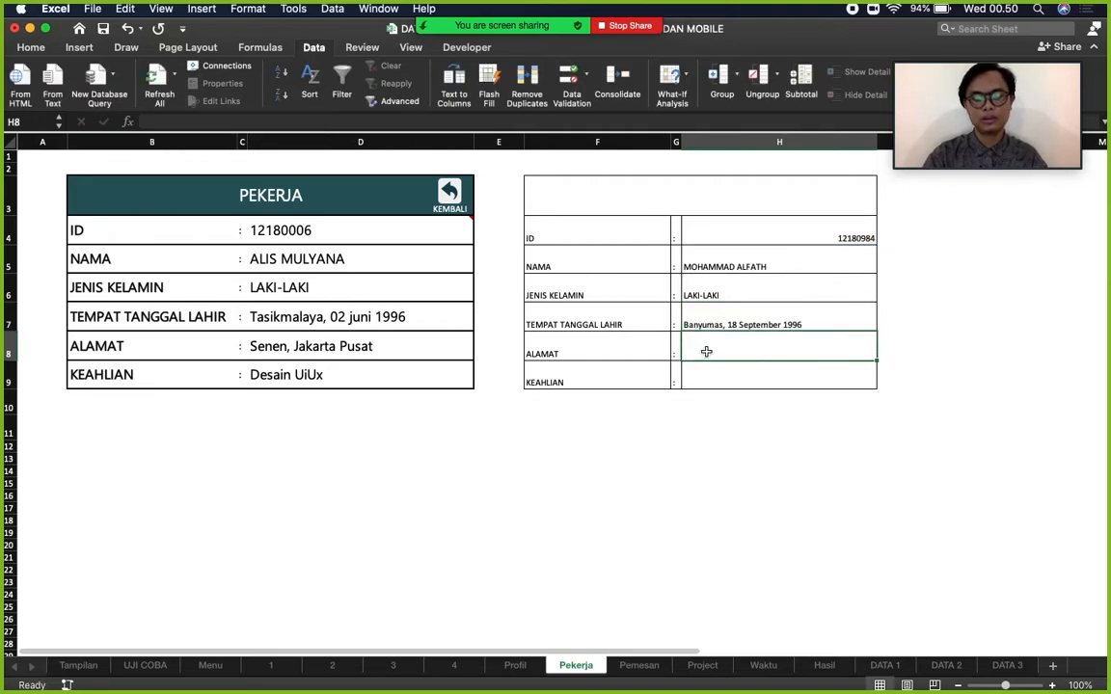
# Paste the VLOOKUP formula into the ALAMAT cell H8 and set its column index to 5.
pyautogui.press('super+v')
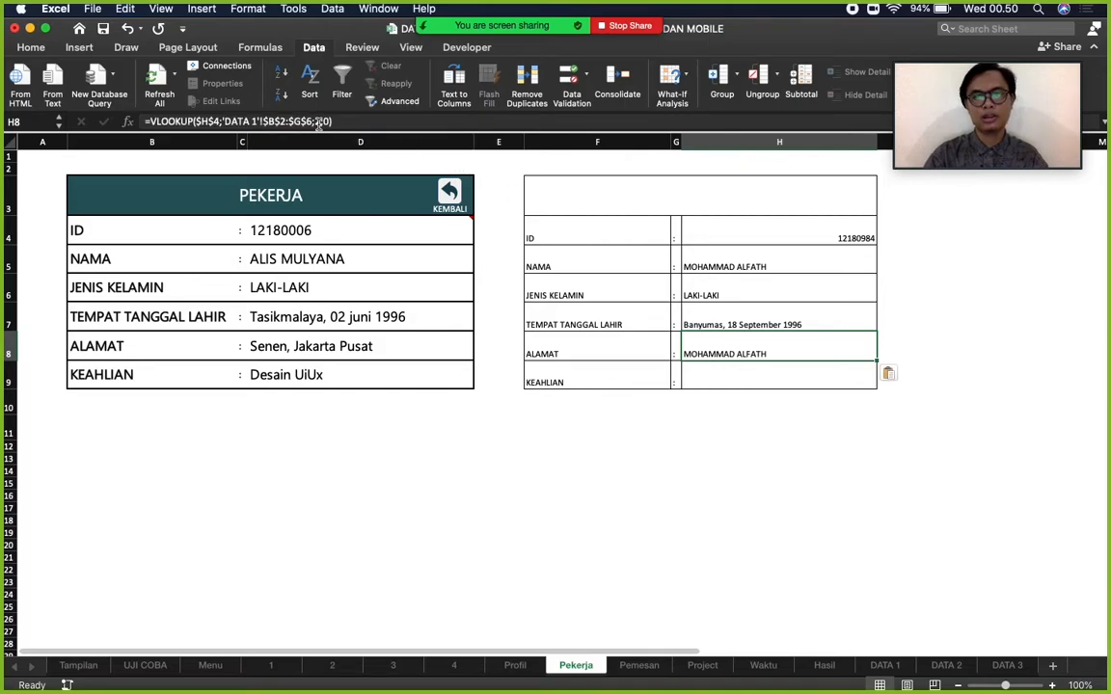
pyautogui.click(318, 126)
pyautogui.press('BackSpace')
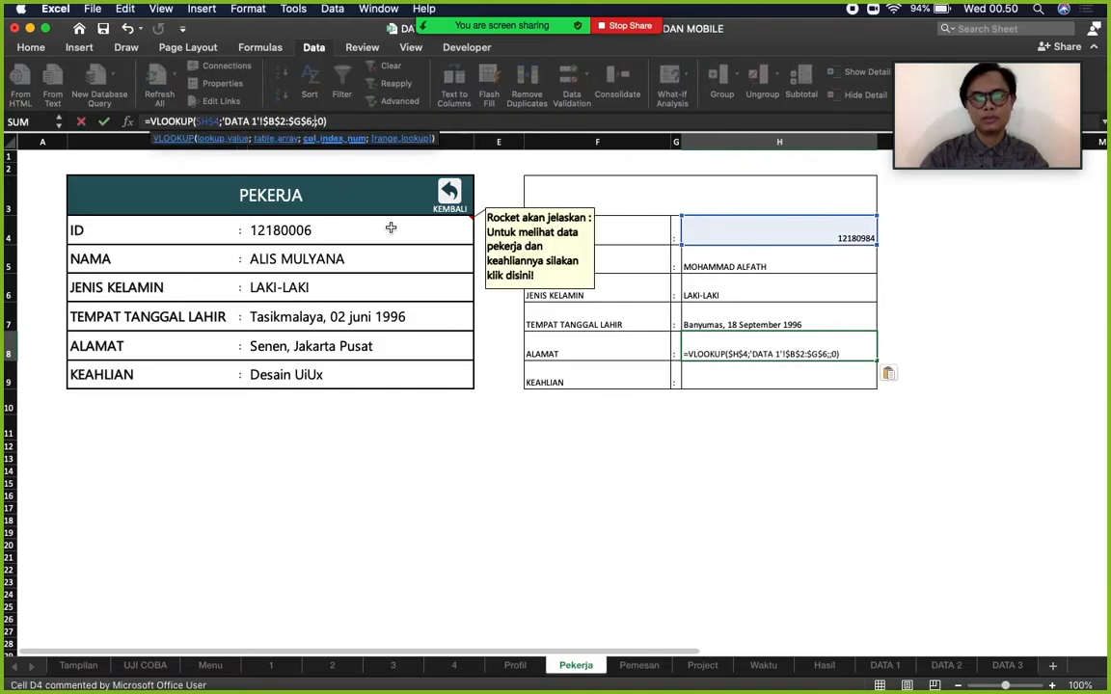
pyautogui.write('5')
pyautogui.press('Return')
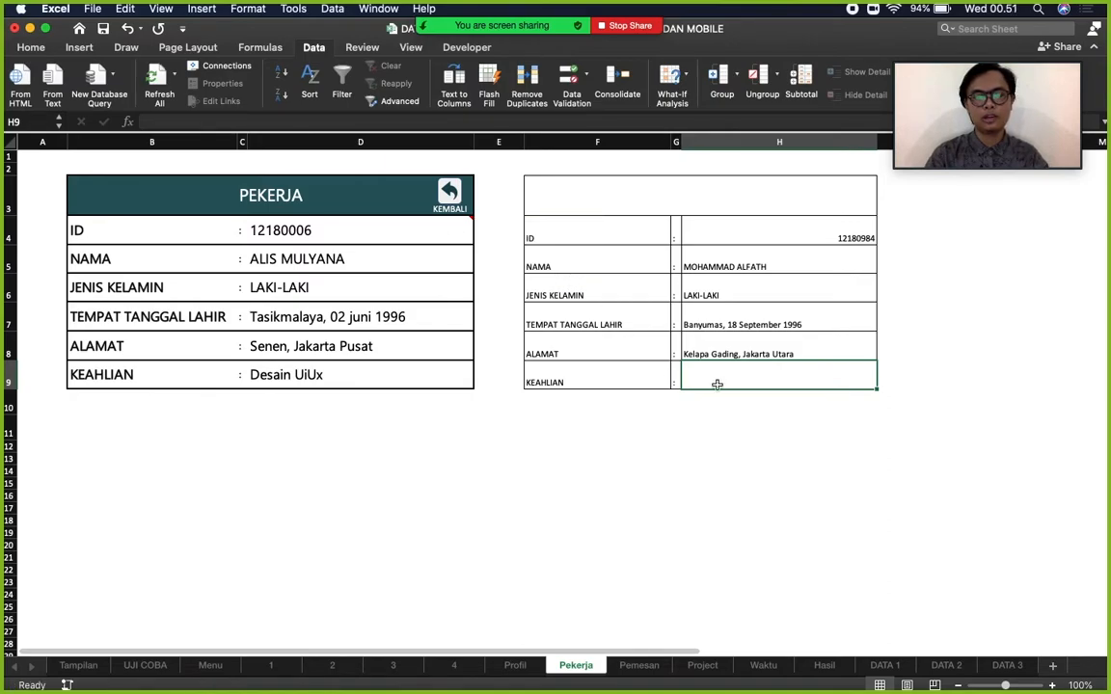
# Paste the VLOOKUP formula into the KEAHLIAN cell H9 and set its column index to 6.
pyautogui.press('super+v')
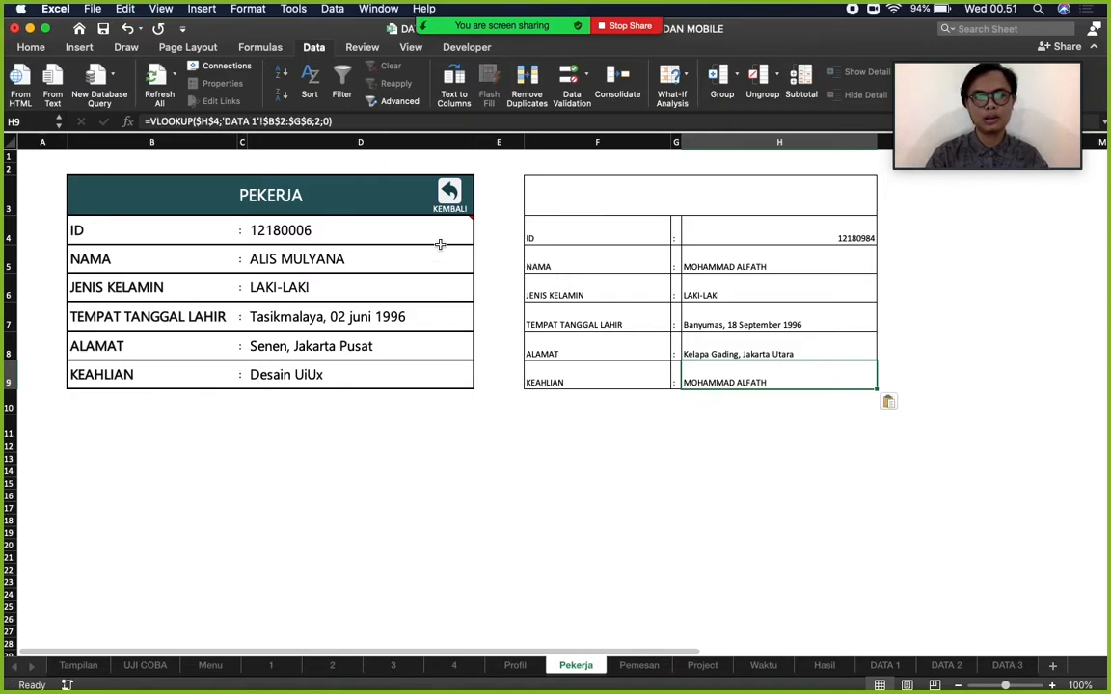
pyautogui.click(319, 122)
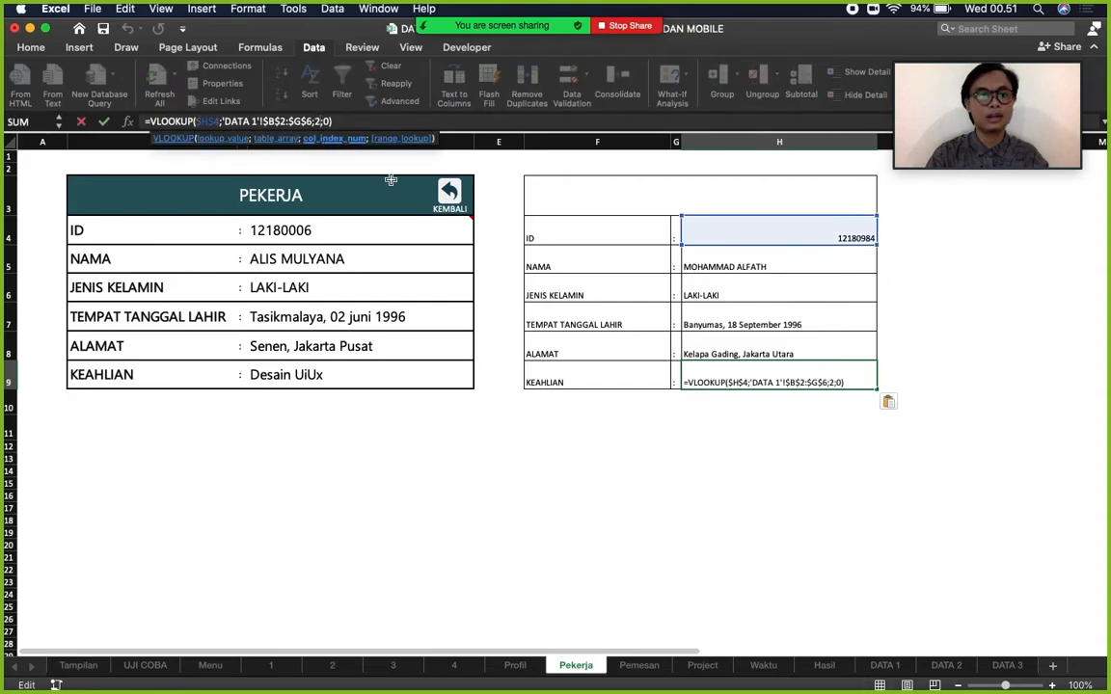
pyautogui.press('BackSpace')
pyautogui.write('6')
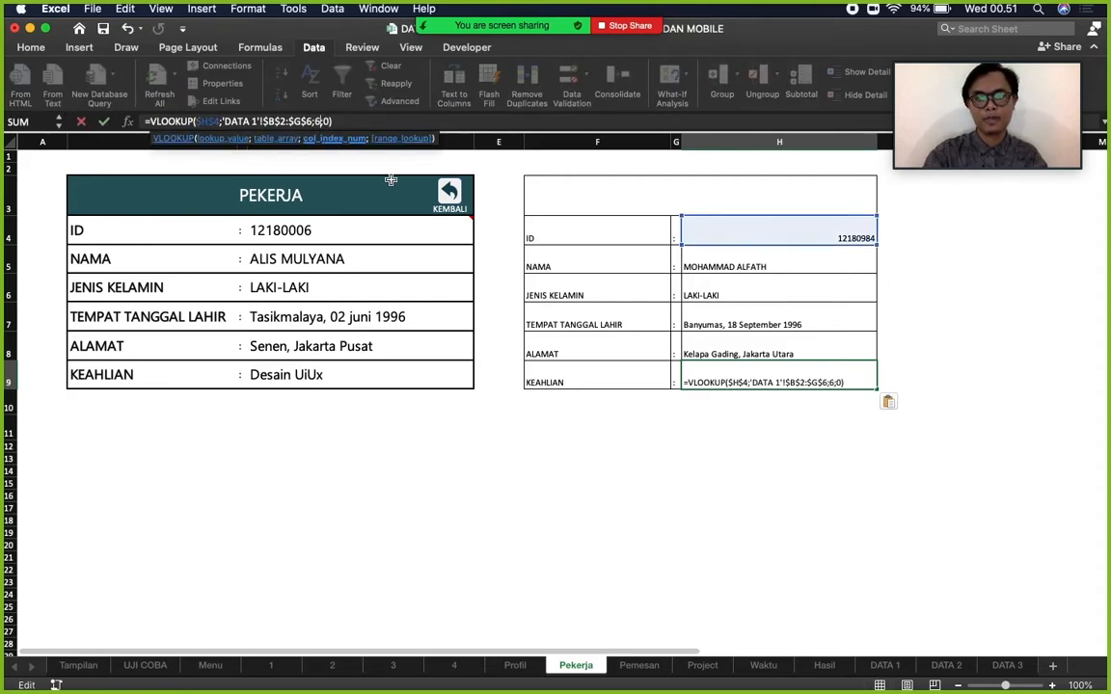
pyautogui.press('Return')
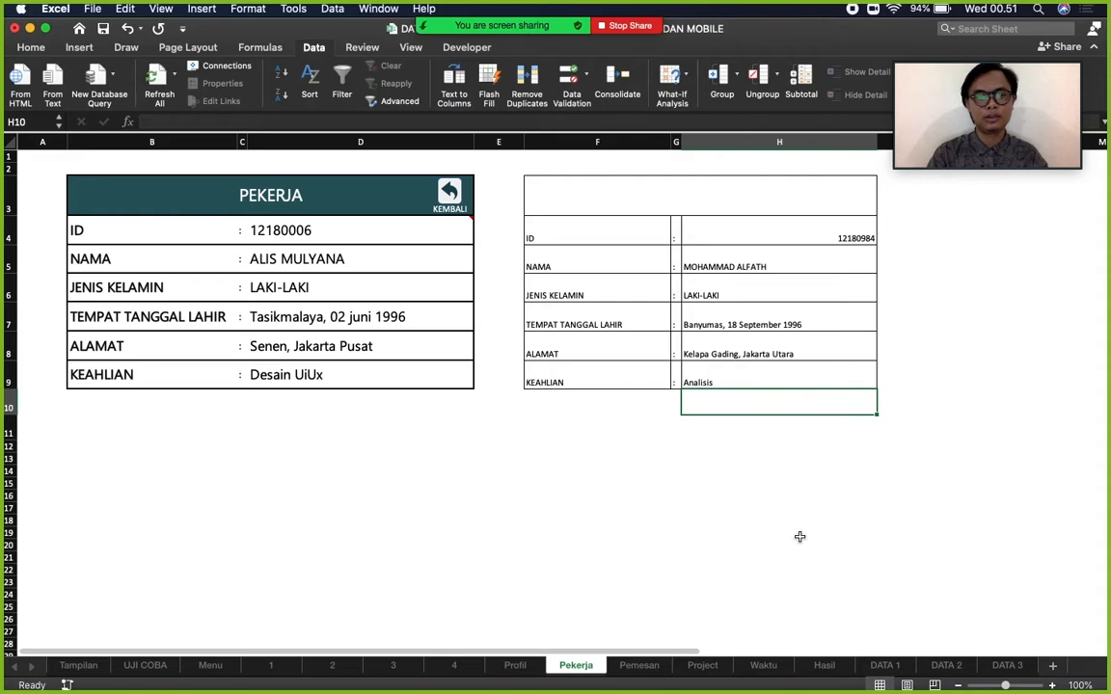
# Left-align the ID value in cell H4.
pyautogui.click(1034, 397)
pyautogui.click(810, 237)
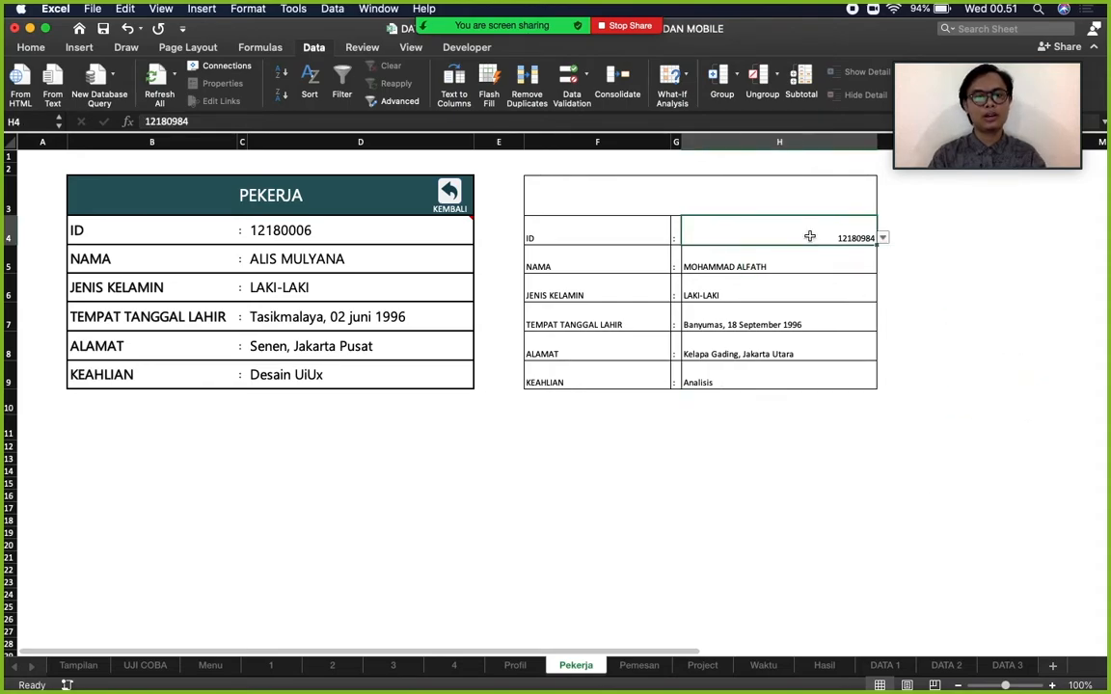
pyautogui.click(31, 49)
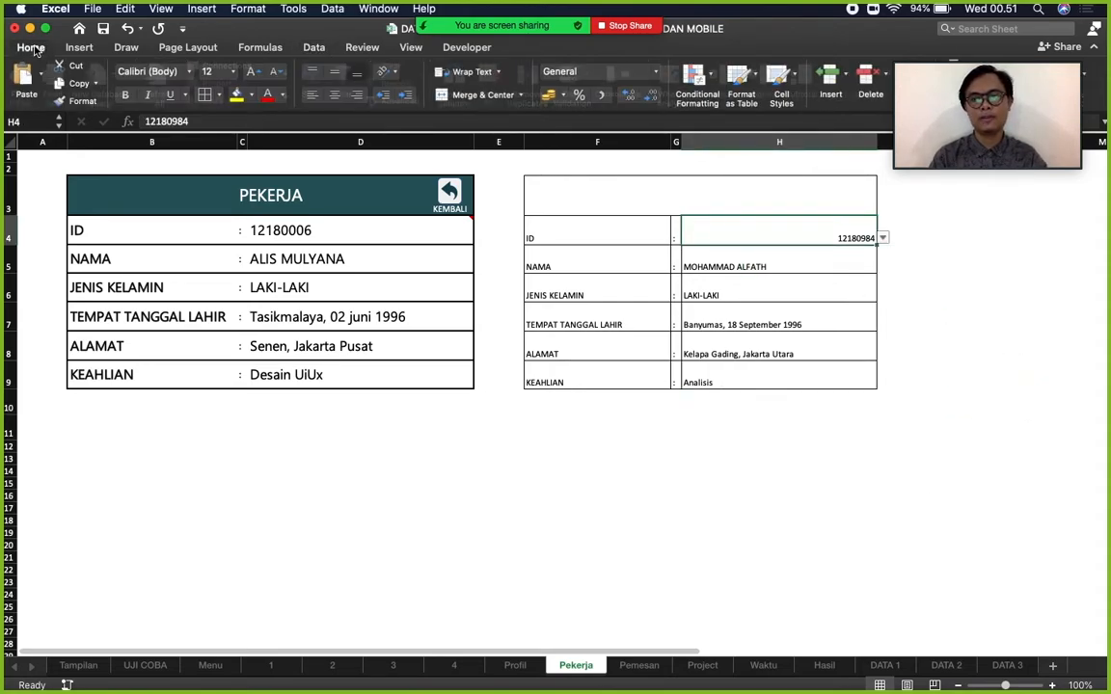
pyautogui.click(311, 96)
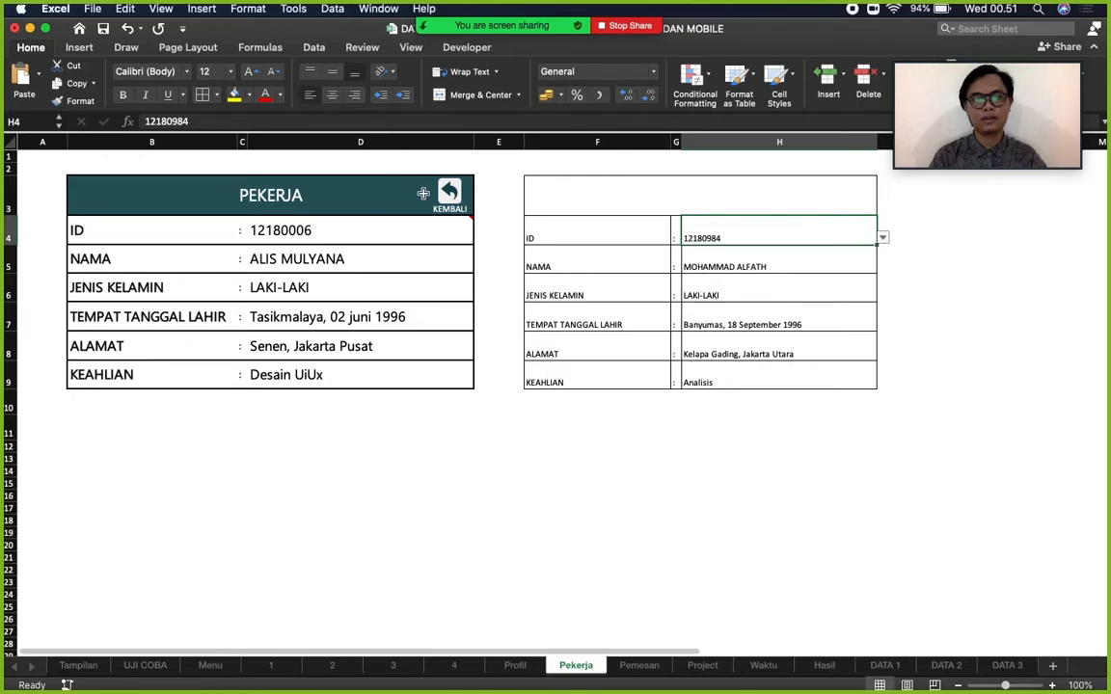
# Try centre, top and right alignments on range F4:H9, finishing with bottom and left alignment.
pyautogui.click(666, 234)
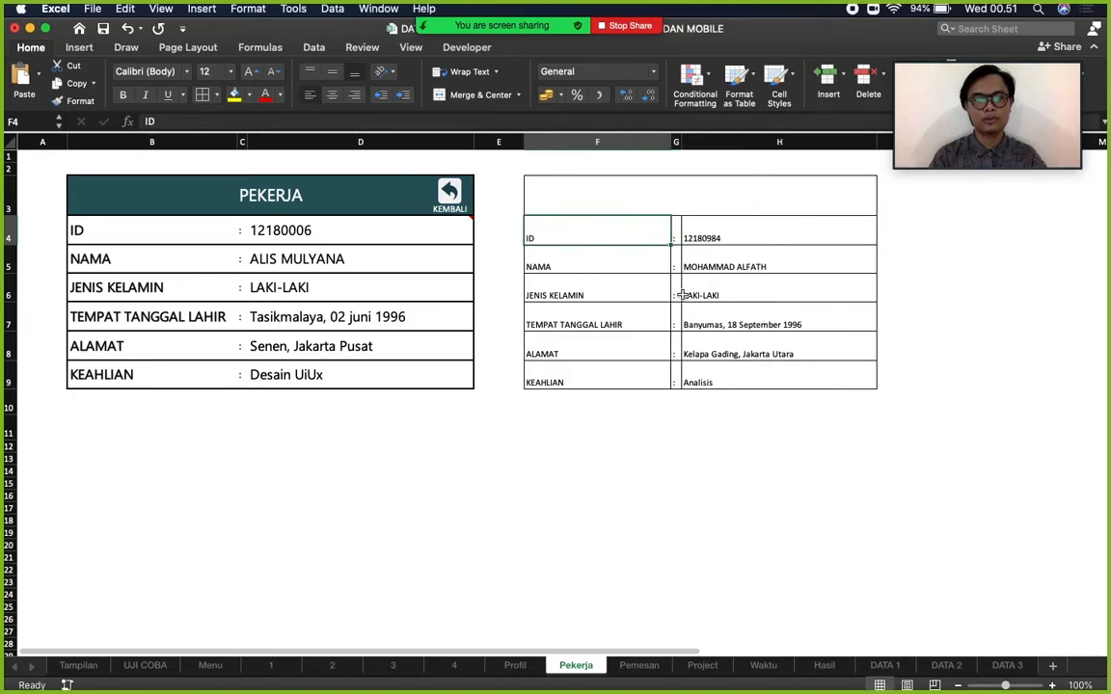
pyautogui.keyDown('shift'); pyautogui.click(756, 377); pyautogui.keyUp('shift')
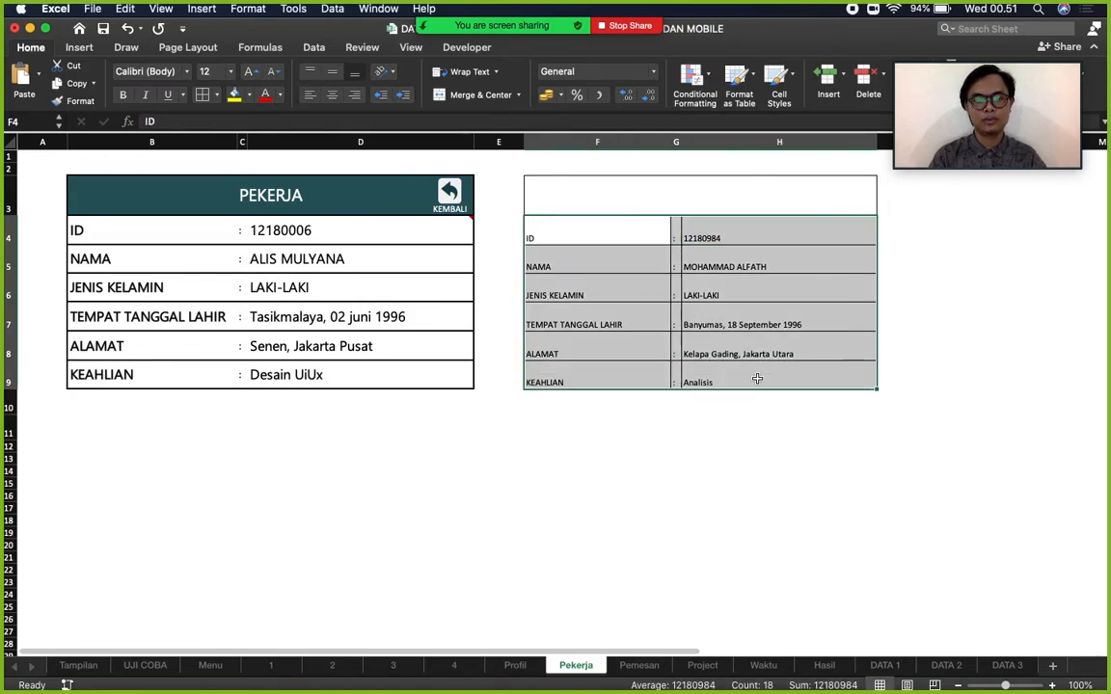
pyautogui.click(332, 94)
pyautogui.click(332, 74)
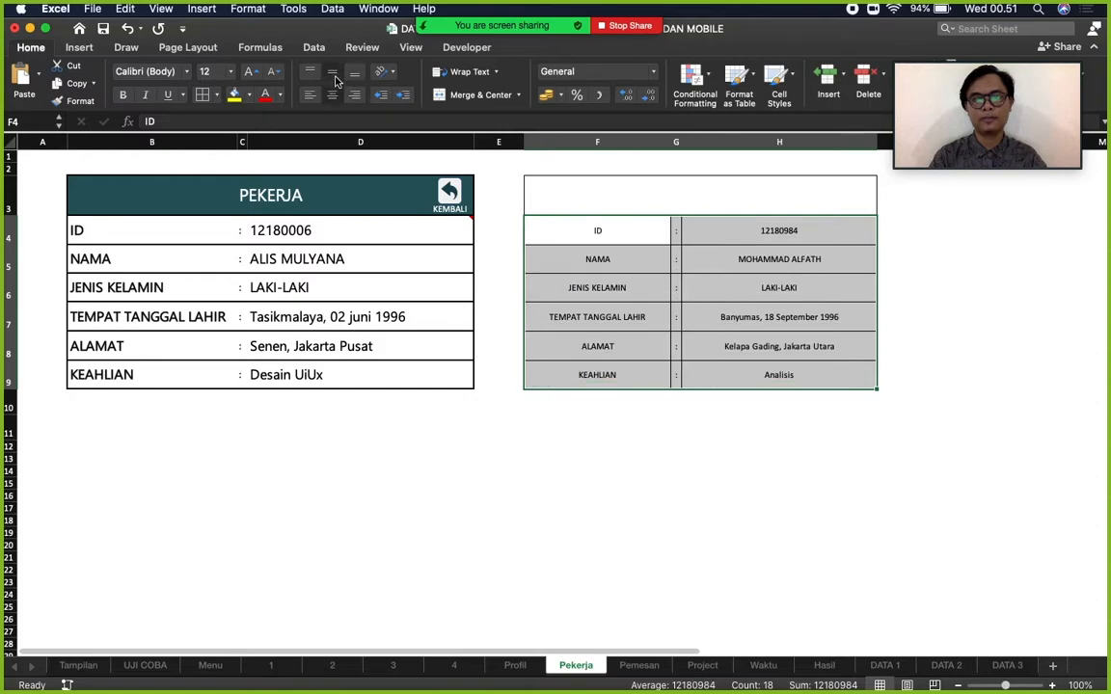
pyautogui.click(311, 95)
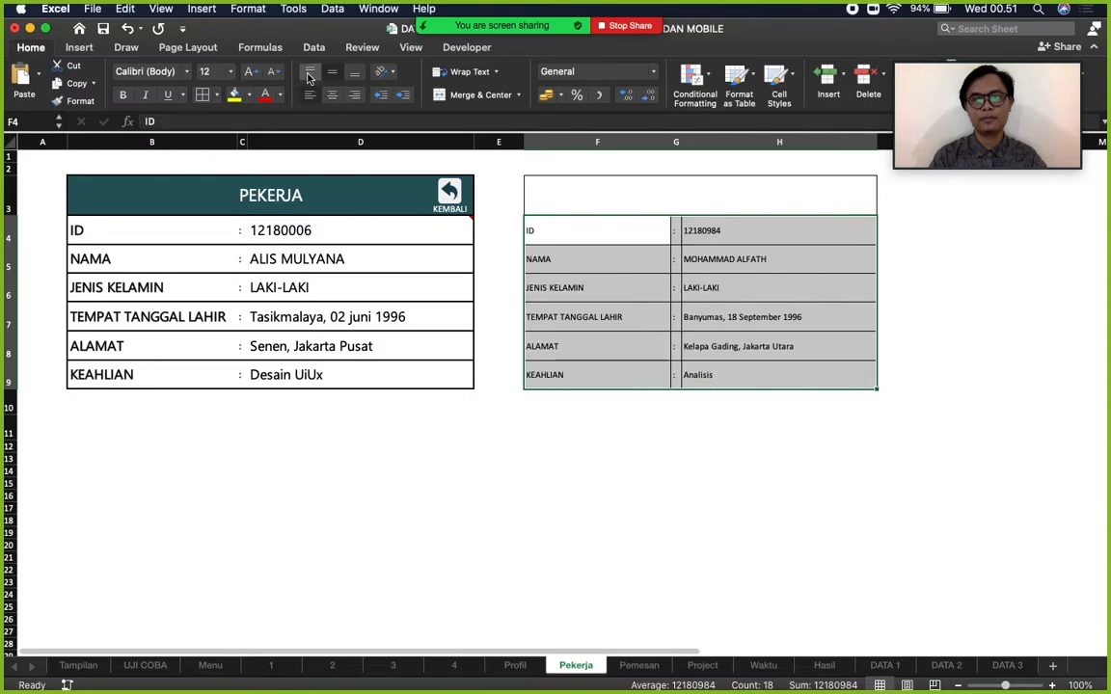
pyautogui.click(310, 73)
pyautogui.click(355, 95)
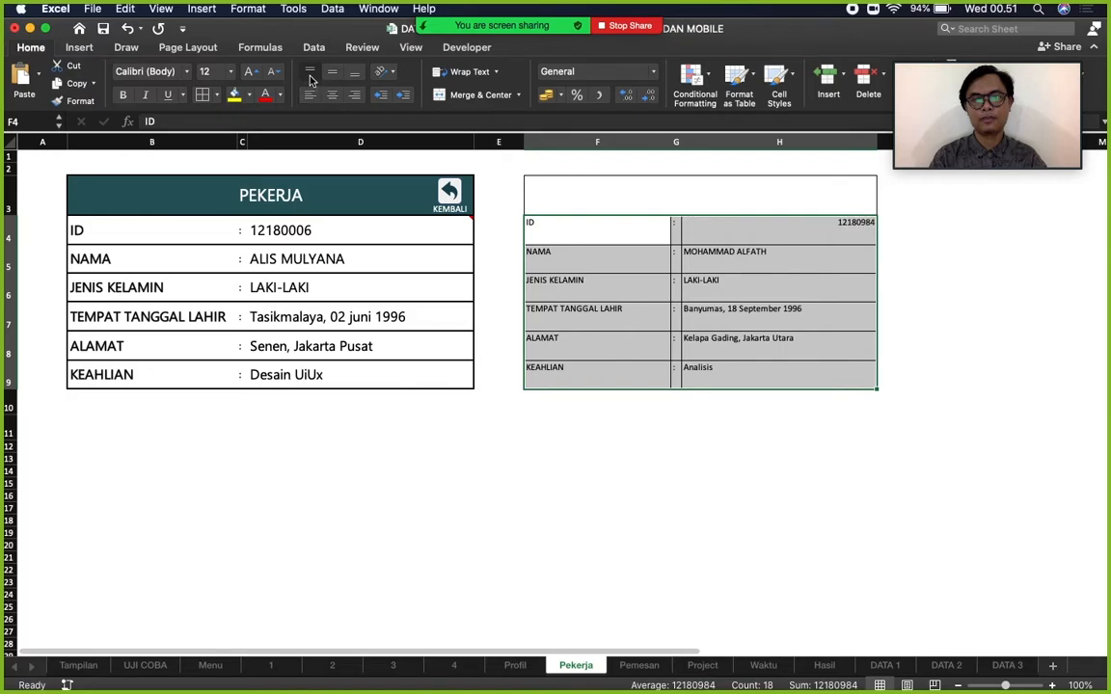
pyautogui.click(355, 73)
pyautogui.click(311, 95)
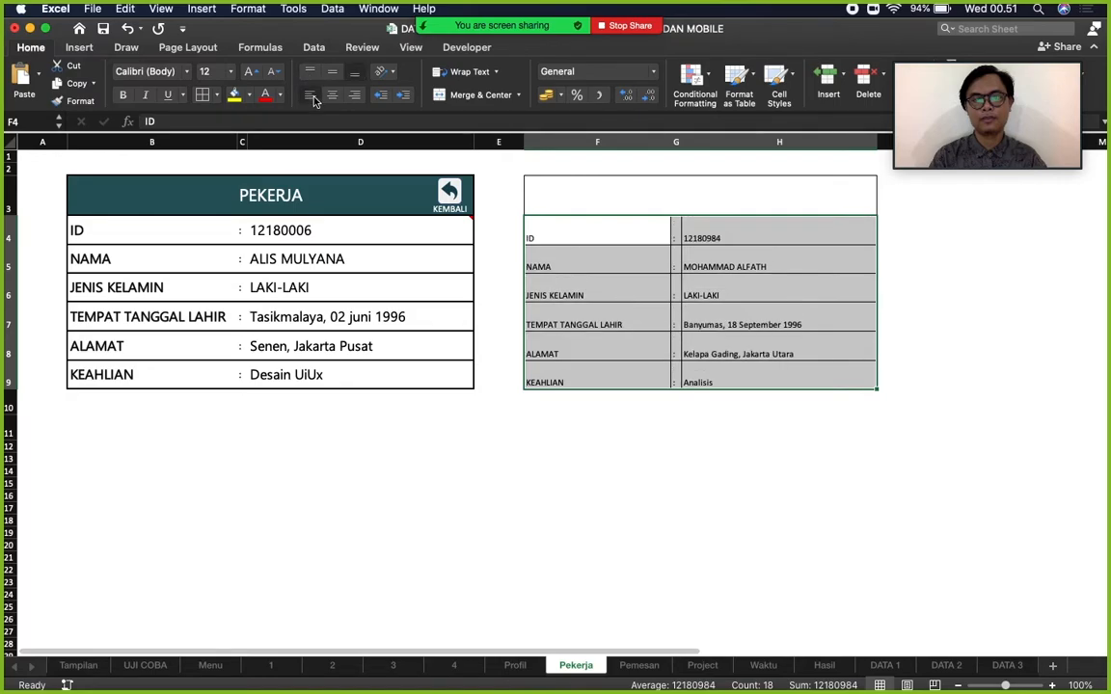
# Set the text in range F4:H9 to font size 16 and bold.
pyautogui.click(231, 74)
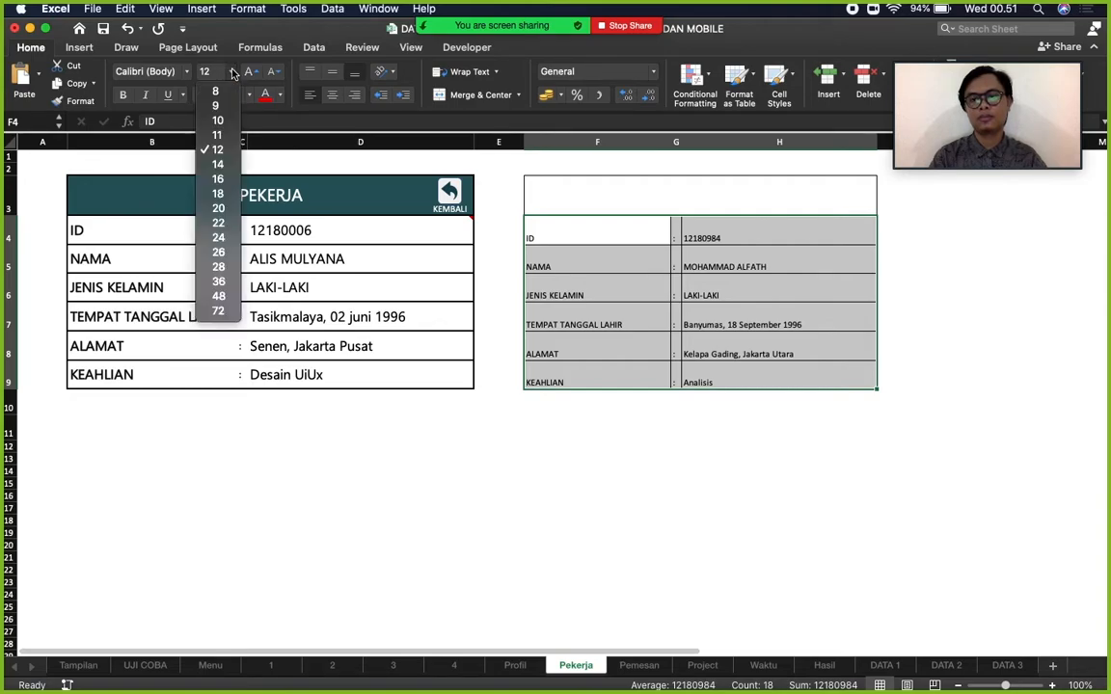
pyautogui.click(218, 178)
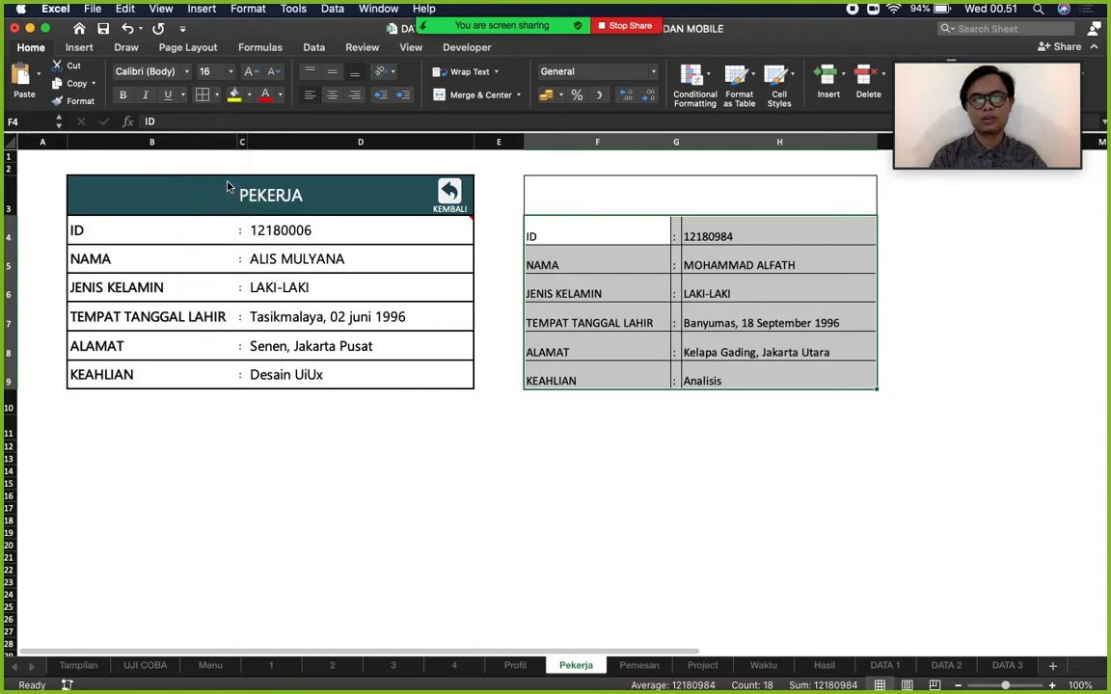
pyautogui.click(120, 94)
pyautogui.click(805, 381)
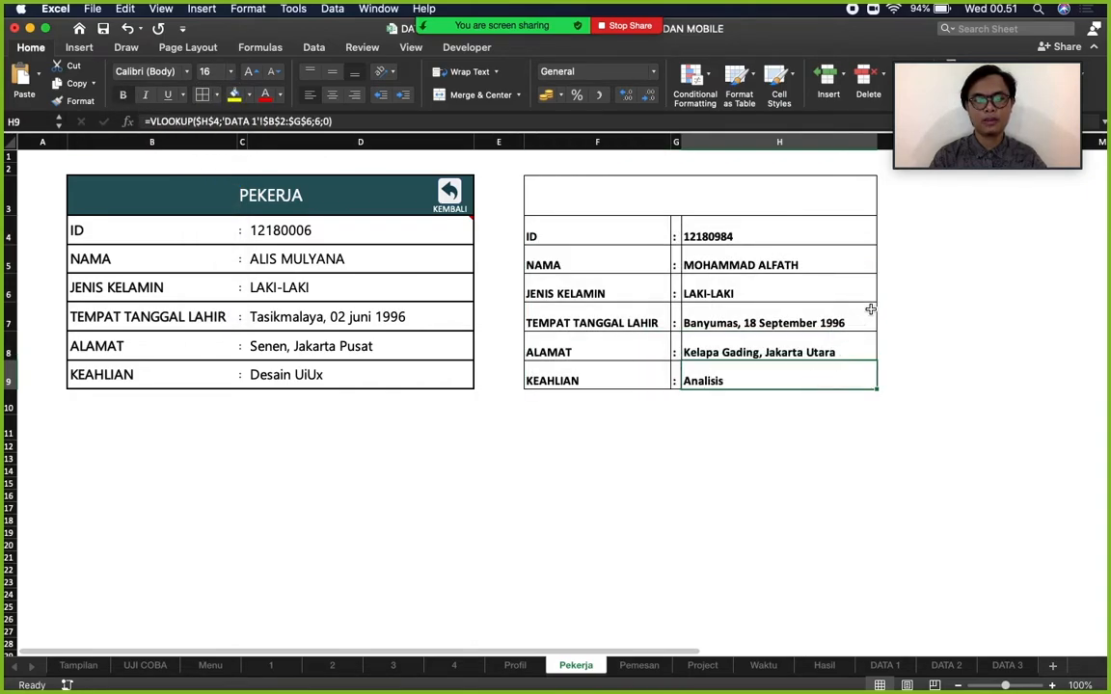
# Choose the first ID from the list in D4 of the PEKERJA table to match the new table's ID.
pyautogui.click(808, 239)
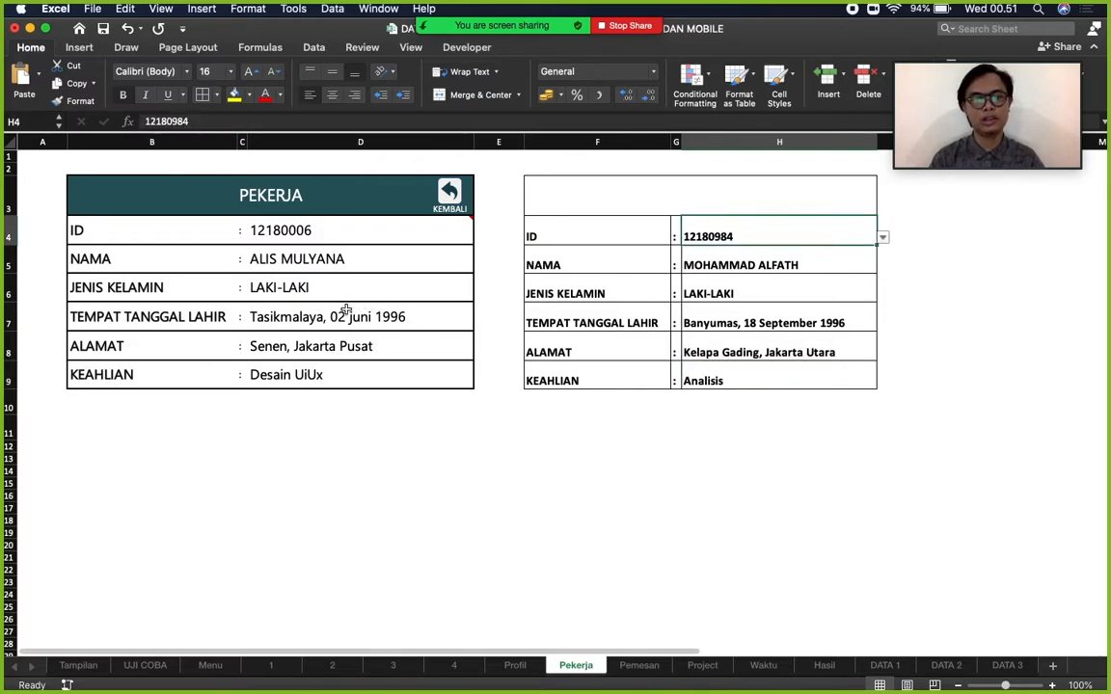
pyautogui.click(458, 231)
pyautogui.click(482, 237)
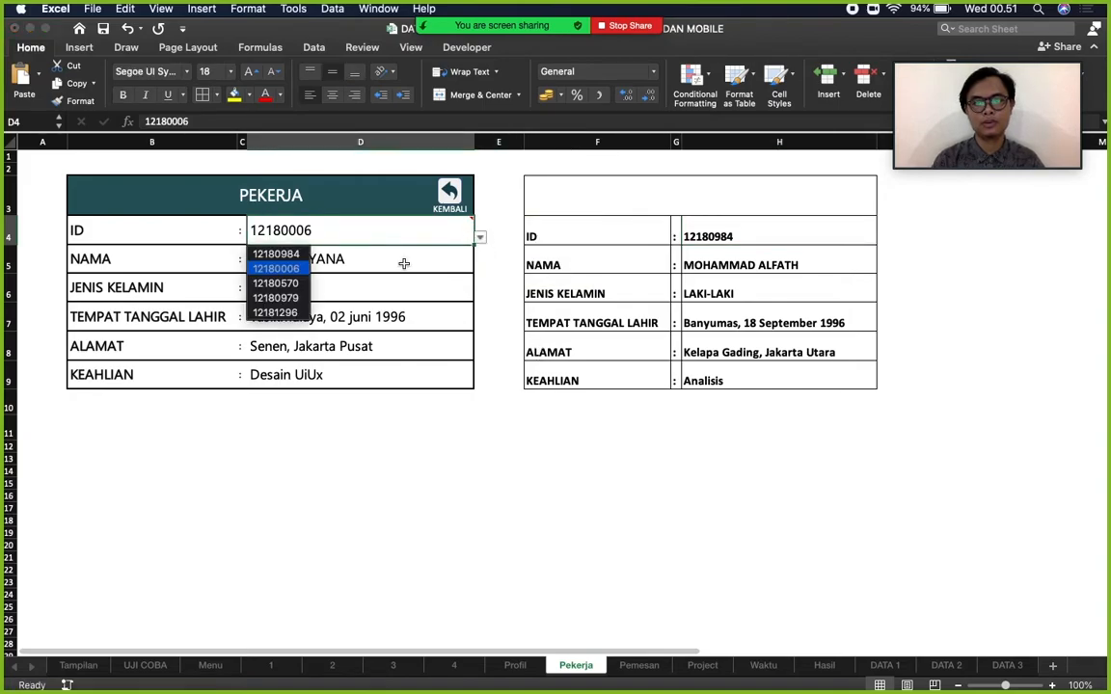
pyautogui.click(277, 255)
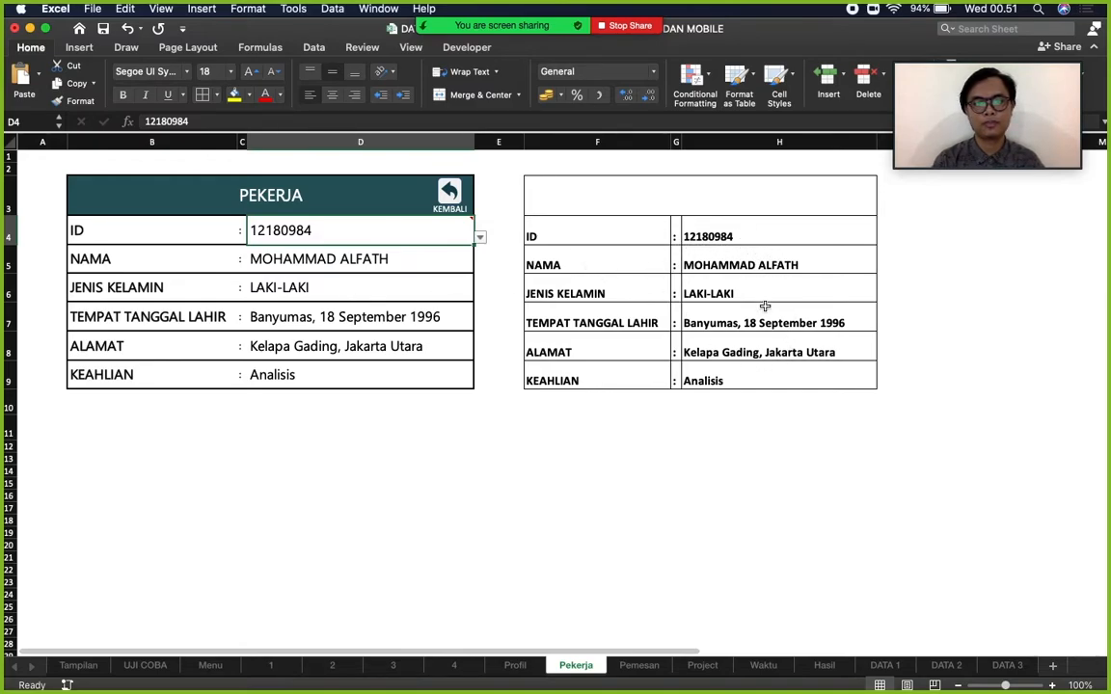
# Test both lookup tables by choosing the second ID from the lists in H4 and D4.
pyautogui.click(746, 230)
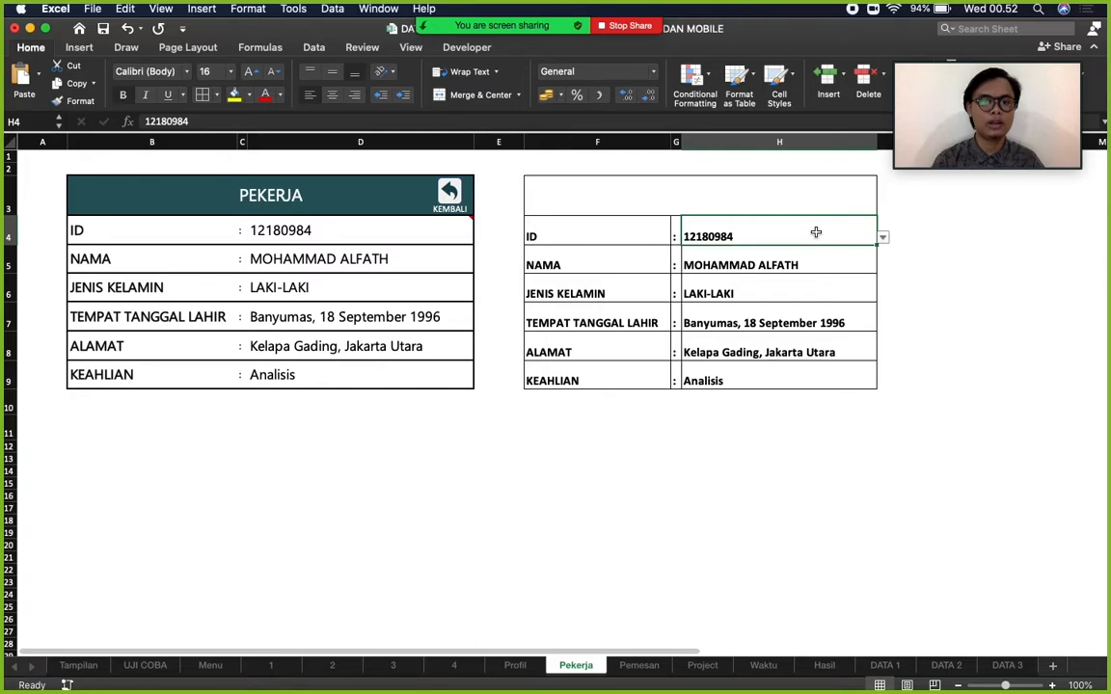
pyautogui.click(883, 237)
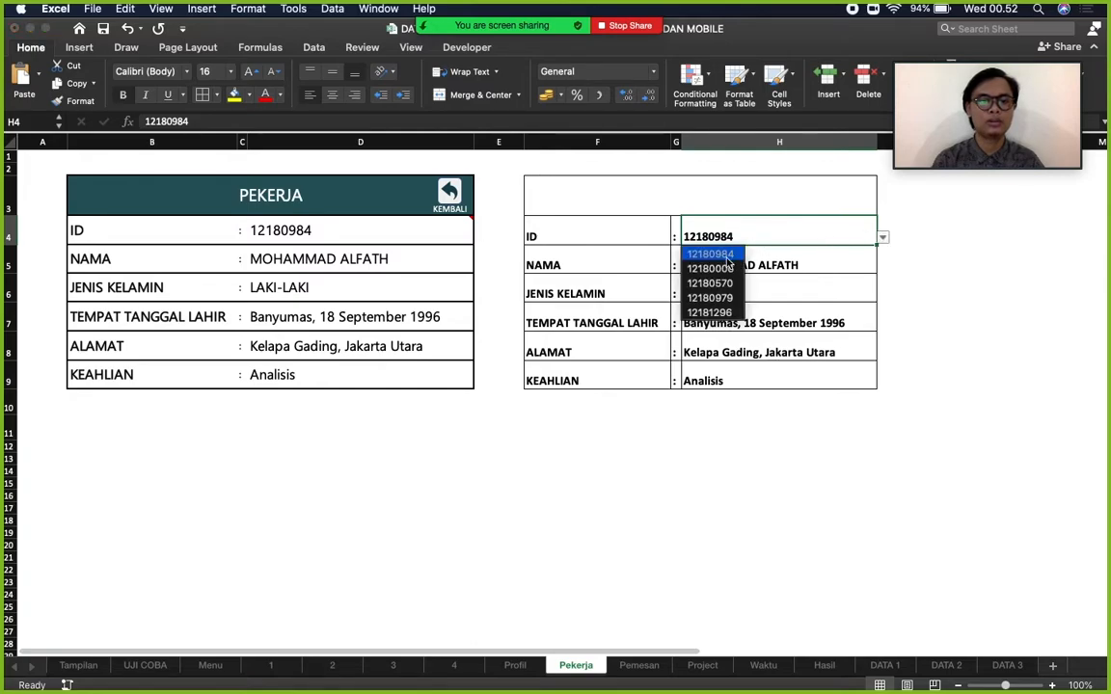
pyautogui.click(711, 269)
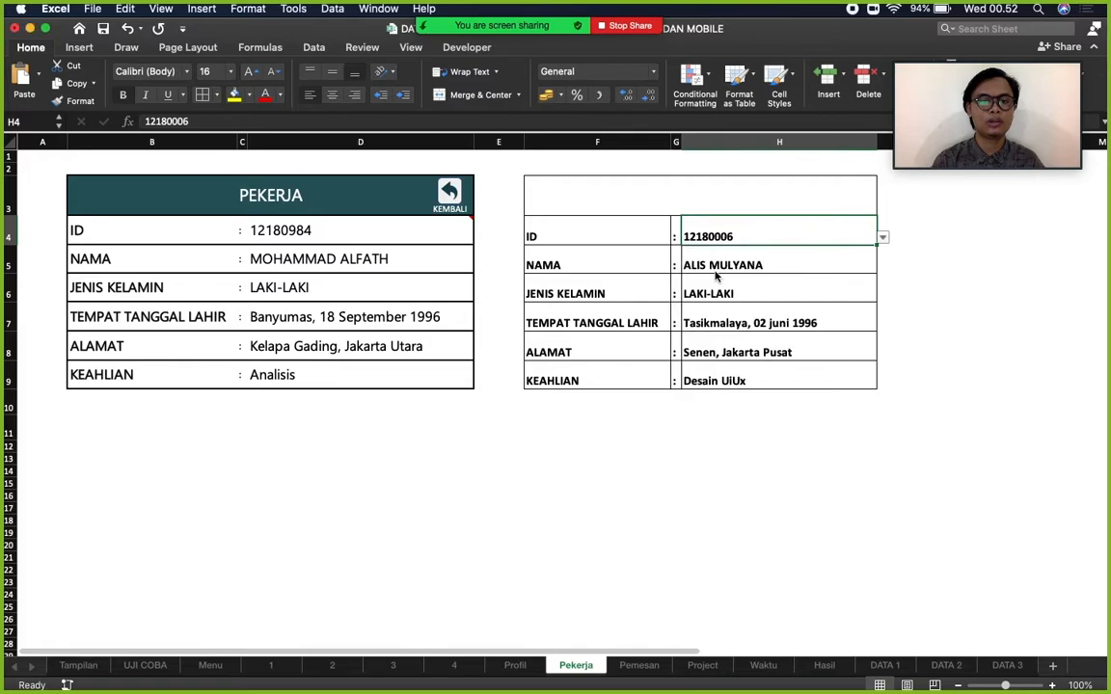
pyautogui.click(470, 236)
pyautogui.click(480, 238)
pyautogui.click(284, 269)
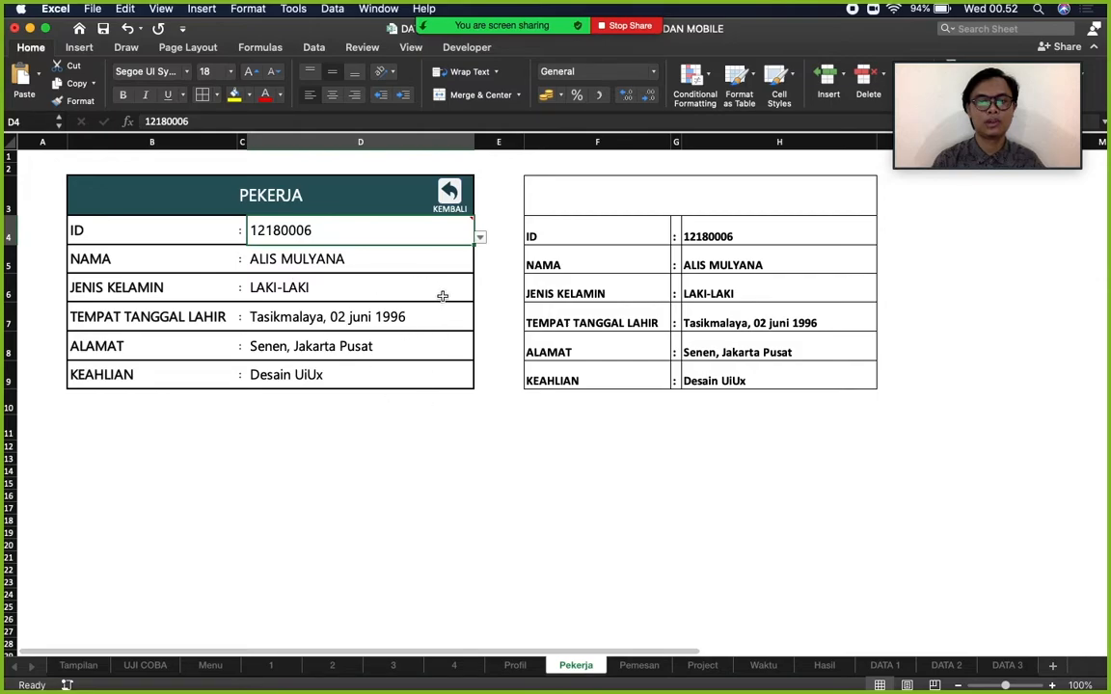
# Choose the last ID from the lists in D4 and H4 to compare the two lookup tables.
pyautogui.click(482, 239)
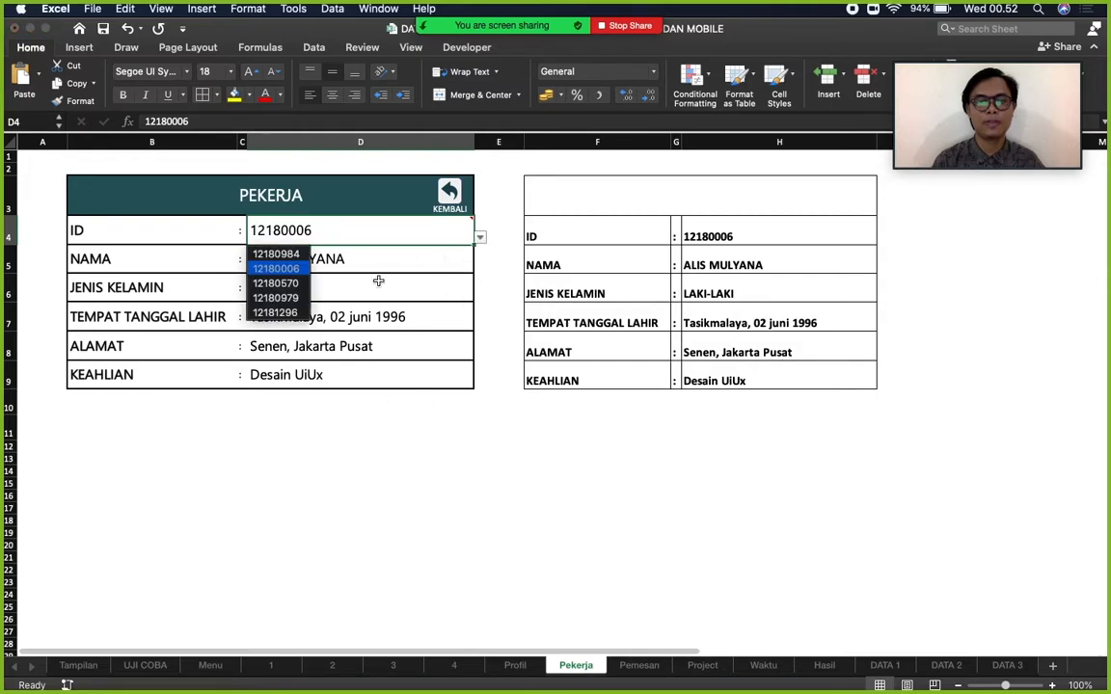
pyautogui.click(253, 287)
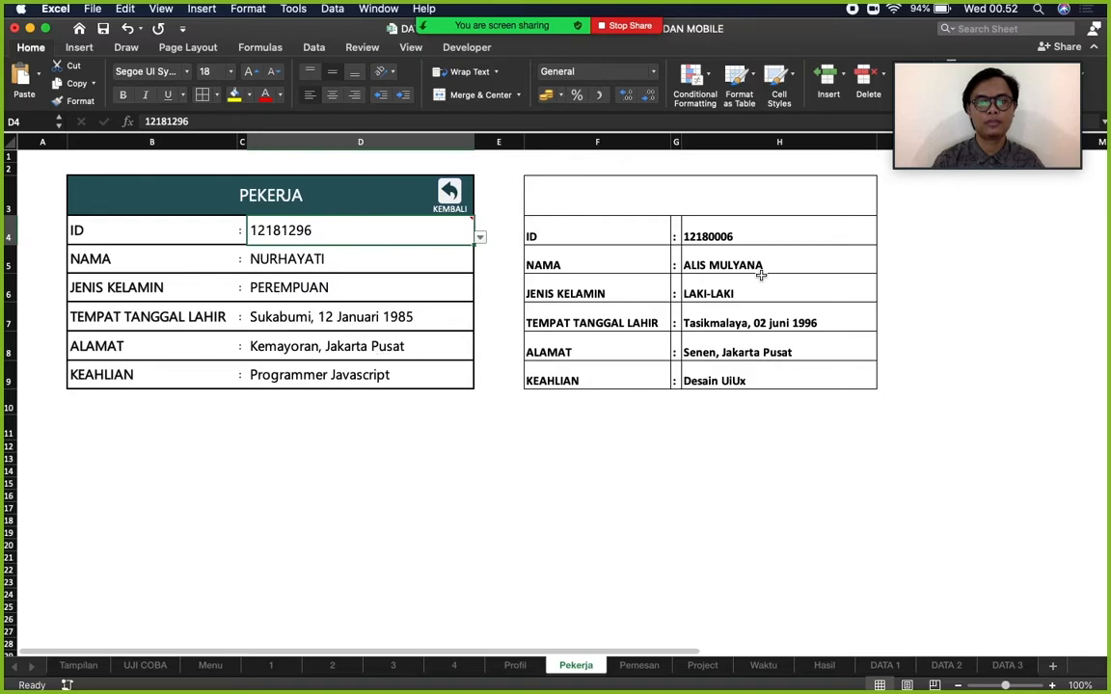
pyautogui.click(808, 227)
pyautogui.click(883, 237)
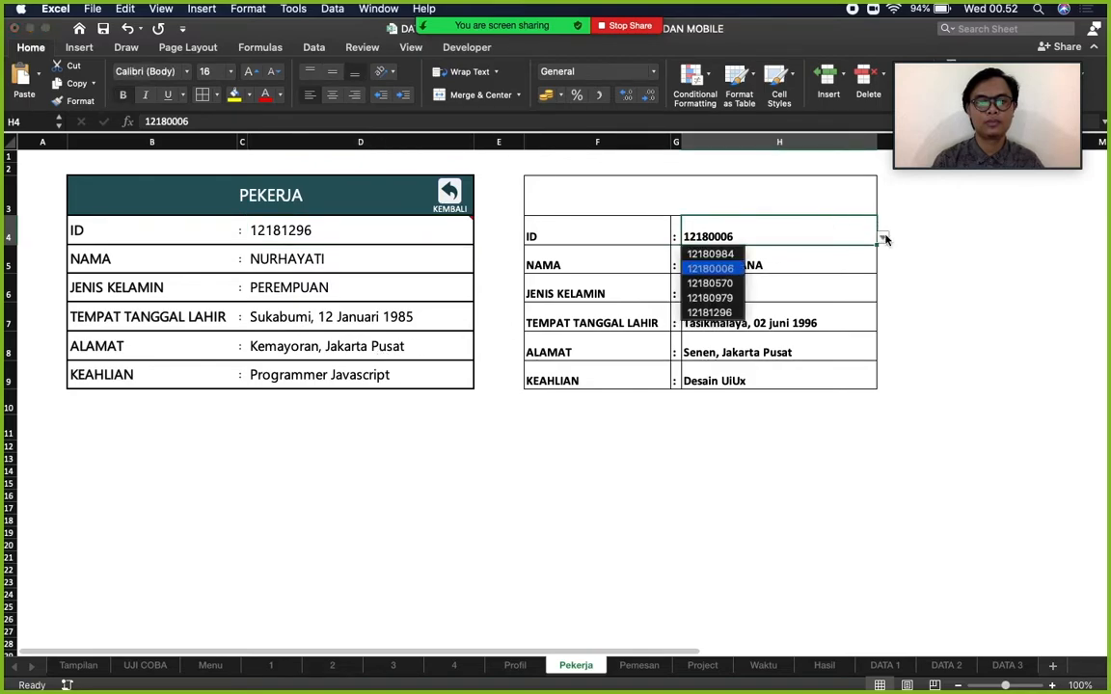
pyautogui.click(716, 313)
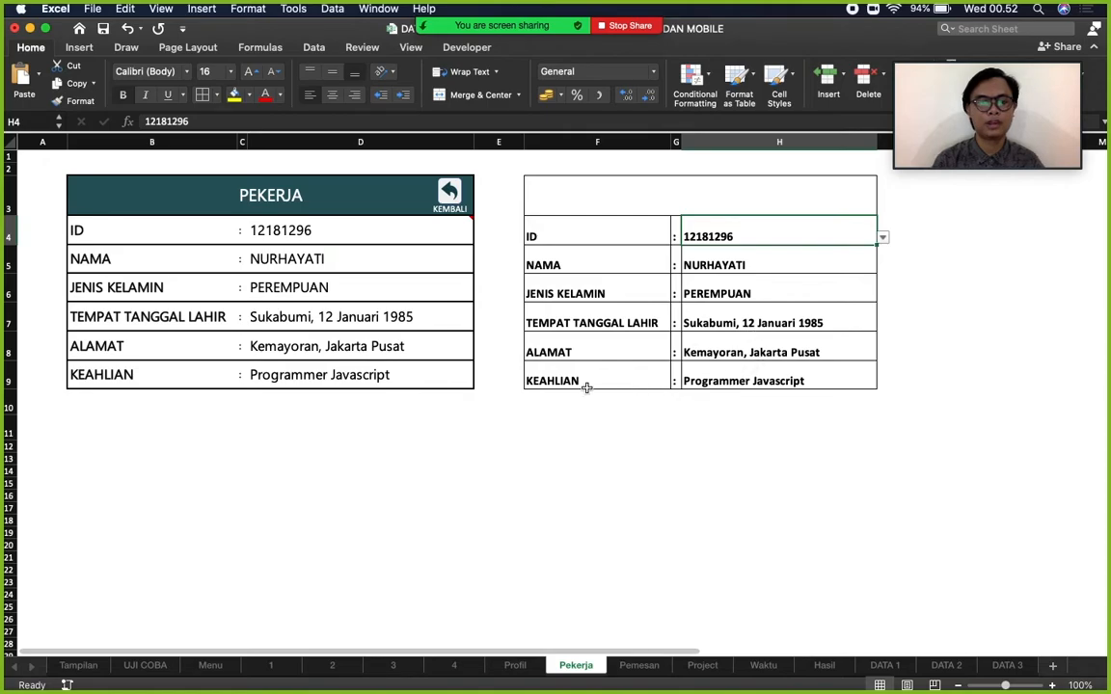
pyautogui.click(608, 508)
pyautogui.moveTo(642, 656)
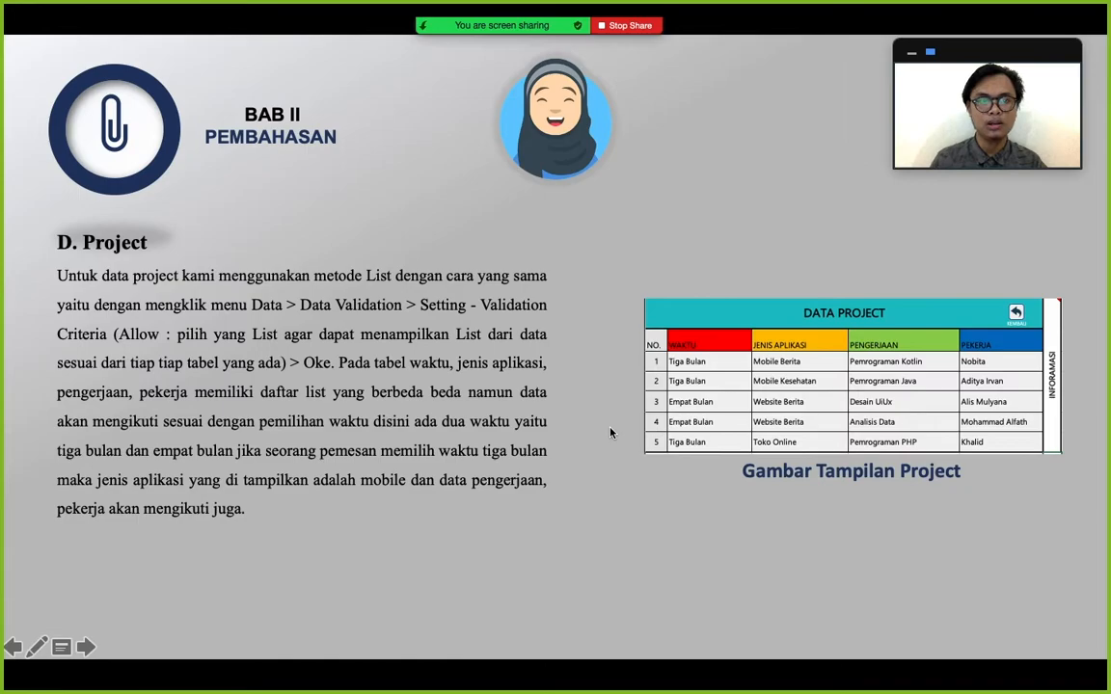
# End the slide show, switch to Excel and open the Project sheet of the workbook.
pyautogui.click(61, 647)
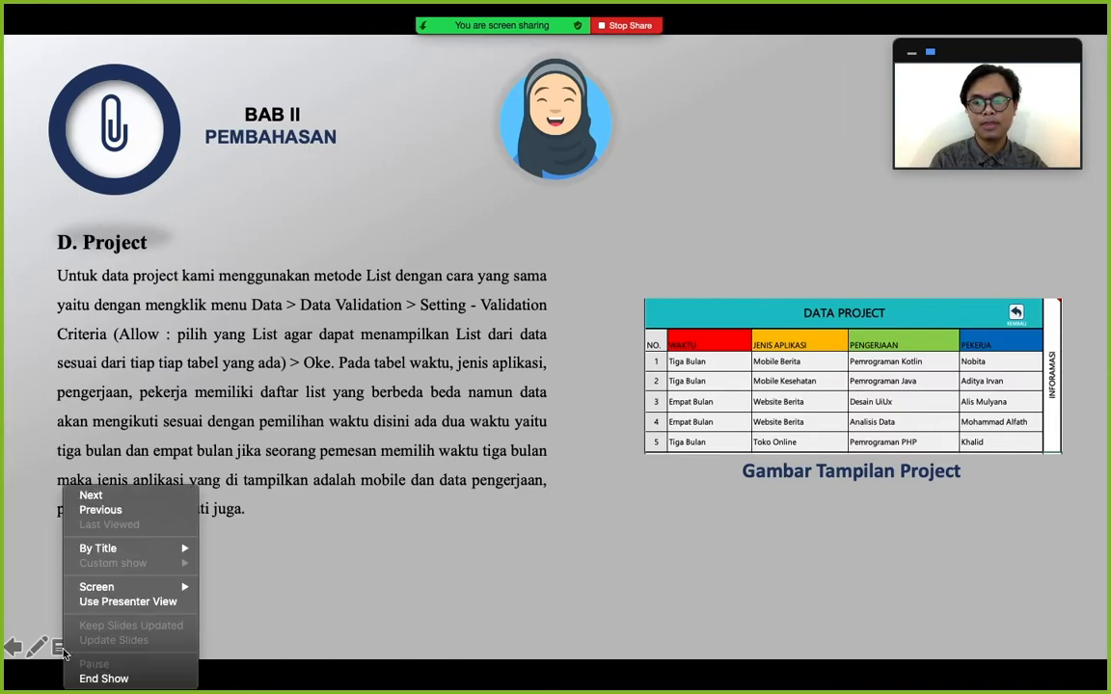
pyautogui.click(108, 678)
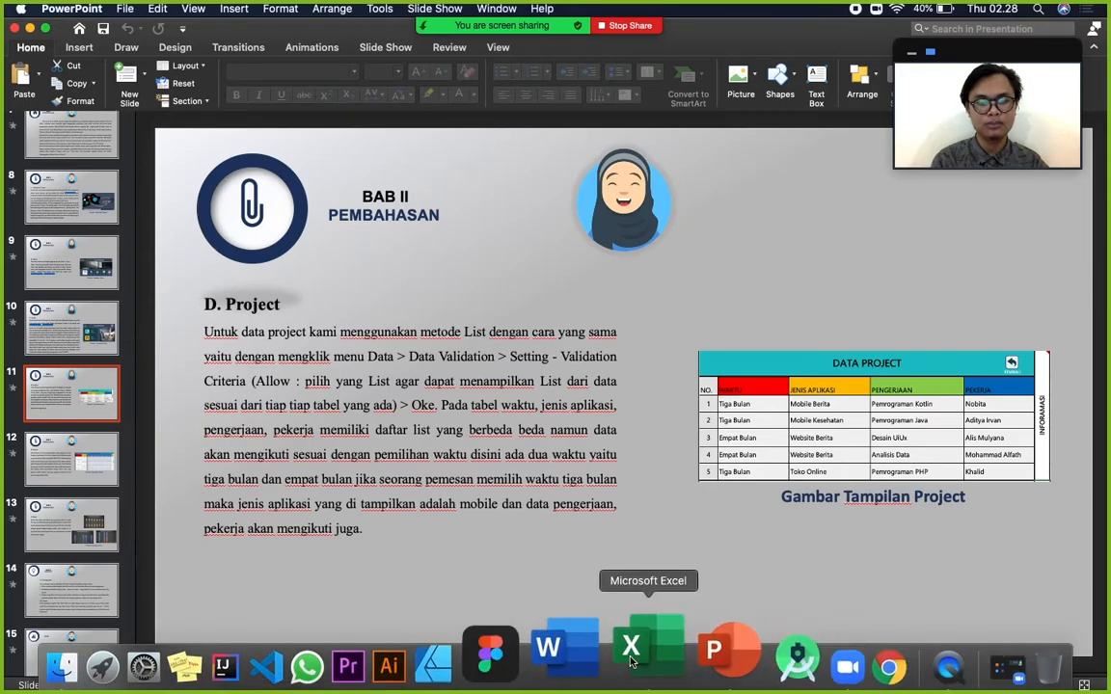
pyautogui.click(632, 656)
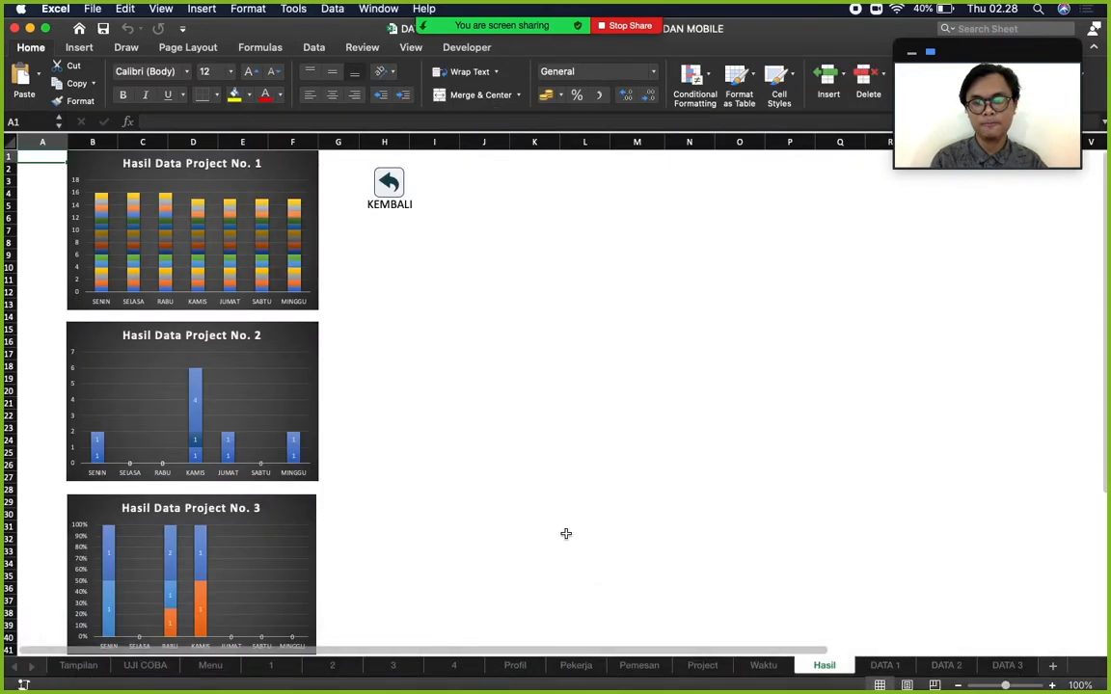
pyautogui.click(573, 665)
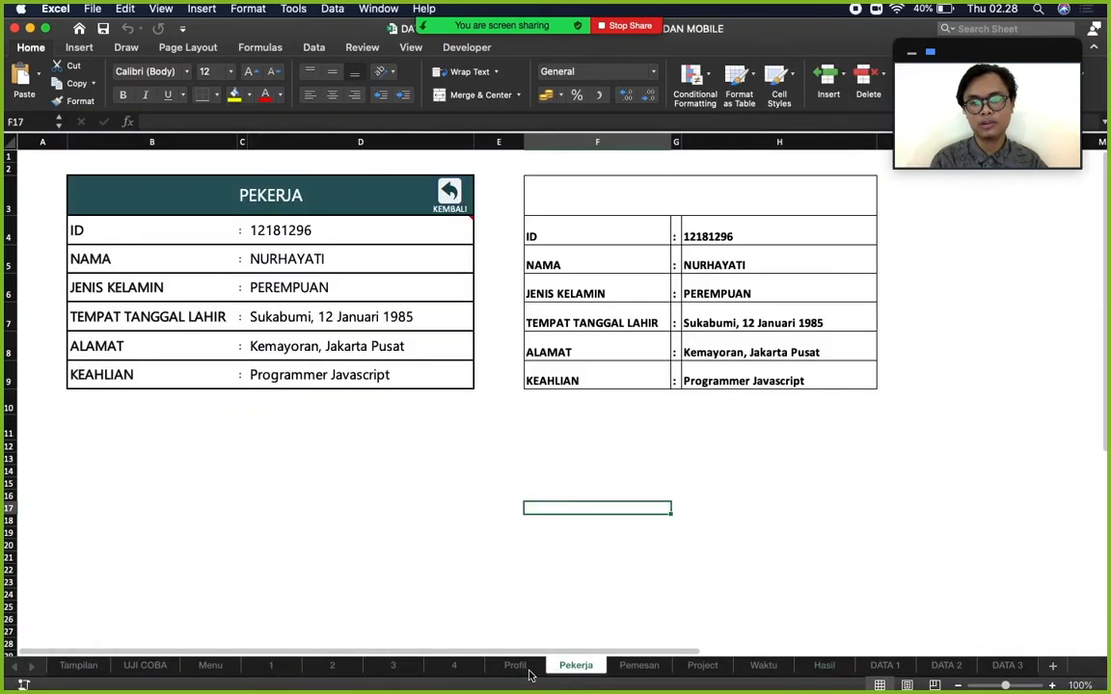
pyautogui.click(515, 666)
pyautogui.click(702, 666)
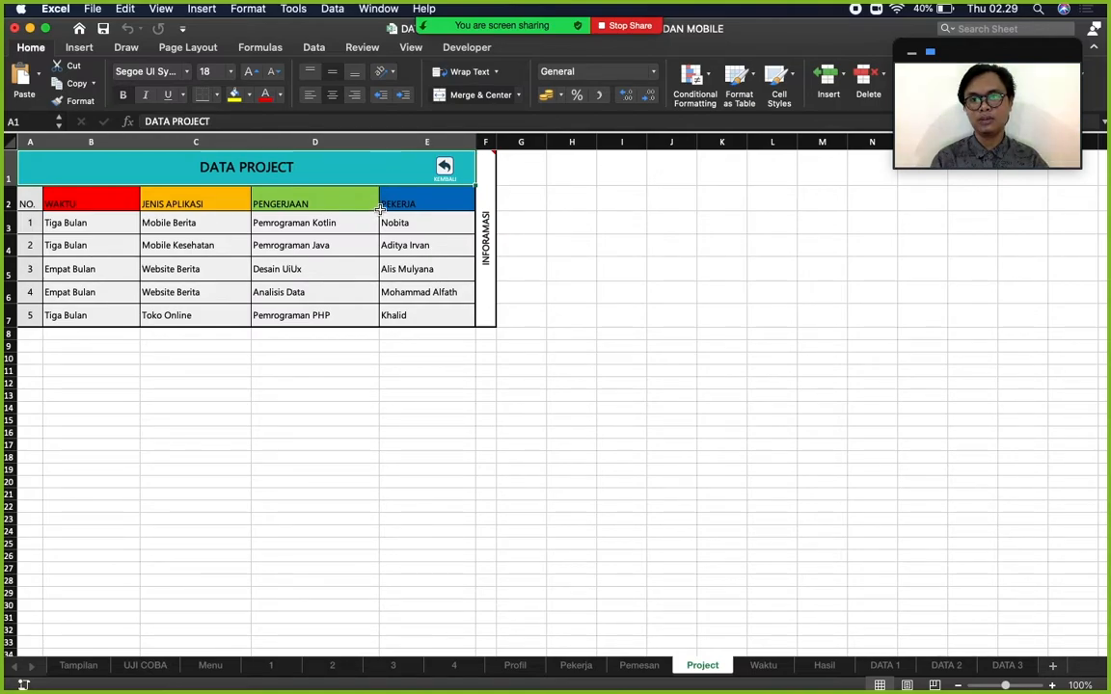
# Go through the WAKTU, JENIS APLIKASI, PENGERJAAN and PEKERJA cells in the first row of the DATA PROJECT table.
pyautogui.click(126, 225)
pyautogui.click(176, 221)
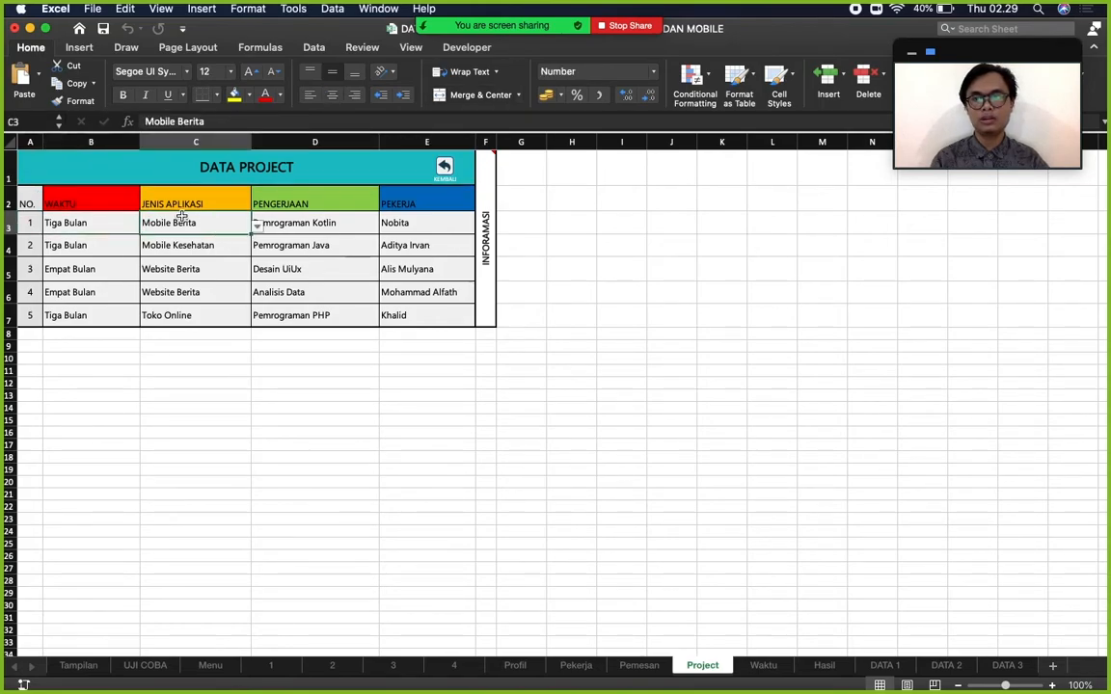
pyautogui.click(285, 228)
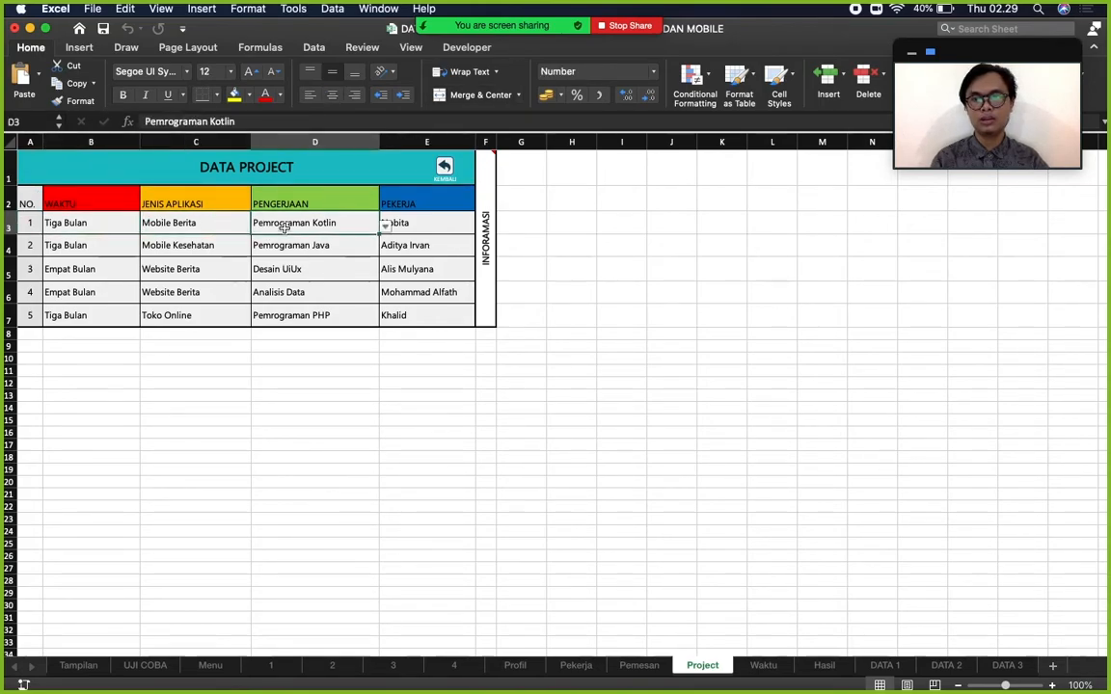
pyautogui.click(421, 222)
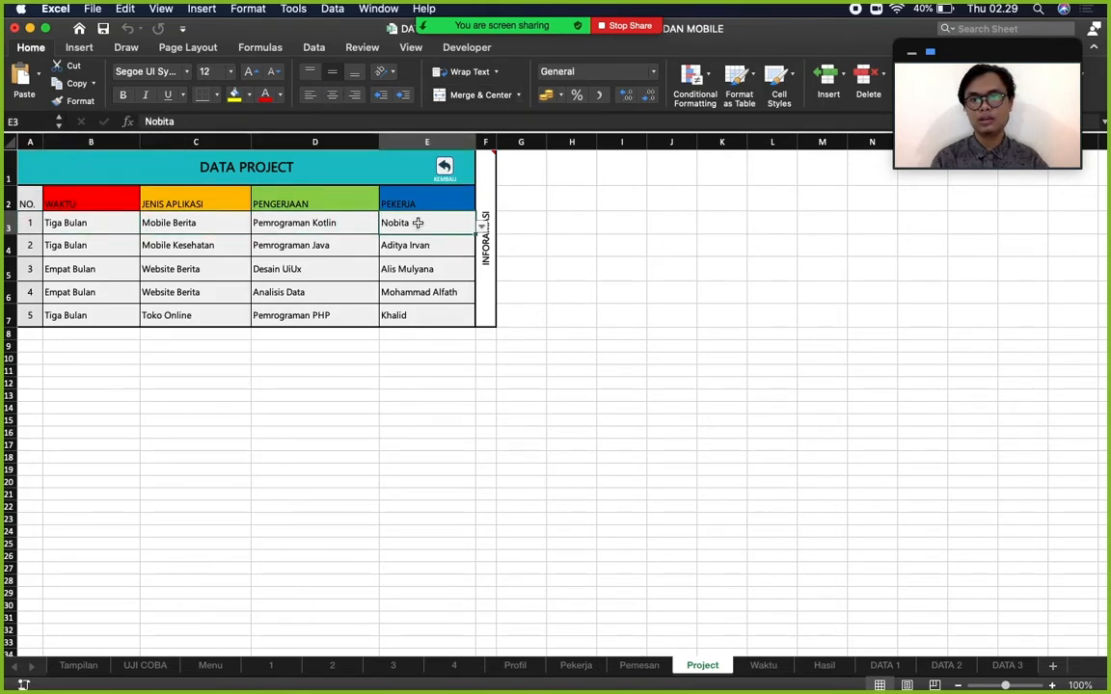
# Inspect the data validation settings of WAKTU cell B3 and leave them as they are.
pyautogui.click(105, 226)
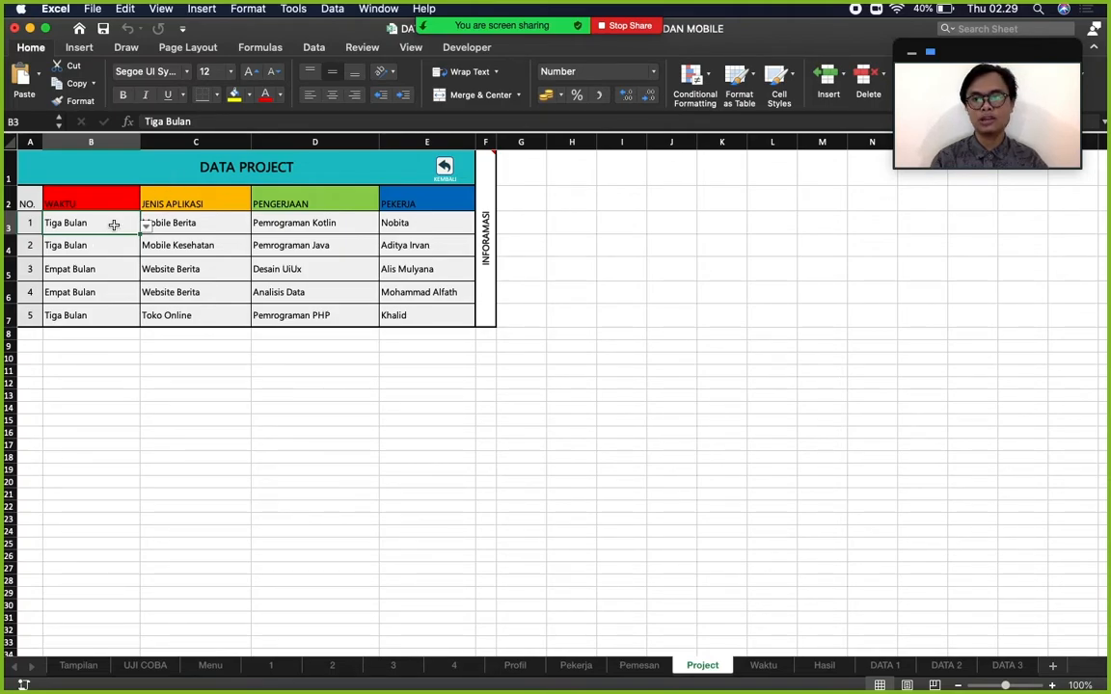
pyautogui.click(314, 50)
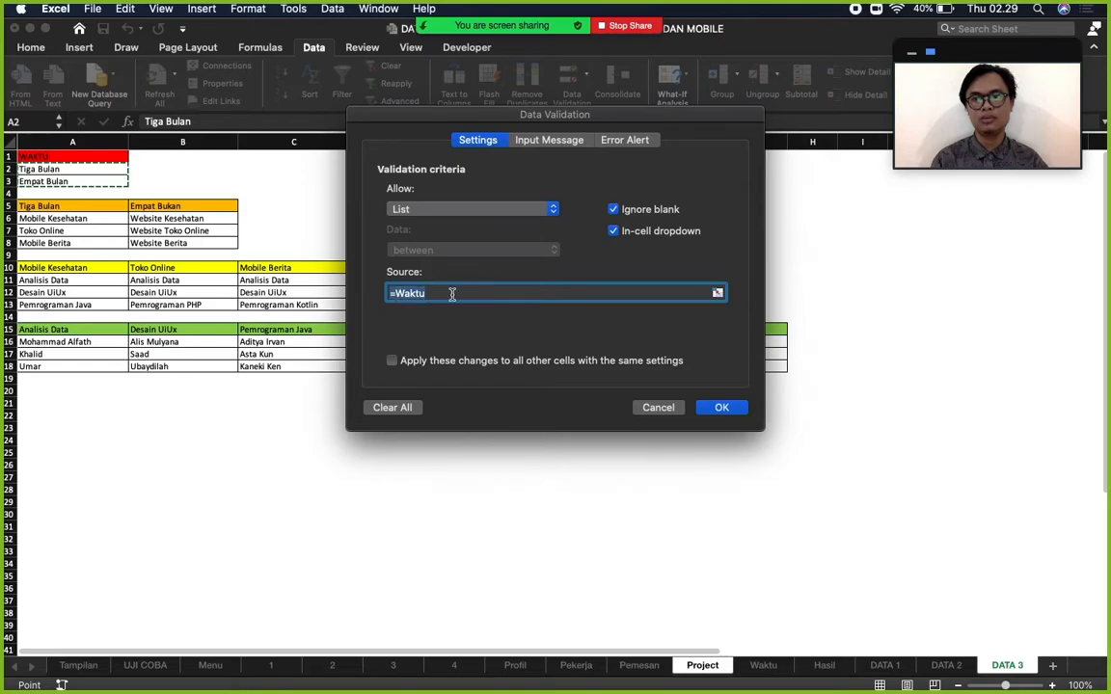
pyautogui.click(656, 407)
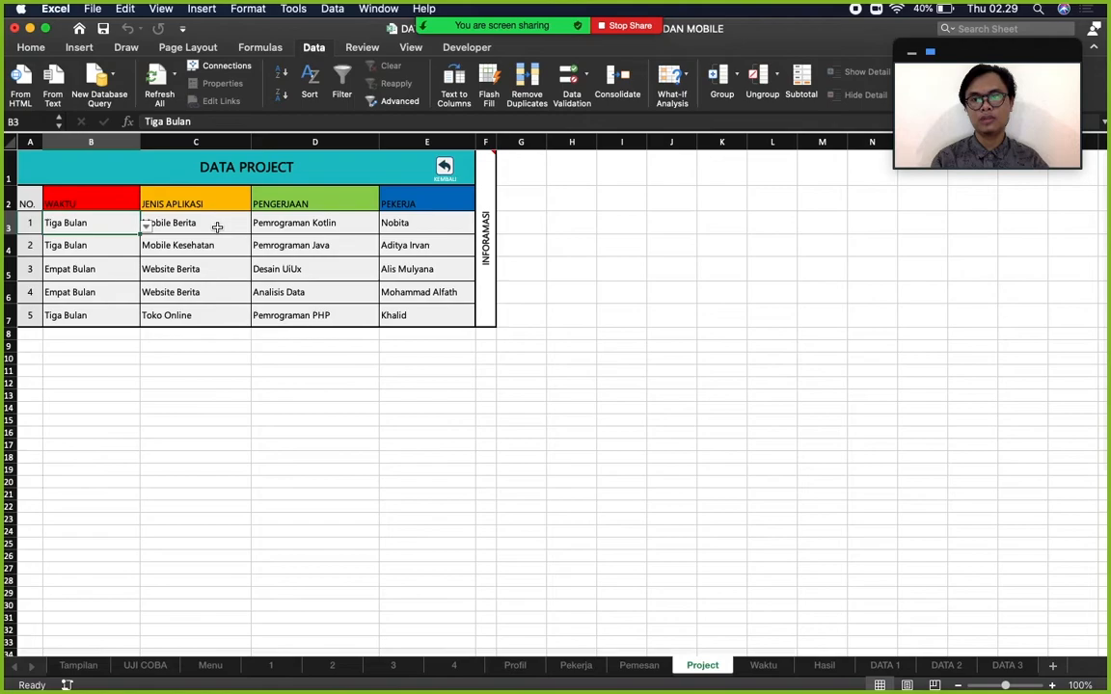
# Inspect the list validation source of JENIS APLIKASI cell C3, and recheck that of WAKTU cell B3.
pyautogui.click(217, 227)
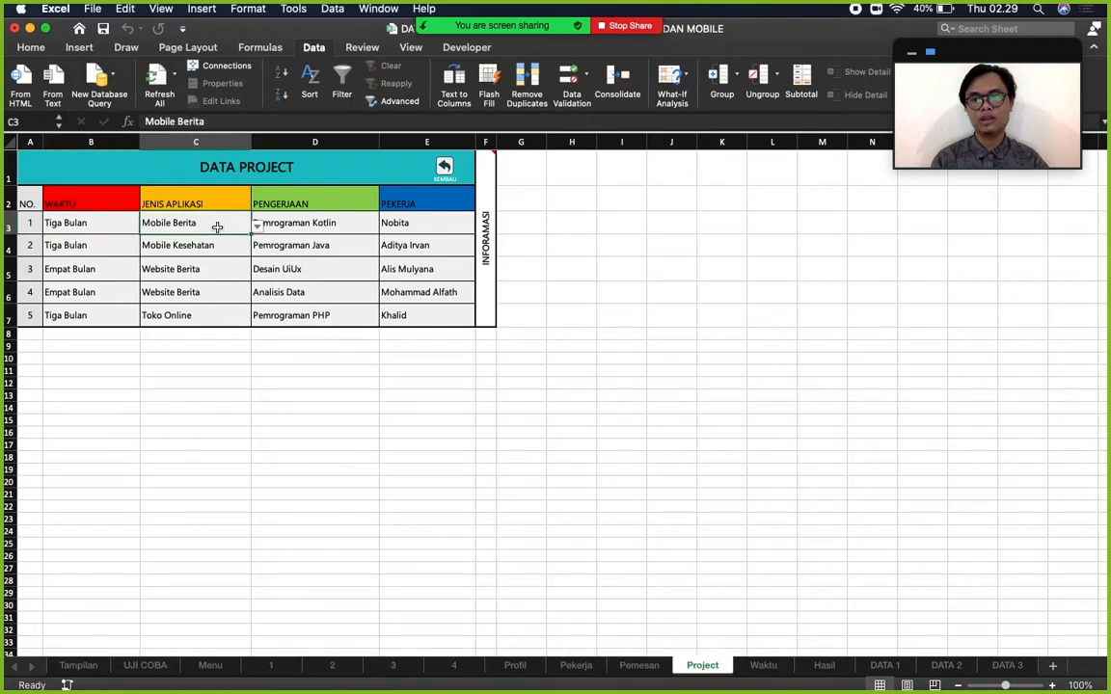
pyautogui.click(584, 76)
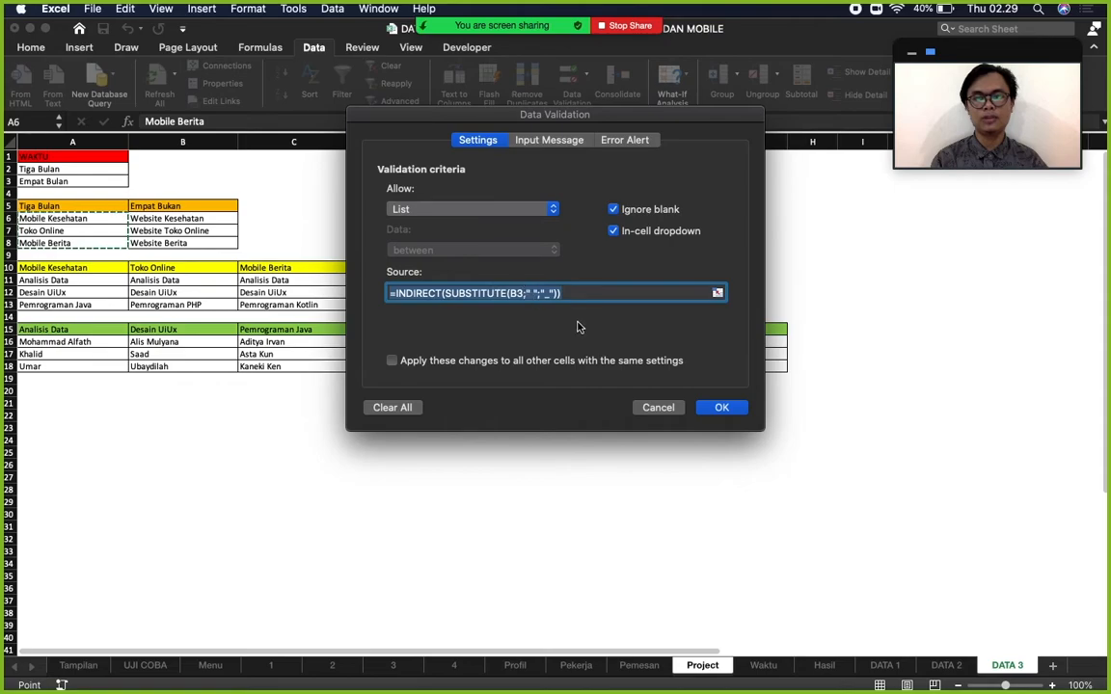
pyautogui.click(652, 407)
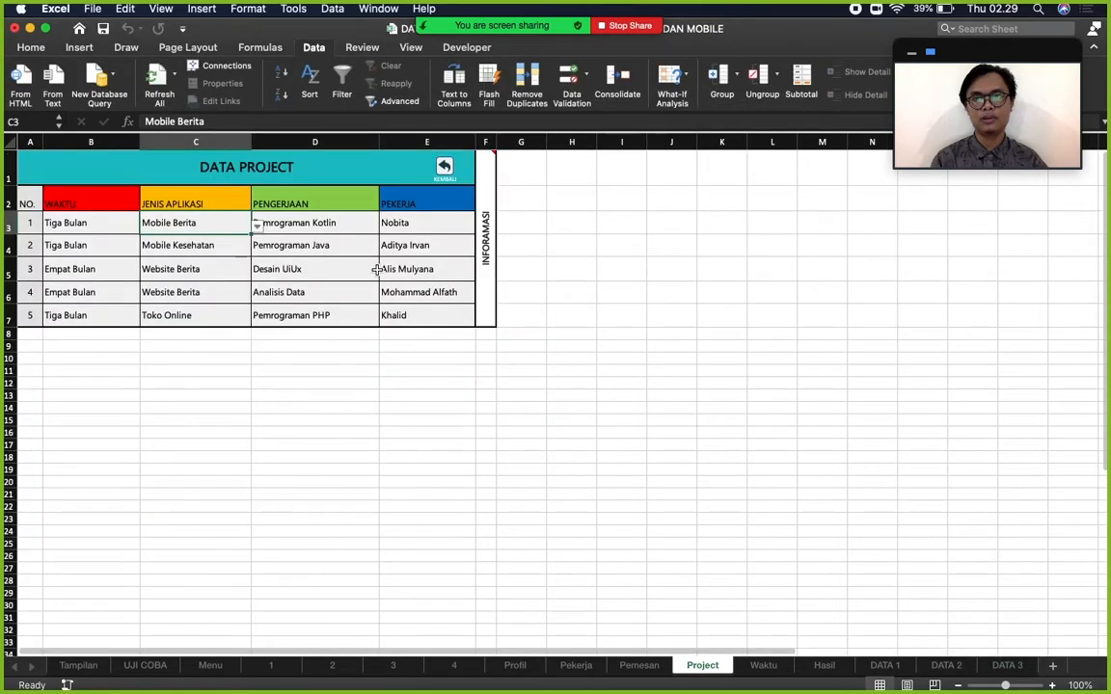
pyautogui.click(107, 224)
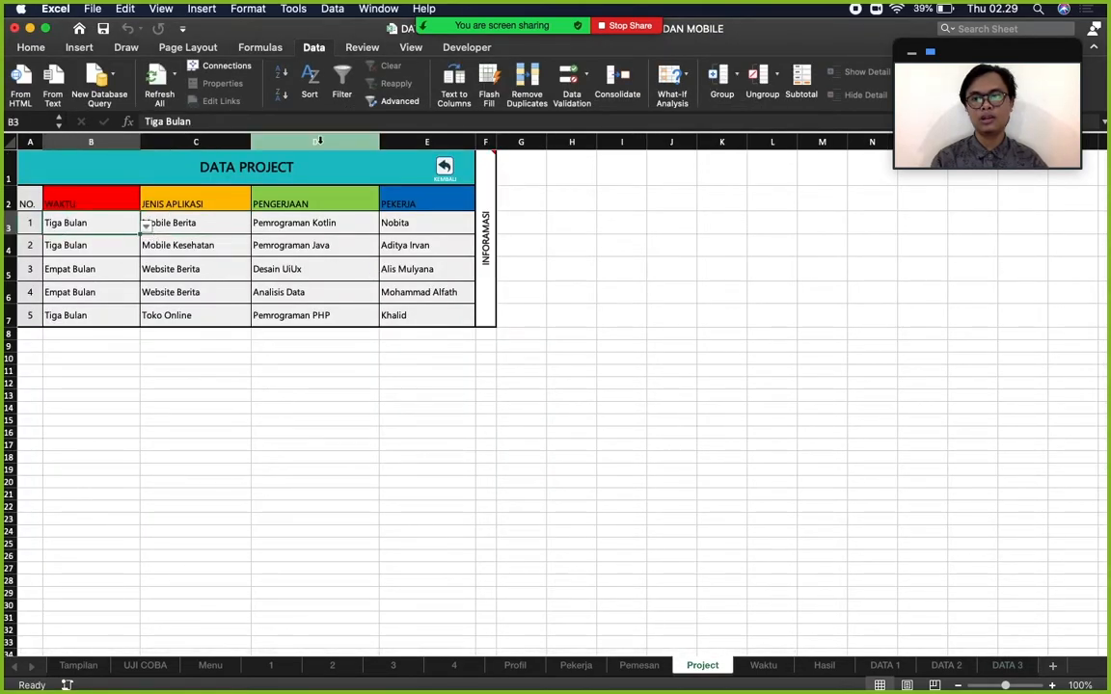
pyautogui.click(571, 78)
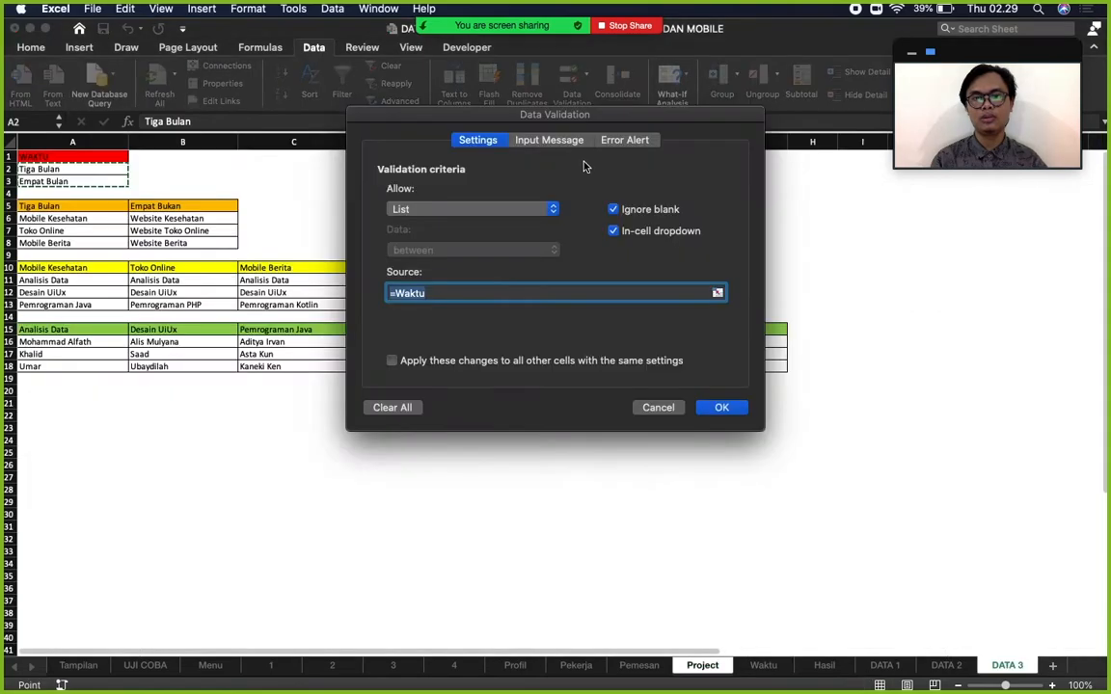
pyautogui.click(660, 408)
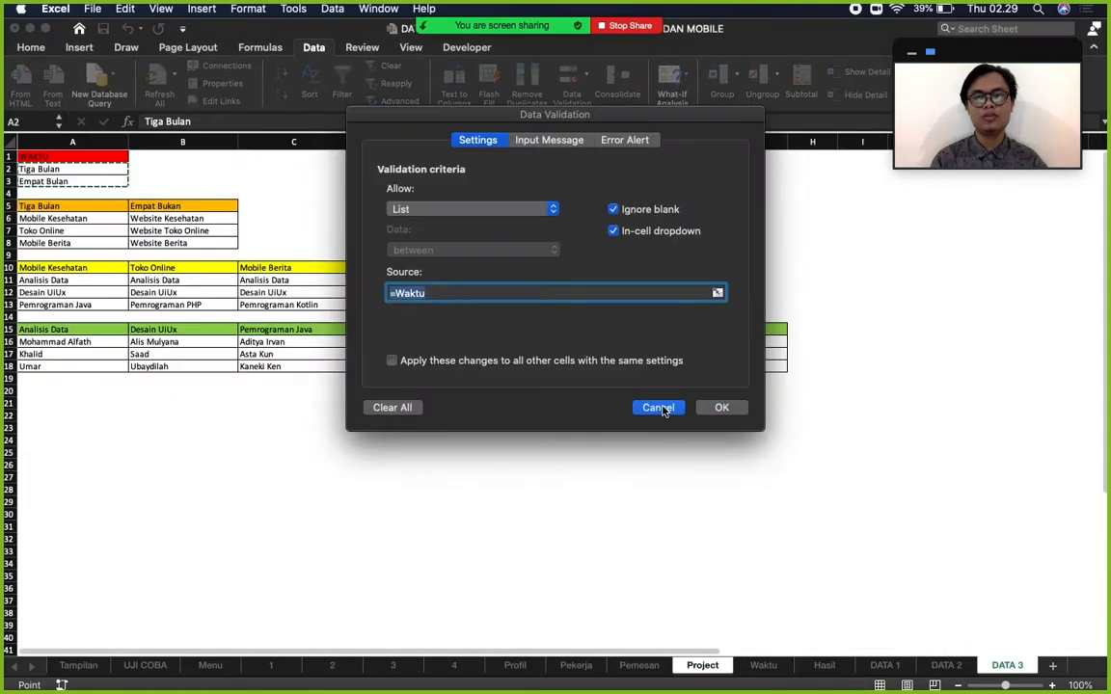
# Try to define the name waktu for the range A2:A3 on the DATA 3 sheet.
pyautogui.click(256, 47)
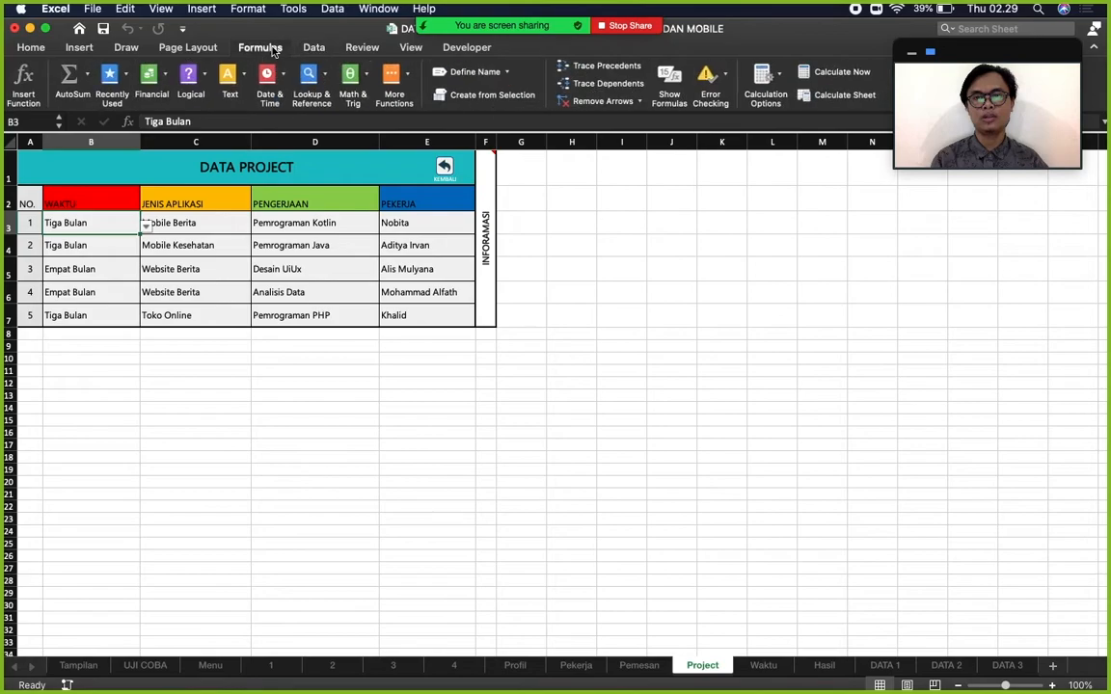
pyautogui.click(507, 73)
pyautogui.click(505, 94)
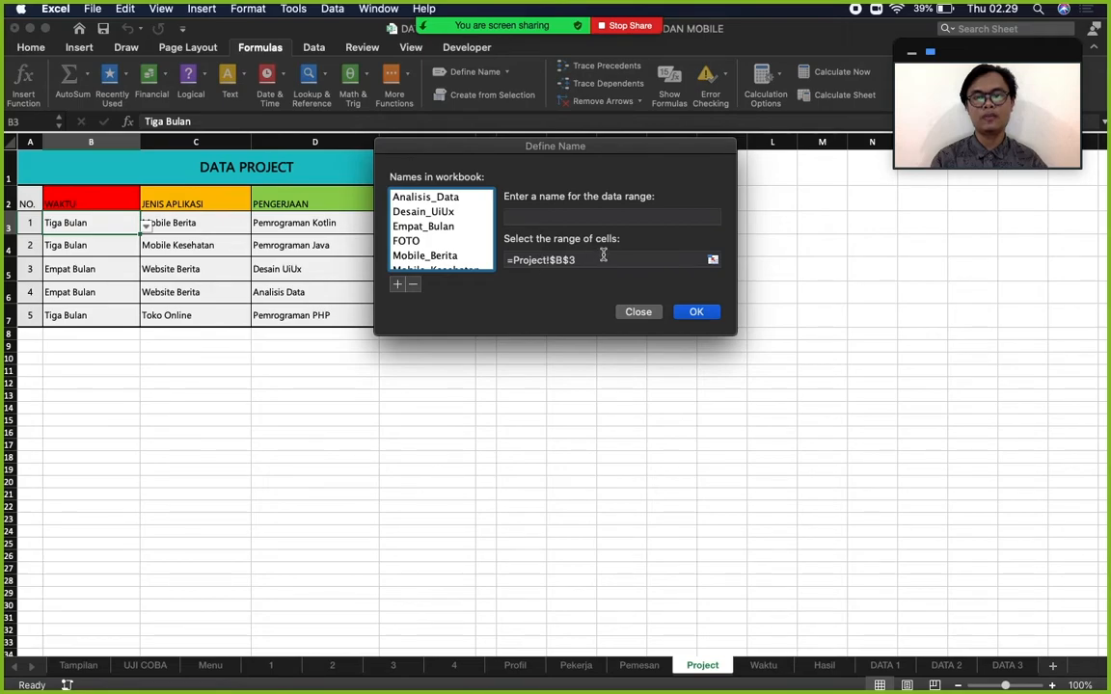
pyautogui.click(714, 260)
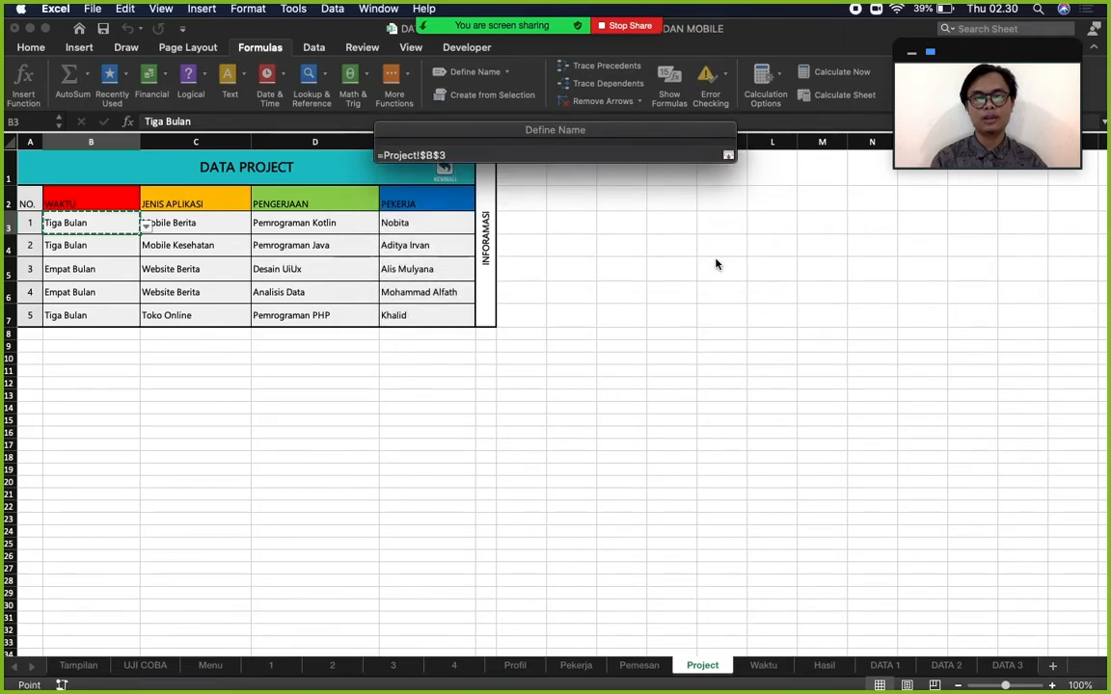
pyautogui.click(1001, 667)
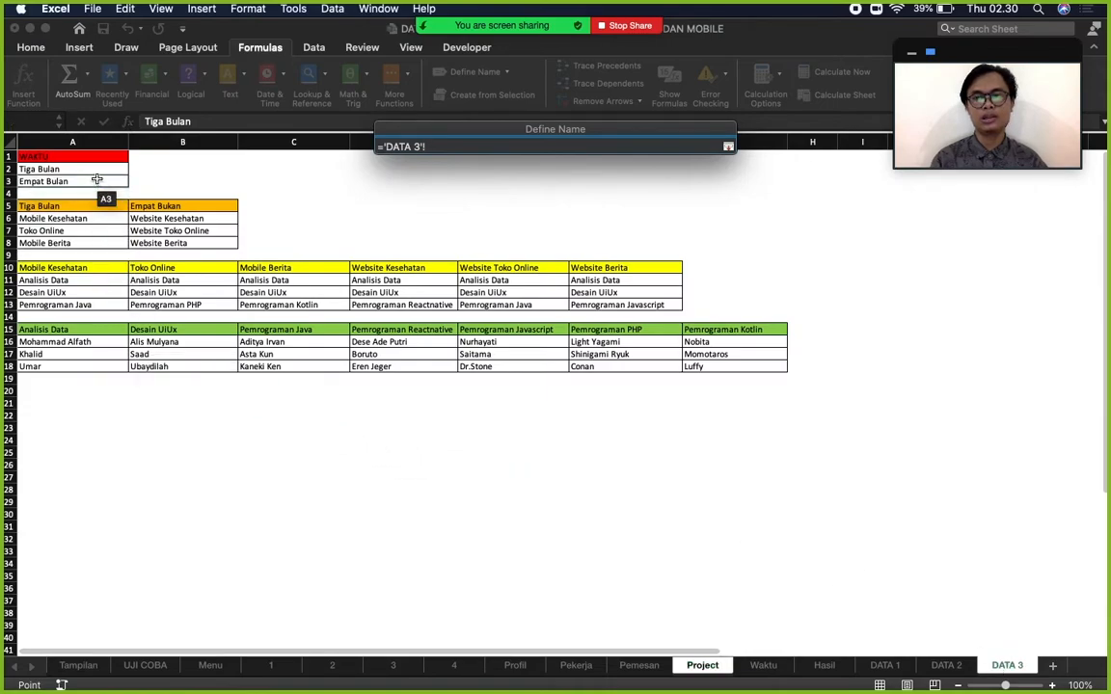
pyautogui.click(95, 170)
pyautogui.moveTo(94, 170); pyautogui.dragTo(101, 184)
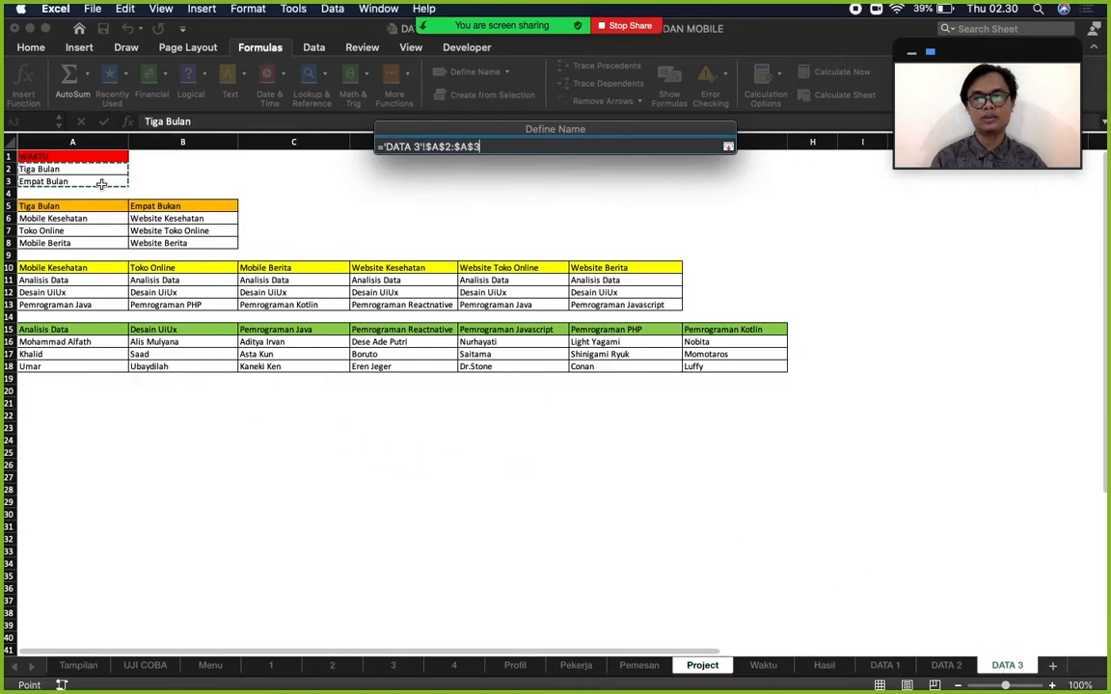
pyautogui.click(730, 147)
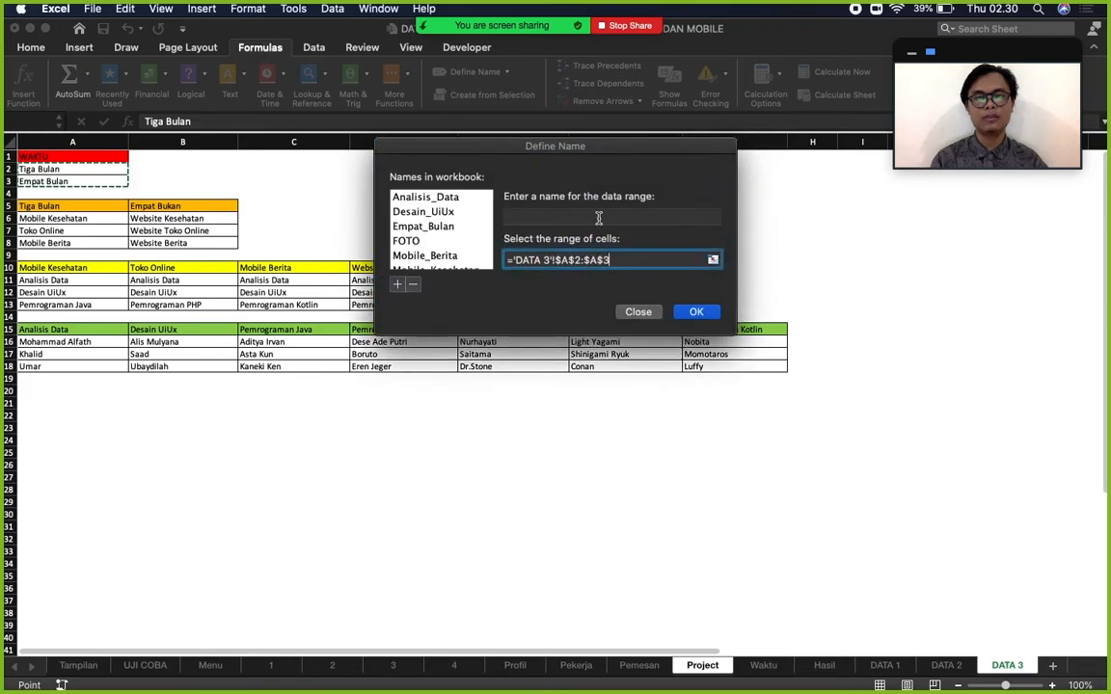
pyautogui.click(598, 218)
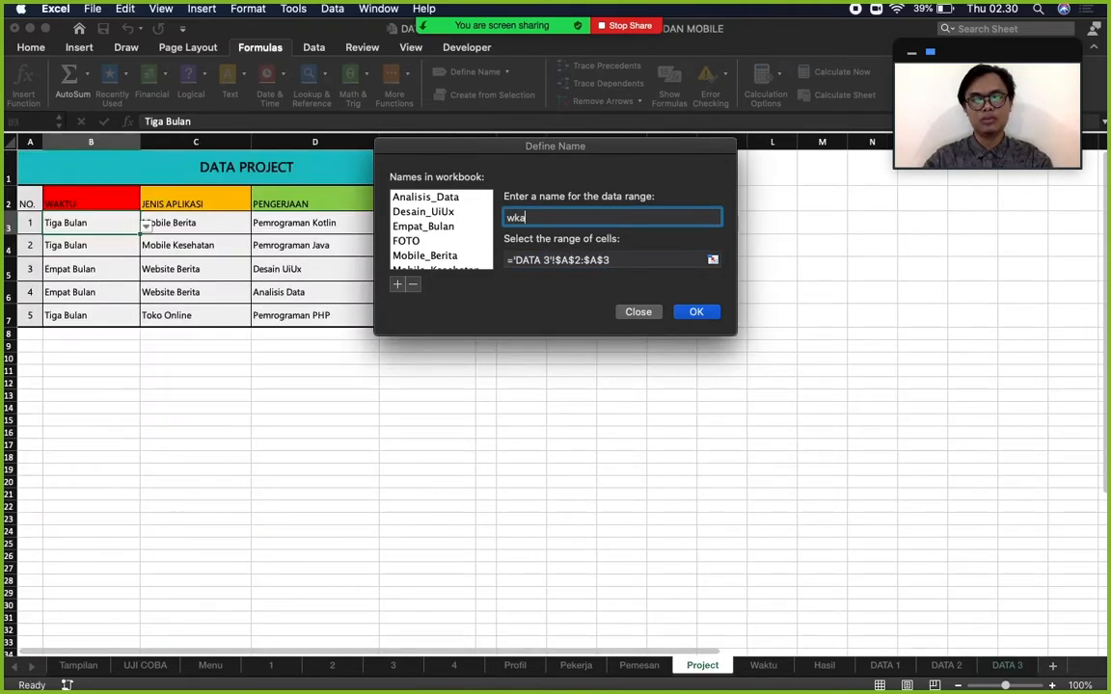
pyautogui.write('waktu')
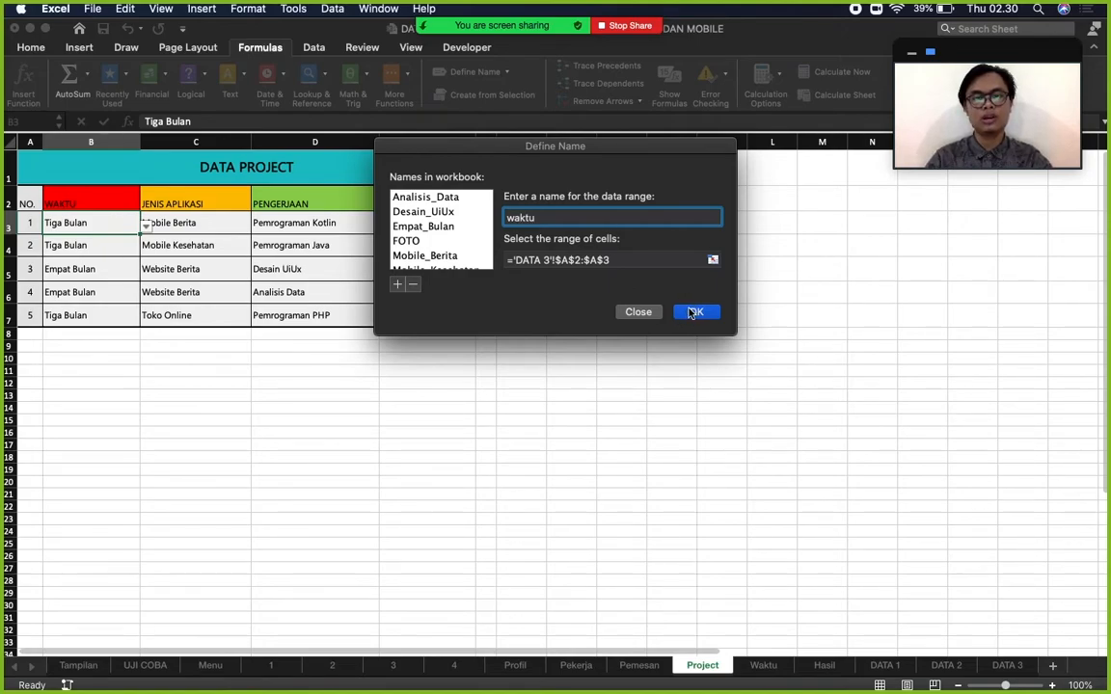
# Look through the names already defined in the workbook and leave the name definition without saving.
pyautogui.scroll(-5, 427, 248)
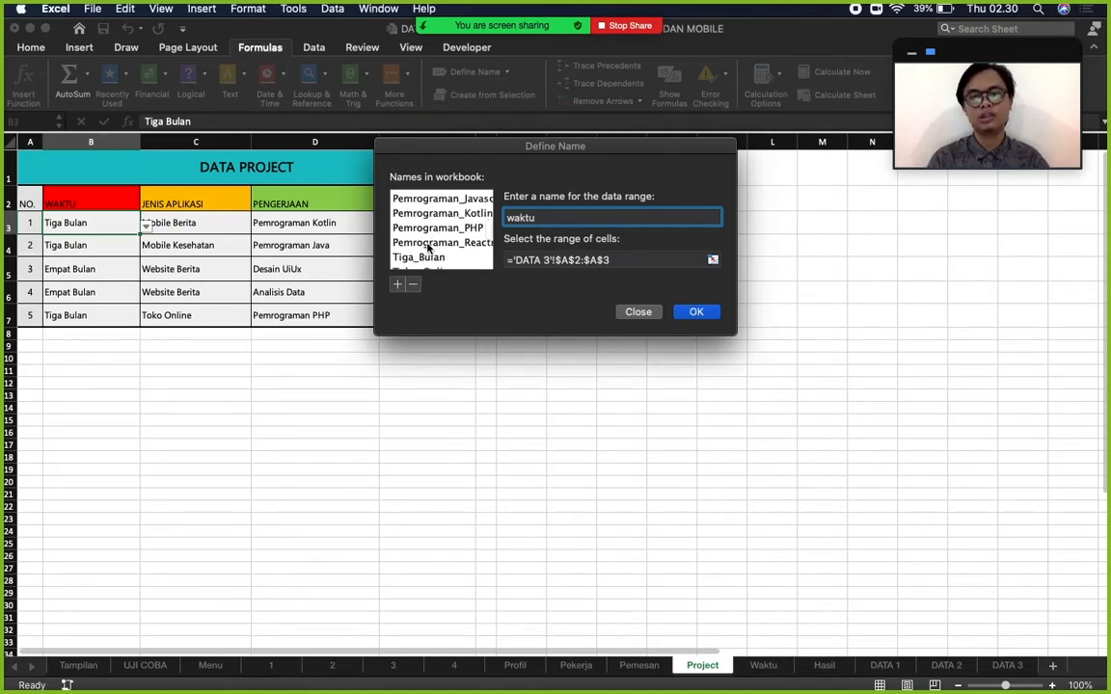
pyautogui.scroll(-3, 427, 249)
pyautogui.scroll(3, 427, 248)
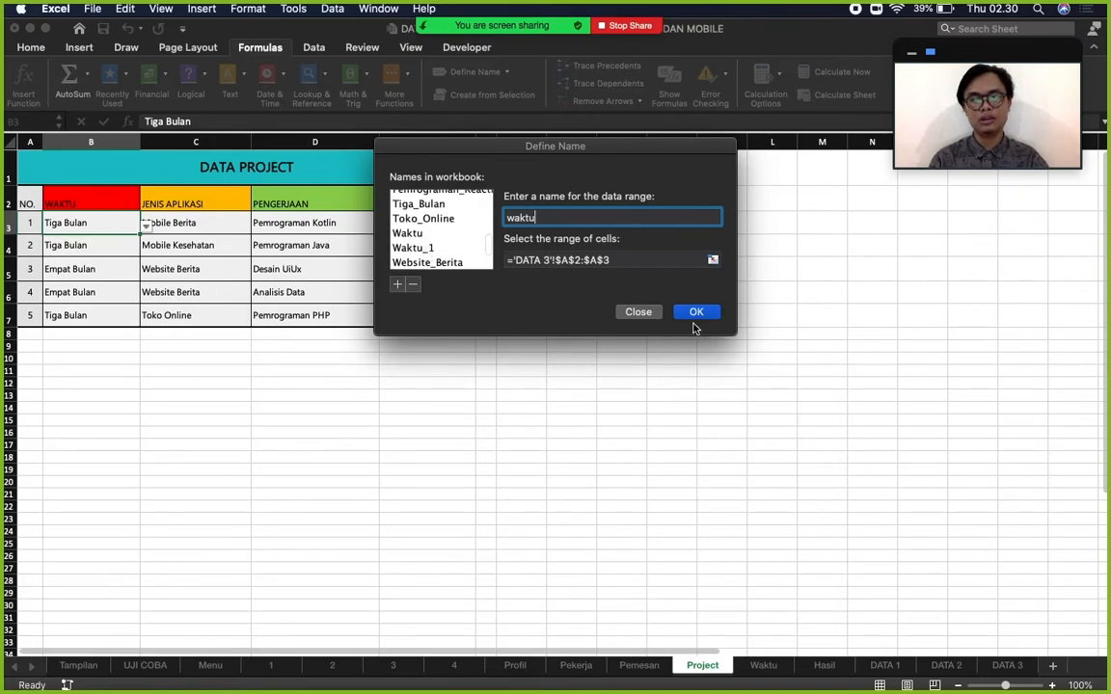
pyautogui.click(630, 313)
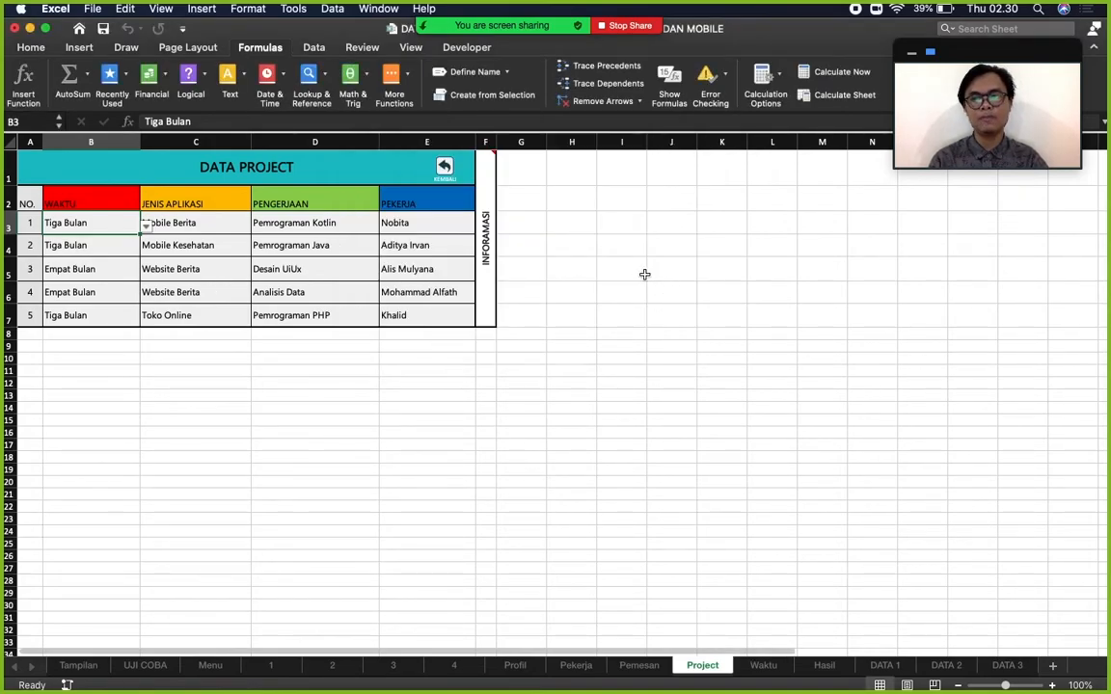
# Apply all borders to the range H2:L3 beside the DATA PROJECT table and select H2.
pyautogui.click(586, 200)
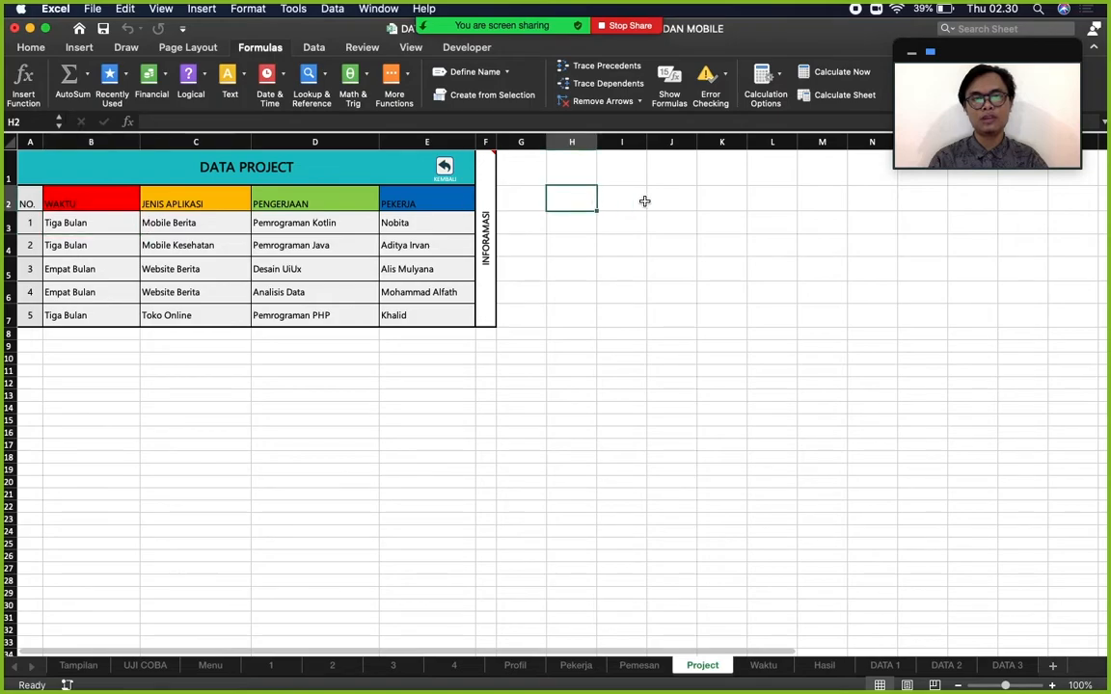
pyautogui.keyDown('shift'); pyautogui.click(775, 199); pyautogui.keyUp('shift')
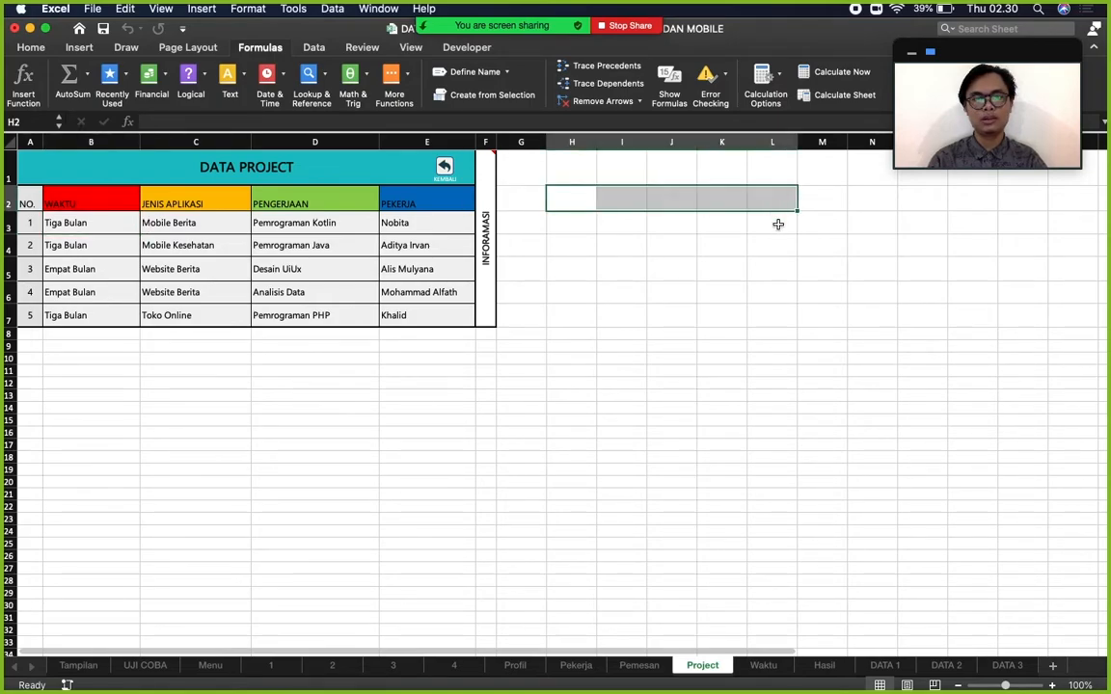
pyautogui.keyDown('shift'); pyautogui.click(779, 226); pyautogui.keyUp('shift')
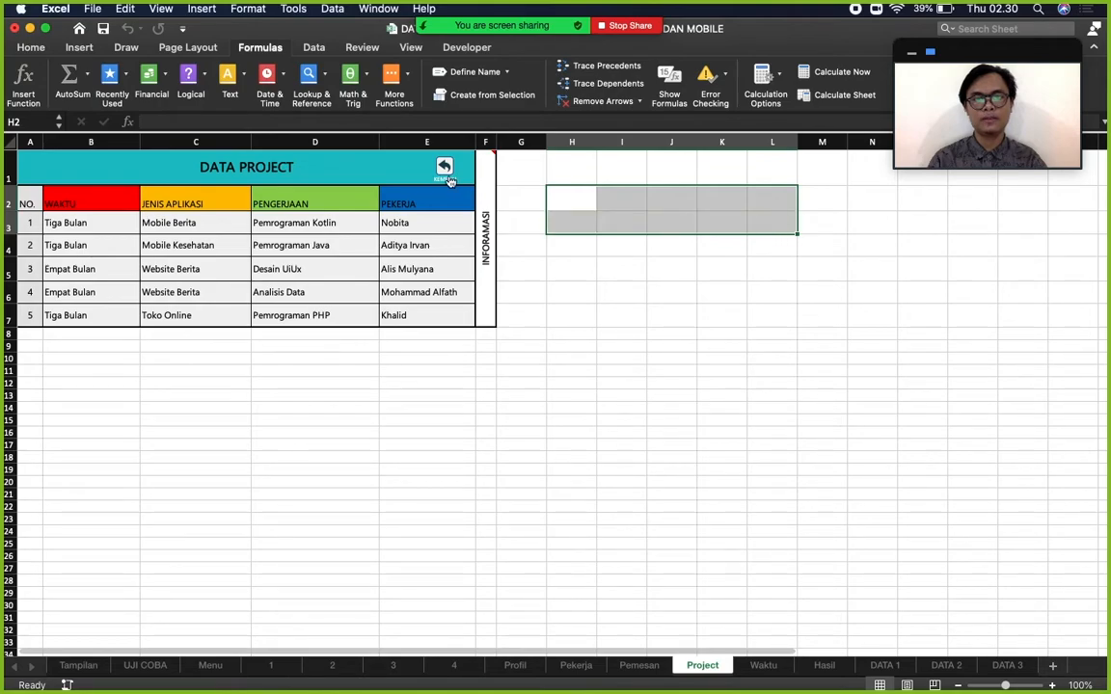
pyautogui.click(79, 48)
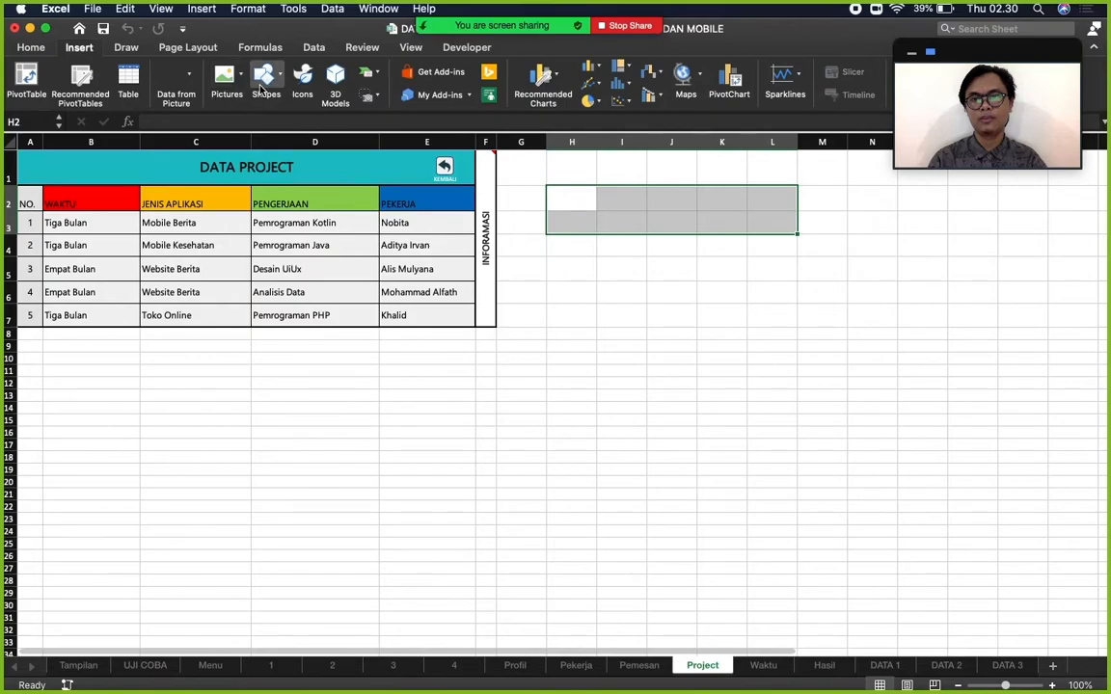
pyautogui.click(31, 47)
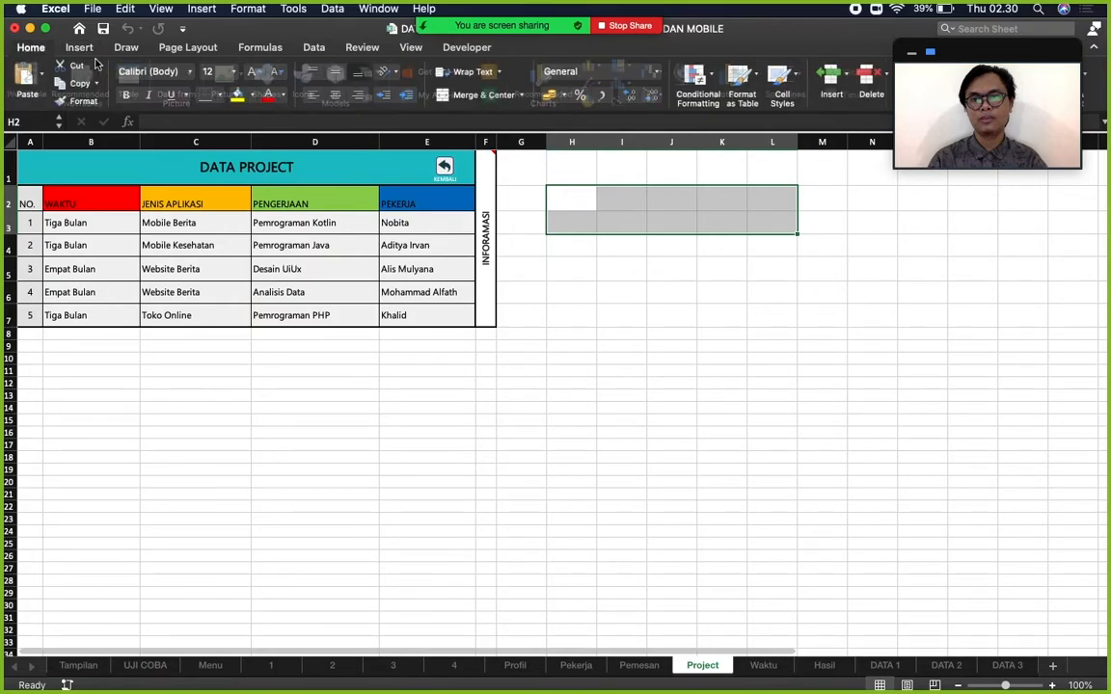
pyautogui.click(217, 96)
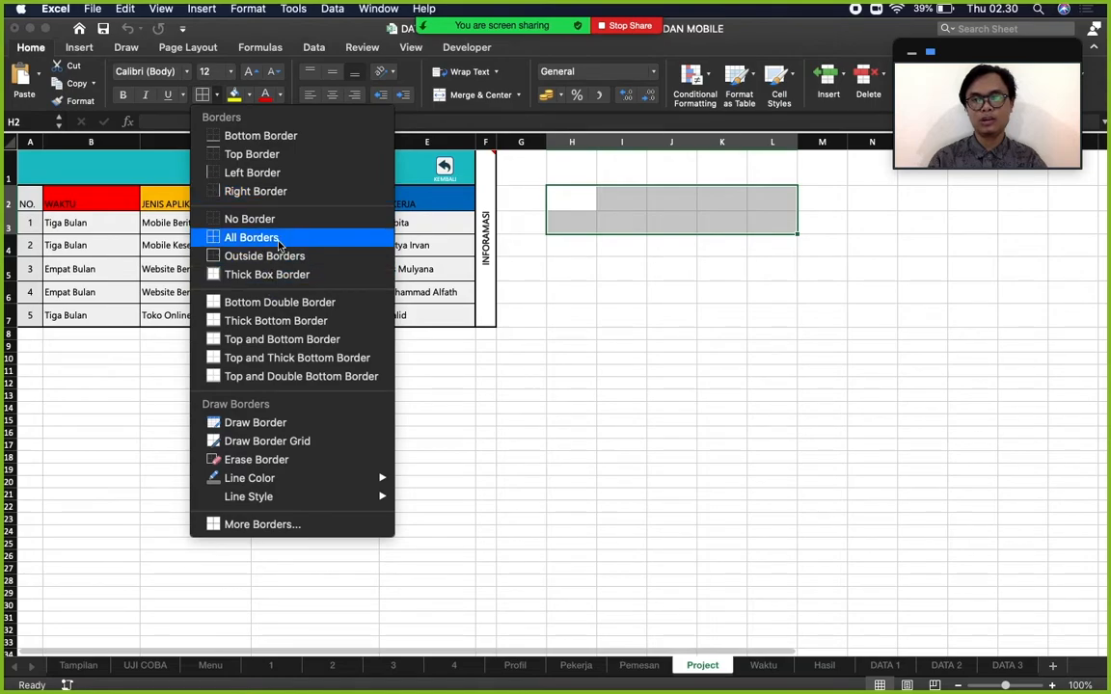
pyautogui.press('Return')
pyautogui.click(586, 199)
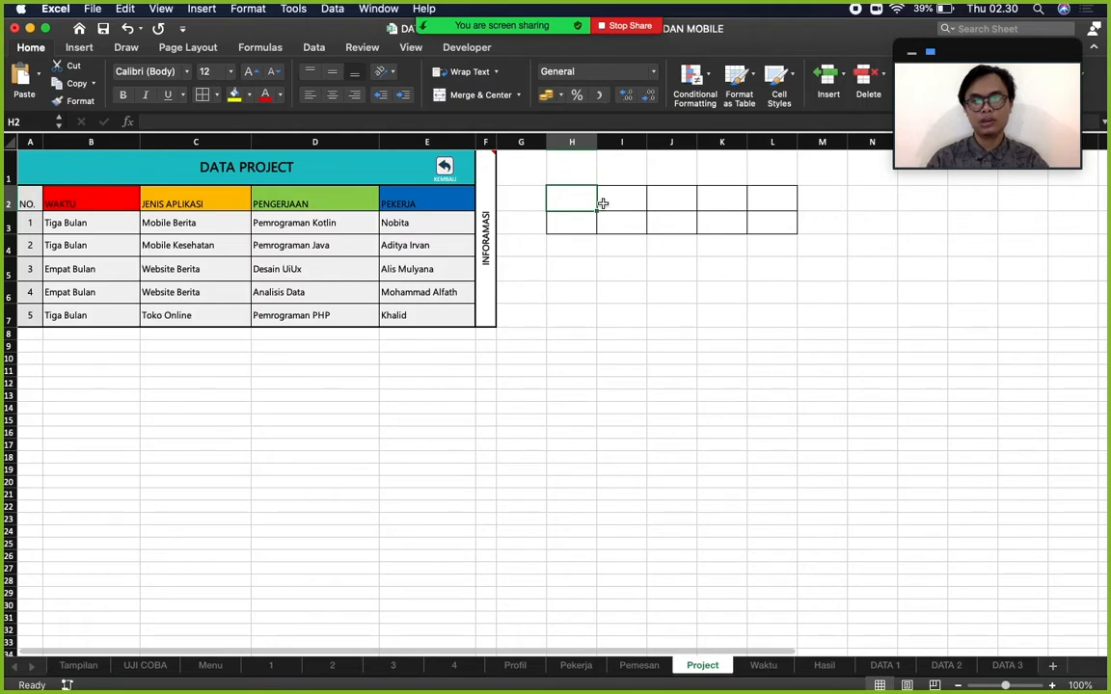
# Enter the headers WAKTU, JENIS APLIKASI, PENGERJAAN and PEKERJA in cells H2 to K2.
pyautogui.write('WAK')
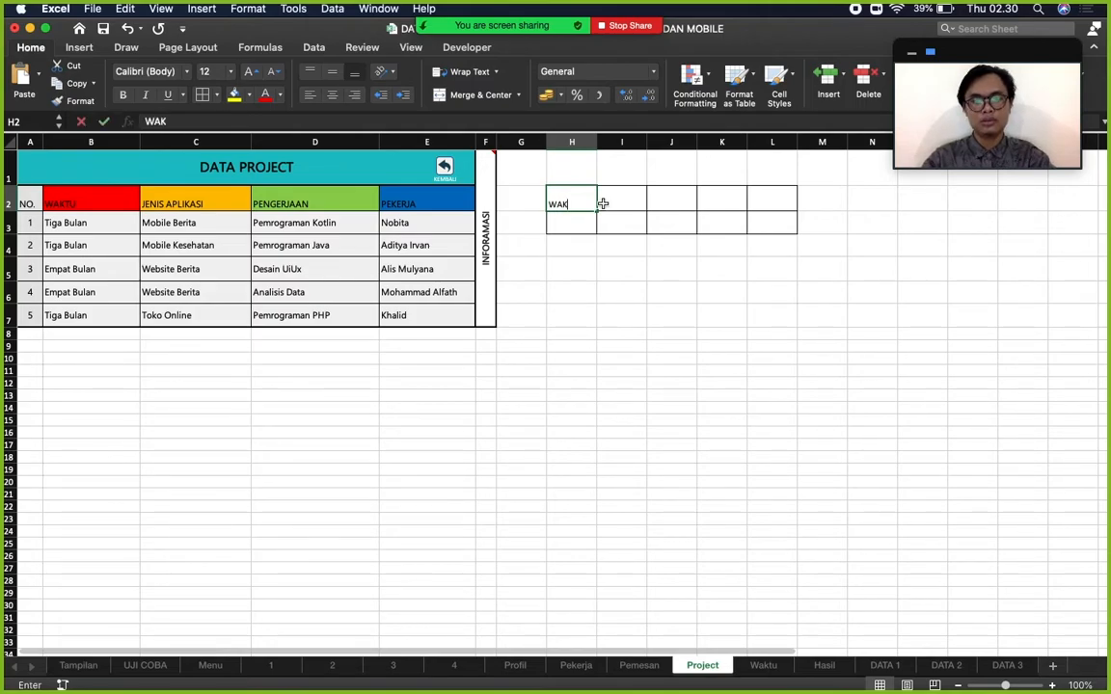
pyautogui.write('TU')
pyautogui.click(602, 203)
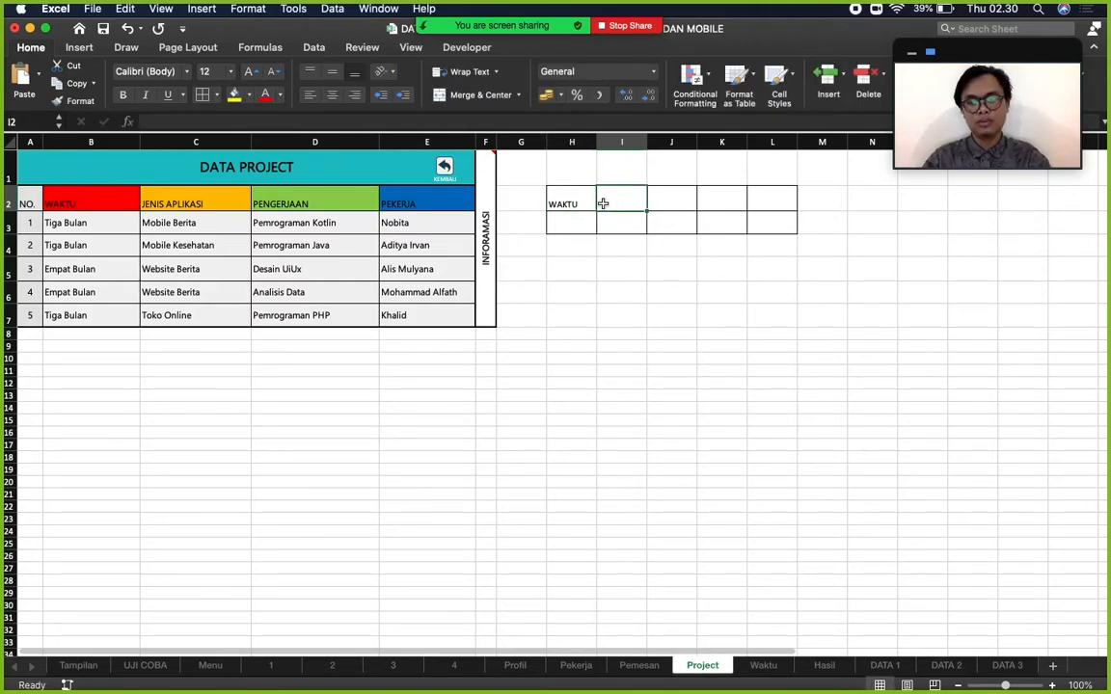
pyautogui.write('JENIS APLIKASI')
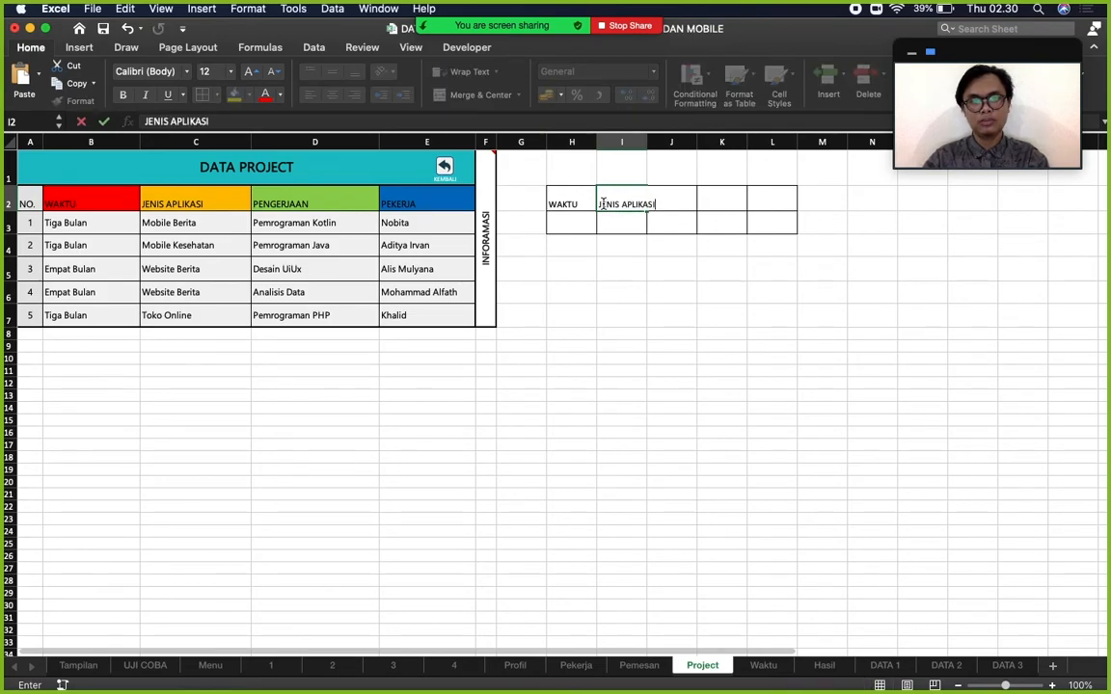
pyautogui.click(668, 194)
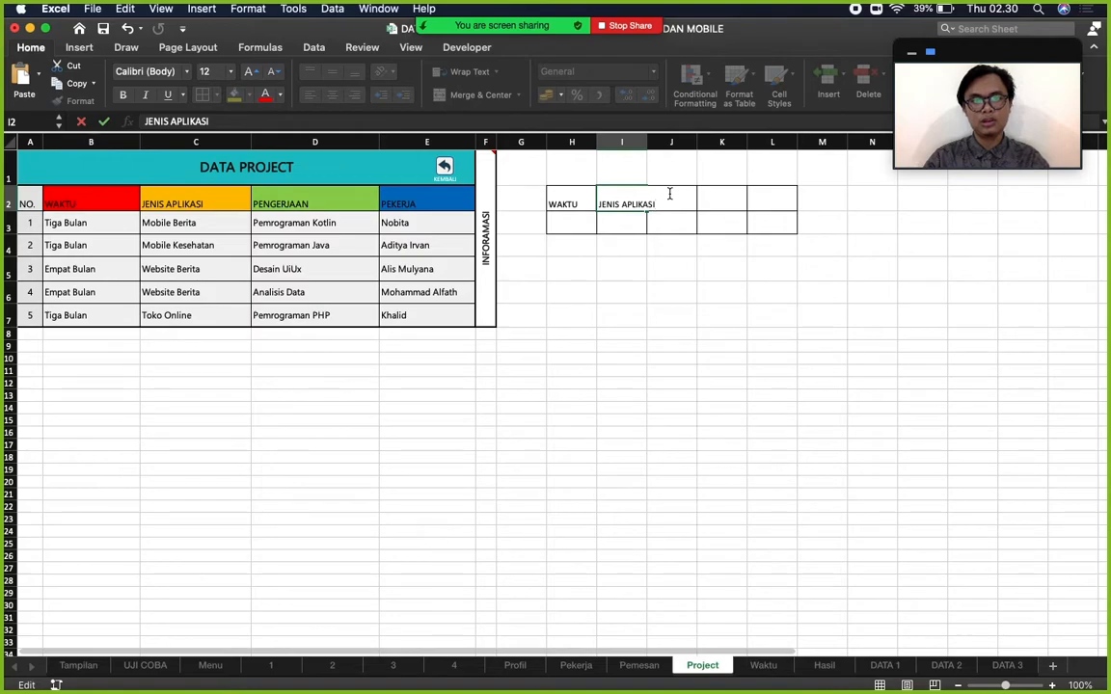
pyautogui.click(695, 209)
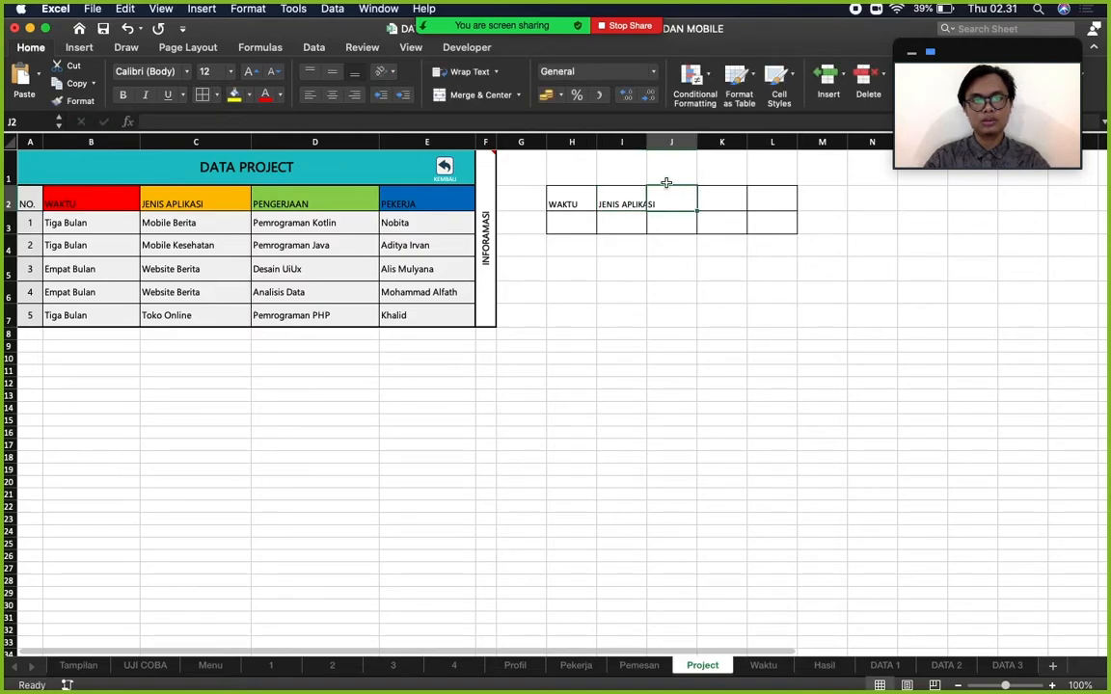
pyautogui.write('PENGE')
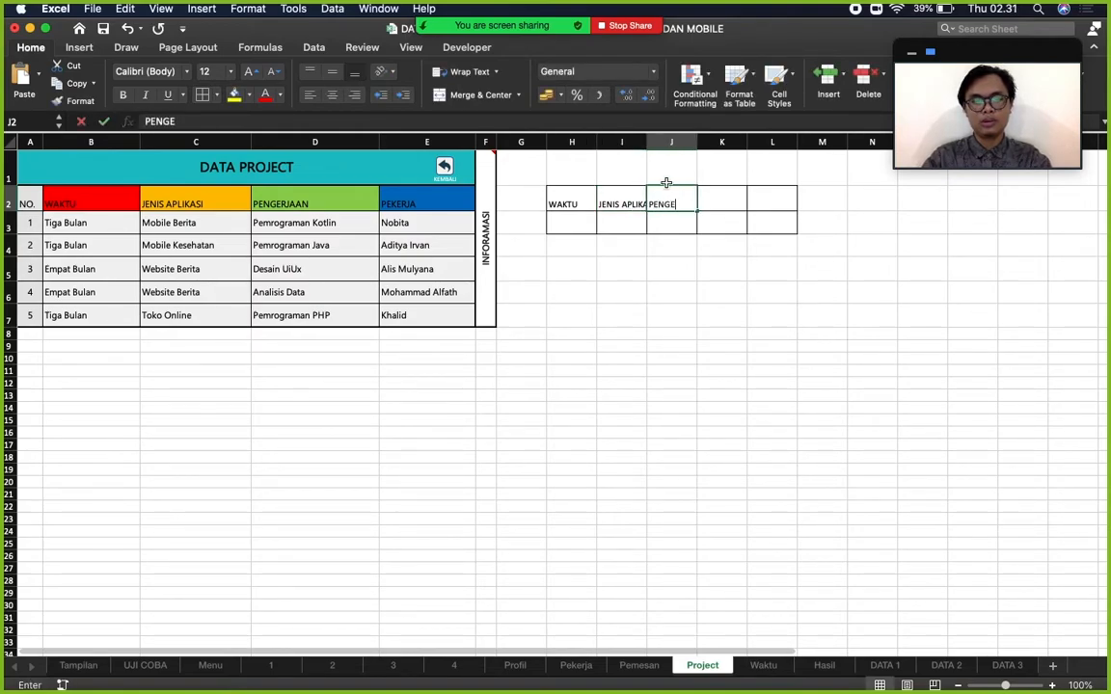
pyautogui.write('RJAAN')
pyautogui.press('Tab')
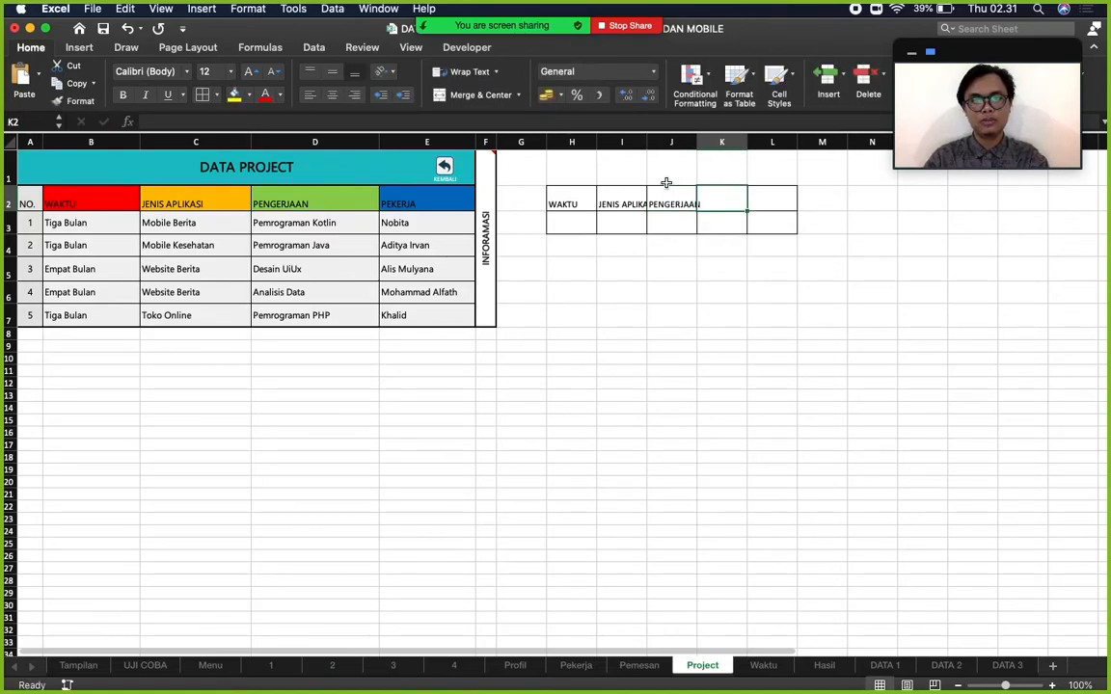
pyautogui.write('PEKERJA')
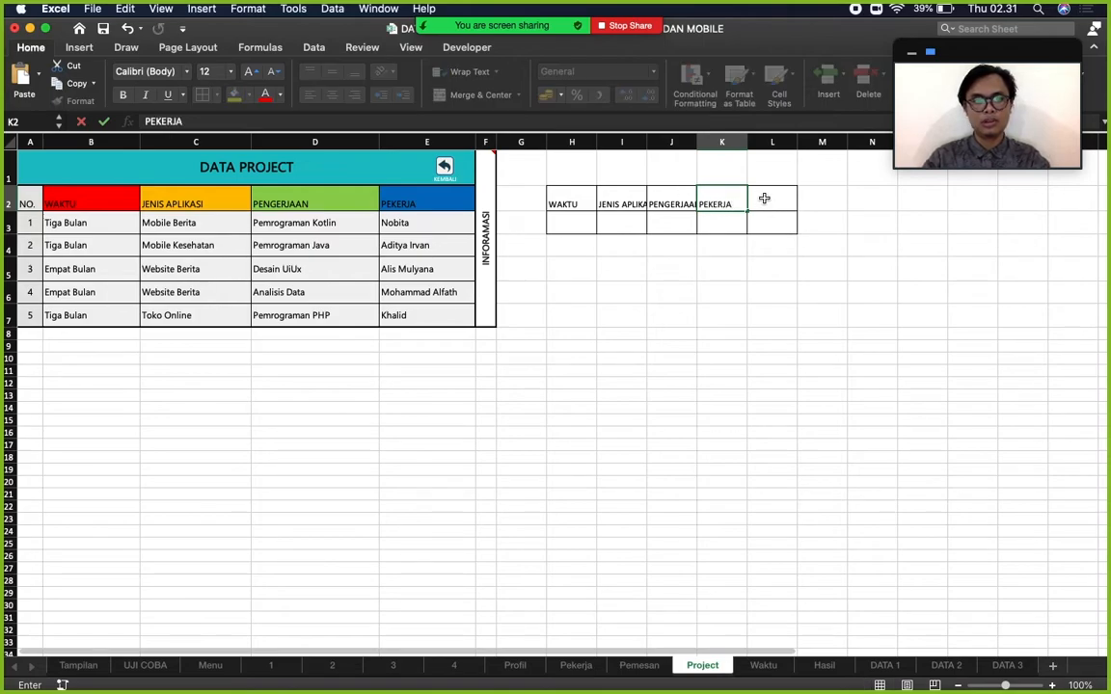
# Delete the unused sheet column L from the practice table.
pyautogui.moveTo(764, 199); pyautogui.dragTo(776, 222)
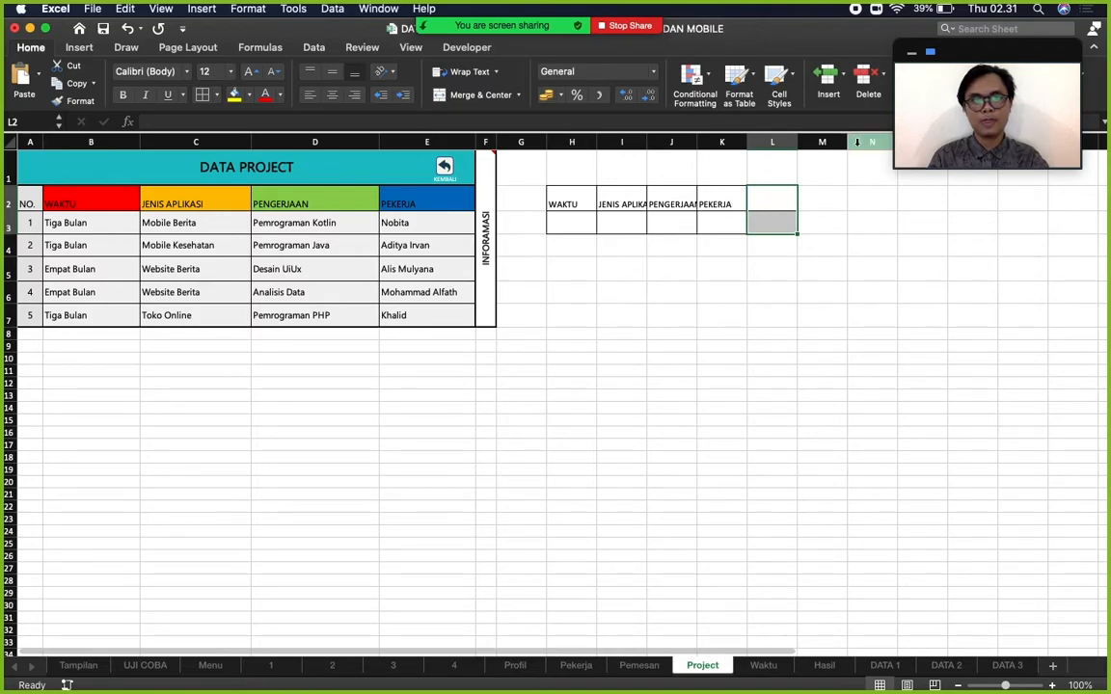
pyautogui.click(882, 73)
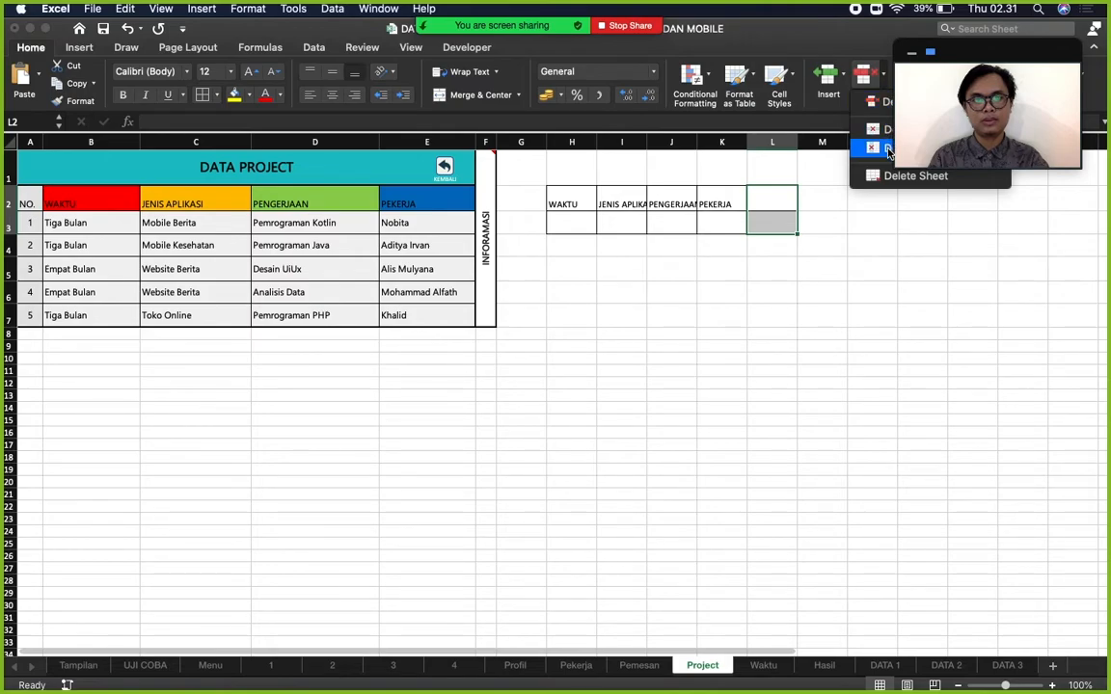
pyautogui.click(888, 149)
pyautogui.click(882, 291)
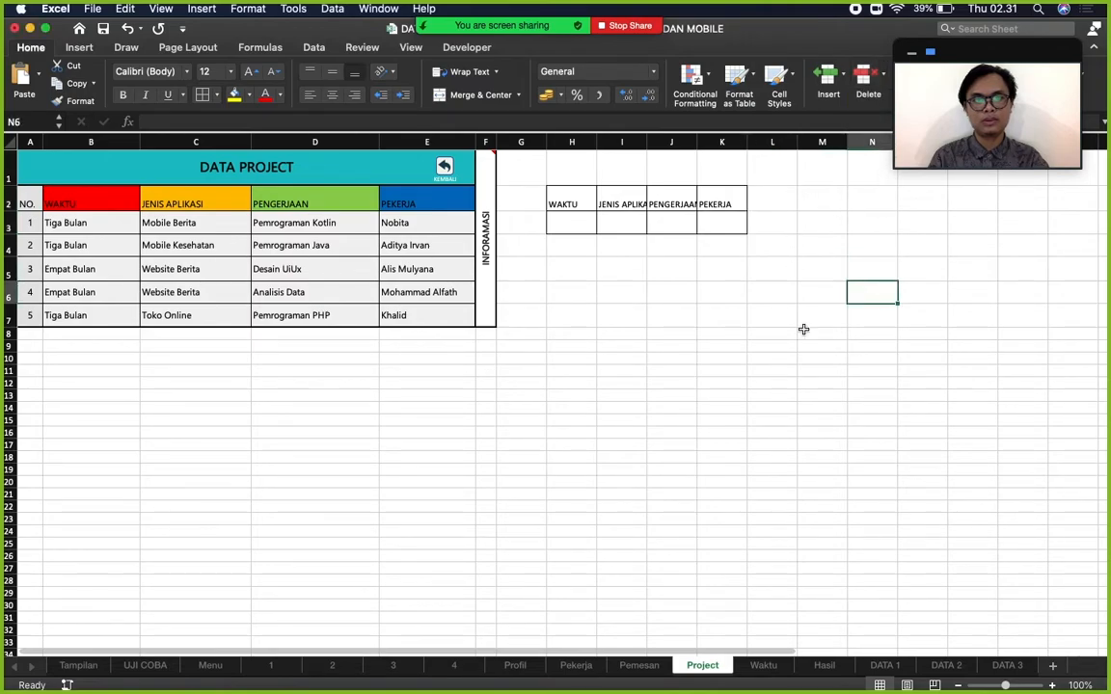
# Widen columns H to K so the practice table's headers fit in their cells.
pyautogui.click(581, 225)
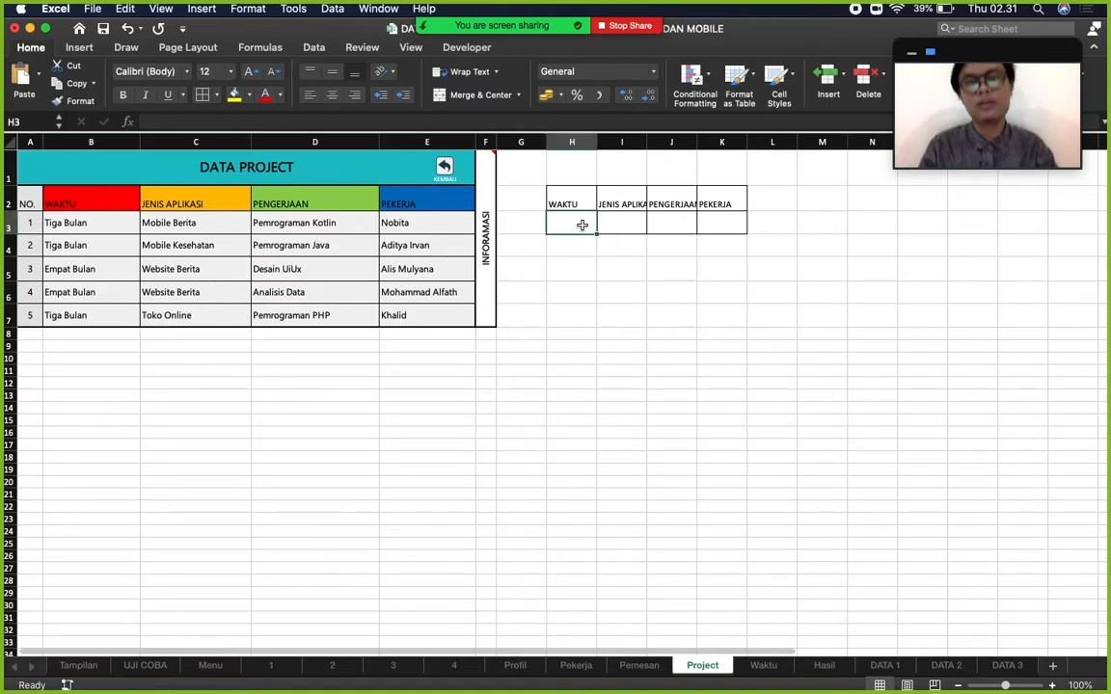
pyautogui.click(637, 142)
pyautogui.moveTo(647, 142); pyautogui.dragTo(688, 144)
pyautogui.click(575, 245)
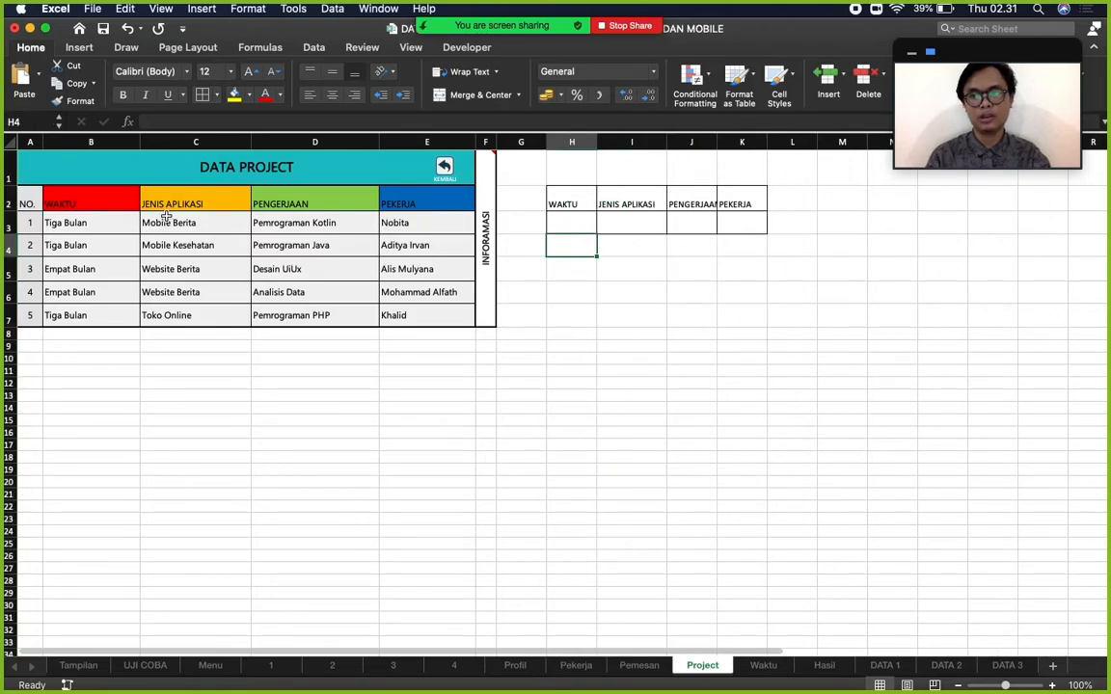
pyautogui.moveTo(597, 142); pyautogui.dragTo(620, 144)
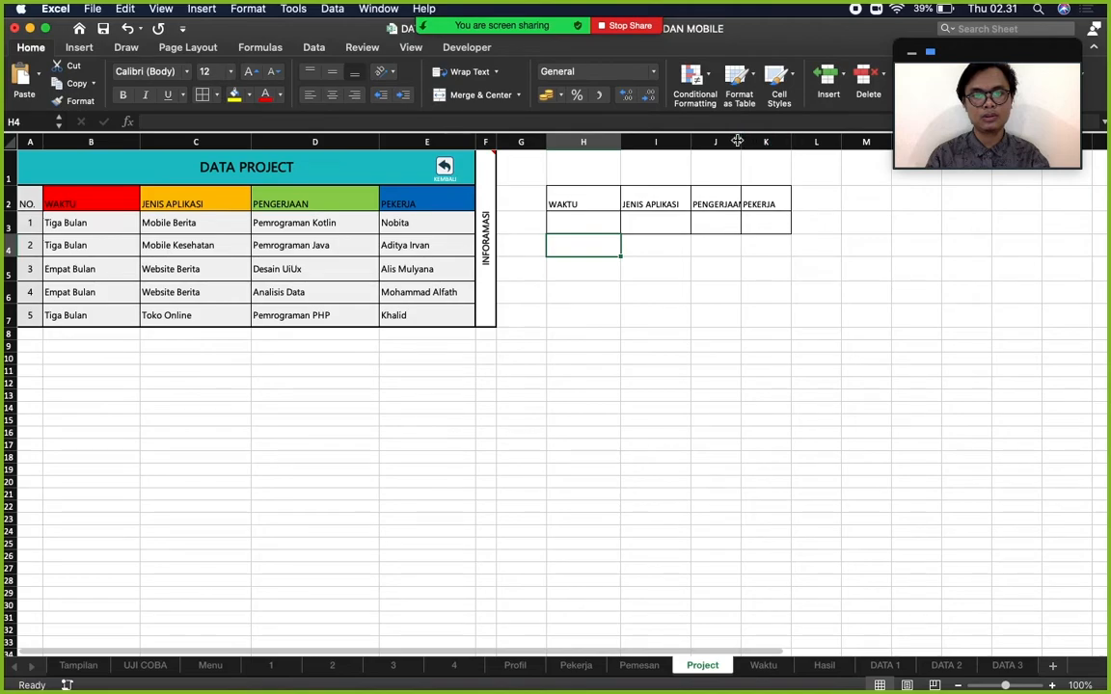
pyautogui.moveTo(737, 142); pyautogui.dragTo(878, 142)
pyautogui.click(904, 199)
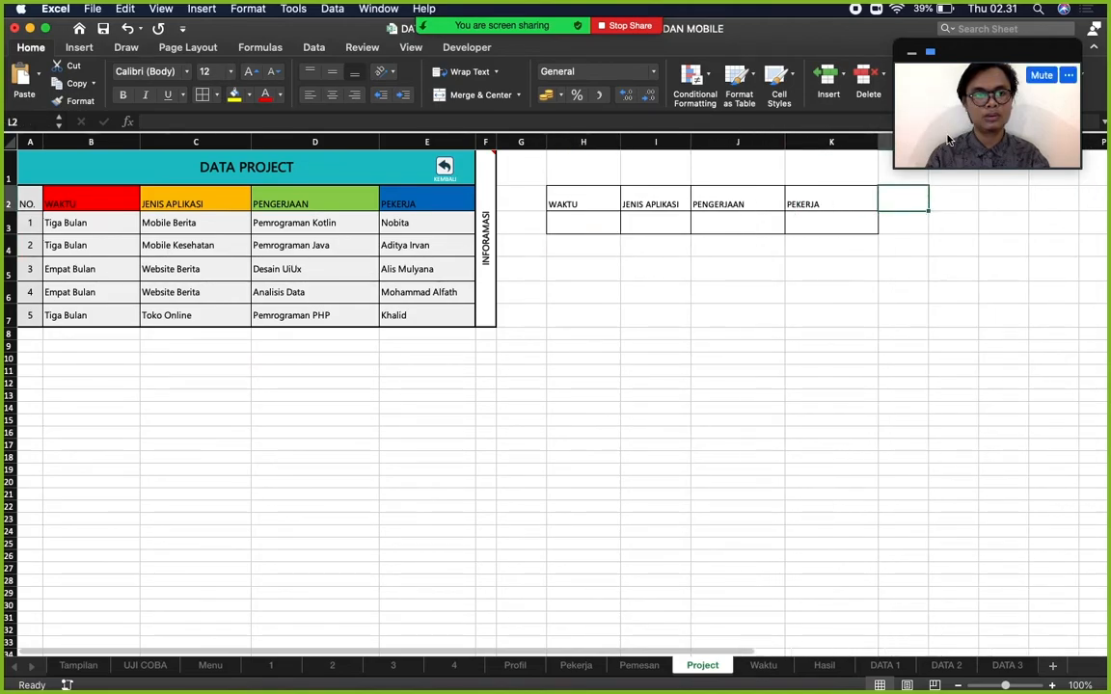
pyautogui.moveTo(960, 53)
pyautogui.mouseDown()
pyautogui.moveTo(962, 85)
pyautogui.moveTo(961, 31)
pyautogui.mouseUp()
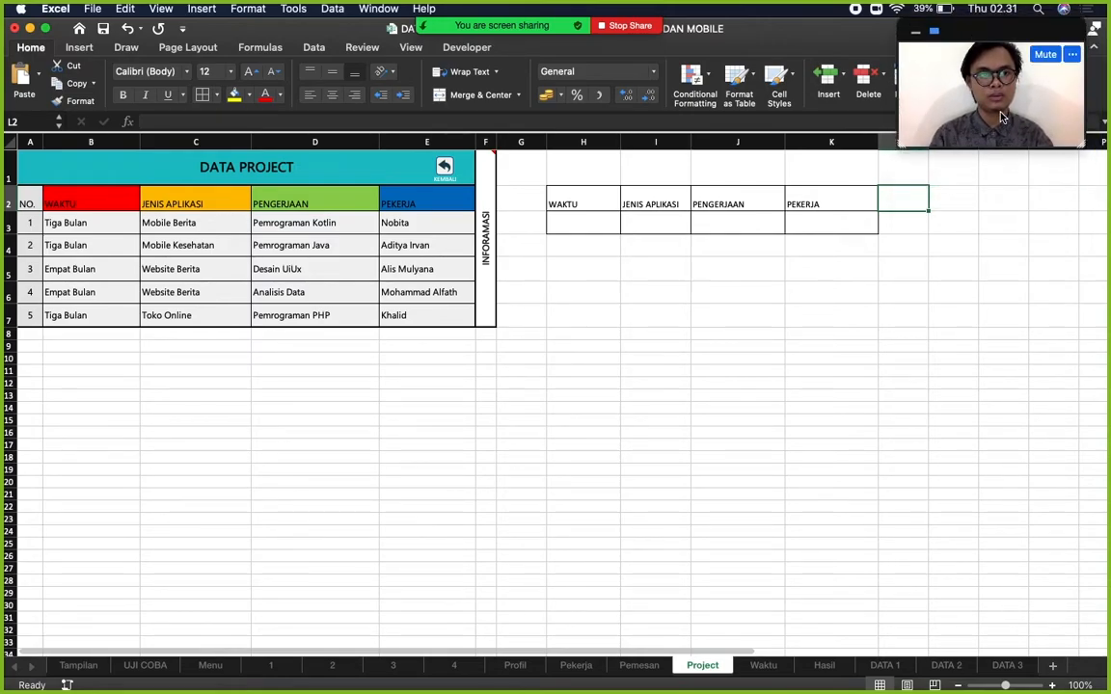
pyautogui.click(1014, 172)
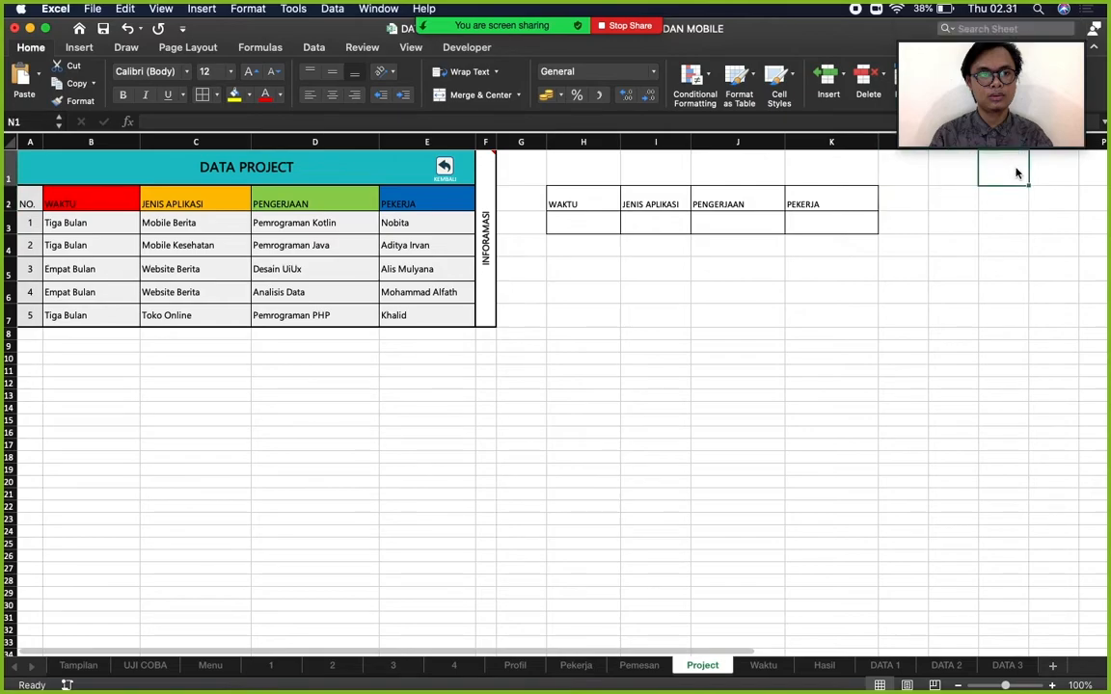
# Add a List data validation with the source =waktu to cell H3 under WAKTU.
pyautogui.click(586, 220)
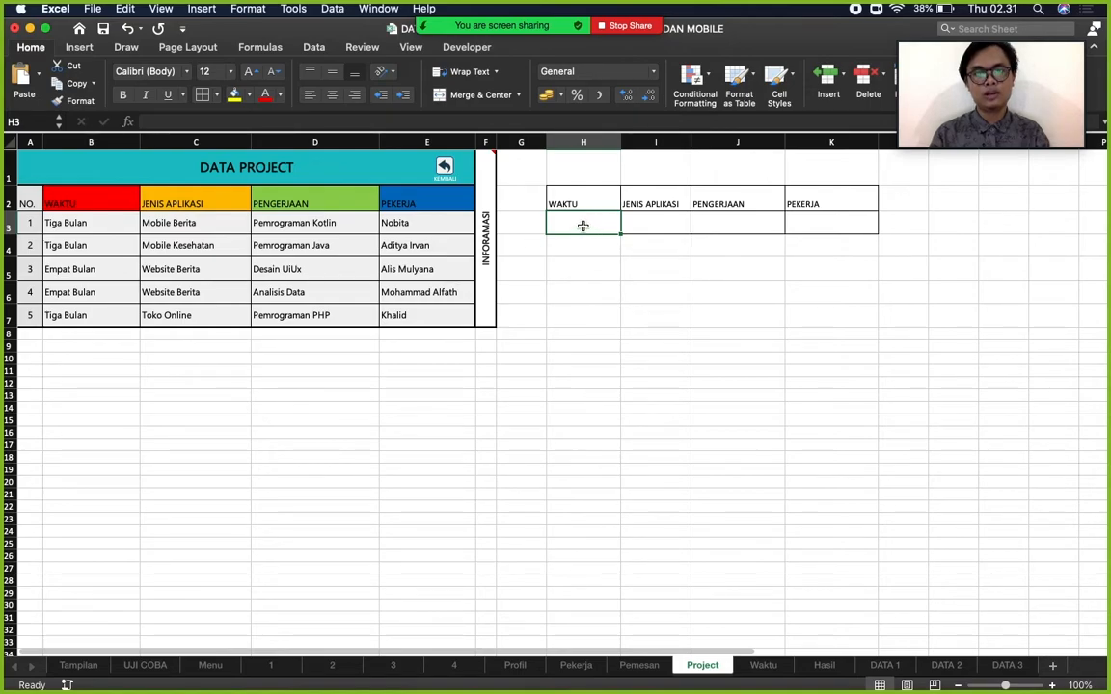
pyautogui.click(311, 48)
pyautogui.click(573, 82)
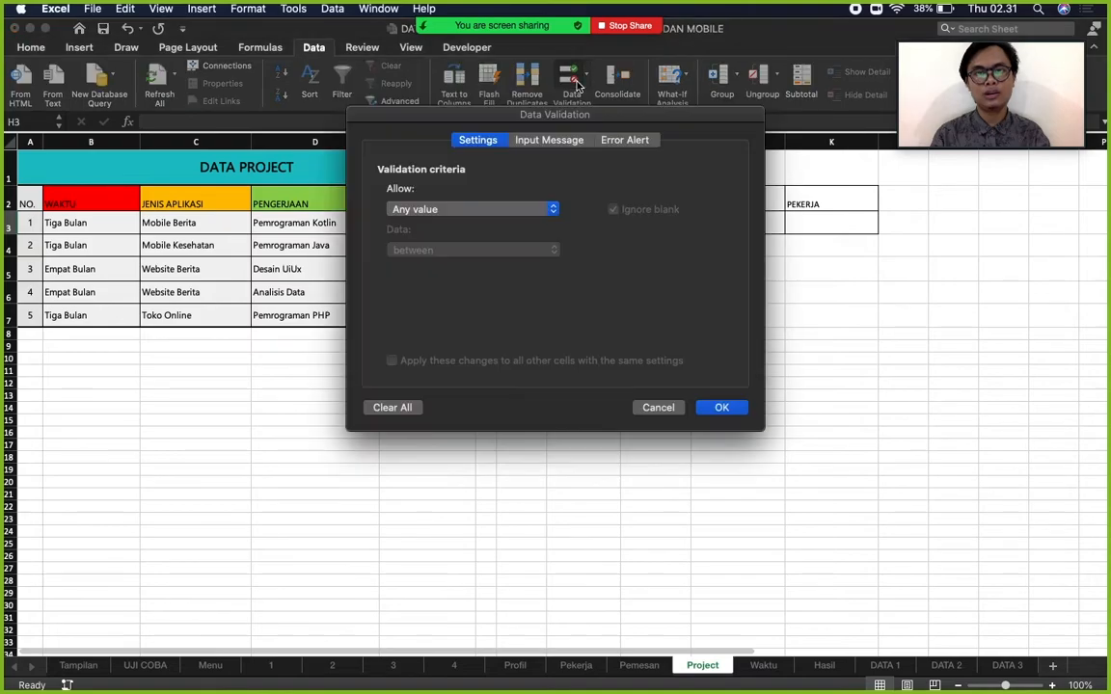
pyautogui.click(555, 209)
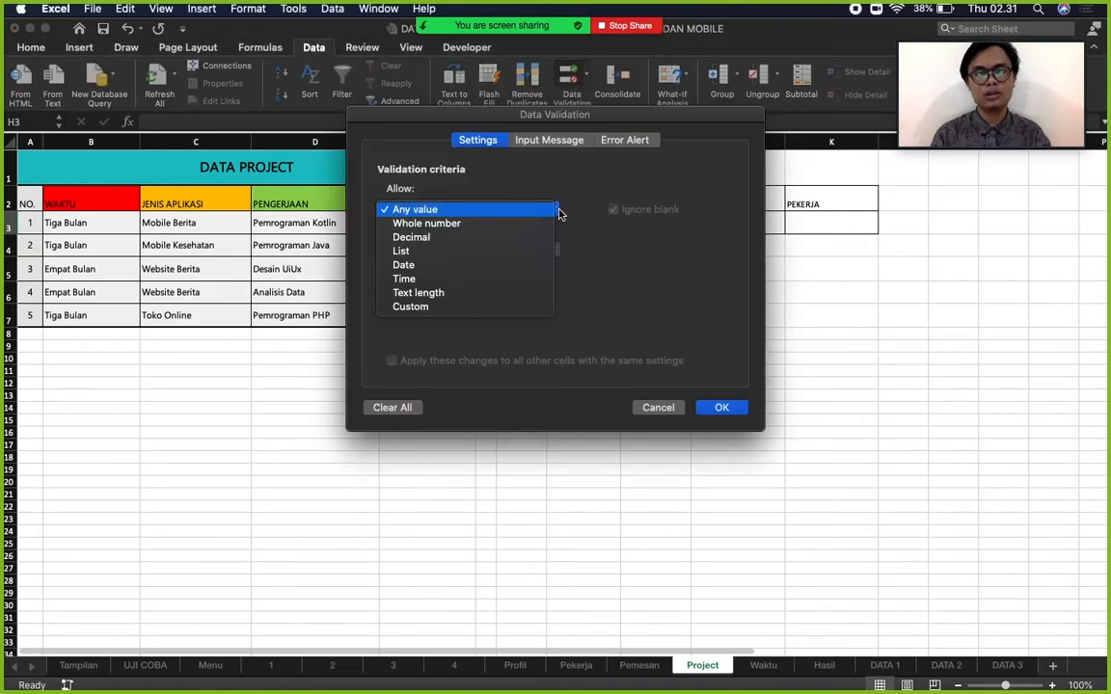
pyautogui.click(475, 252)
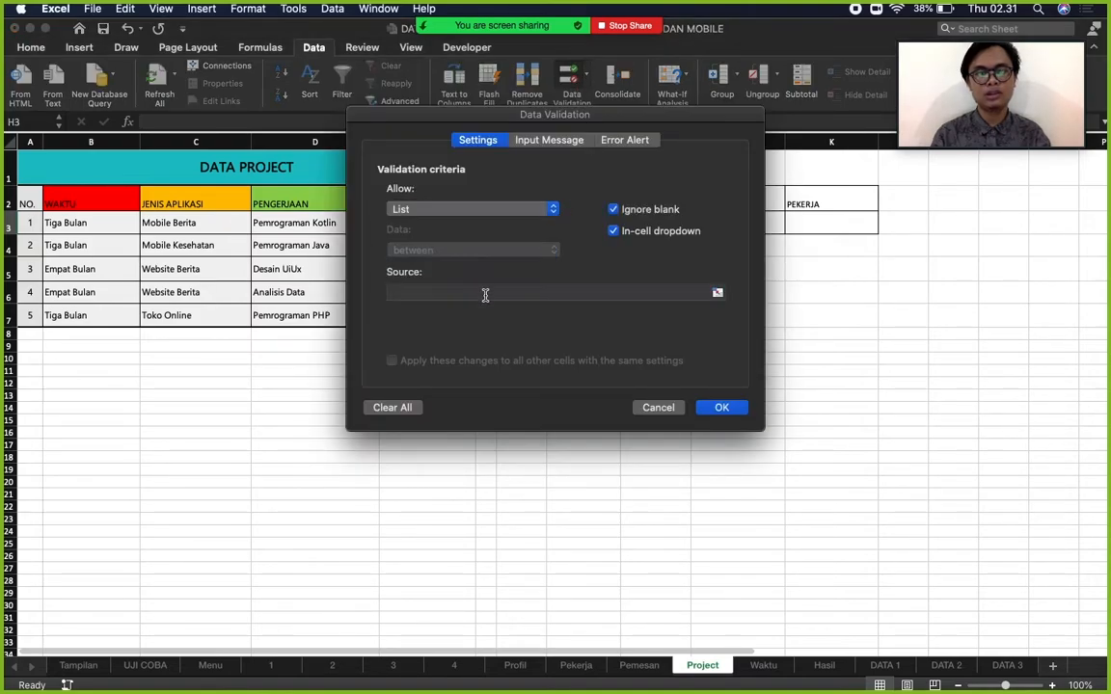
pyautogui.click(484, 294)
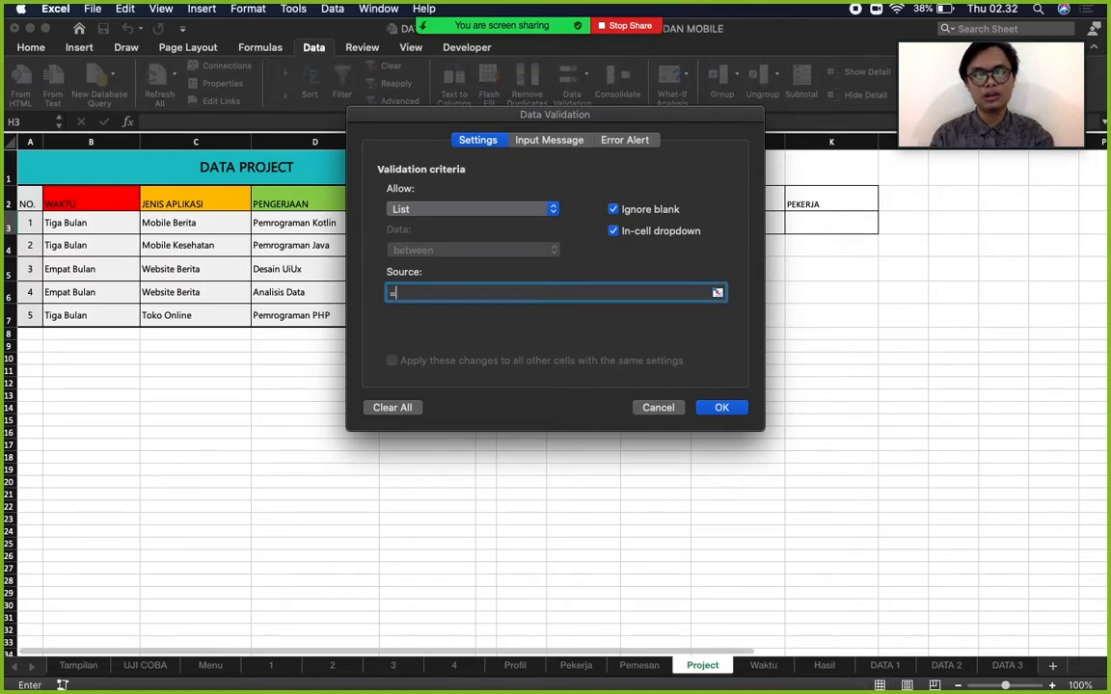
pyautogui.write('=WA')
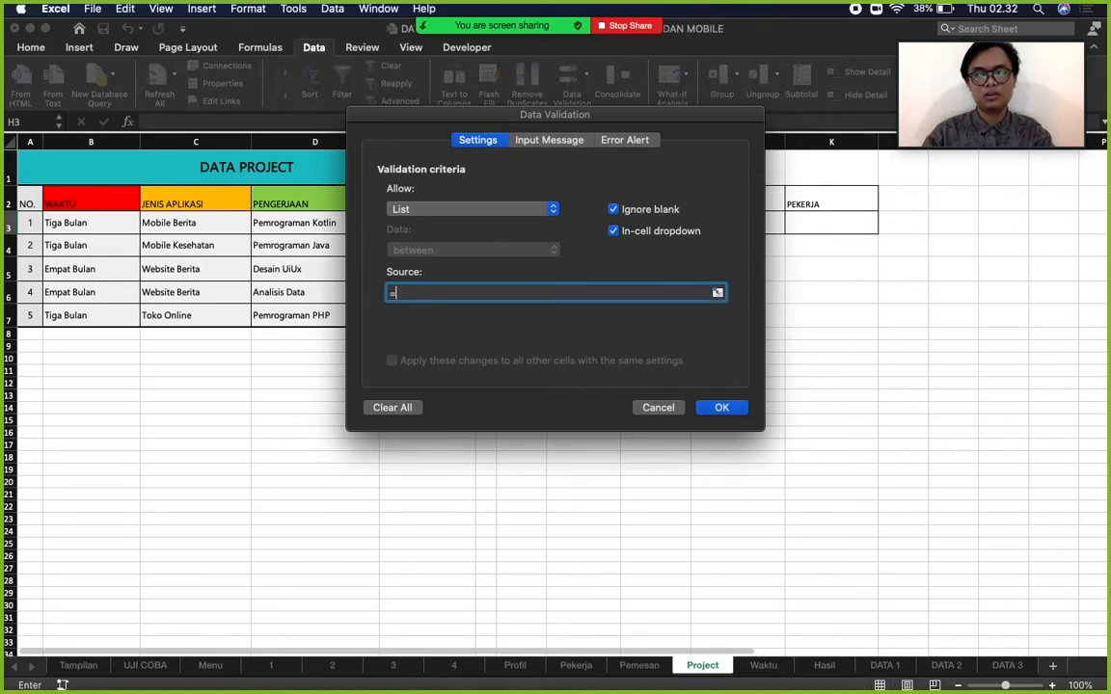
pyautogui.write('k')
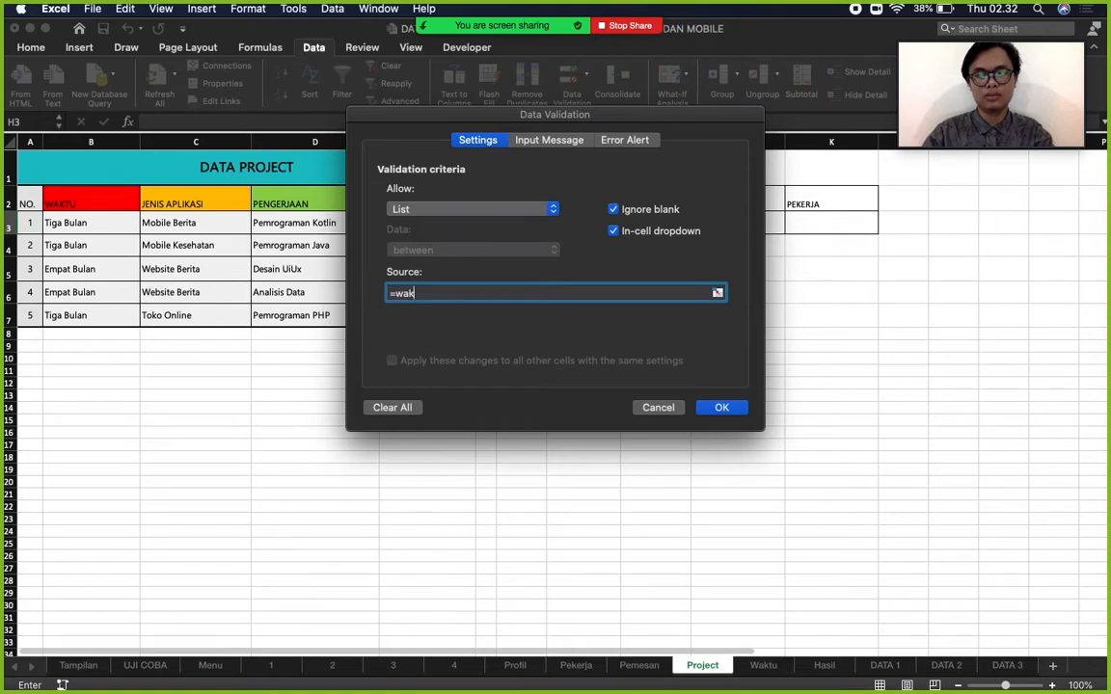
pyautogui.write('tu')
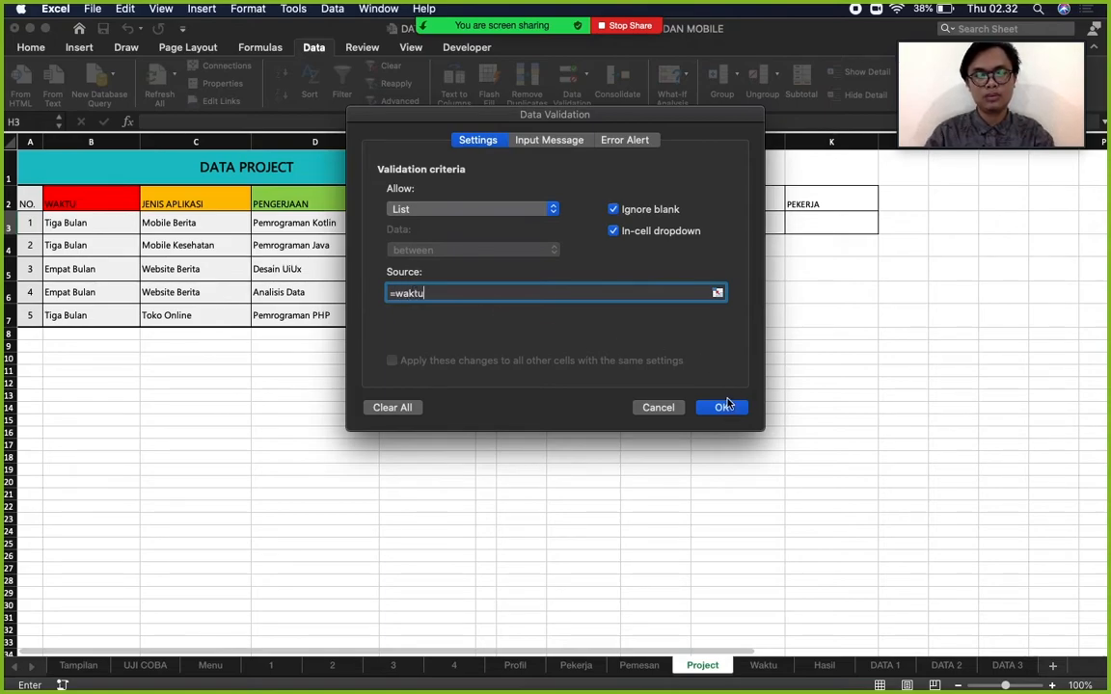
pyautogui.click(726, 408)
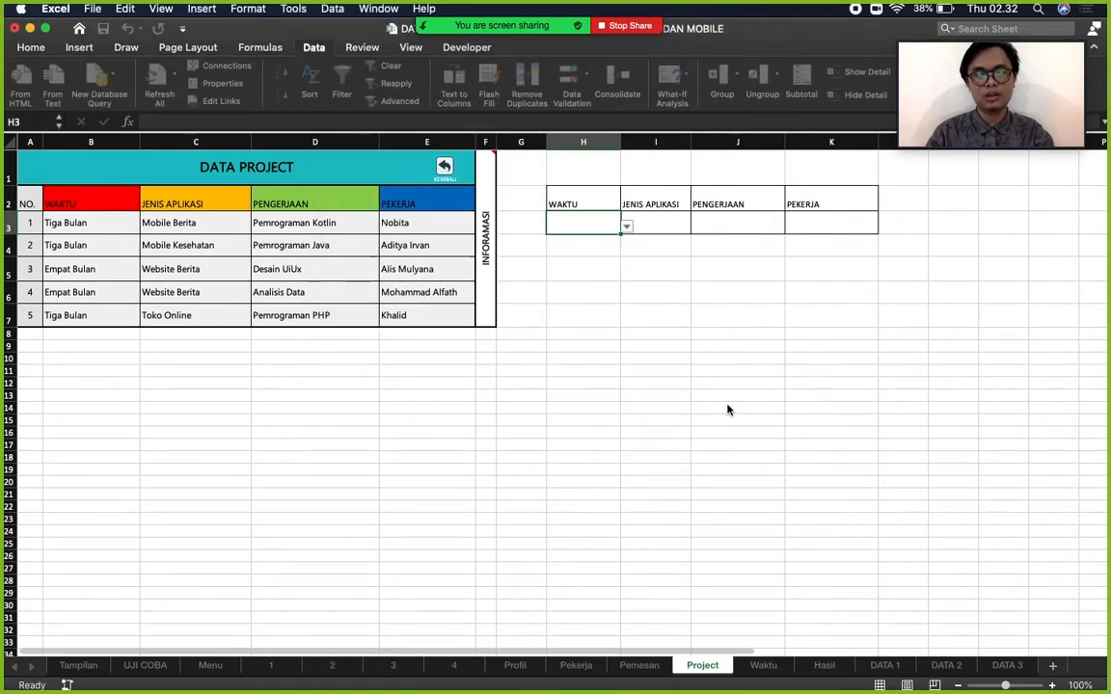
# Try the dropdown in H3 by choosing Empat Bulan, and finally set the cell to Tiga Bulan.
pyautogui.click(628, 230)
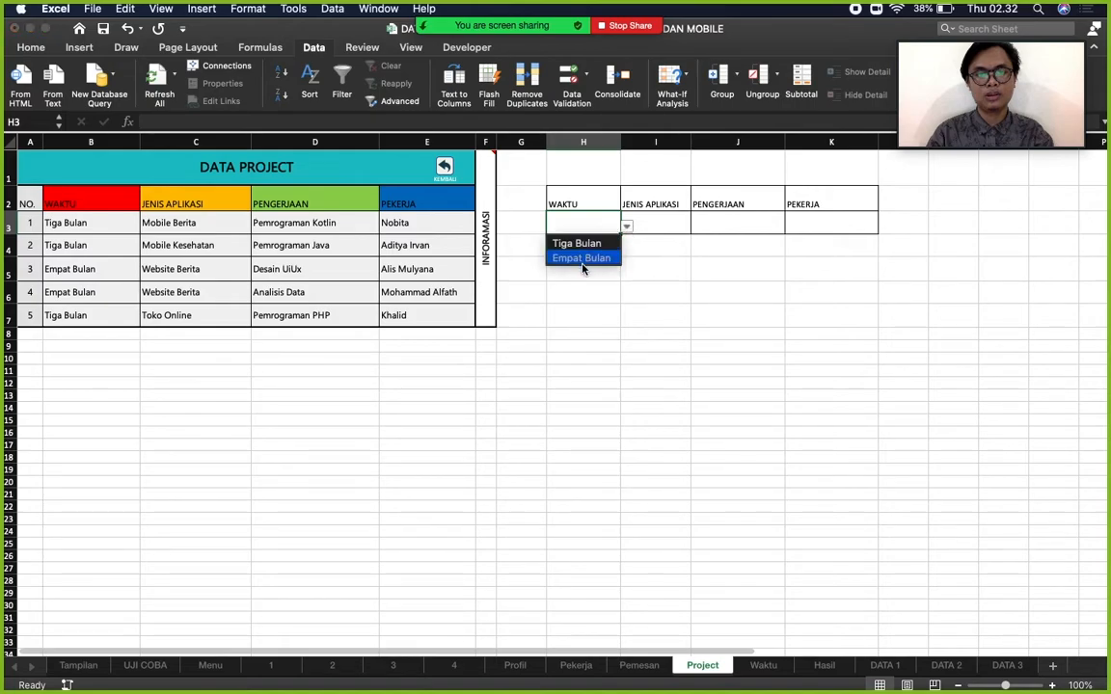
pyautogui.click(583, 259)
pyautogui.click(626, 229)
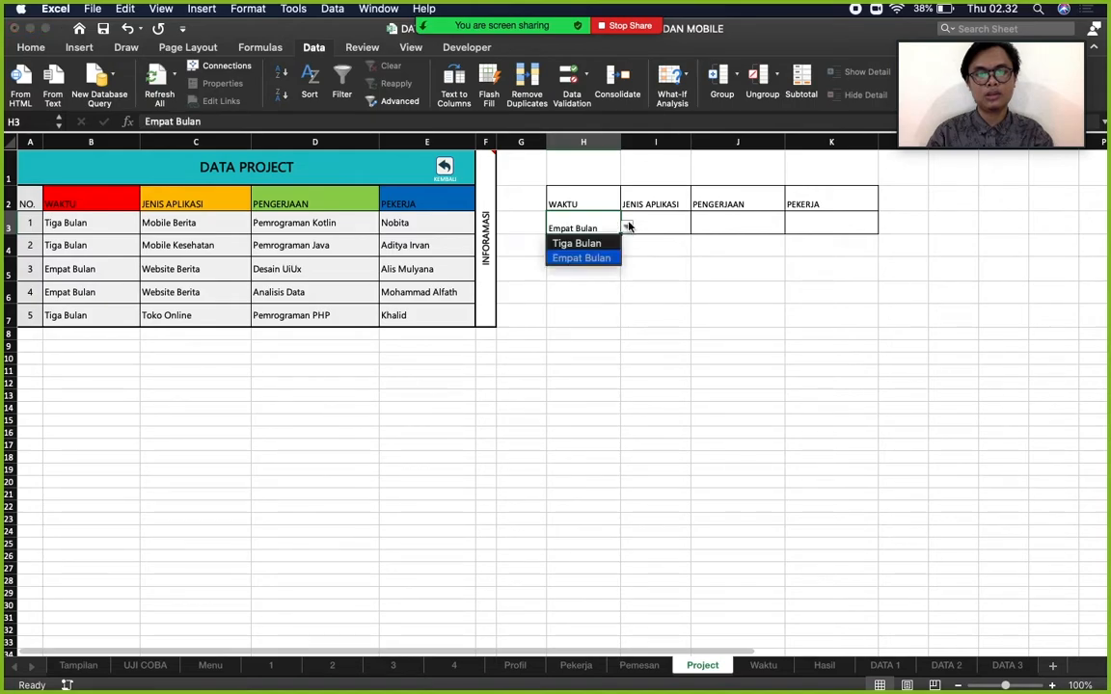
pyautogui.click(579, 243)
pyautogui.click(680, 294)
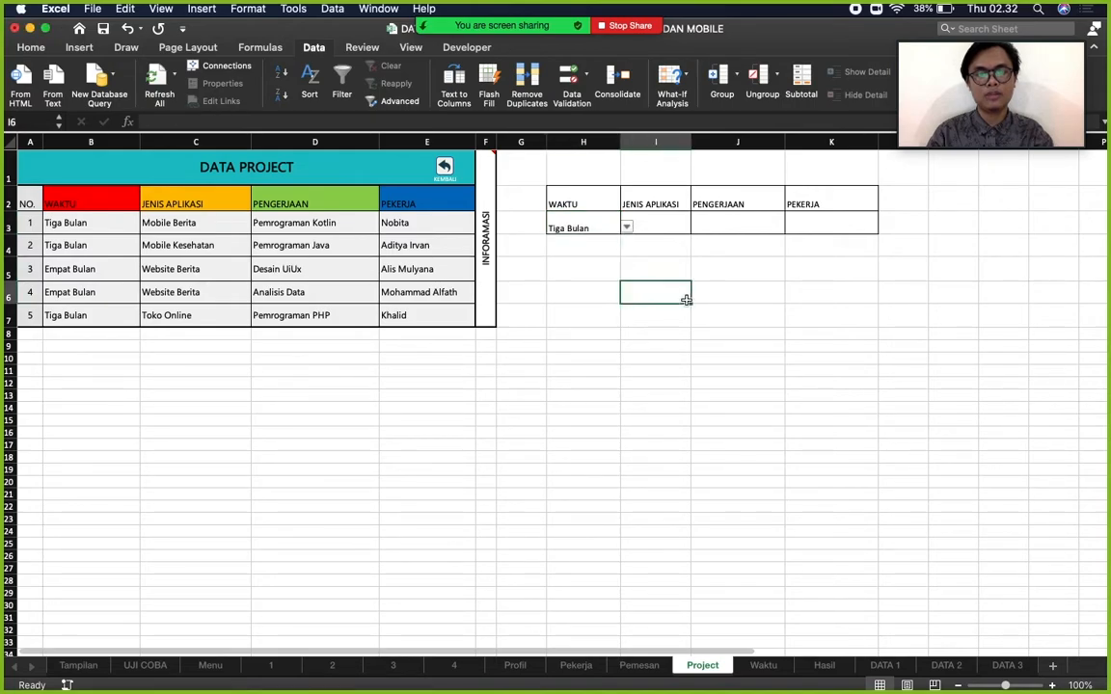
pyautogui.click(680, 228)
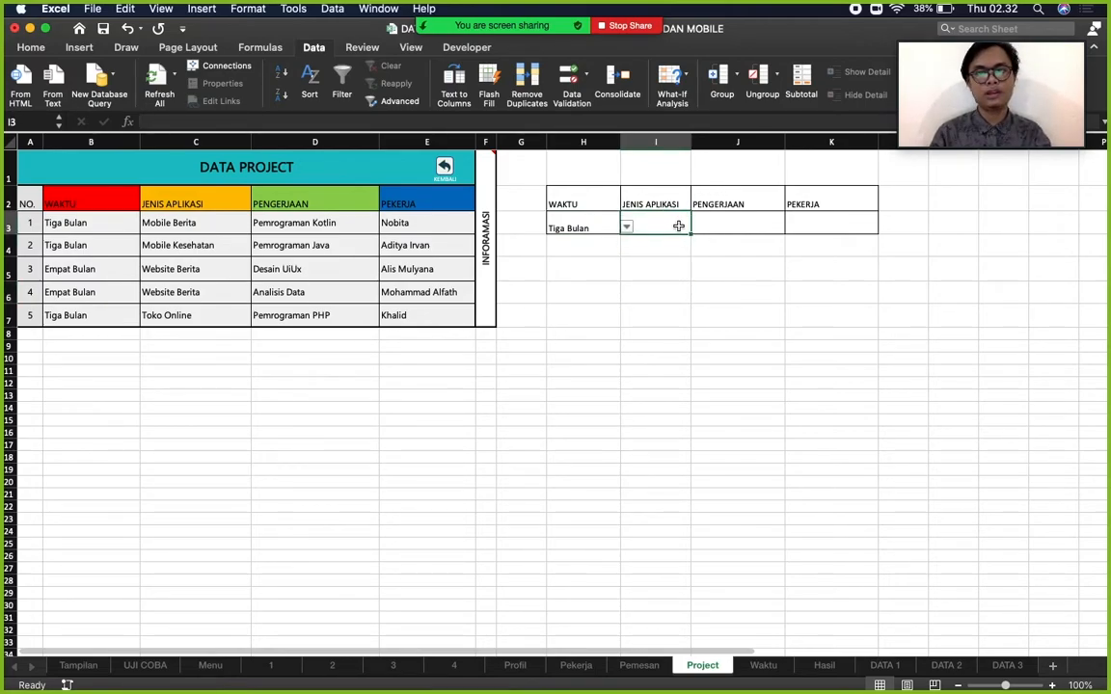
pyautogui.click(584, 75)
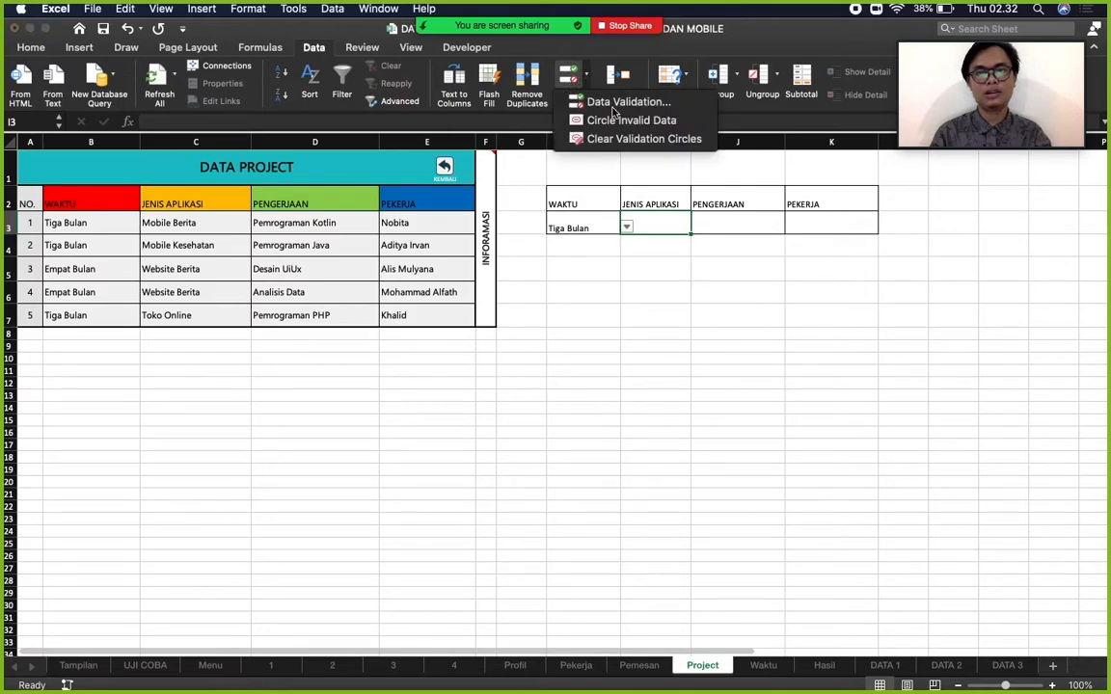
pyautogui.click(623, 102)
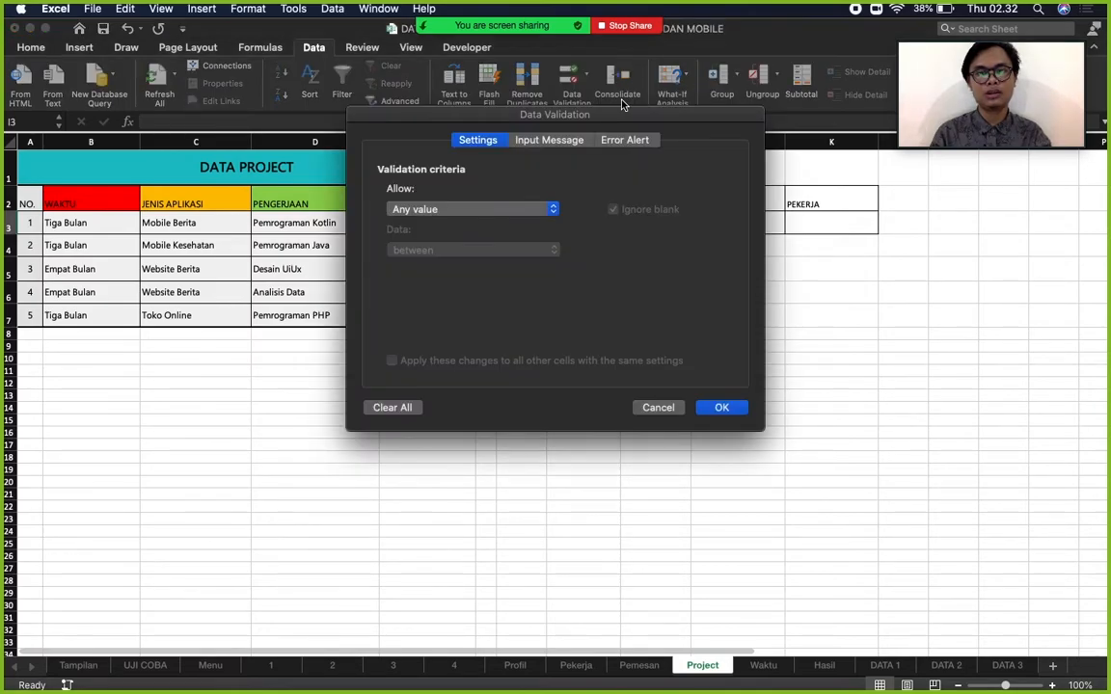
pyautogui.click(556, 210)
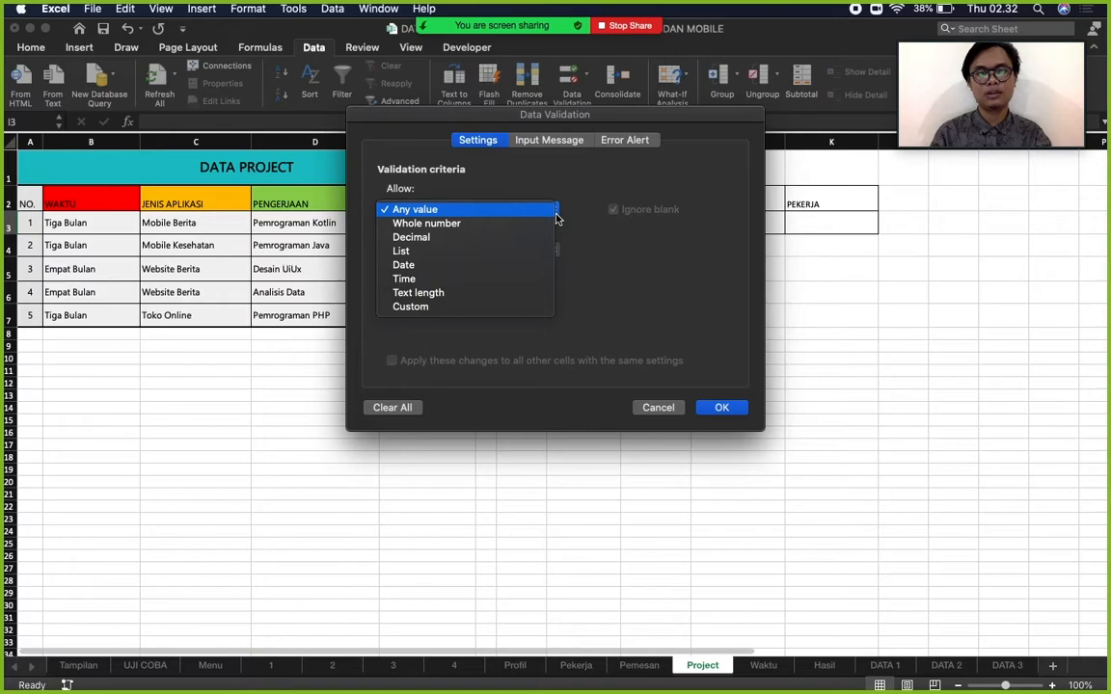
pyautogui.click(517, 253)
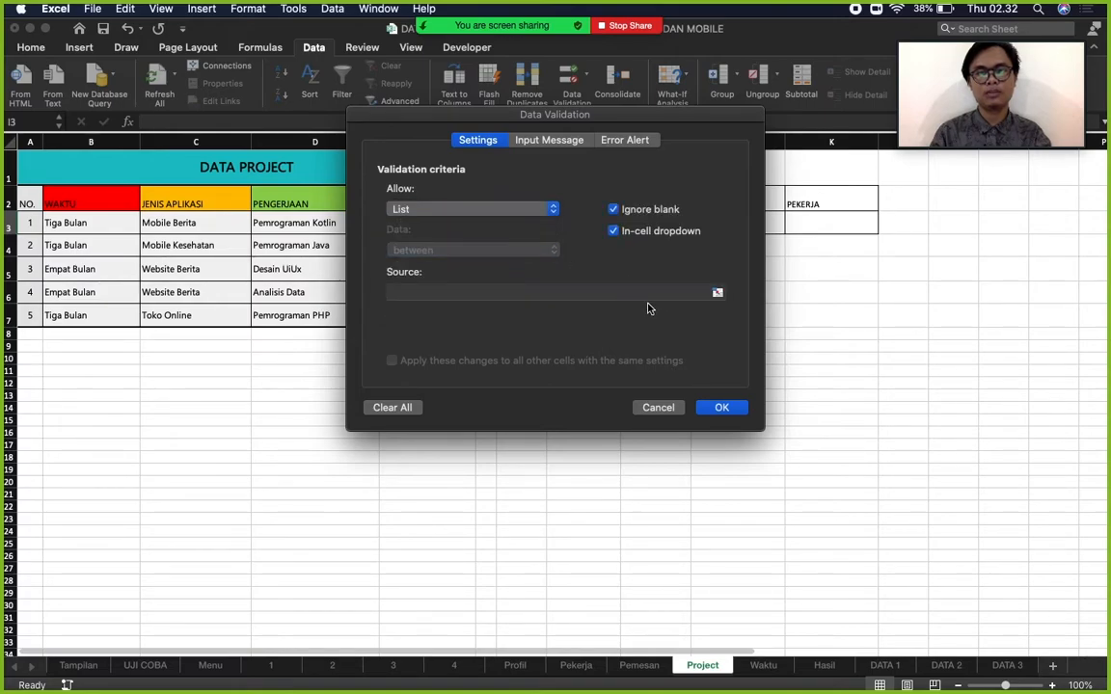
pyautogui.click(622, 294)
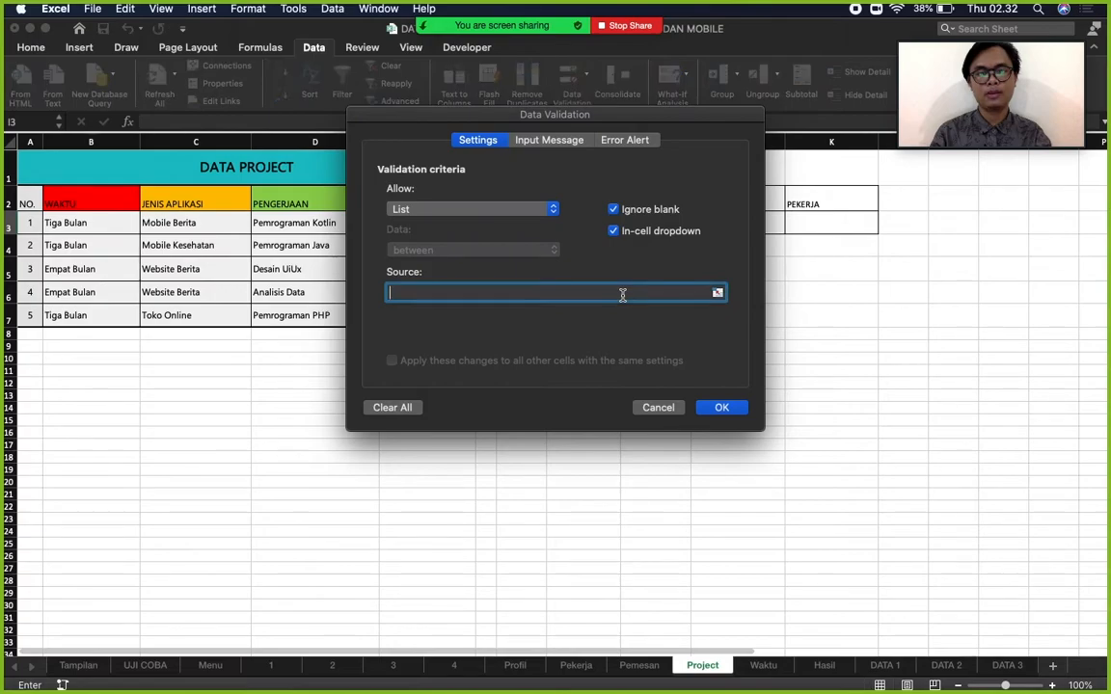
pyautogui.click(659, 407)
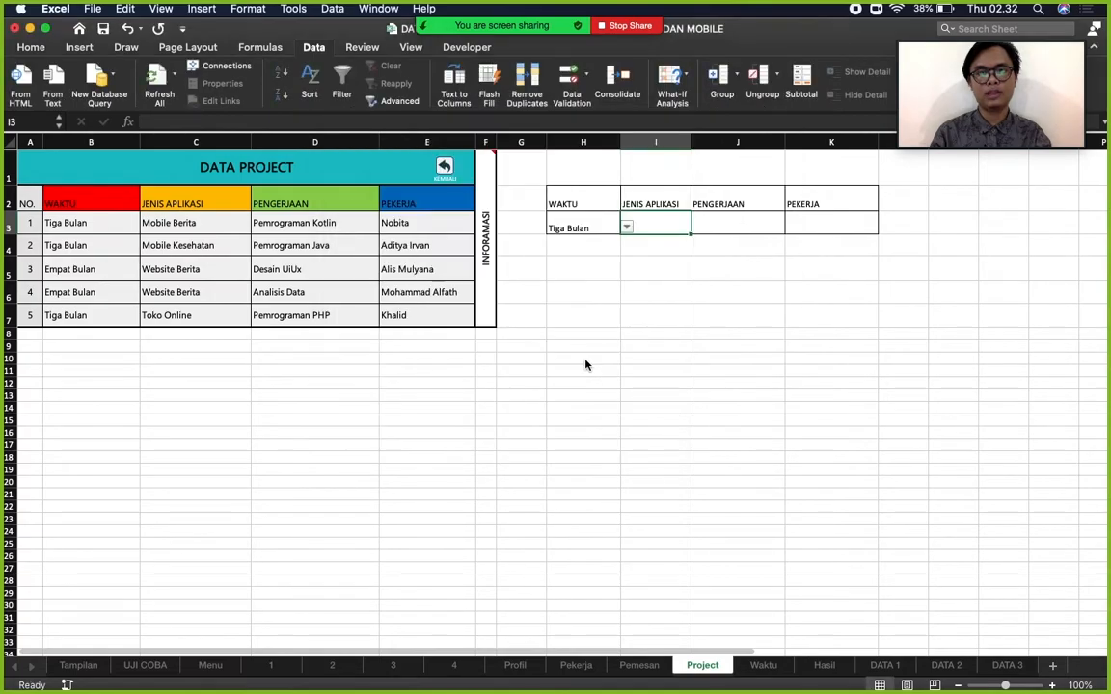
# Copy the validation source formula =INDIRECT(SUBSTITUTE(B3;" ";"_")) from cell C3 under JENIS APLIKASI, leaving its validation settings unchanged.
pyautogui.click(183, 223)
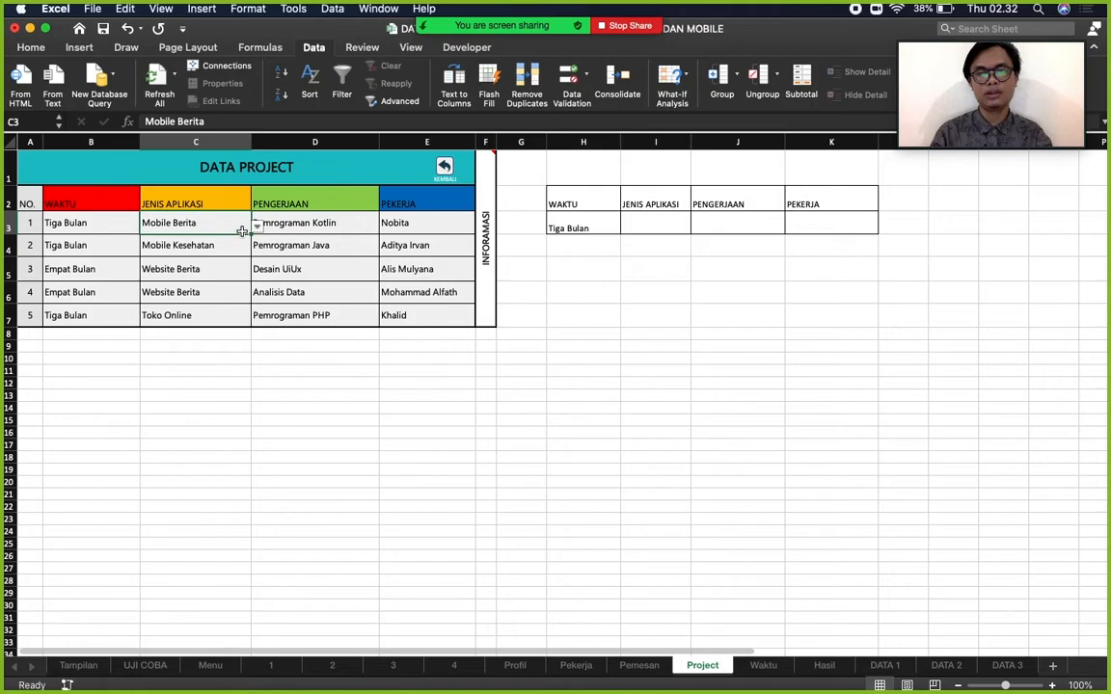
pyautogui.click(260, 48)
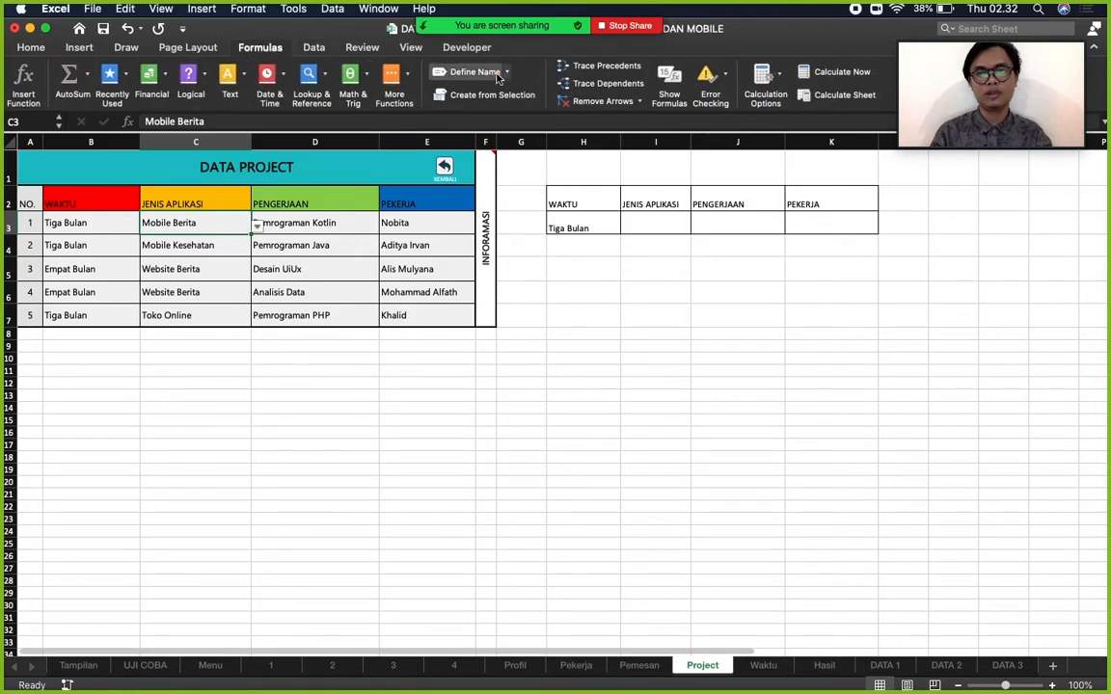
pyautogui.click(313, 47)
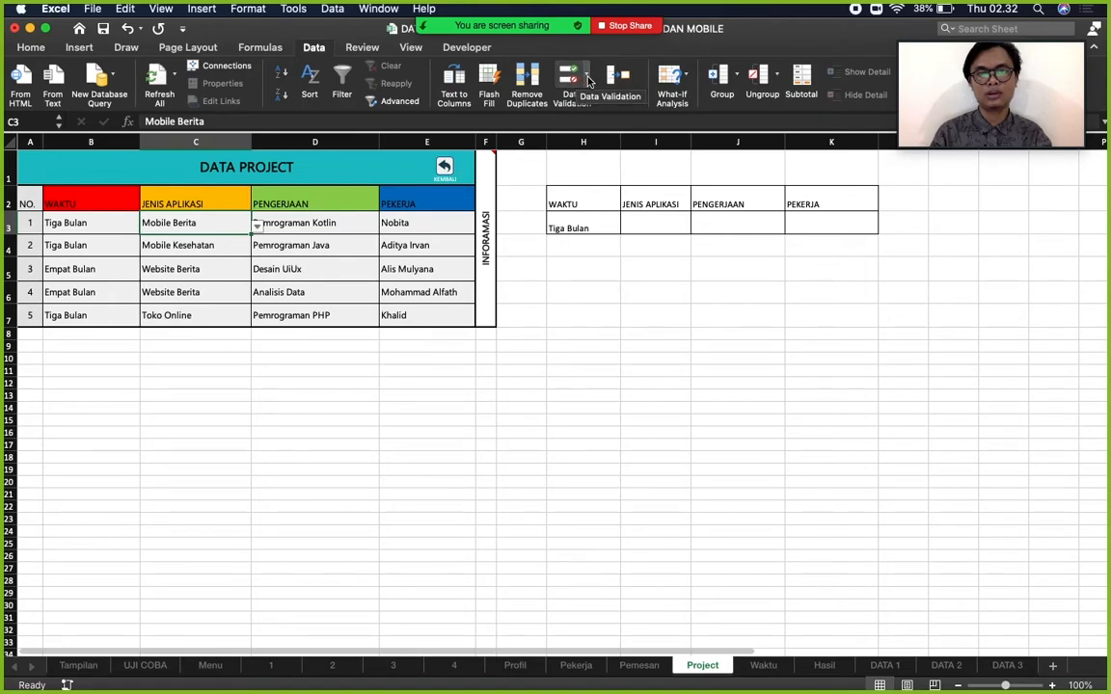
pyautogui.click(586, 76)
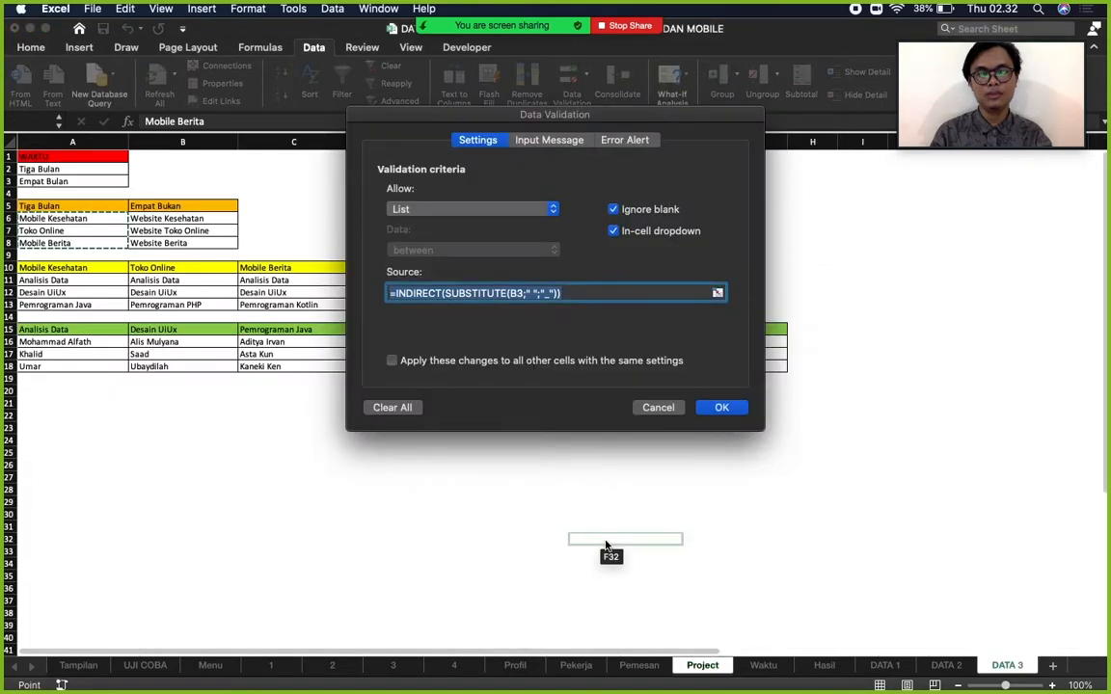
pyautogui.rightClick(473, 292)
pyautogui.click(503, 361)
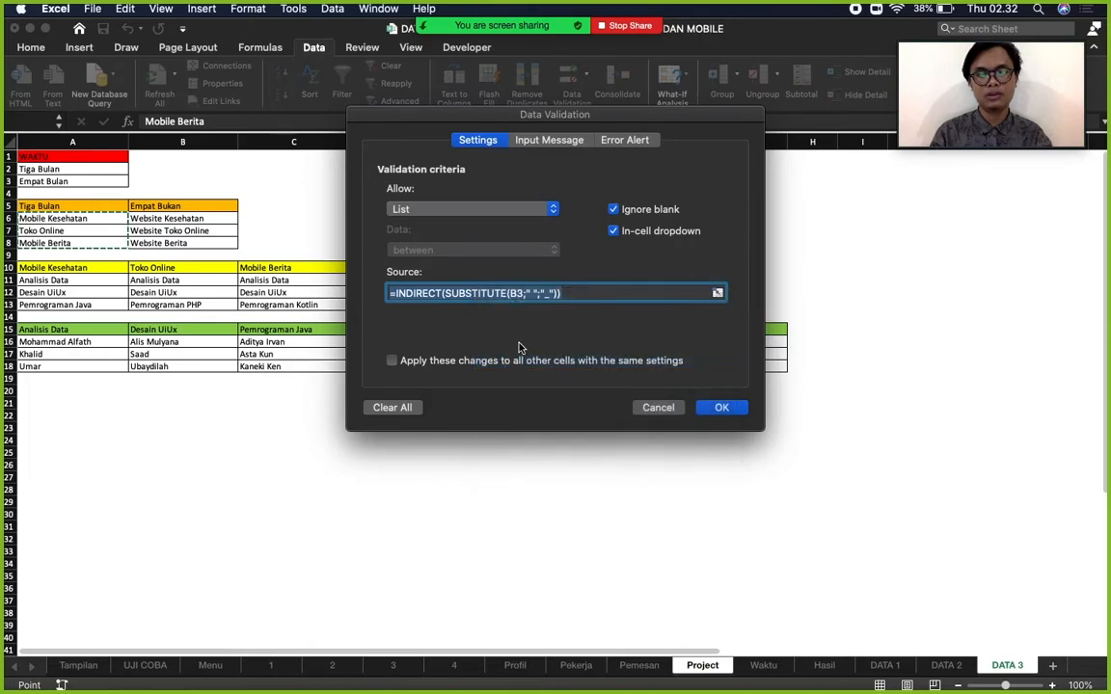
pyautogui.click(659, 407)
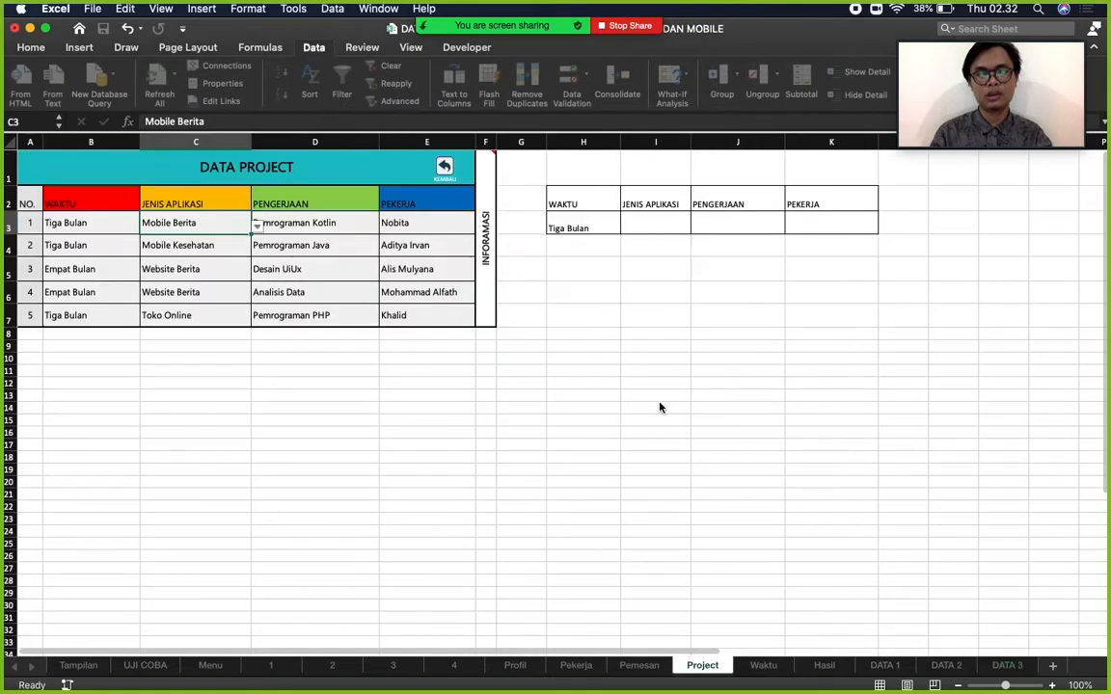
# Examine the data validation sources of cells D3 under PENGERJAAN and E3 under PEKERJA without changing them.
pyautogui.click(294, 224)
pyautogui.click(572, 82)
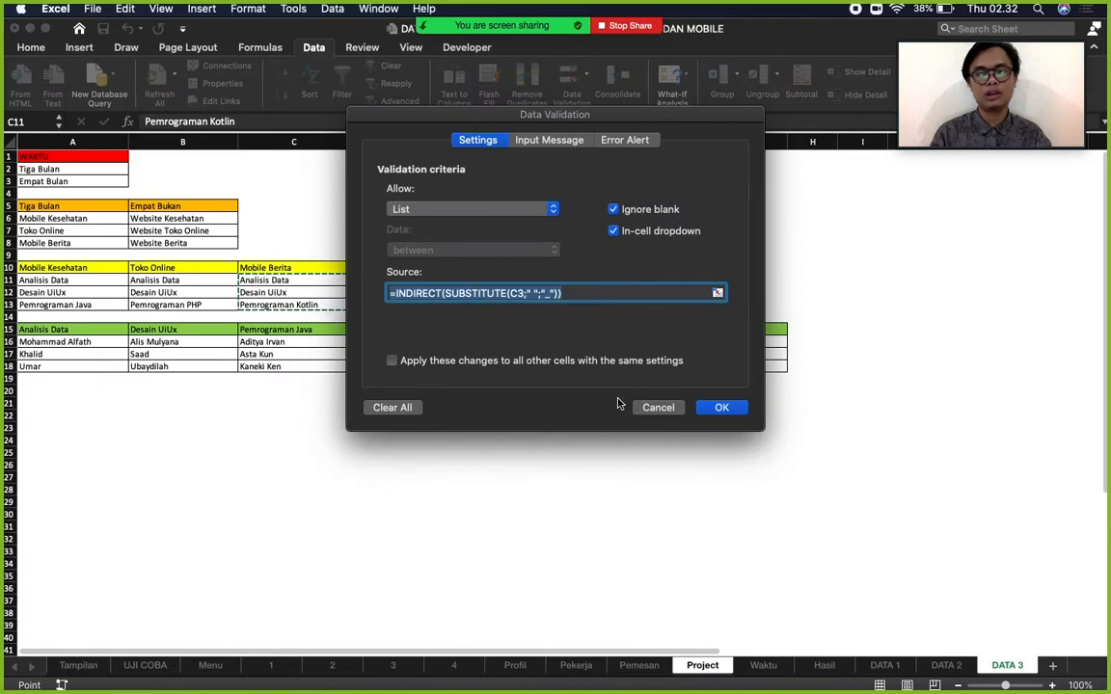
pyautogui.click(656, 407)
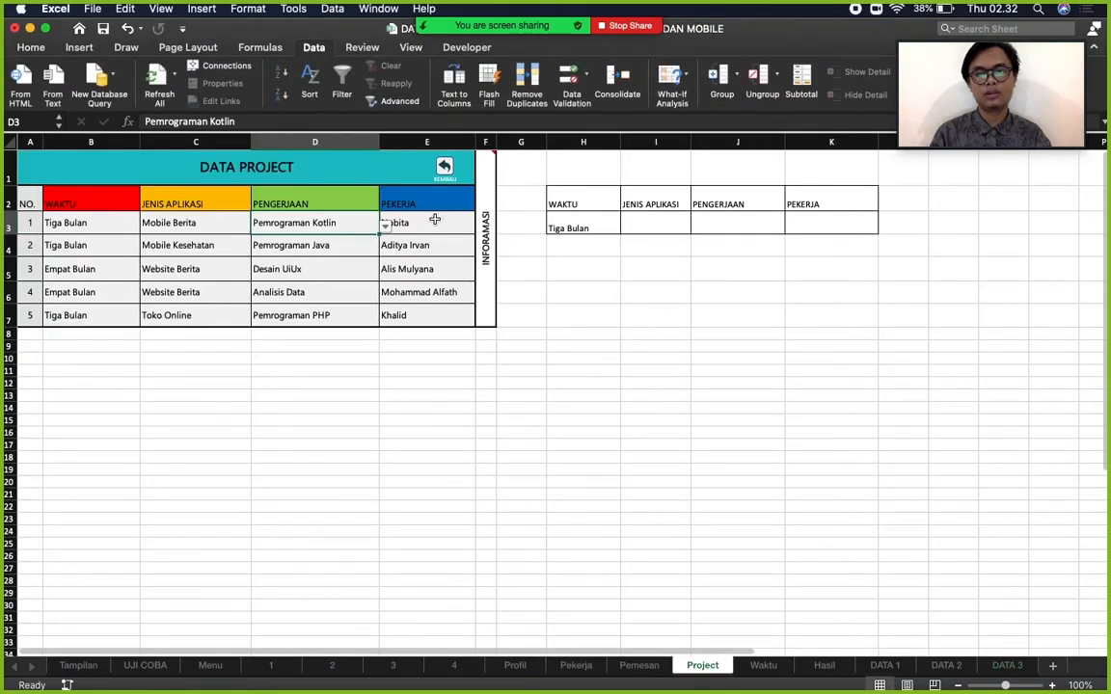
pyautogui.click(394, 223)
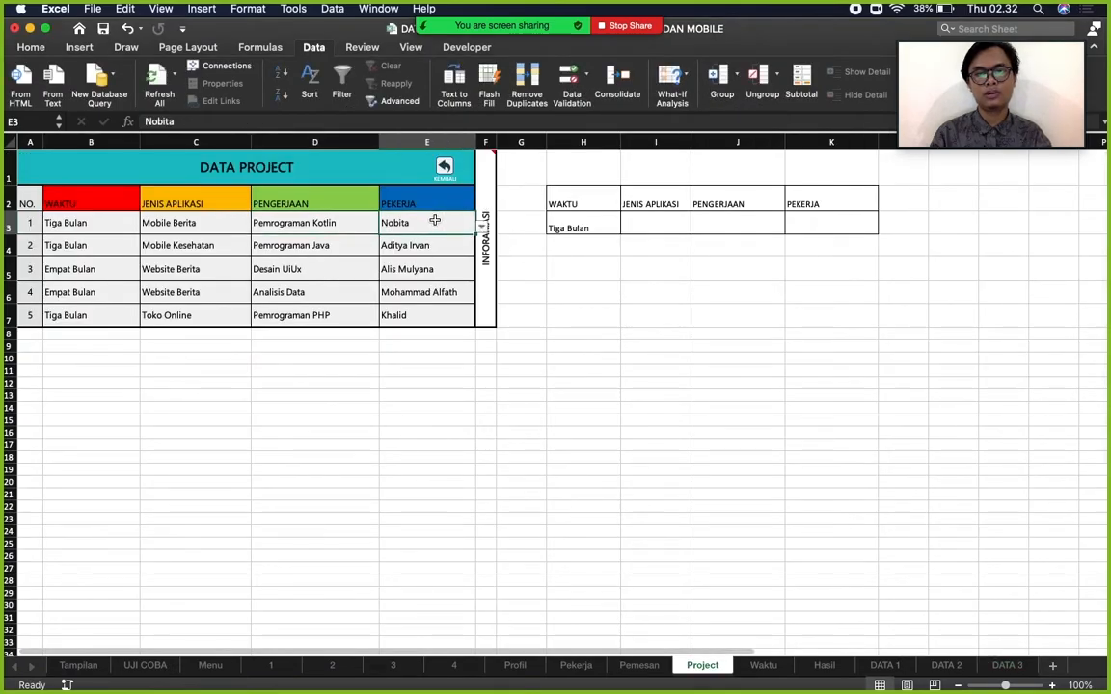
pyautogui.click(568, 79)
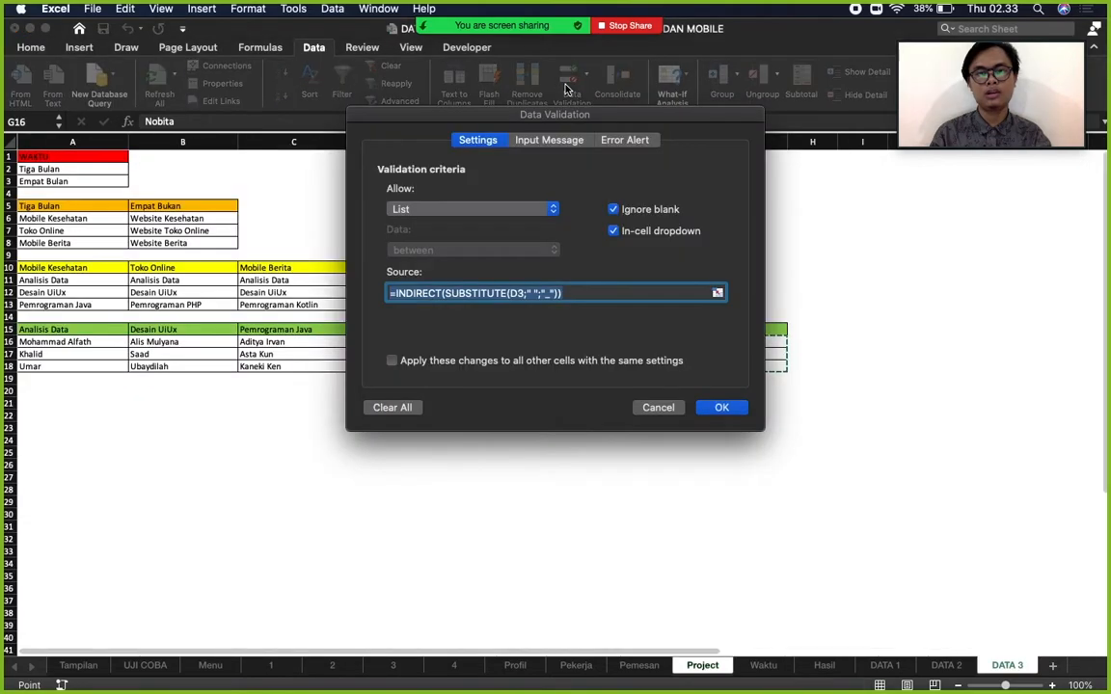
pyautogui.click(660, 408)
# Add a List data validation to cell I3 under JENIS APLIKASI, pasting =INDIRECT(SUBSTITUTE(B3;" ";"_")) as its source.
pyautogui.click(657, 222)
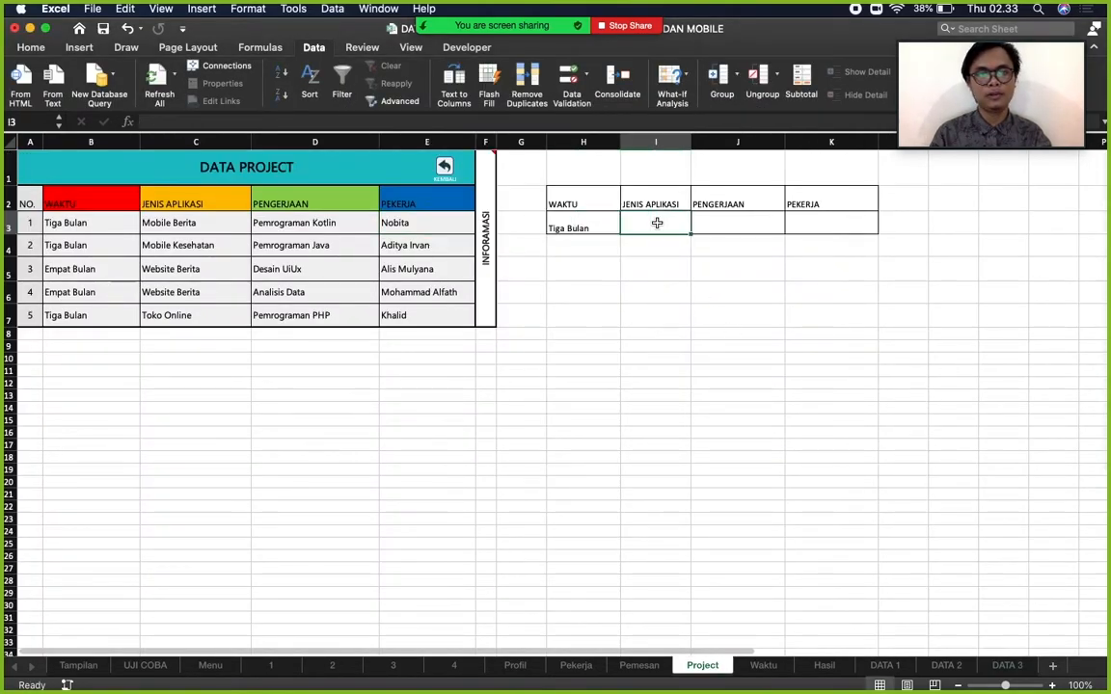
pyautogui.click(584, 72)
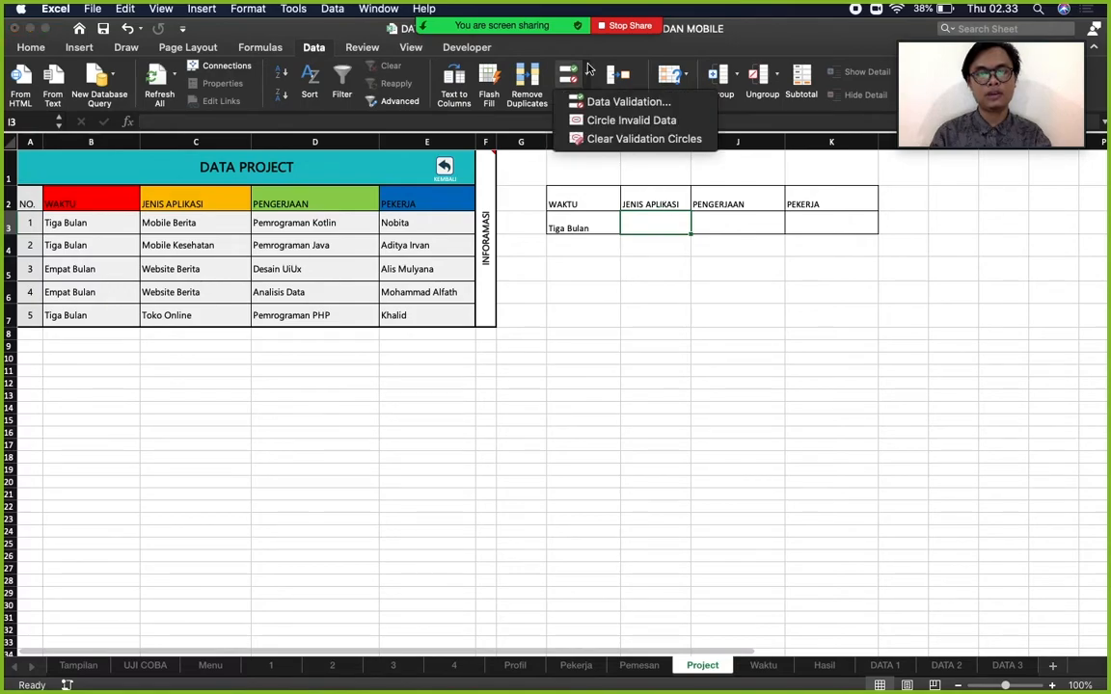
pyautogui.click(618, 102)
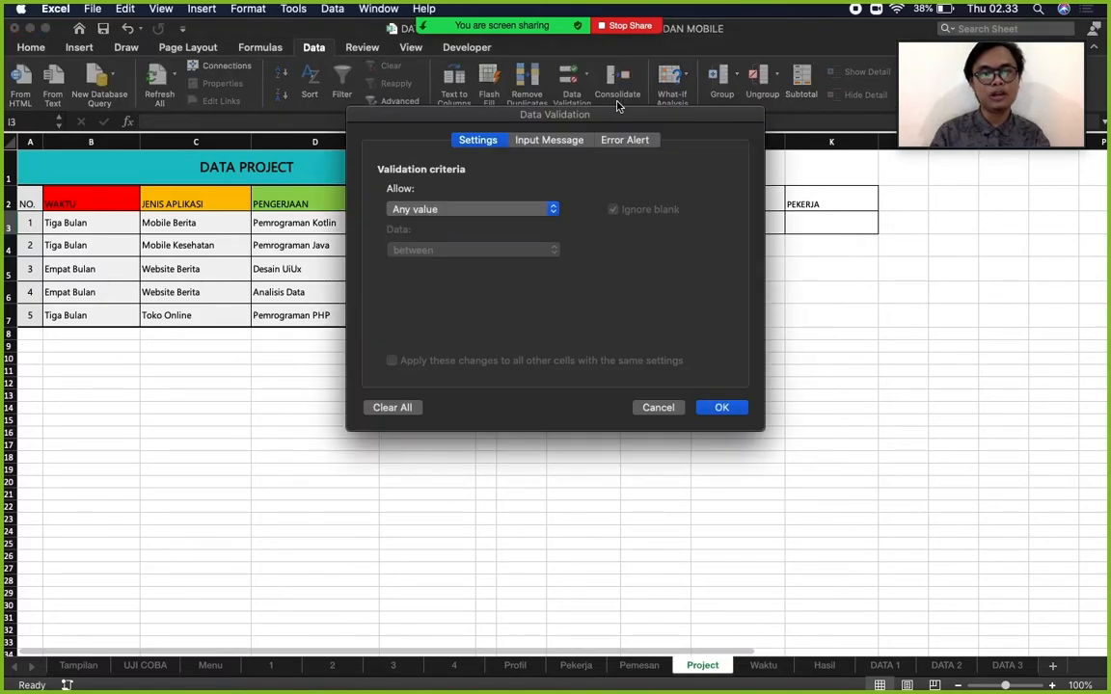
pyautogui.click(554, 212)
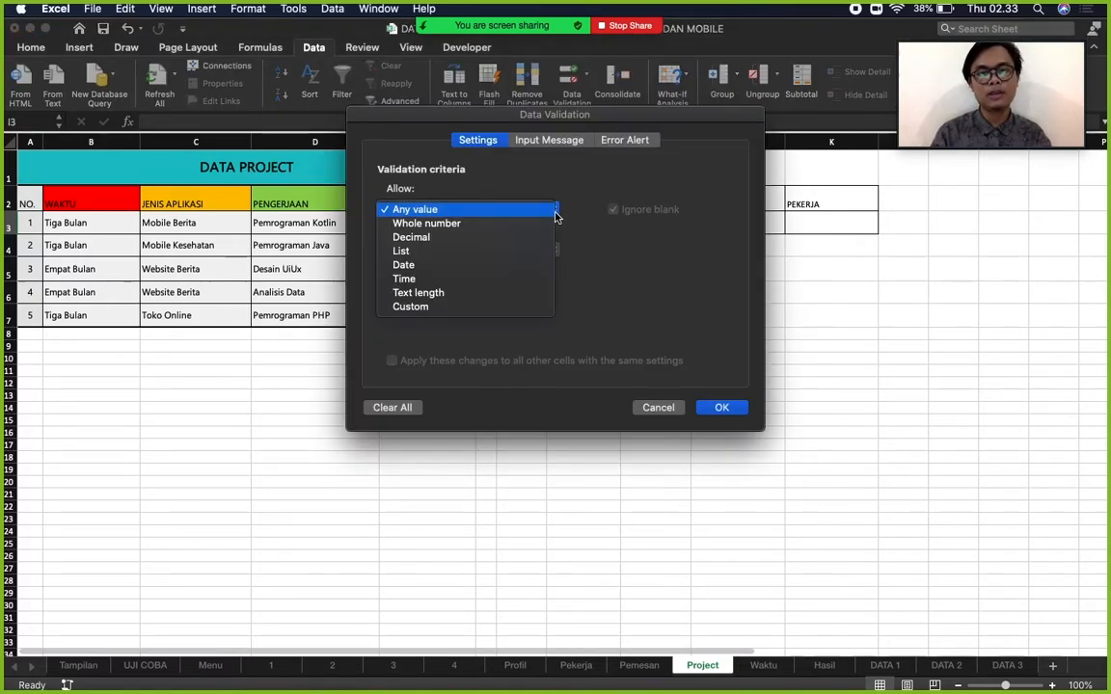
pyautogui.click(491, 253)
pyautogui.click(491, 293)
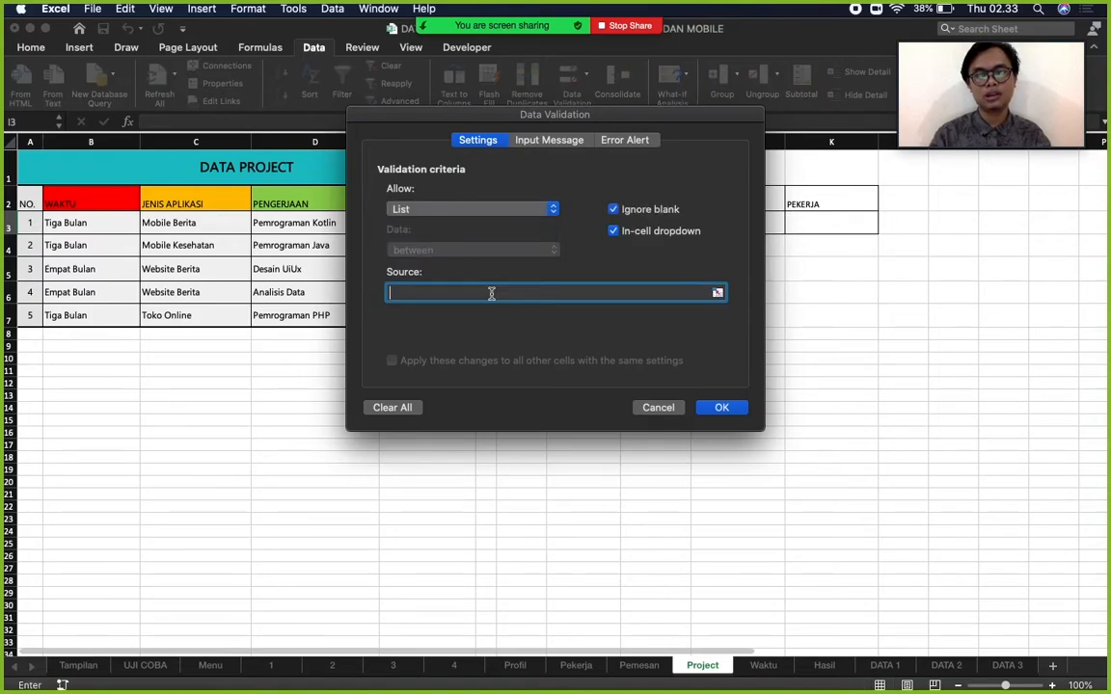
pyautogui.press('super+v')
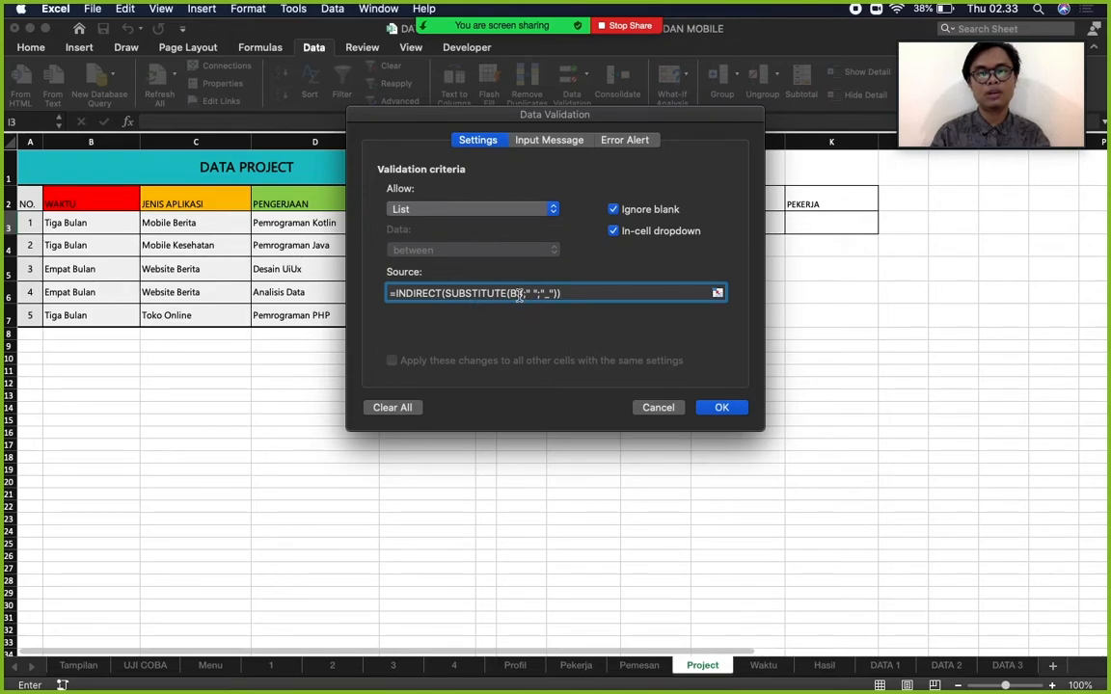
pyautogui.click(718, 292)
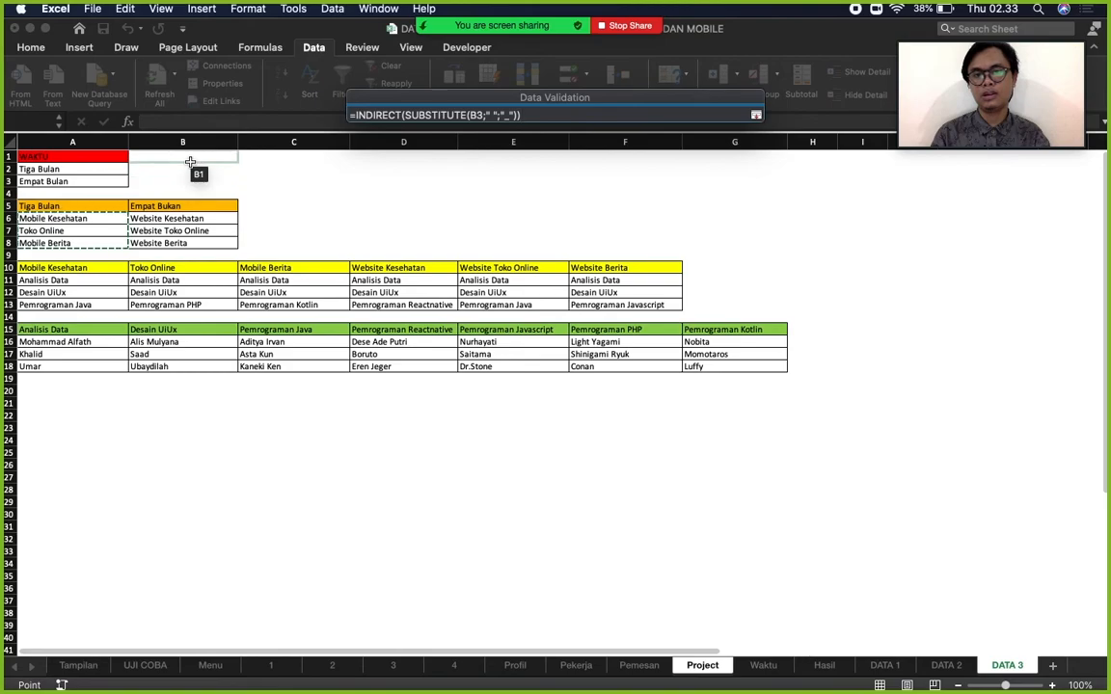
pyautogui.press('Return')
pyautogui.click(726, 415)
# Try the practice table's dropdowns by choosing Toko Online in I3 and Empat Bulan in H3.
pyautogui.click(698, 228)
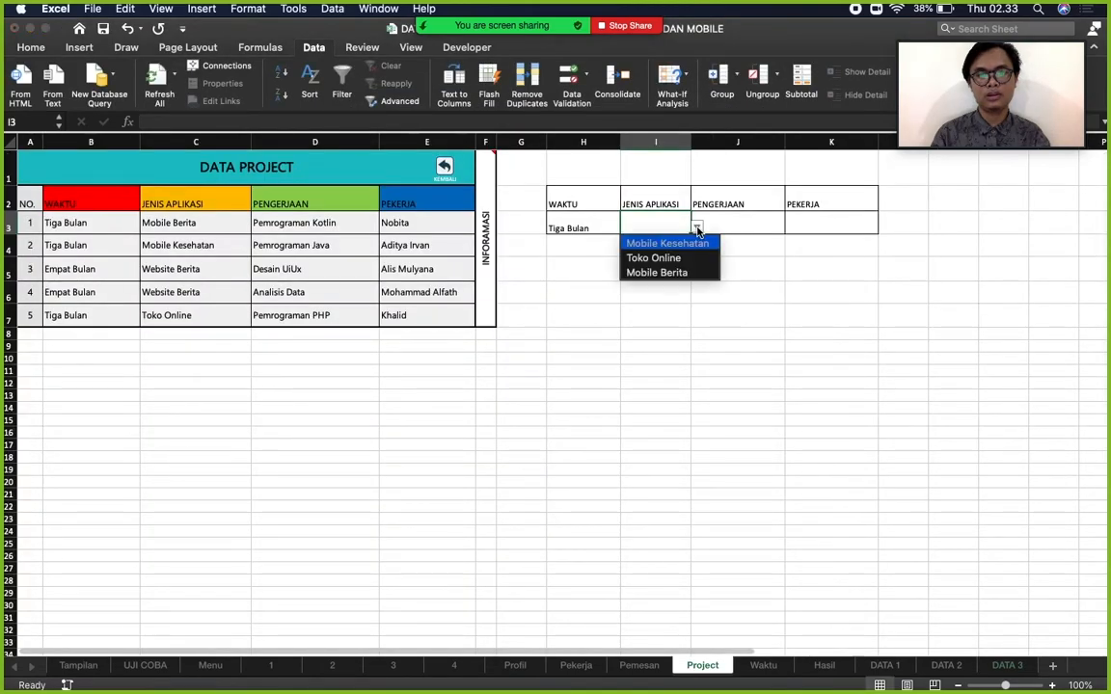
pyautogui.click(684, 258)
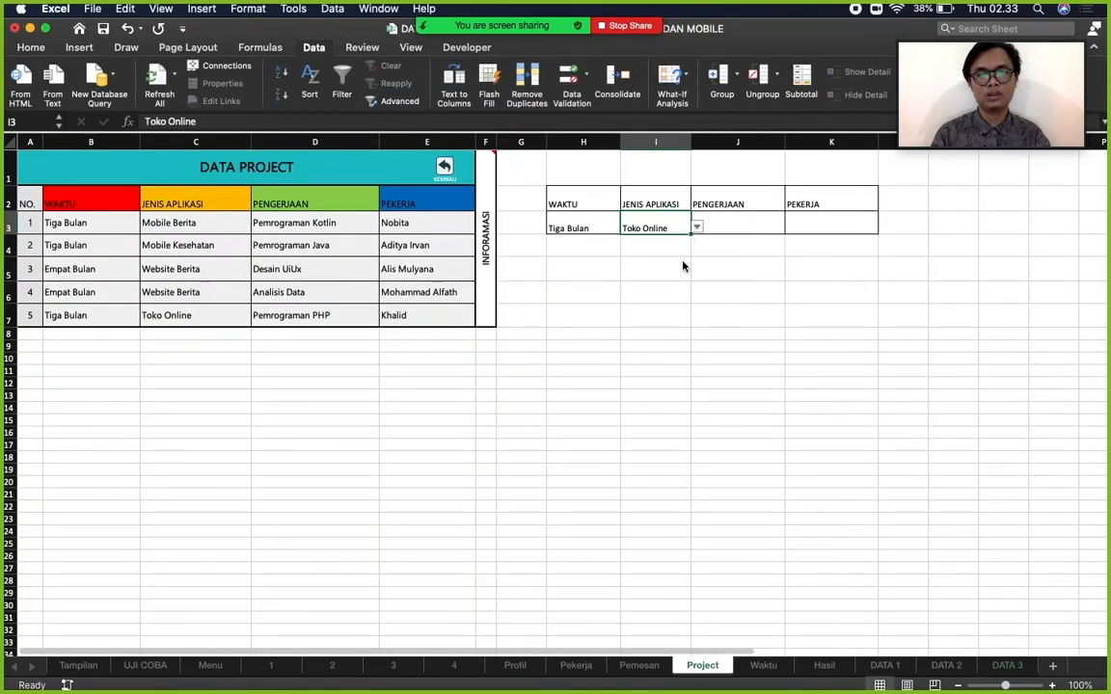
pyautogui.click(610, 227)
pyautogui.click(627, 230)
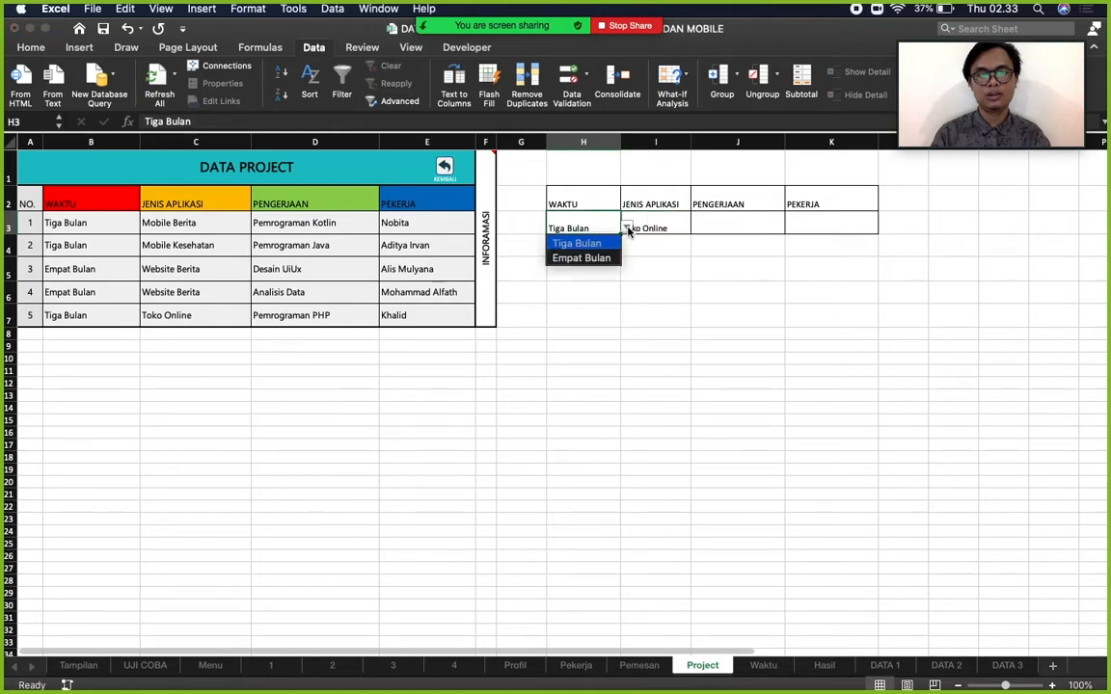
pyautogui.click(571, 257)
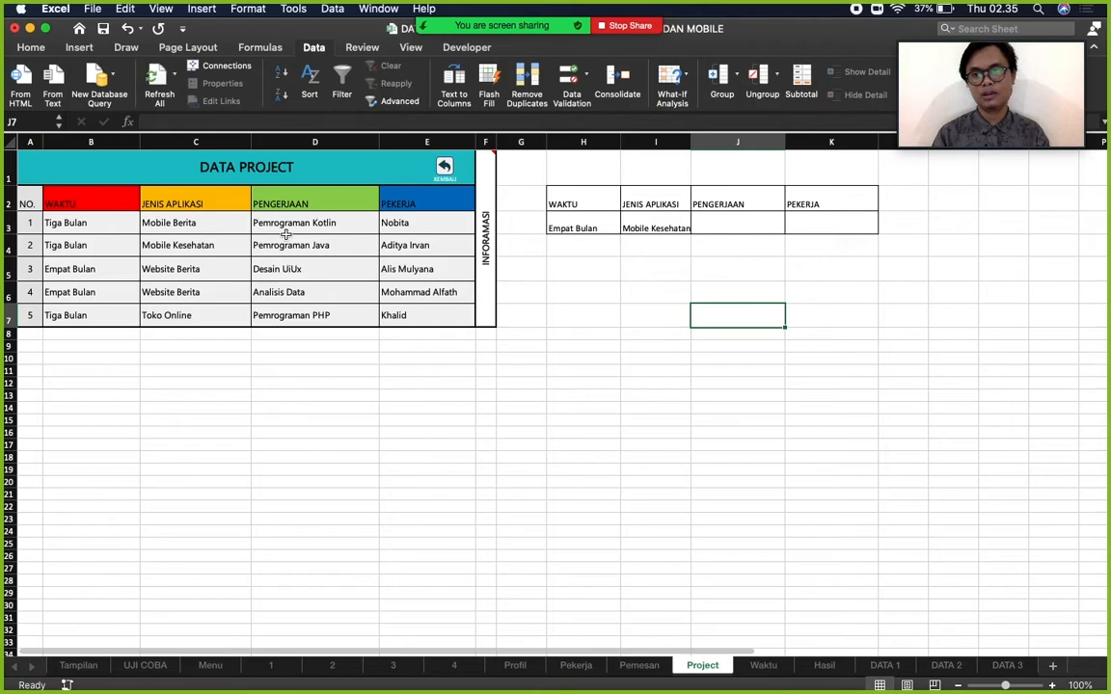
# Copy the validation source formula =INDIRECT(SUBSTITUTE(C3;" ";"_")) from cell D3 under PENGERJAAN, leaving its validation settings unchanged.
pyautogui.click(260, 220)
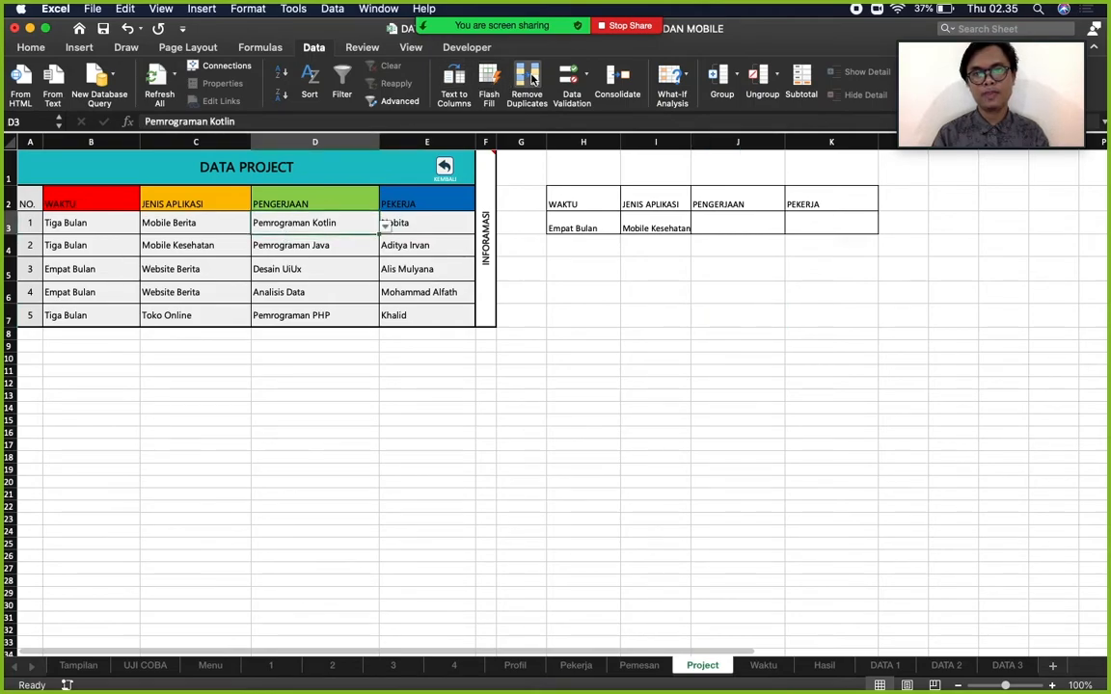
pyautogui.click(571, 87)
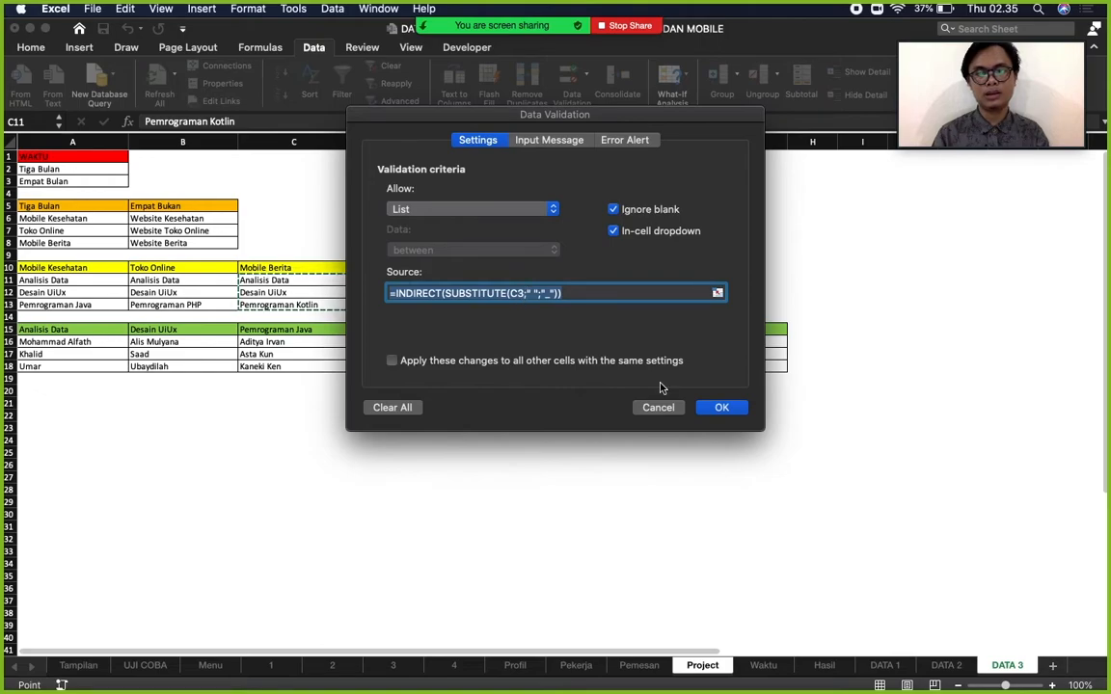
pyautogui.rightClick(545, 291)
pyautogui.click(591, 363)
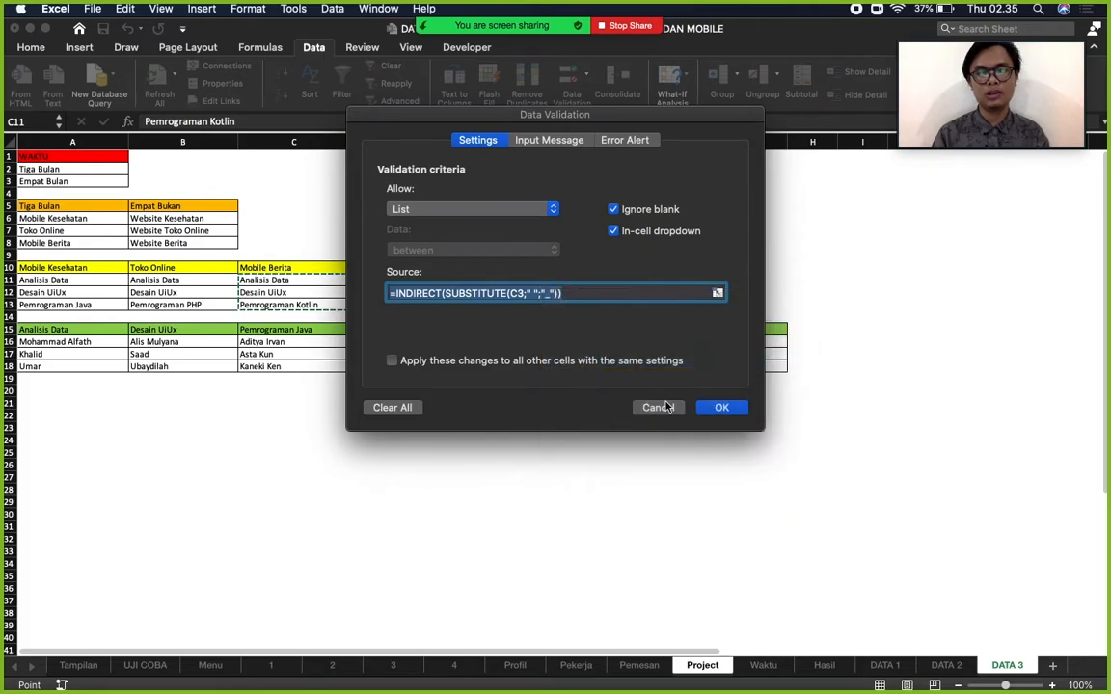
pyautogui.click(662, 406)
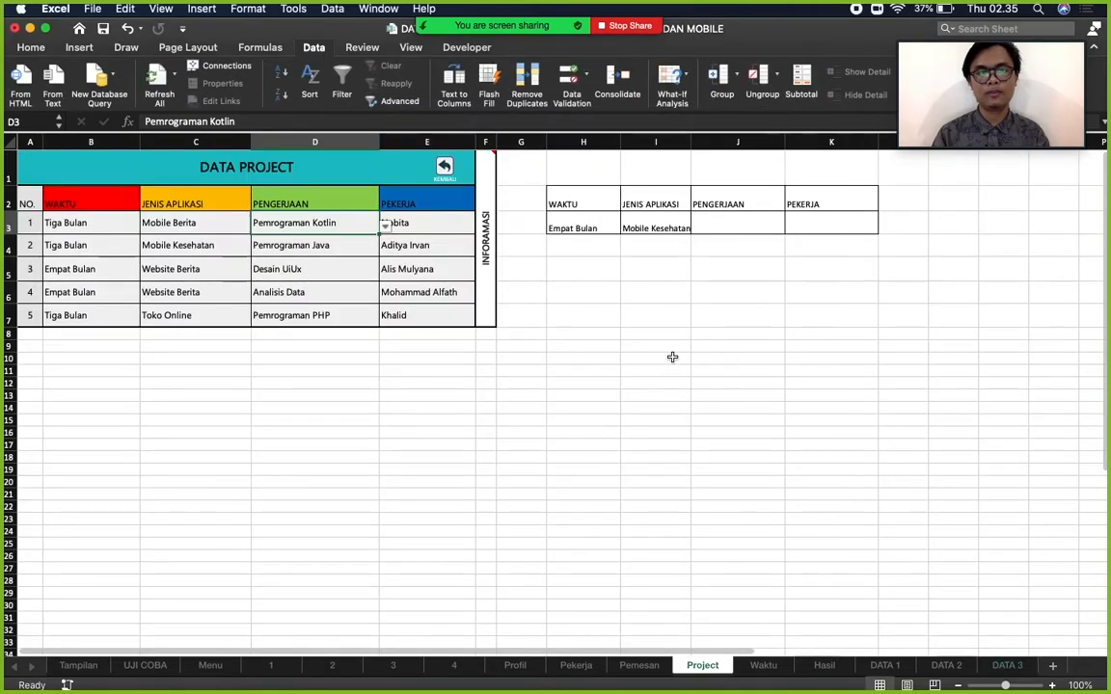
# Add a List data validation to J3 under PENGERJAAN, pasting =INDIRECT(SUBSTITUTE(C3;" ";"_")) as its source, and choose Desain UiUx from its dropdown.
pyautogui.click(714, 224)
pyautogui.click(576, 92)
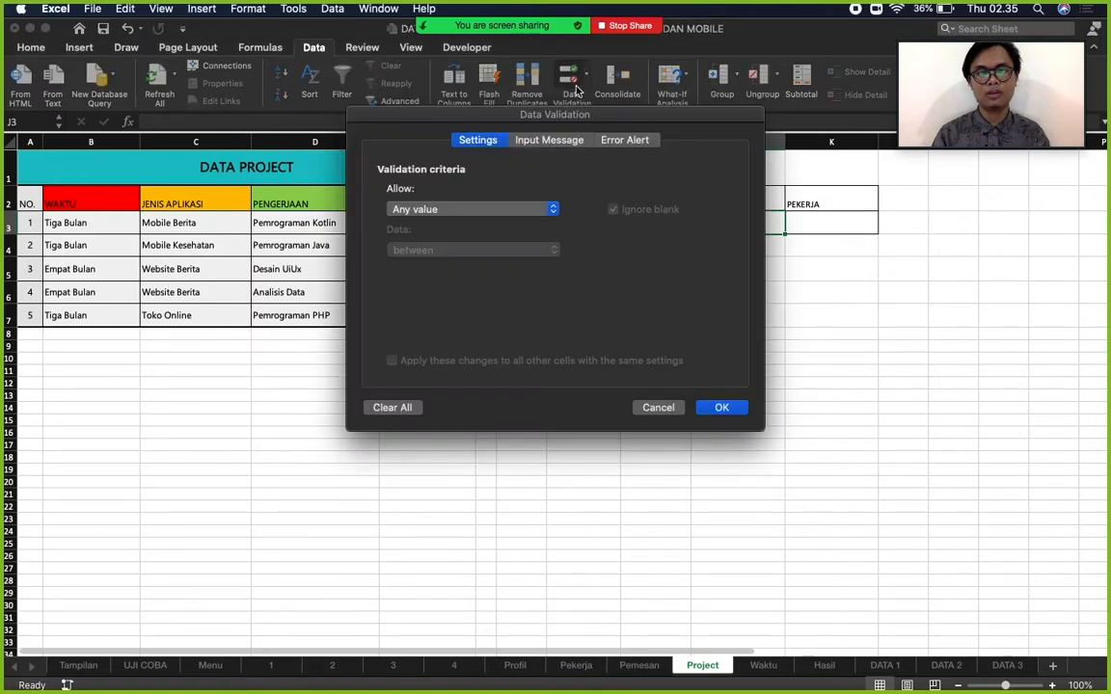
pyautogui.click(550, 209)
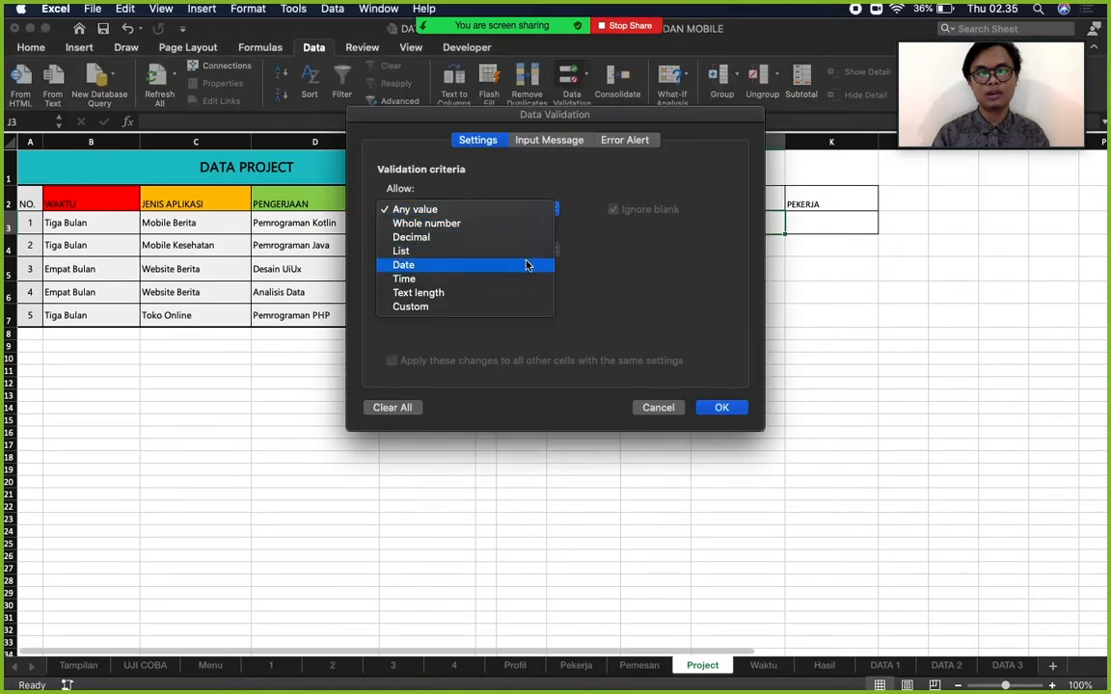
pyautogui.click(529, 252)
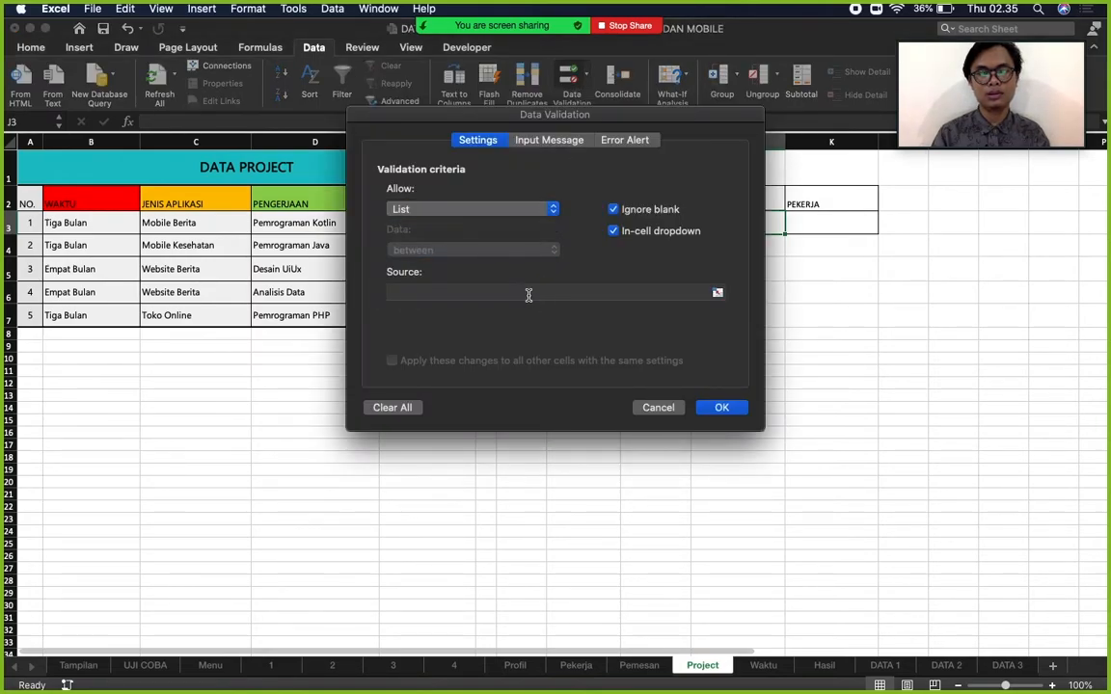
pyautogui.click(527, 295)
pyautogui.press('super+v')
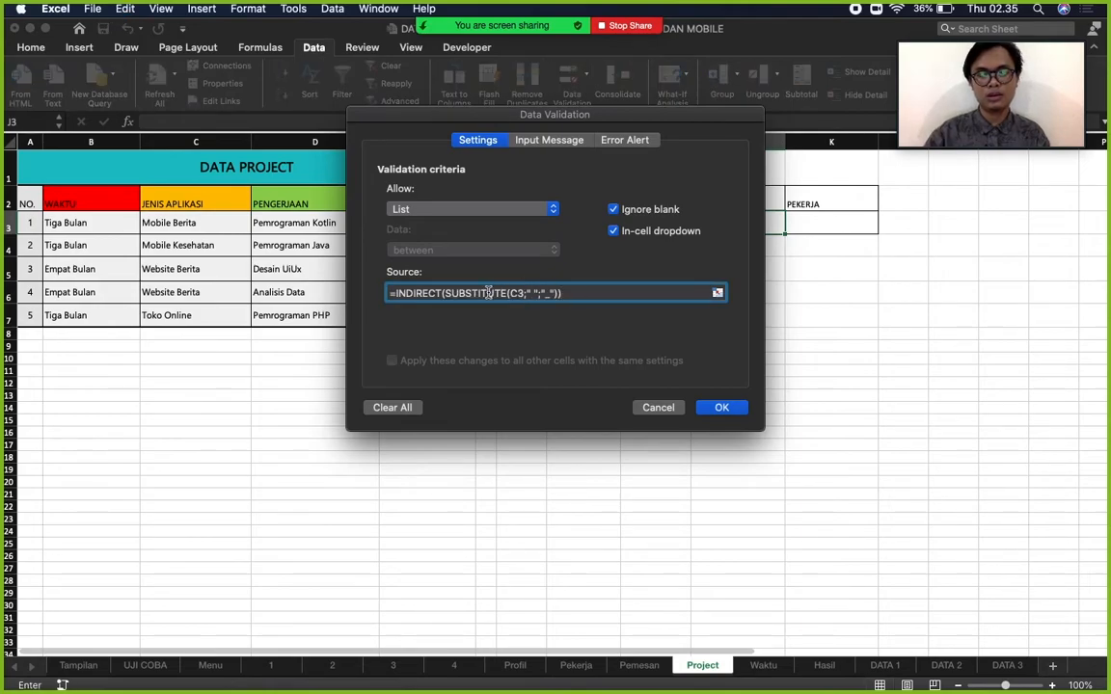
pyautogui.click(718, 408)
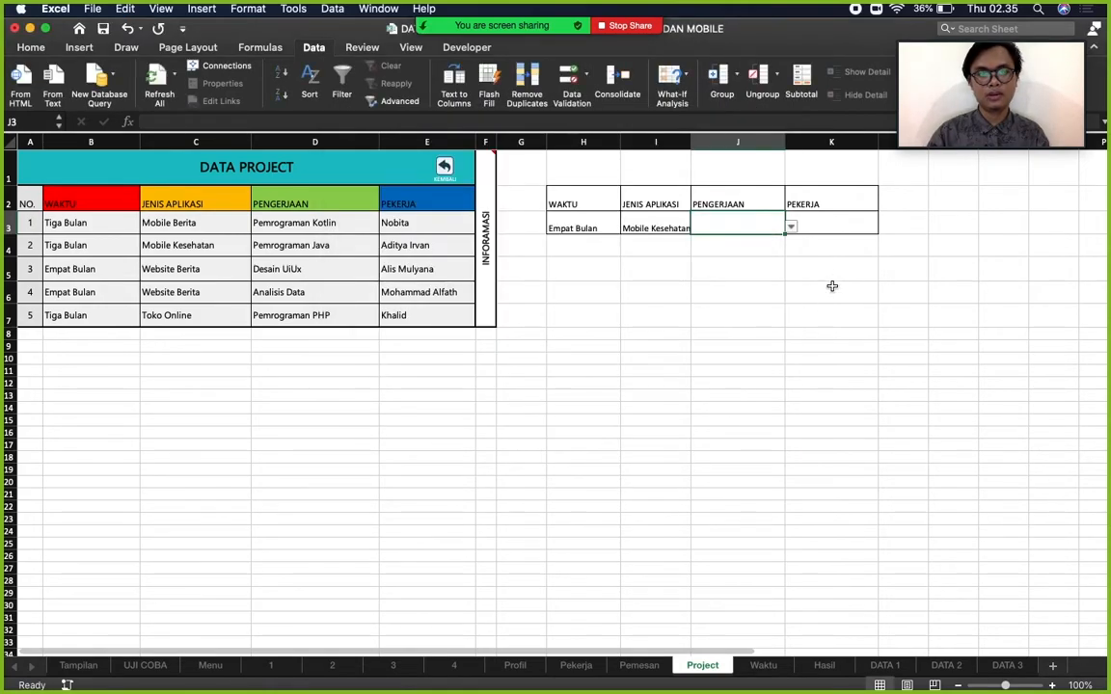
pyautogui.click(790, 229)
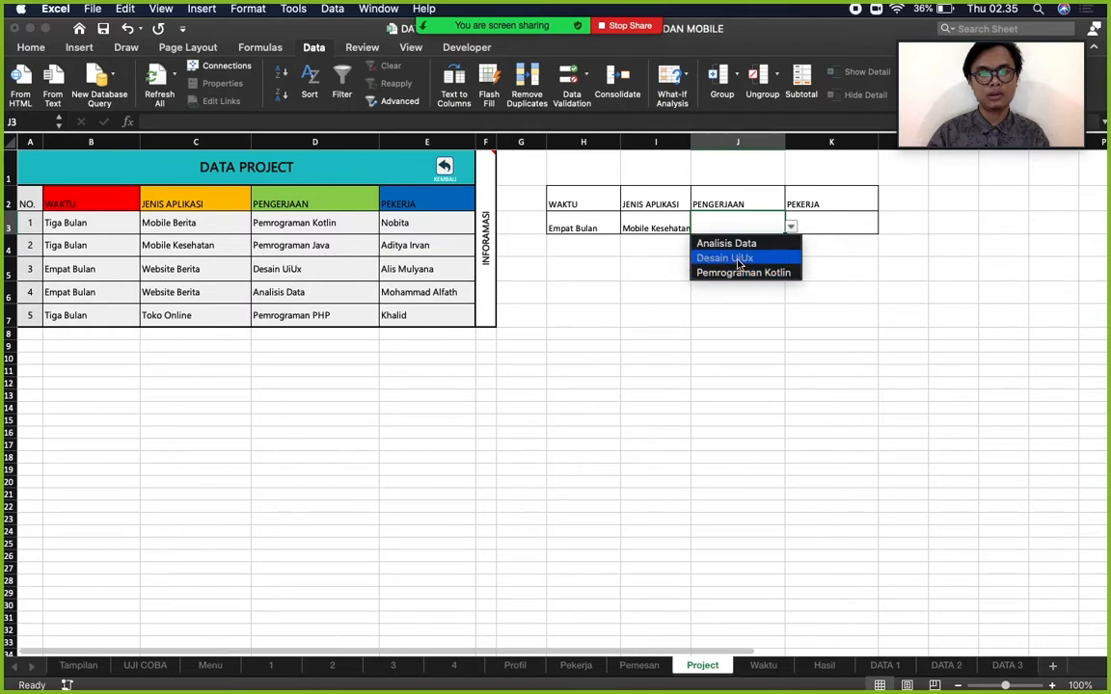
pyautogui.click(733, 259)
# Examine the data validation source of cell E3 under PEKERJA in the DATA PROJECT table without changing it.
pyautogui.click(808, 224)
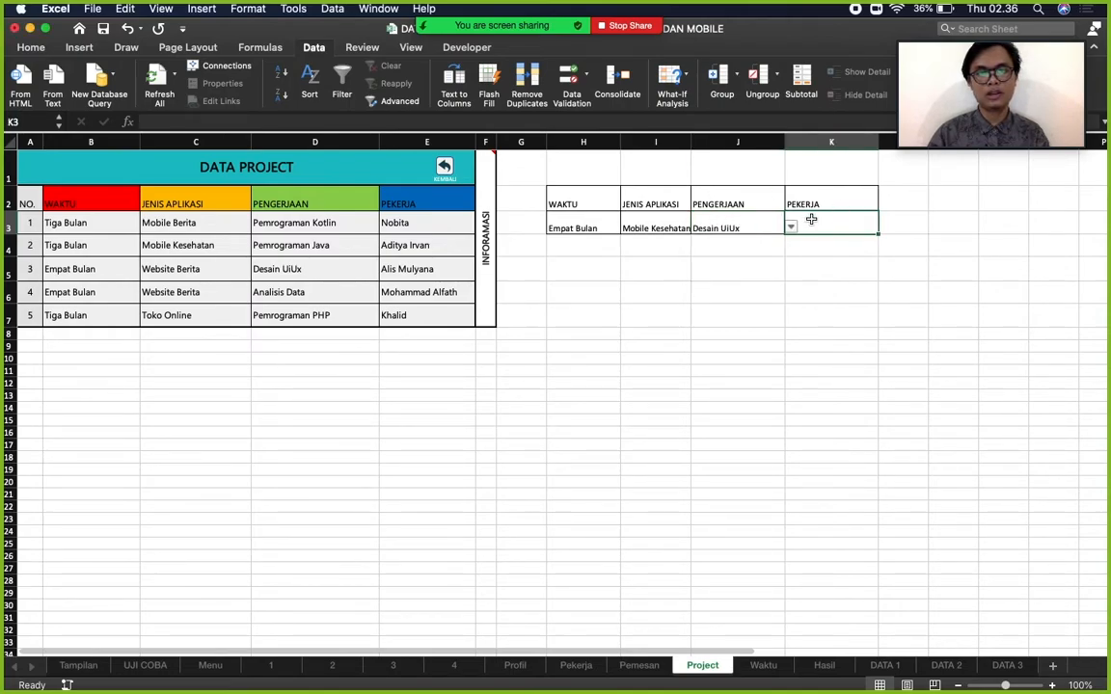
pyautogui.click(416, 222)
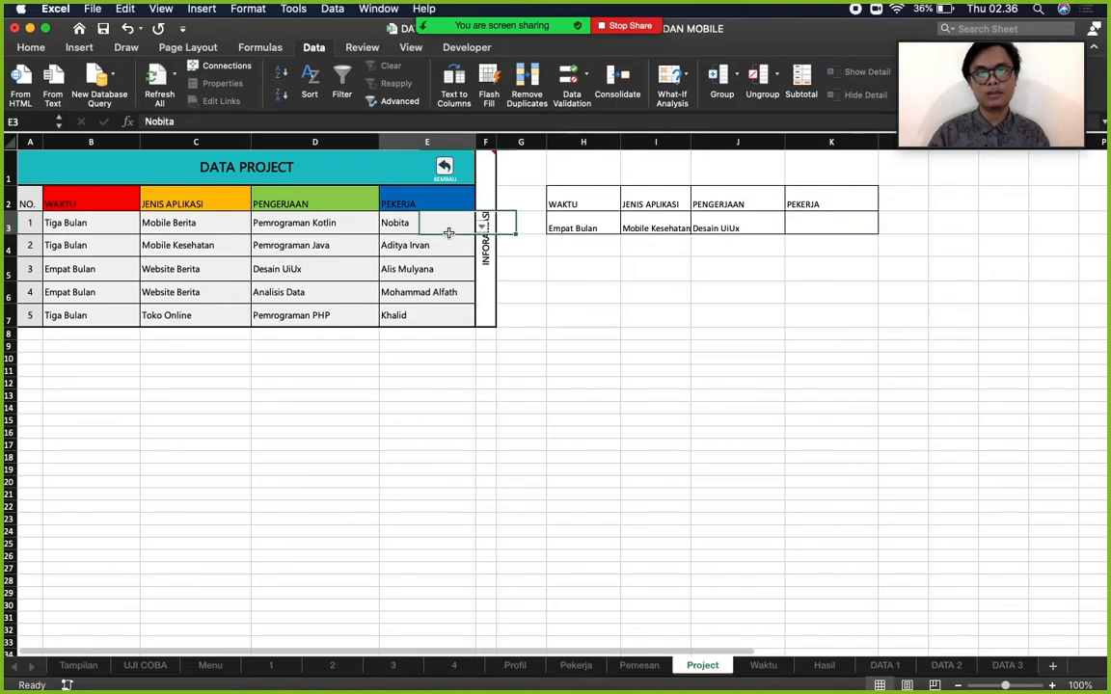
pyautogui.click(572, 84)
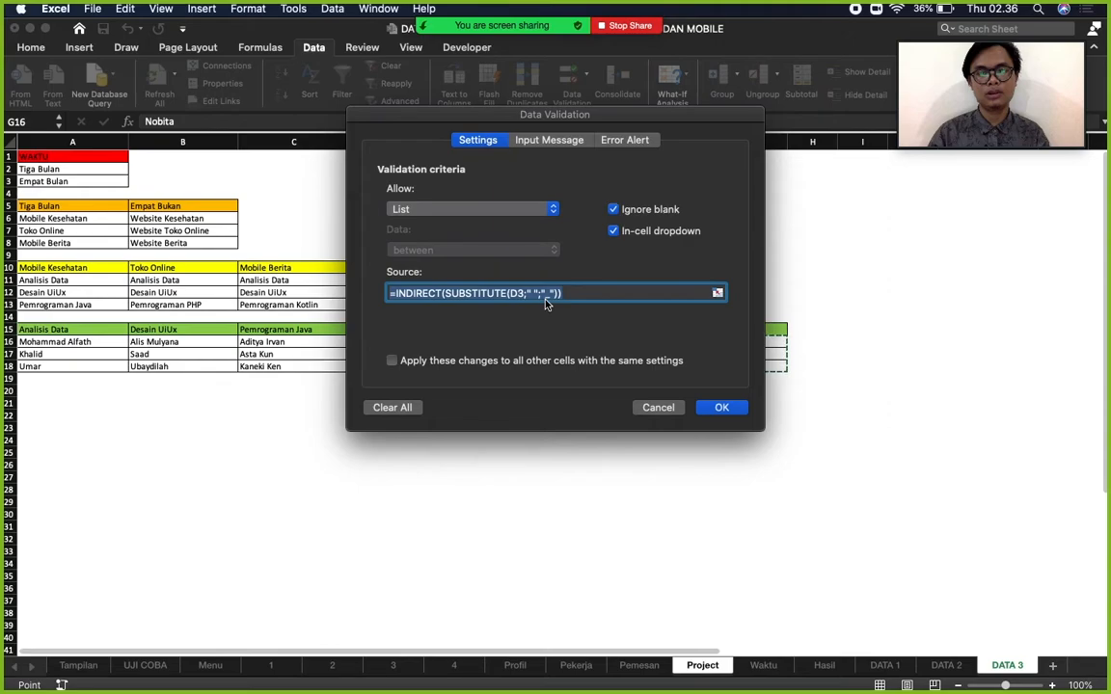
pyautogui.click(659, 408)
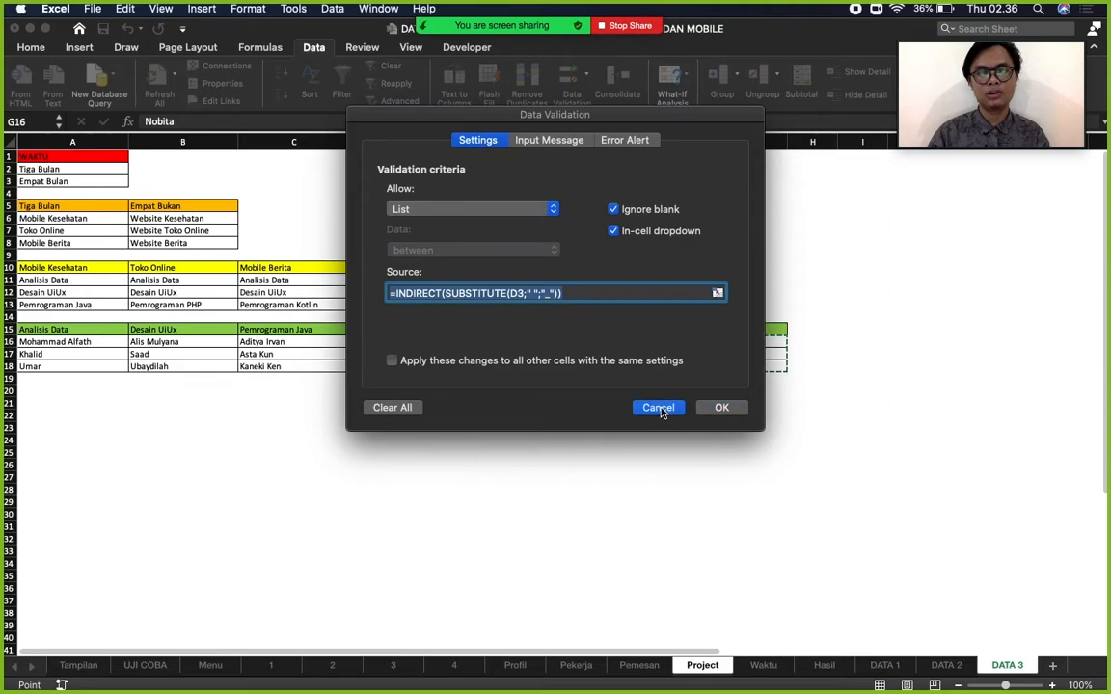
pyautogui.click(827, 222)
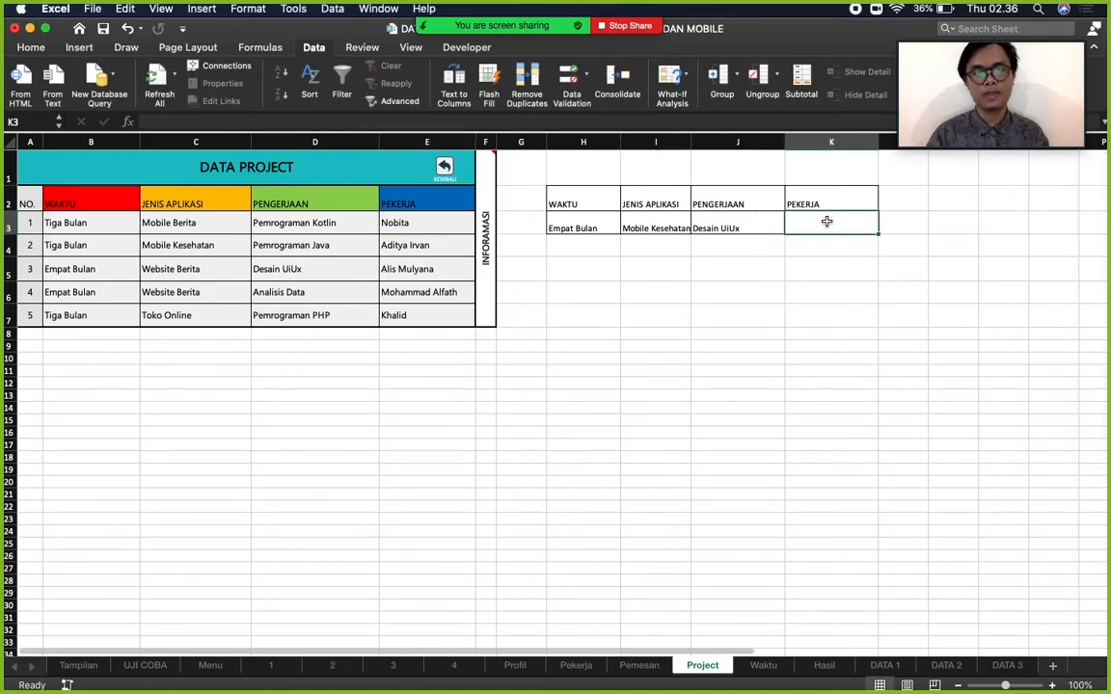
pyautogui.press('super+v')
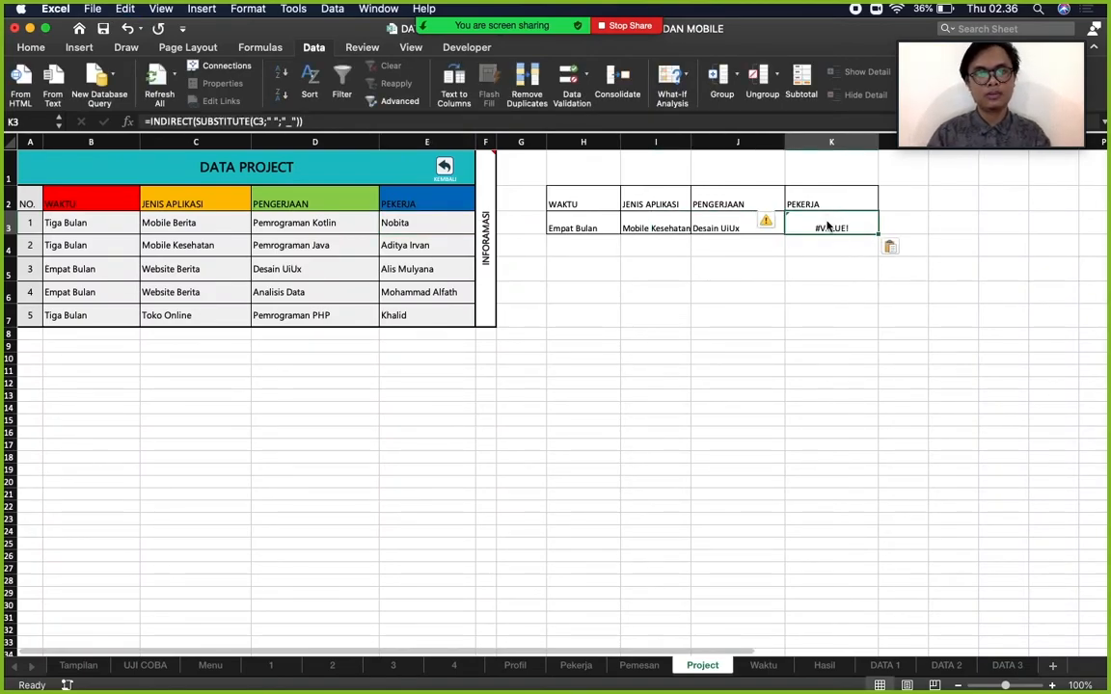
pyautogui.click(853, 267)
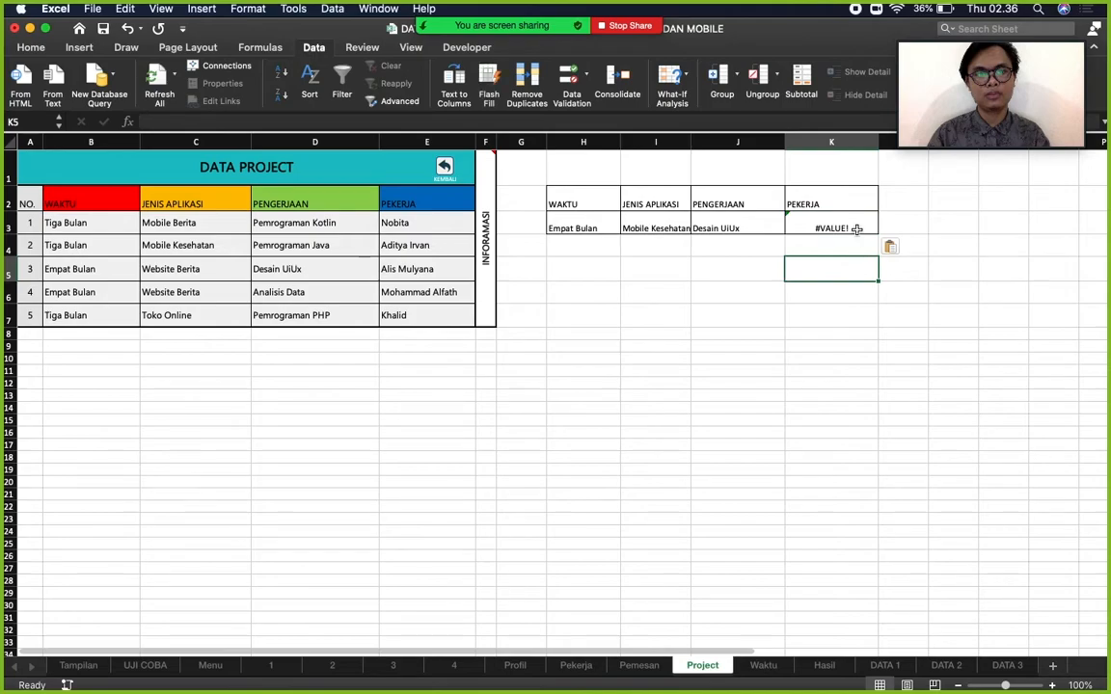
pyautogui.click(856, 228)
pyautogui.press('Delete')
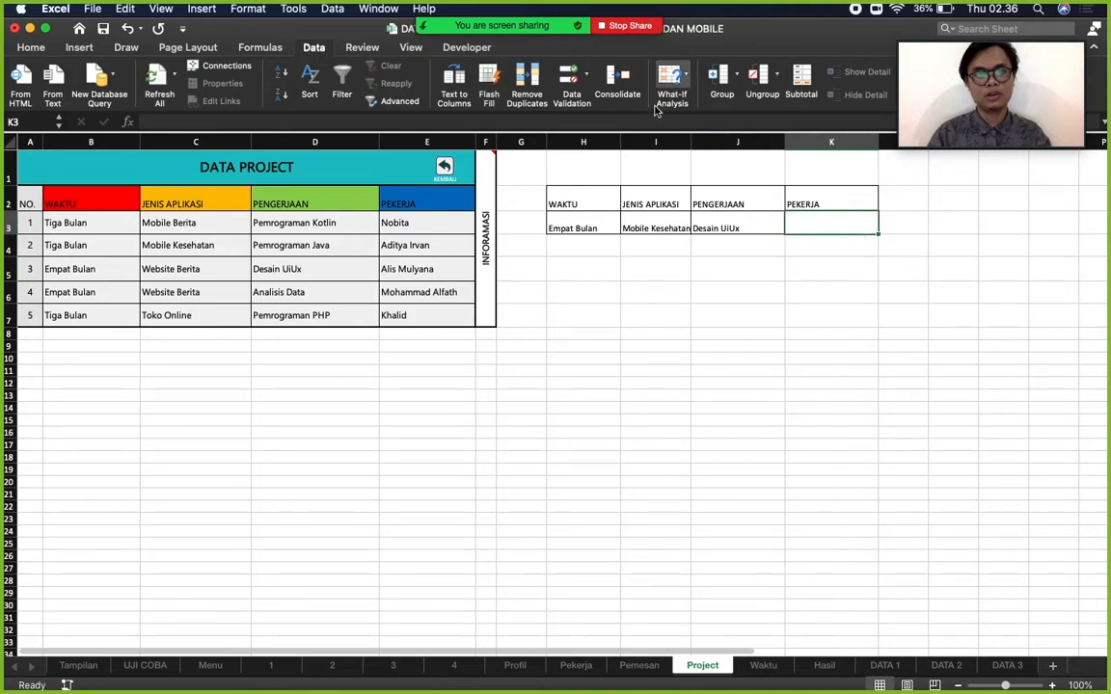
# Add a List data validation to K3 under PEKERJA with source =INDIRECT(SUBSTITUTE(D3;" ";"_")) and choose a worker's name from its dropdown.
pyautogui.click(585, 75)
pyautogui.click(622, 103)
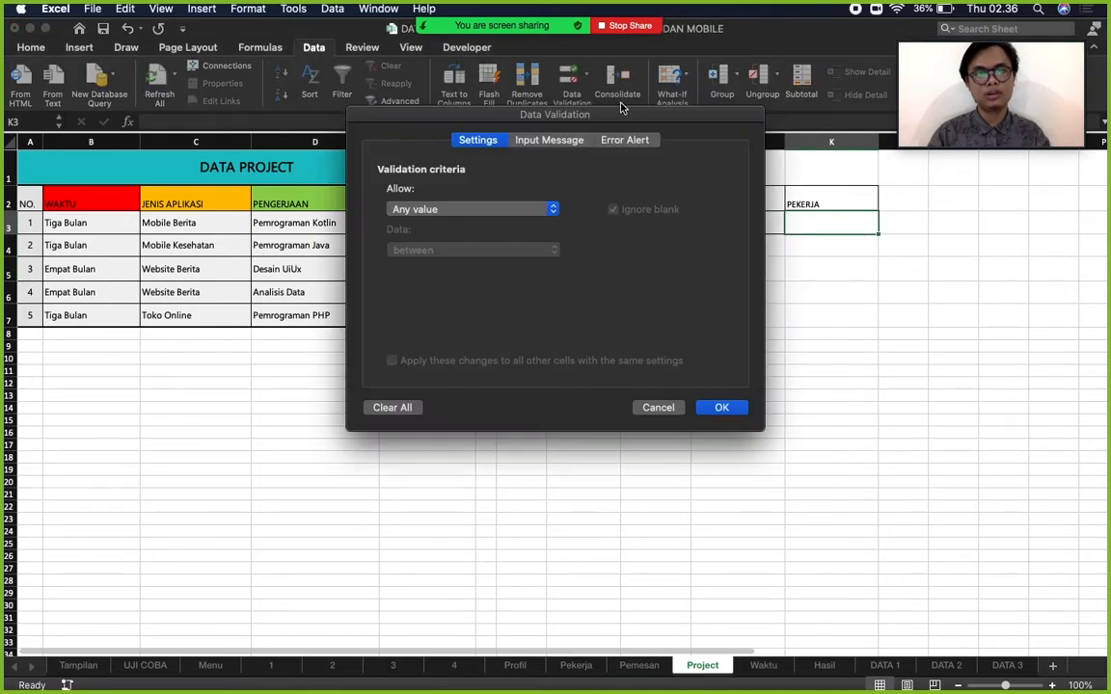
pyautogui.click(551, 209)
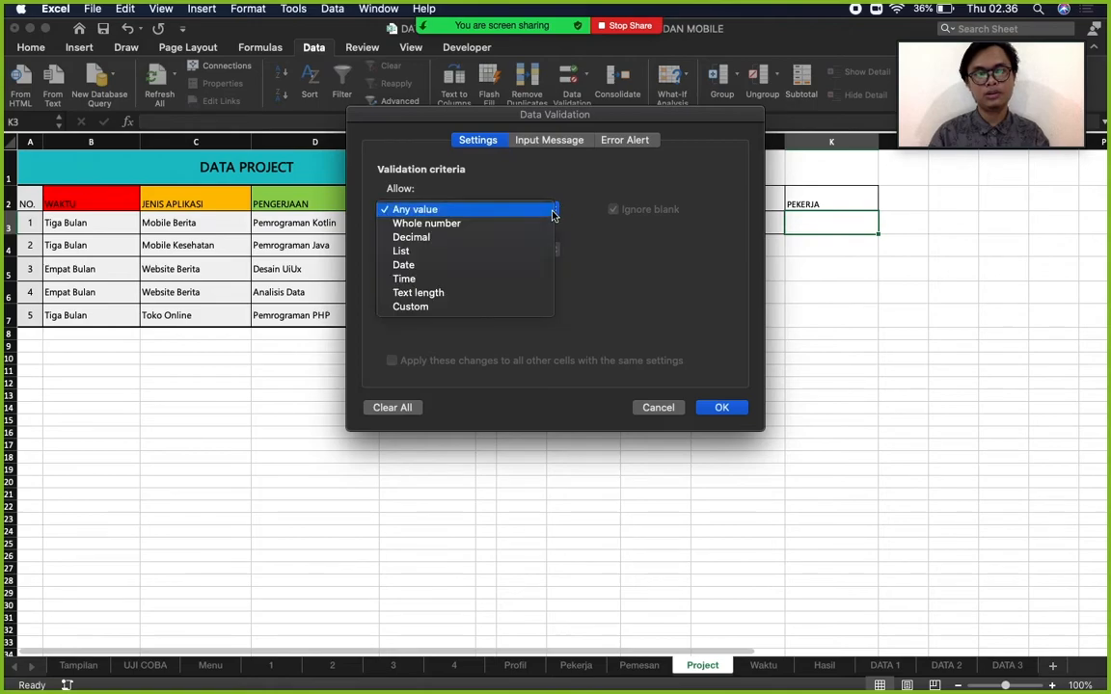
pyautogui.click(525, 254)
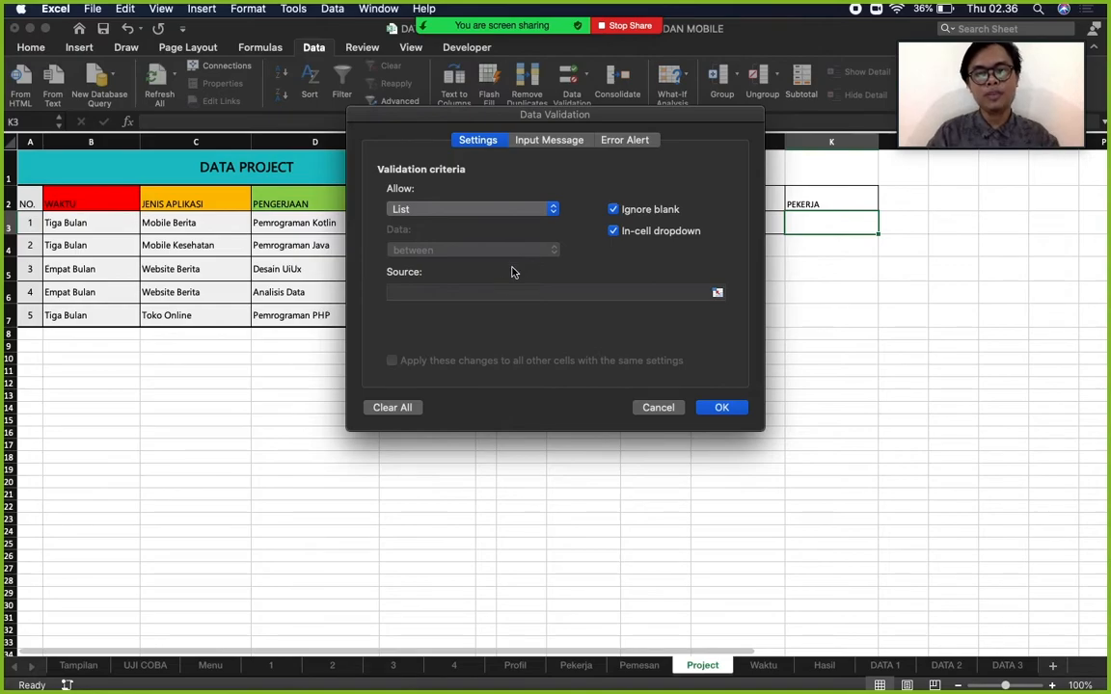
pyautogui.click(487, 294)
pyautogui.press('super+v')
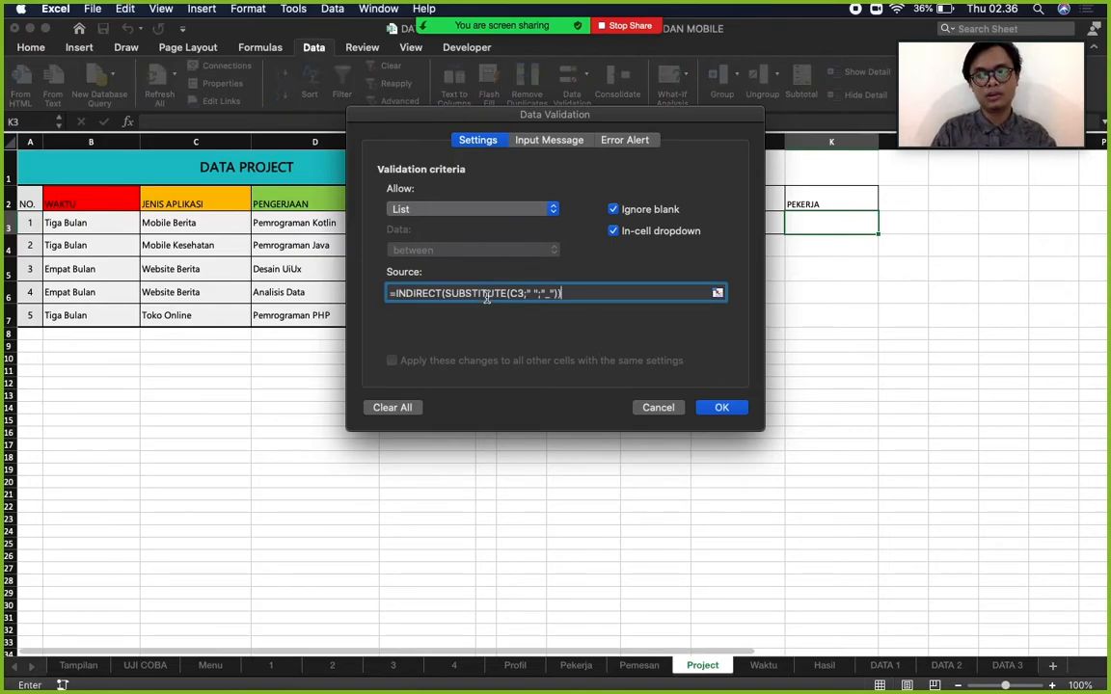
pyautogui.click(515, 294)
pyautogui.press('BackSpace')
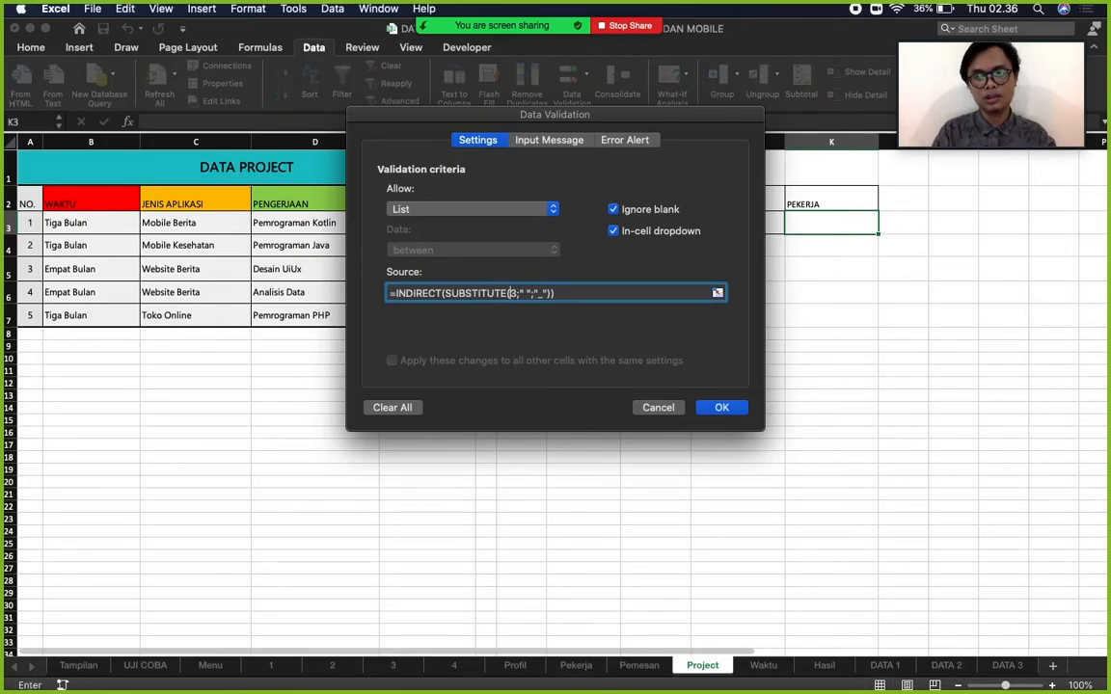
pyautogui.write('D')
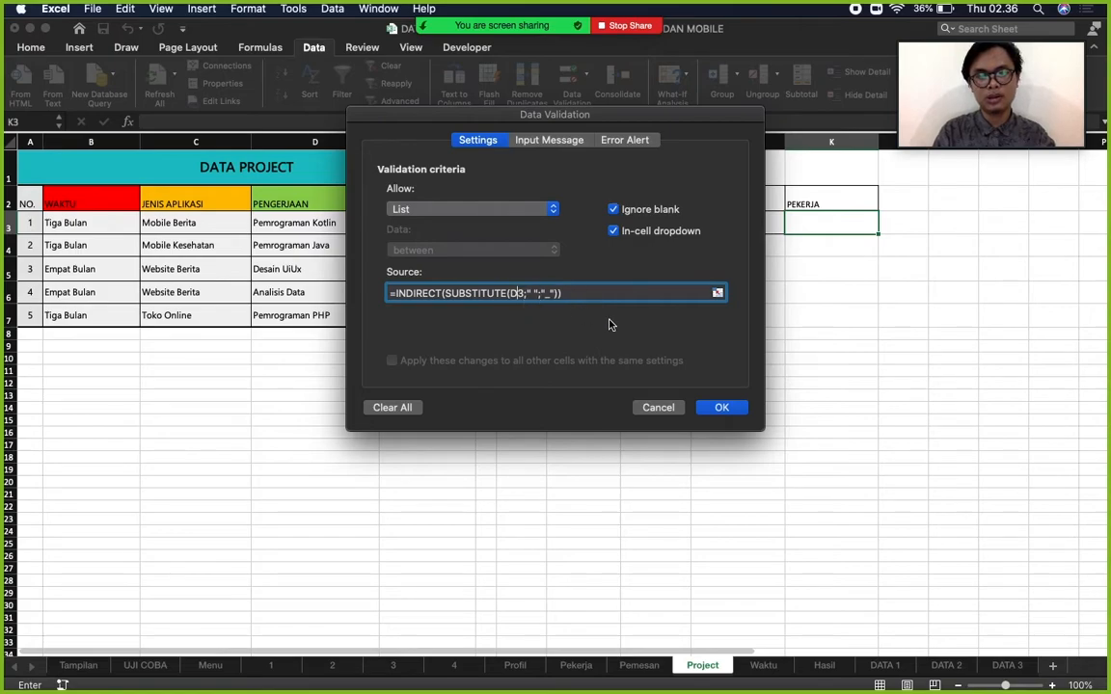
pyautogui.click(709, 407)
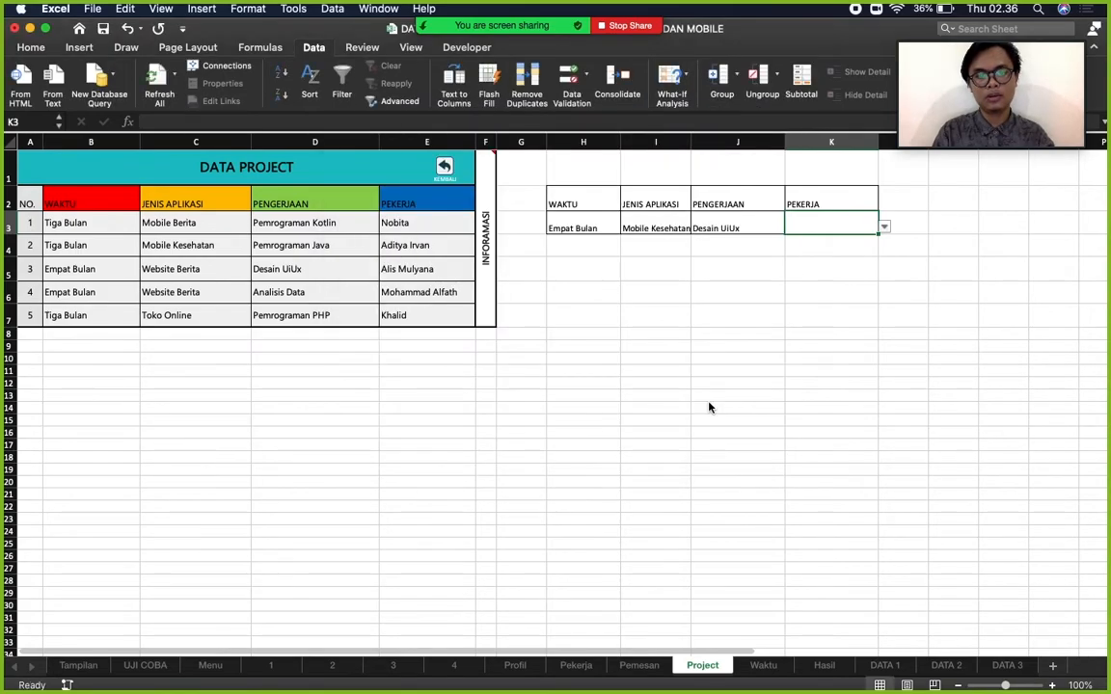
pyautogui.click(883, 227)
pyautogui.click(836, 258)
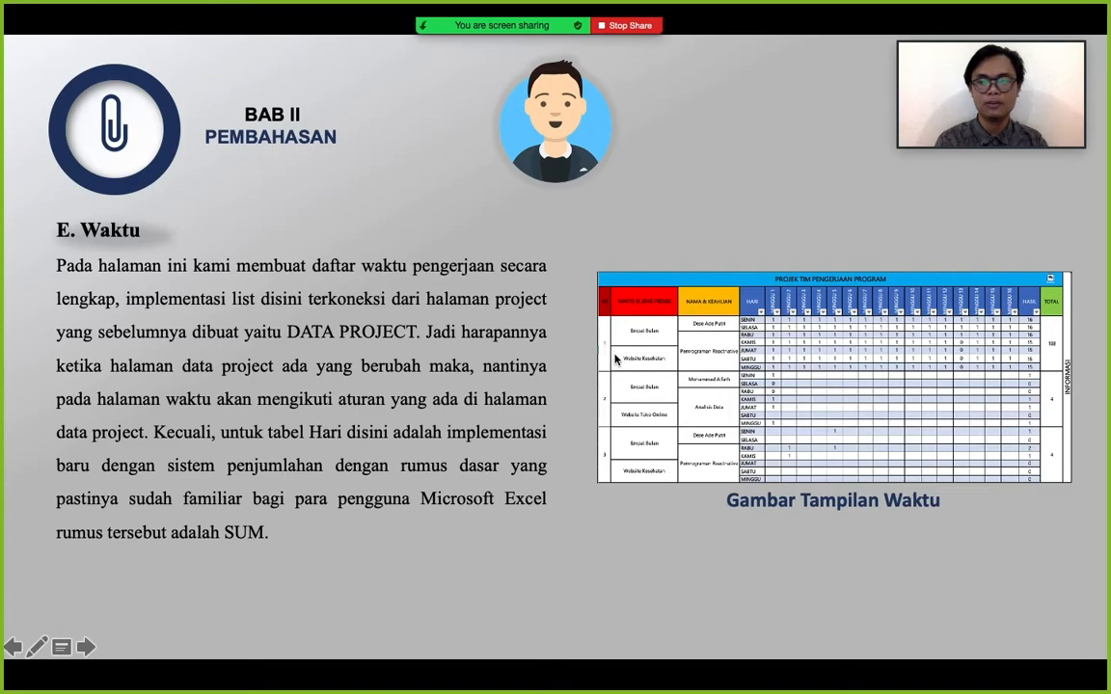
# End the slide show on the Waktu slide and switch to the Excel workbook.
pyautogui.click(61, 647)
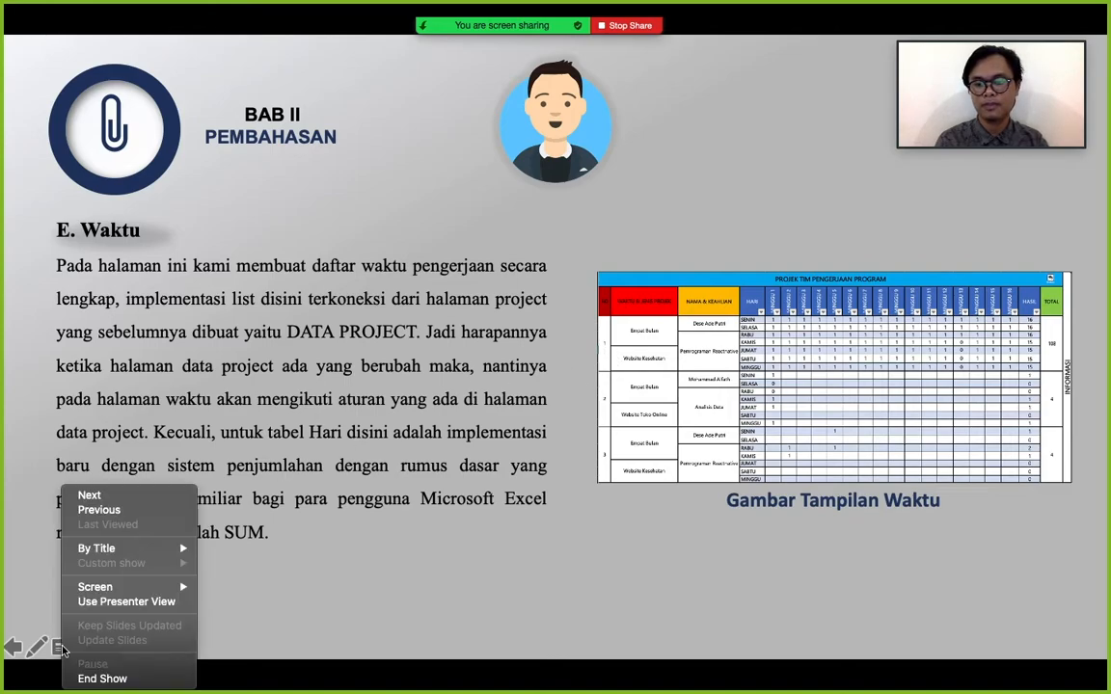
pyautogui.click(104, 678)
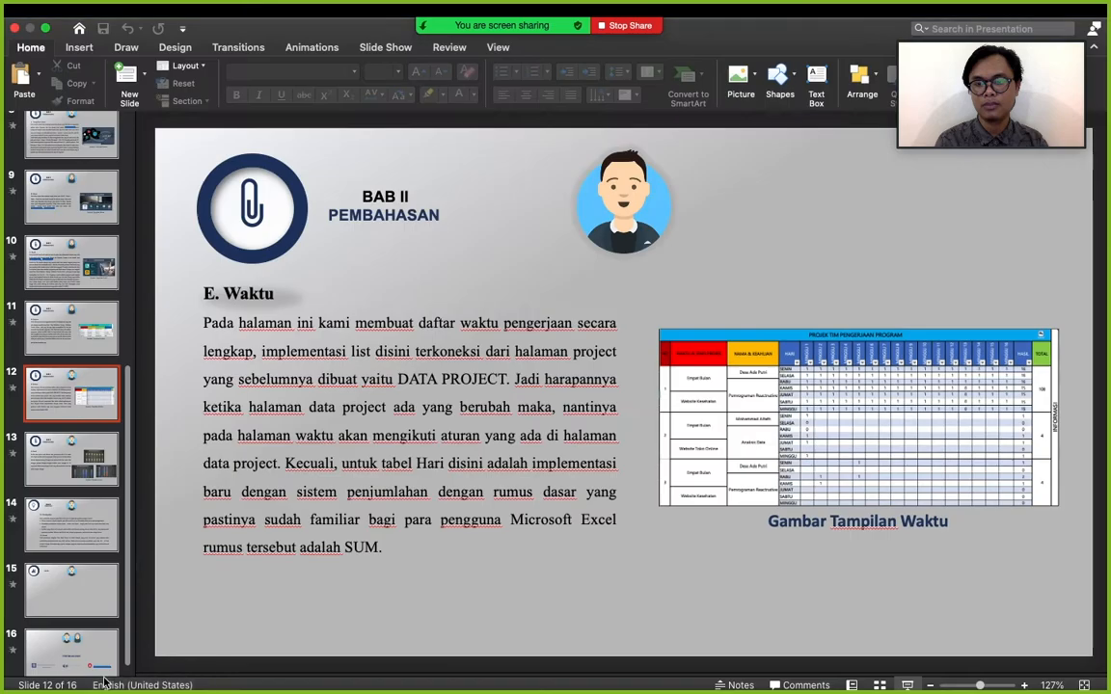
pyautogui.moveTo(545, 670)
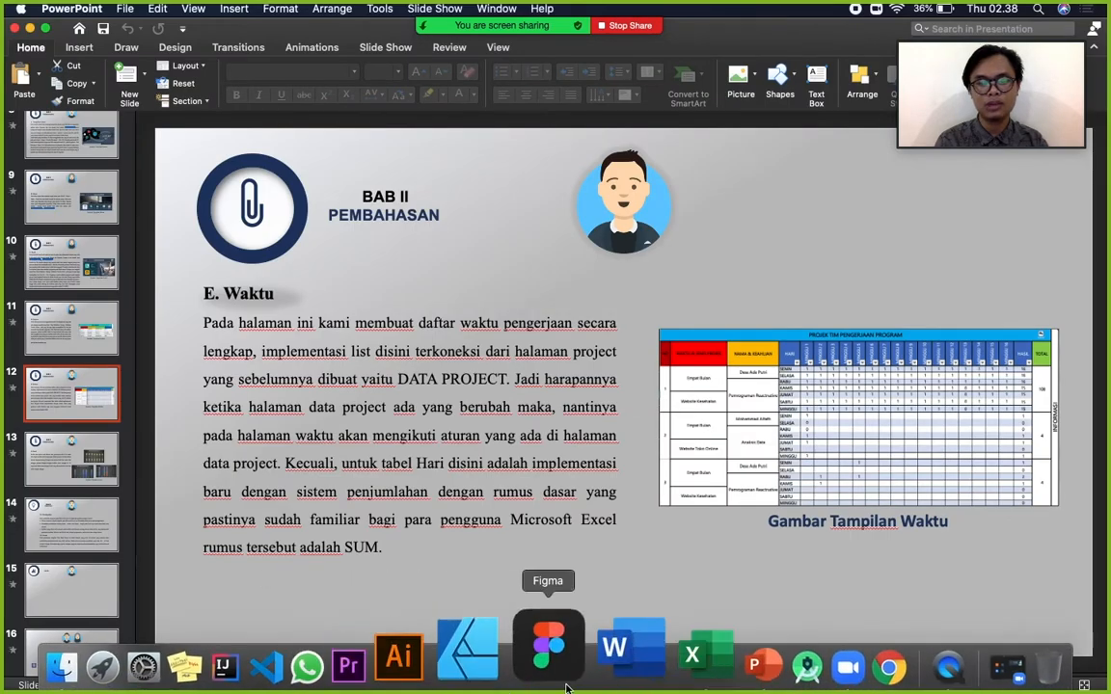
pyautogui.click(600, 656)
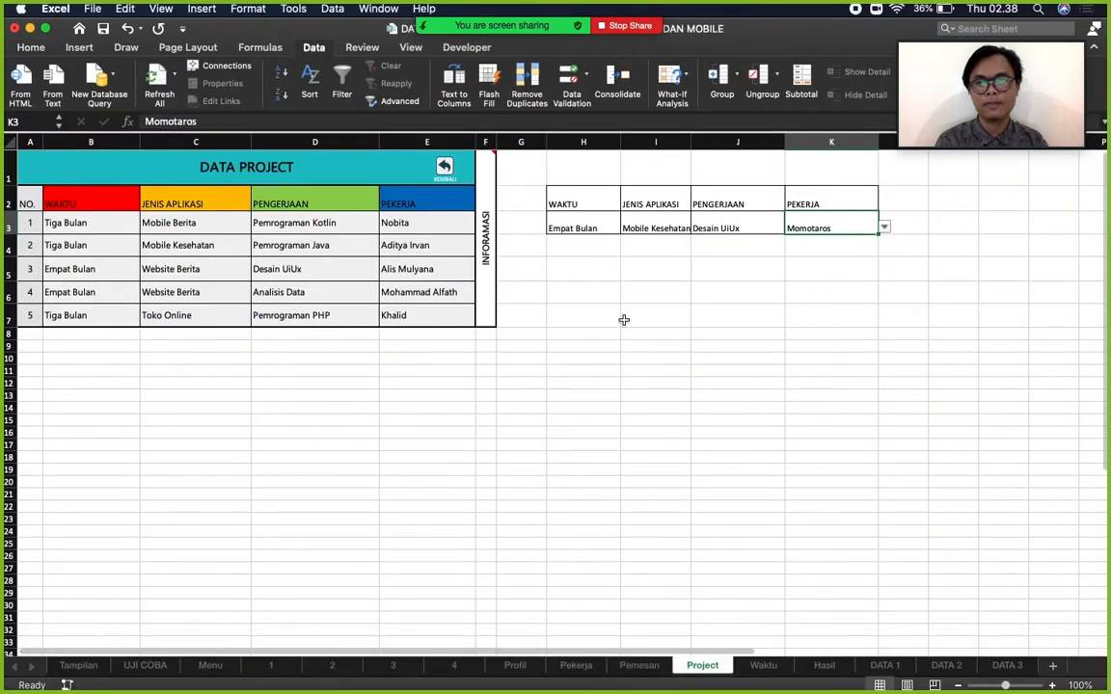
# Open the Waktu sheet through the workbook's main menu and examine the data validation source of cell B3 without changing it.
pyautogui.click(445, 171)
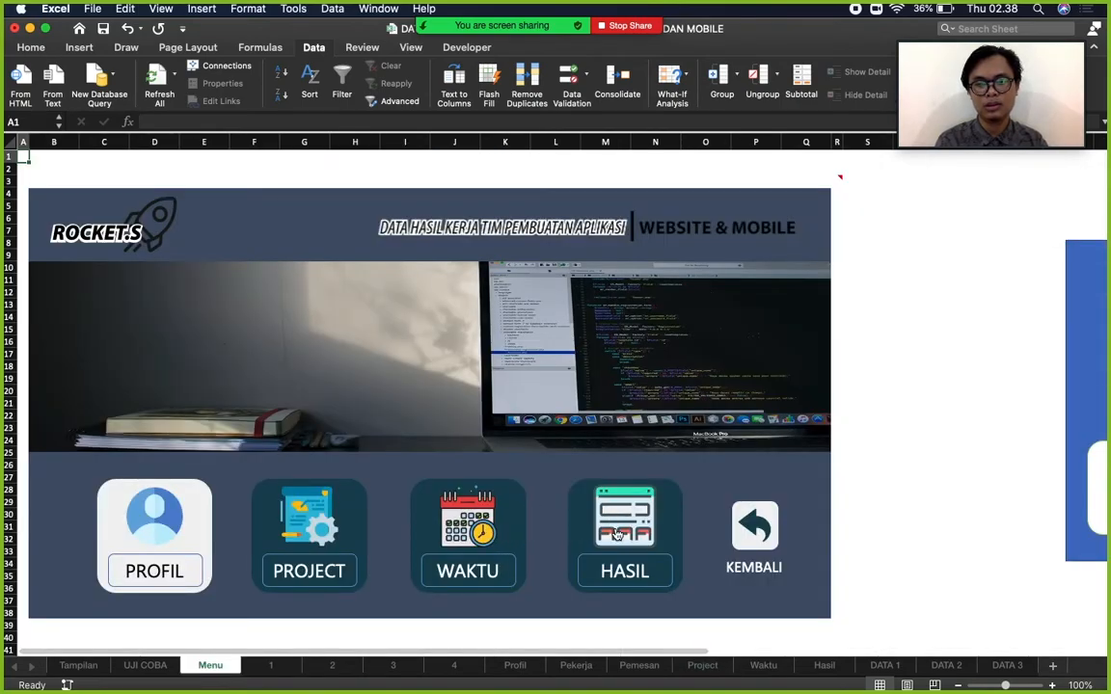
pyautogui.click(496, 533)
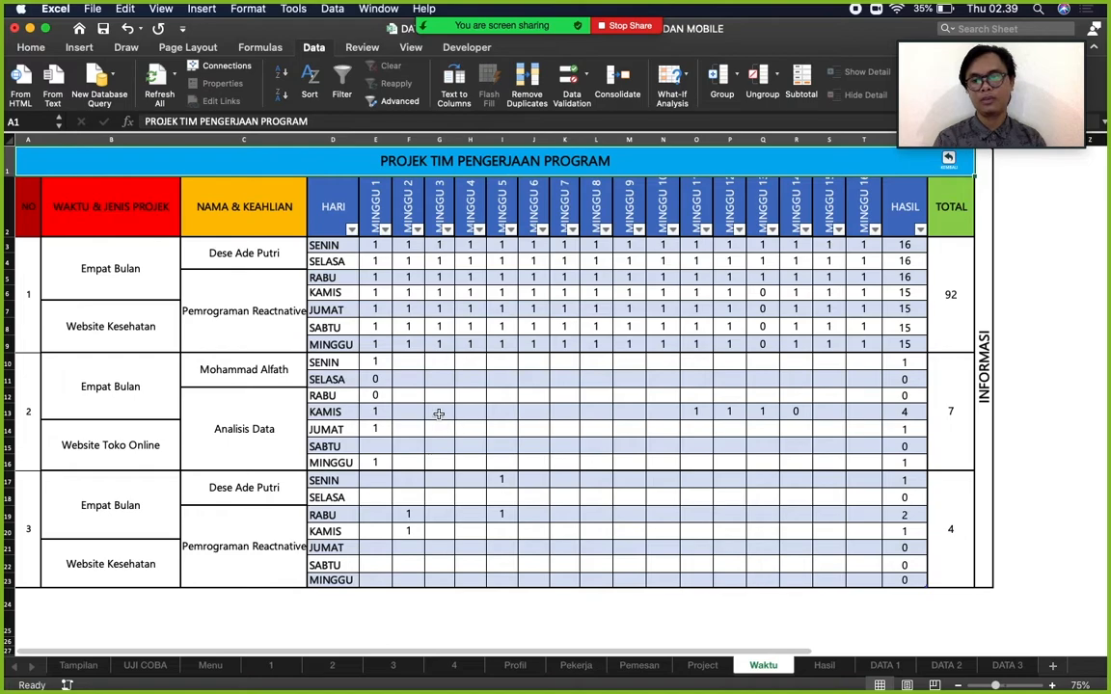
pyautogui.click(115, 261)
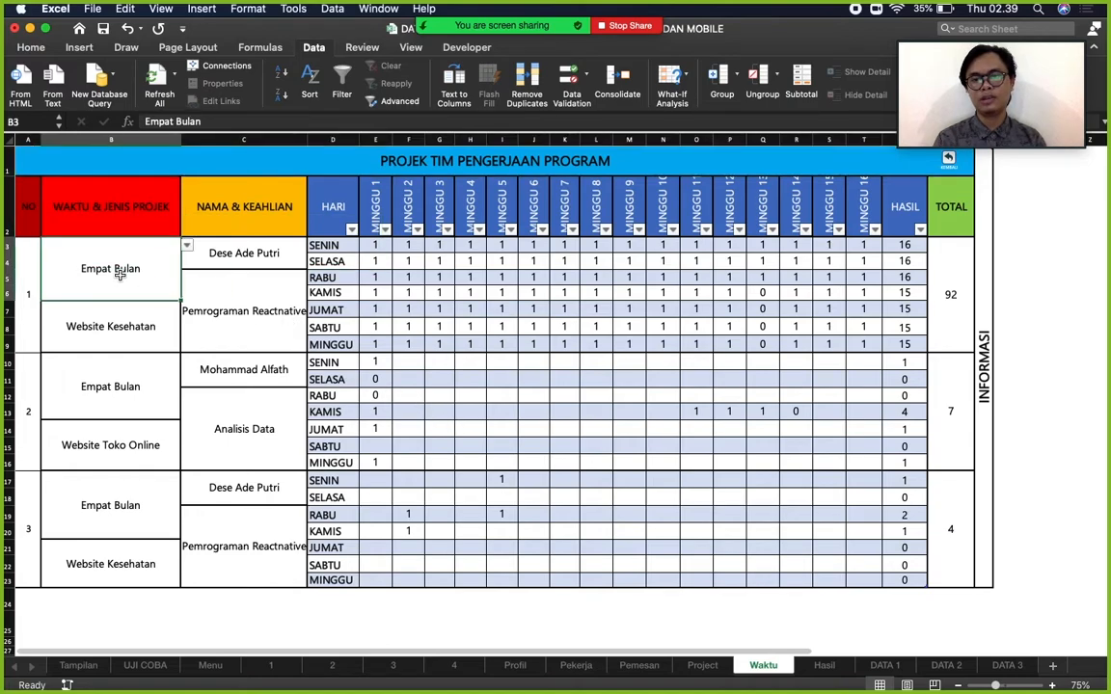
pyautogui.click(571, 83)
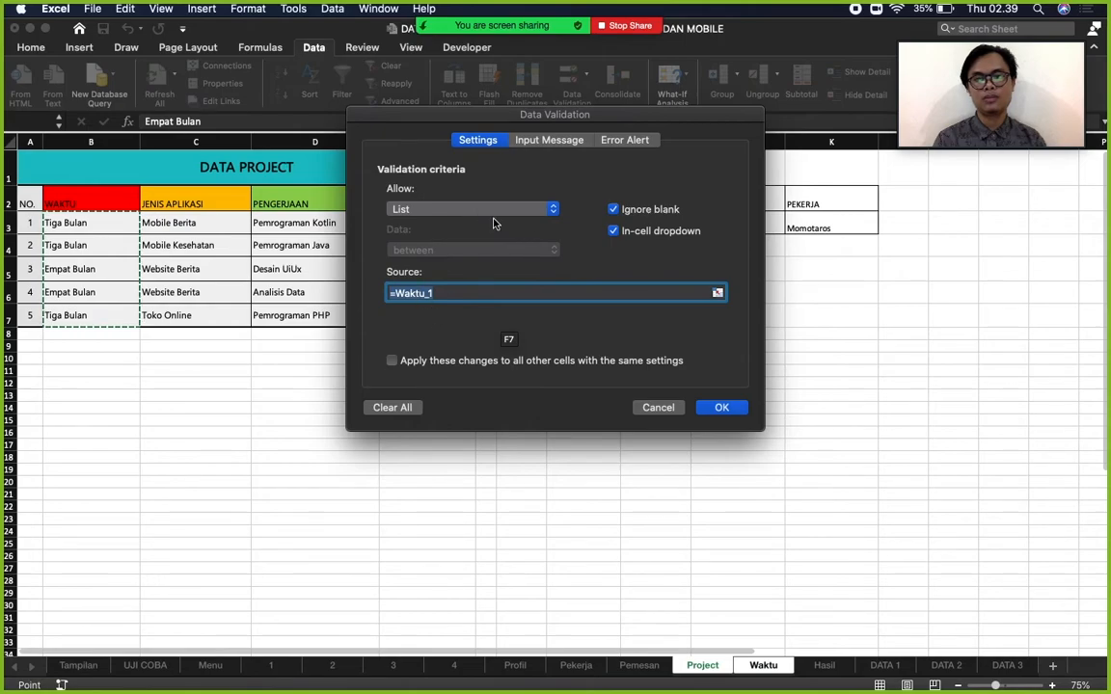
pyautogui.click(661, 409)
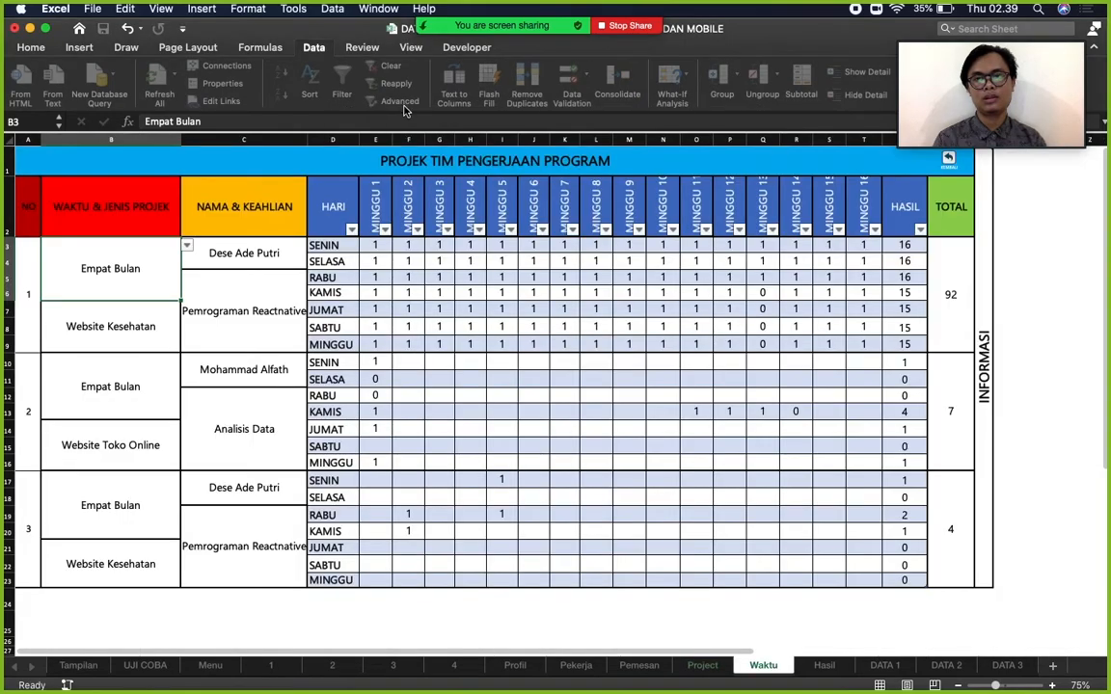
# Examine which cells the defined name Waktu_1 refers to without changing it.
pyautogui.click(271, 51)
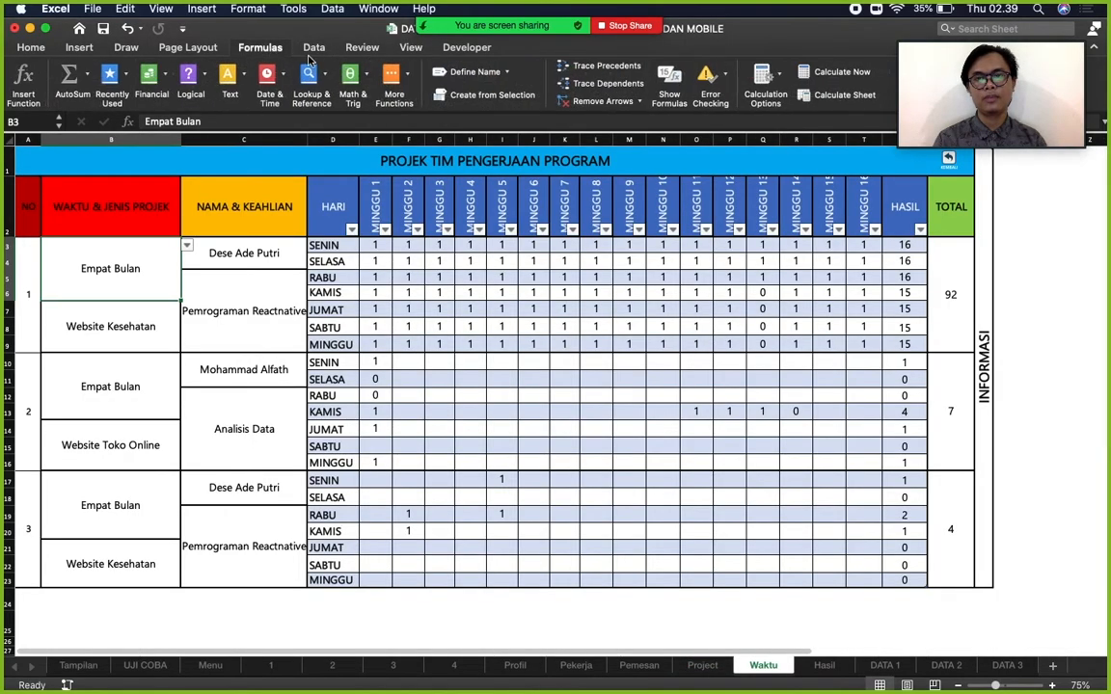
pyautogui.click(510, 75)
pyautogui.click(514, 94)
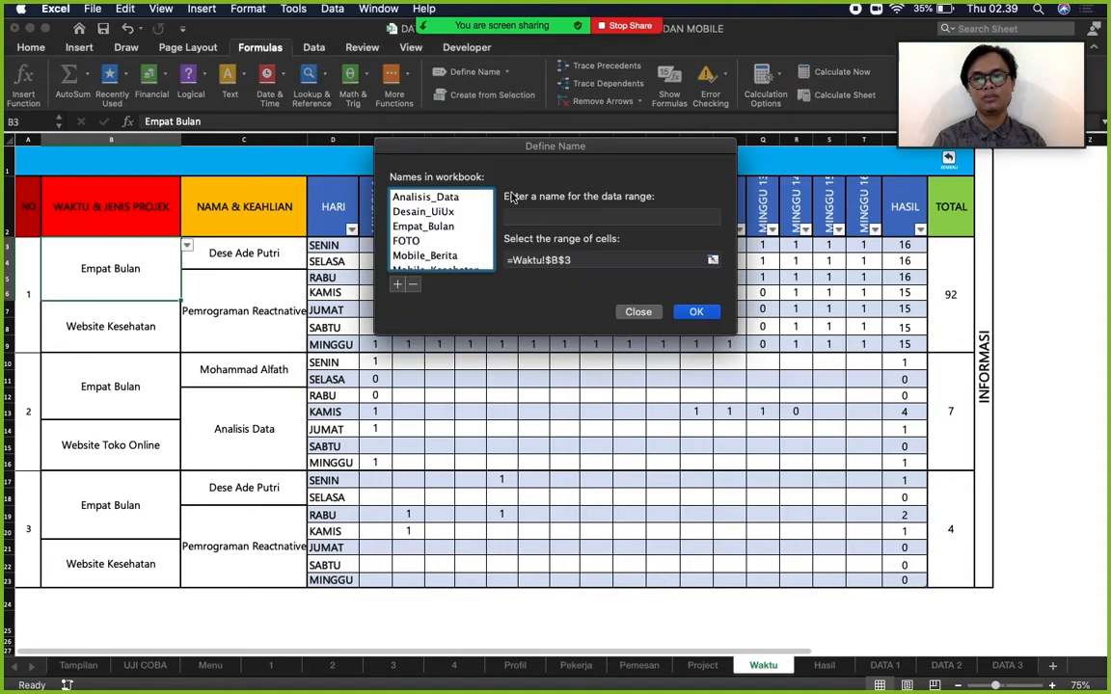
pyautogui.scroll(-5, 424, 229)
pyautogui.scroll(1, 414, 228)
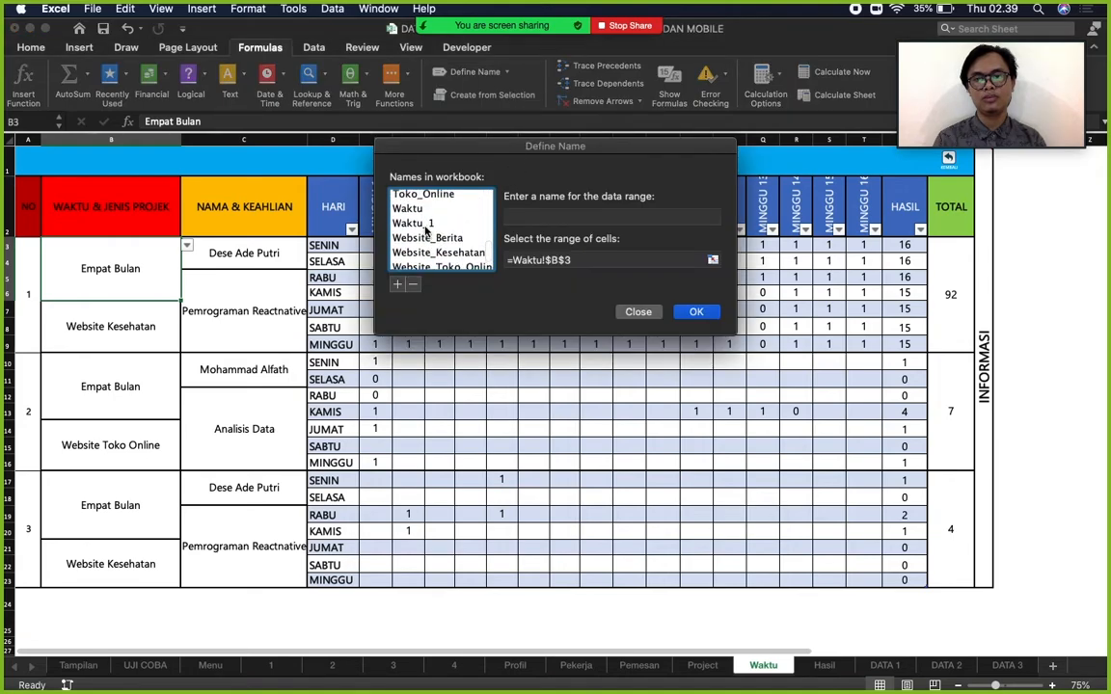
pyautogui.click(412, 226)
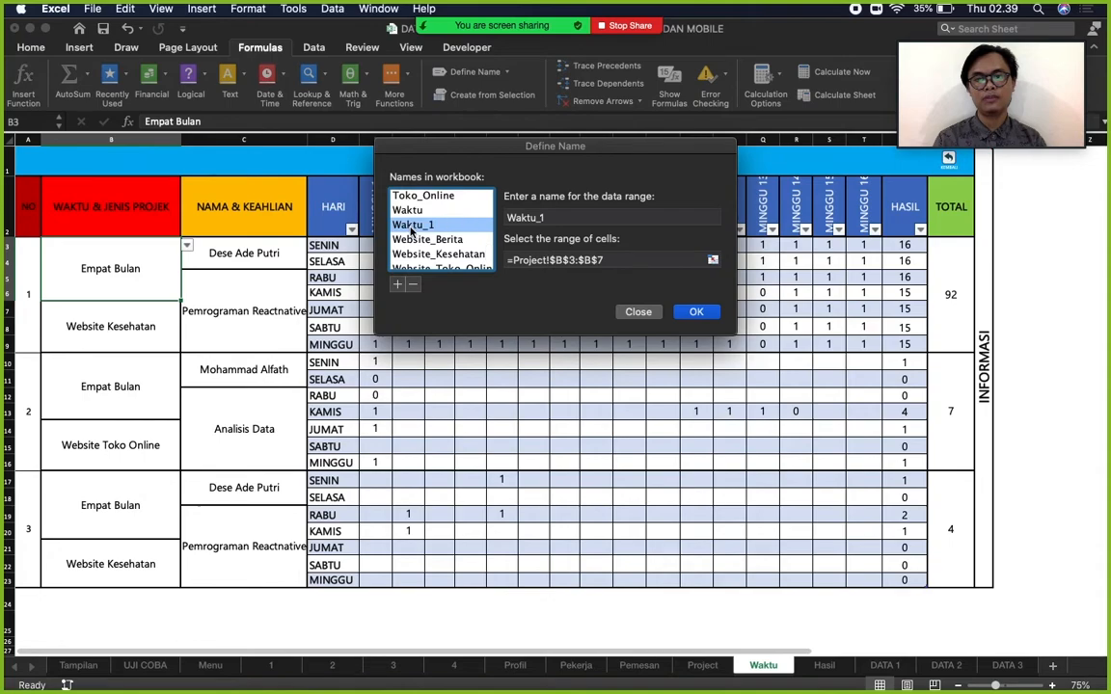
pyautogui.click(638, 311)
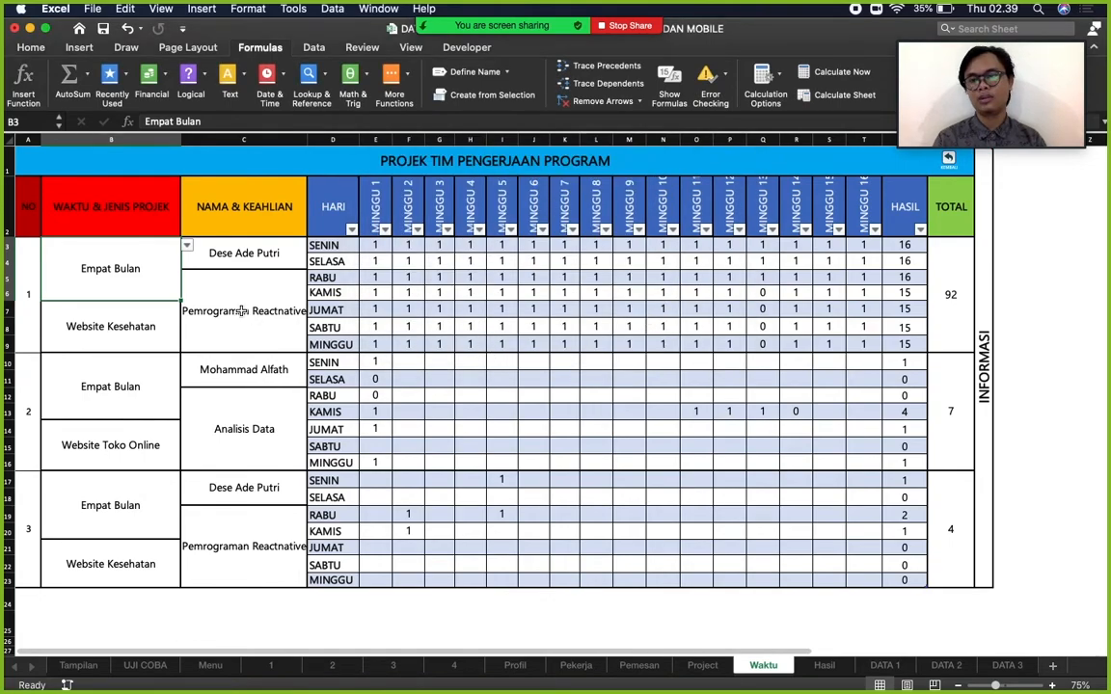
# Examine the data validation source of cell B7 under WAKTU & JENIS PROJEK without changing it.
pyautogui.click(153, 314)
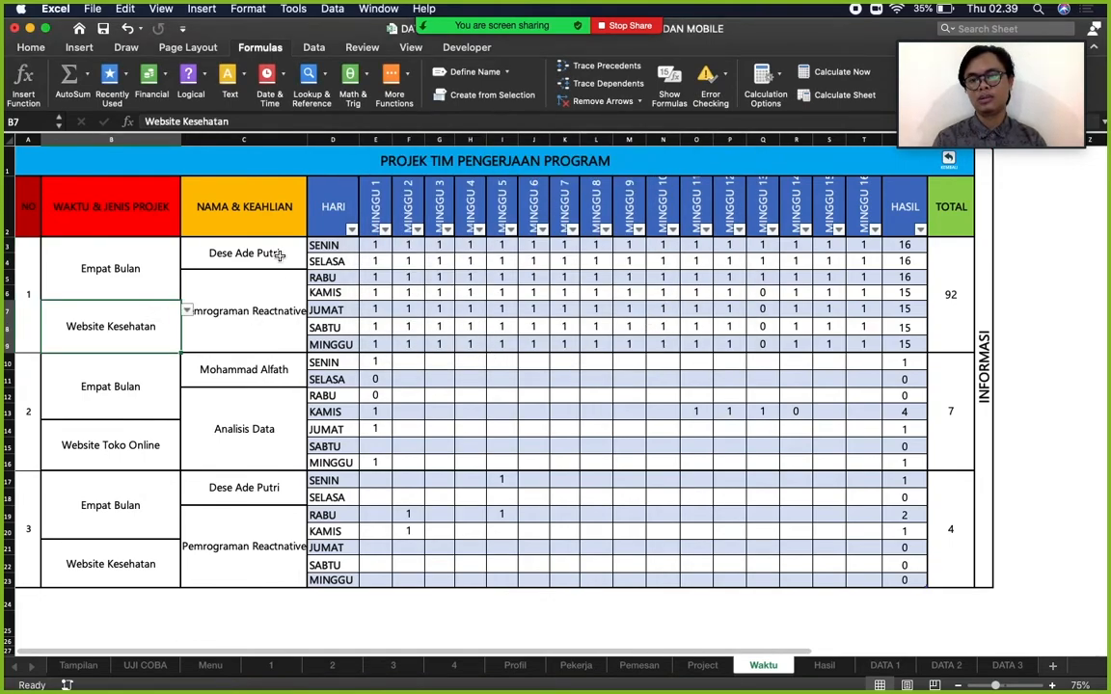
pyautogui.click(306, 50)
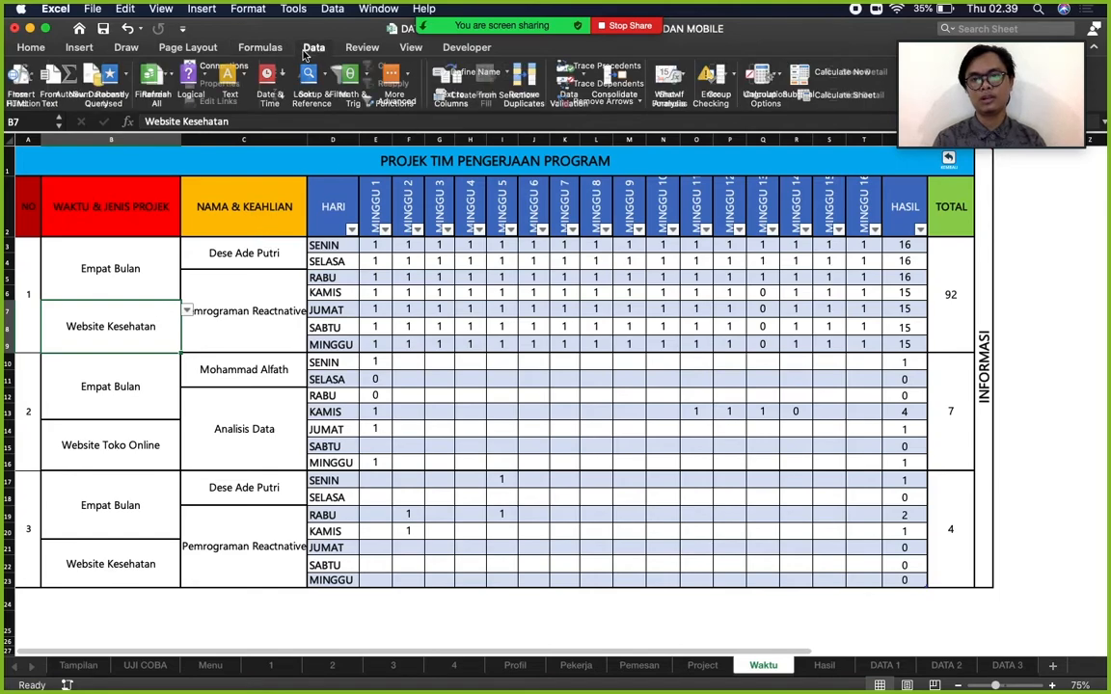
pyautogui.click(571, 91)
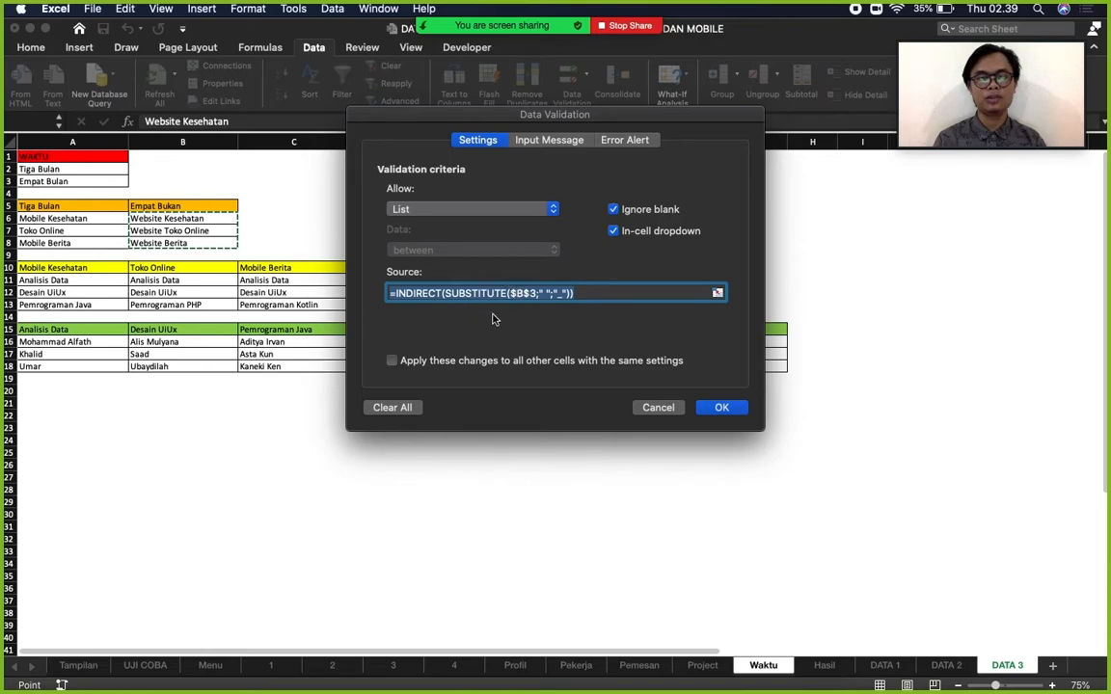
pyautogui.click(659, 407)
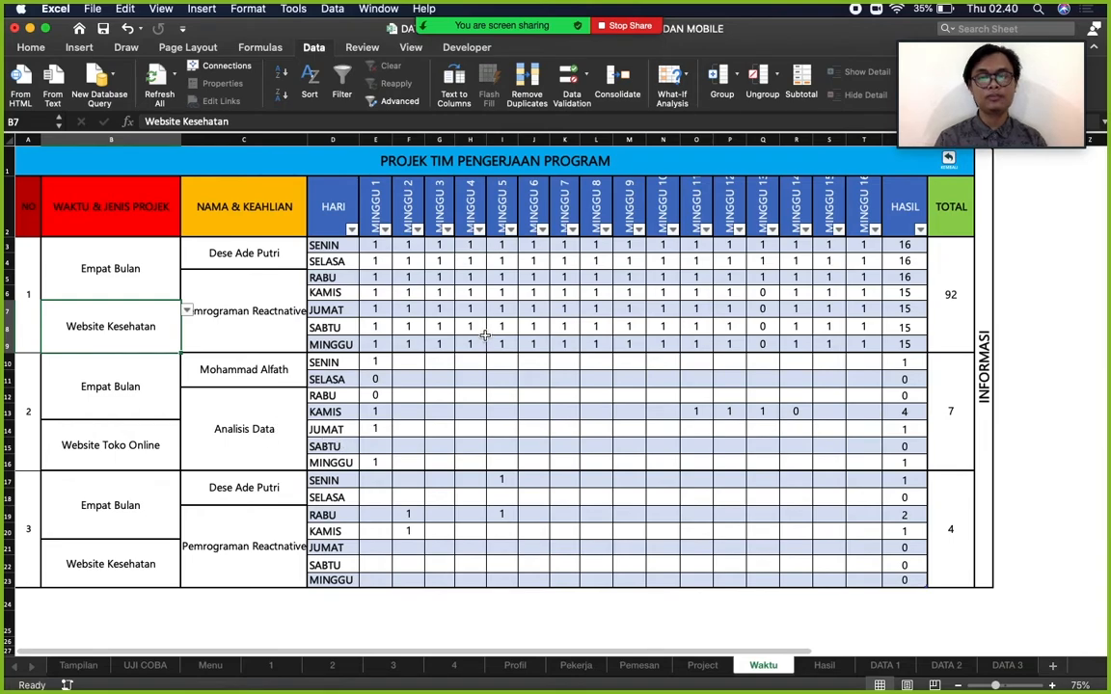
# Examine the data validation source of name cell C3 under NAMA & KEAHLIAN without changing it.
pyautogui.click(234, 243)
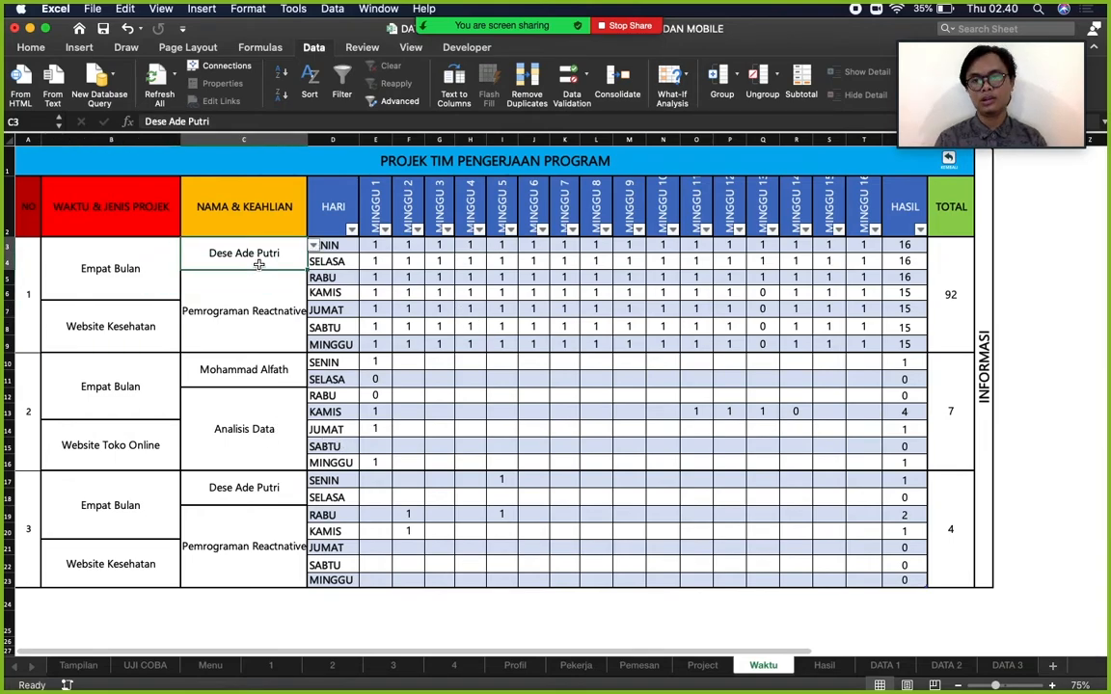
pyautogui.click(274, 327)
pyautogui.click(262, 251)
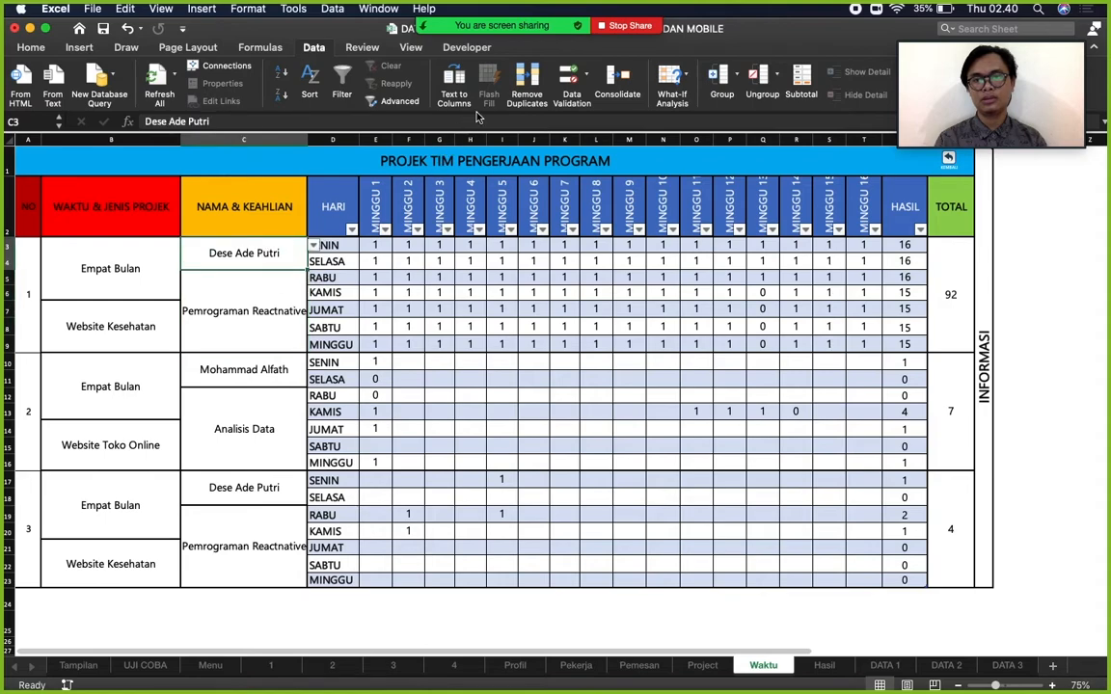
pyautogui.click(570, 84)
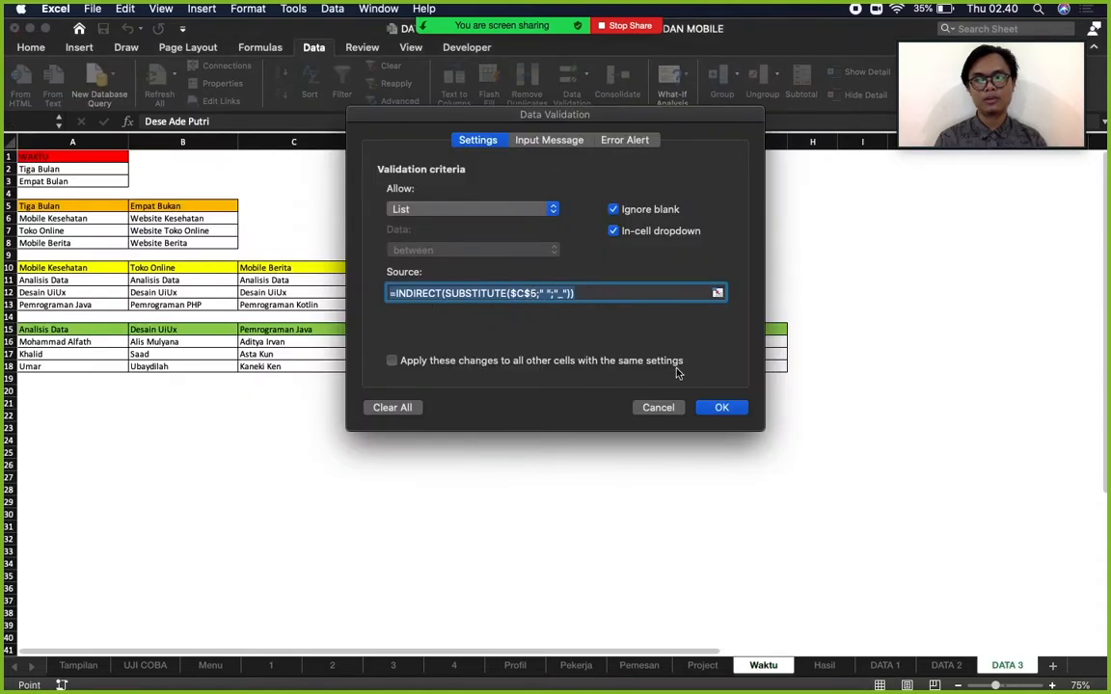
pyautogui.click(658, 408)
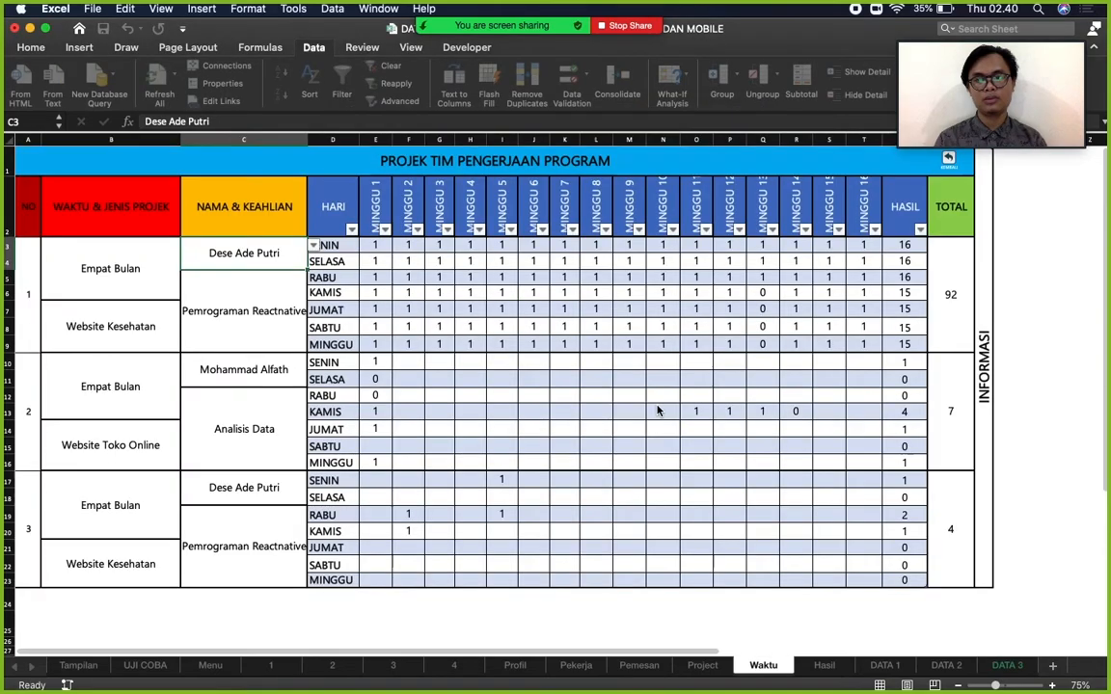
# Examine the data validation source of skill cell C5 under NAMA & KEAHLIAN without changing it.
pyautogui.click(260, 320)
pyautogui.click(571, 85)
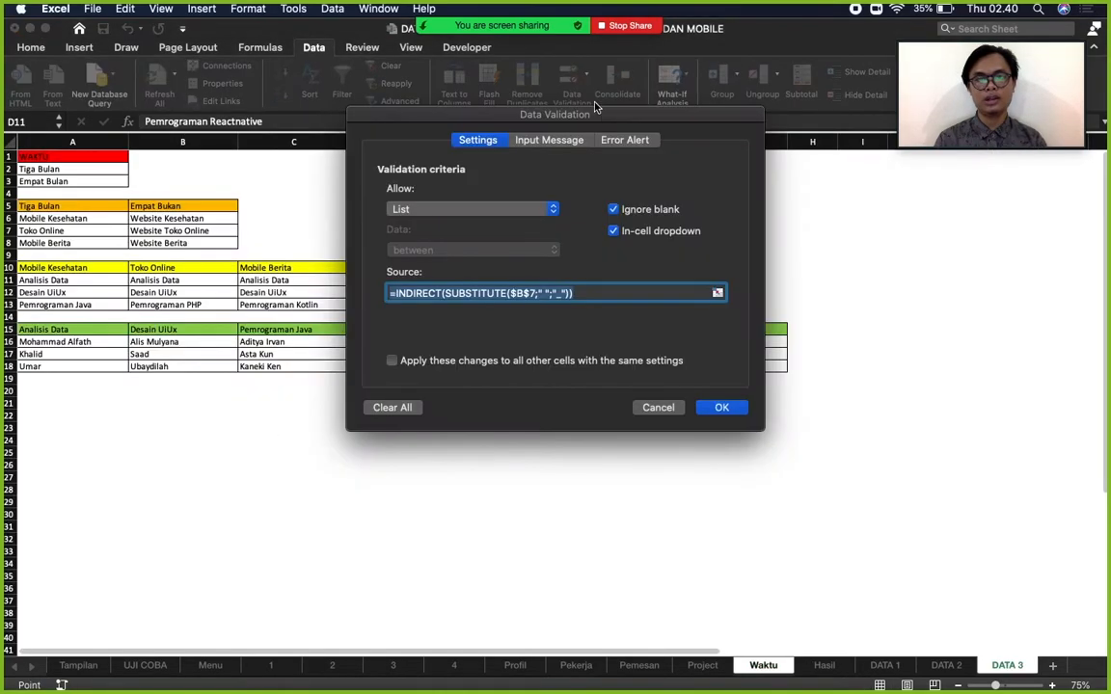
pyautogui.click(660, 407)
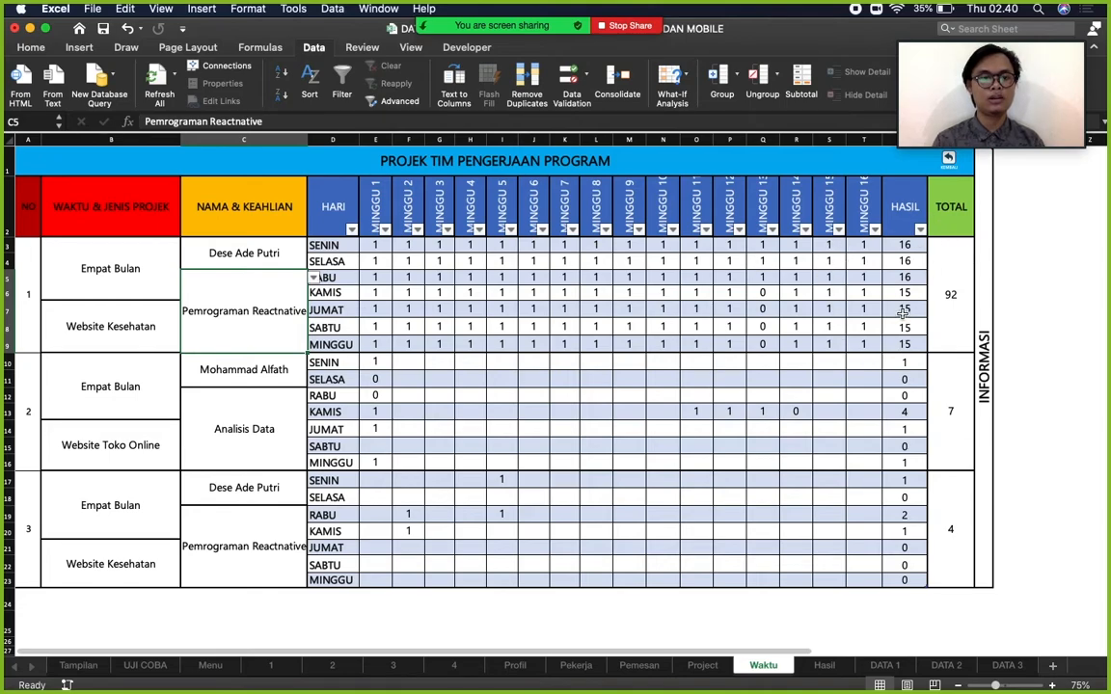
# Enter 1 for KAMIS, JUMAT and SABTU under MINGGU 6 of project 2 and check the TOTAL formulas of projects 1 and 2.
pyautogui.click(949, 284)
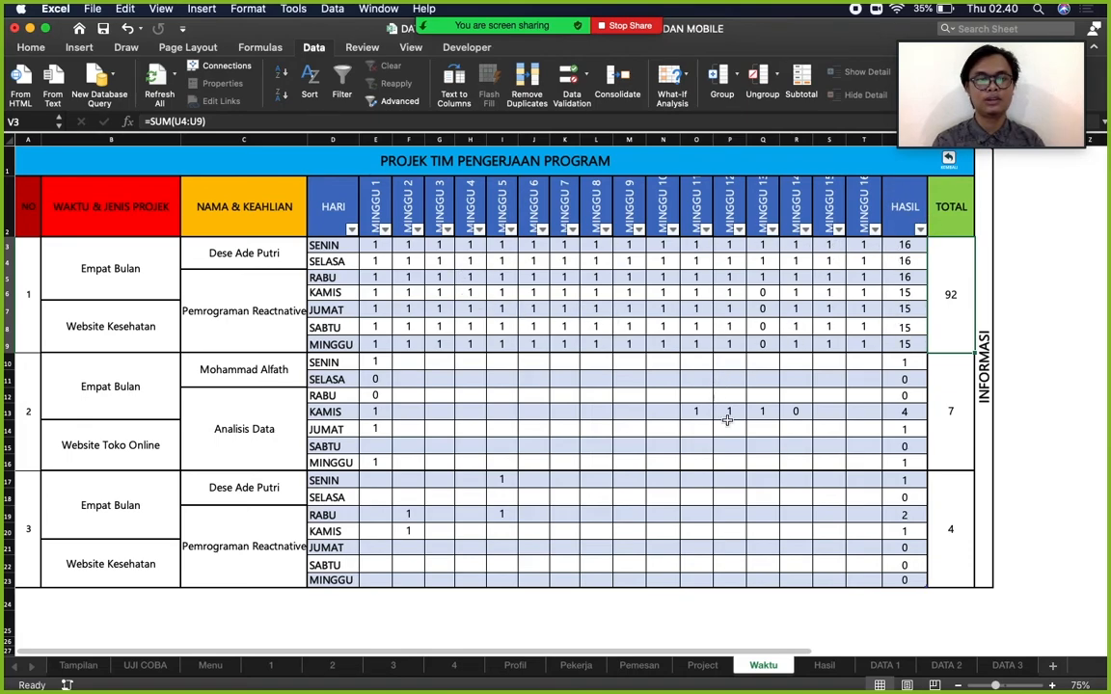
pyautogui.click(545, 410)
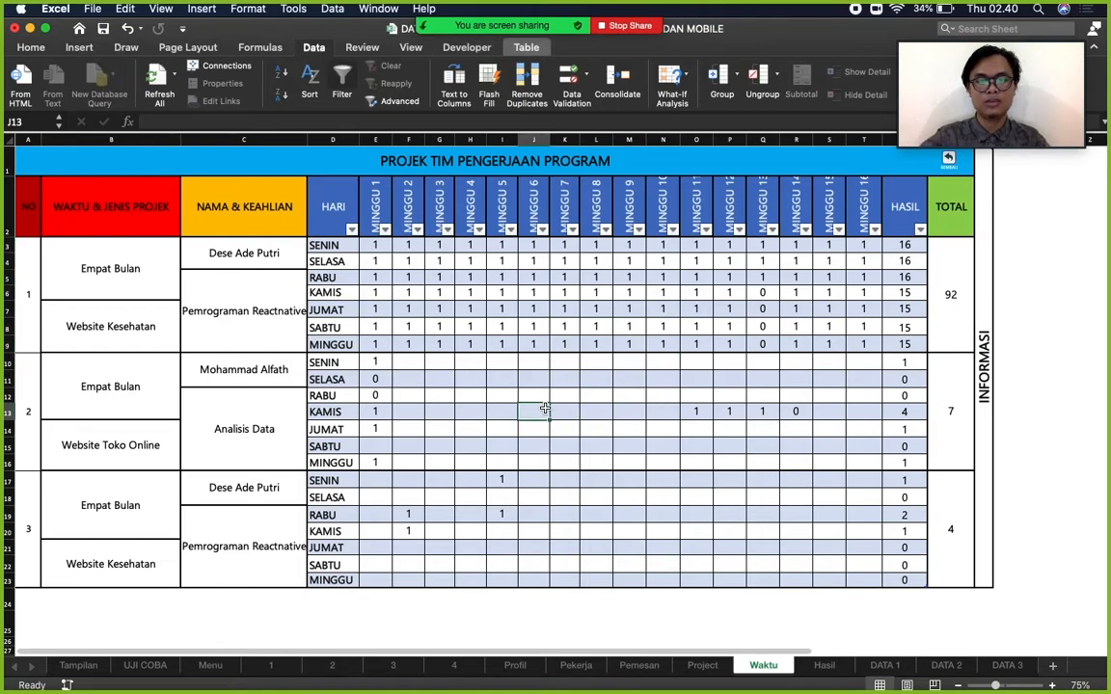
pyautogui.write('1')
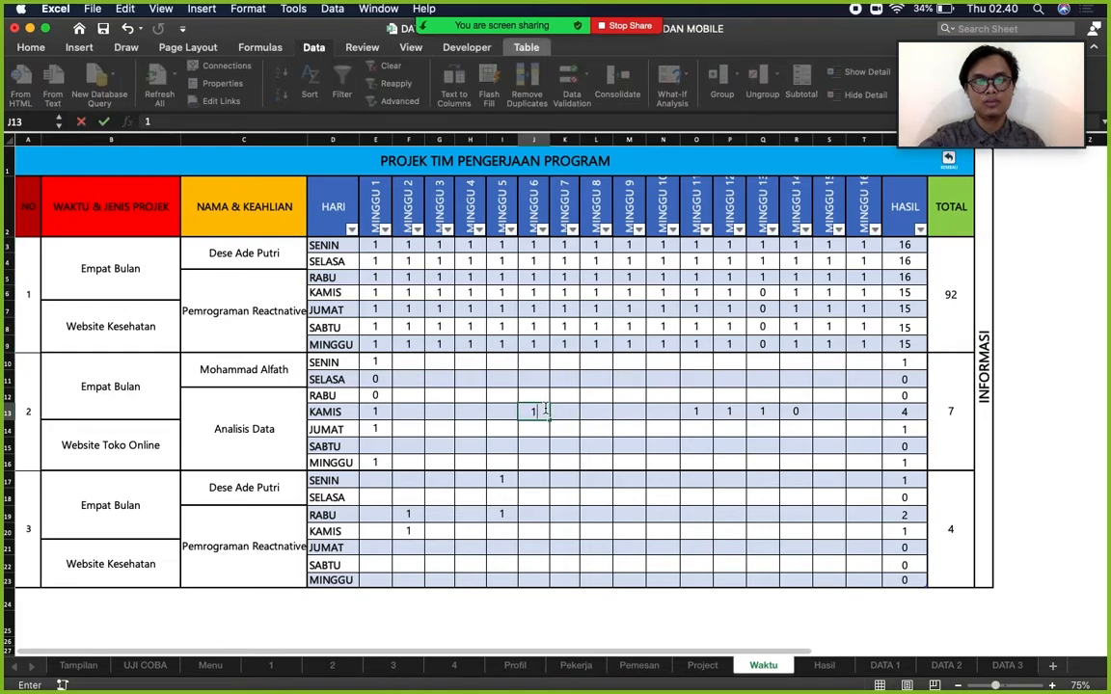
pyautogui.press('Return')
pyautogui.write('1')
pyautogui.press('Return')
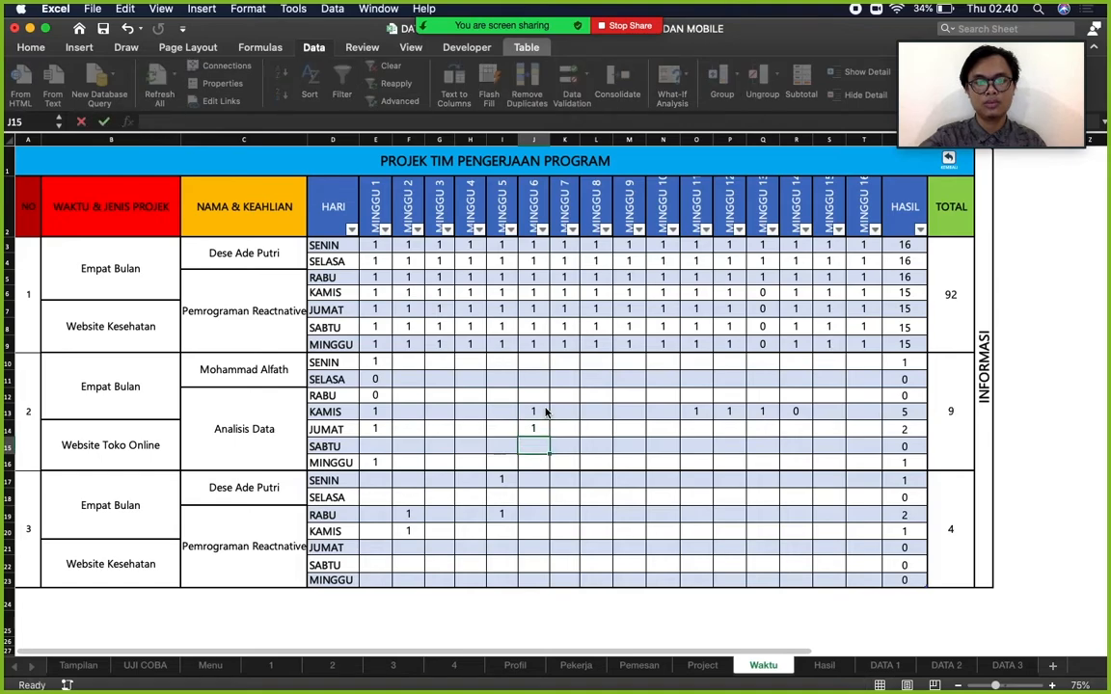
pyautogui.write('1')
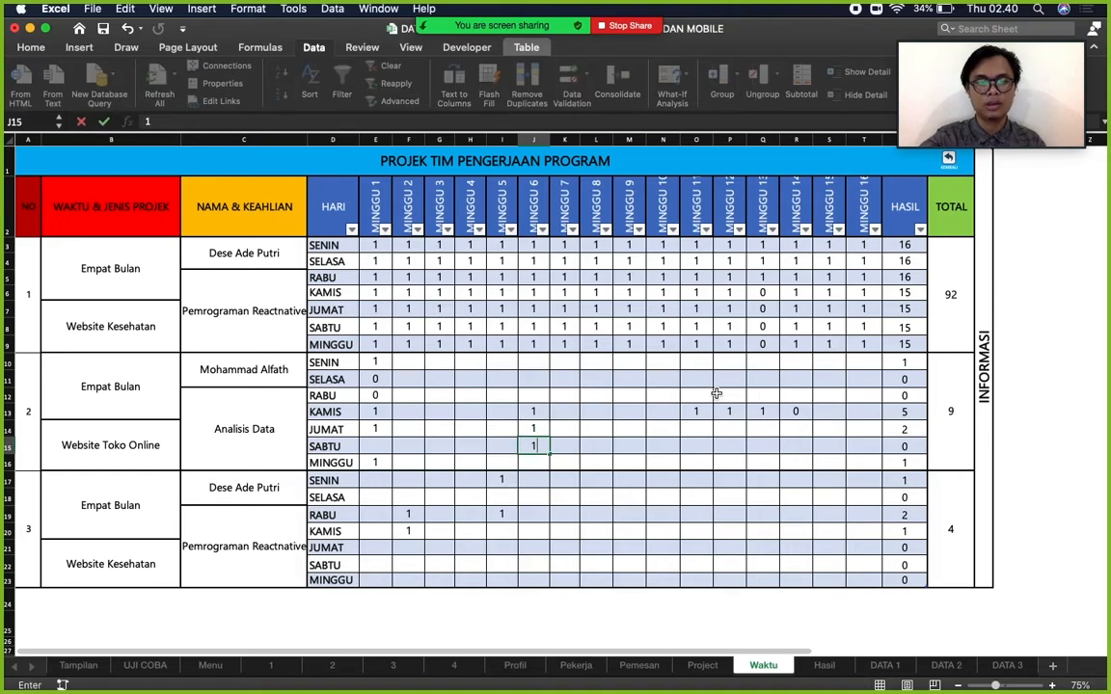
pyautogui.click(954, 415)
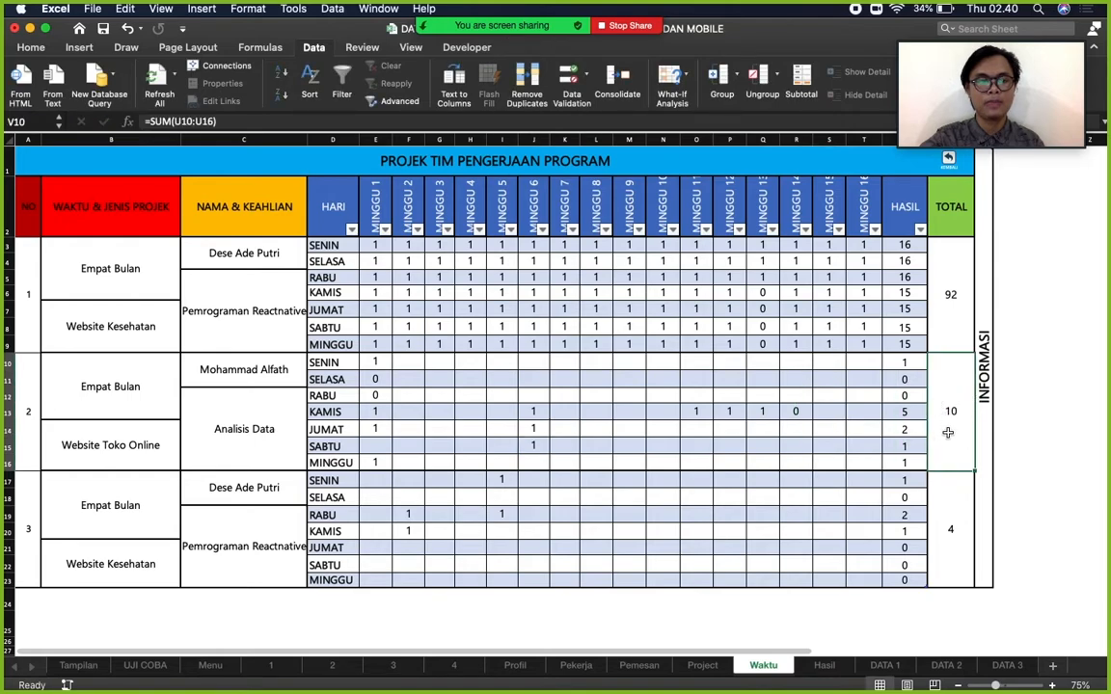
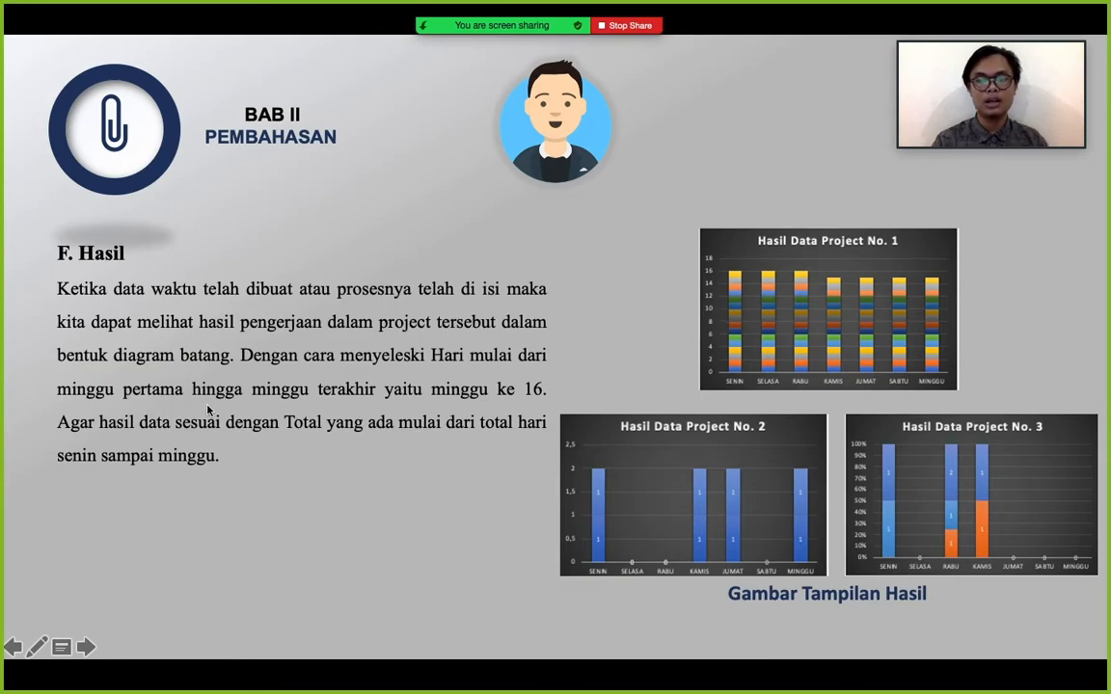
# End the slide show on the Hasil slide and switch to the Excel workbook.
pyautogui.click(61, 647)
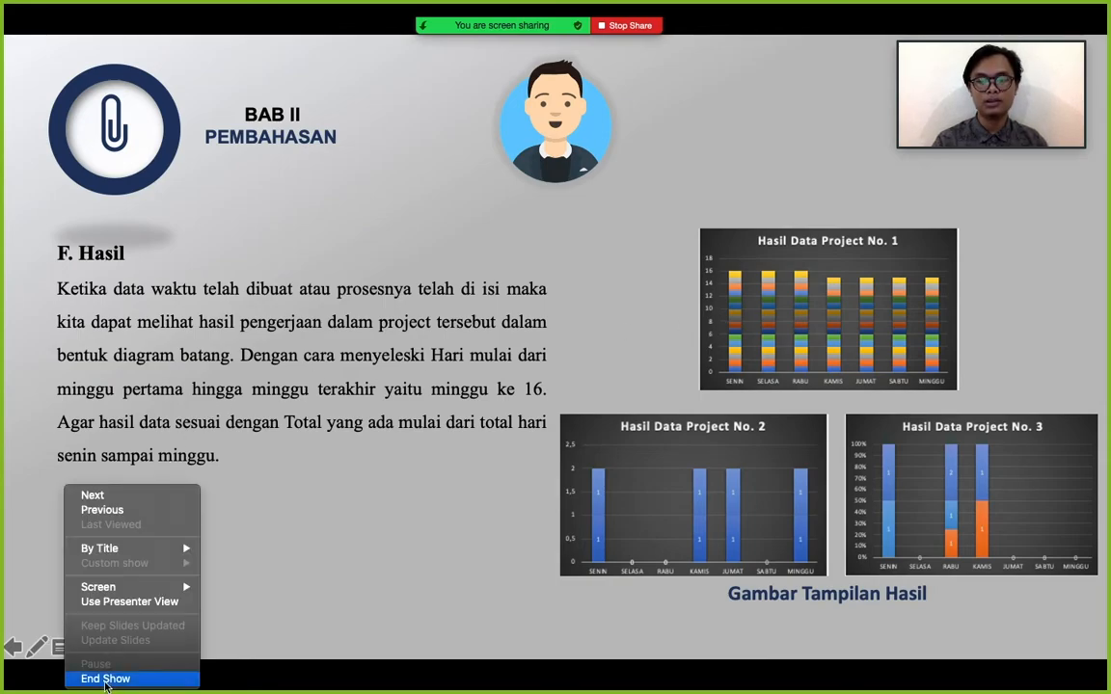
pyautogui.click(105, 679)
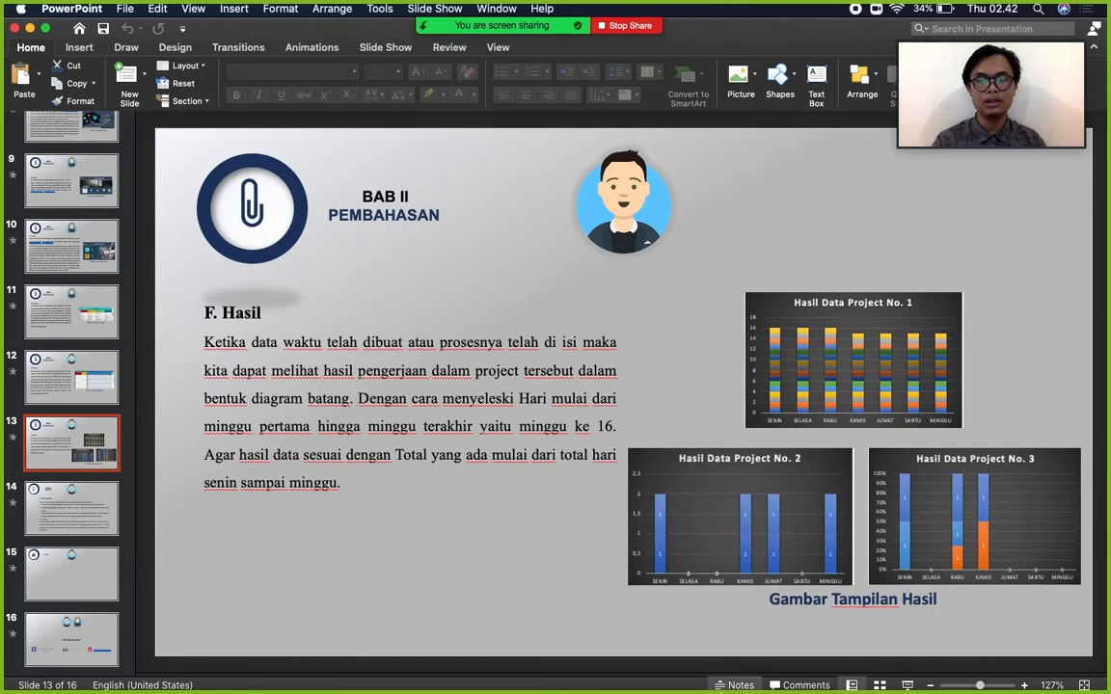
pyautogui.moveTo(722, 690)
pyautogui.click(622, 656)
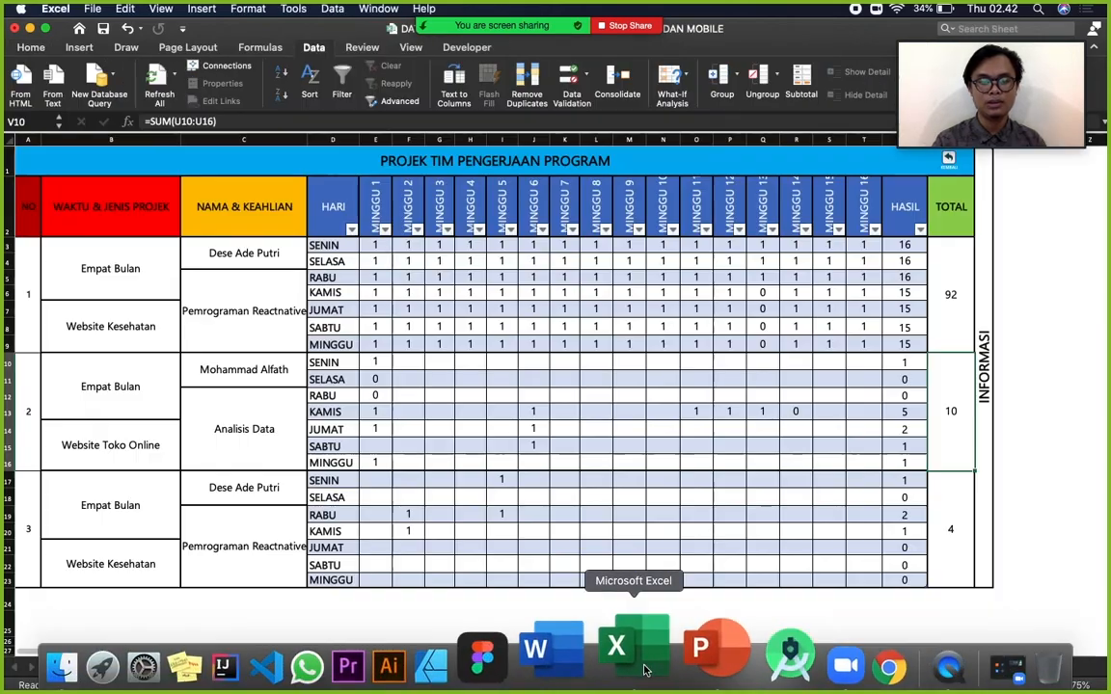
# Open the Hasil sheet through the workbook's main menu and examine its three Hasil Data Project charts.
pyautogui.click(950, 166)
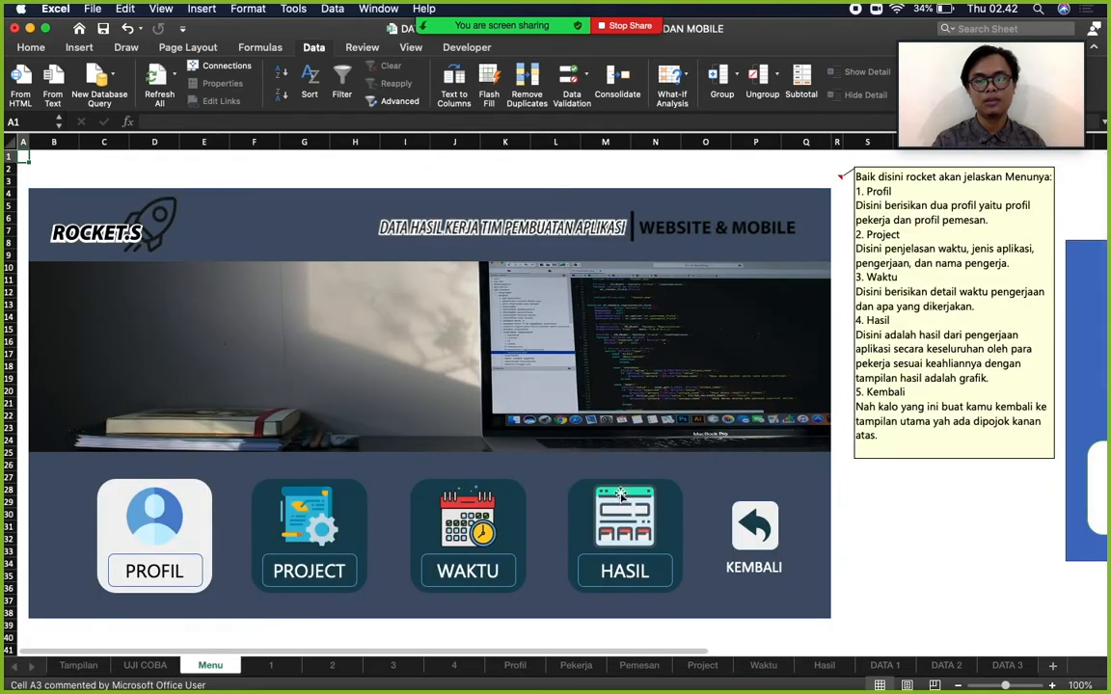
pyautogui.click(624, 543)
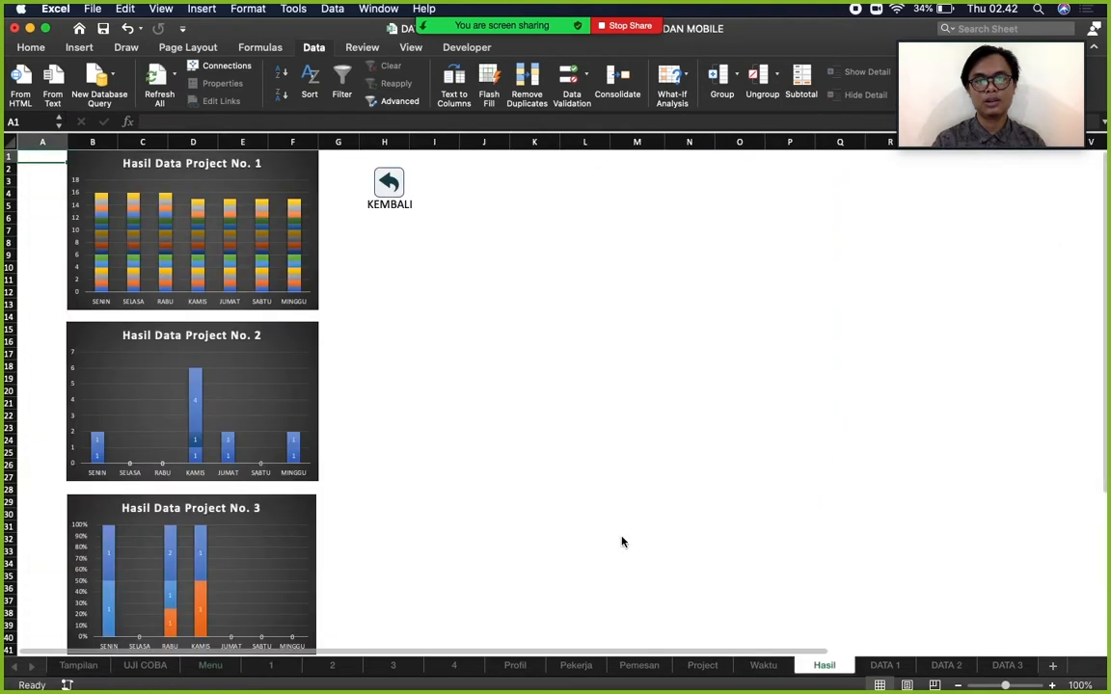
pyautogui.scroll(-3, 472, 425)
pyautogui.scroll(3, 471, 426)
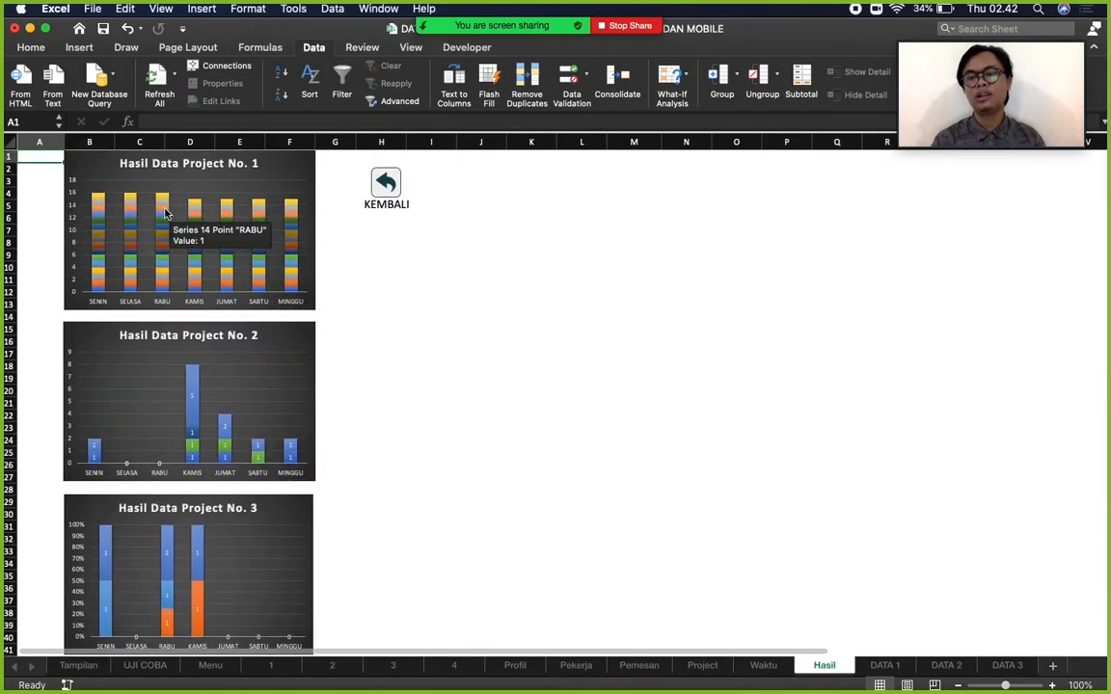
pyautogui.scroll(-3, 204, 433)
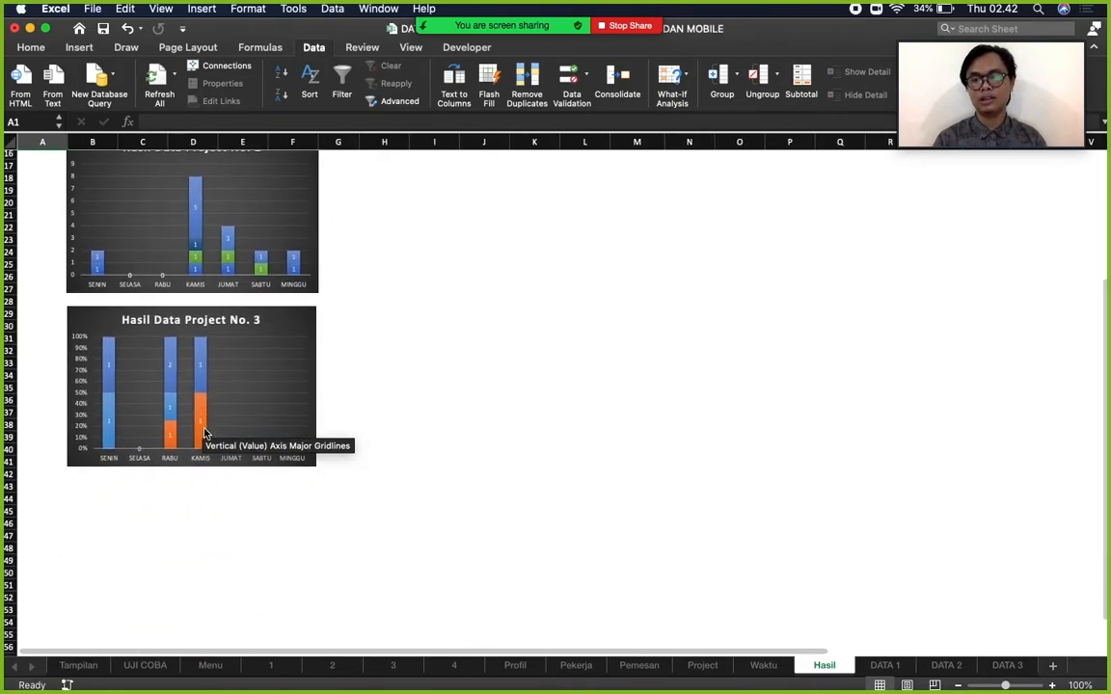
pyautogui.scroll(3, 203, 433)
pyautogui.hscroll(1, 203, 433)
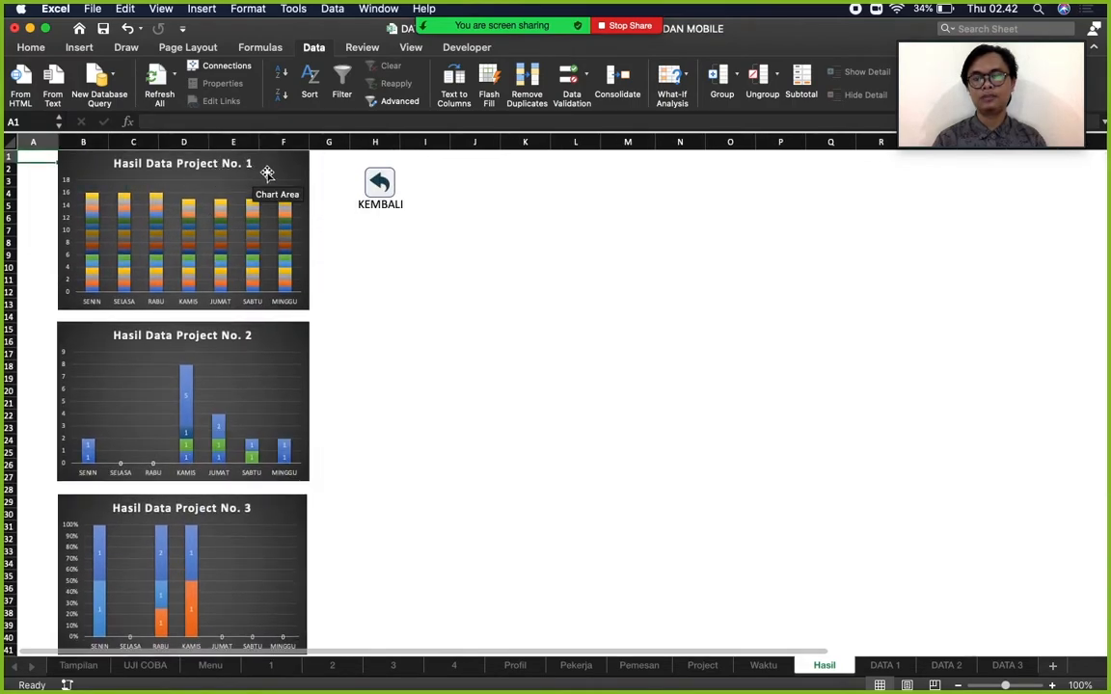
# Review the Waktu sheet's table through the main menu and return to the Hasil sheet.
pyautogui.click(393, 194)
pyautogui.click(475, 543)
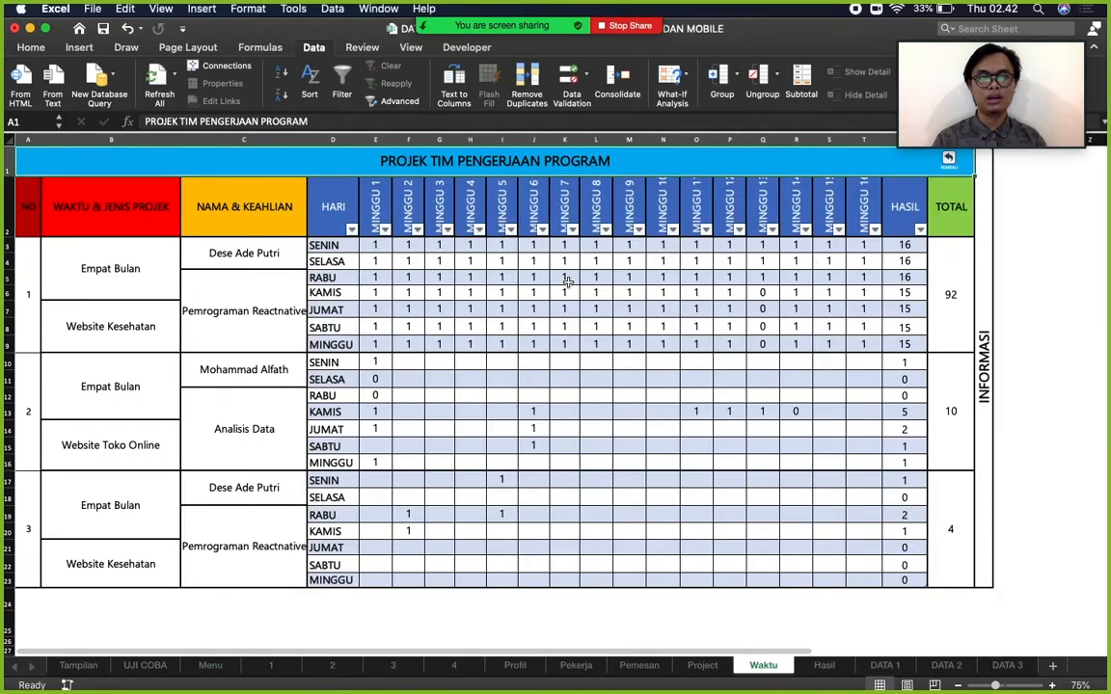
pyautogui.click(949, 160)
pyautogui.click(624, 538)
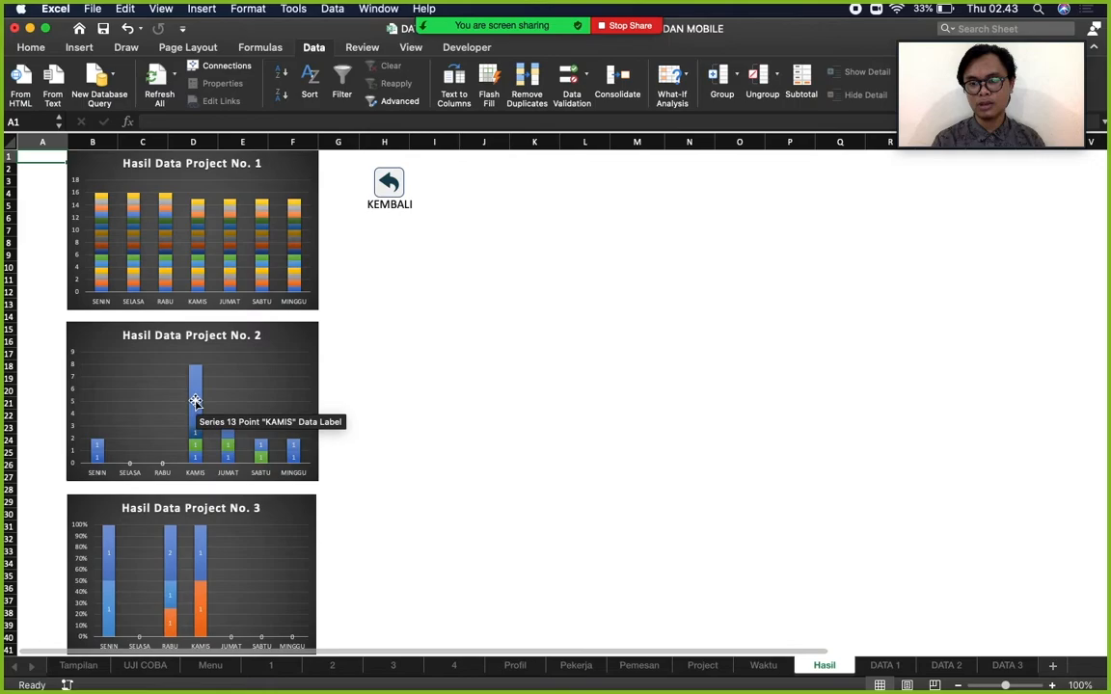
# Examine the Hasil Data Project No. 2 and No. 3 charts up close.
pyautogui.scroll(5, 194, 399)
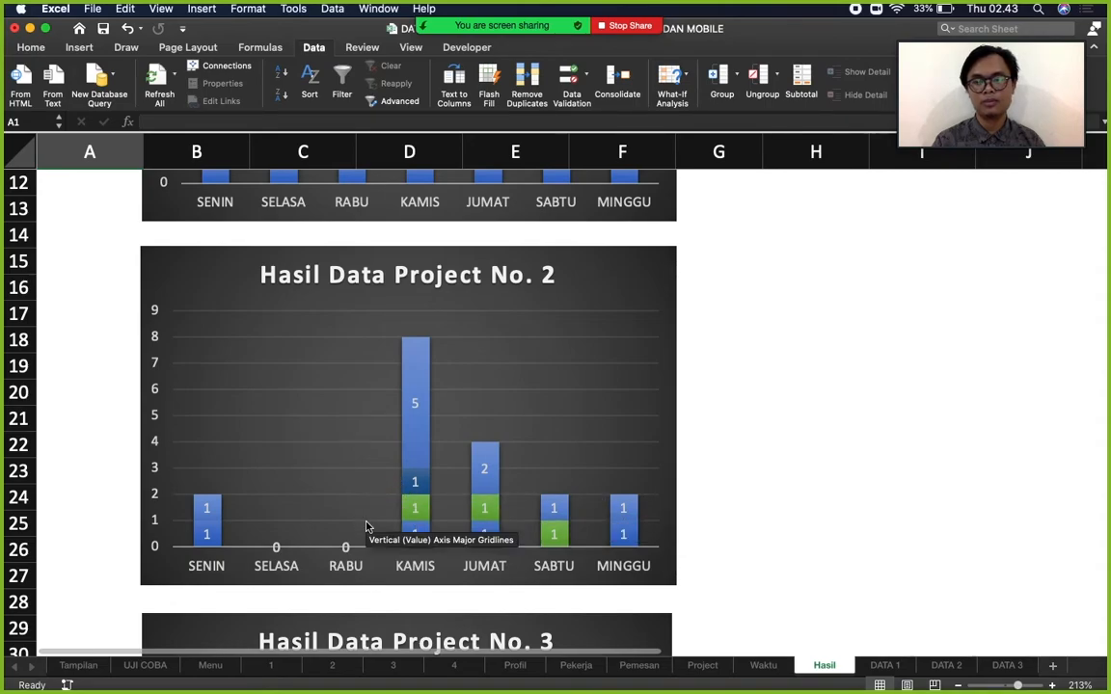
pyautogui.scroll(-5, 630, 370)
pyautogui.scroll(-3, 630, 371)
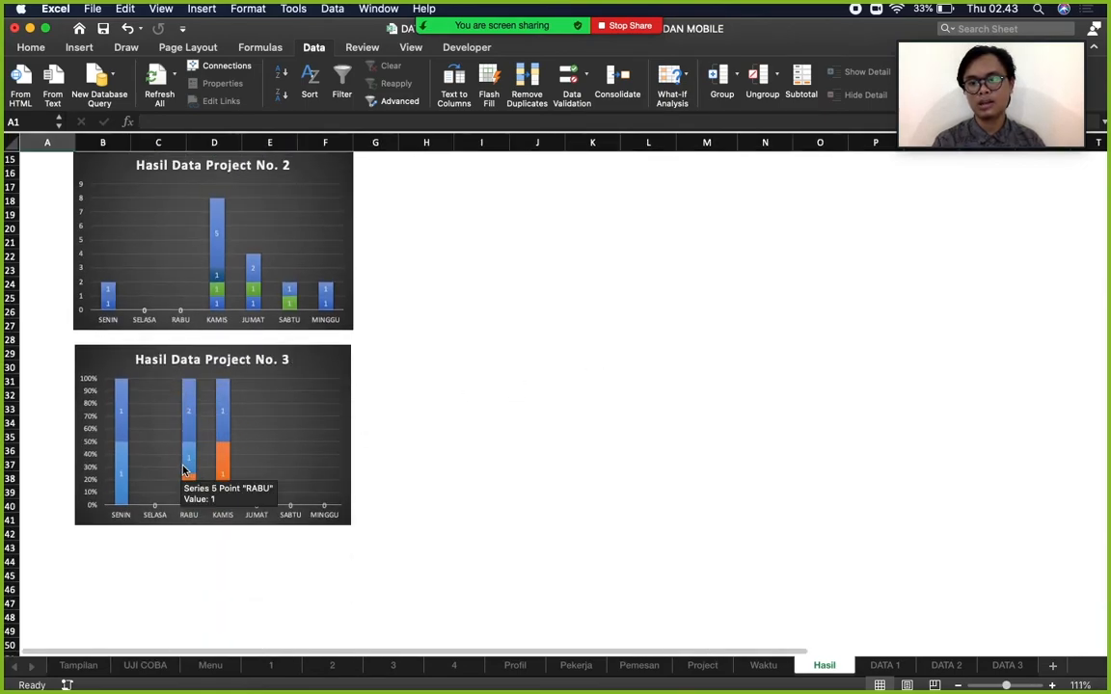
pyautogui.scroll(5, 187, 470)
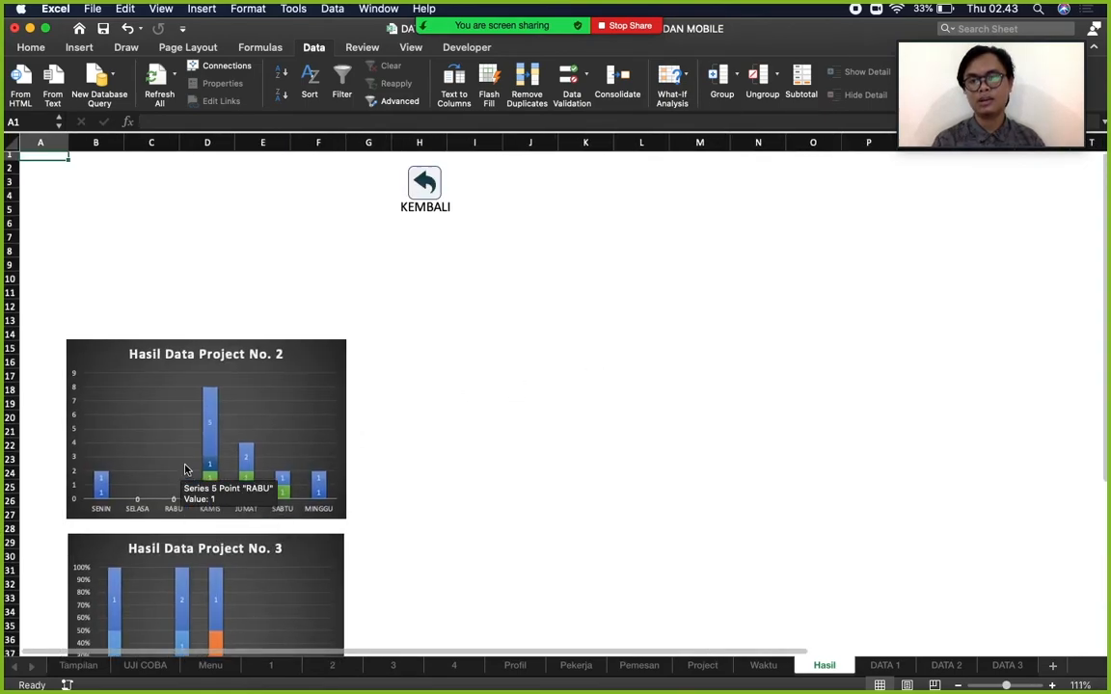
# Compare the Waktu sheet's table with the Hasil sheet's charts, moving between them through the workbook's main menu.
pyautogui.click(421, 189)
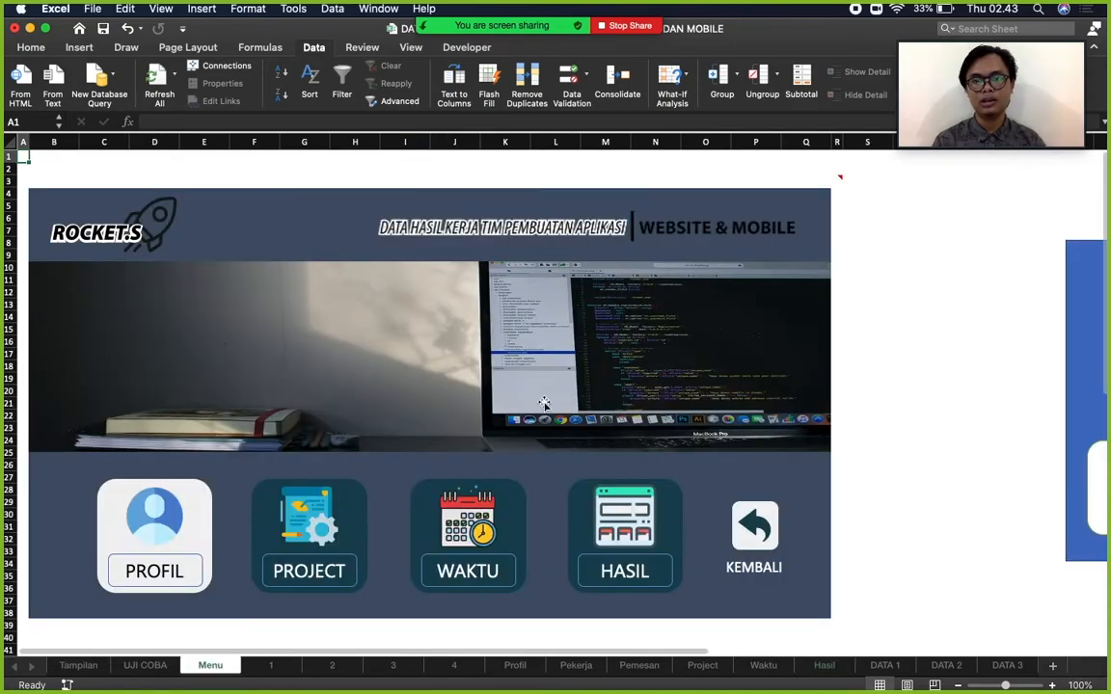
pyautogui.click(613, 539)
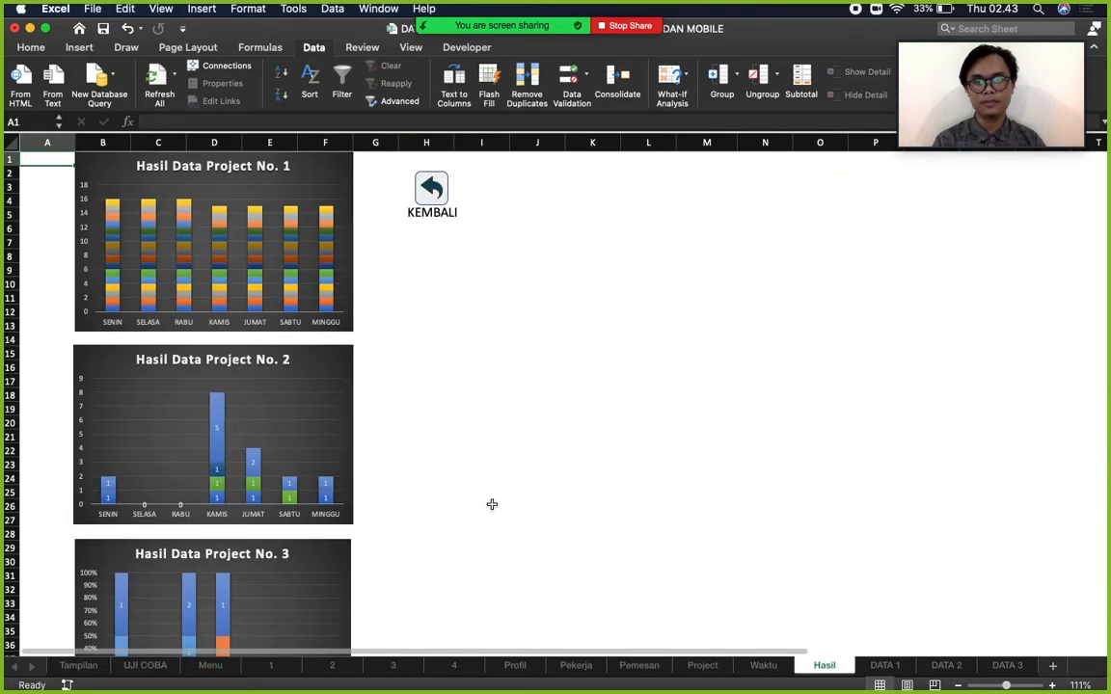
pyautogui.click(429, 191)
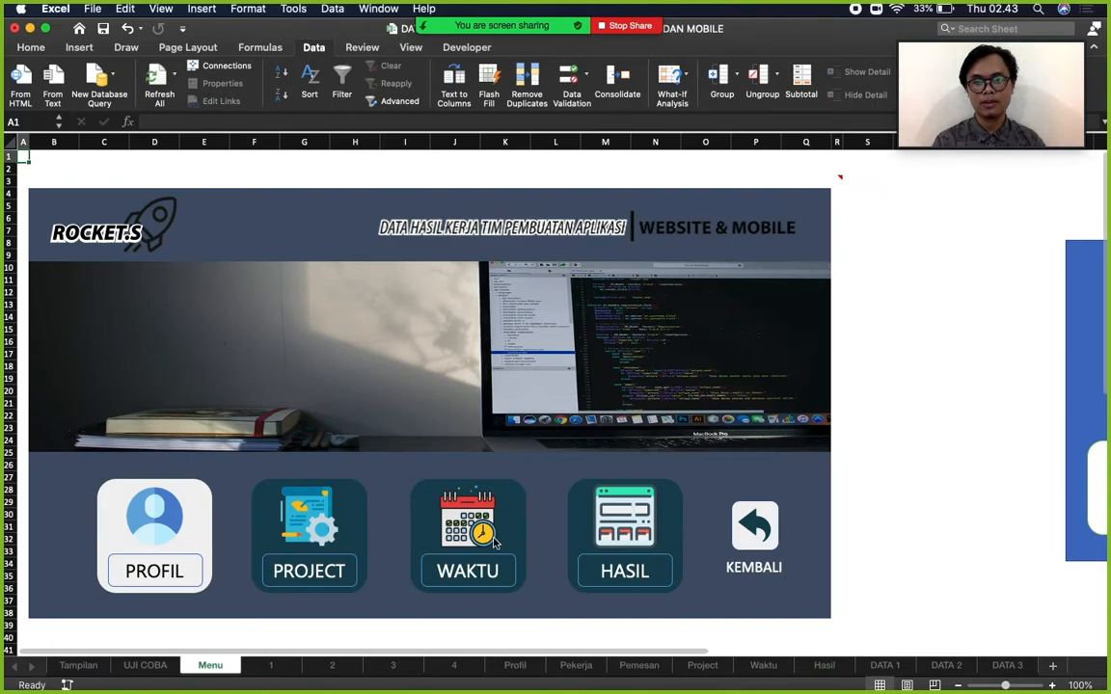
pyautogui.click(451, 492)
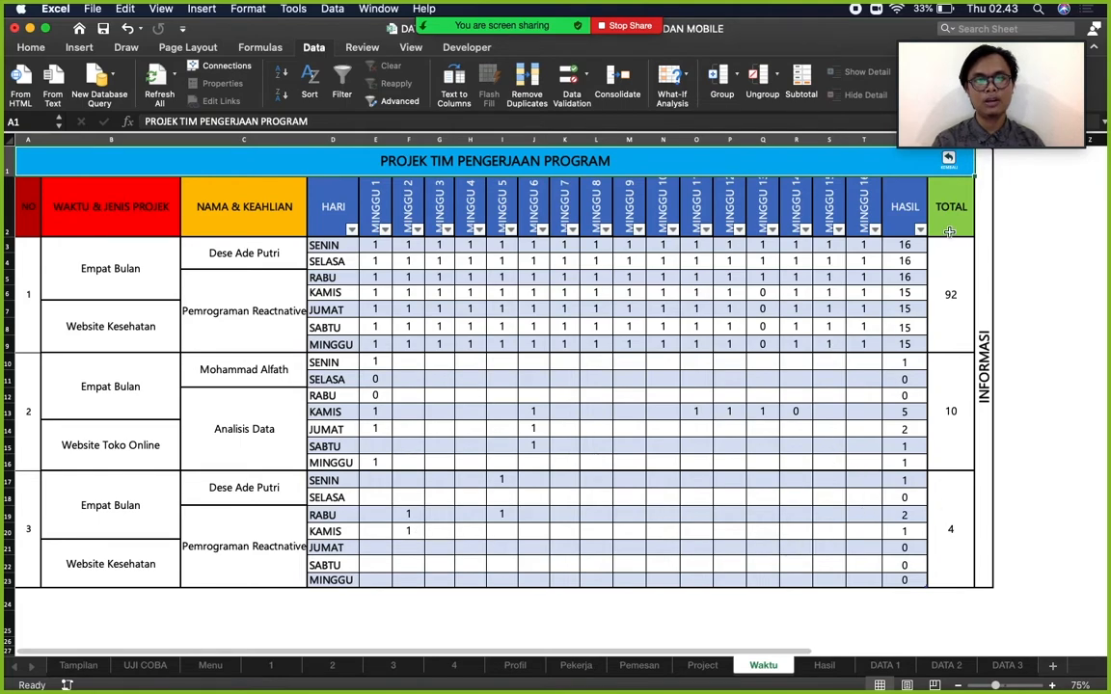
pyautogui.click(949, 157)
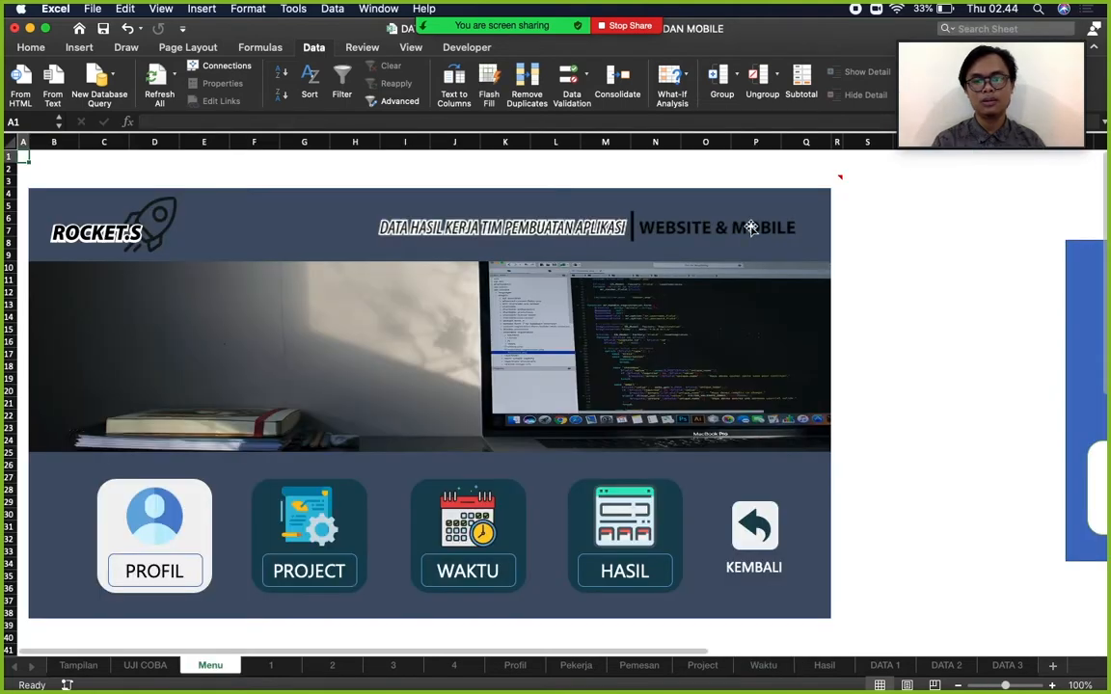
pyautogui.click(610, 519)
pyautogui.scroll(-5, 345, 486)
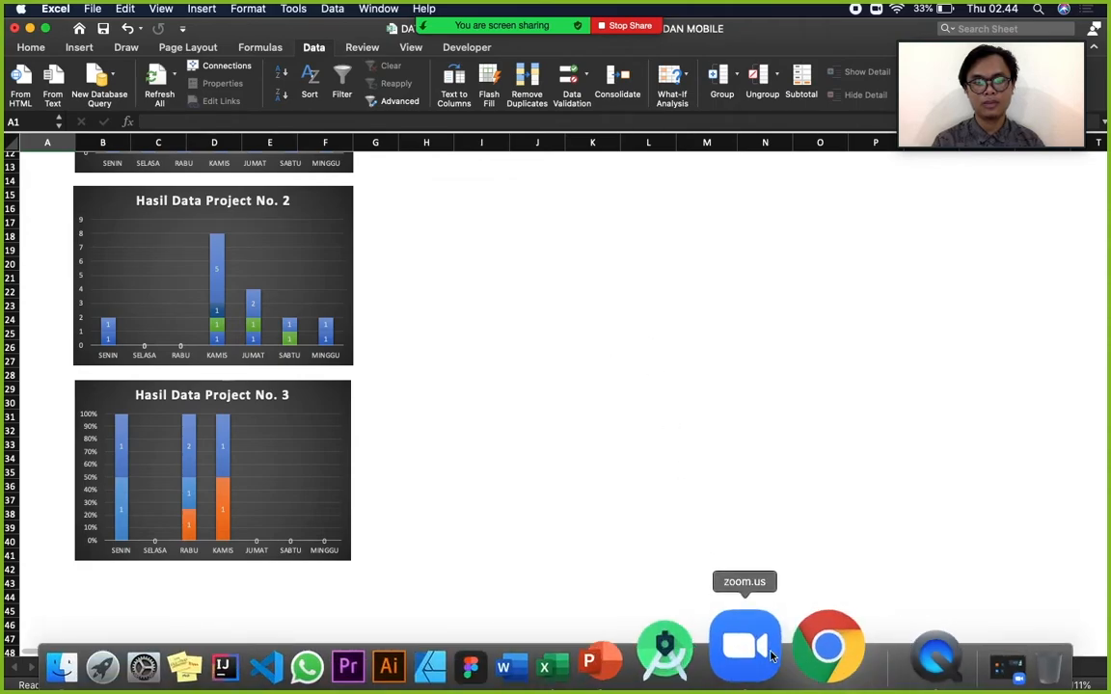
# Switch to PowerPoint, run the slide show from the F. Hasil slide, and end it on the HASIL slide.
pyautogui.click(672, 678)
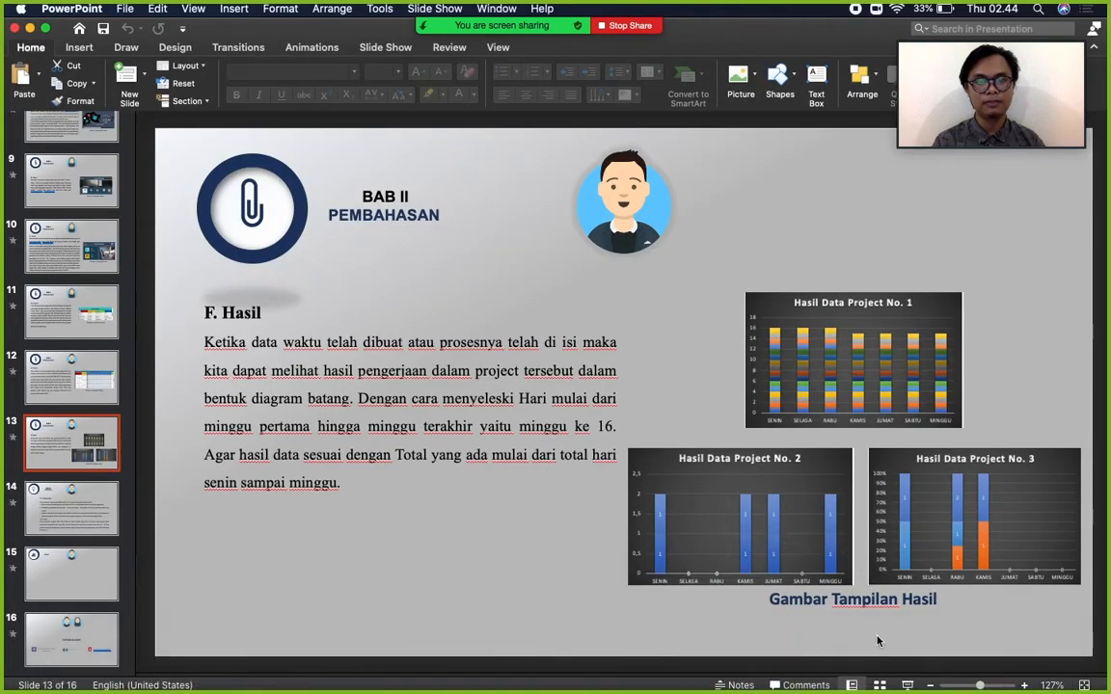
pyautogui.click(907, 686)
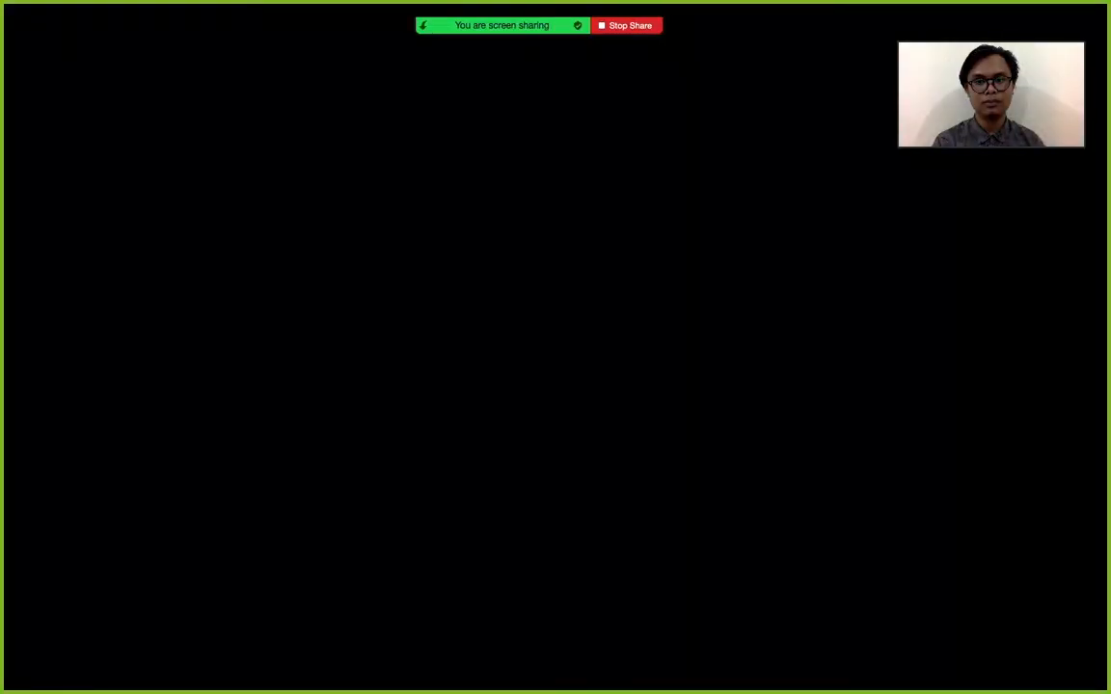
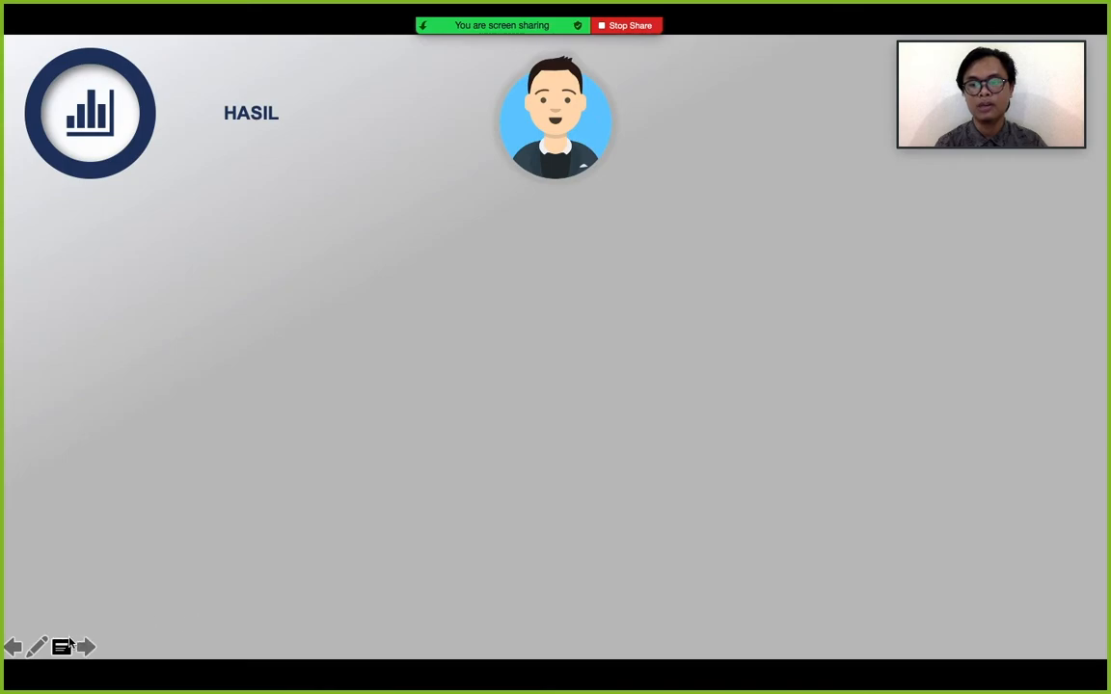
pyautogui.click(61, 648)
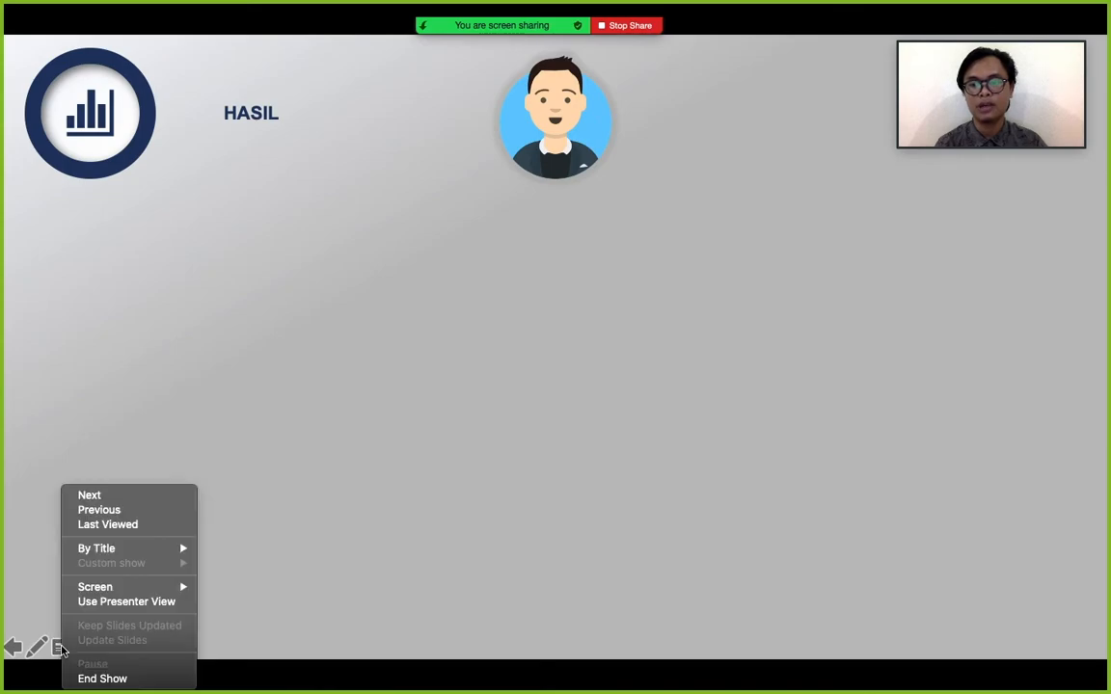
pyautogui.click(131, 678)
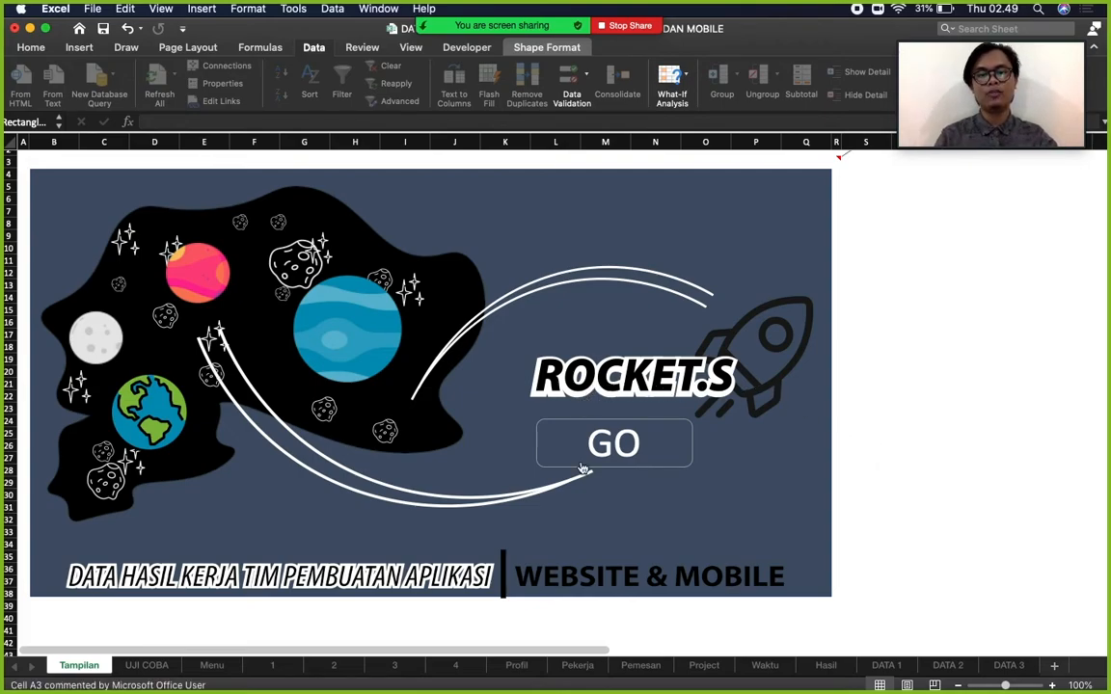
# Read the welcome note on the Excel workbook's Tampilan sheet and go on to its main menu.
pyautogui.moveTo(529, 363)
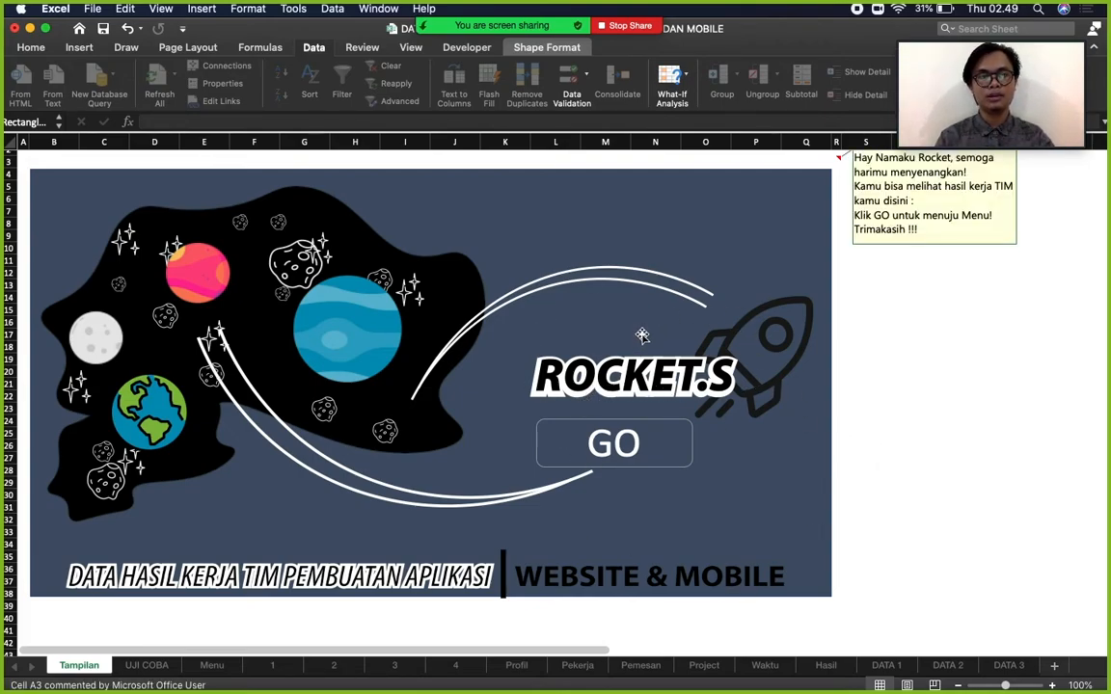
pyautogui.scroll(2, 641, 333)
pyautogui.hscroll(1, 640, 333)
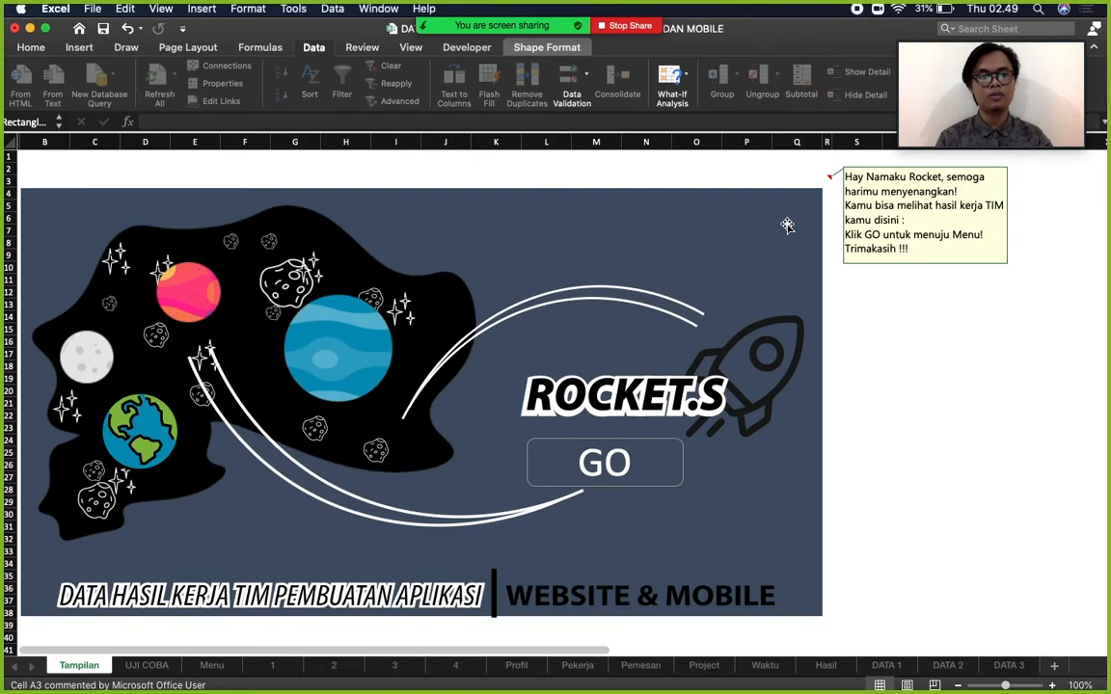
pyautogui.click(604, 467)
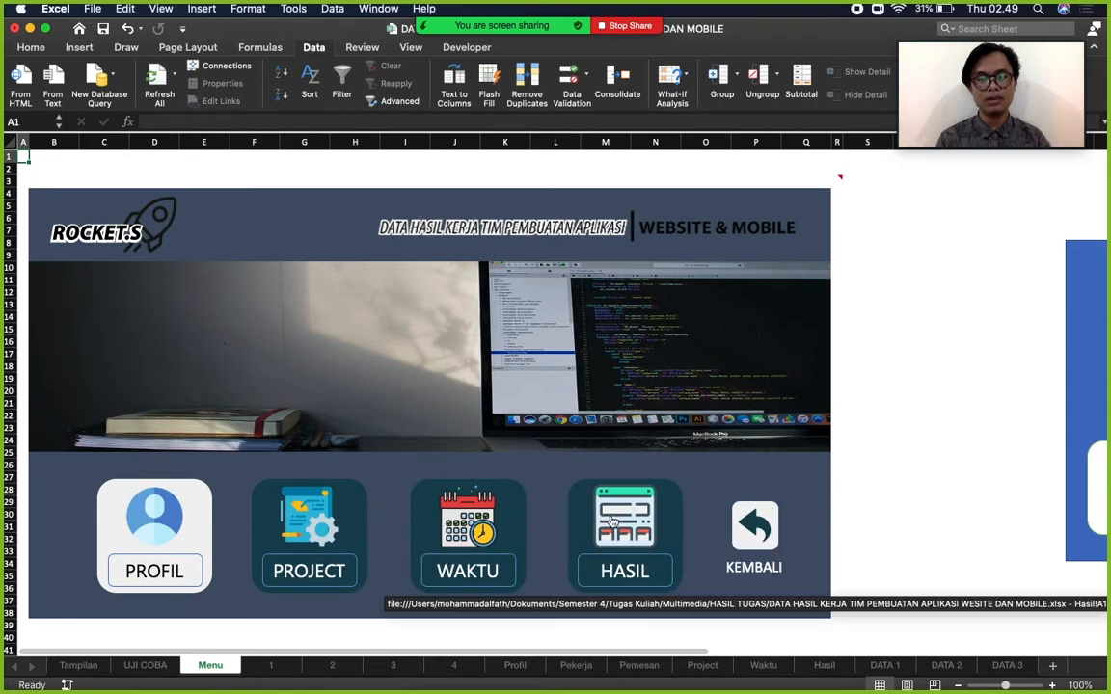
pyautogui.moveTo(721, 524)
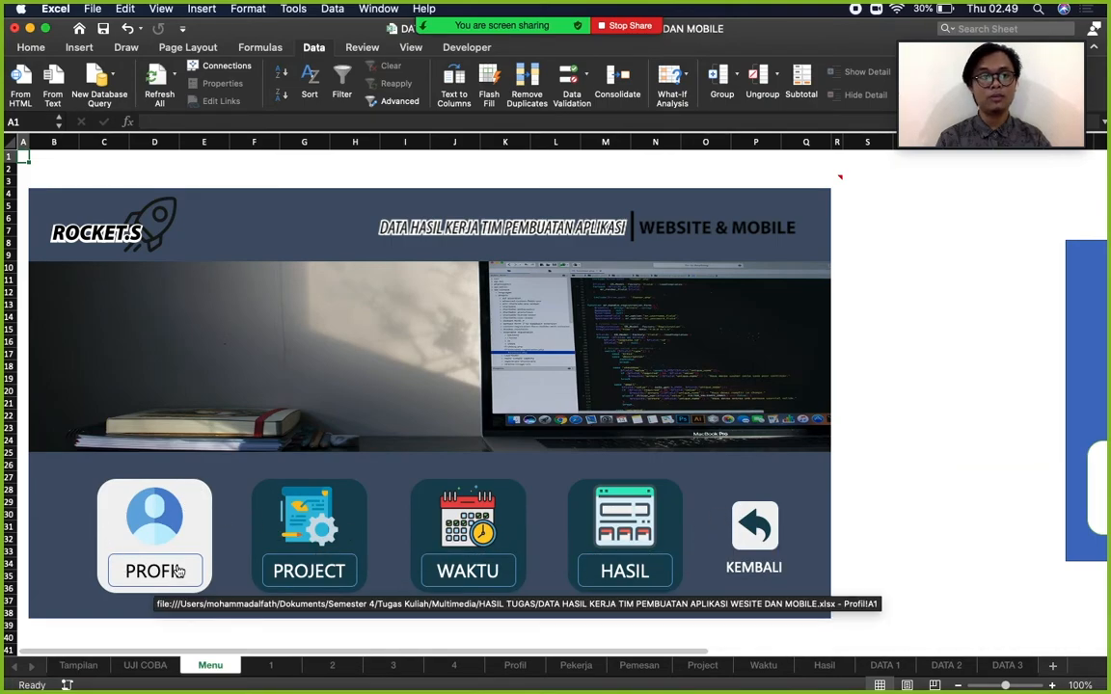
# Open the Profil page and read its note about the PEKERJA and PEMESAN options.
pyautogui.click(166, 534)
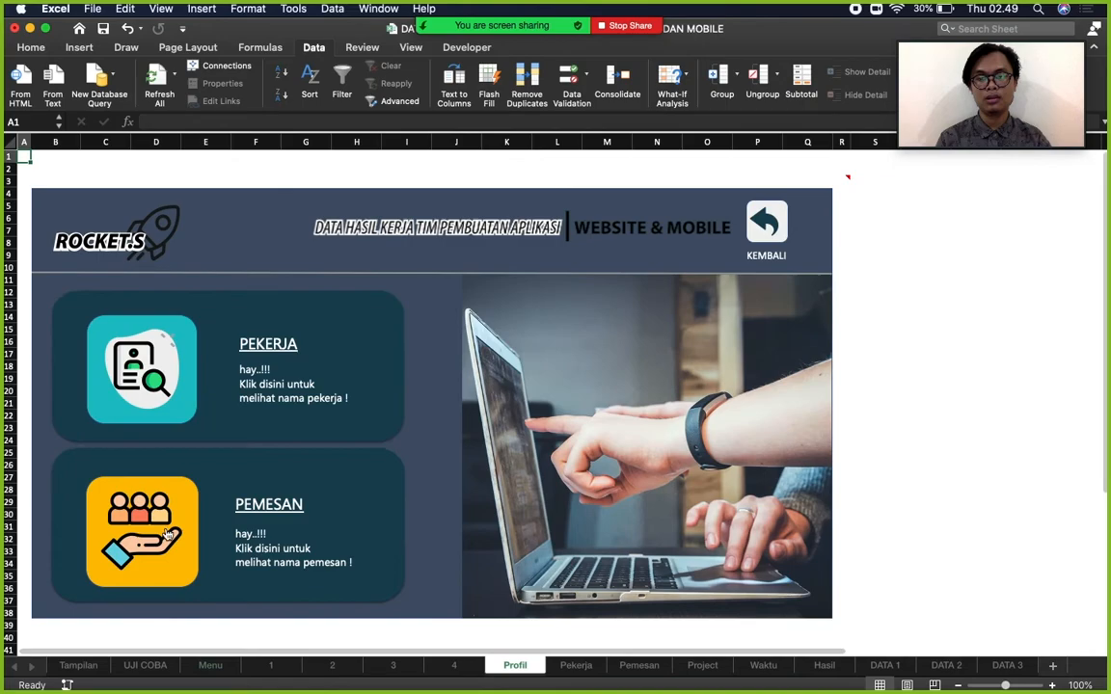
pyautogui.moveTo(266, 320)
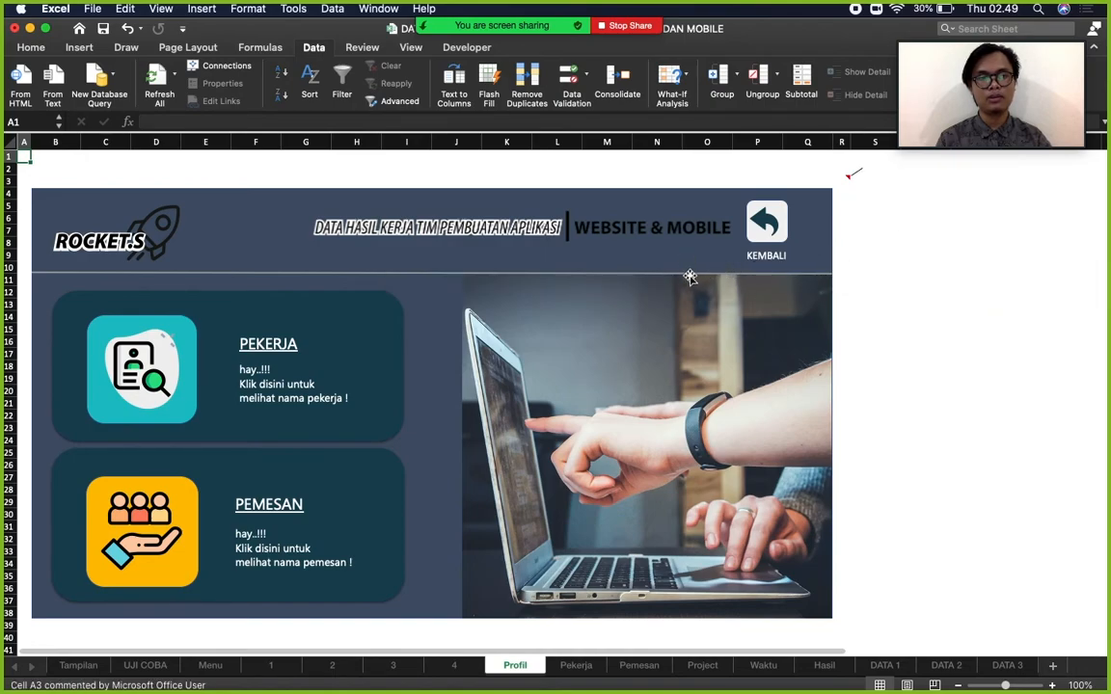
pyautogui.moveTo(695, 373)
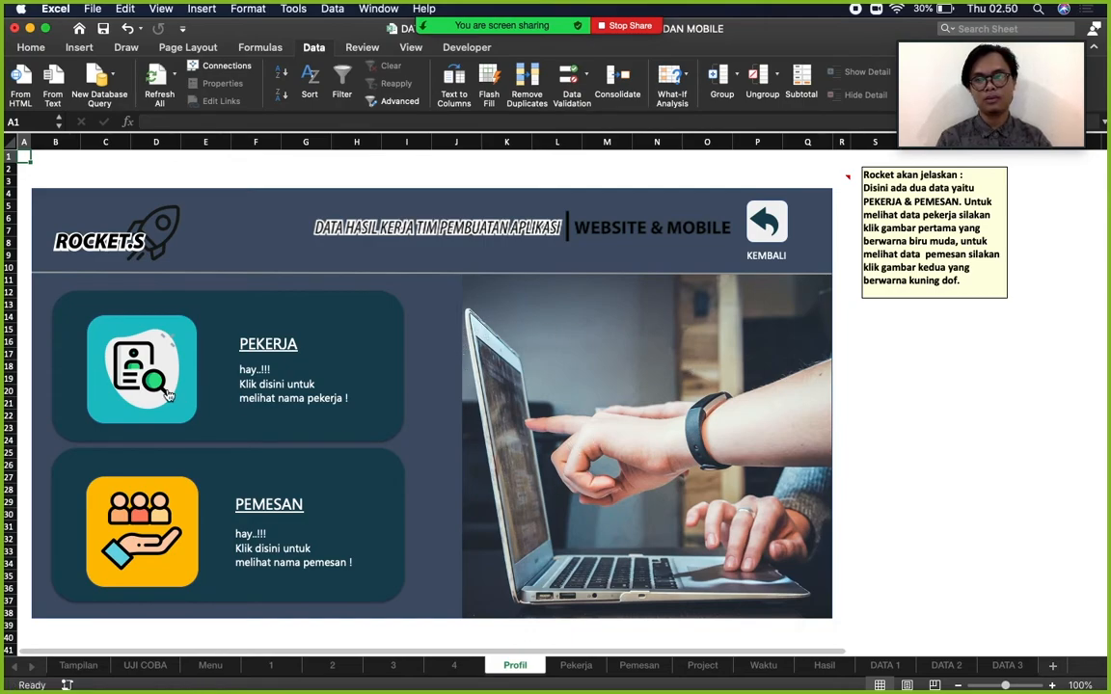
pyautogui.moveTo(612, 372)
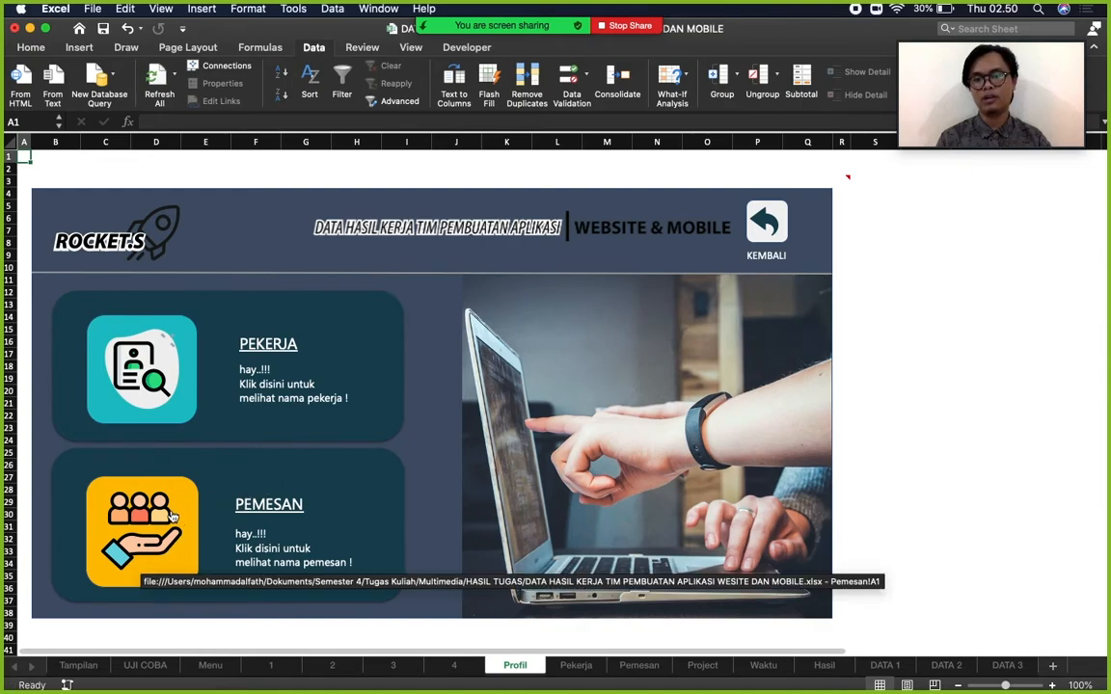
# Open the Pekerja sheet, read the ID cell's note, and choose the first listed worker ID in the PEKERJA form.
pyautogui.click(143, 368)
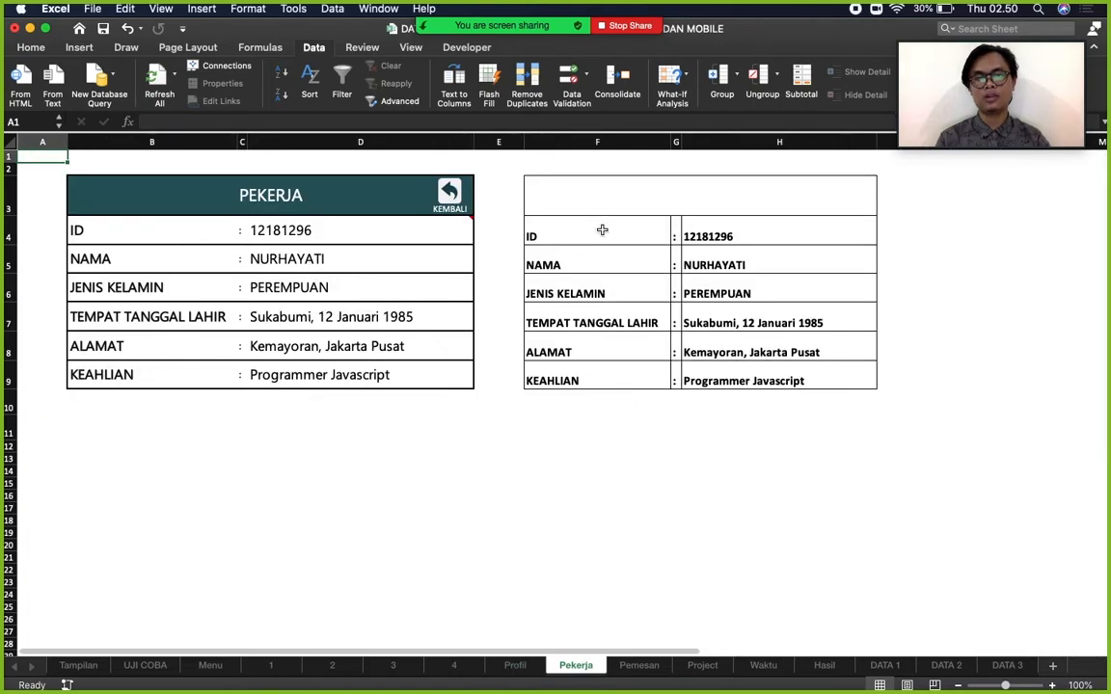
pyautogui.click(308, 230)
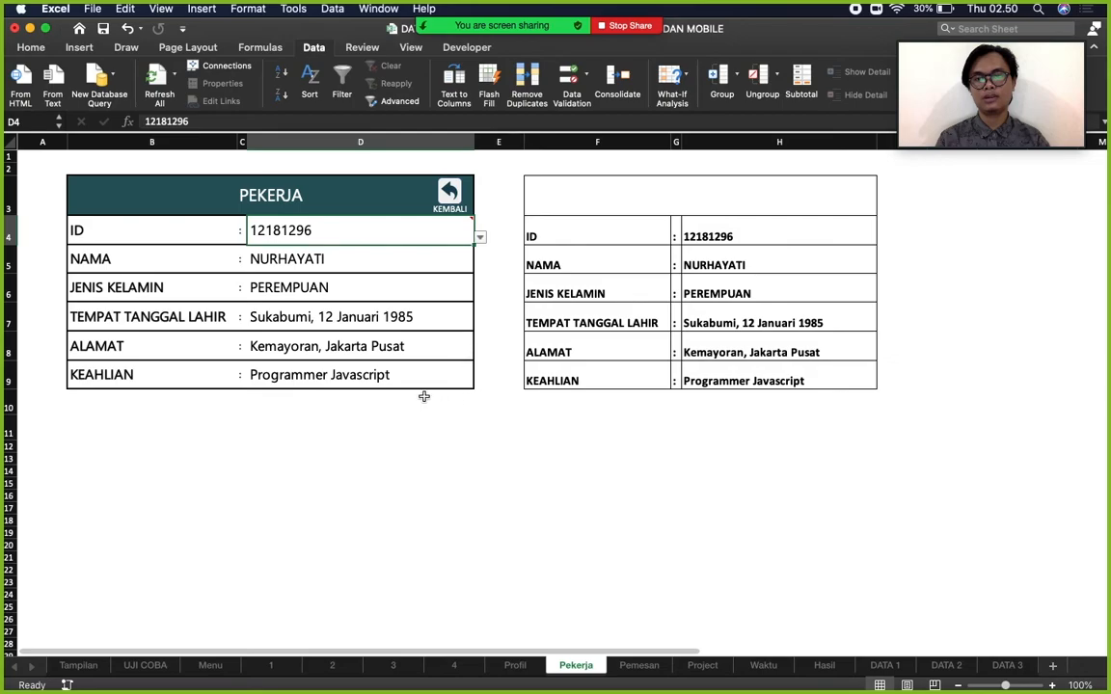
pyautogui.moveTo(362, 228)
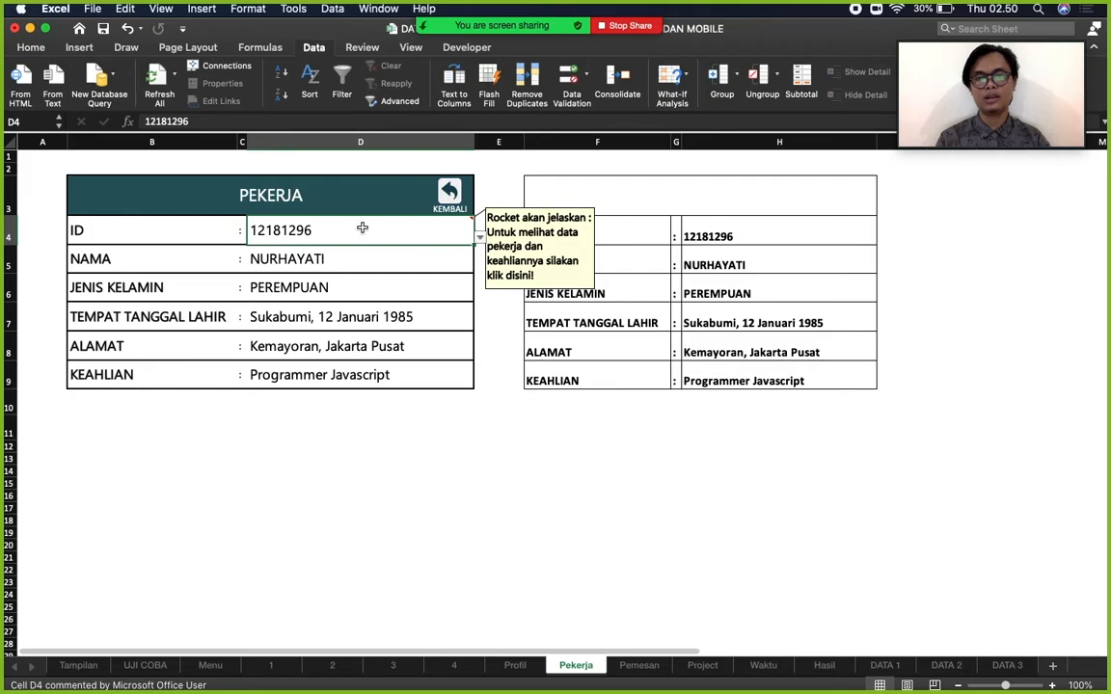
pyautogui.click(479, 240)
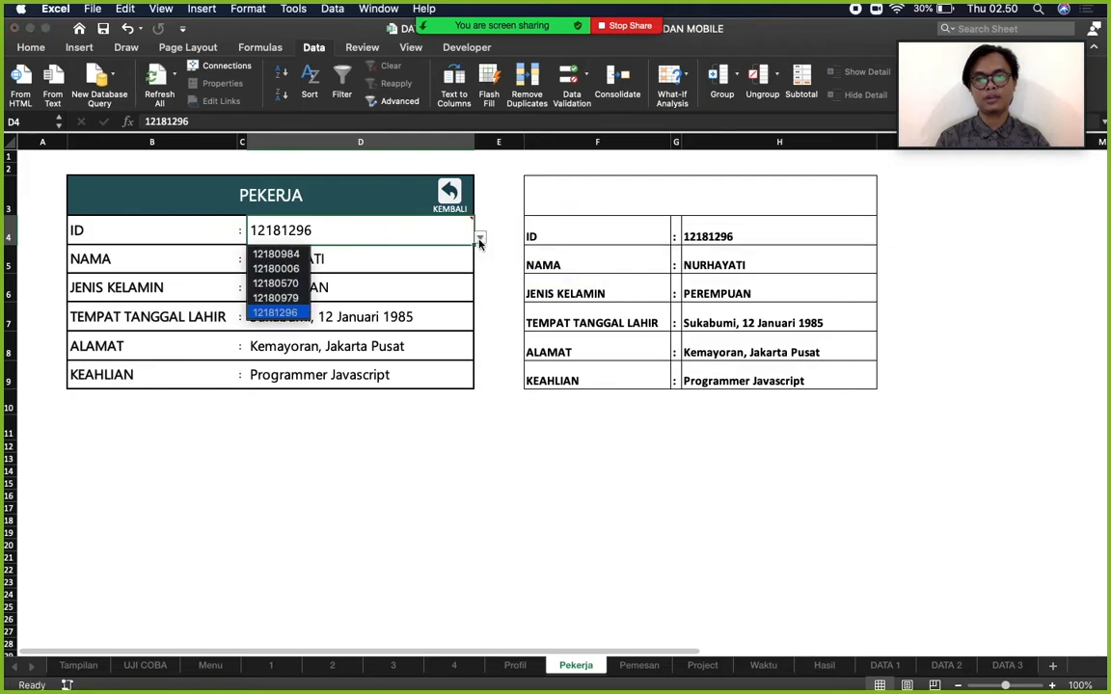
pyautogui.click(277, 255)
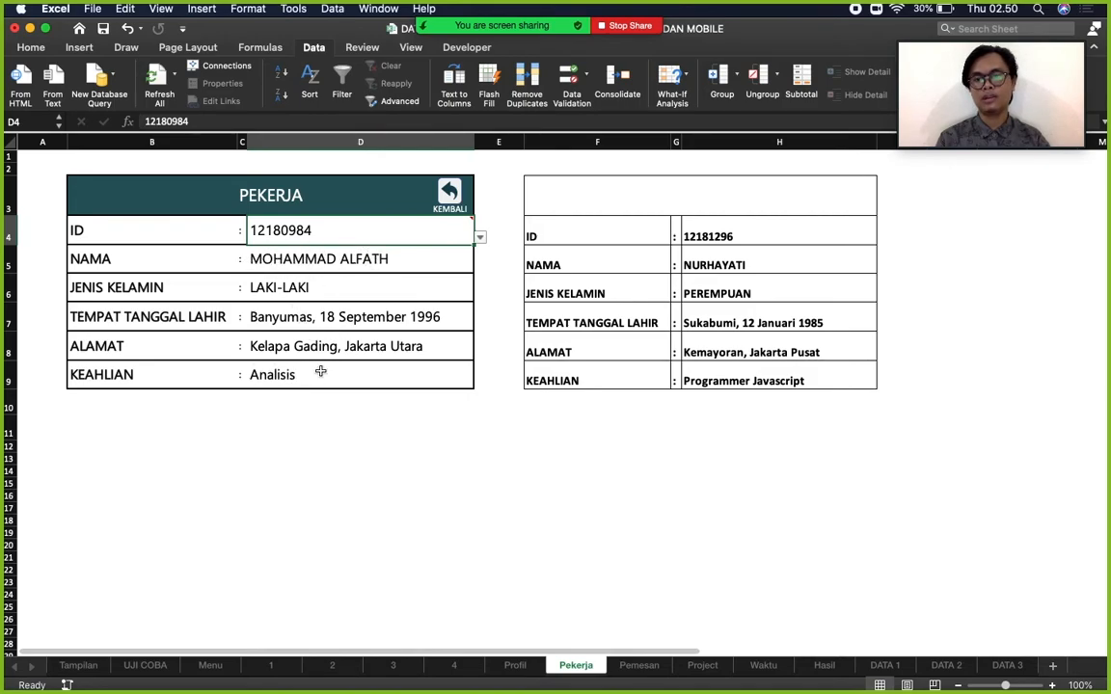
# Review the second to fifth workers' records by choosing their IDs in the PEKERJA form one by one, and return to the first ID.
pyautogui.click(480, 237)
pyautogui.click(281, 269)
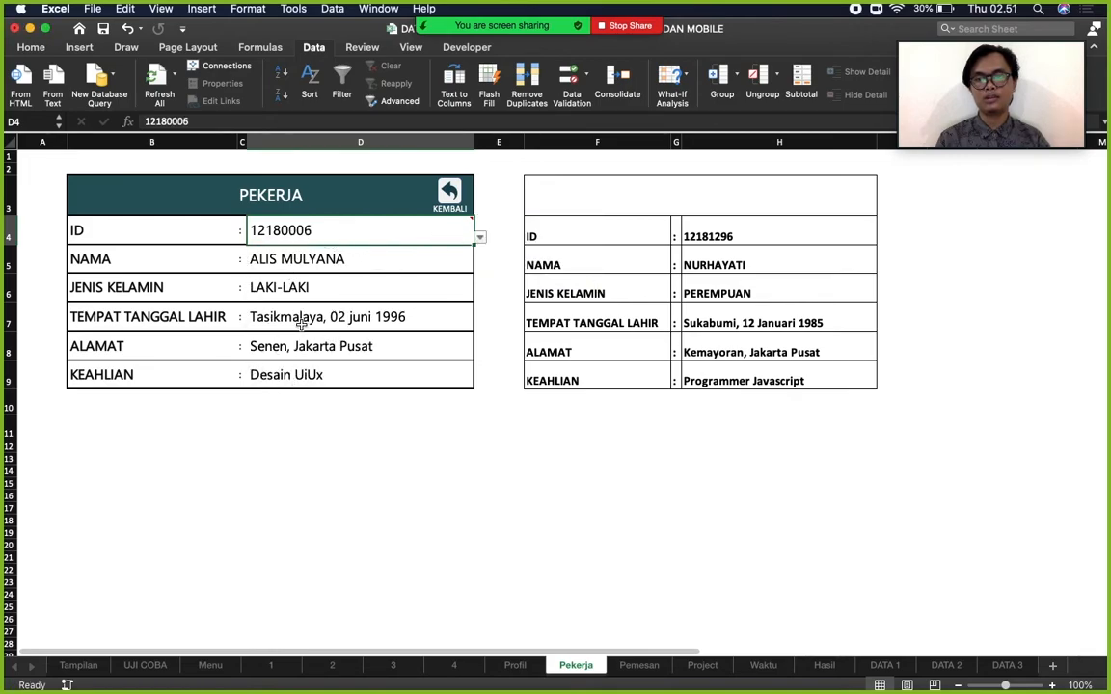
pyautogui.click(480, 238)
pyautogui.click(287, 285)
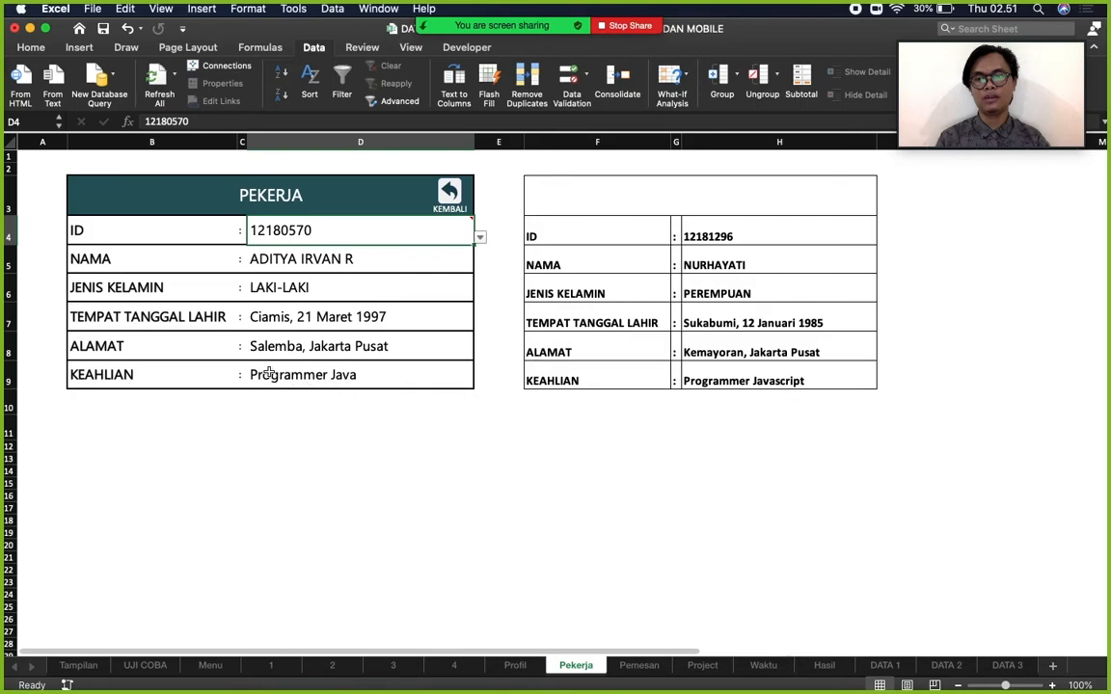
pyautogui.click(480, 238)
pyautogui.click(277, 298)
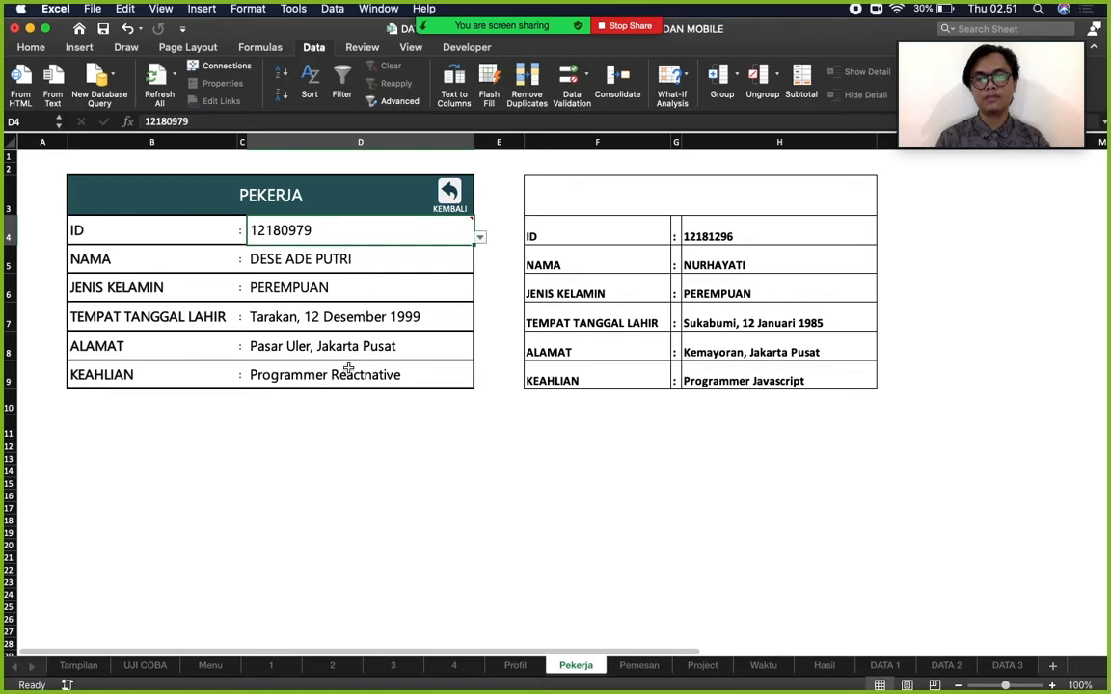
pyautogui.click(481, 238)
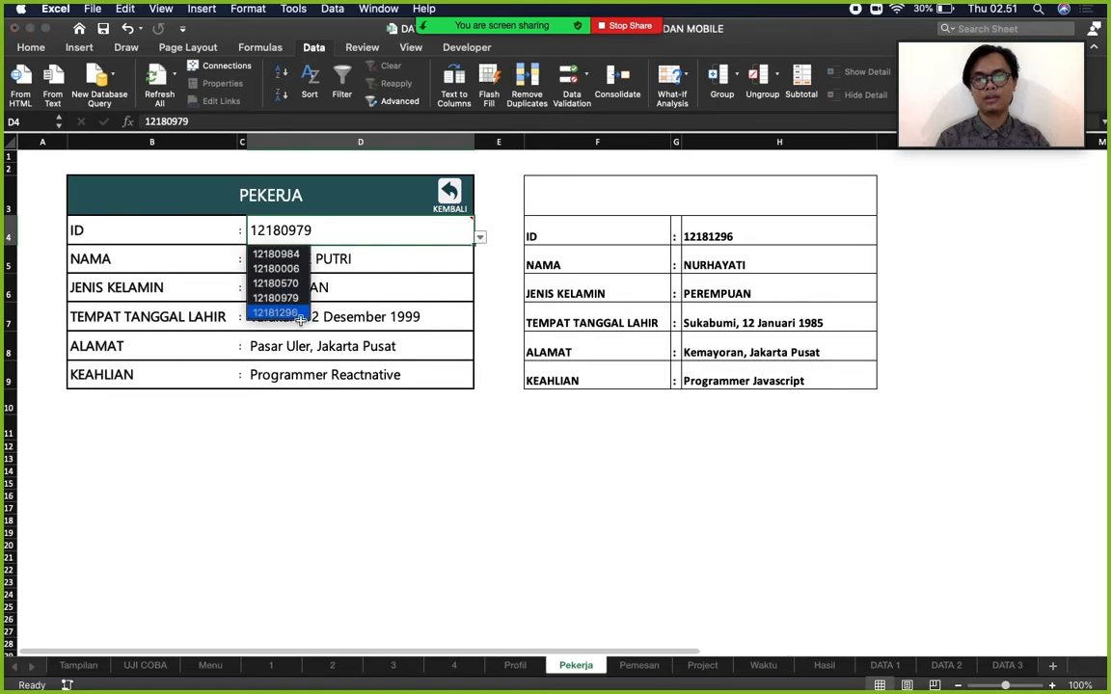
pyautogui.click(270, 297)
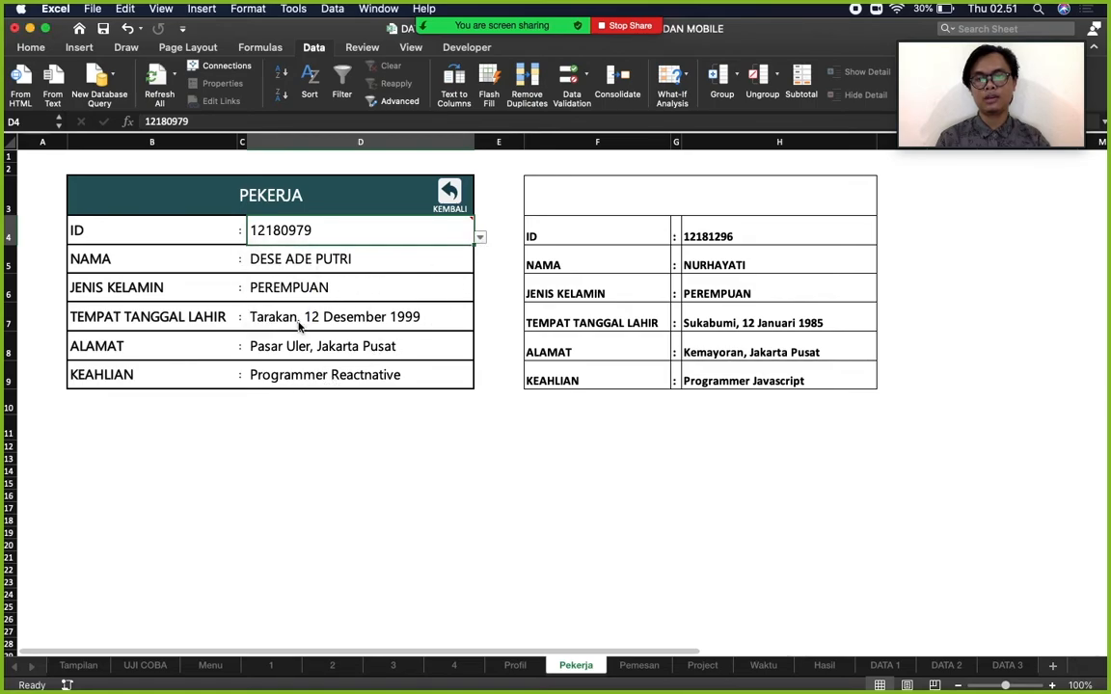
pyautogui.click(480, 238)
pyautogui.click(275, 312)
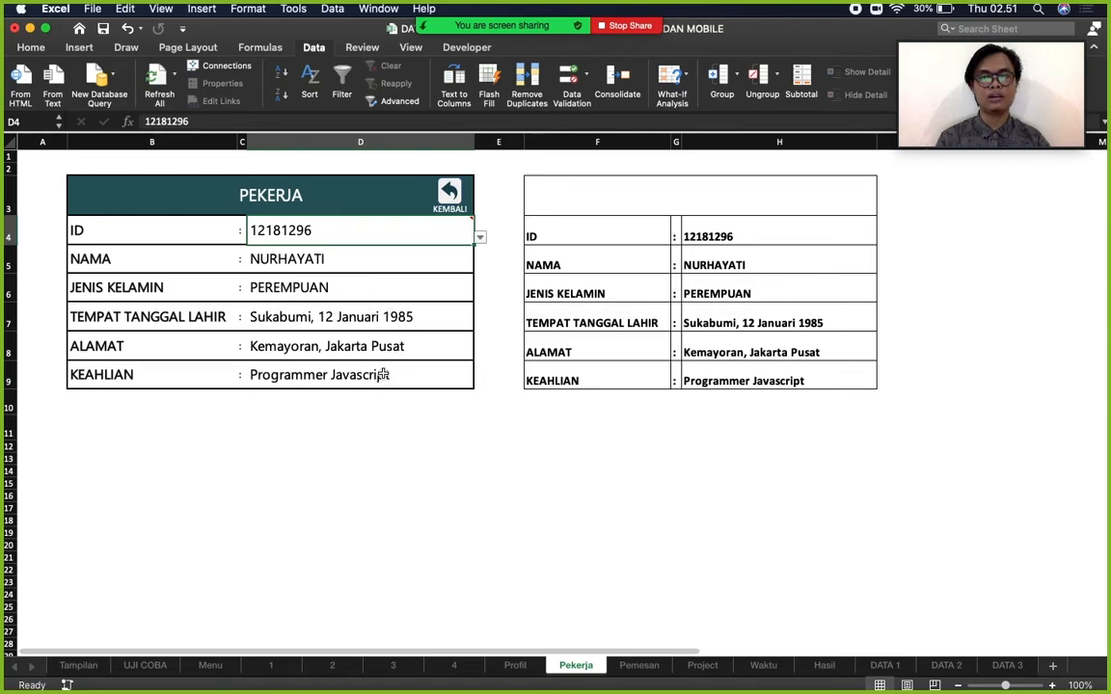
pyautogui.click(480, 242)
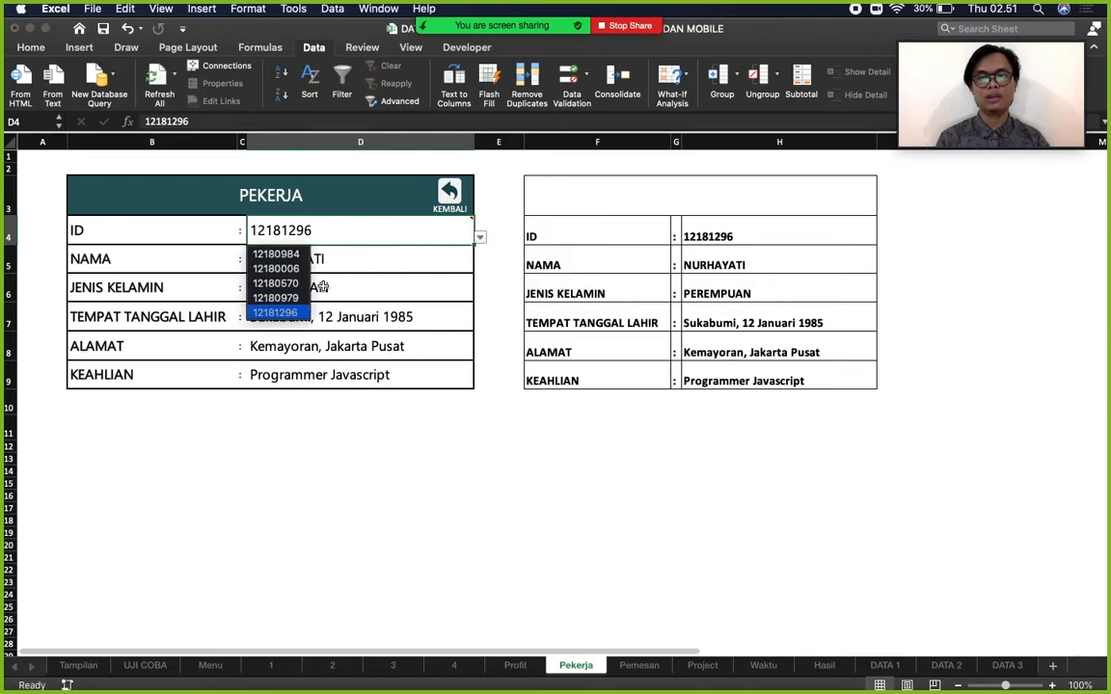
pyautogui.click(280, 254)
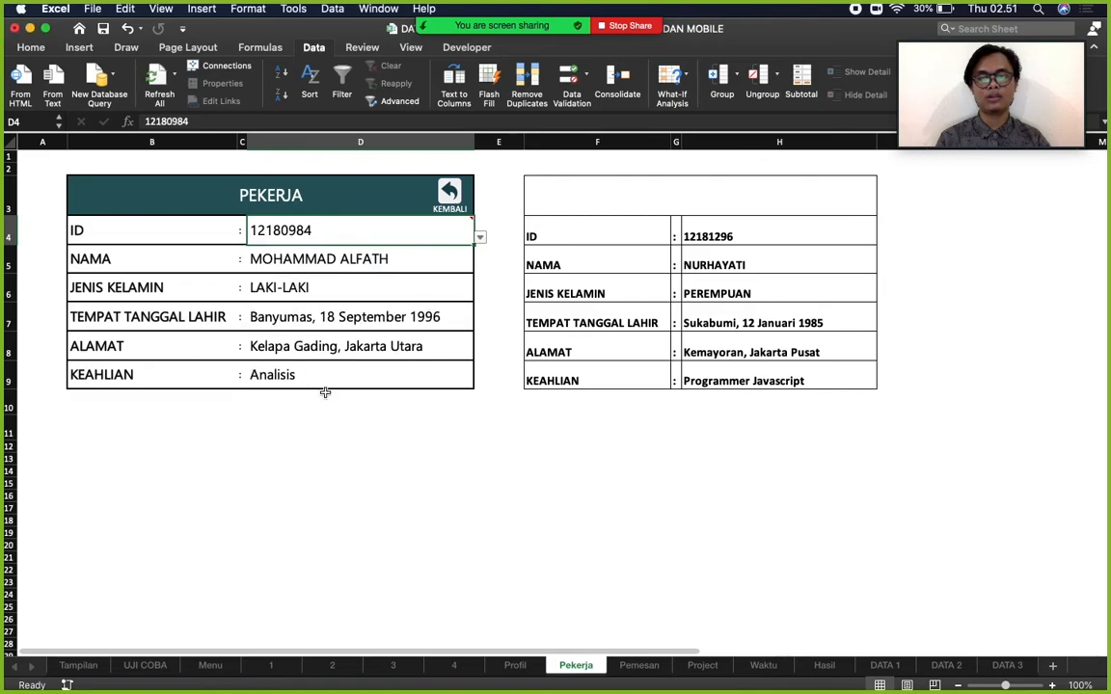
# Leave the PEKERJA form, open the PEMESAN page from the profile page, and read the note on its NAMA cell.
pyautogui.click(446, 197)
pyautogui.click(166, 547)
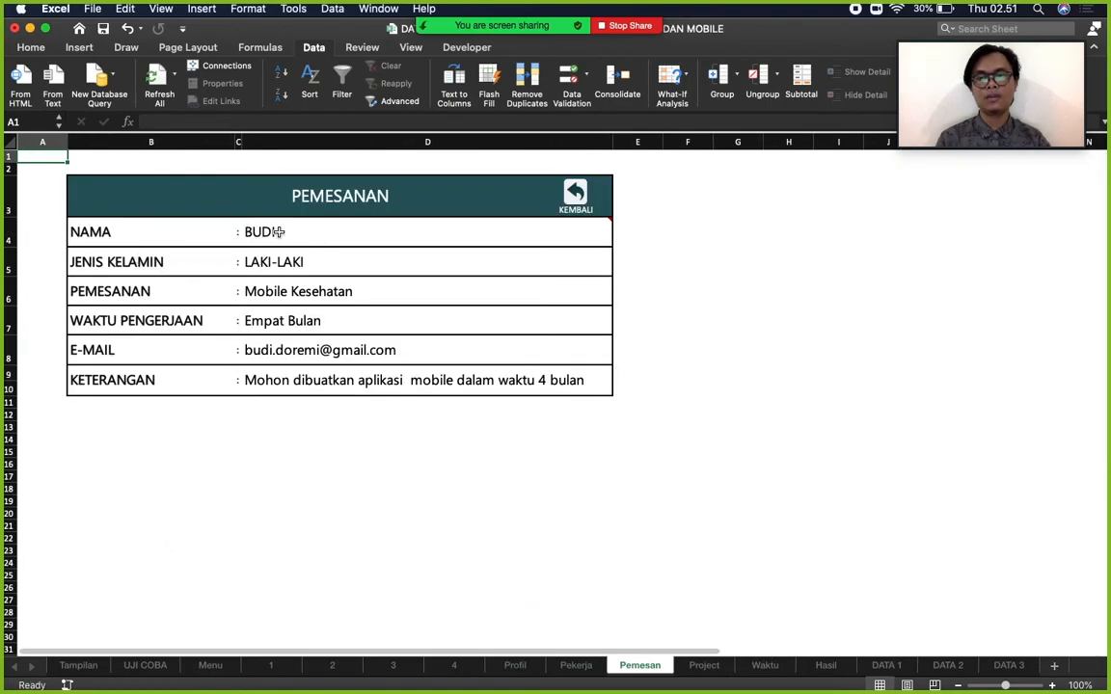
pyautogui.moveTo(259, 231)
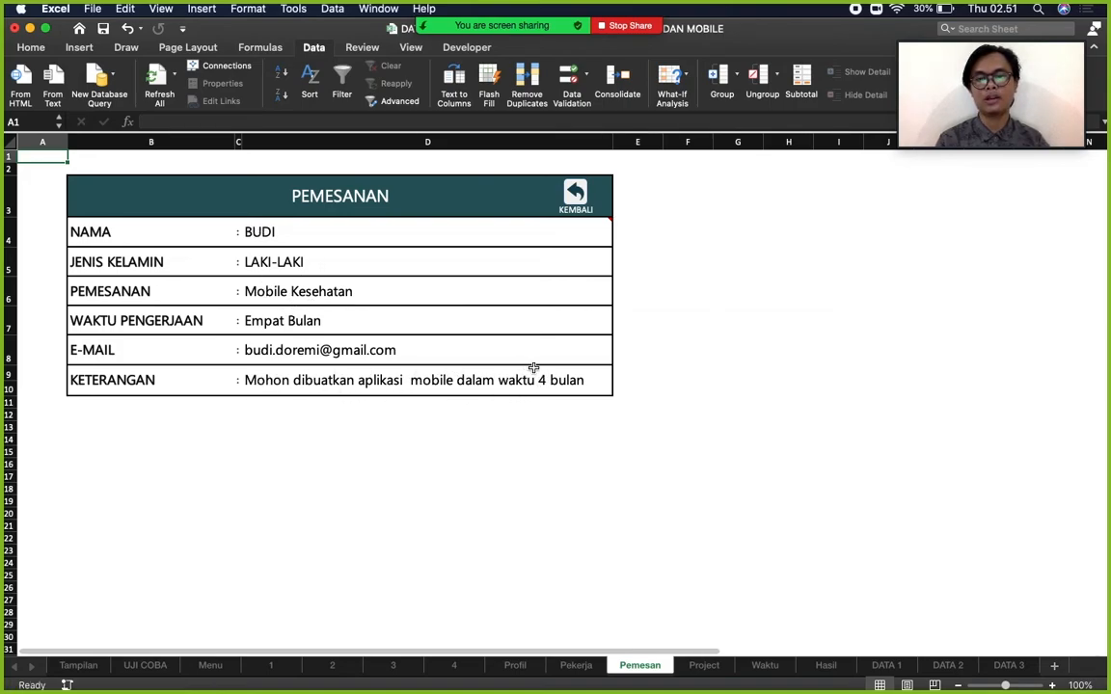
pyautogui.click(592, 234)
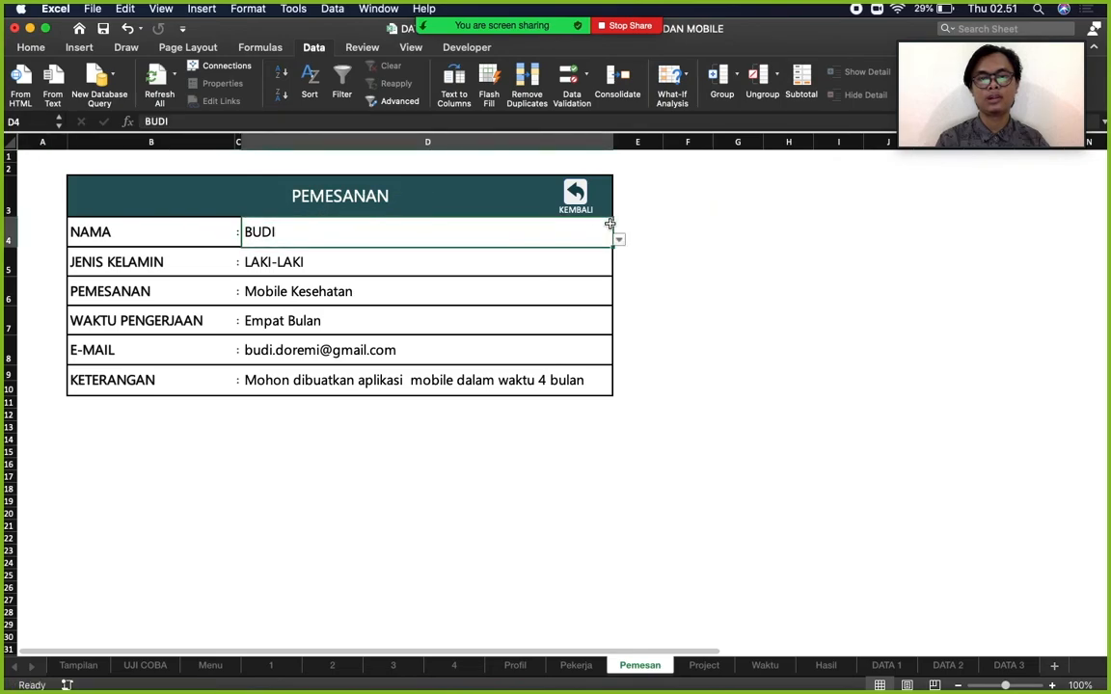
pyautogui.moveTo(610, 224)
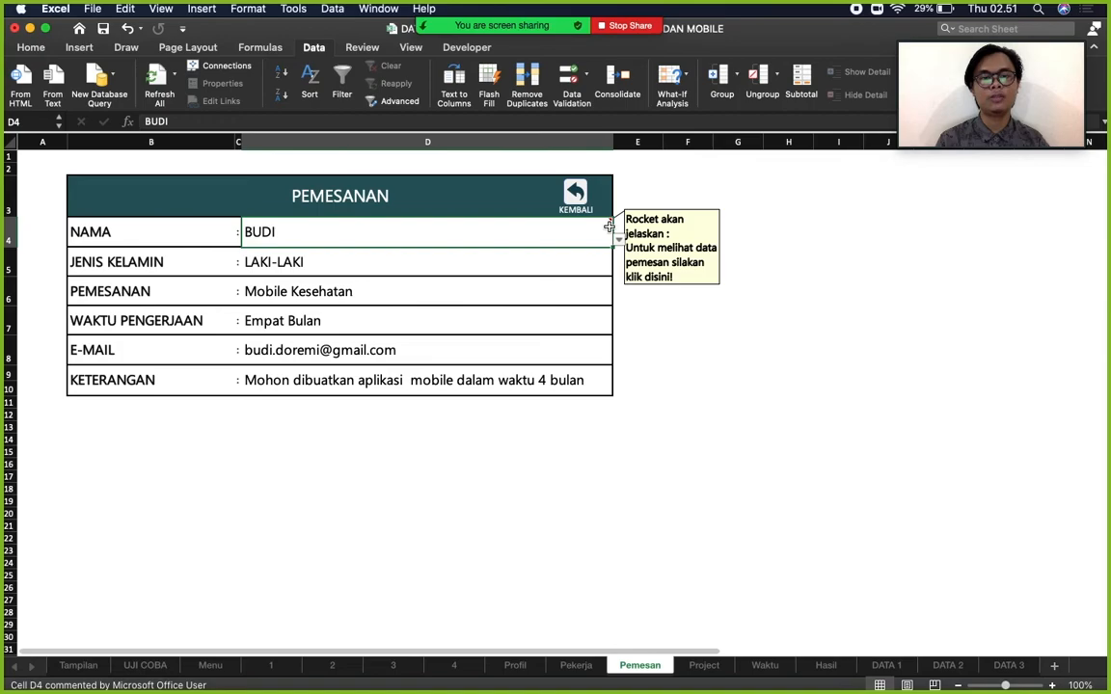
# Review the second to fifth customers' orders by choosing their names in the PEMESANAN form one by one.
pyautogui.click(621, 242)
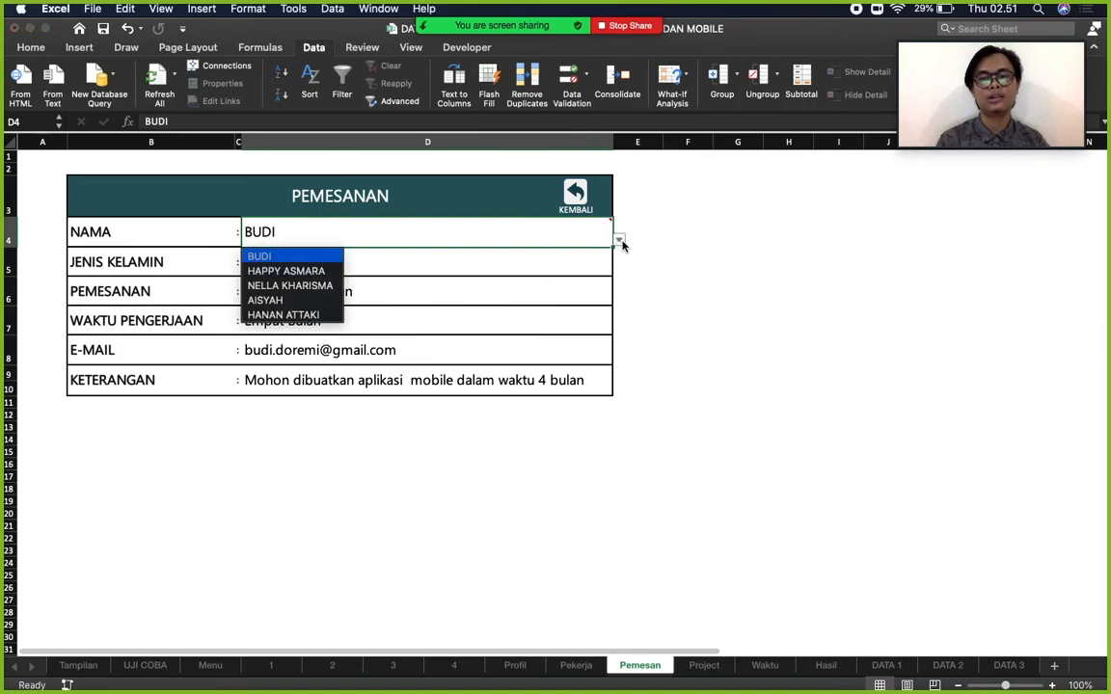
pyautogui.click(263, 273)
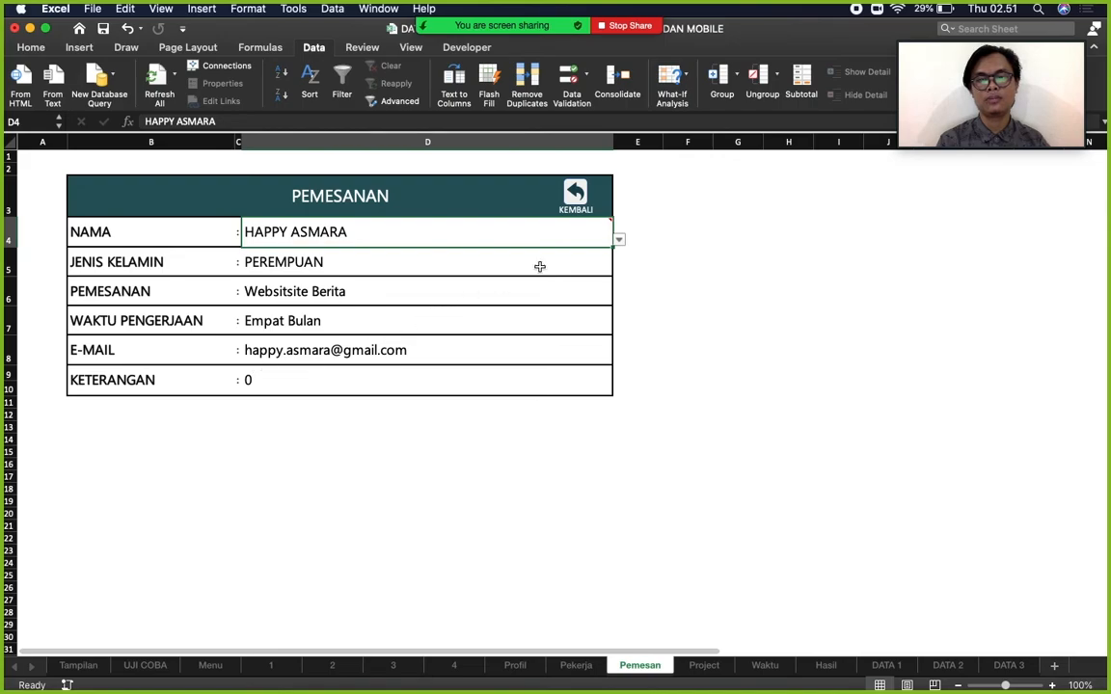
pyautogui.click(619, 241)
pyautogui.click(306, 286)
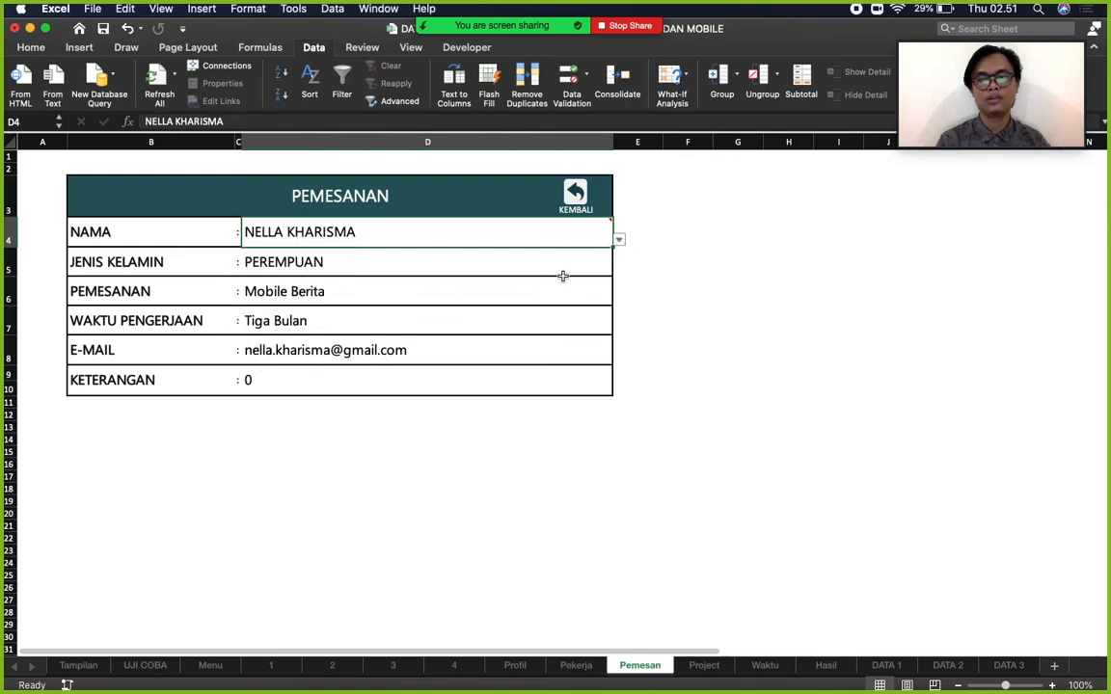
pyautogui.click(619, 241)
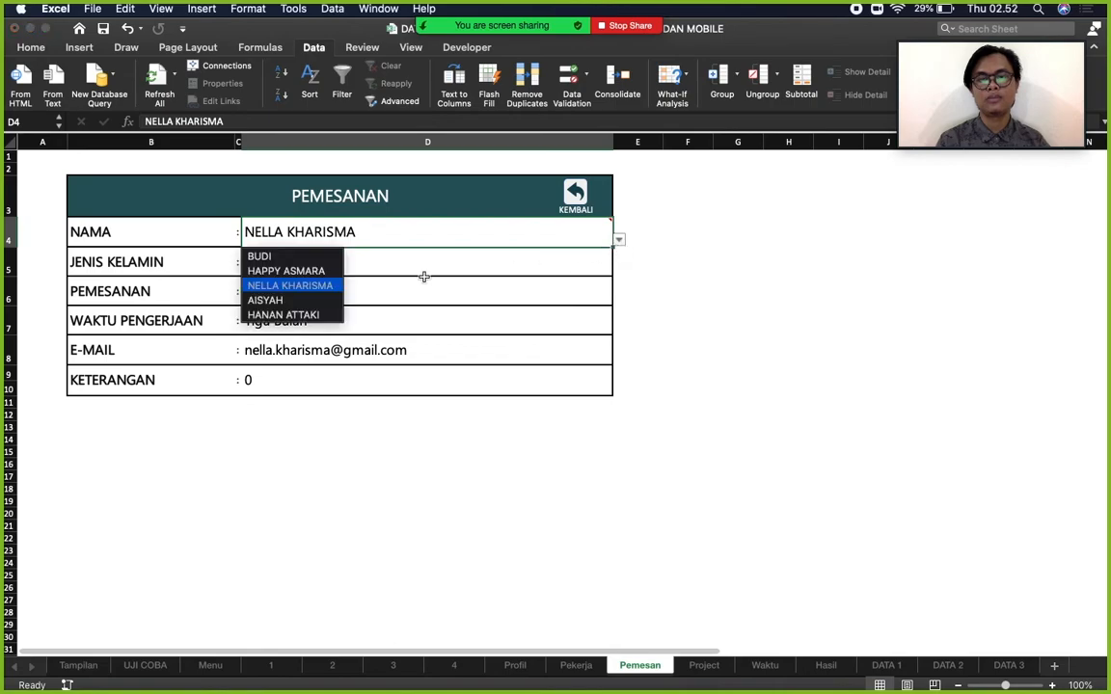
pyautogui.click(289, 301)
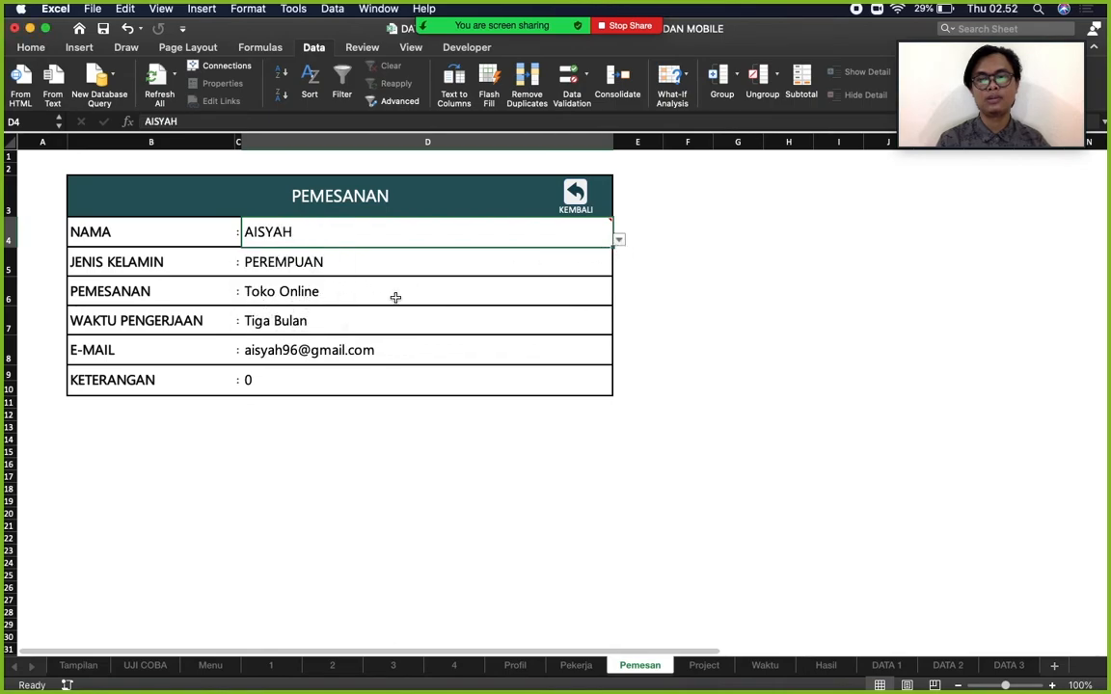
pyautogui.click(620, 242)
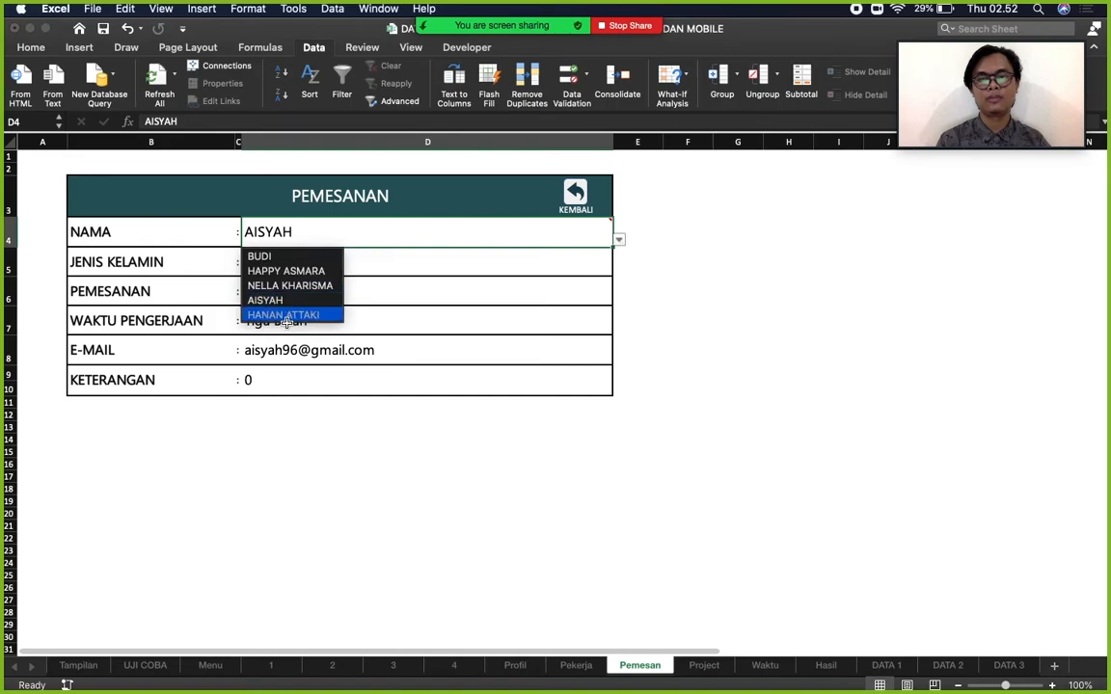
pyautogui.click(287, 319)
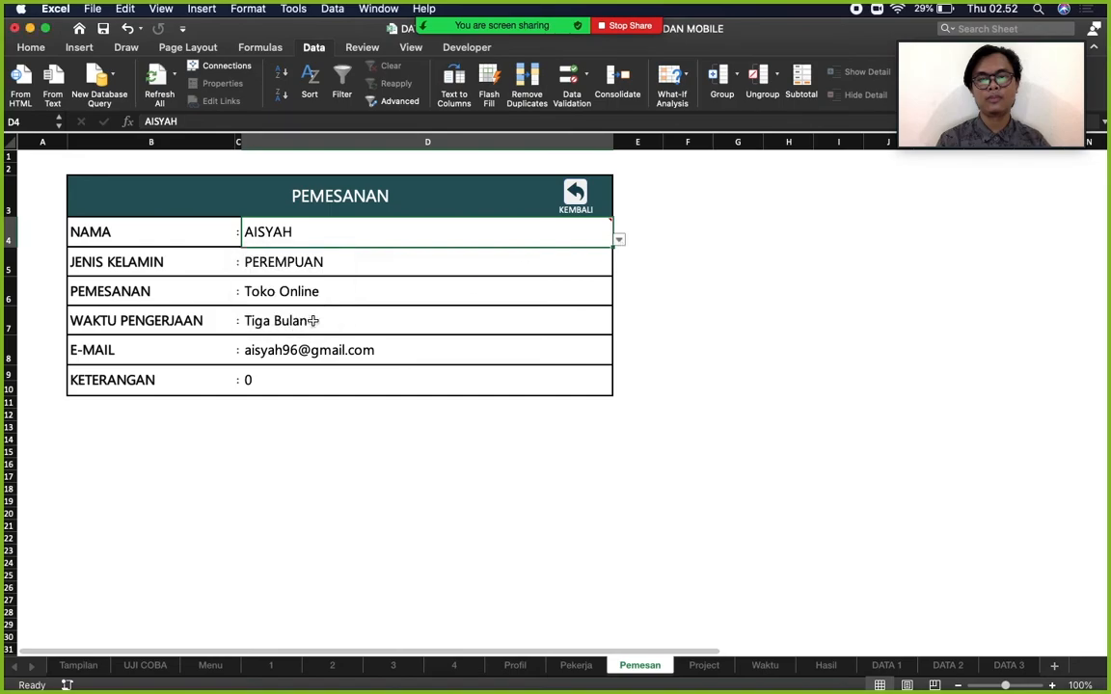
pyautogui.click(619, 239)
pyautogui.click(311, 317)
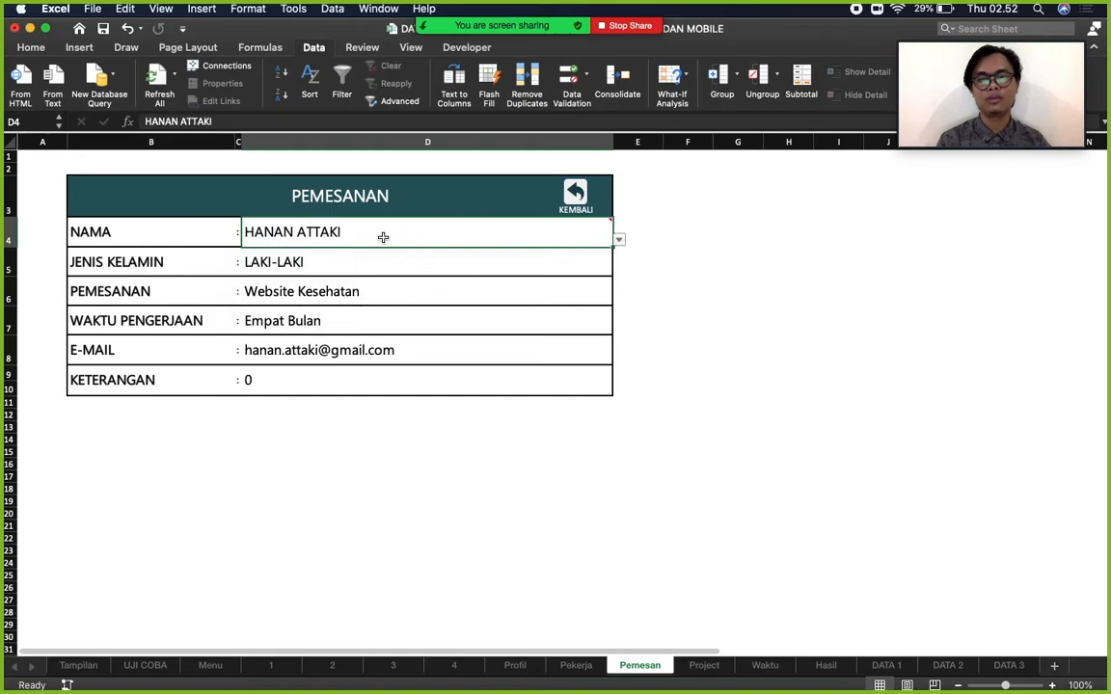
# Return through the profile page to the main menu and open the Project page.
pyautogui.click(579, 195)
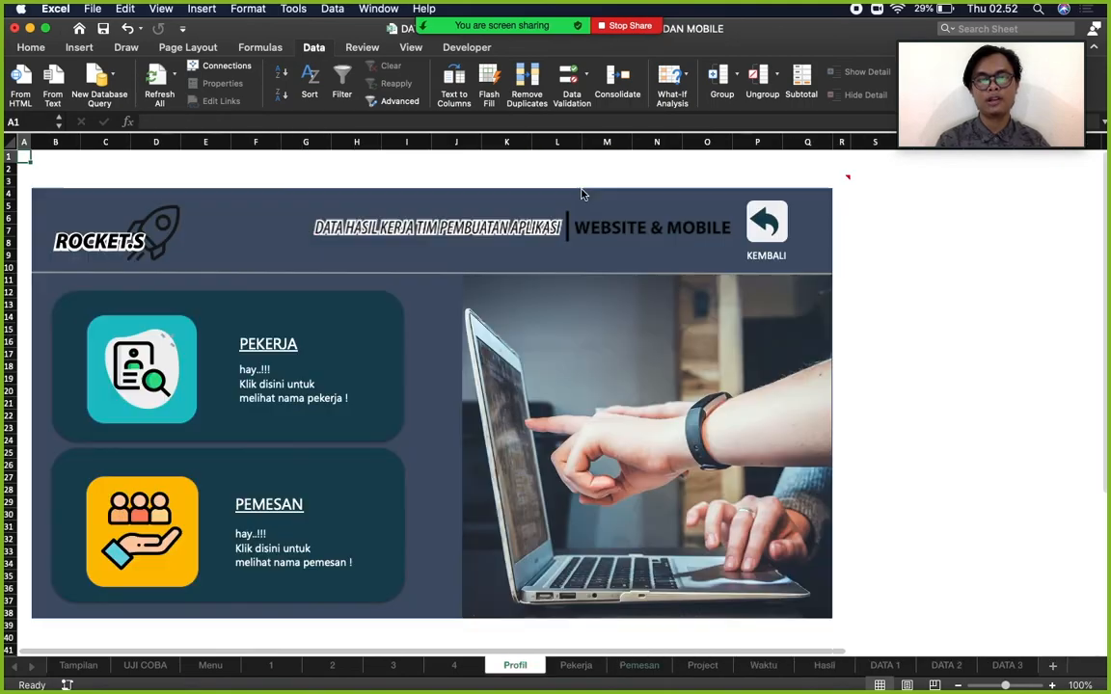
pyautogui.click(767, 224)
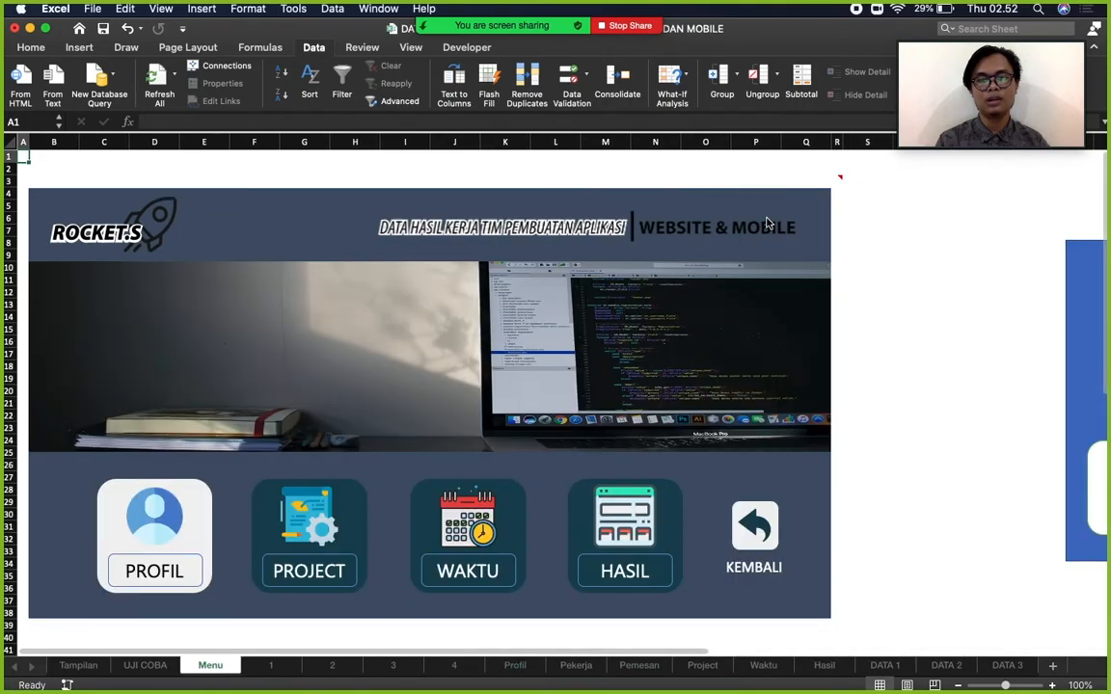
pyautogui.click(345, 577)
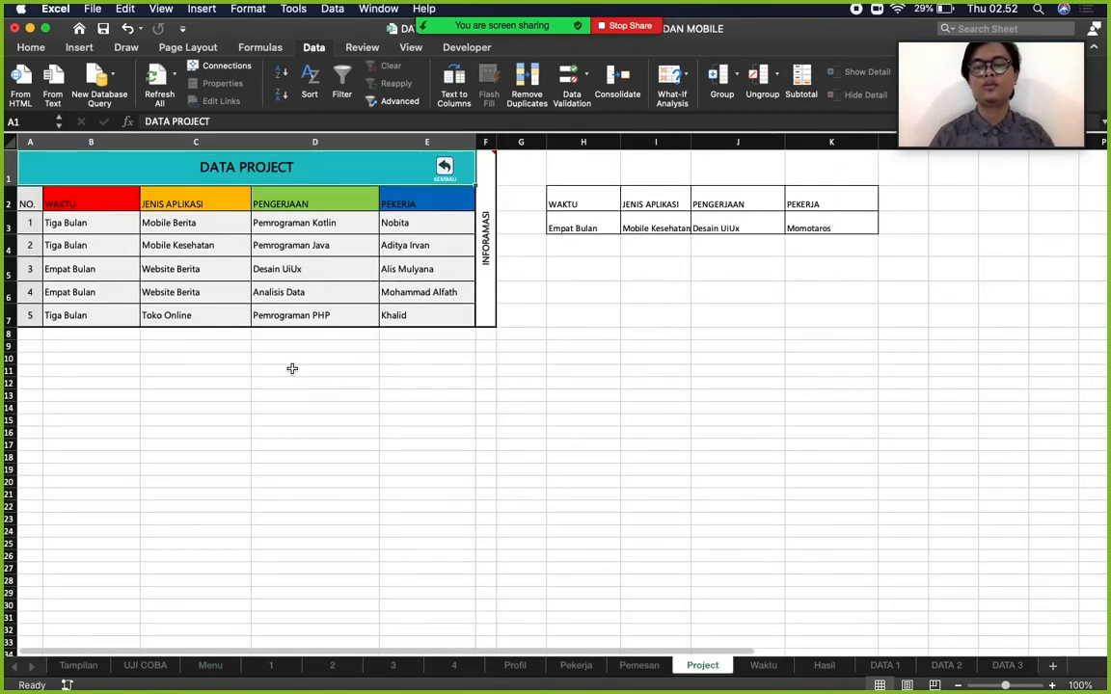
pyautogui.click(104, 228)
pyautogui.click(146, 225)
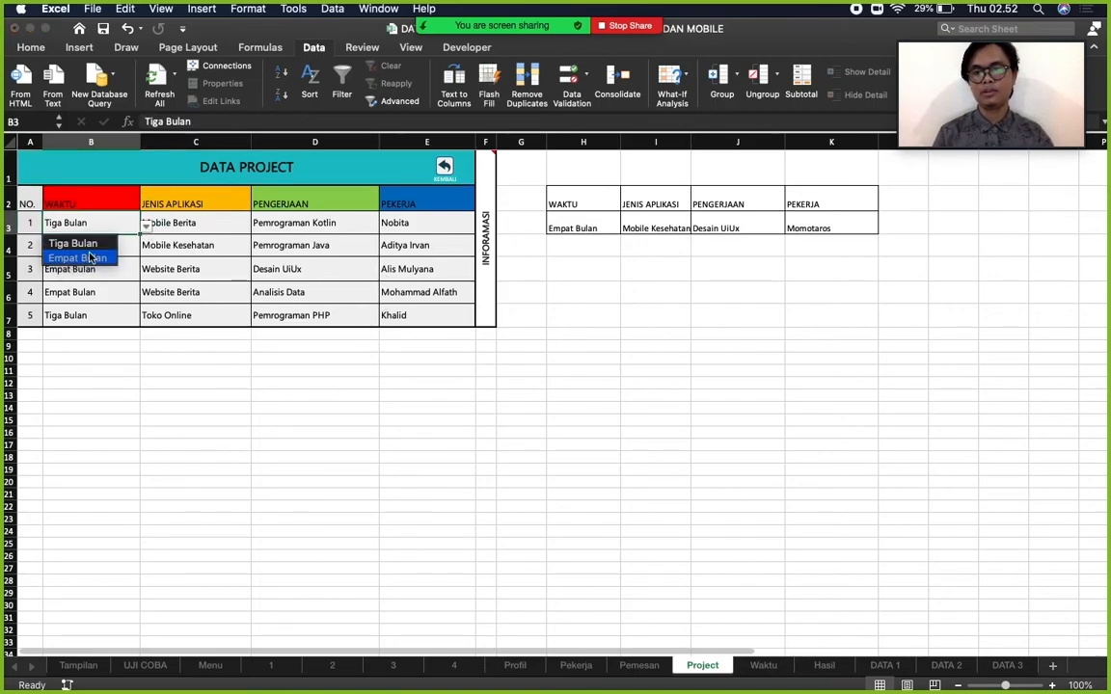
pyautogui.click(98, 297)
pyautogui.click(123, 250)
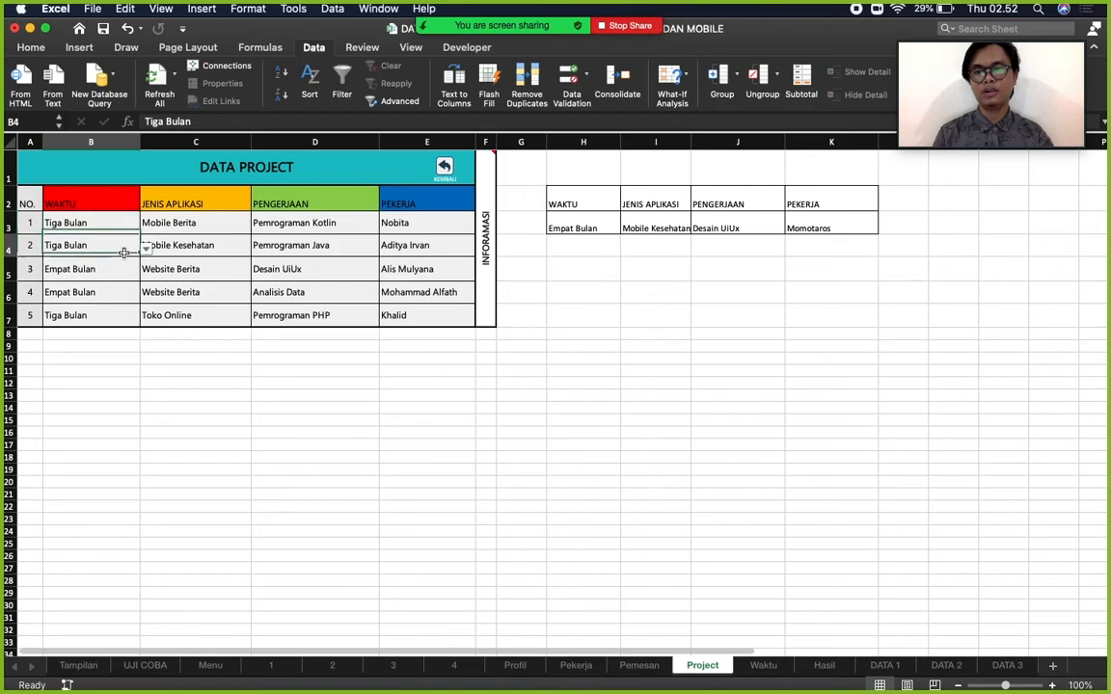
pyautogui.click(146, 248)
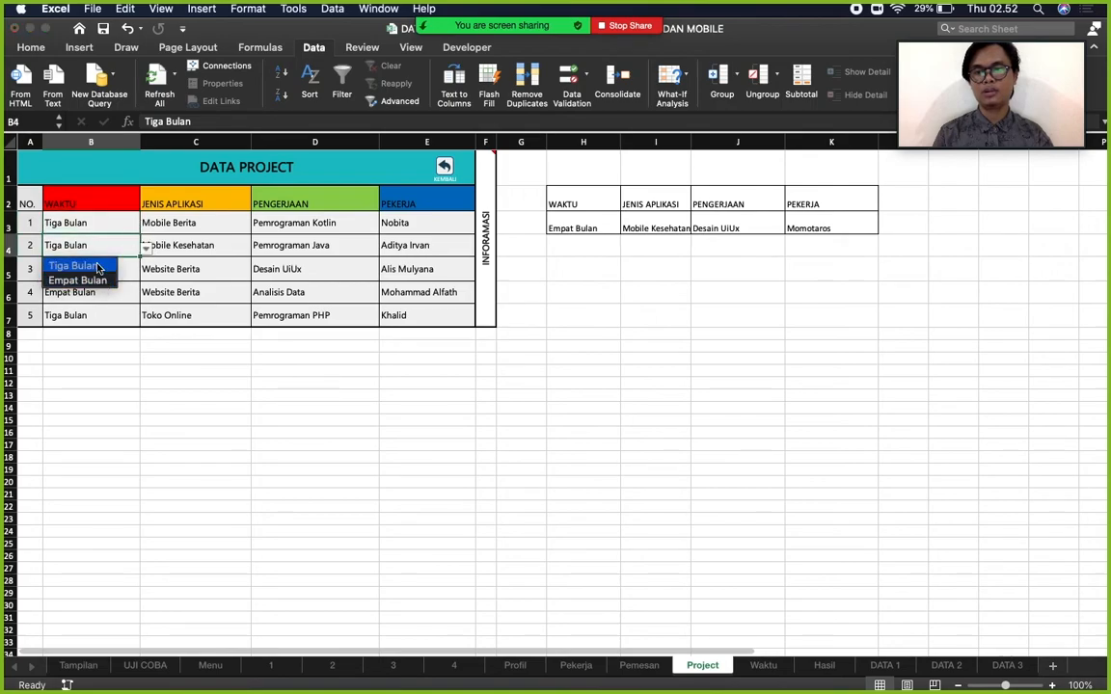
pyautogui.click(108, 224)
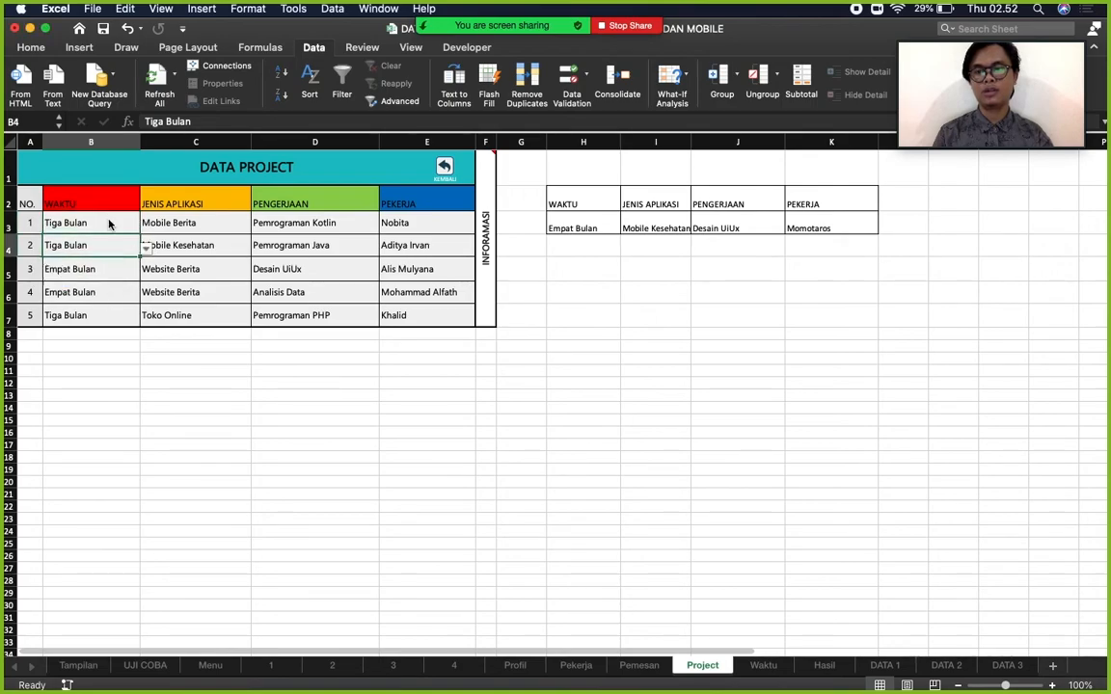
# Set WAKTU to Empat Bulan for projects 1 and 2 in the DATA PROJECT table.
pyautogui.click(109, 223)
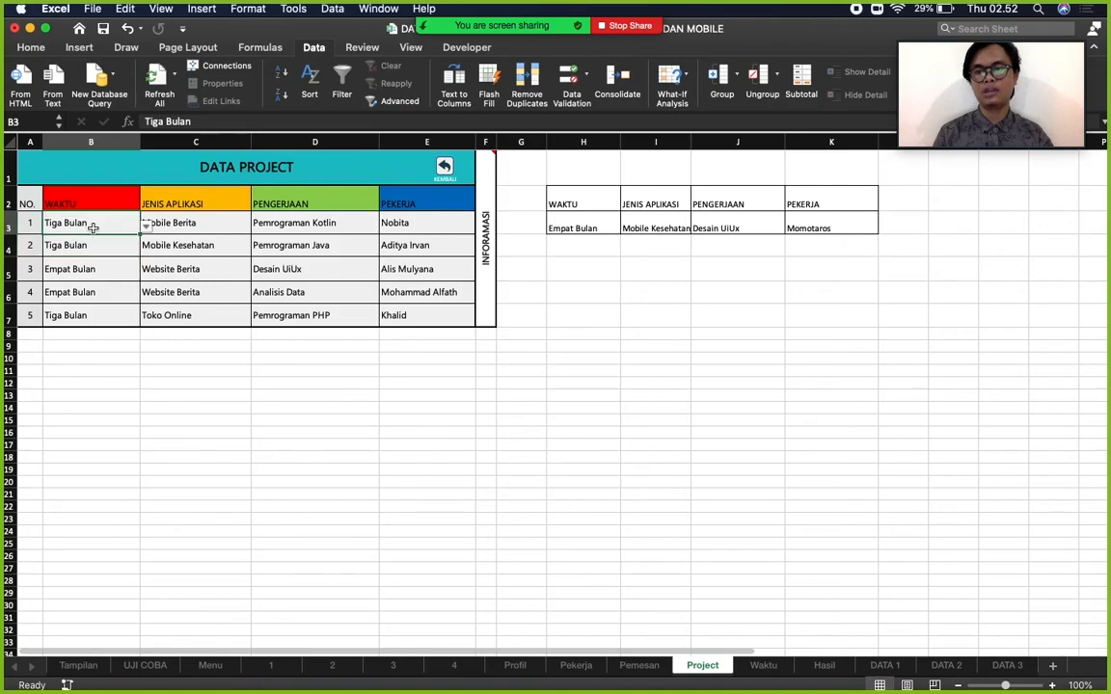
pyautogui.click(145, 223)
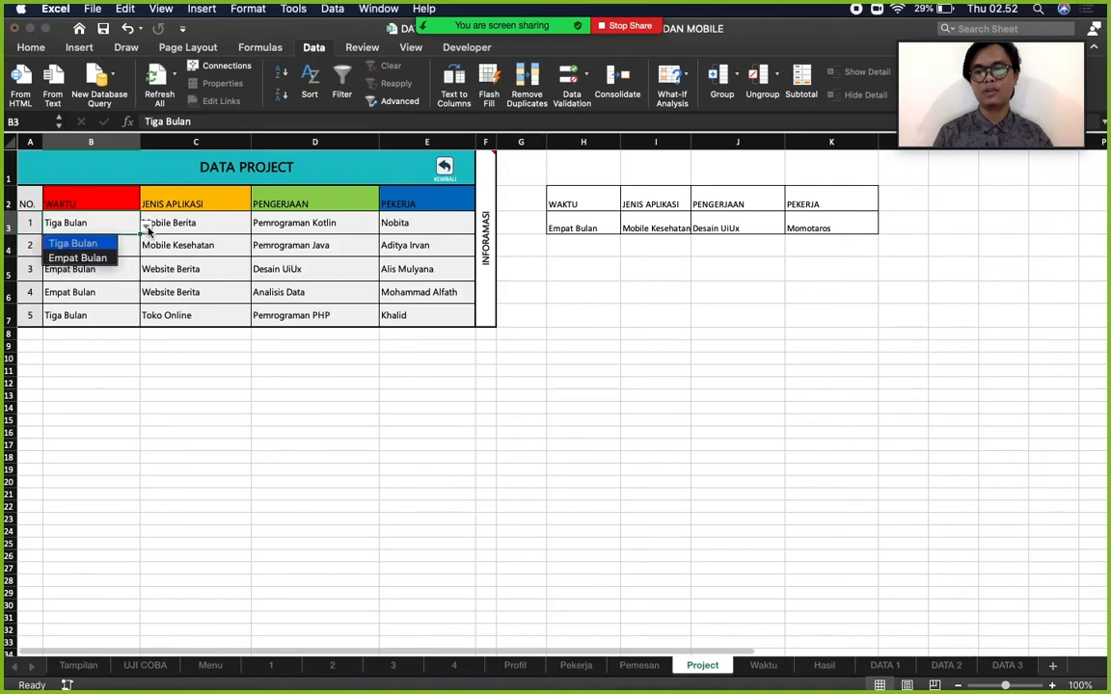
pyautogui.click(91, 260)
pyautogui.click(108, 245)
pyautogui.click(145, 246)
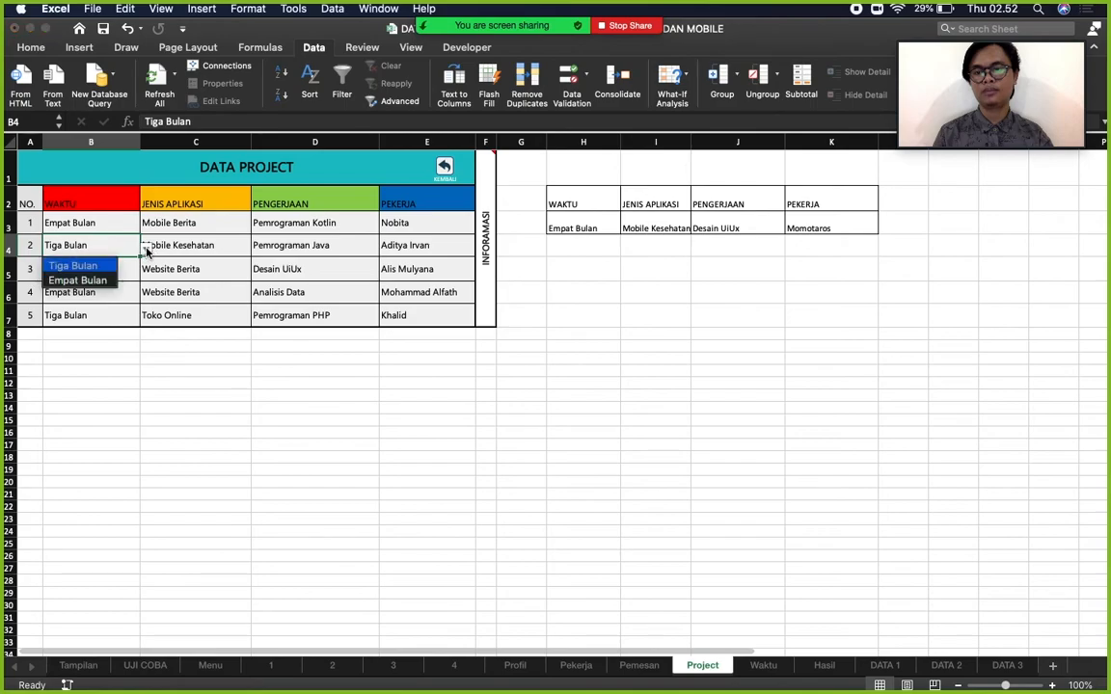
pyautogui.click(97, 281)
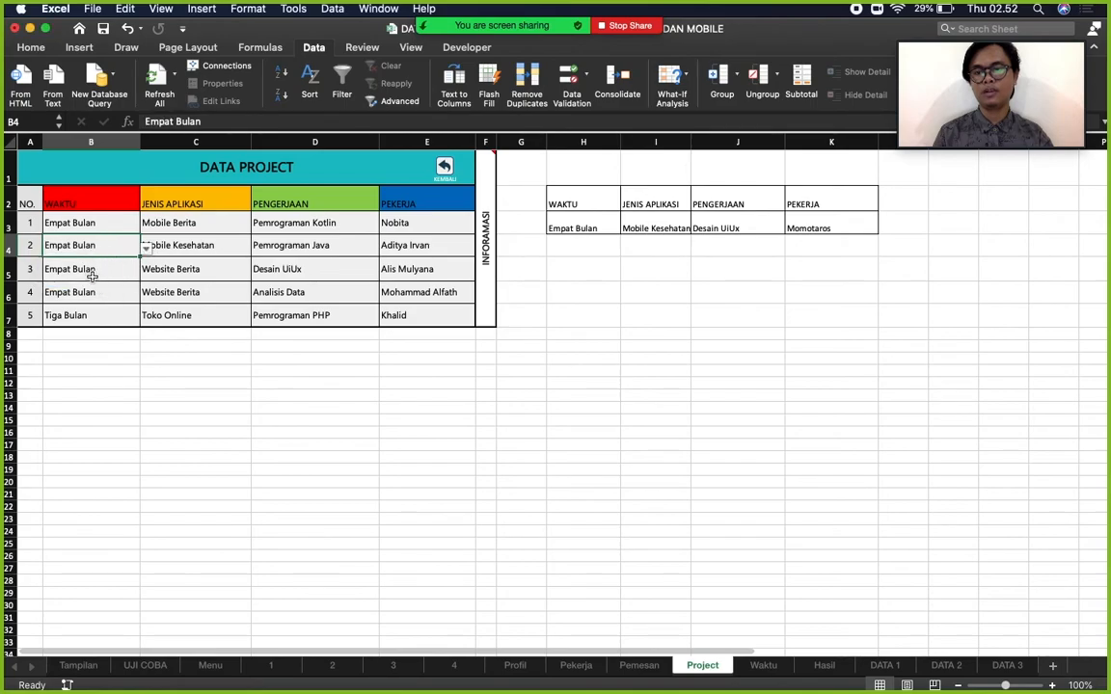
# Set WAKTU to Tiga Bulan for projects 3 and 4 and to Empat Bulan for project 5.
pyautogui.click(105, 275)
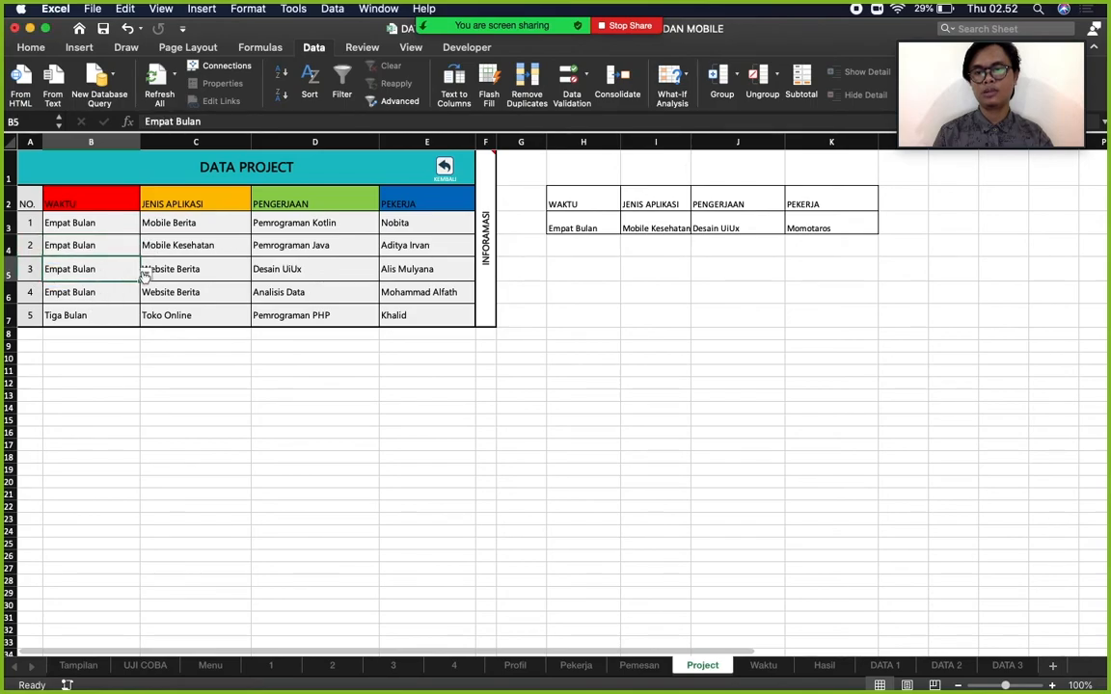
pyautogui.click(145, 274)
pyautogui.click(93, 291)
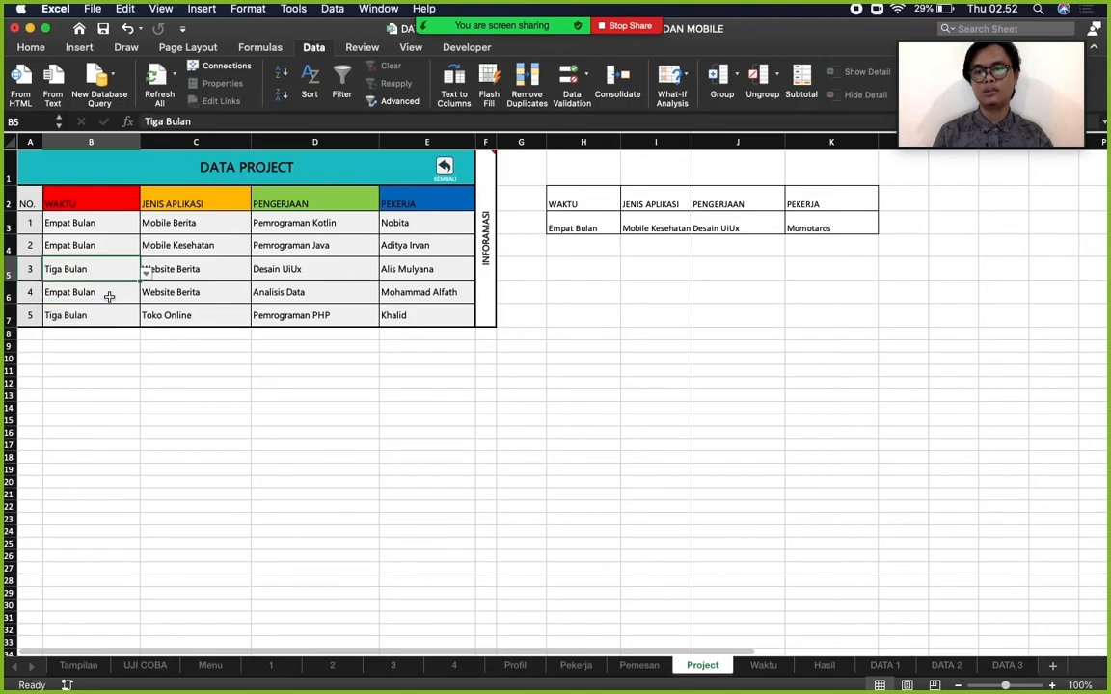
pyautogui.click(109, 294)
pyautogui.click(145, 294)
pyautogui.click(98, 313)
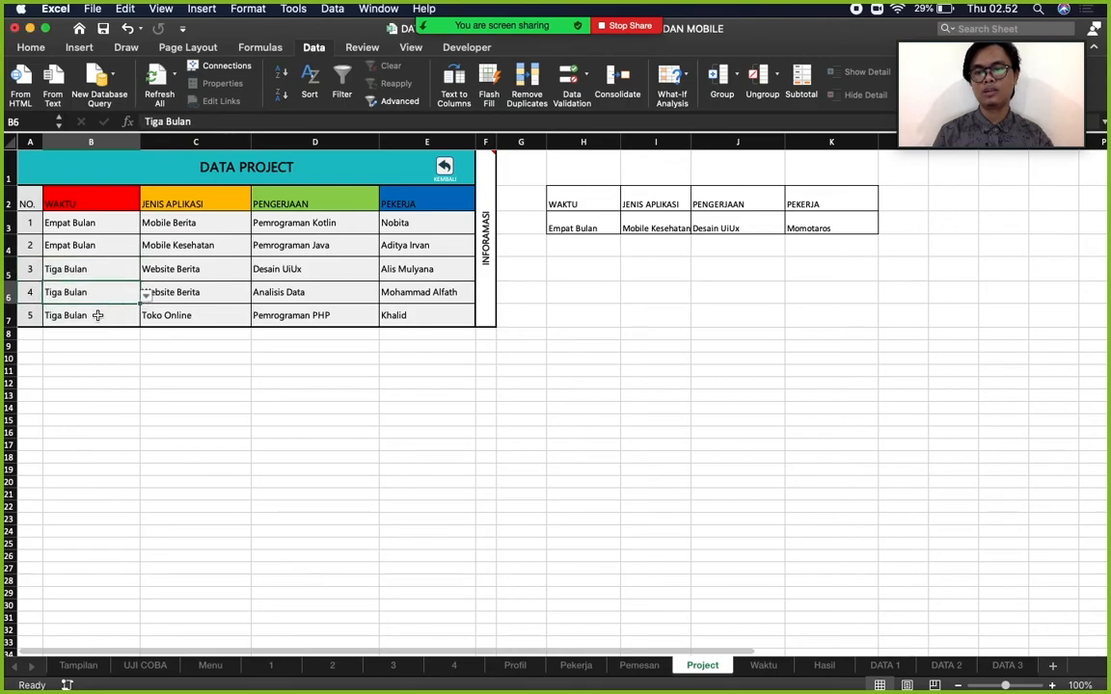
pyautogui.click(97, 315)
pyautogui.click(146, 322)
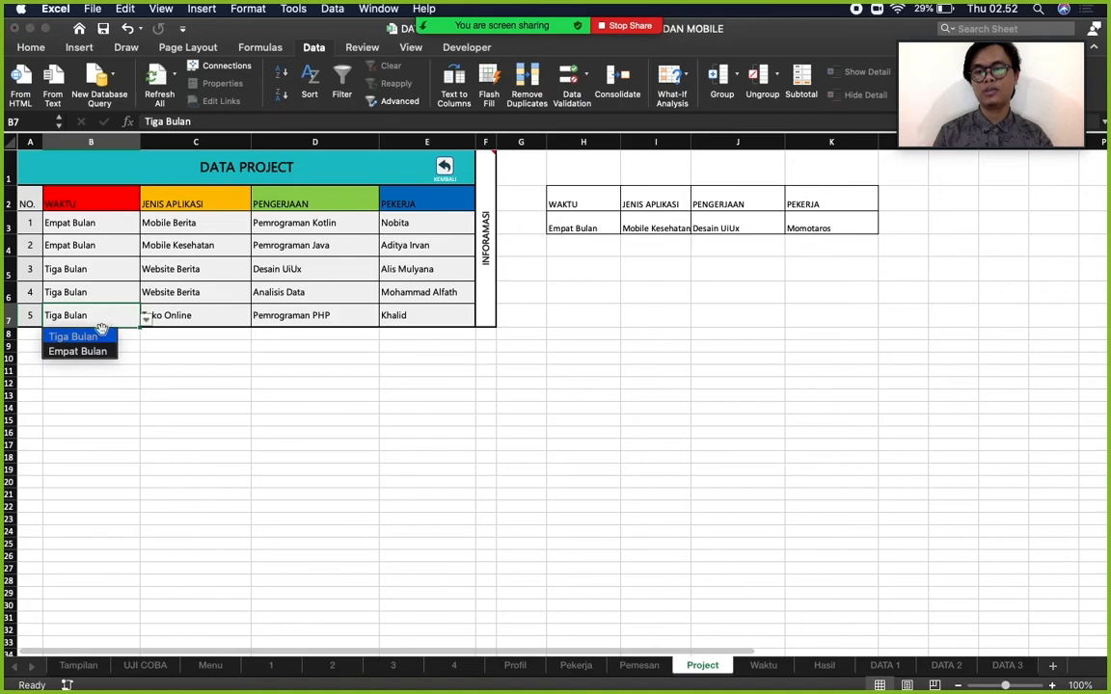
pyautogui.click(89, 349)
# Set JENIS APLIKASI to Website Toko Online for project 1 and Website Berita for project 2.
pyautogui.click(191, 220)
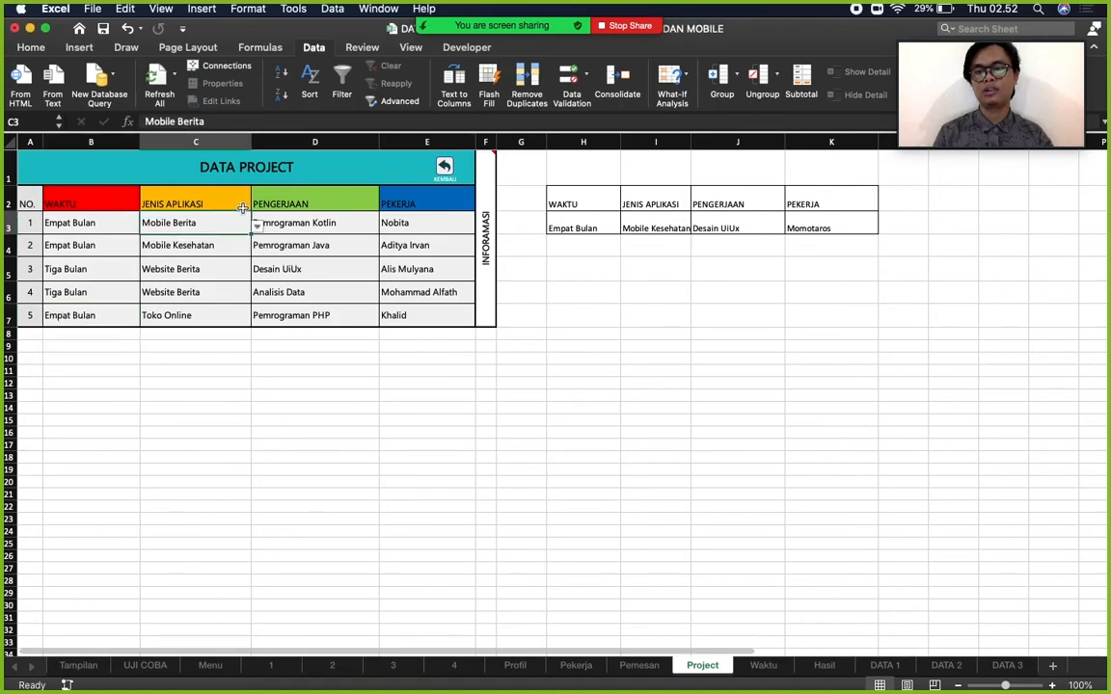
pyautogui.click(257, 225)
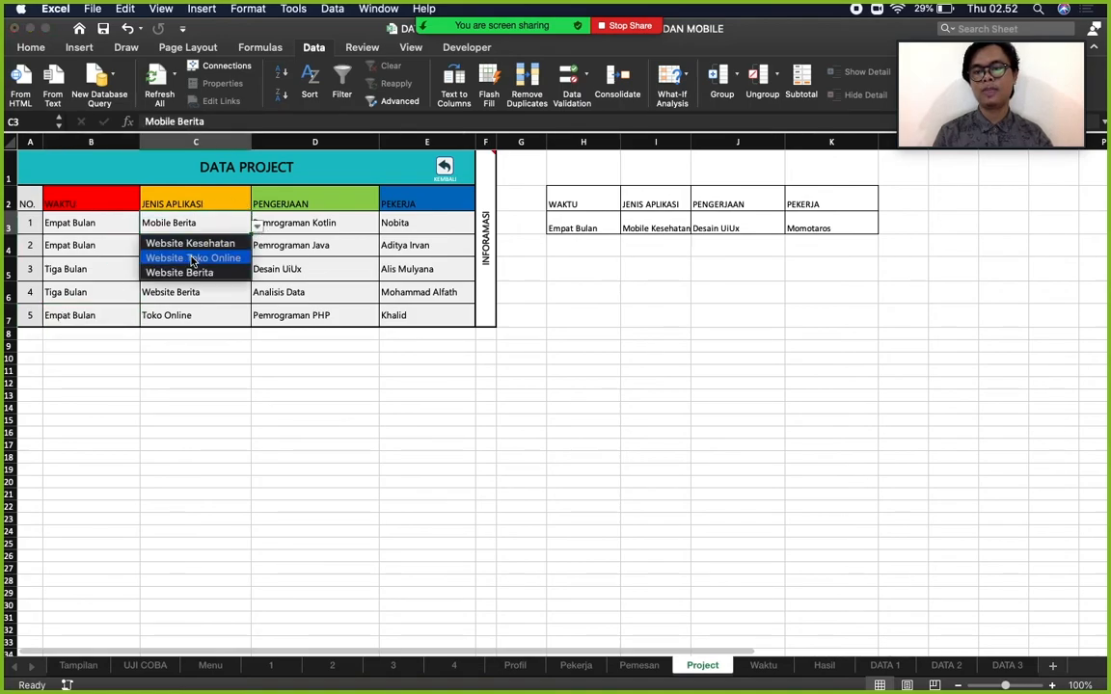
pyautogui.click(193, 257)
pyautogui.click(216, 243)
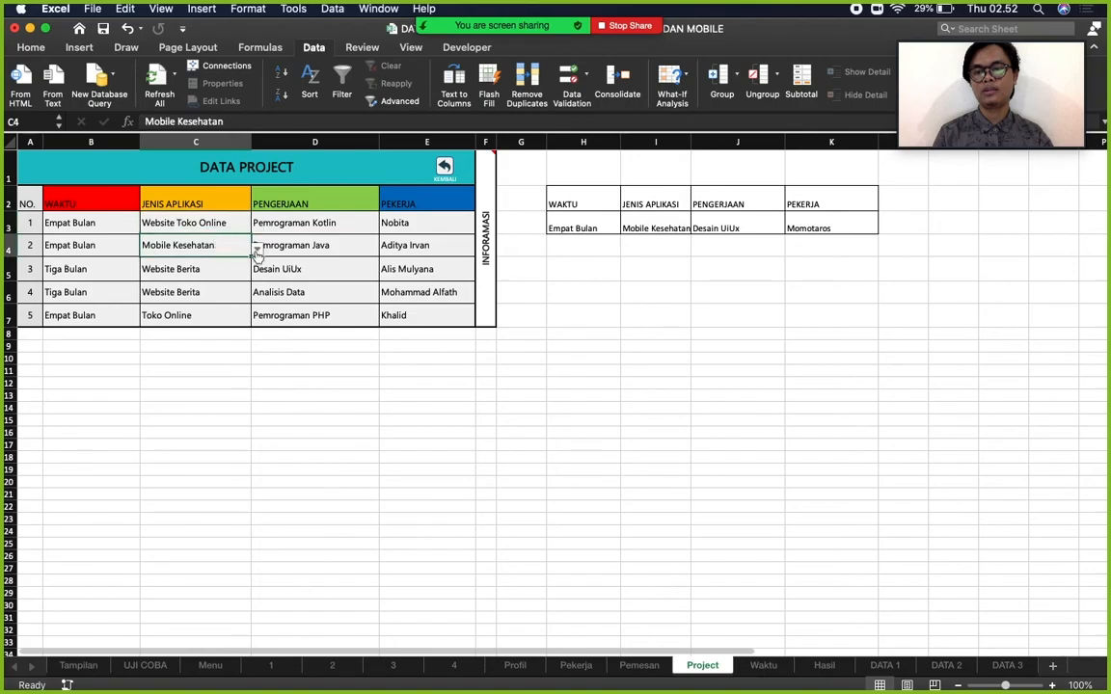
pyautogui.click(257, 247)
pyautogui.click(193, 293)
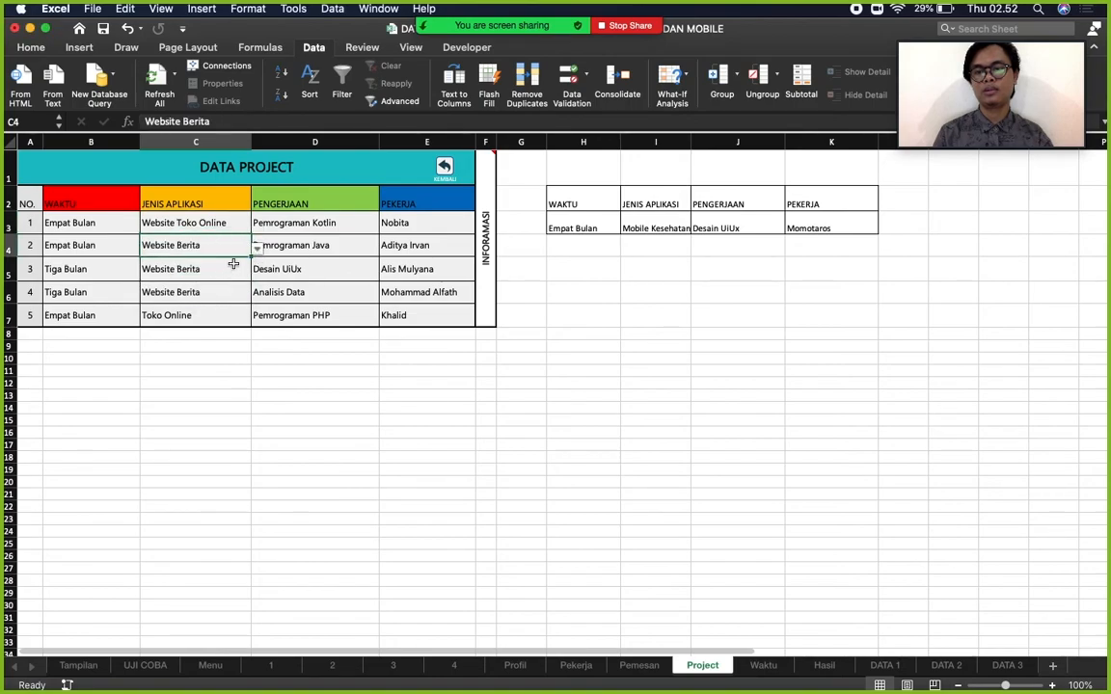
# Set JENIS APLIKASI to Mobile Kesehatan for project 3 and Mobile Berita for project 4.
pyautogui.click(233, 264)
pyautogui.click(257, 272)
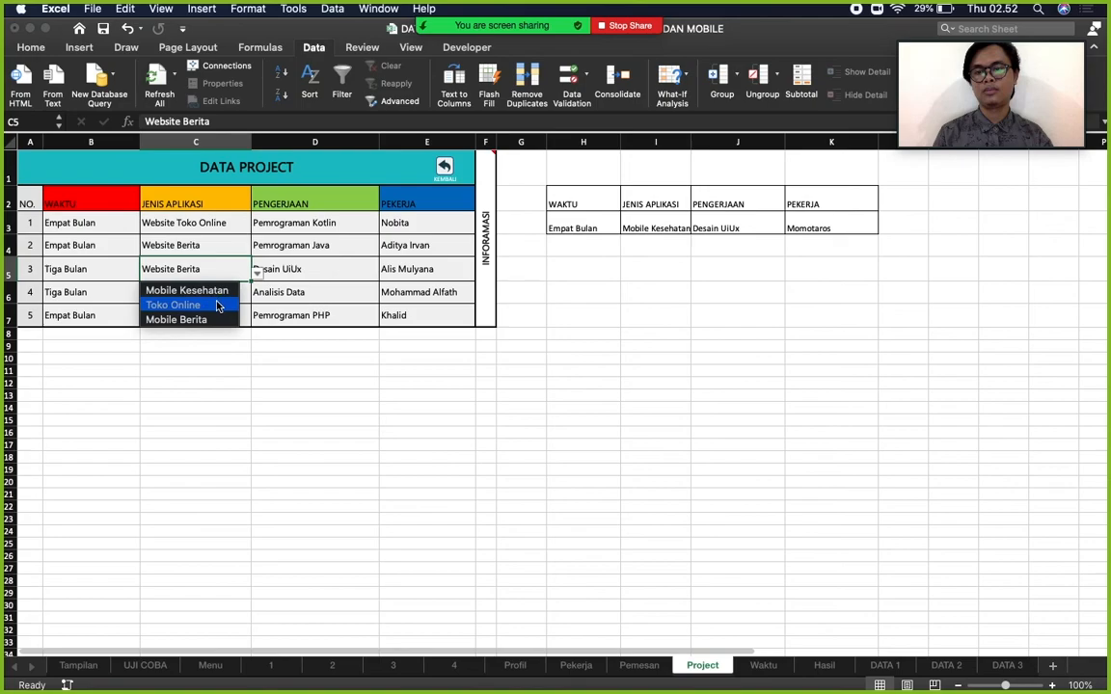
pyautogui.click(220, 285)
pyautogui.click(236, 293)
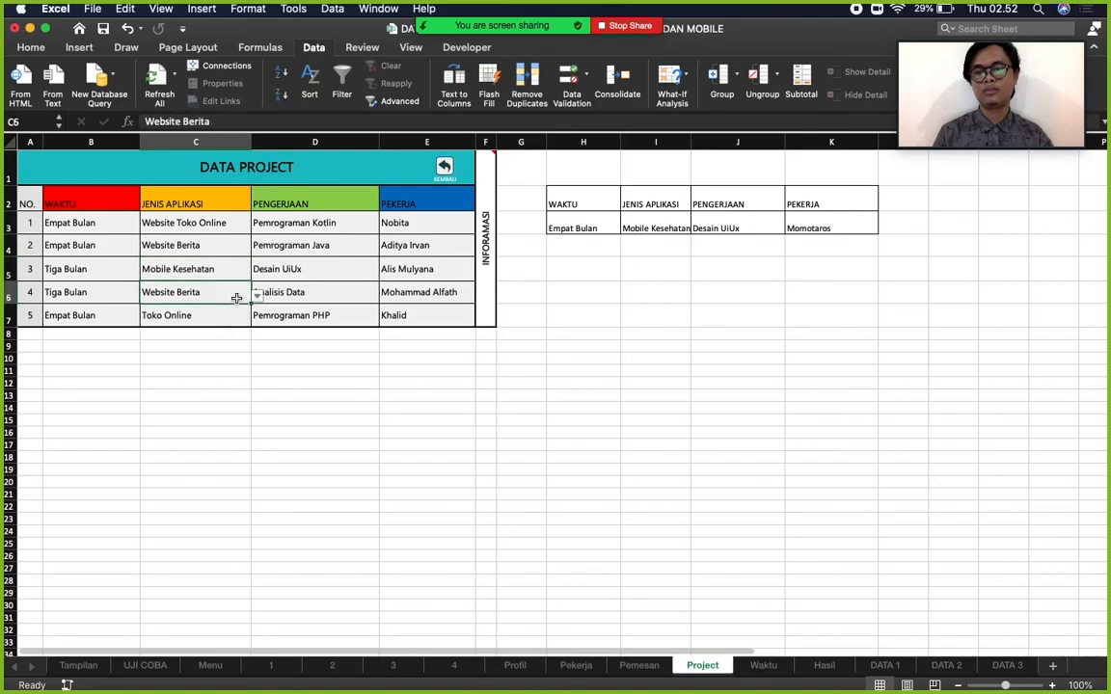
pyautogui.click(257, 295)
pyautogui.click(220, 343)
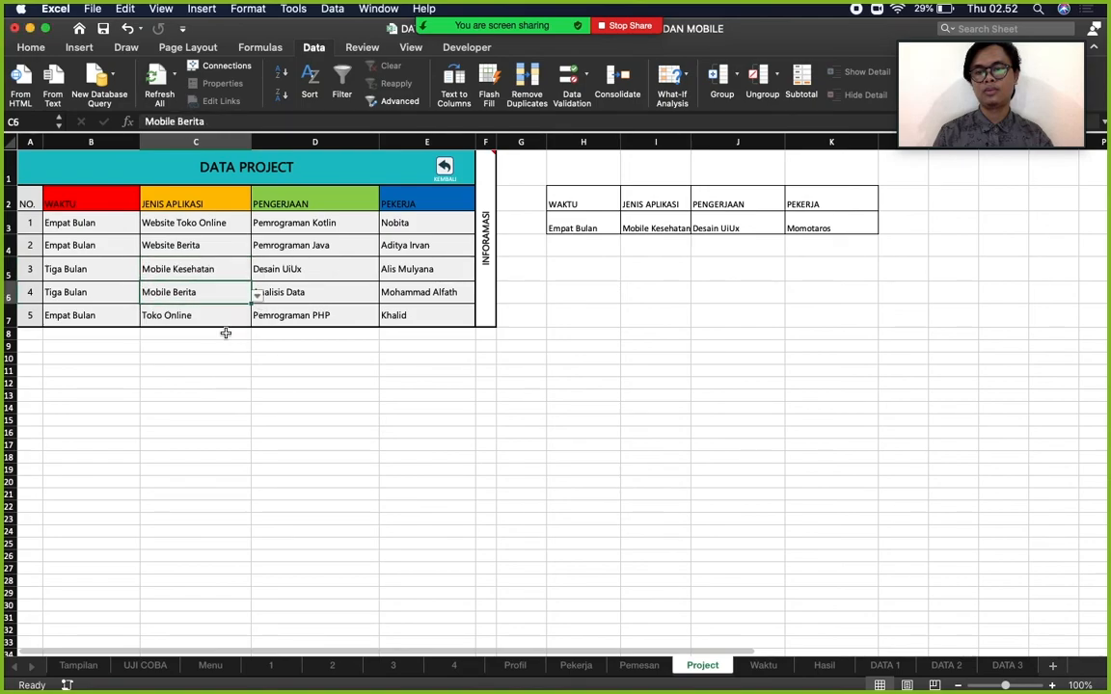
# Set JENIS APLIKASI to Website Toko Online for project 5 in the DATA PROJECT table.
pyautogui.click(228, 319)
pyautogui.click(257, 319)
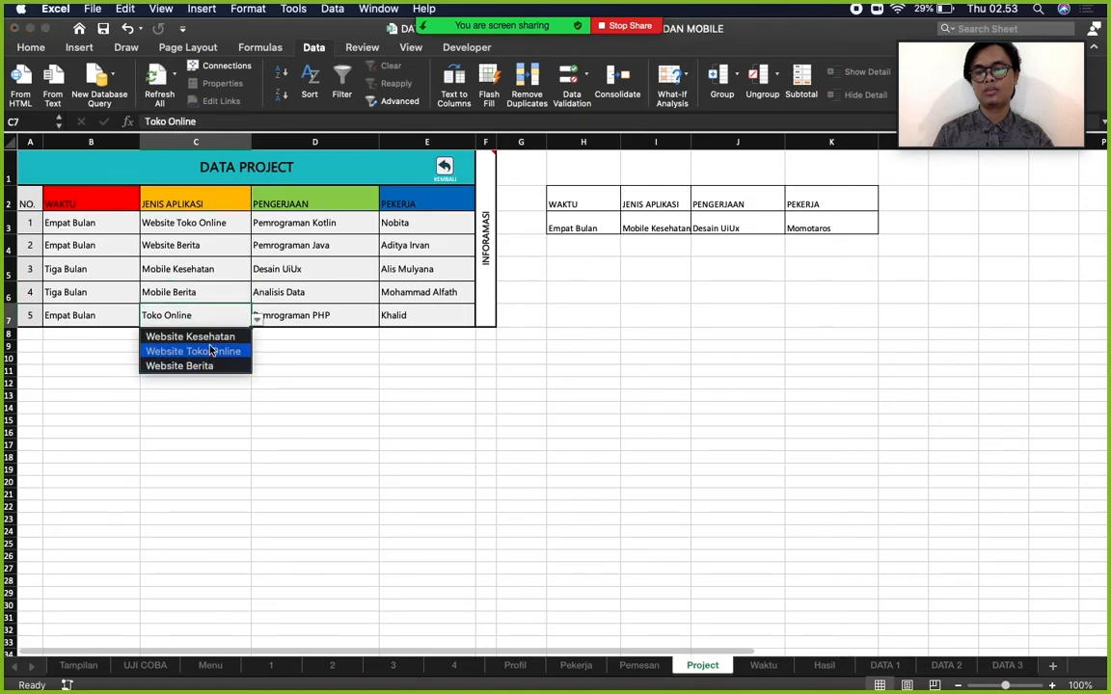
pyautogui.click(211, 351)
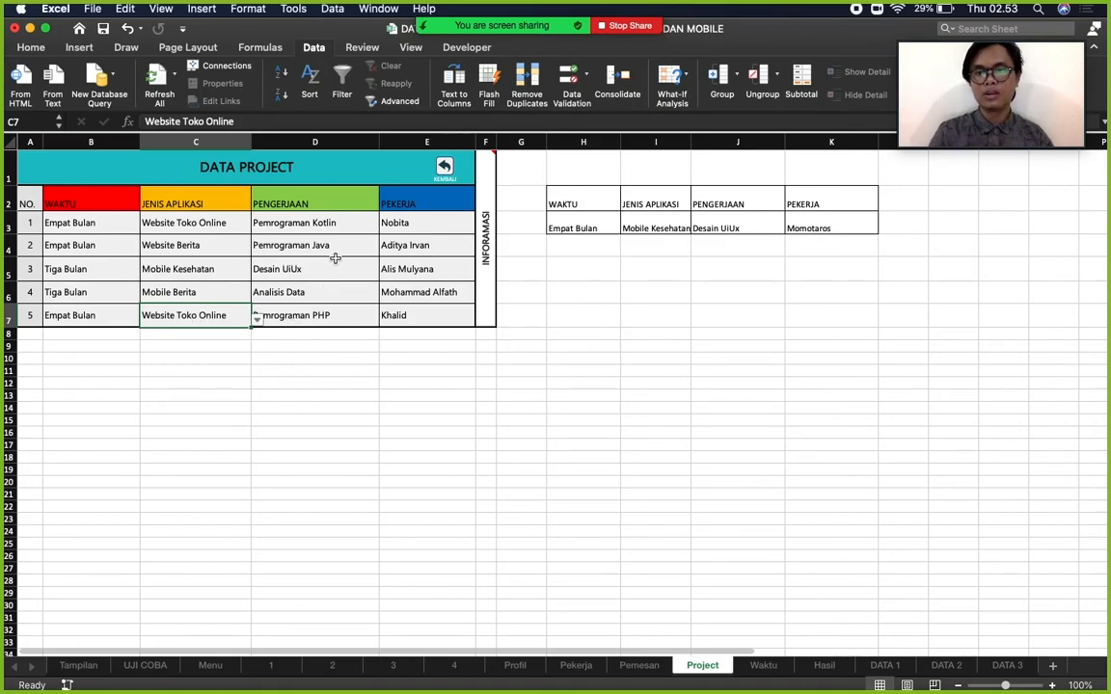
# Set PENGERJAAN to Pemrograman Java for project 1 and Desain UiUx for project 2.
pyautogui.click(344, 220)
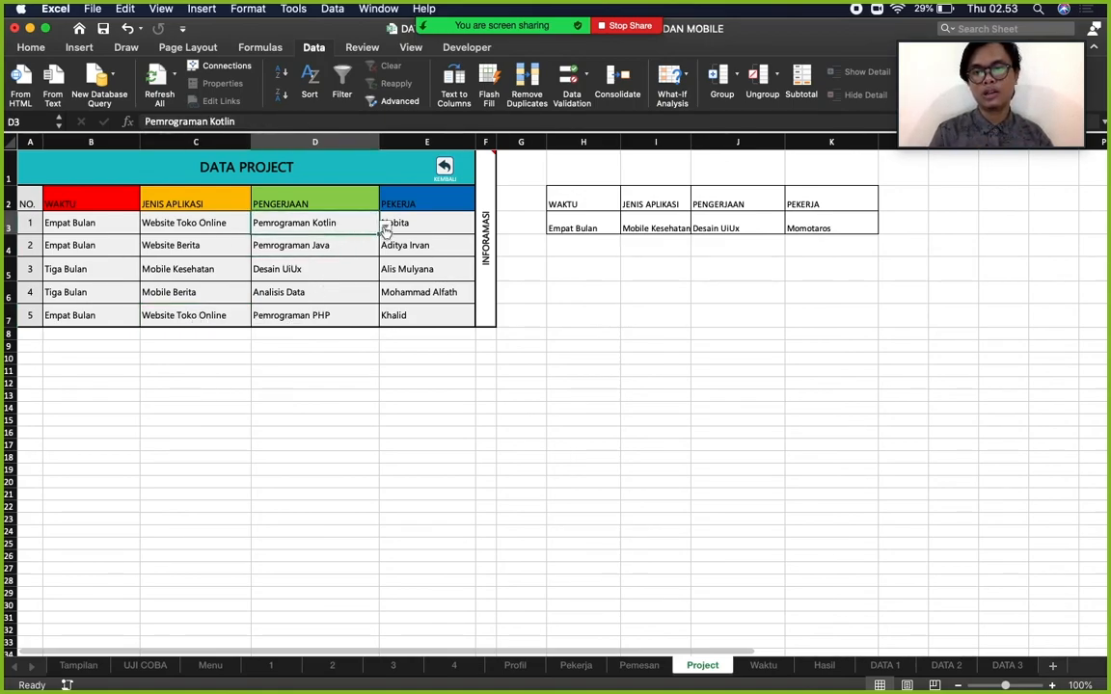
pyautogui.click(384, 227)
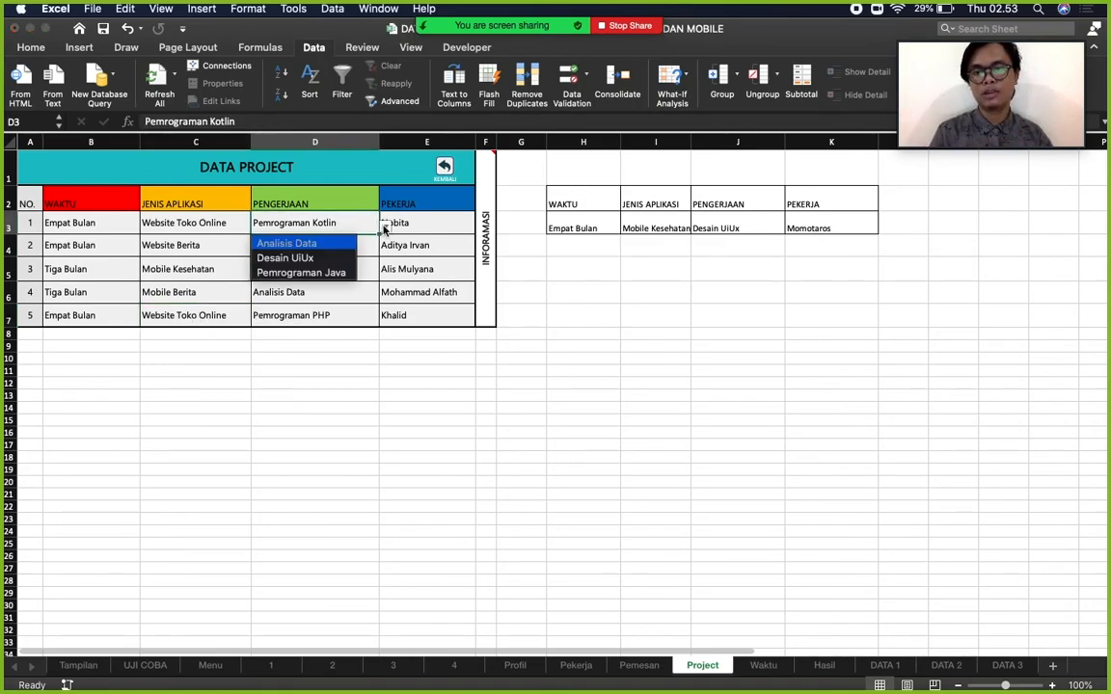
pyautogui.click(328, 273)
pyautogui.click(364, 253)
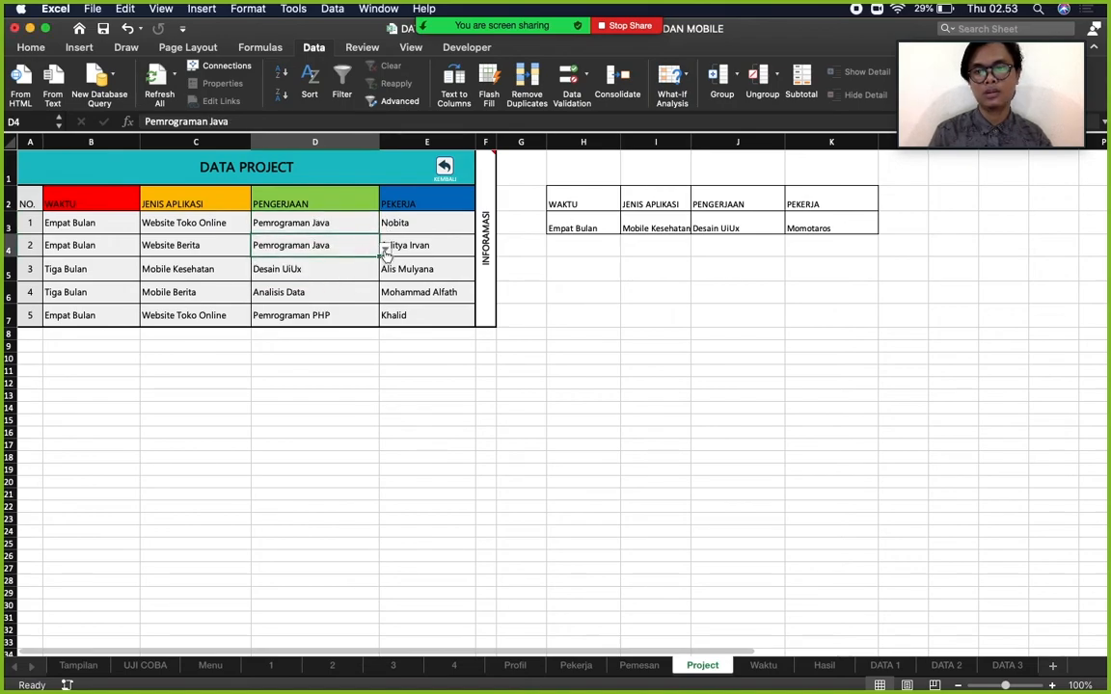
pyautogui.click(384, 247)
pyautogui.click(328, 279)
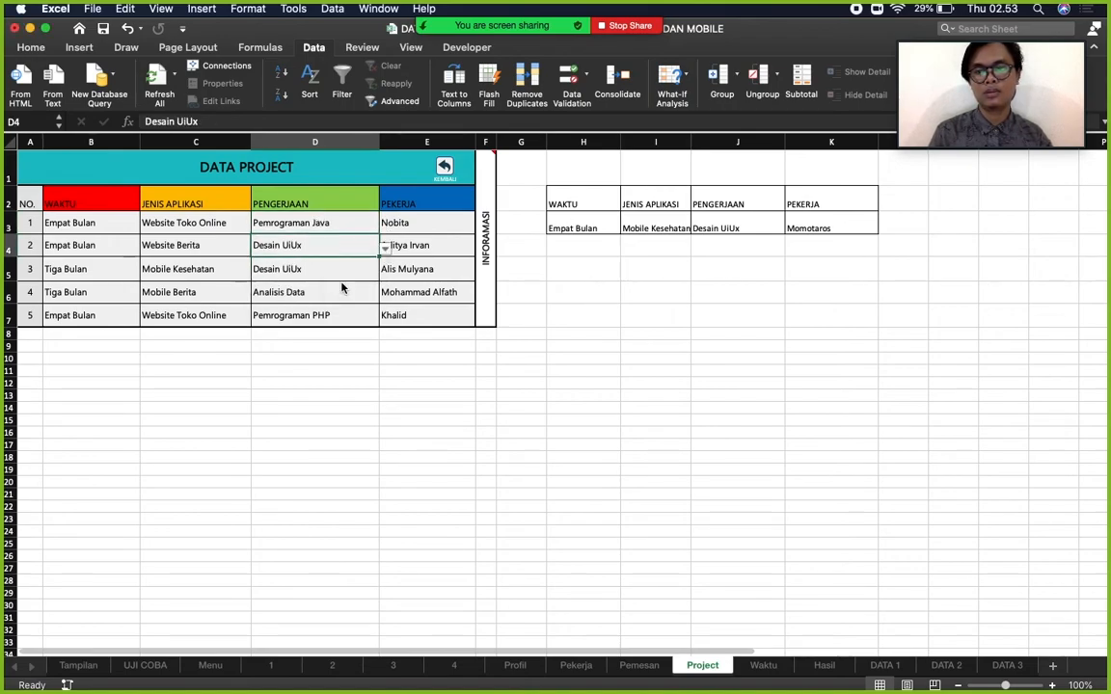
# Set PENGERJAAN to Pemrograman Java for project 3 and Pemrograman Kotlin for project 4.
pyautogui.click(315, 276)
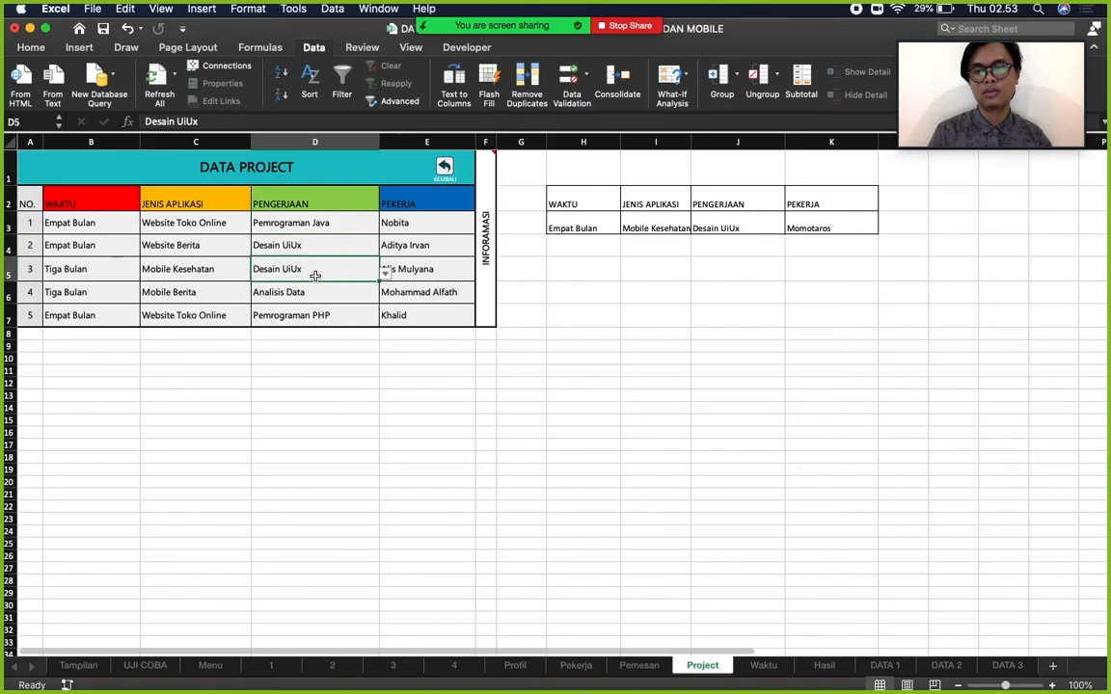
pyautogui.click(385, 274)
pyautogui.click(335, 318)
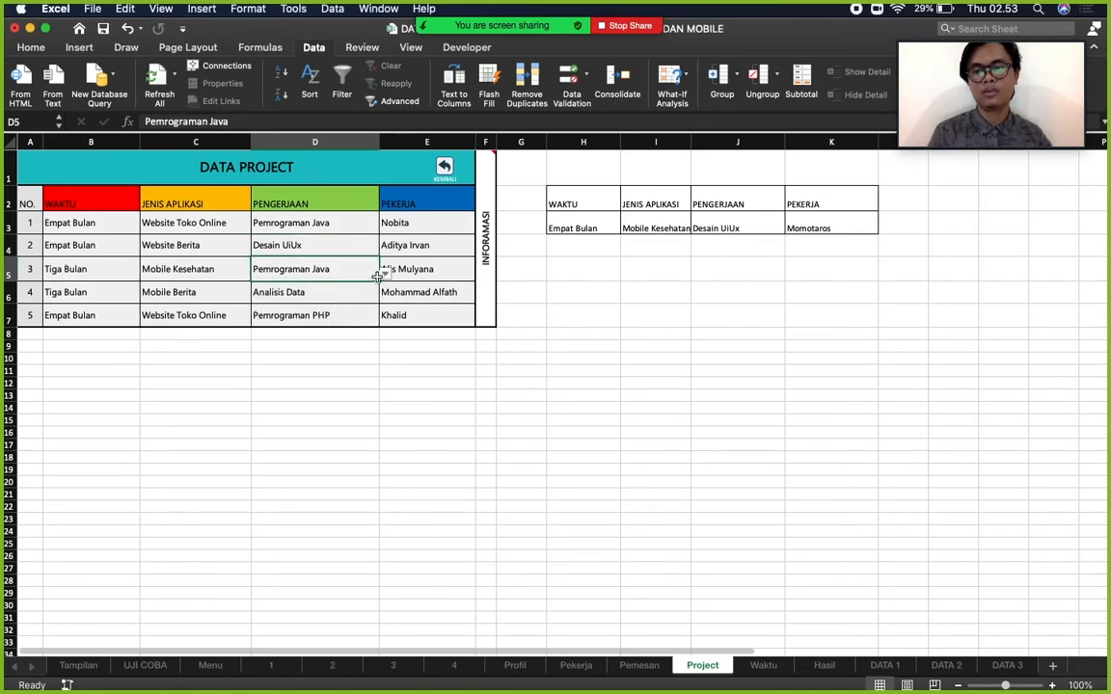
pyautogui.click(382, 275)
pyautogui.click(385, 278)
pyautogui.click(346, 296)
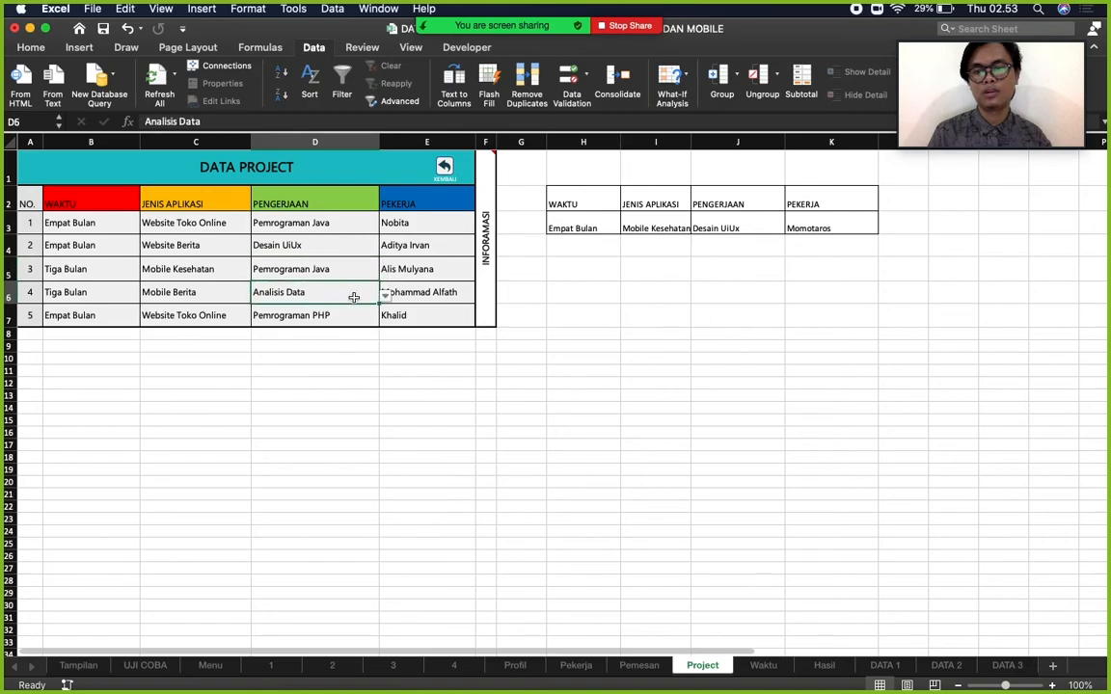
pyautogui.click(385, 296)
pyautogui.click(335, 343)
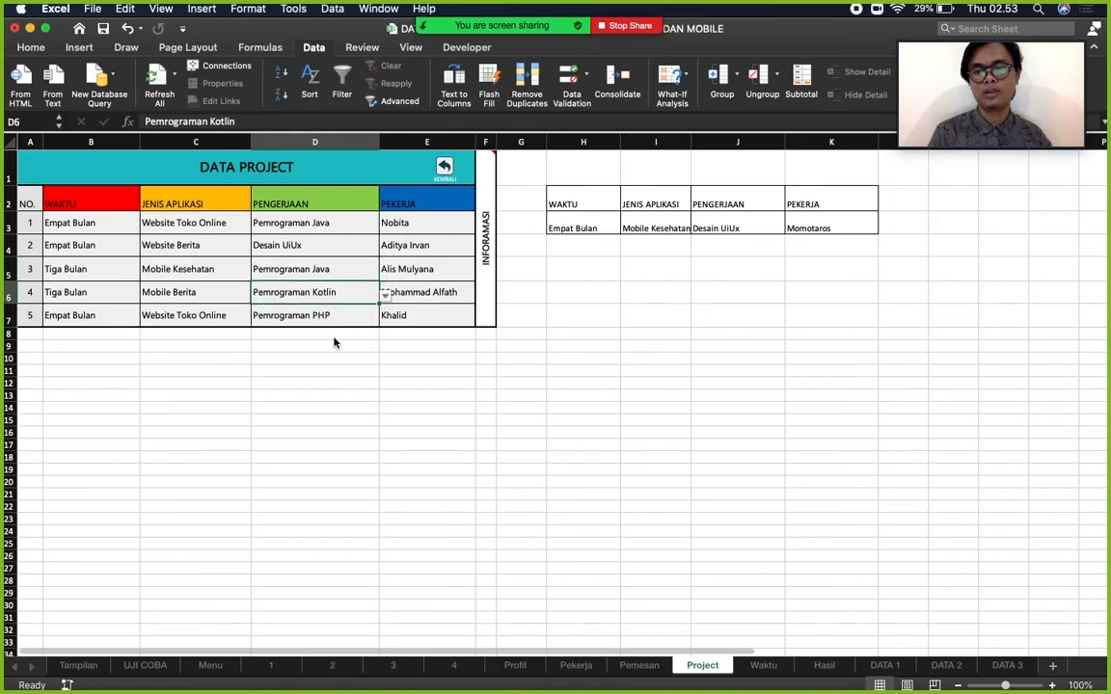
# Set PENGERJAAN to Desain UiUx for project 5 in the DATA PROJECT table.
pyautogui.click(378, 318)
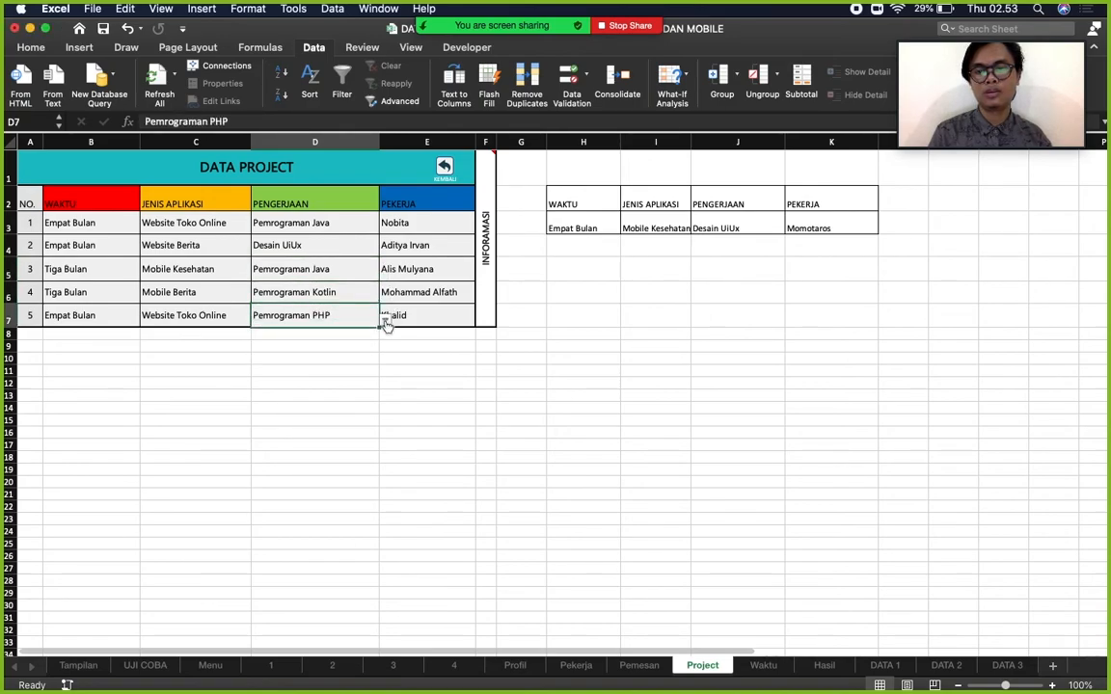
pyautogui.click(385, 321)
pyautogui.click(310, 355)
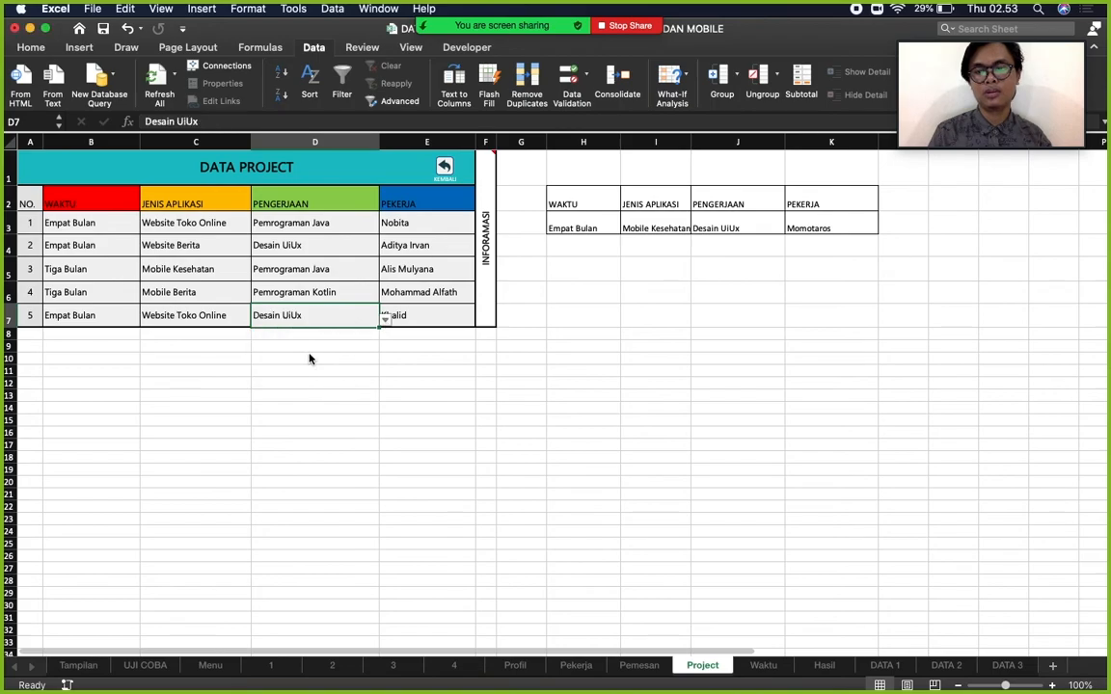
pyautogui.click(372, 358)
# Assign the first worker offered in the PEKERJA choices to project 1 and likewise to project 2.
pyautogui.click(422, 226)
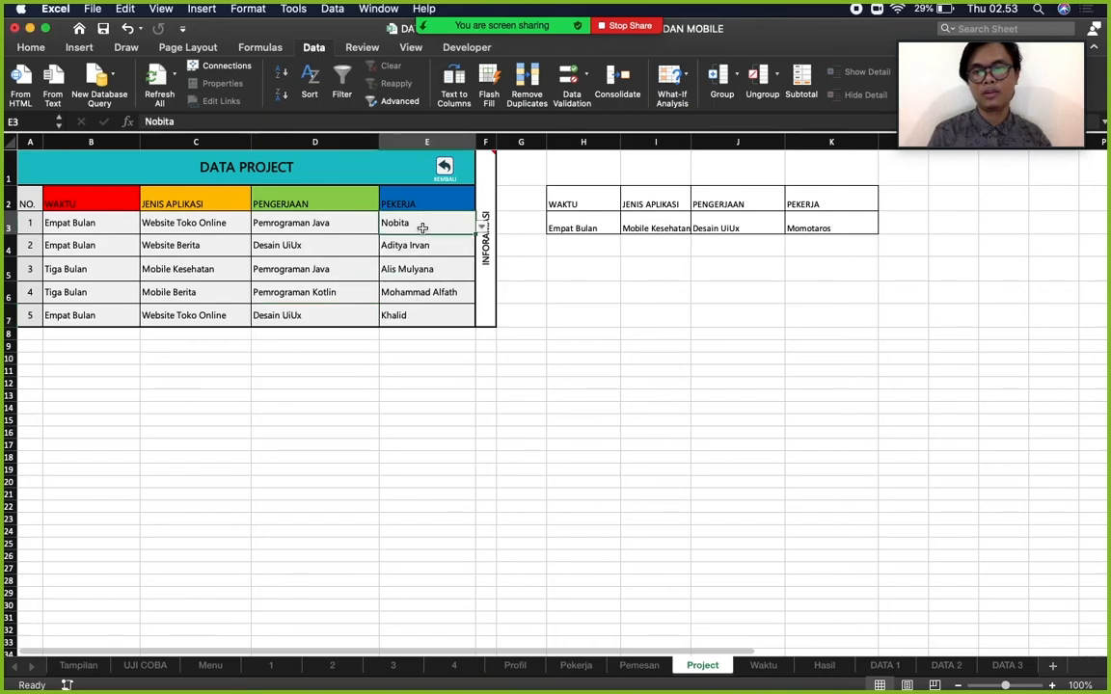
pyautogui.click(482, 226)
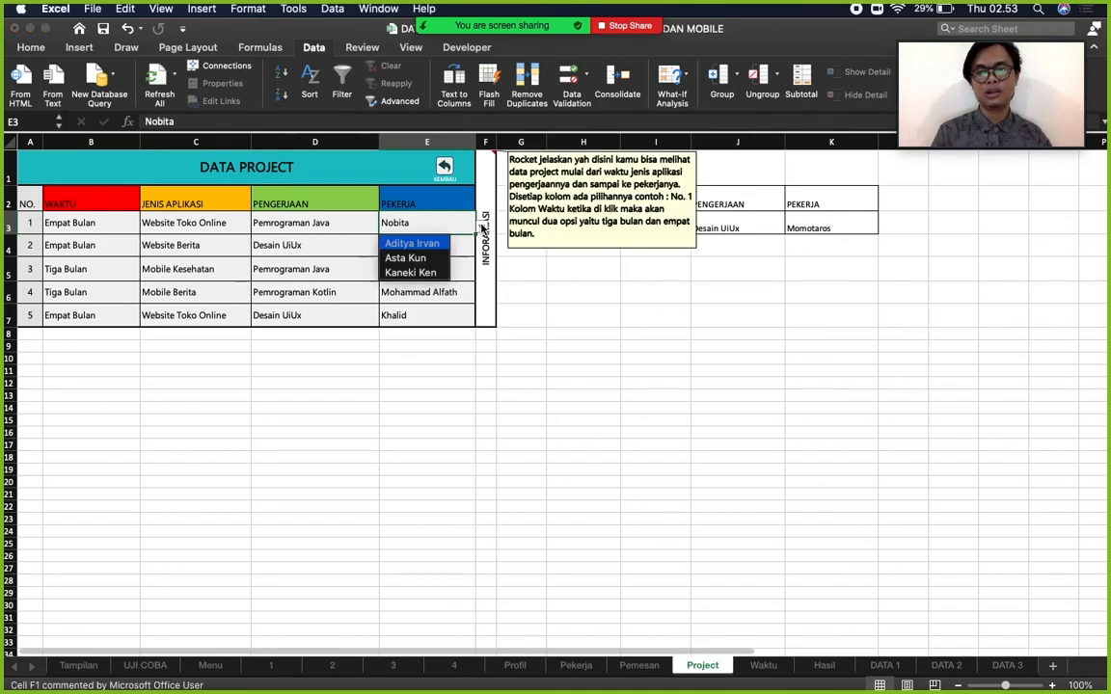
pyautogui.click(412, 243)
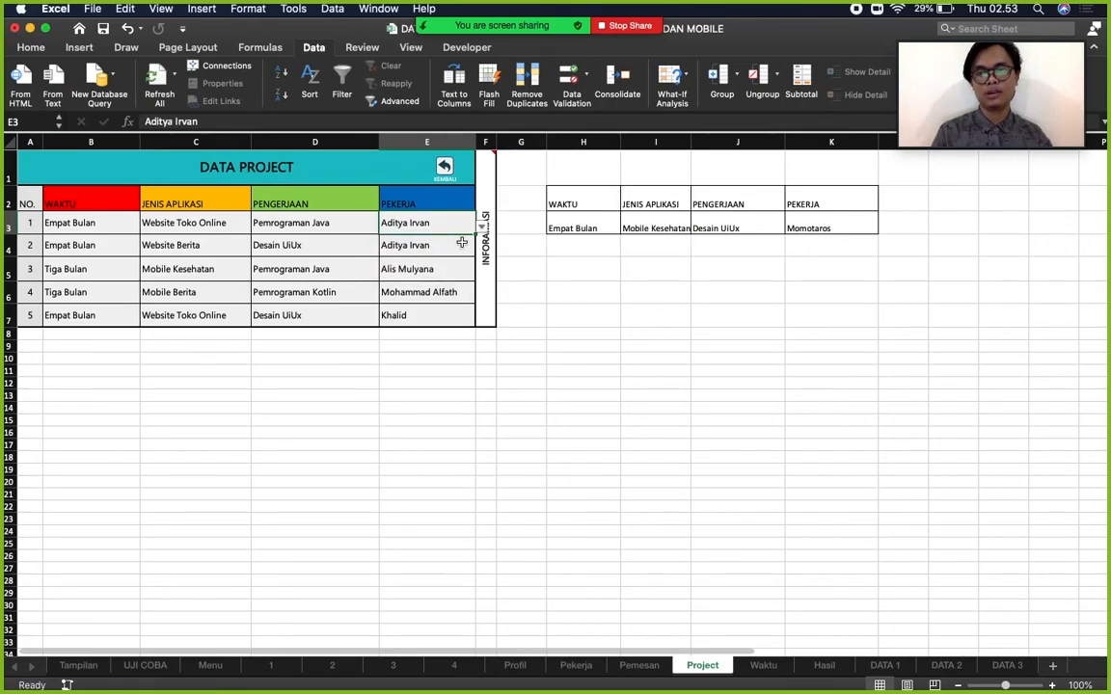
pyautogui.click(425, 246)
pyautogui.click(481, 249)
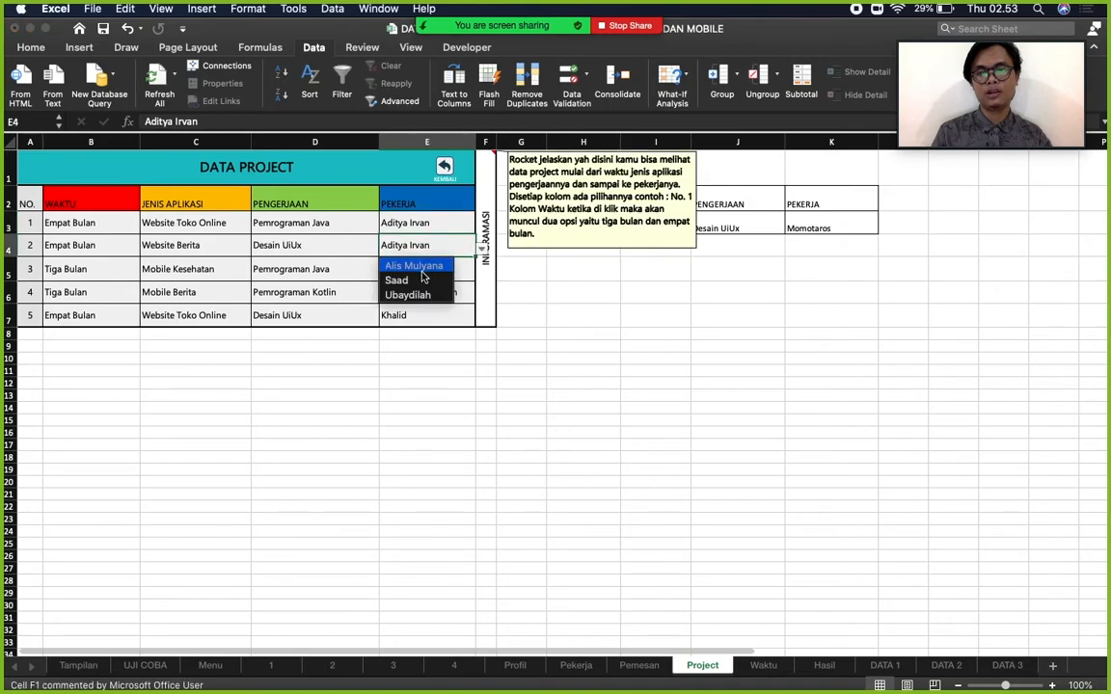
pyautogui.click(417, 267)
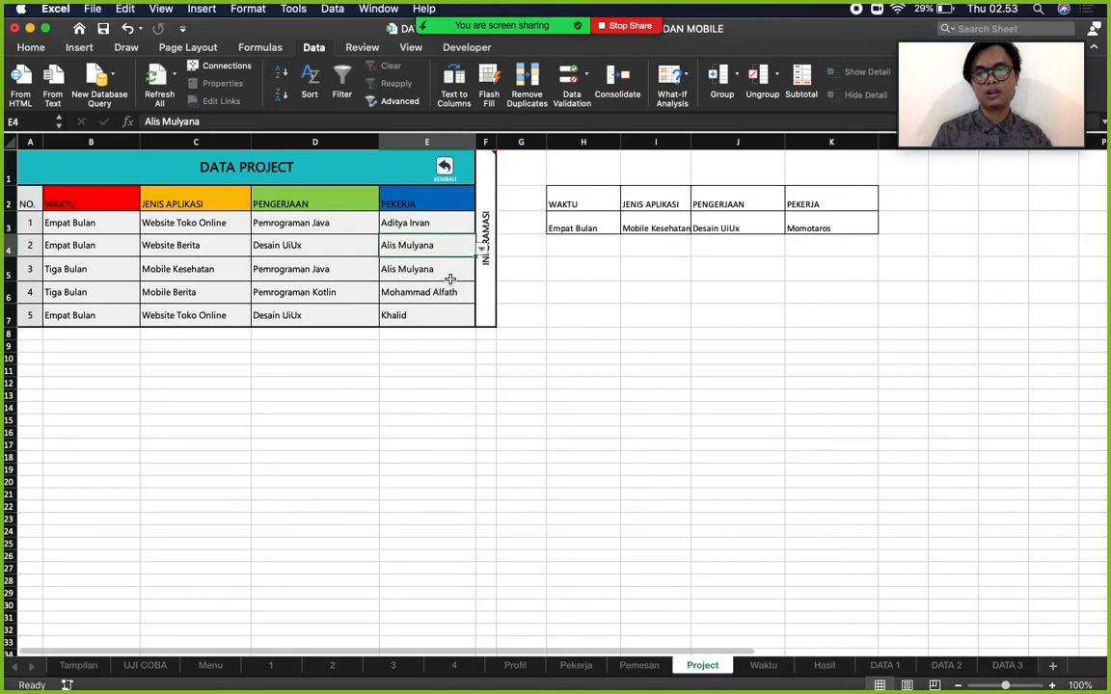
# Assign the second worker offered in the PEKERJA choices to each of projects 3, 4 and 5.
pyautogui.click(456, 275)
pyautogui.click(482, 275)
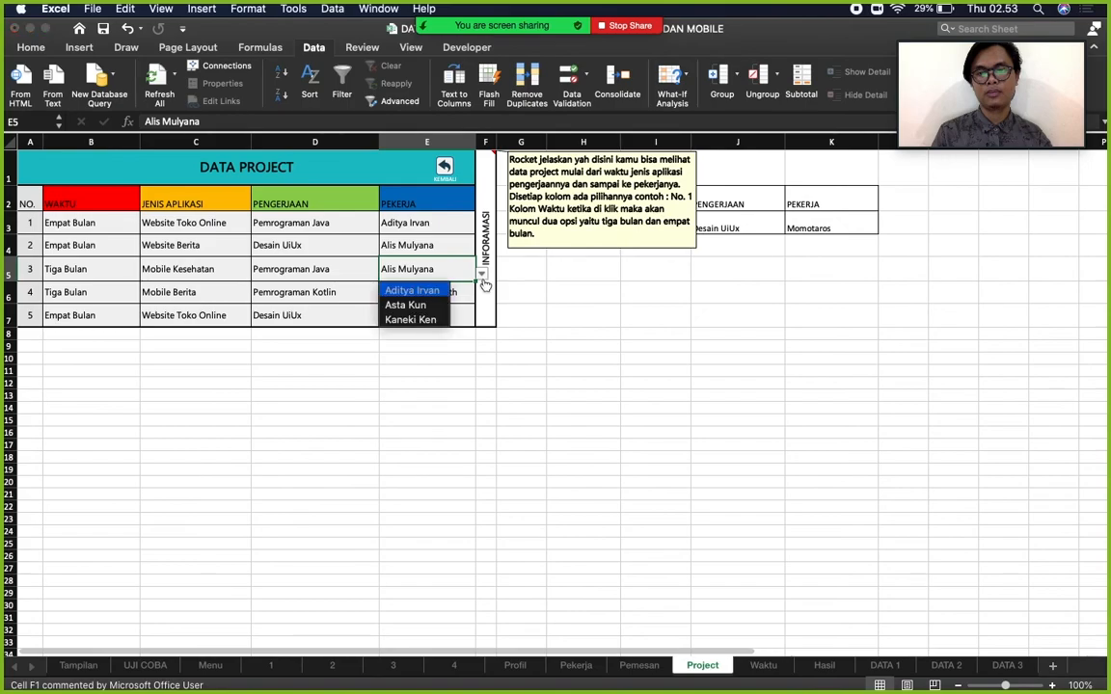
pyautogui.click(440, 306)
pyautogui.click(467, 291)
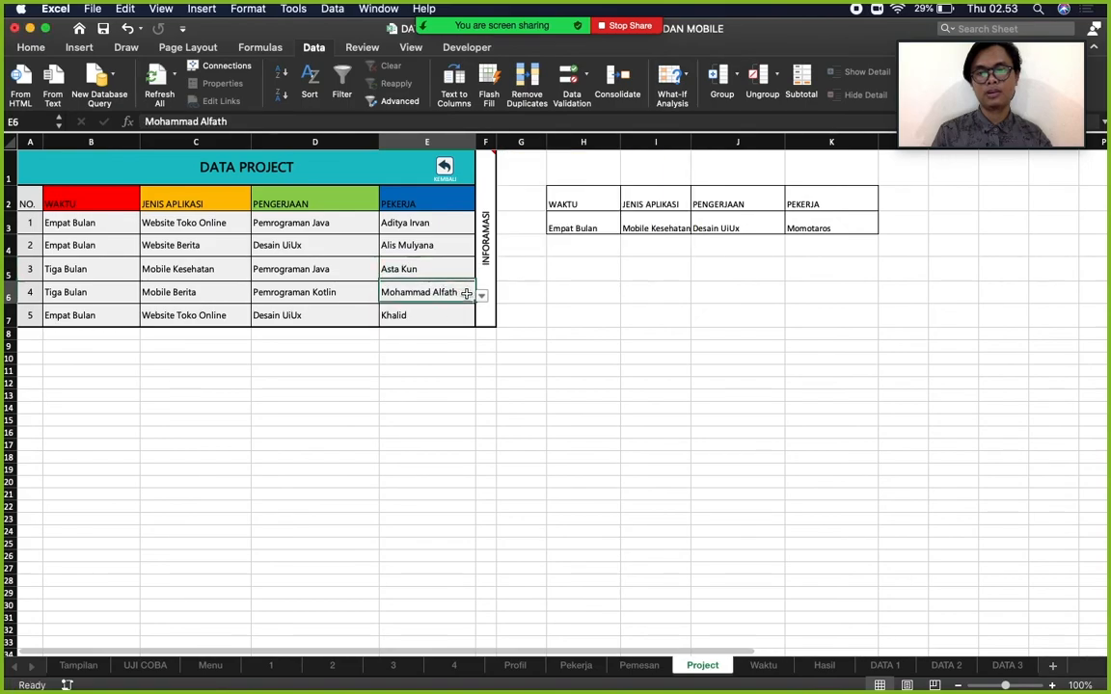
pyautogui.click(482, 300)
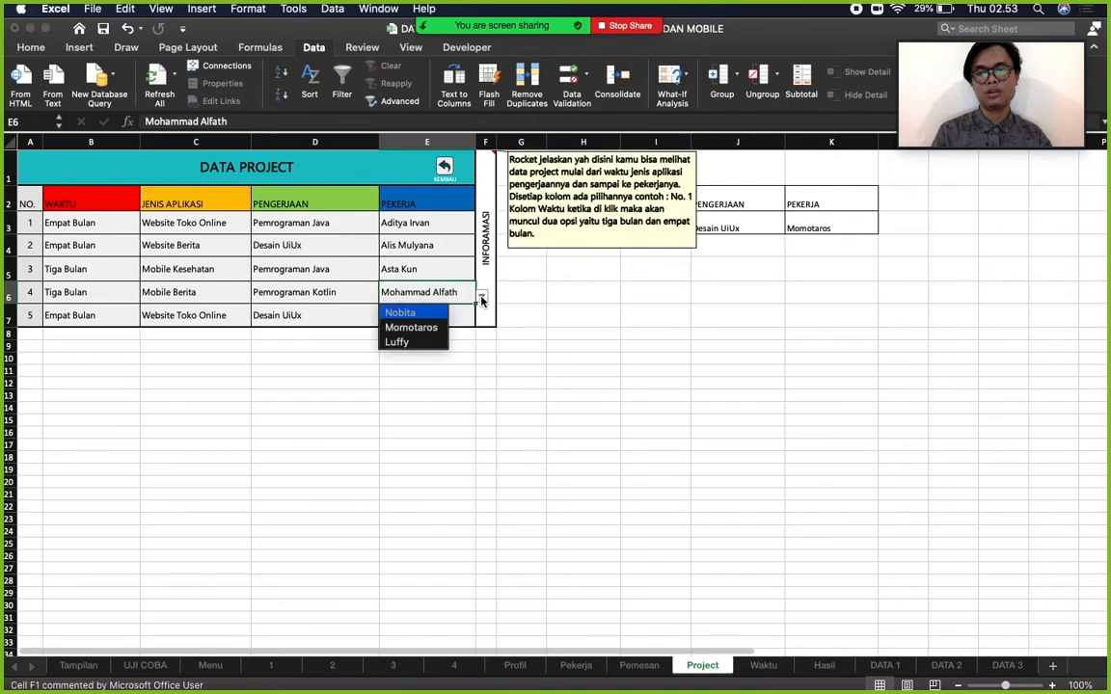
pyautogui.click(429, 327)
pyautogui.click(430, 317)
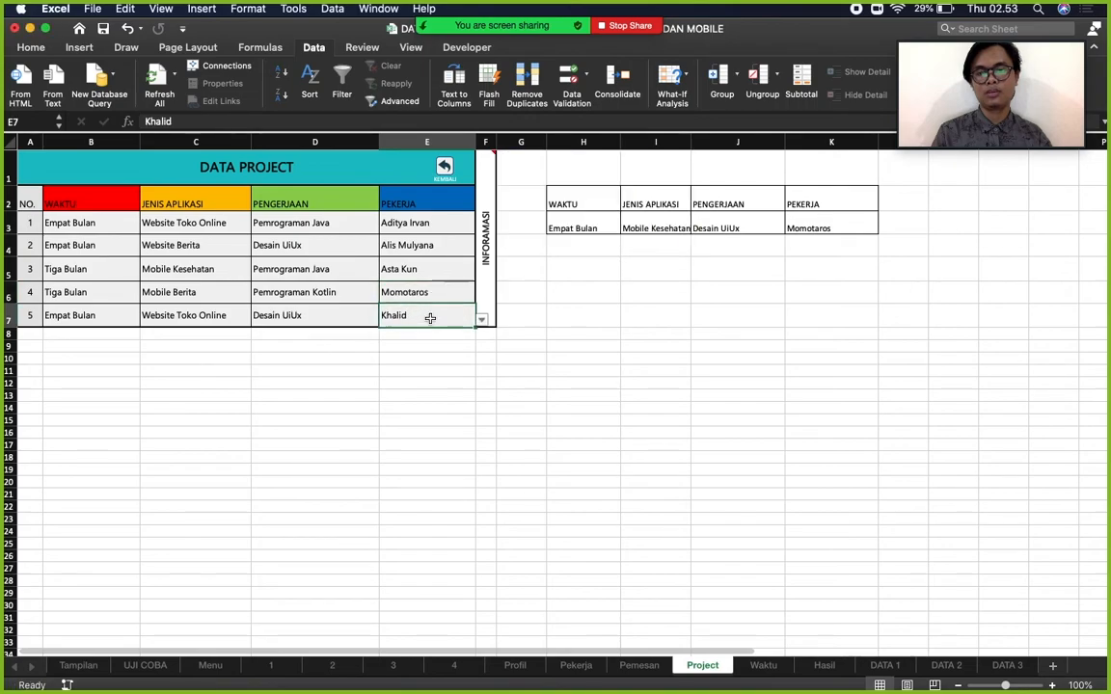
pyautogui.click(481, 321)
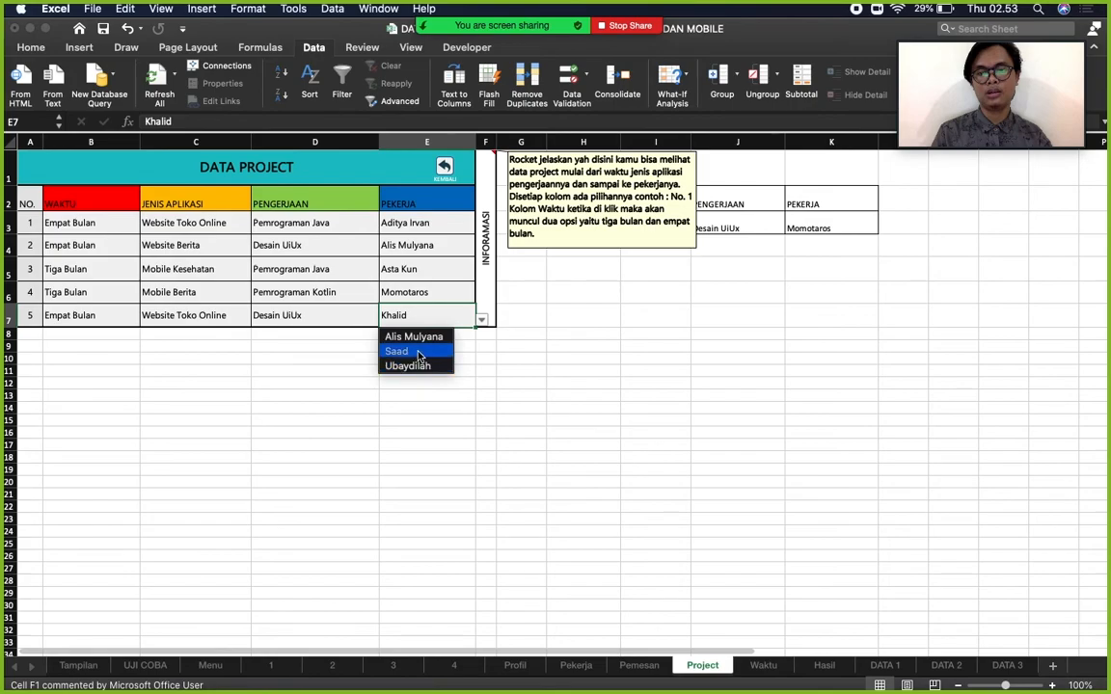
pyautogui.click(418, 355)
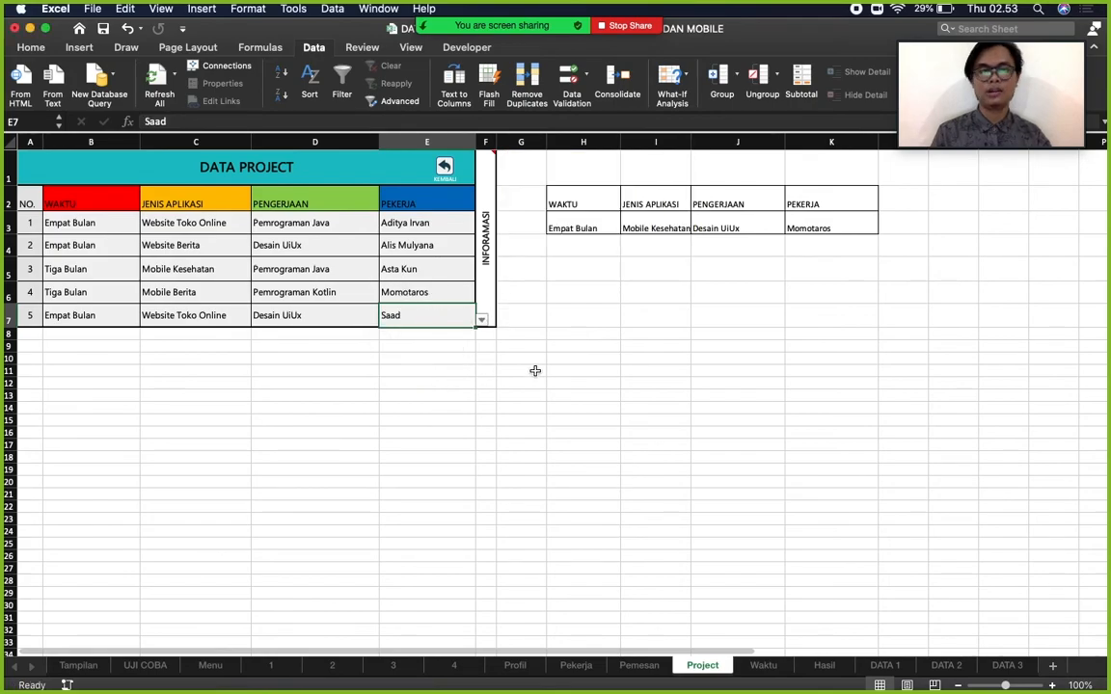
# Return to the main menu and open the Waktu sheet with the team's weekly work log.
pyautogui.click(449, 170)
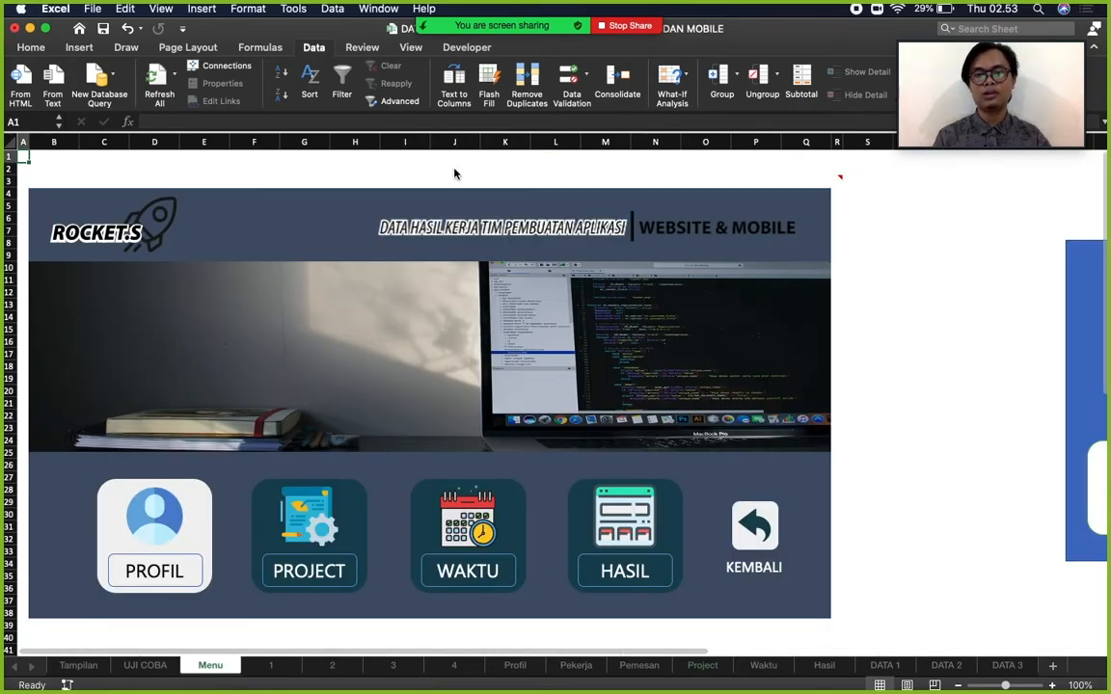
pyautogui.click(460, 532)
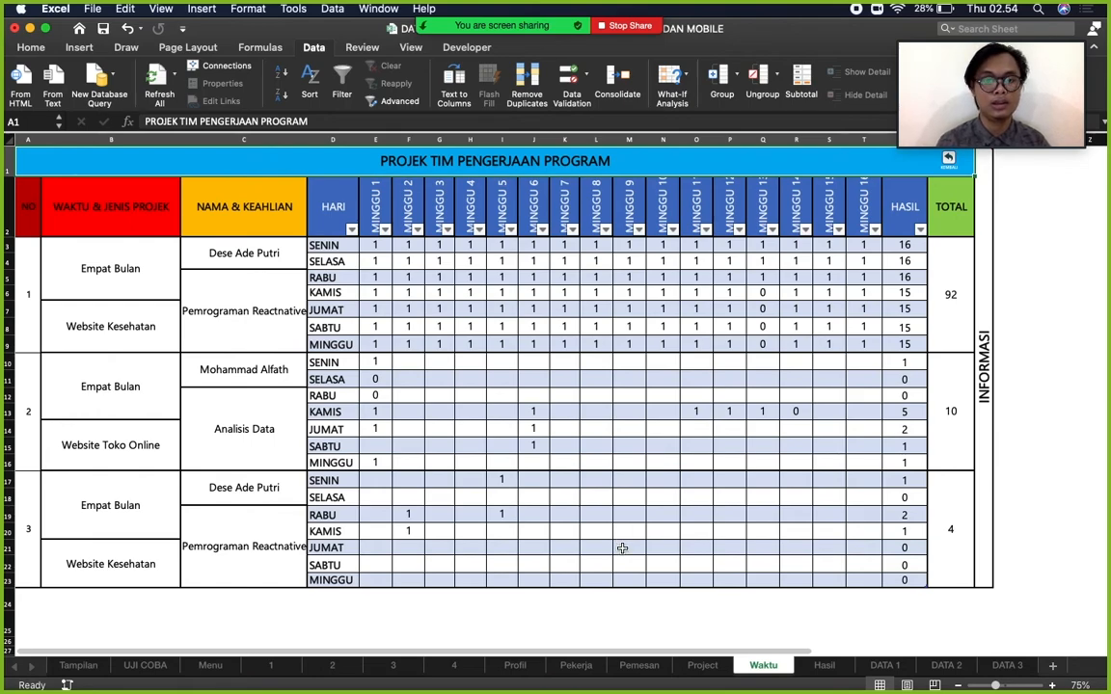
pyautogui.click(416, 379)
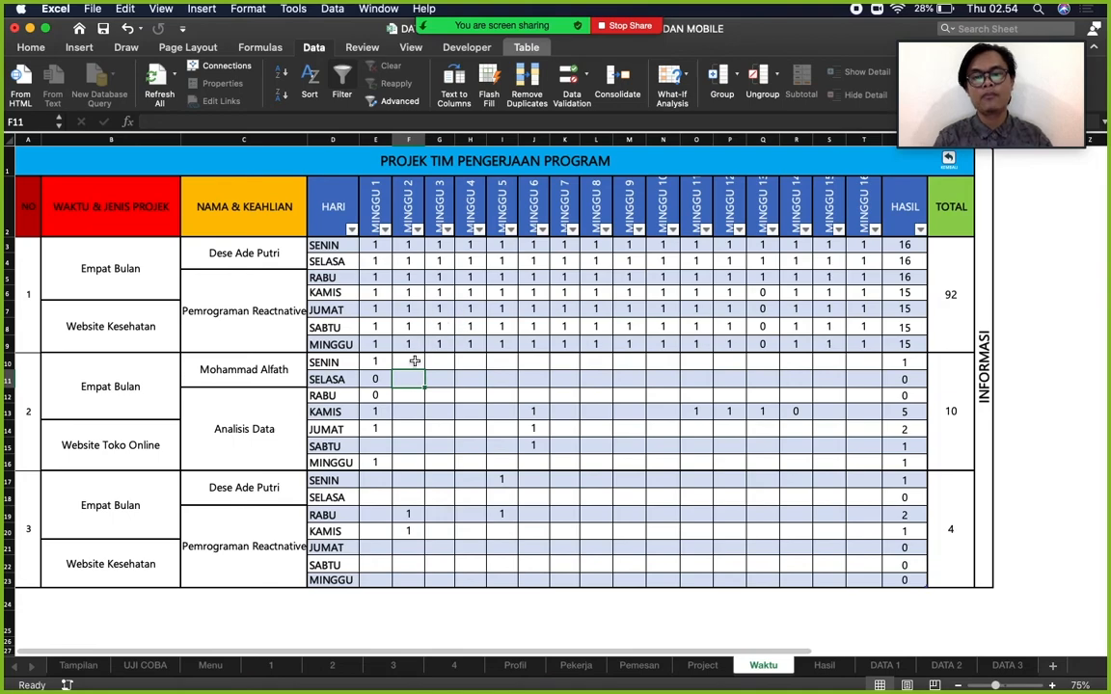
# For project 2, enter 0 for SENIN in MINGGU 2 and 1 for SENIN through JUMAT in MINGGU 3.
pyautogui.click(412, 362)
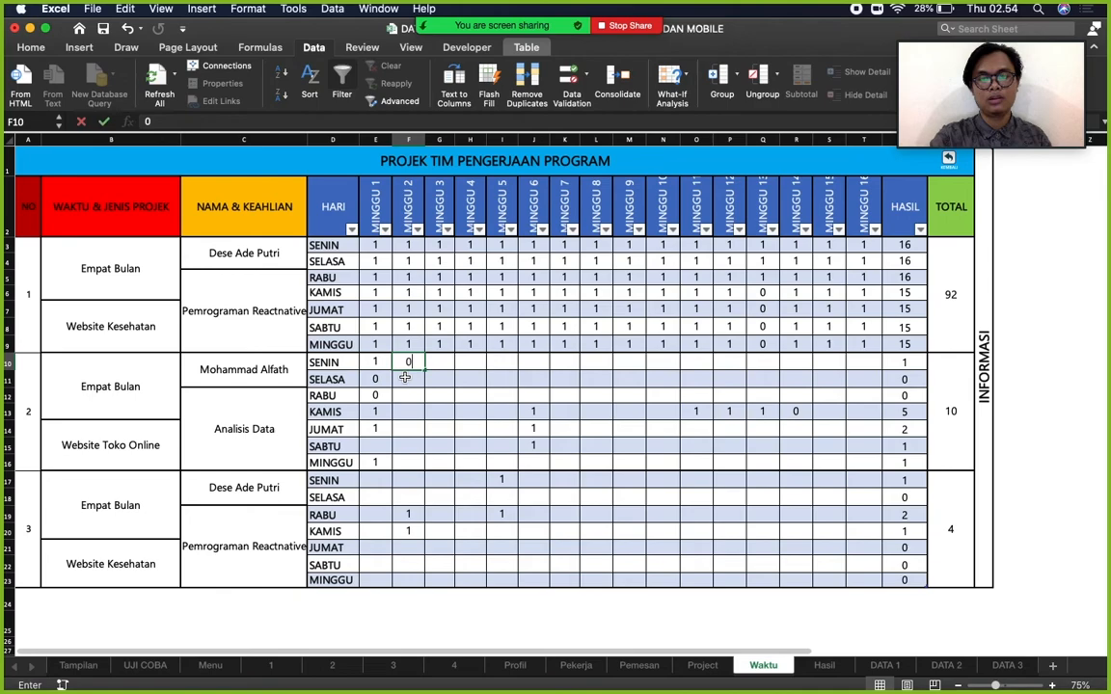
pyautogui.write('0')
pyautogui.press('Tab')
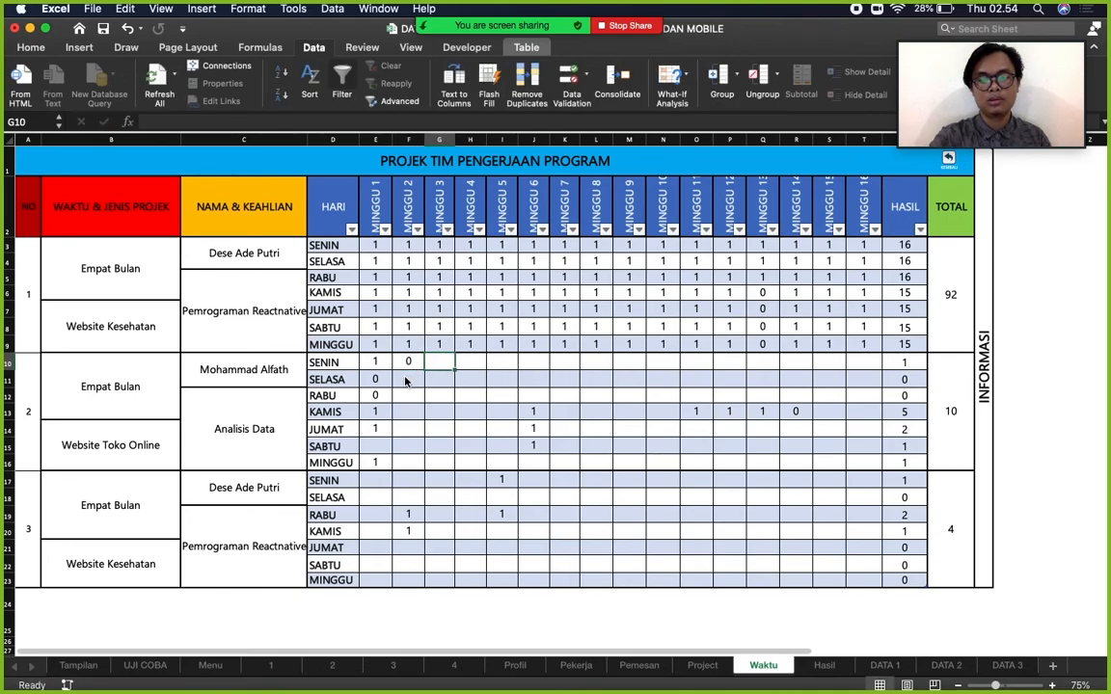
pyautogui.write('1')
pyautogui.press('Return')
pyautogui.write('1')
pyautogui.press('Return')
pyautogui.write('1')
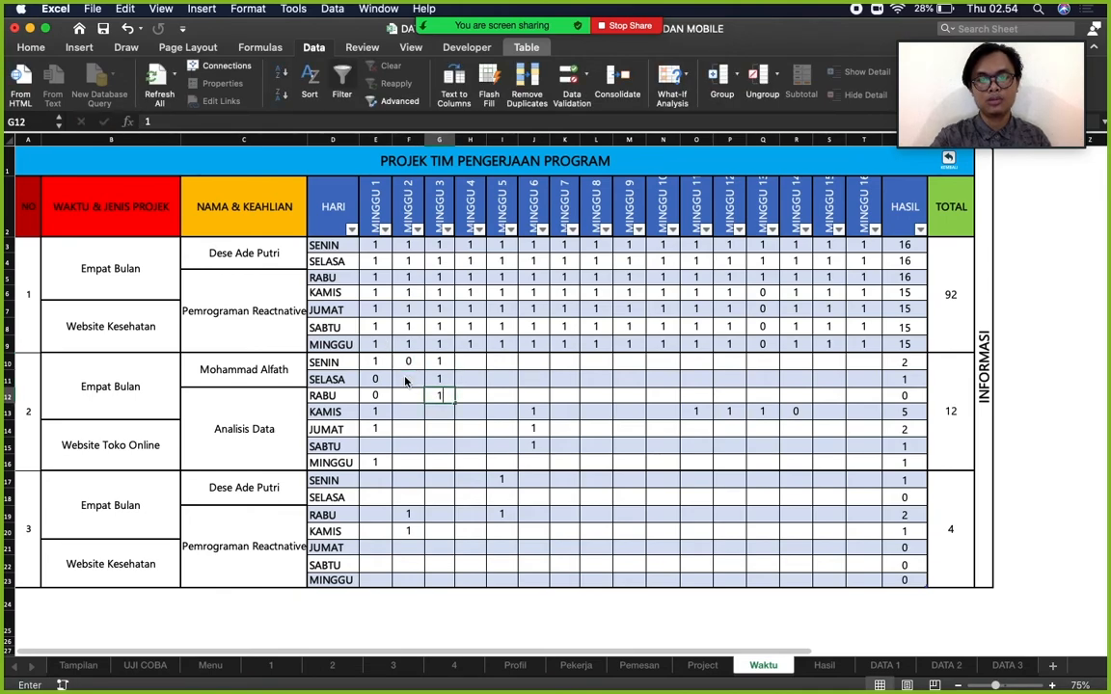
pyautogui.press('Return')
pyautogui.write('1')
pyautogui.press('Return')
pyautogui.write('1')
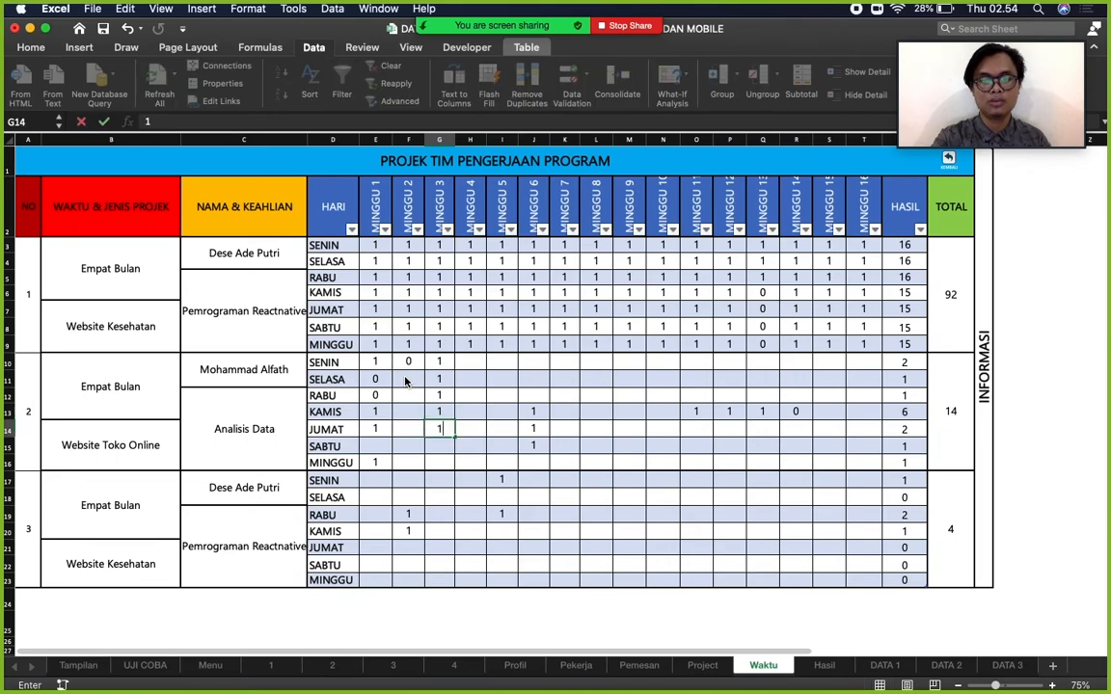
# Enter 1 for project 2's SELASA in MINGGU 6, 8, 9 and 10, and select the project's TOTAL cell.
pyautogui.click(535, 379)
pyautogui.write('1')
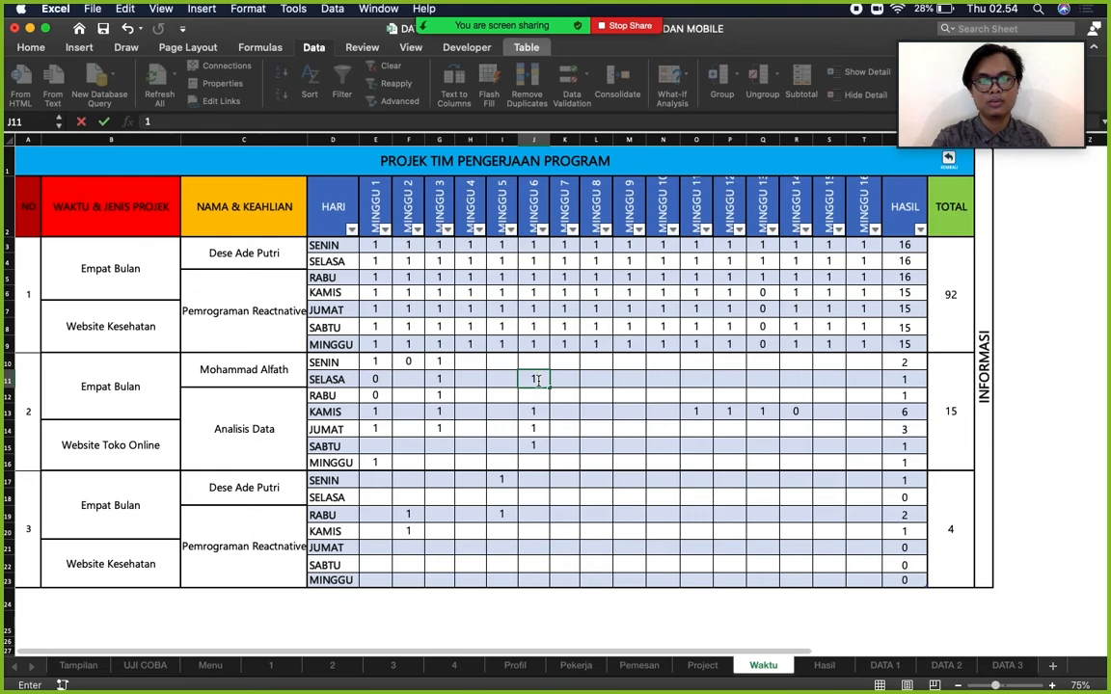
pyautogui.press('Tab')
pyautogui.press('Tab')
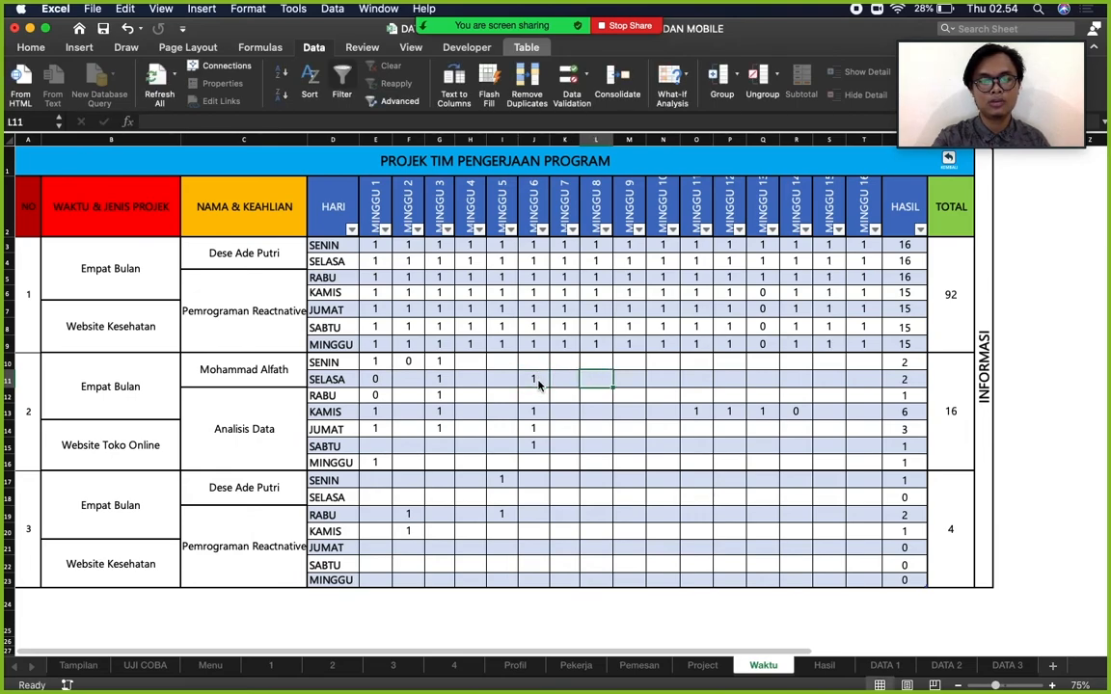
pyautogui.write('1')
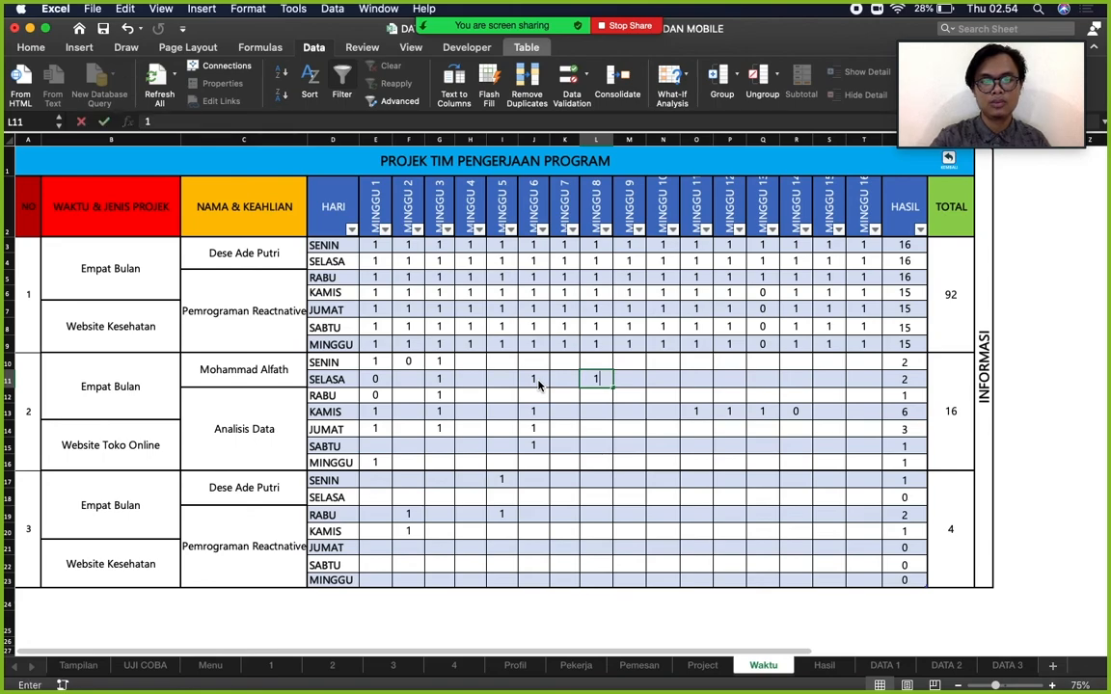
pyautogui.press('Tab')
pyautogui.write('1')
pyautogui.press('Tab')
pyautogui.write('1')
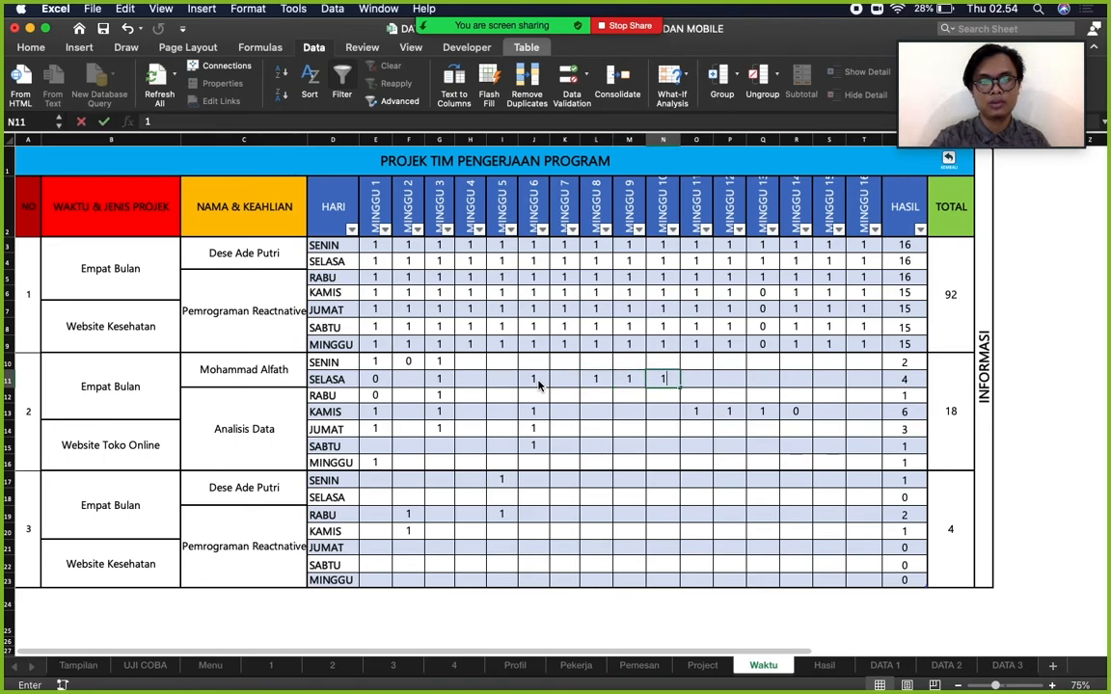
pyautogui.click(957, 427)
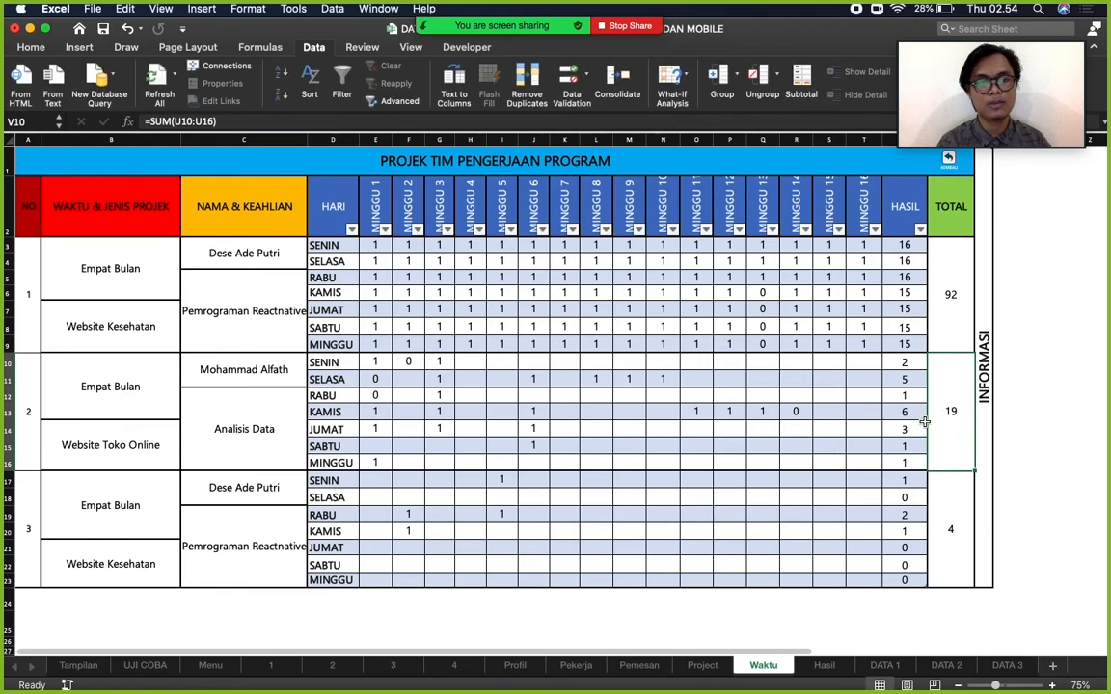
# For project 3, enter 1 for RABU in MINGGU 10 through 16, and select the project's TOTAL cell.
pyautogui.click(674, 520)
pyautogui.write('1')
pyautogui.press('Tab')
pyautogui.write('1')
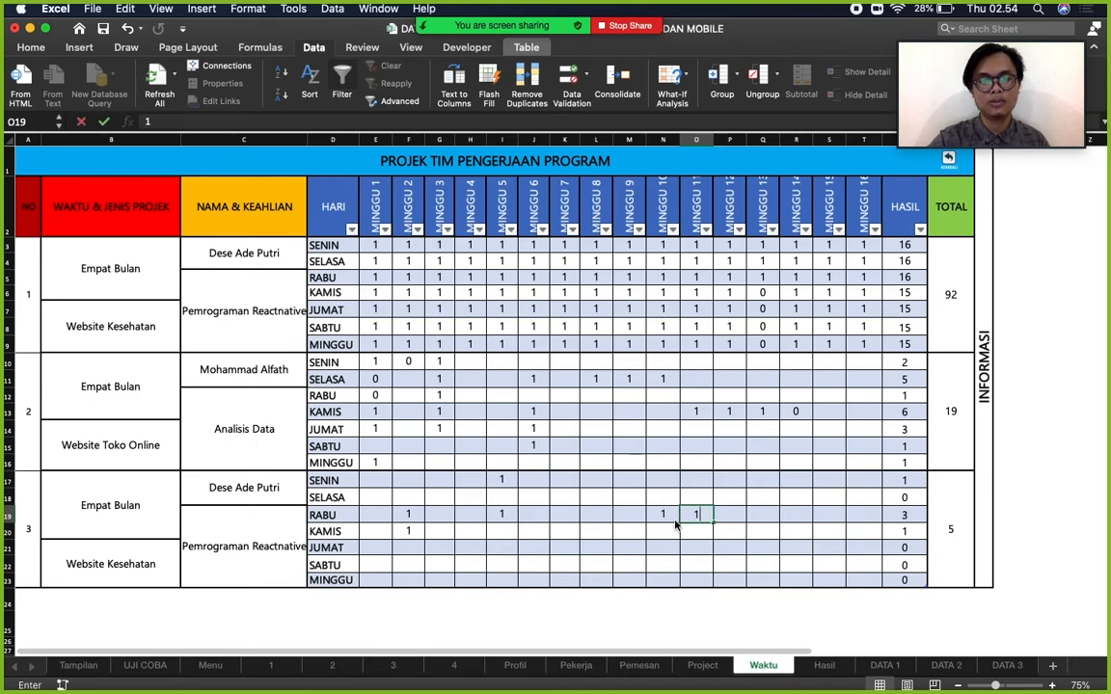
pyautogui.press('Tab')
pyautogui.write('1')
pyautogui.press('Tab')
pyautogui.write('1')
pyautogui.press('Tab')
pyautogui.write('1')
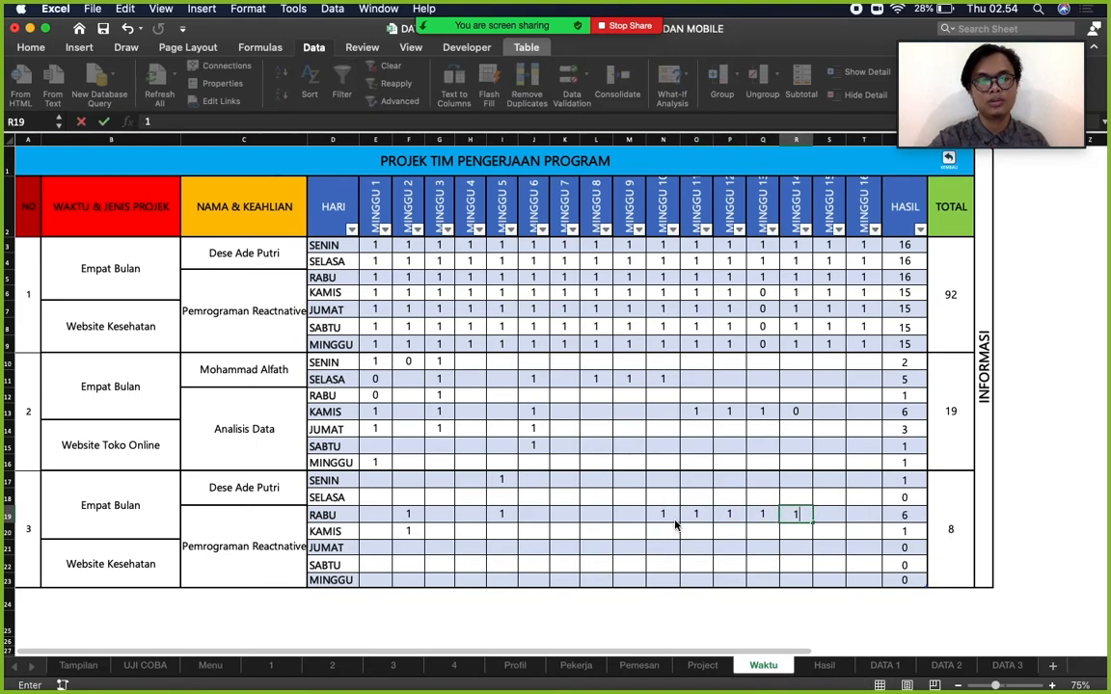
pyautogui.press('Tab')
pyautogui.write('1')
pyautogui.press('Tab')
pyautogui.write('1')
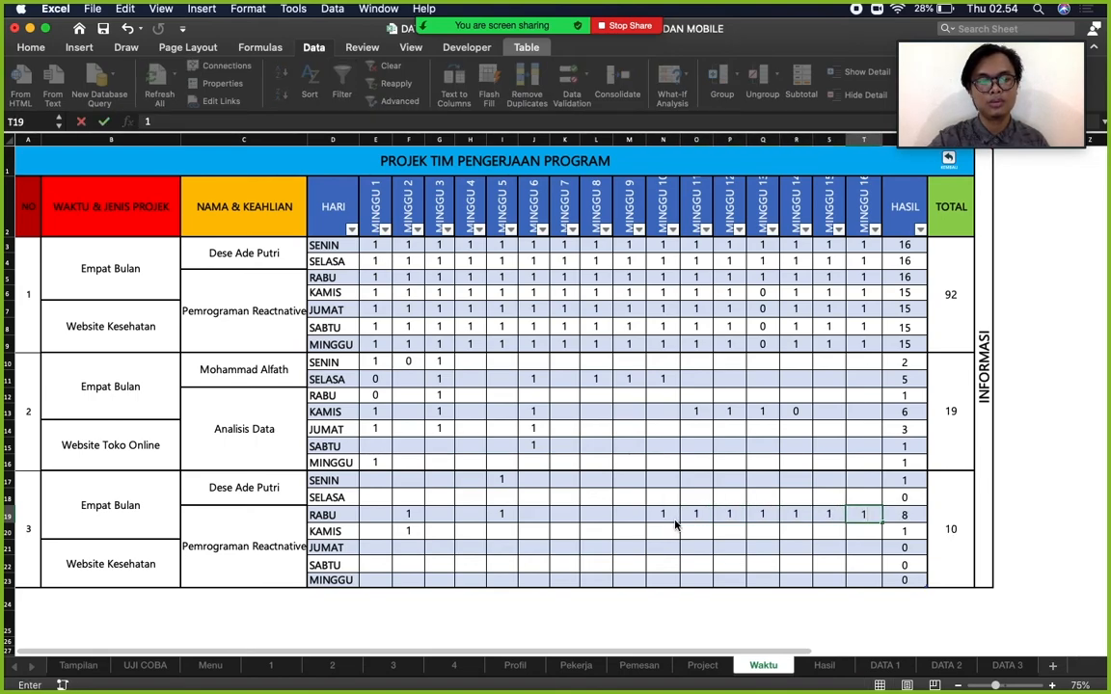
pyautogui.click(942, 501)
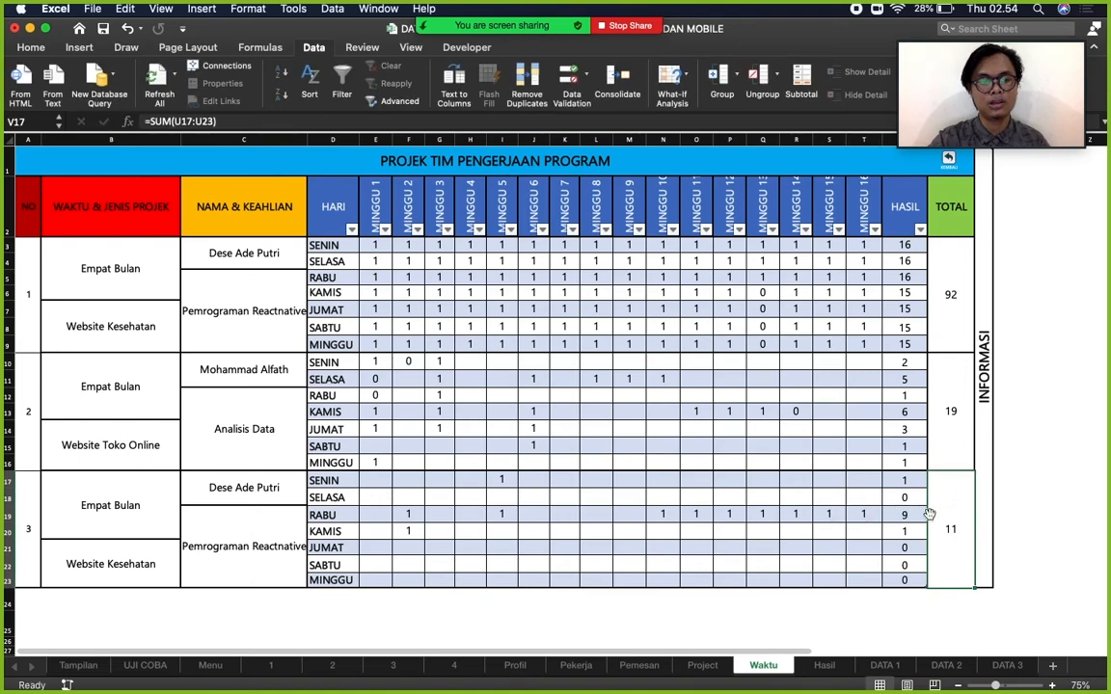
# Enter 1 for project 3's JUMAT in MINGGU 9 through 13, and select the project's TOTAL cell.
pyautogui.click(625, 553)
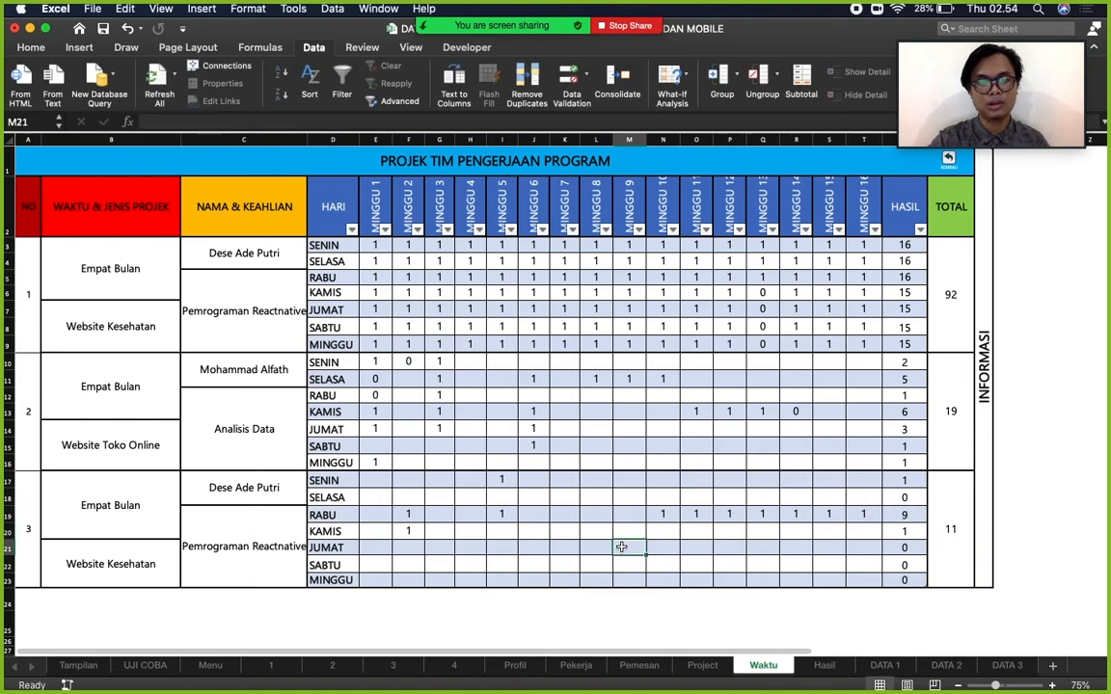
pyautogui.write('1')
pyautogui.press('Tab')
pyautogui.write('1')
pyautogui.press('Tab')
pyautogui.write('1')
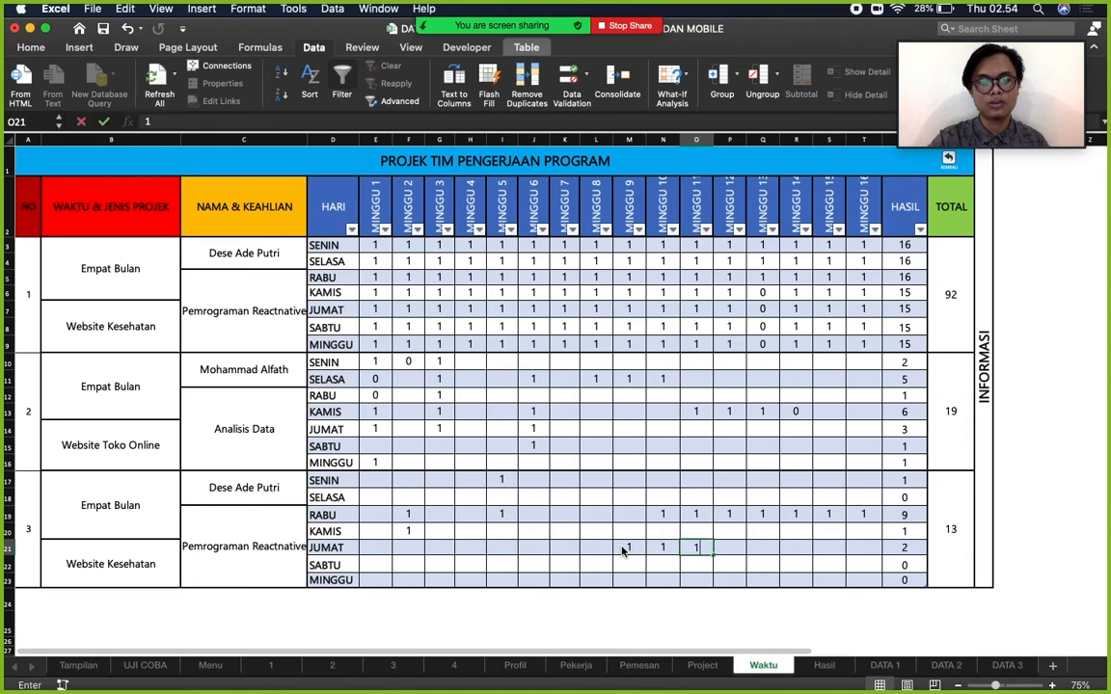
pyautogui.press('Tab')
pyautogui.write('1')
pyautogui.press('Tab')
pyautogui.write('1')
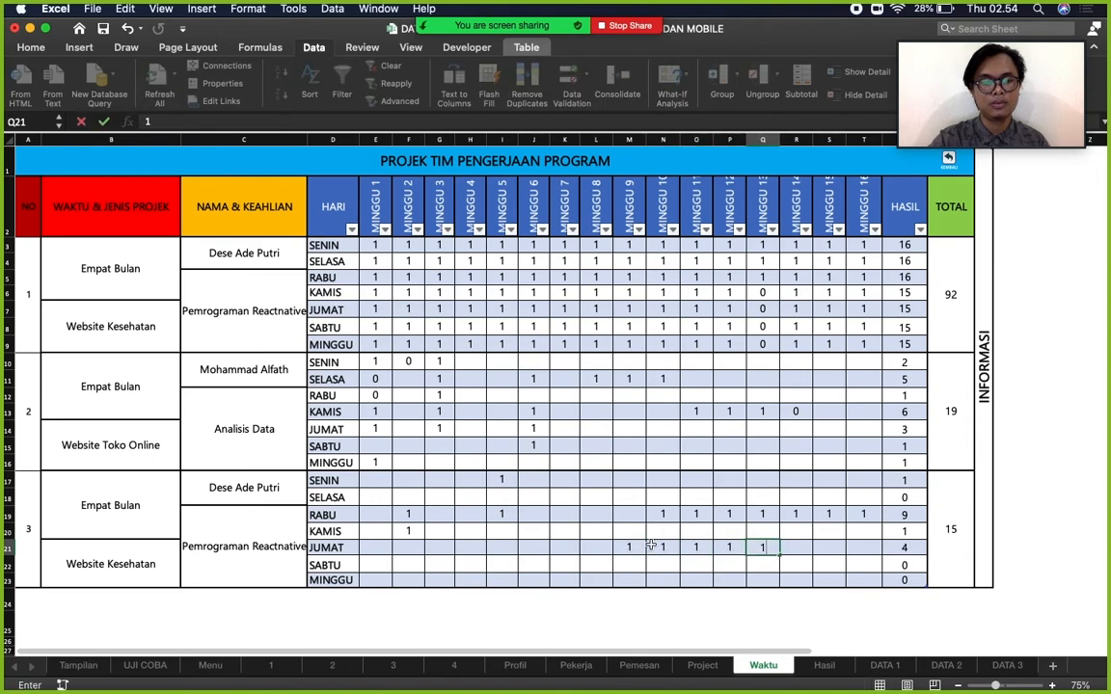
pyautogui.click(933, 540)
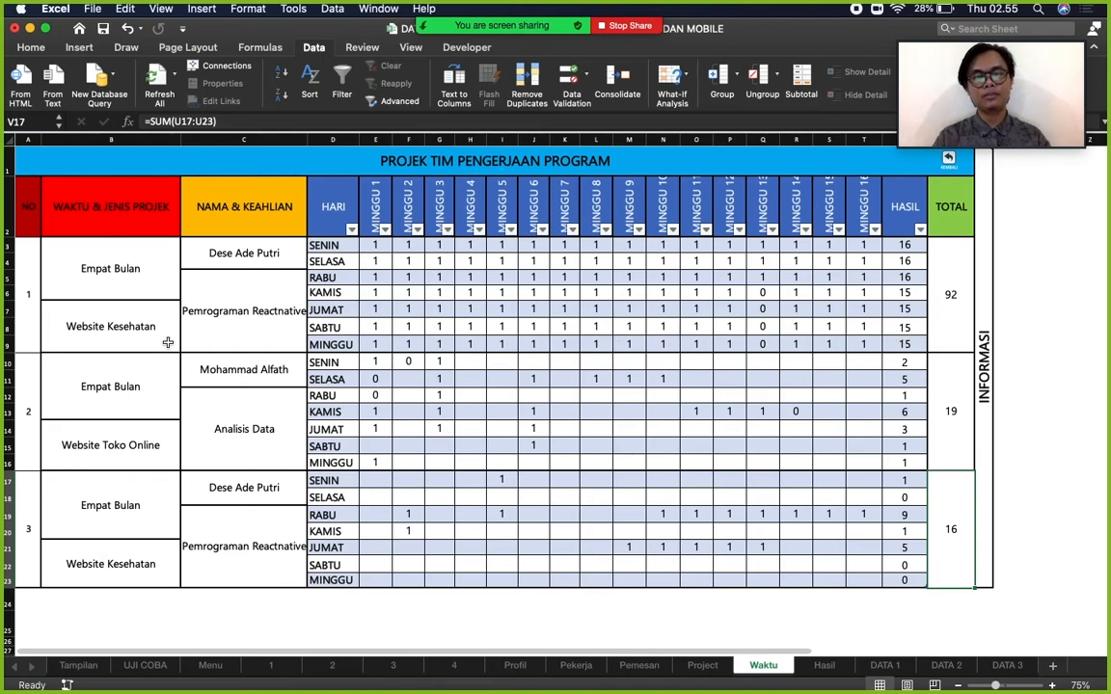
# Set project 1's duration to Tiga Bulan and assign it the third worker offered in the name choices.
pyautogui.click(122, 266)
pyautogui.click(186, 247)
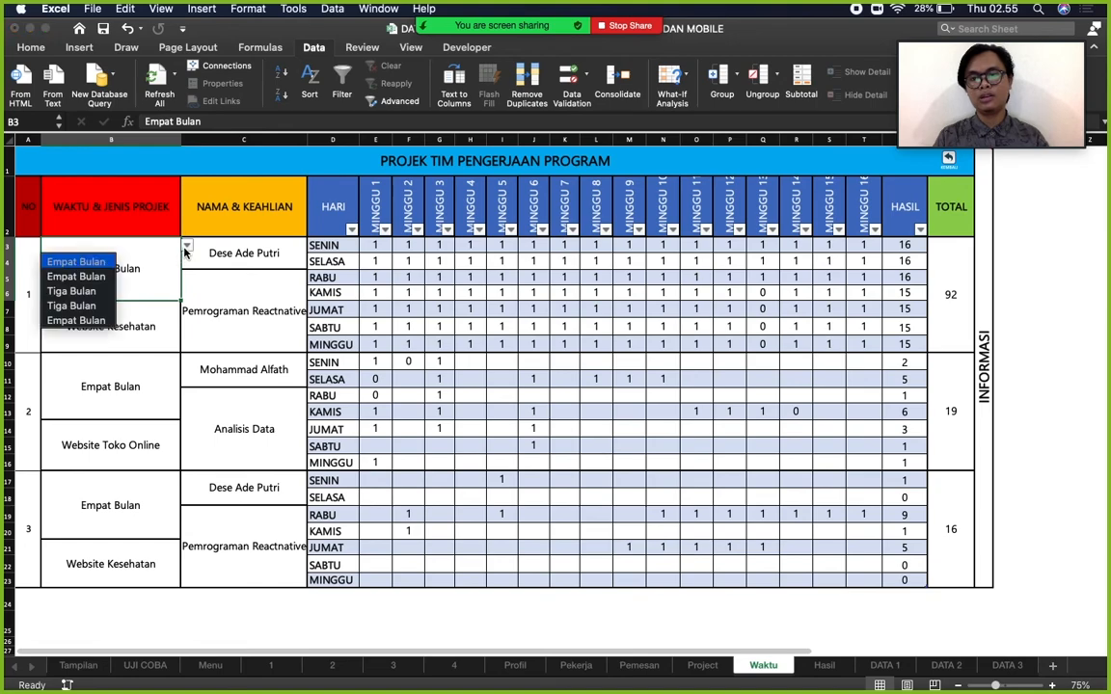
pyautogui.click(77, 292)
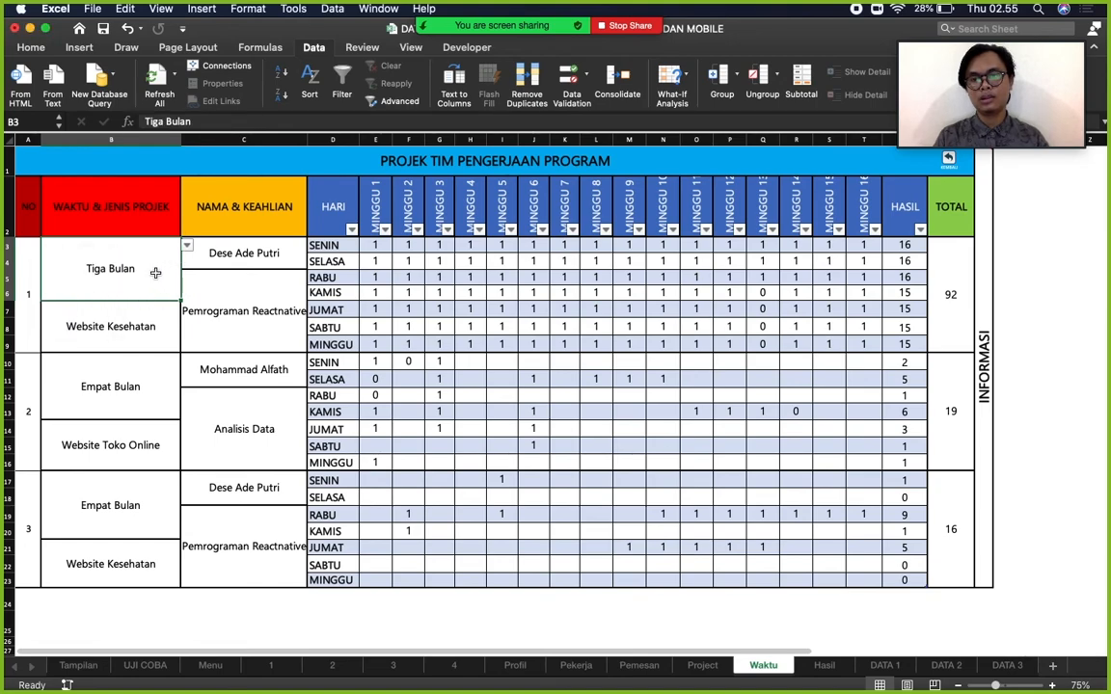
pyautogui.click(253, 260)
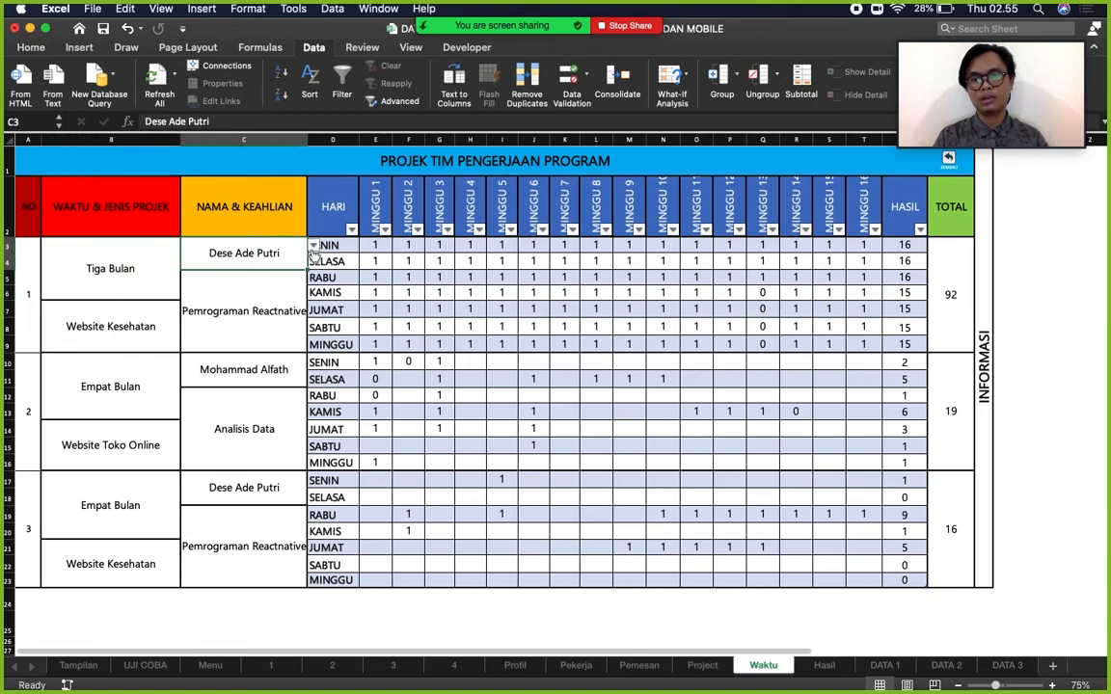
pyautogui.click(312, 246)
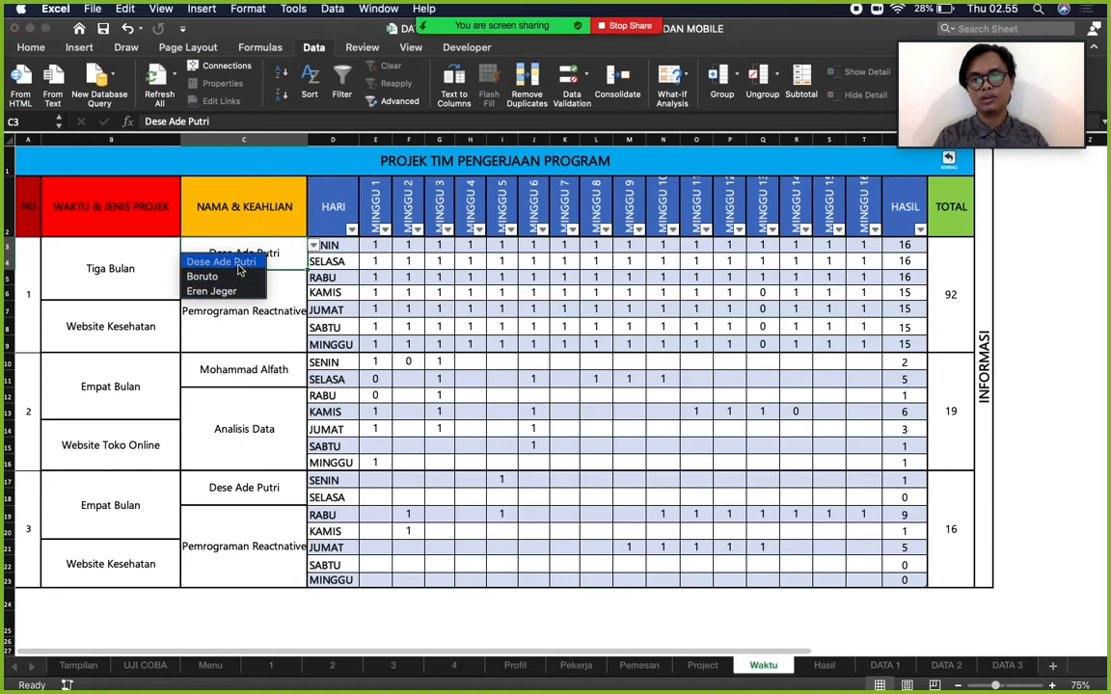
pyautogui.click(211, 291)
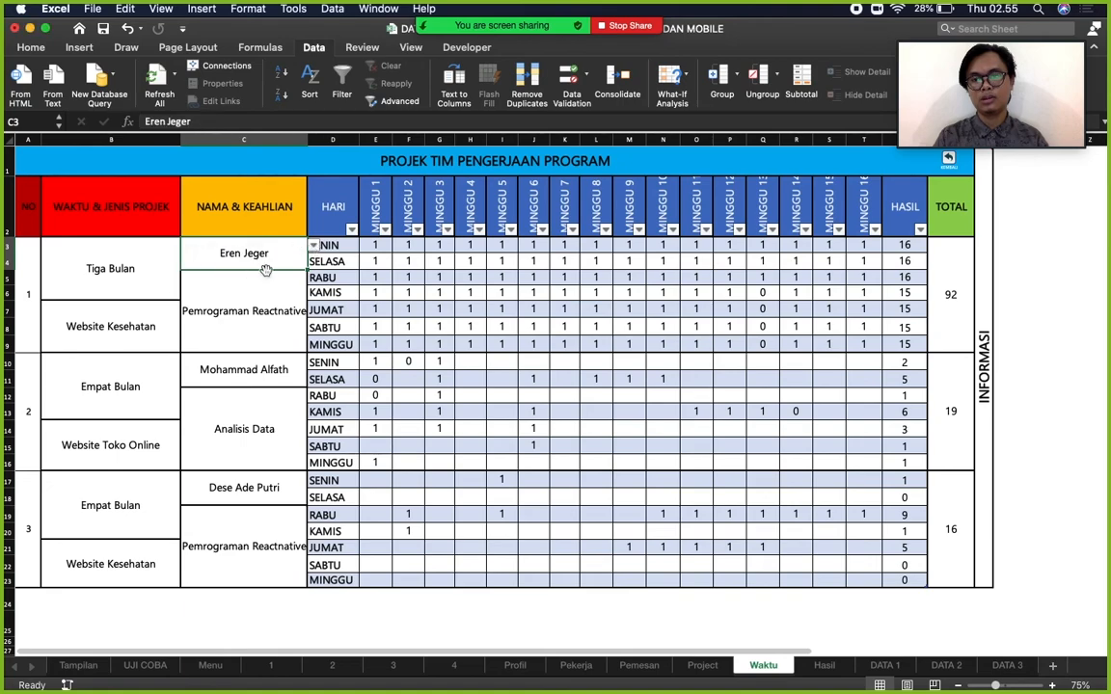
# Set project 1's duration to Empat Bulan and its project type to Website Toko Online.
pyautogui.click(92, 264)
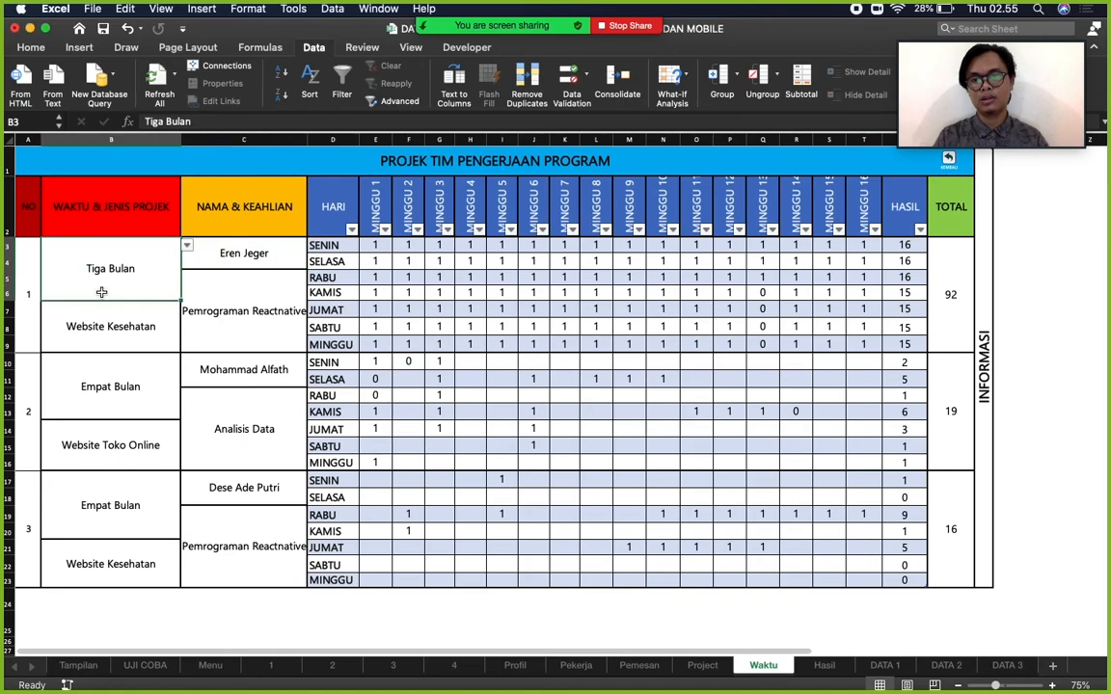
pyautogui.click(188, 249)
pyautogui.click(77, 273)
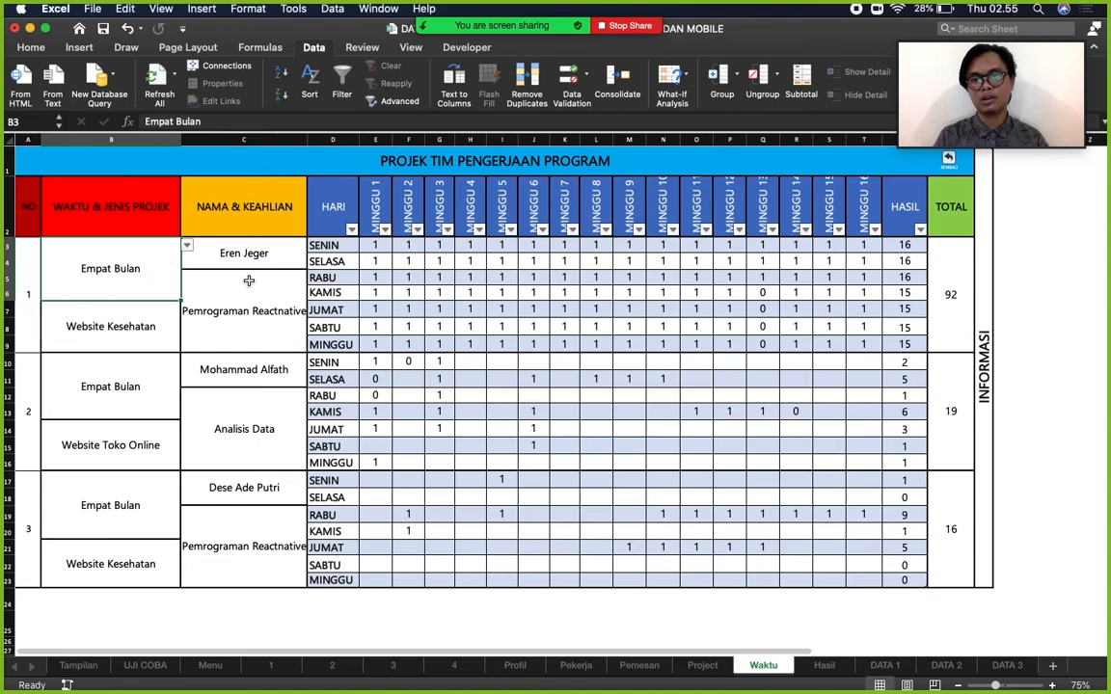
pyautogui.click(267, 258)
pyautogui.click(313, 247)
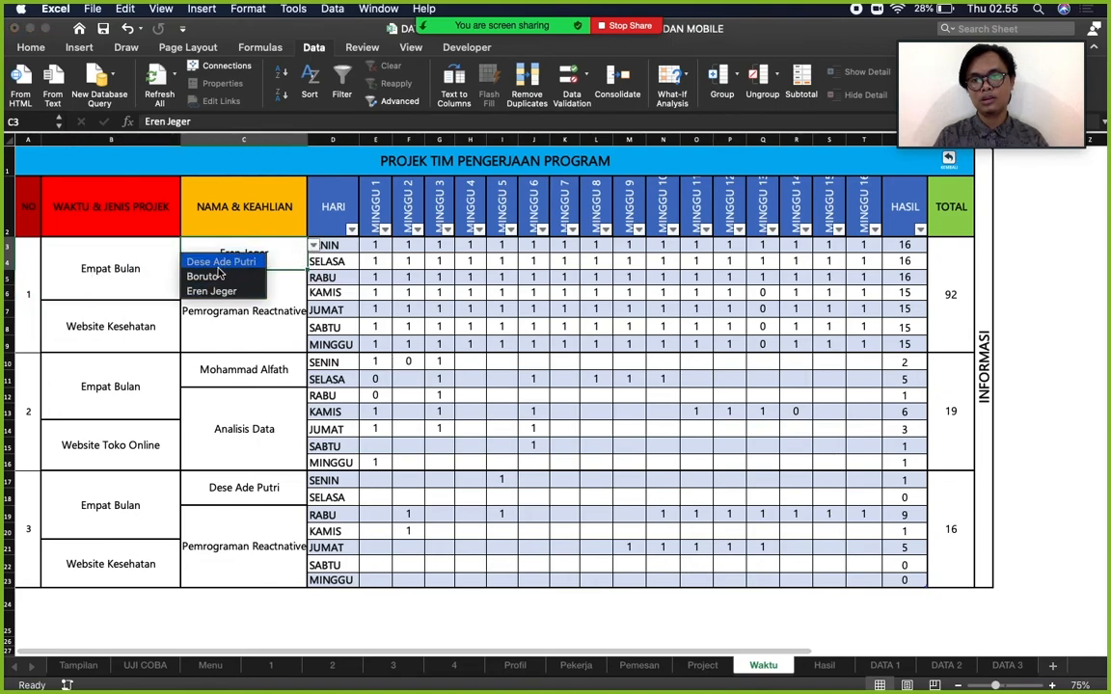
pyautogui.click(156, 317)
pyautogui.click(155, 316)
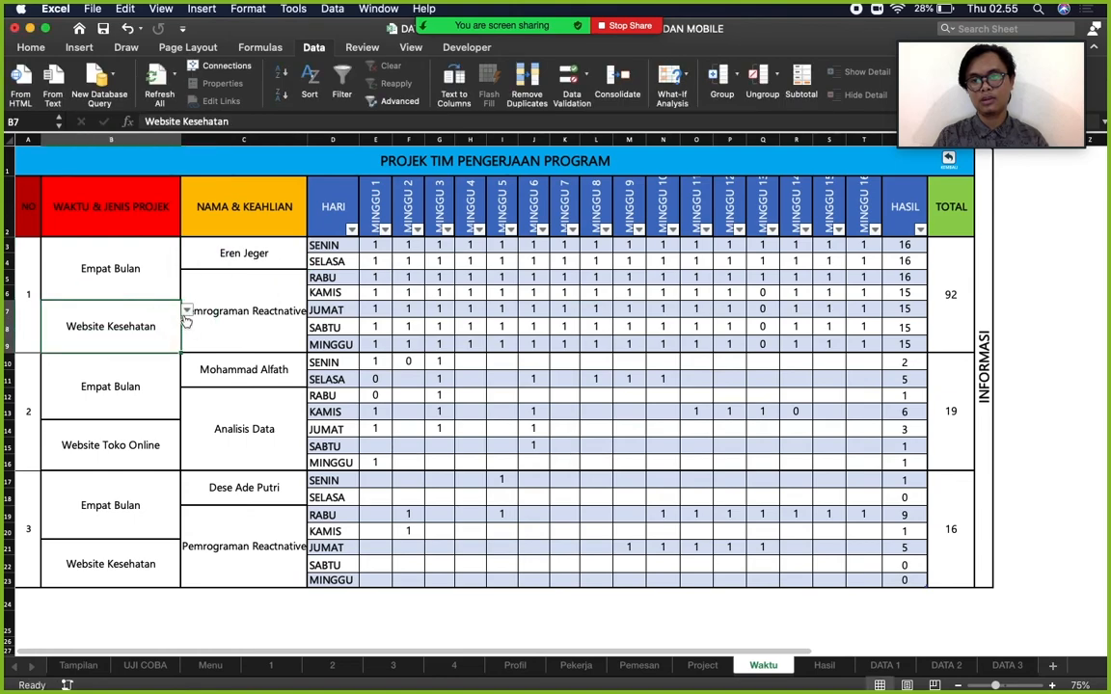
pyautogui.click(186, 311)
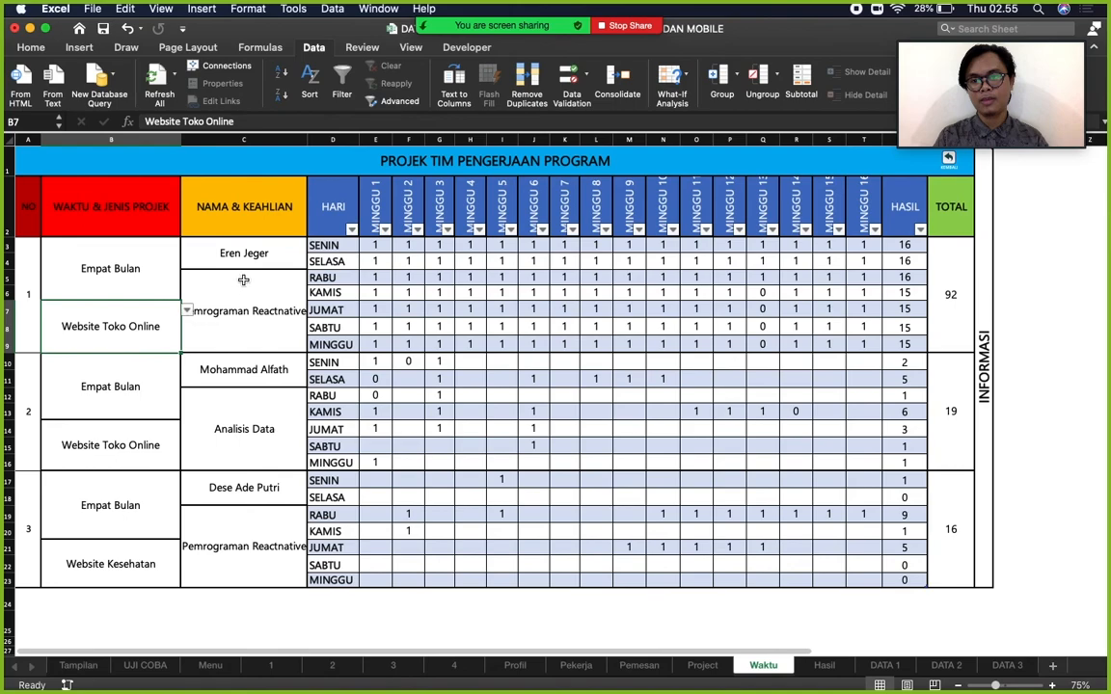
# Assign the second worker offered in the name choices to project 1.
pyautogui.click(220, 253)
pyautogui.click(313, 246)
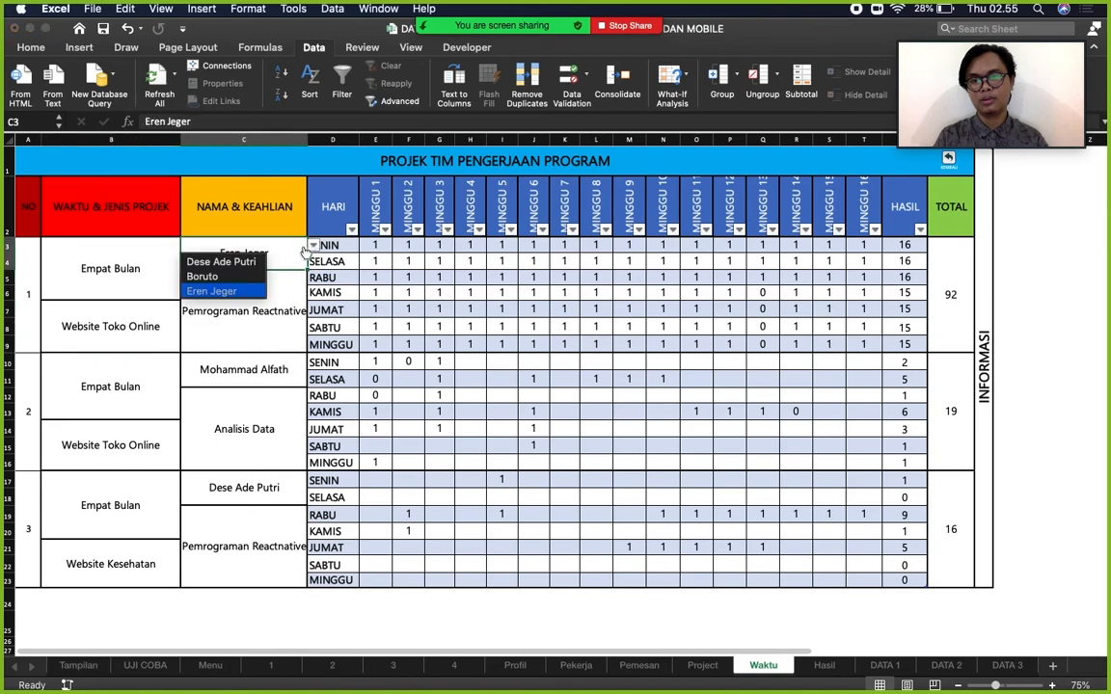
pyautogui.click(226, 279)
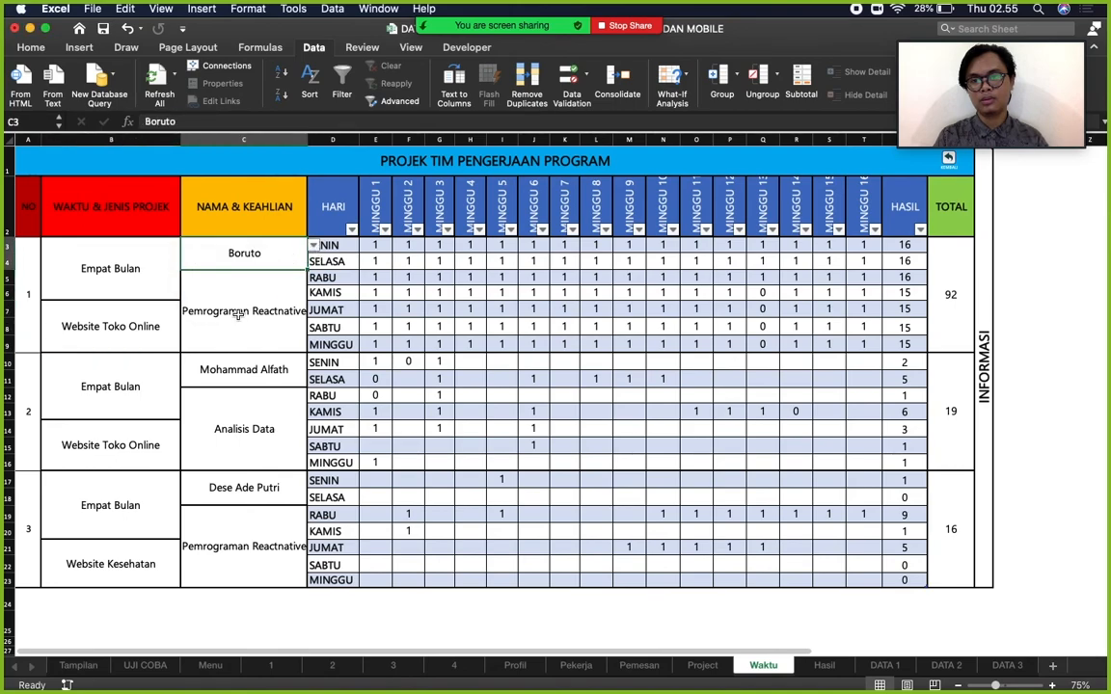
# Set project 1's skill to Pemrograman Java and assign the first worker offered for that skill.
pyautogui.click(237, 314)
pyautogui.click(314, 278)
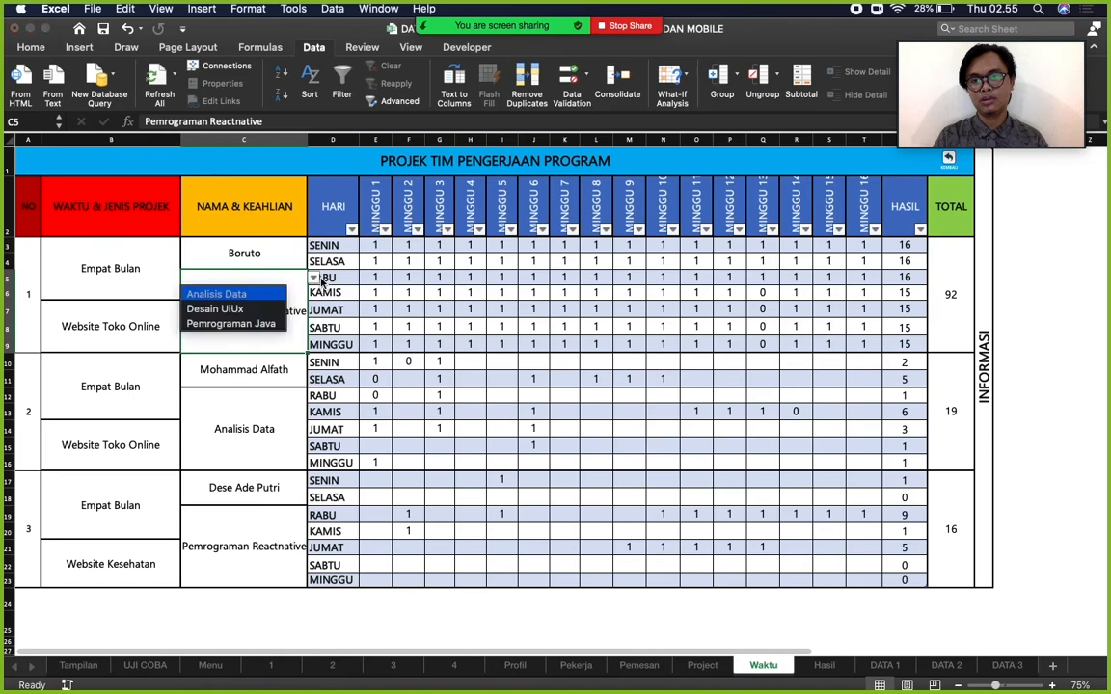
pyautogui.click(229, 323)
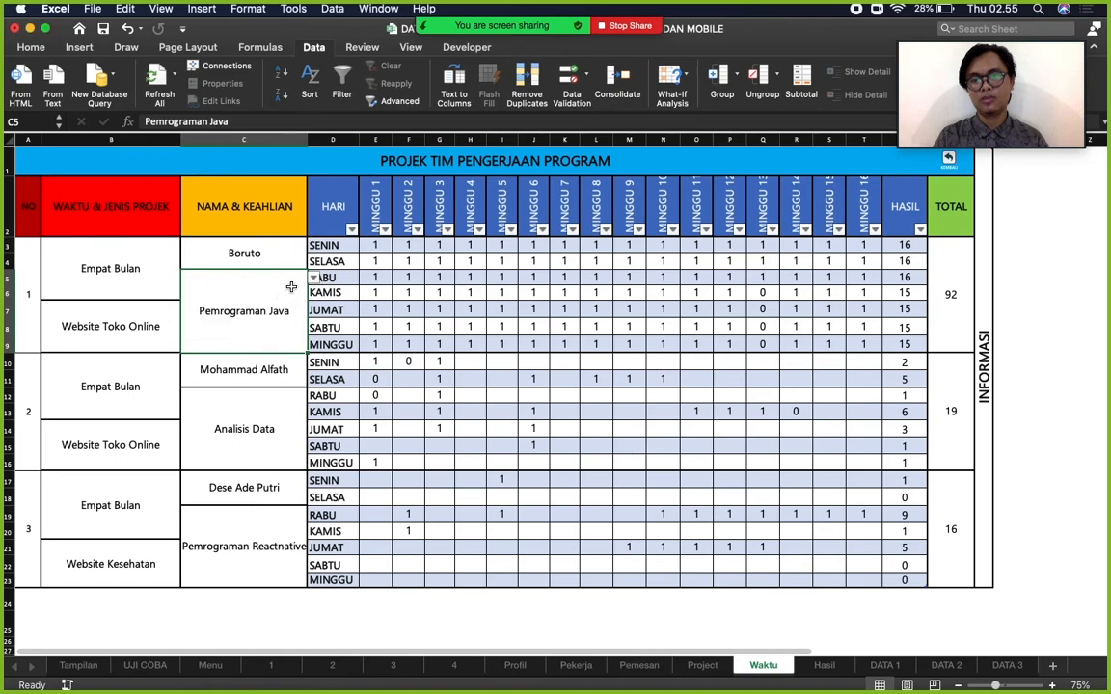
pyautogui.click(302, 252)
pyautogui.click(314, 246)
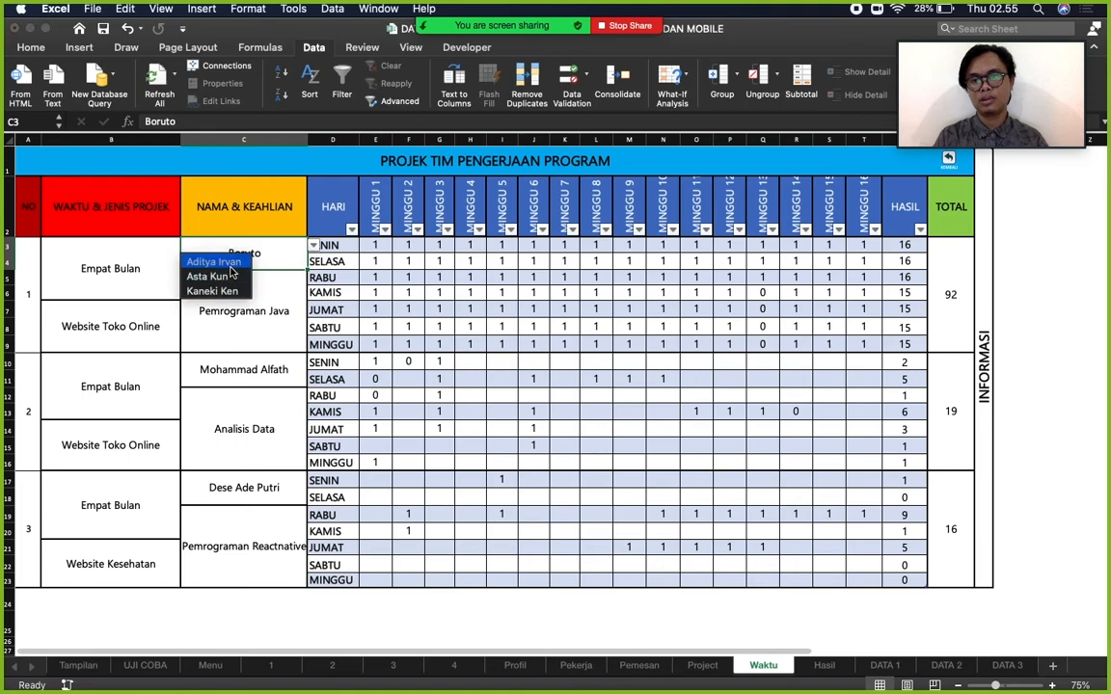
pyautogui.click(214, 261)
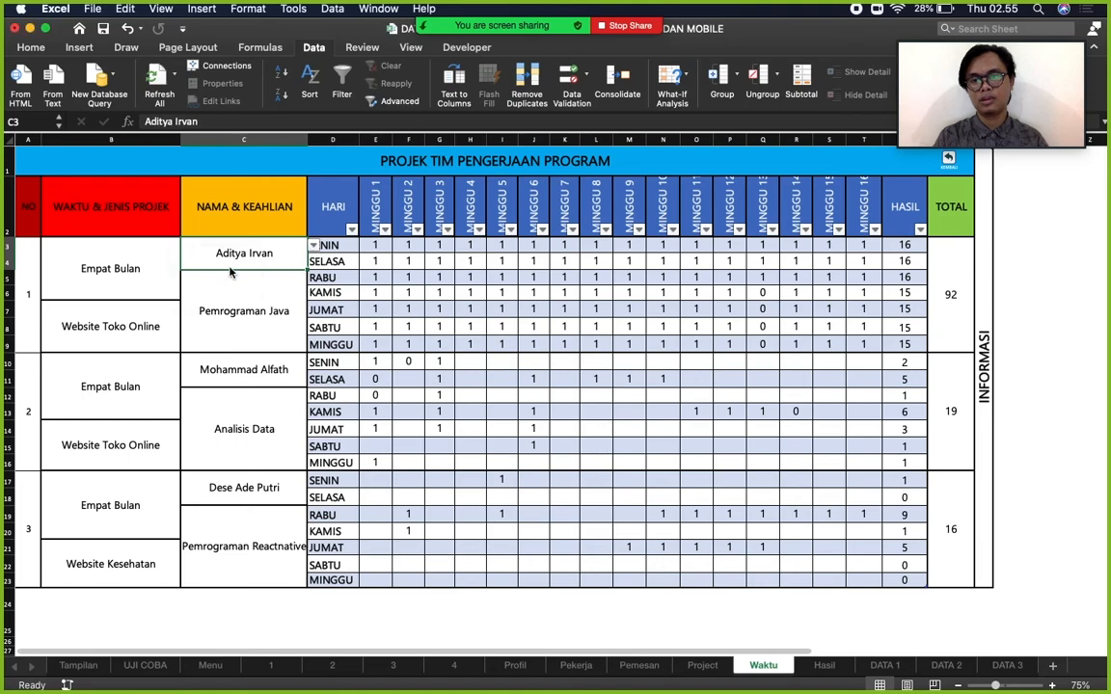
# Set project 2's duration to Tiga Bulan and its project type to Toko Online.
pyautogui.click(120, 382)
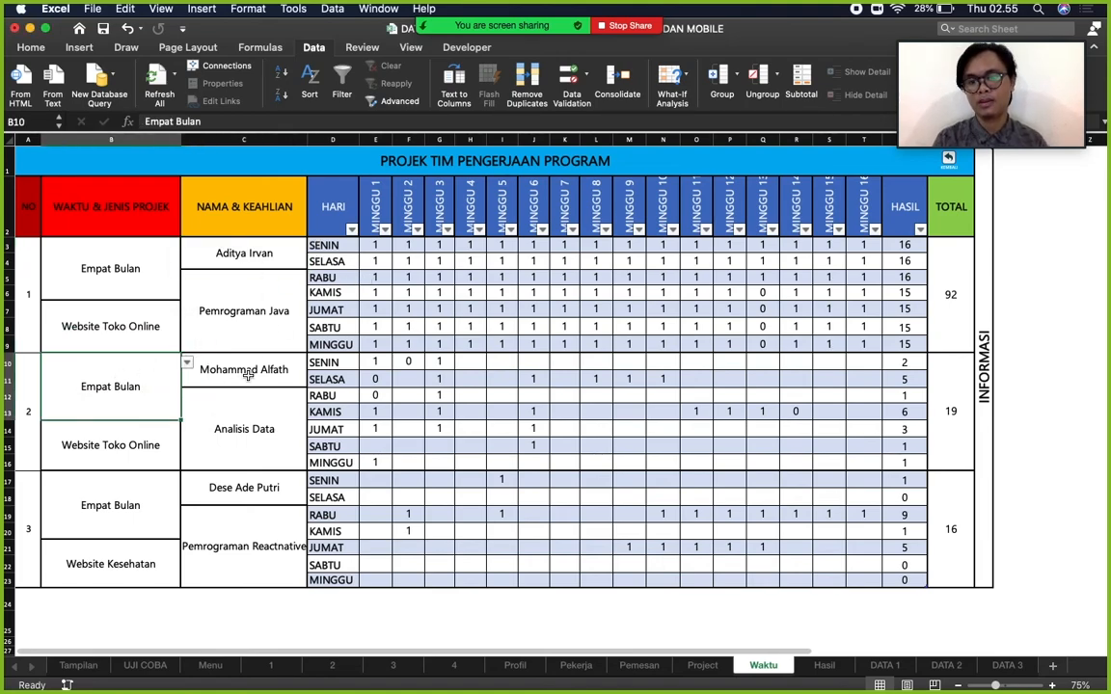
pyautogui.click(189, 366)
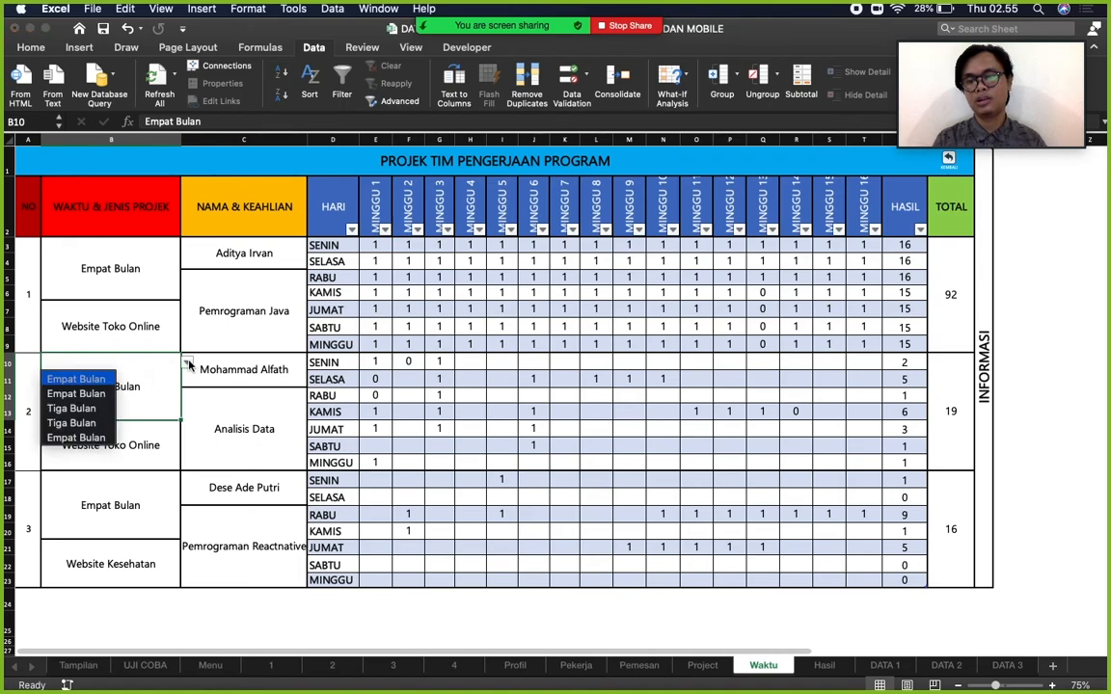
pyautogui.click(88, 422)
pyautogui.click(142, 442)
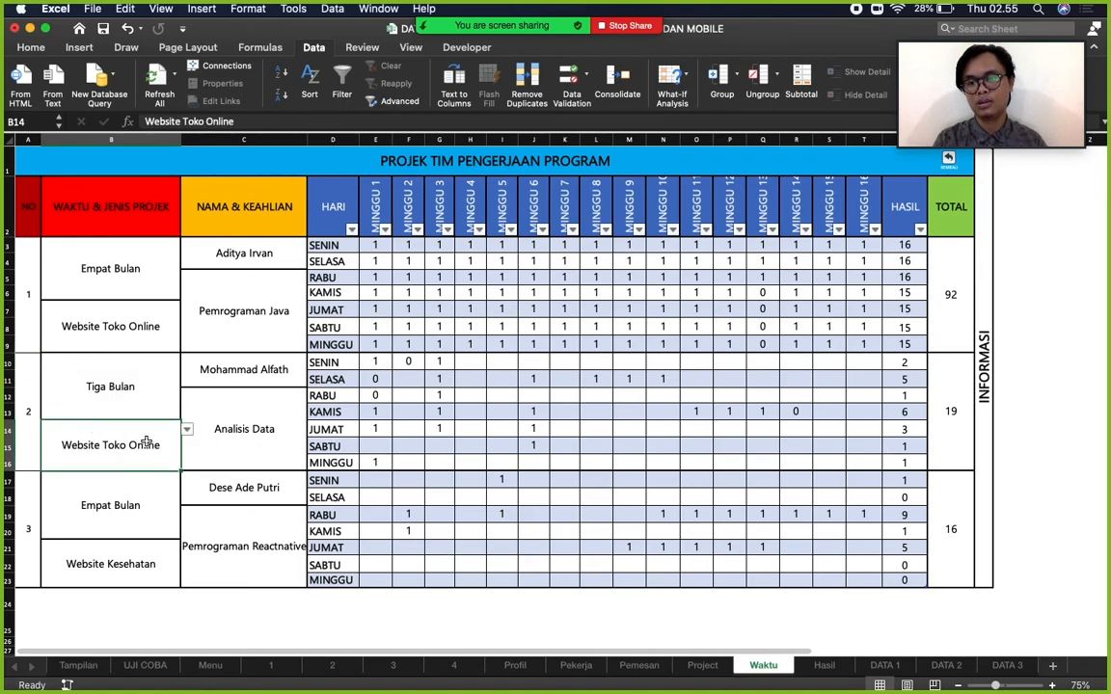
pyautogui.click(190, 430)
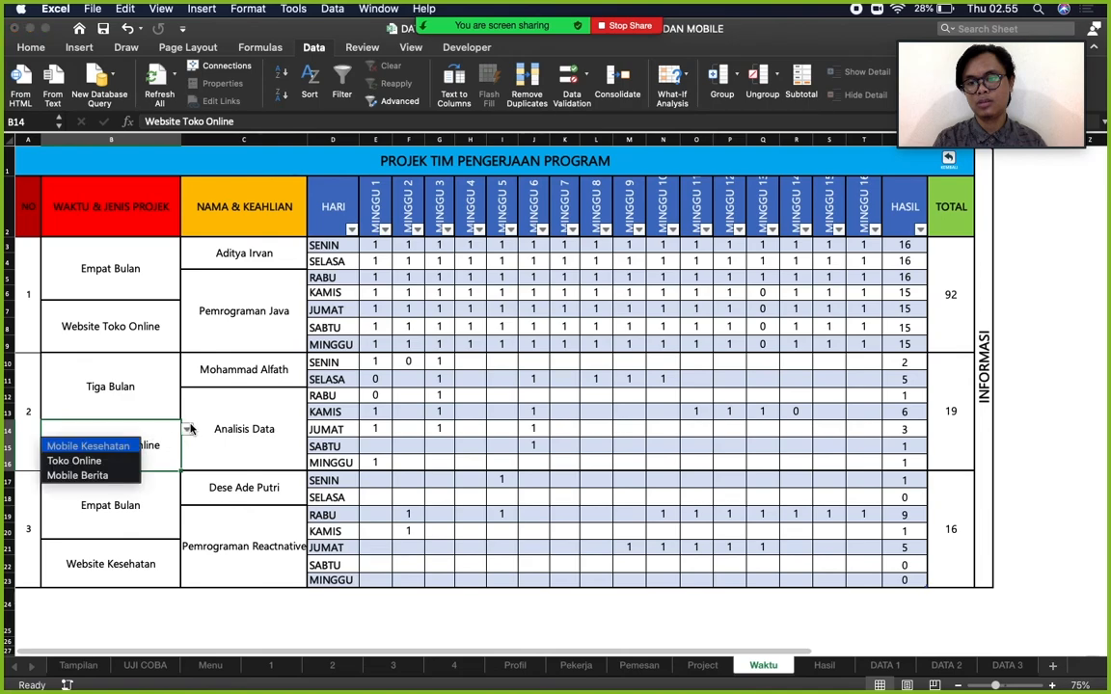
pyautogui.click(77, 461)
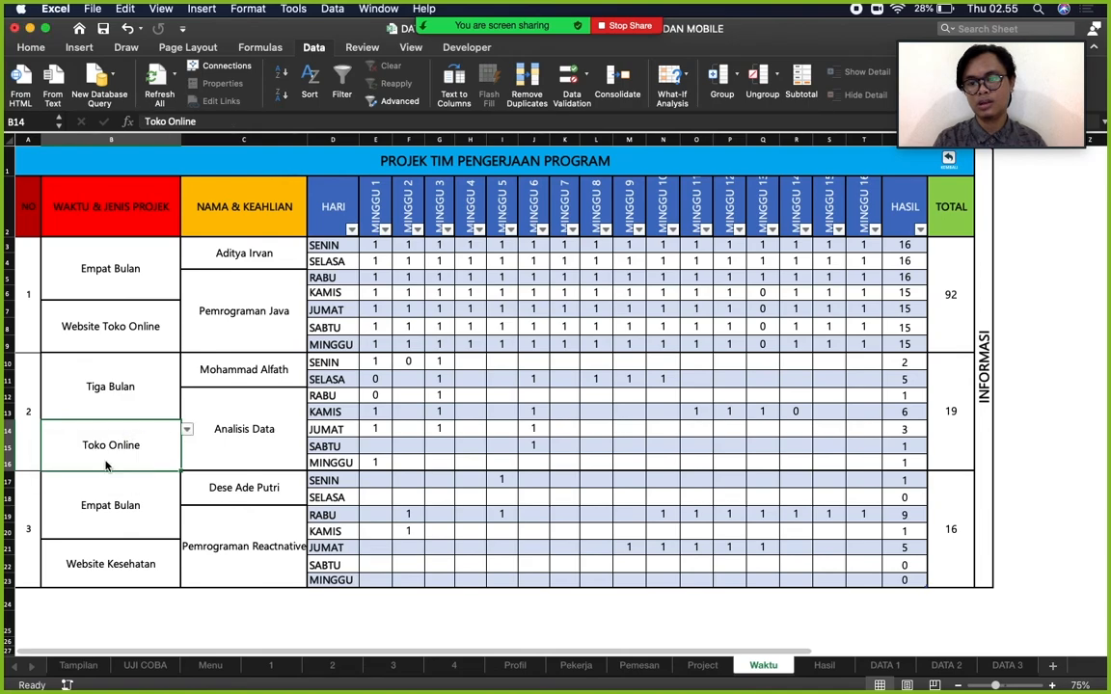
# Set project 2's skill to Desain UiUx and assign the first worker offered for that skill.
pyautogui.click(268, 418)
pyautogui.click(313, 396)
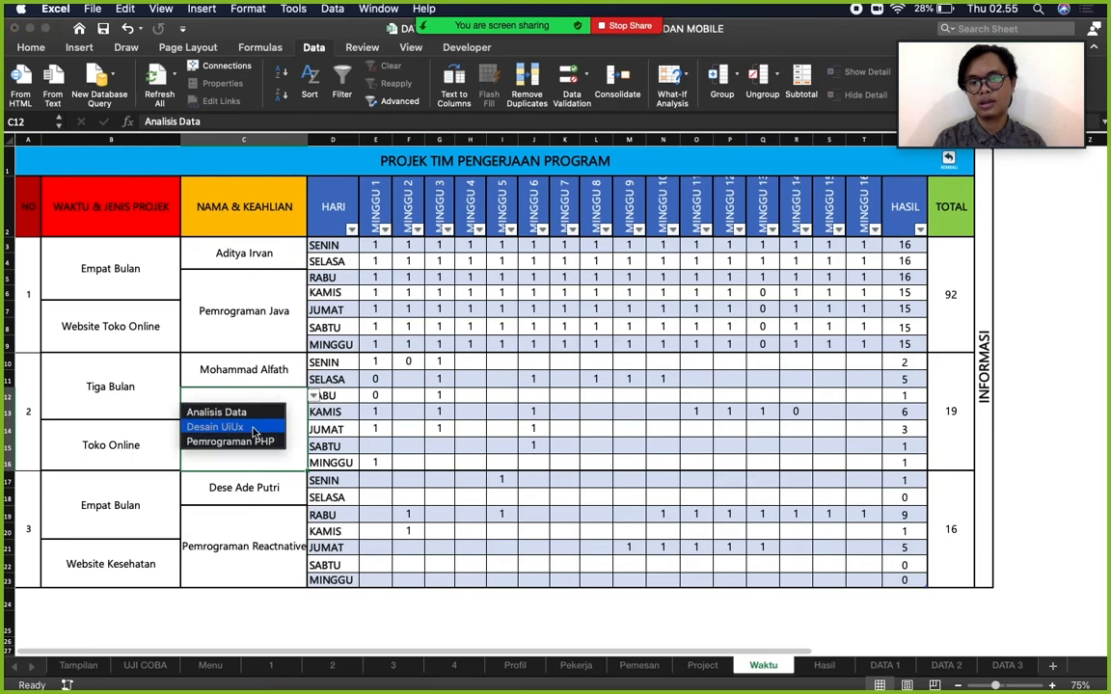
pyautogui.click(259, 431)
pyautogui.click(275, 379)
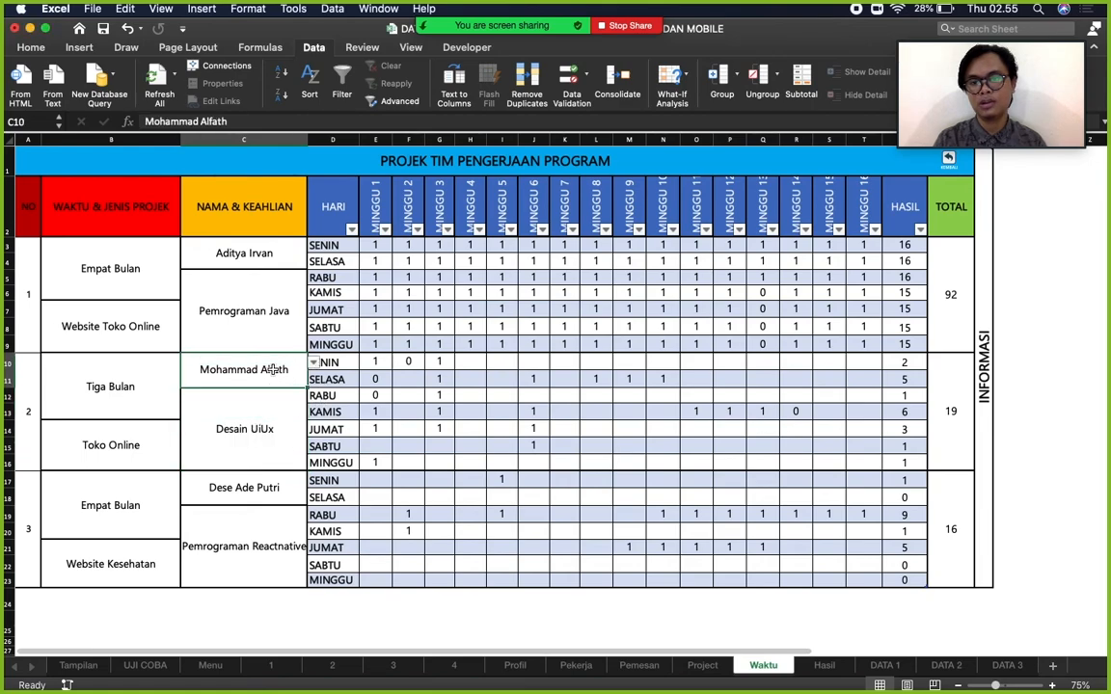
pyautogui.click(313, 363)
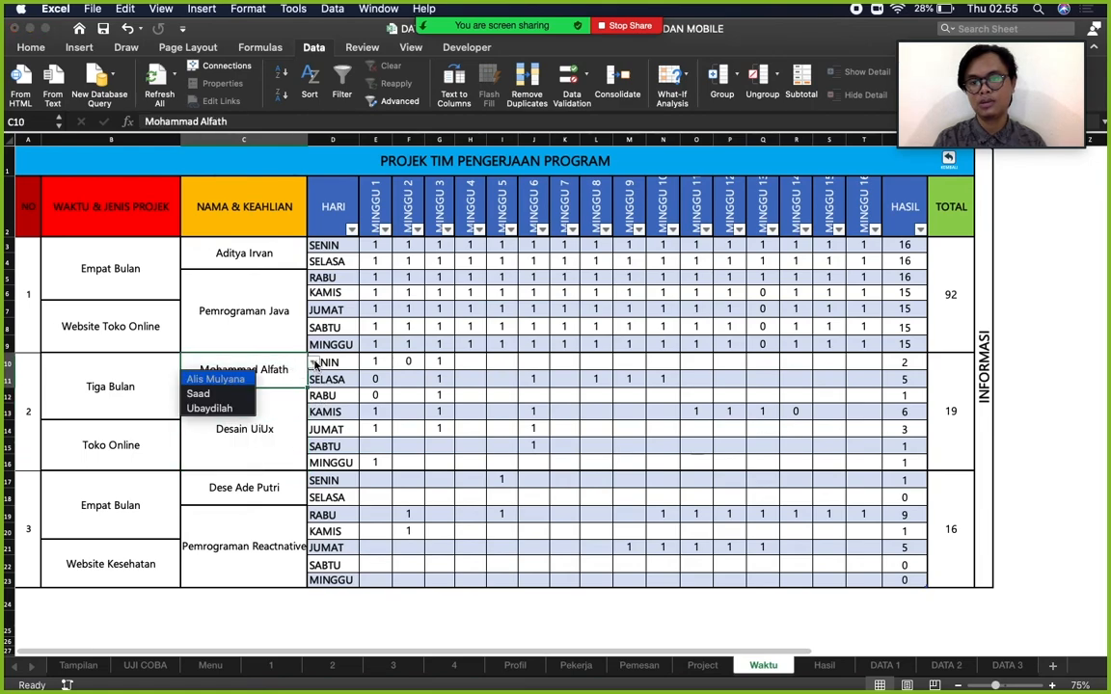
pyautogui.click(243, 380)
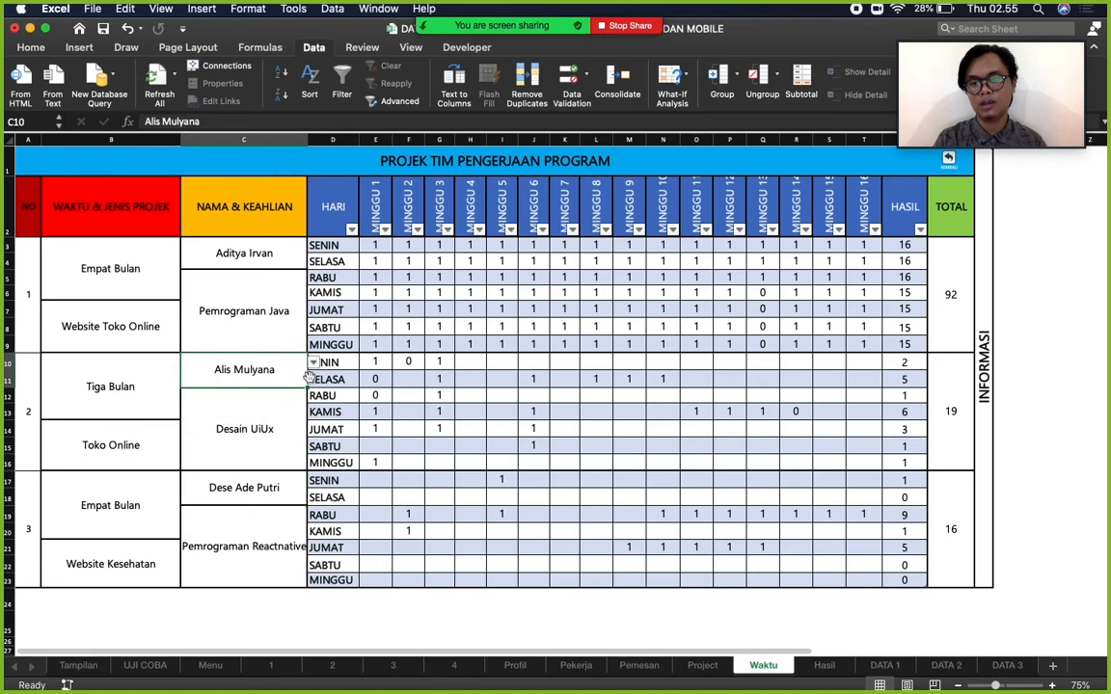
# Set project 3's duration to Empat Bulan and its project type to Website Berita.
pyautogui.click(114, 521)
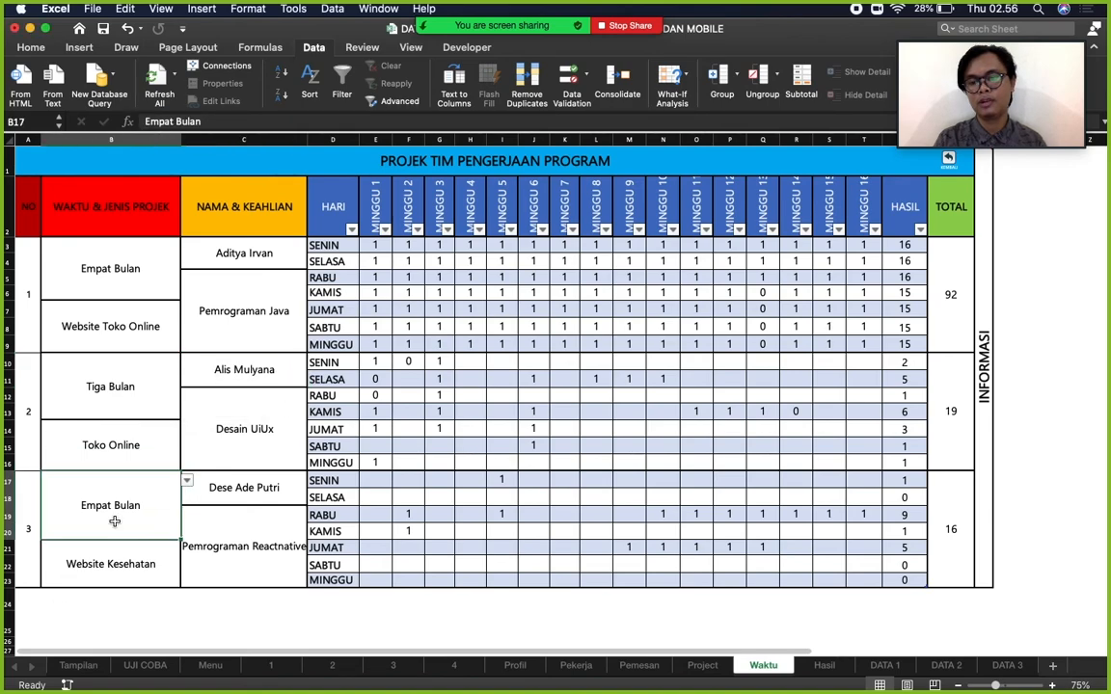
pyautogui.click(186, 483)
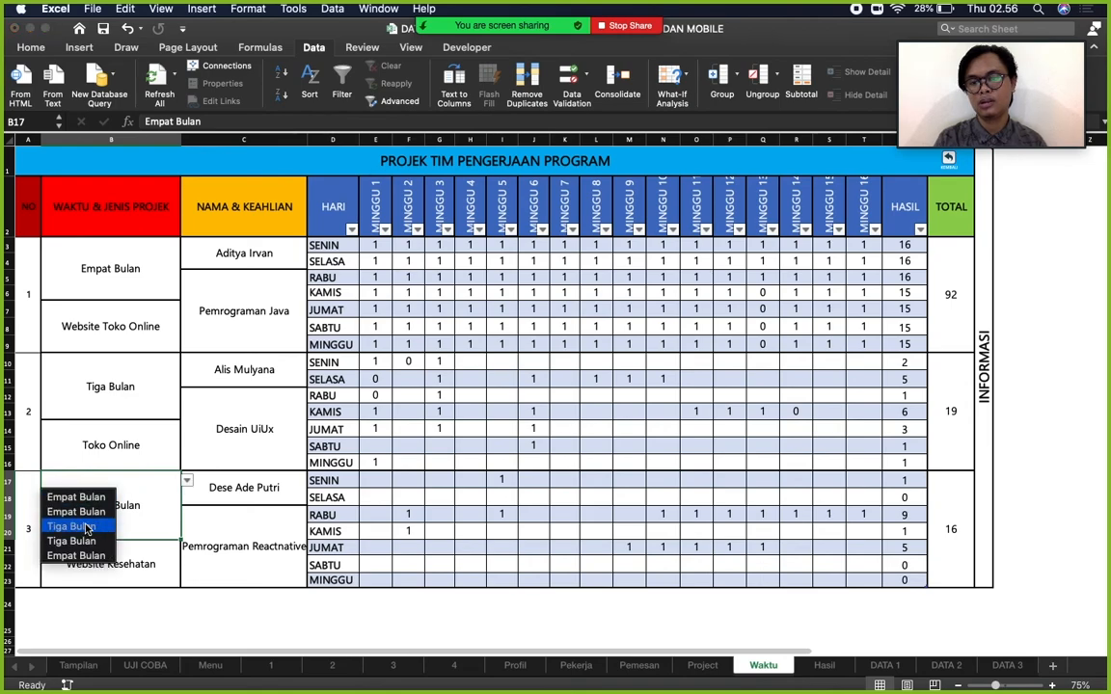
pyautogui.click(99, 499)
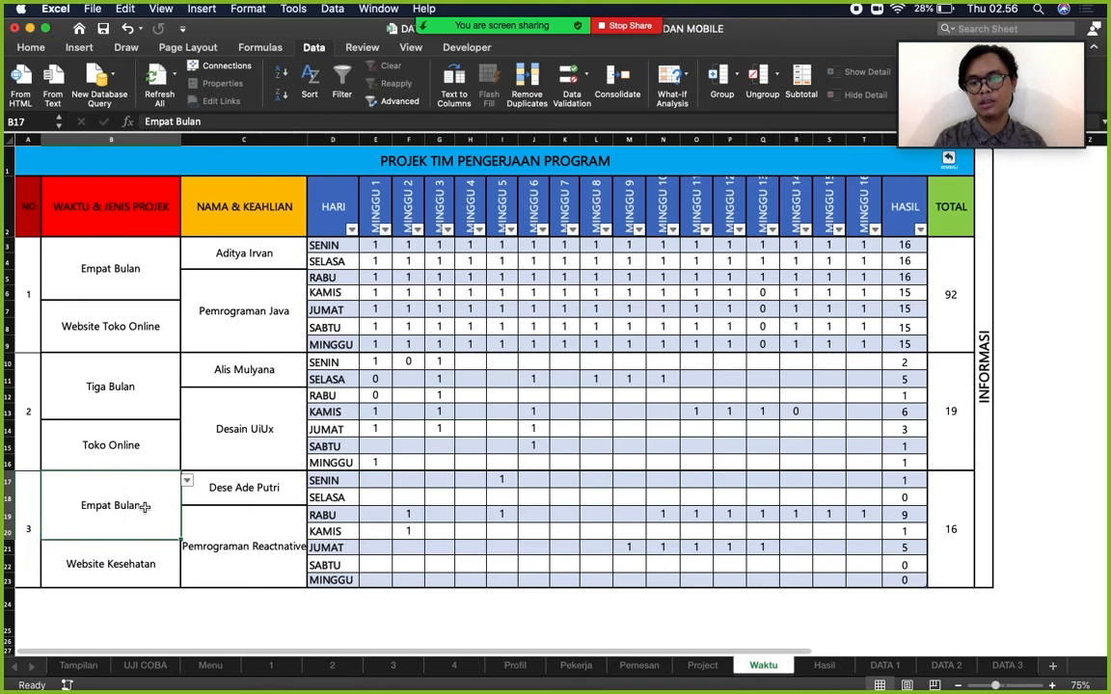
pyautogui.click(173, 556)
pyautogui.click(188, 550)
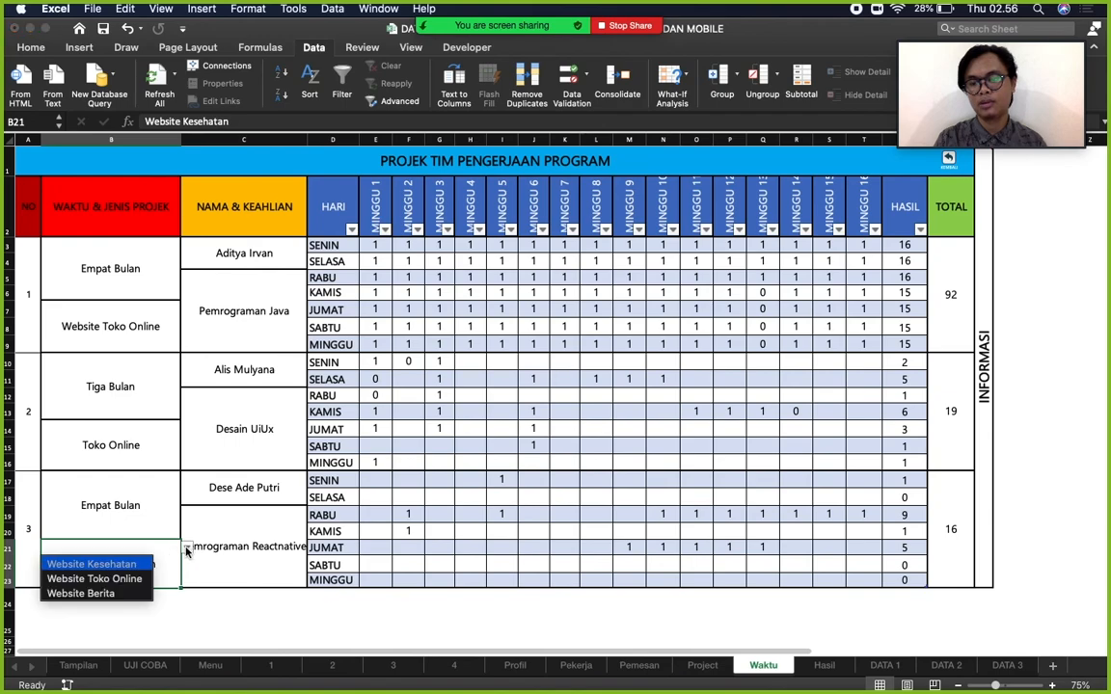
pyautogui.click(112, 595)
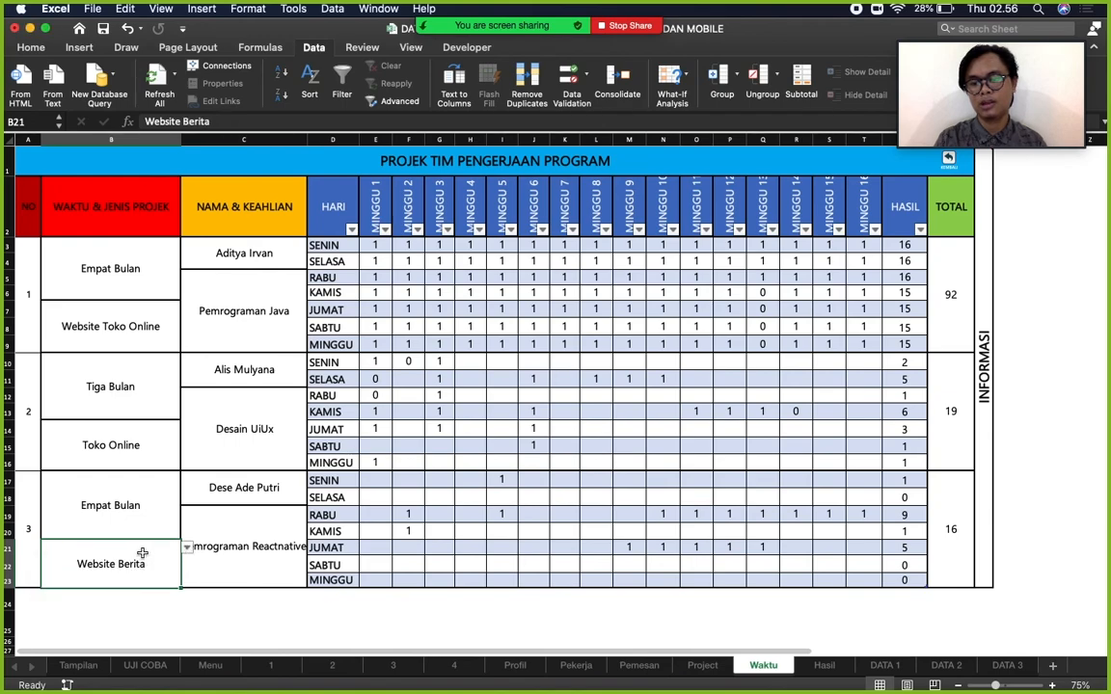
# Set project 3's skill to Analisis Data and assign the first worker offered for that skill.
pyautogui.click(248, 530)
pyautogui.click(314, 514)
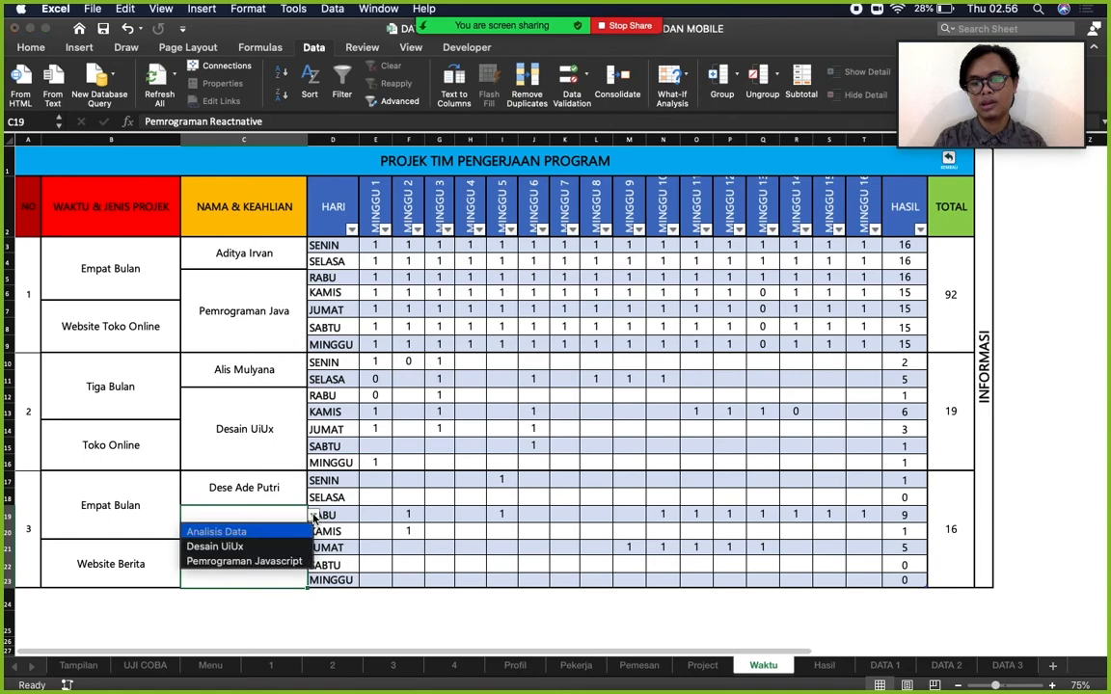
pyautogui.click(236, 532)
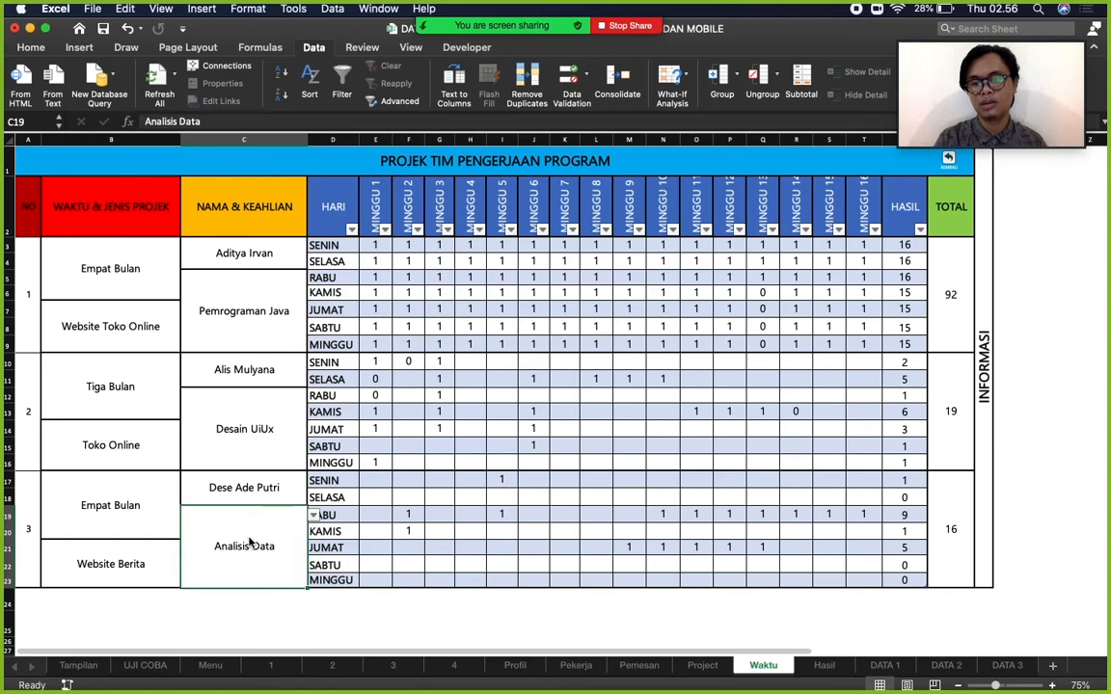
pyautogui.click(277, 491)
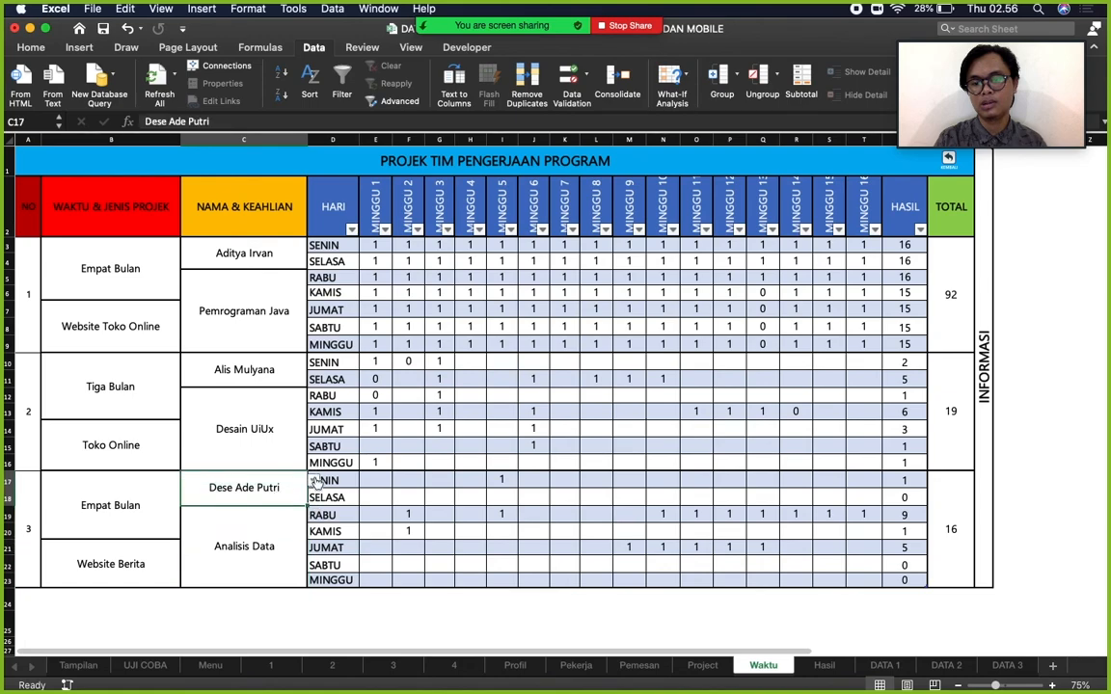
pyautogui.click(315, 481)
pyautogui.click(253, 496)
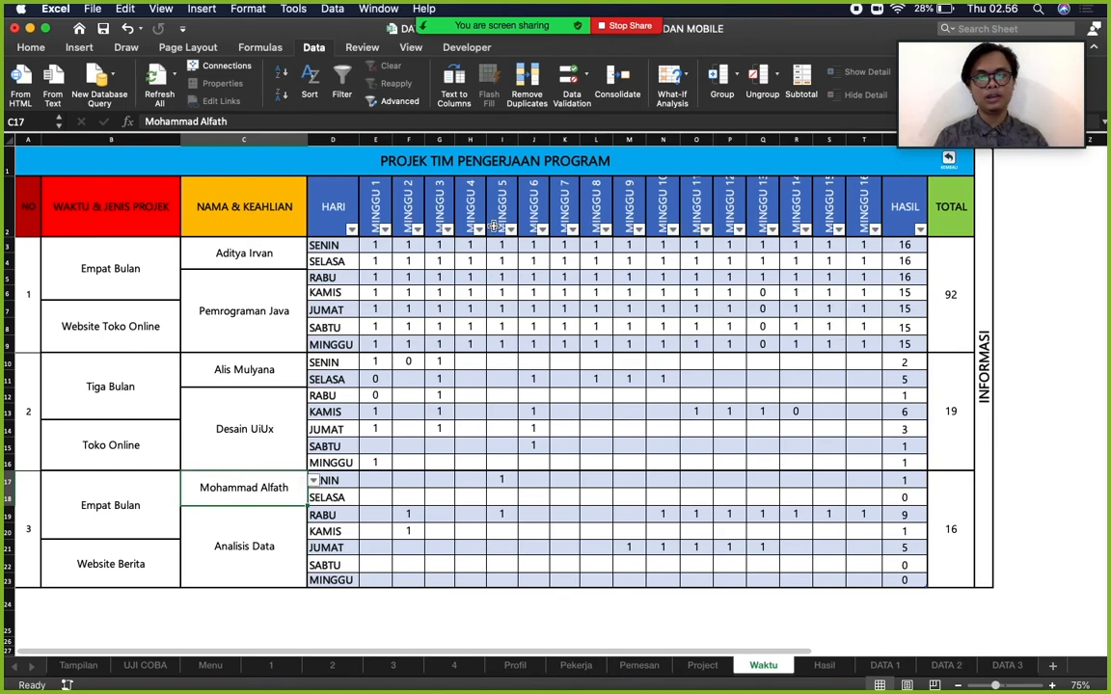
# Go back to the menu sheet, open Hasil and examine the result charts of projects 1 to 3.
pyautogui.click(948, 159)
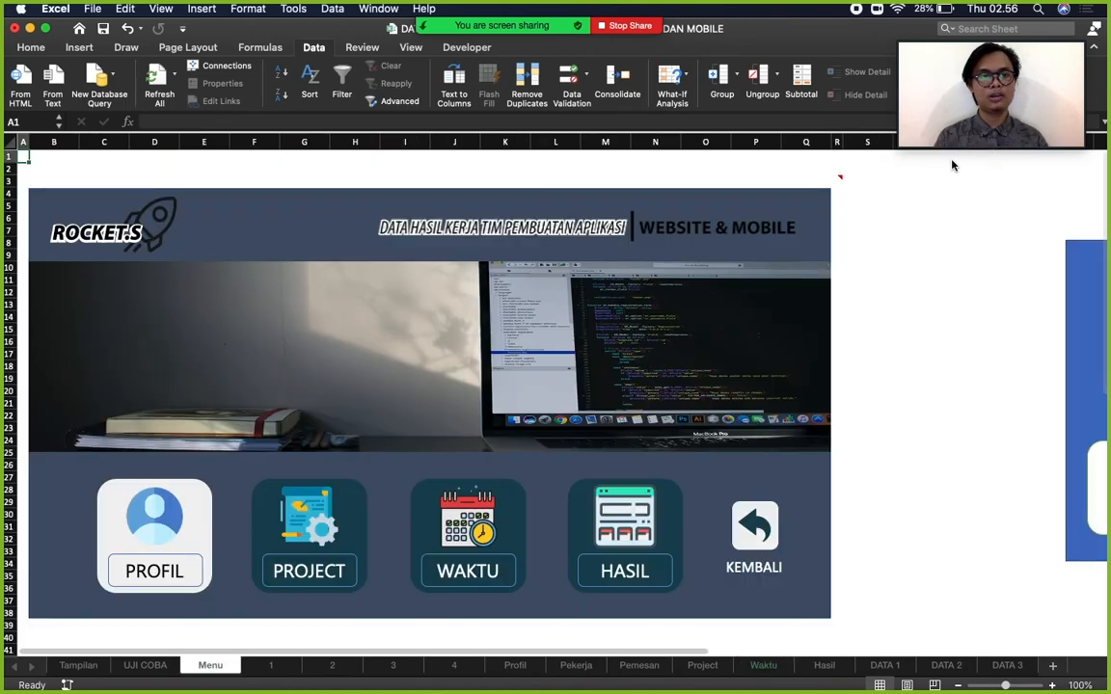
pyautogui.click(649, 521)
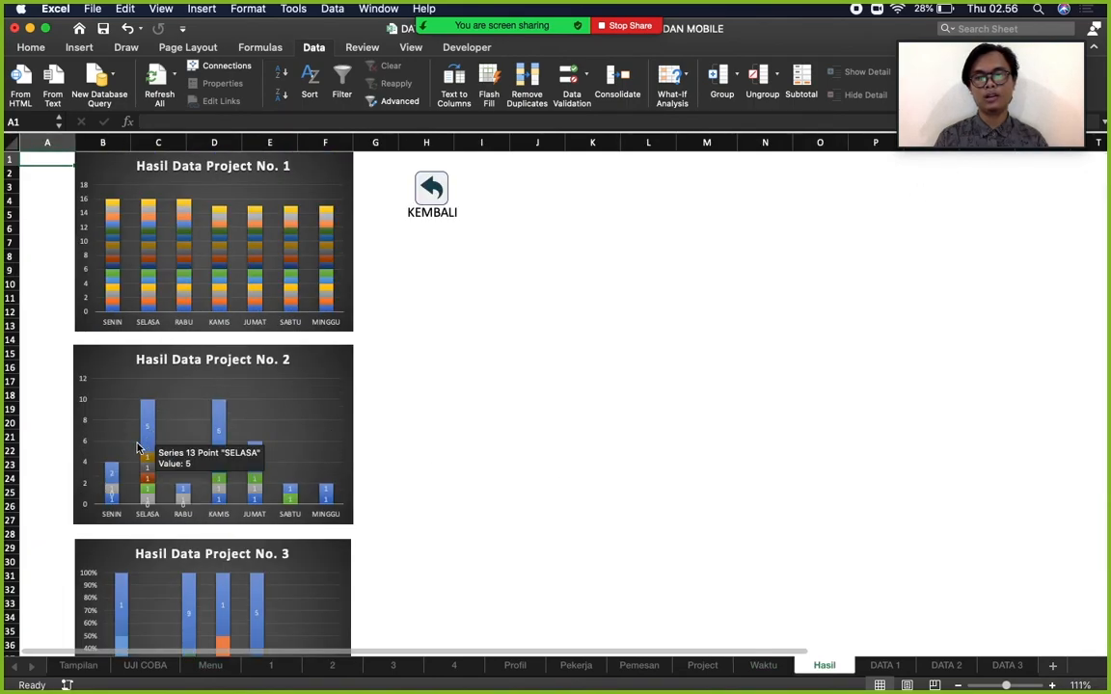
pyautogui.scroll(-5, 260, 482)
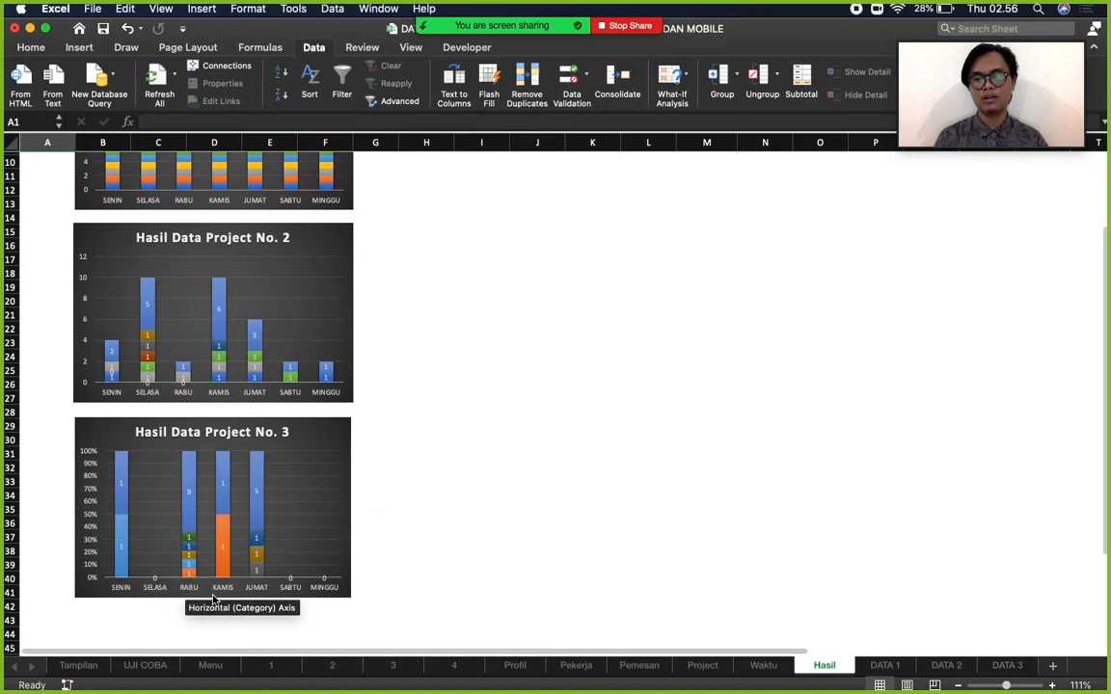
pyautogui.scroll(4, 164, 337)
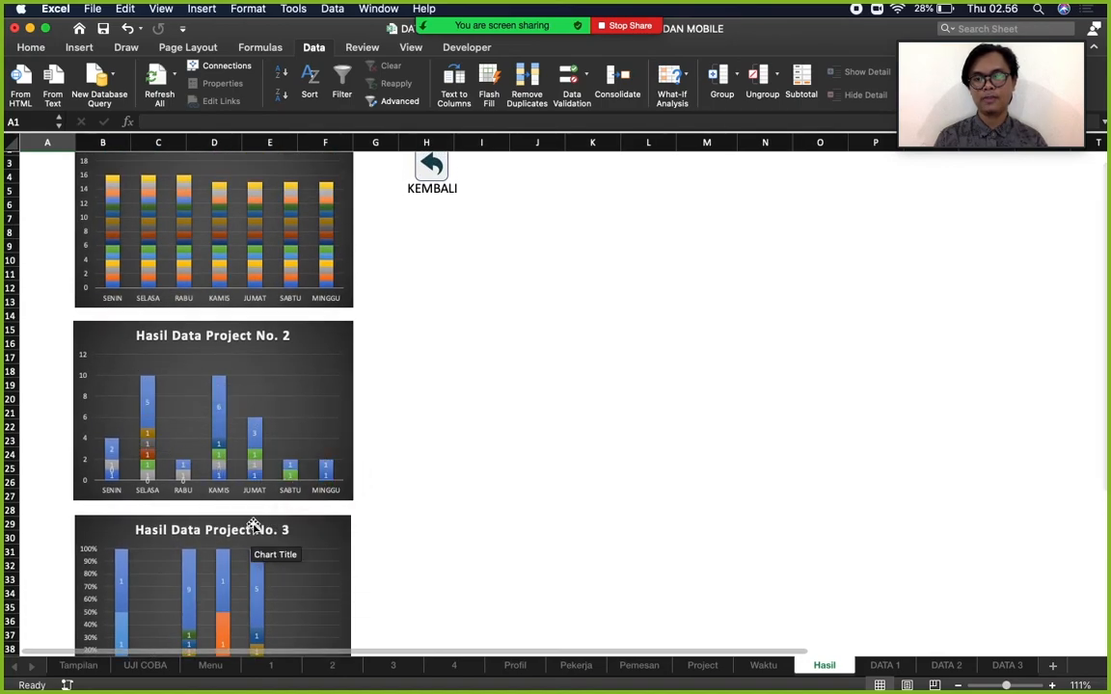
pyautogui.scroll(-8, 253, 524)
pyautogui.scroll(3, 253, 526)
pyautogui.scroll(5, 253, 526)
pyautogui.hscroll(-1, 253, 525)
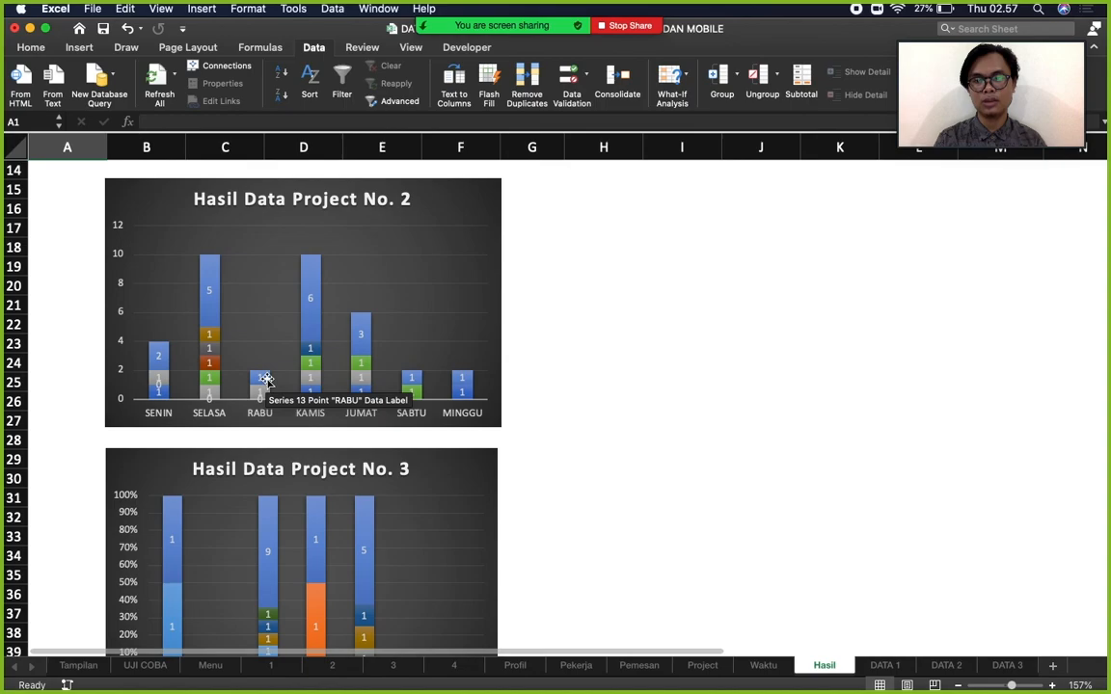
pyautogui.scroll(6, 471, 295)
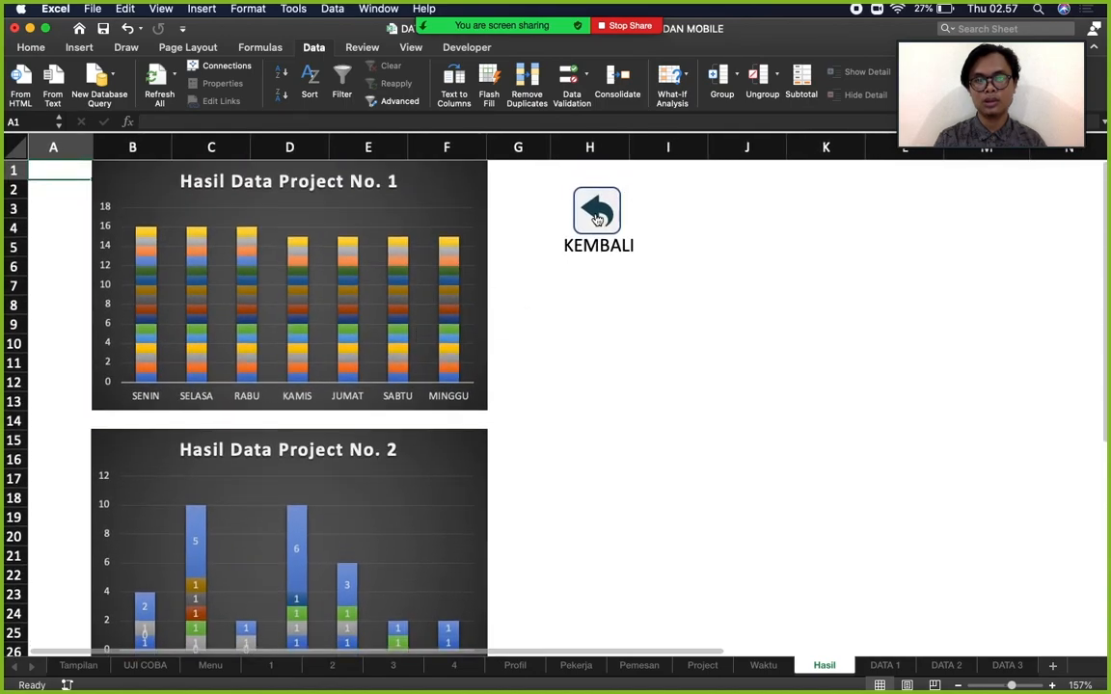
# Revisit the Waktu sheet through the menu, and reopen Hasil to review the daily charts of projects 2 and 3.
pyautogui.click(597, 218)
pyautogui.click(477, 531)
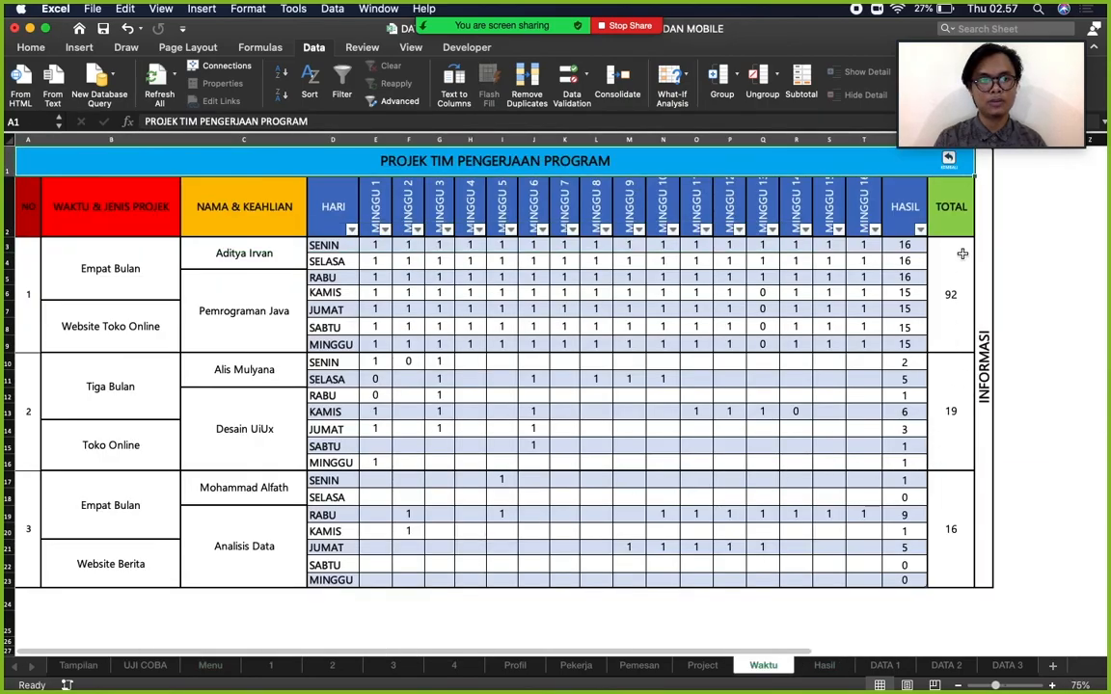
pyautogui.click(949, 161)
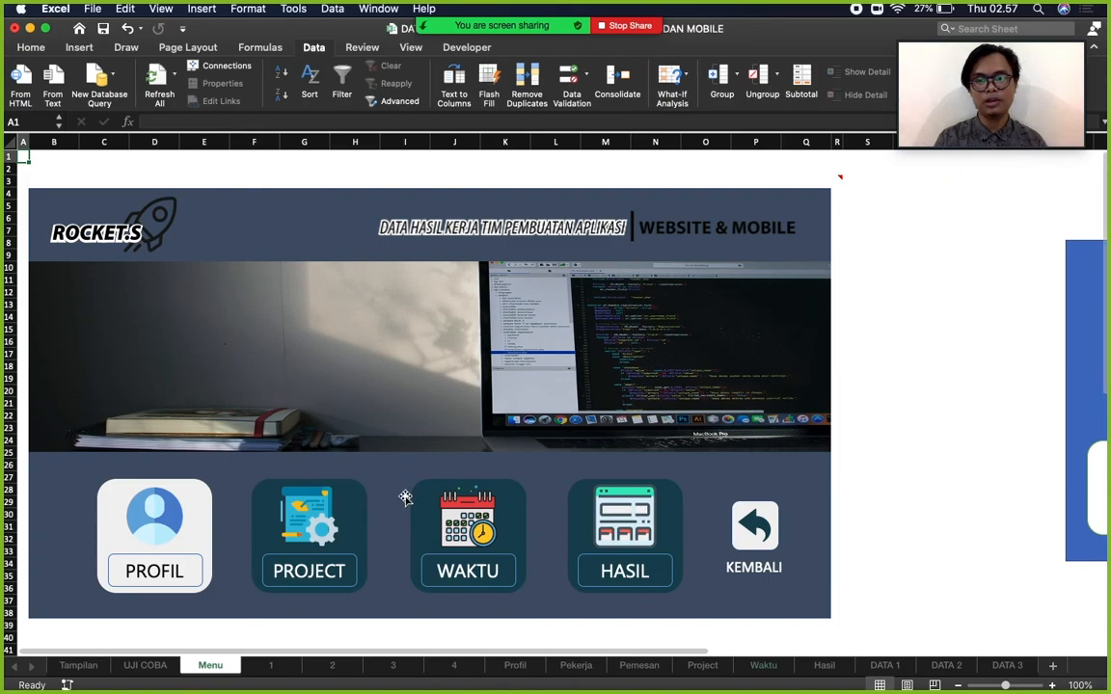
pyautogui.click(632, 524)
pyautogui.scroll(-5, 433, 445)
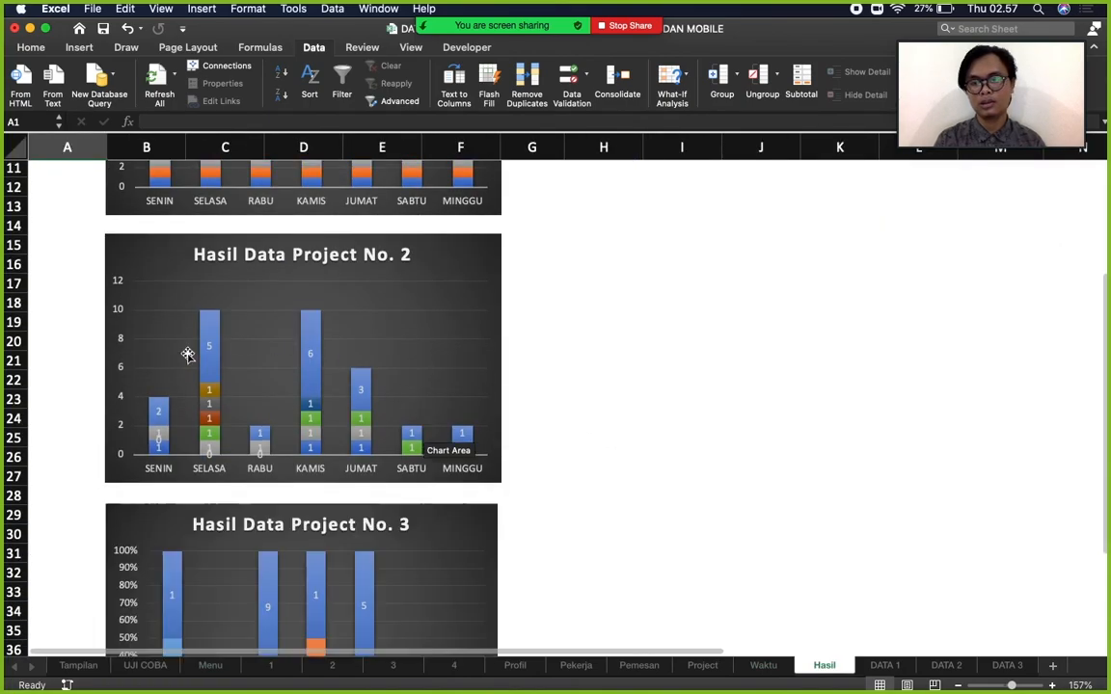
pyautogui.scroll(-5, 237, 559)
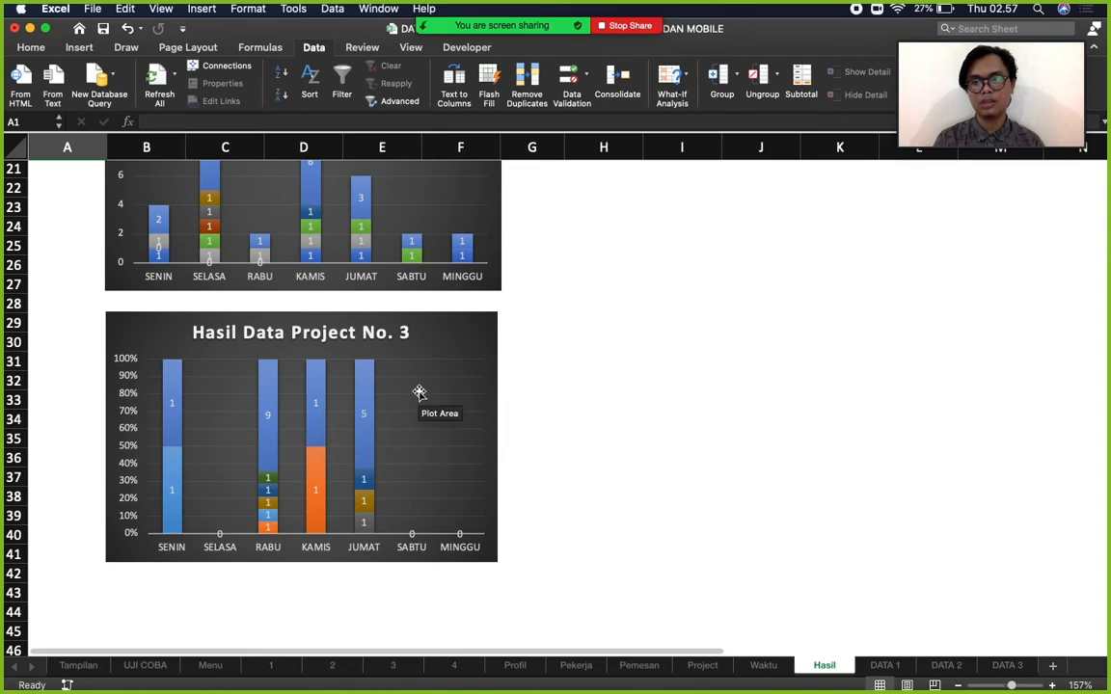
pyautogui.scroll(10, 420, 392)
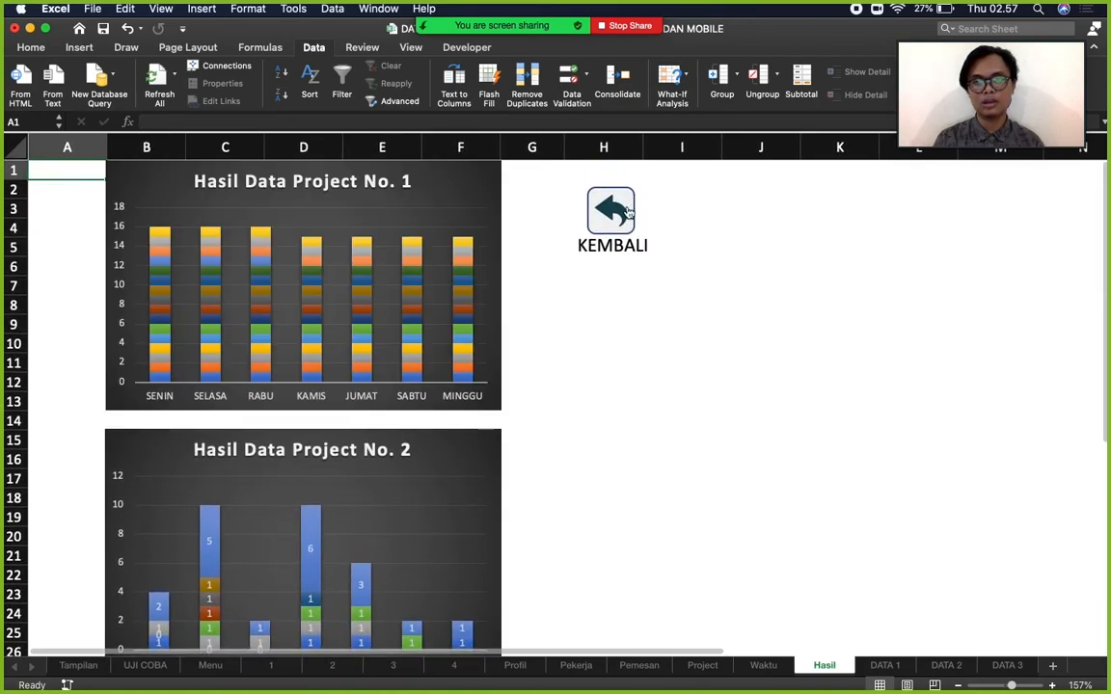
# Return to the Waktu sheet through the menu and inspect the TOTAL cells of projects 3, 2 and 1.
pyautogui.click(611, 223)
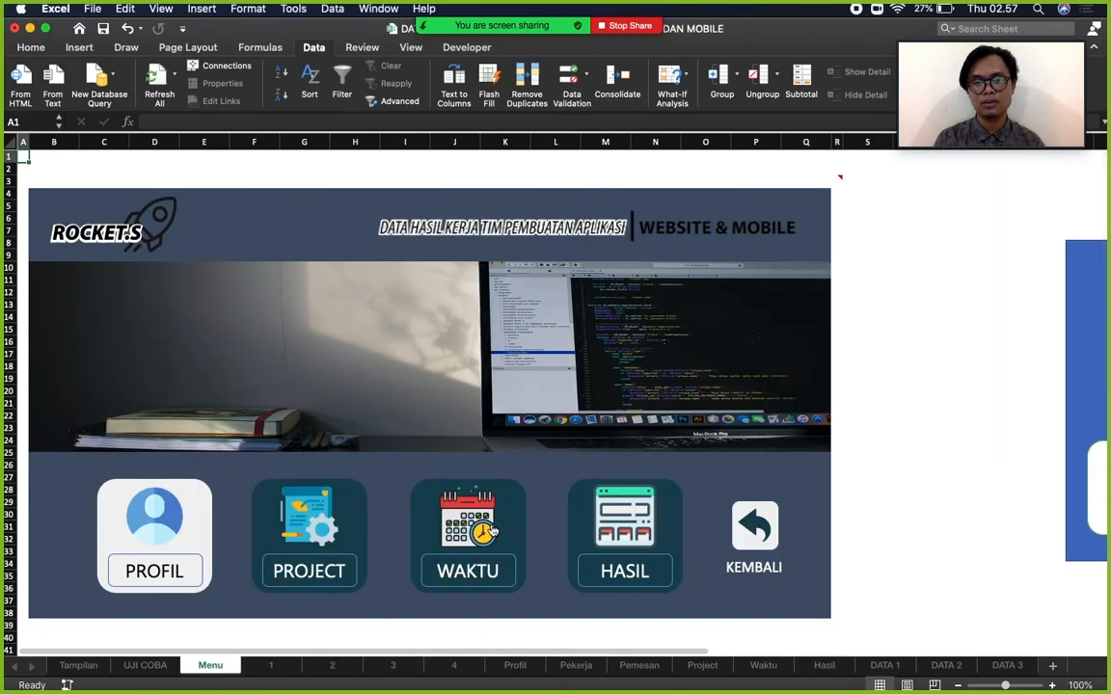
pyautogui.click(487, 529)
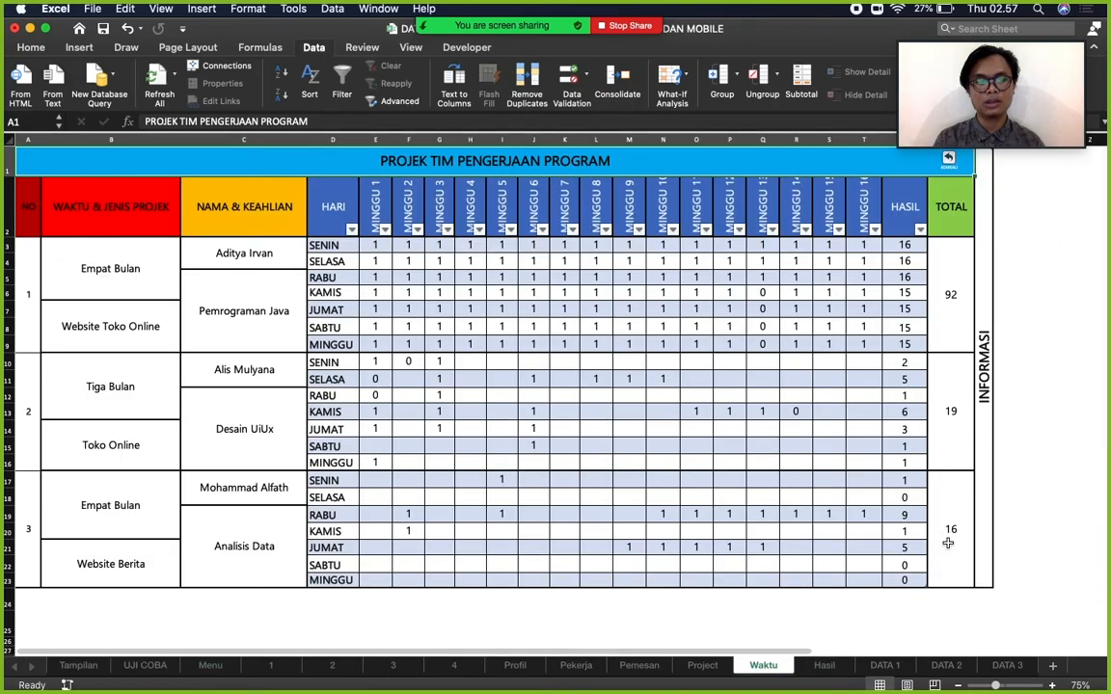
pyautogui.click(961, 501)
pyautogui.click(965, 430)
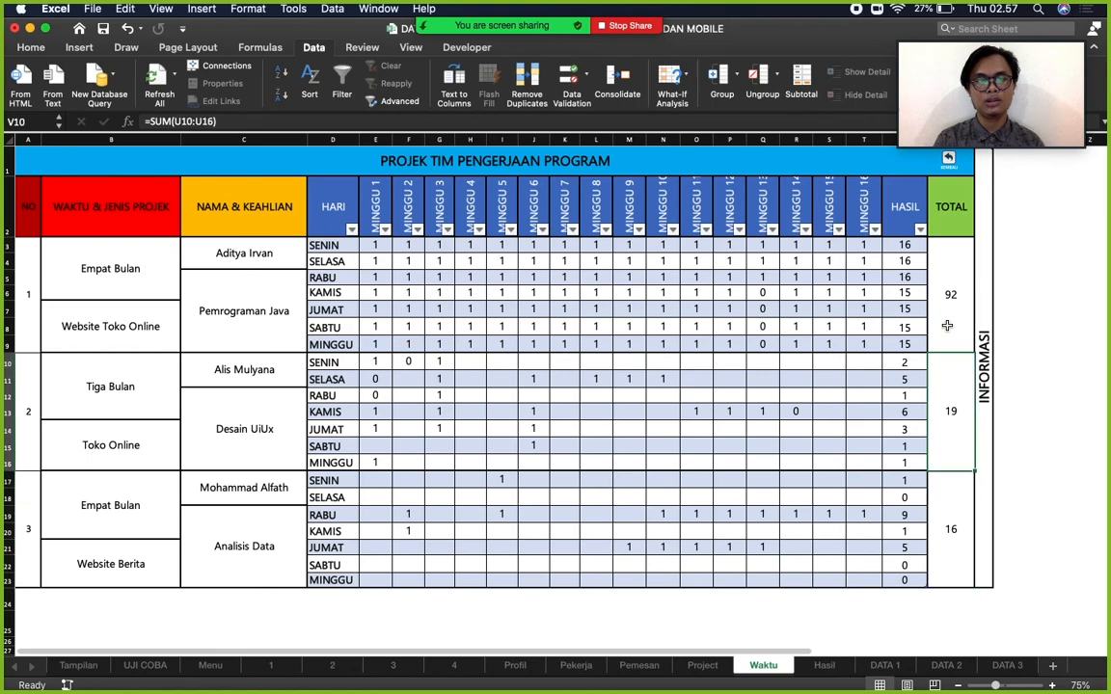
pyautogui.click(947, 324)
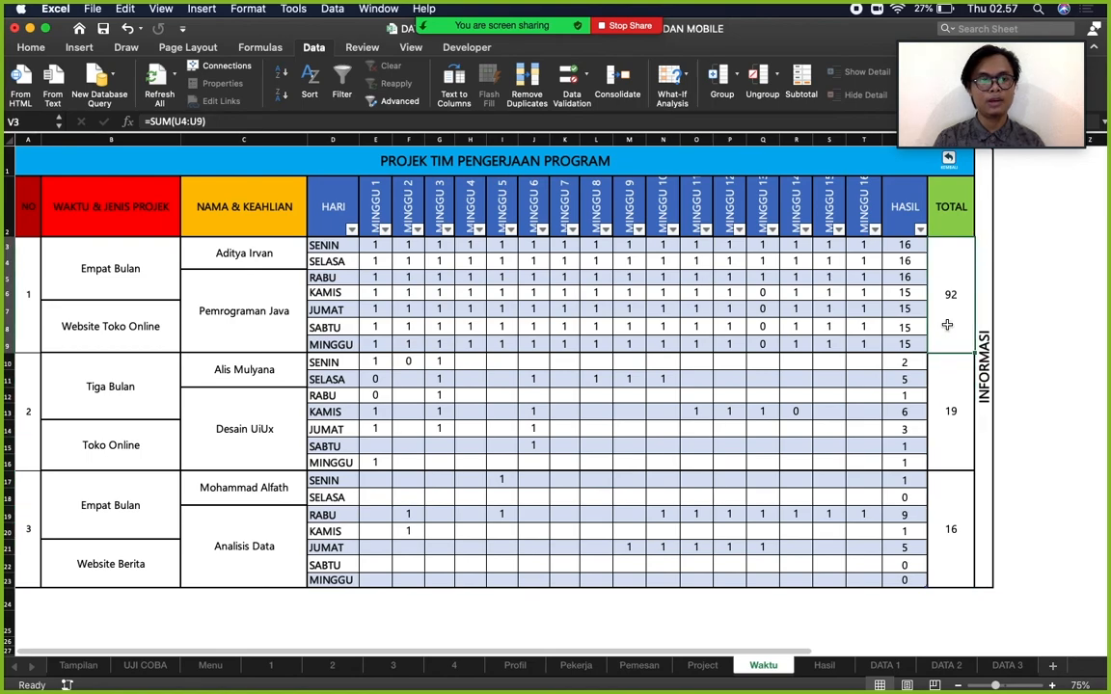
# Return to the menu sheet, show its note explaining the menu items, and go back to the main display.
pyautogui.click(950, 164)
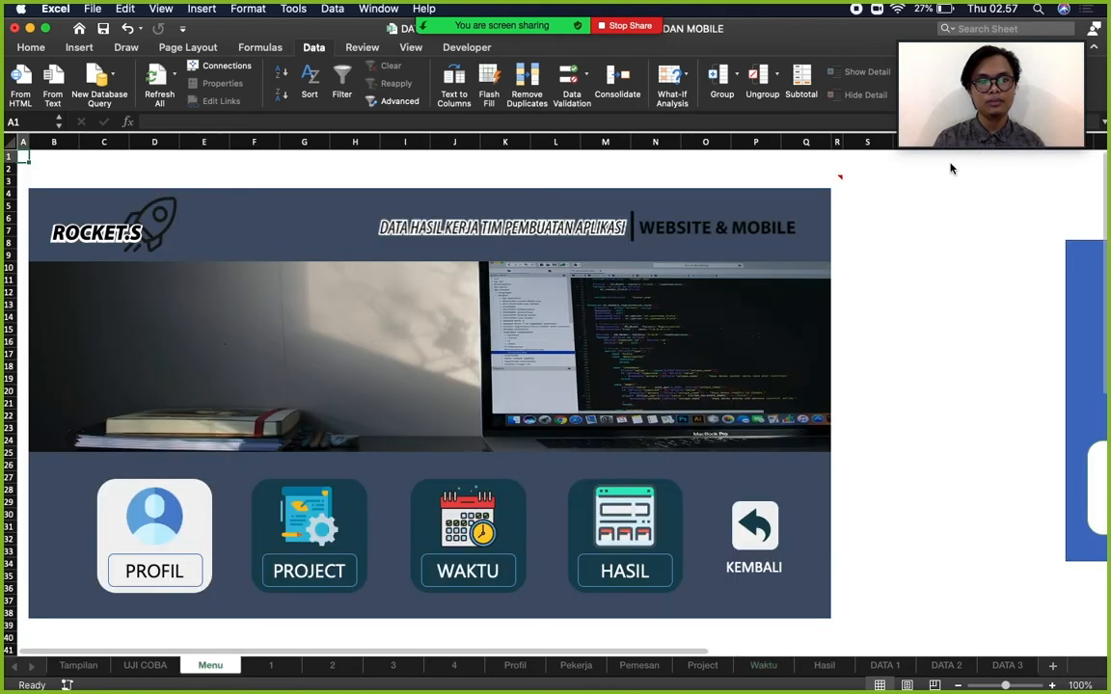
pyautogui.moveTo(506, 469)
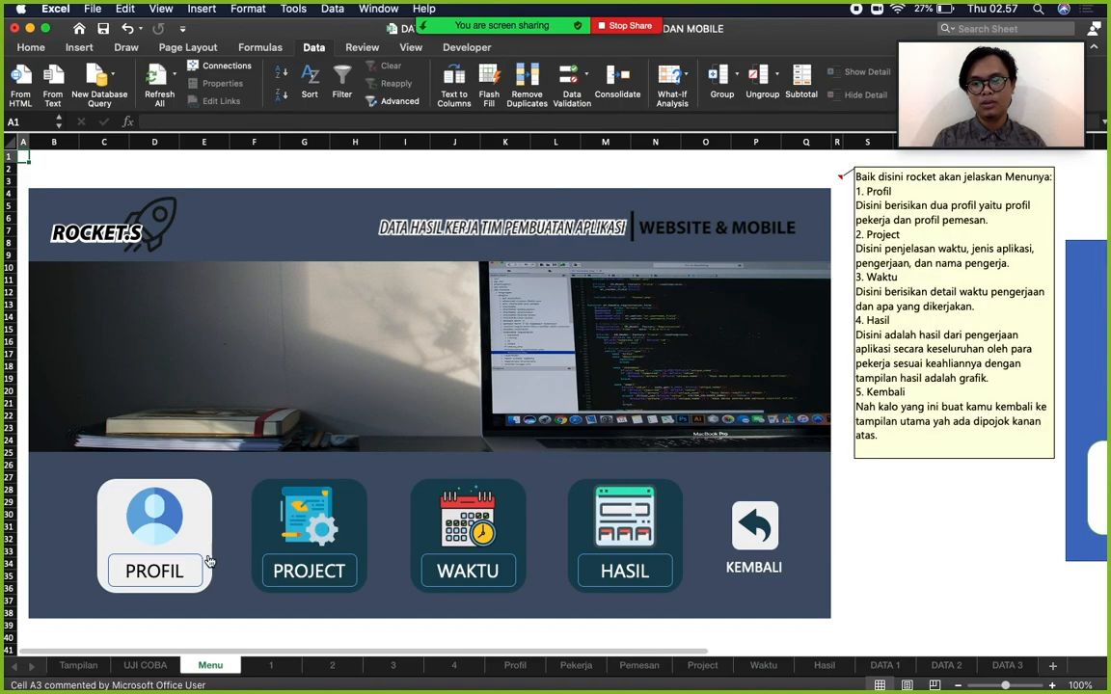
pyautogui.click(762, 536)
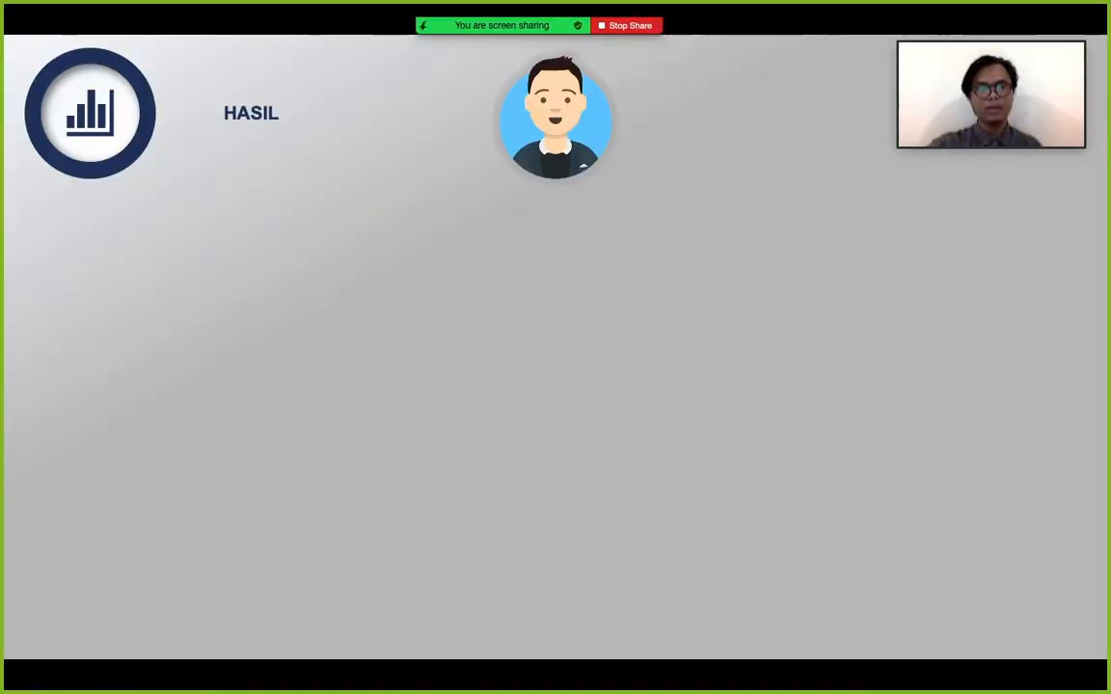
pyautogui.press('Right')
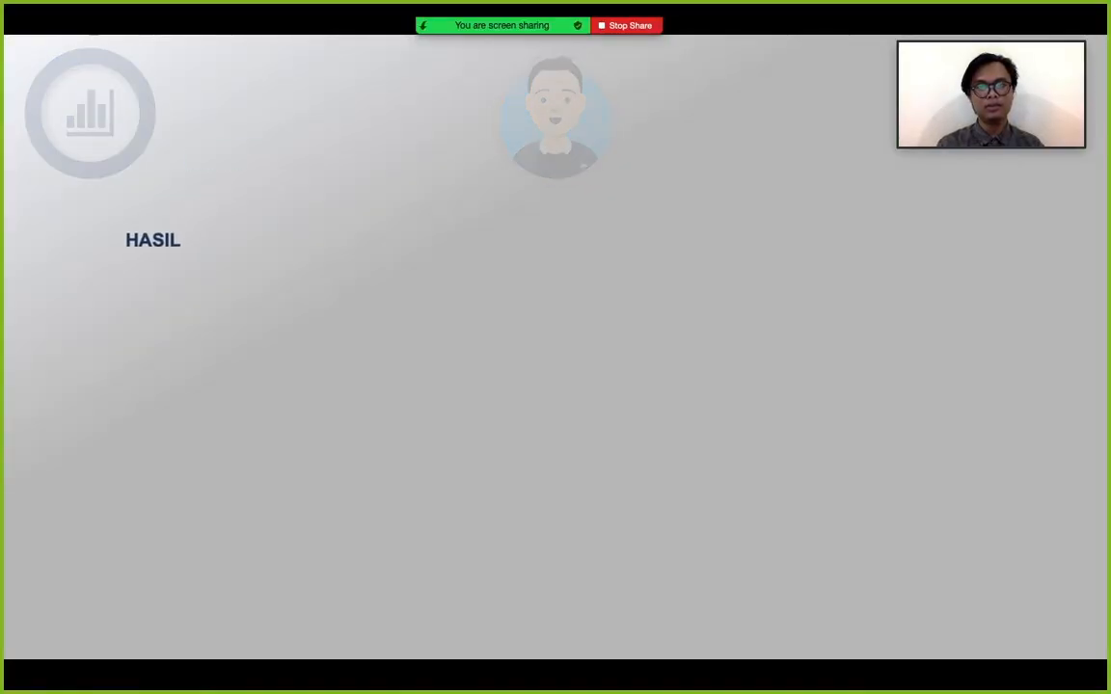